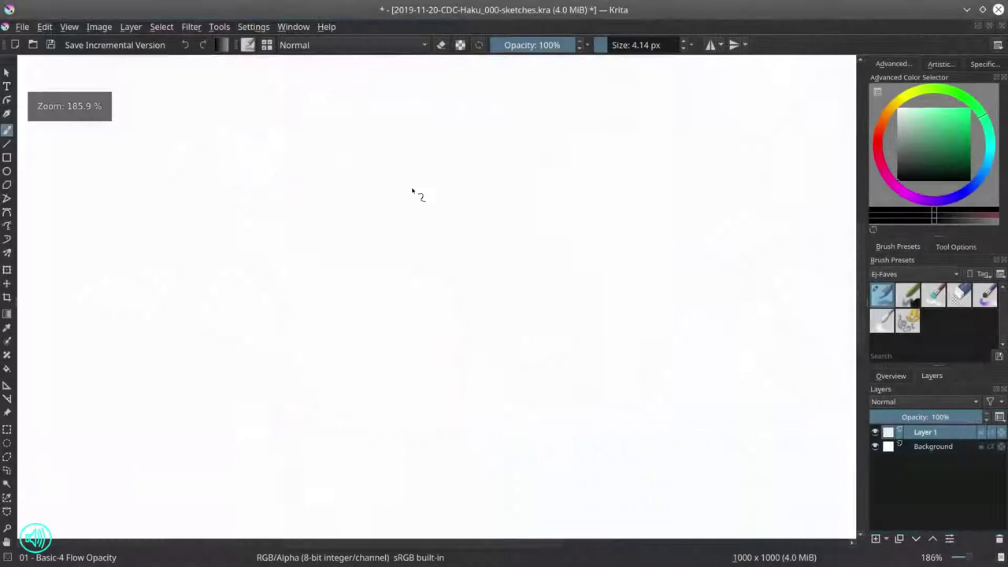
Step: Clear a test stroke, shrink the brush, and draw the curved lower outline of the head
drag(375, 165, 384, 229)
key(Delete)
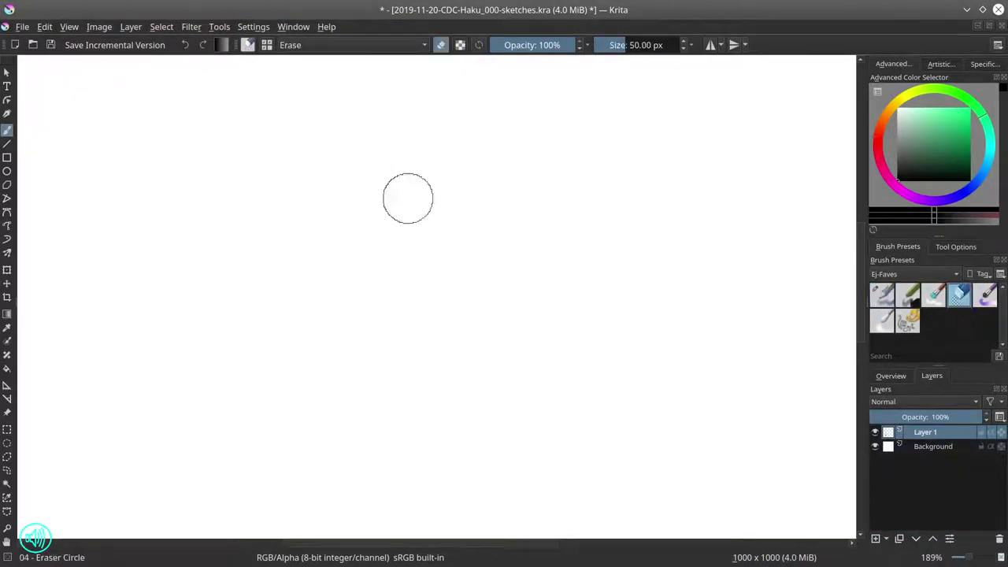
key(bracketleft)
key(bracketleft)
mouse_move(399, 185)
mouse_down()
mouse_move(386, 138)
mouse_move(437, 139)
mouse_move(435, 149)
mouse_move(429, 132)
mouse_move(407, 192)
mouse_move(474, 126)
mouse_move(469, 162)
mouse_move(477, 159)
mouse_move(395, 271)
mouse_move(419, 228)
mouse_move(457, 210)
mouse_move(464, 349)
mouse_up()
Step: With horizontal mirroring on, draw the mirrored torso, legs and feet
click(711, 45)
key(e)
key(e)
key(ctrl+z)
drag(455, 265, 448, 446)
drag(465, 446, 486, 326)
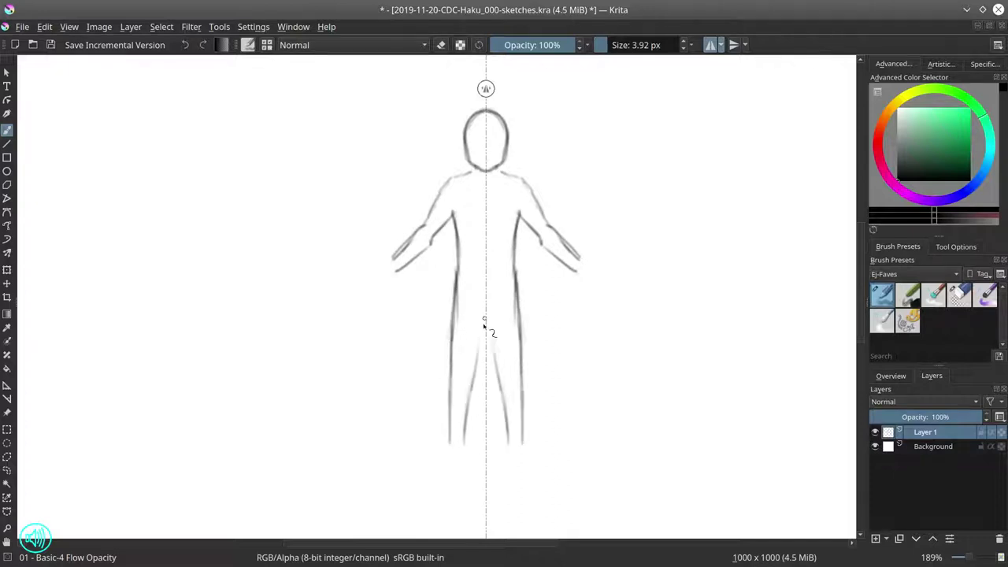
mouse_move(456, 265)
mouse_down()
mouse_move(449, 446)
mouse_move(461, 482)
mouse_up()
Step: Add mirrored shoulders, arms and hands, lighten the arms, and fade the layer to 34% opacity
click(959, 294)
click(882, 294)
mouse_move(480, 165)
mouse_down()
mouse_move(384, 270)
mouse_move(398, 272)
mouse_move(383, 301)
mouse_up()
key(slash)
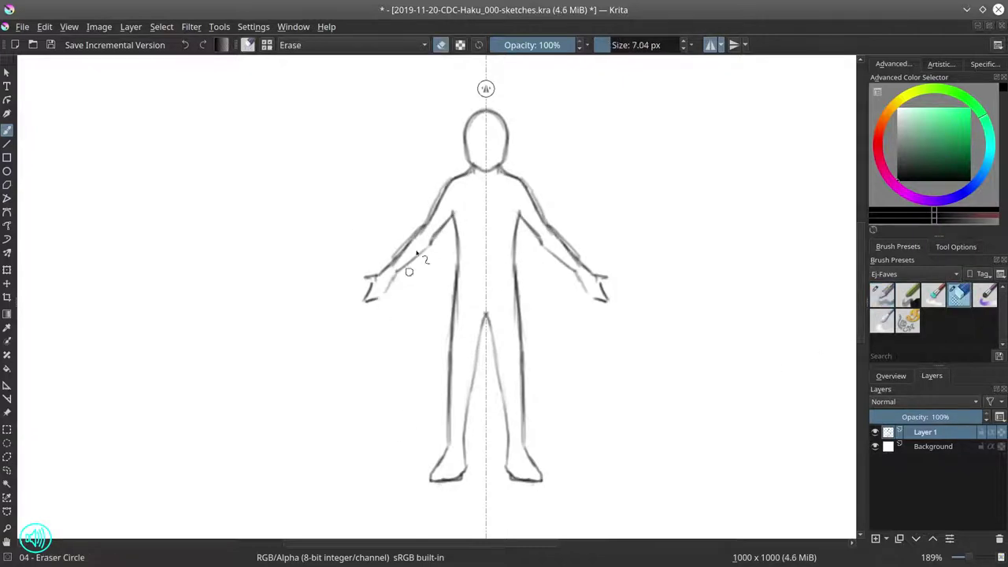
drag(410, 265, 430, 222)
key(slash)
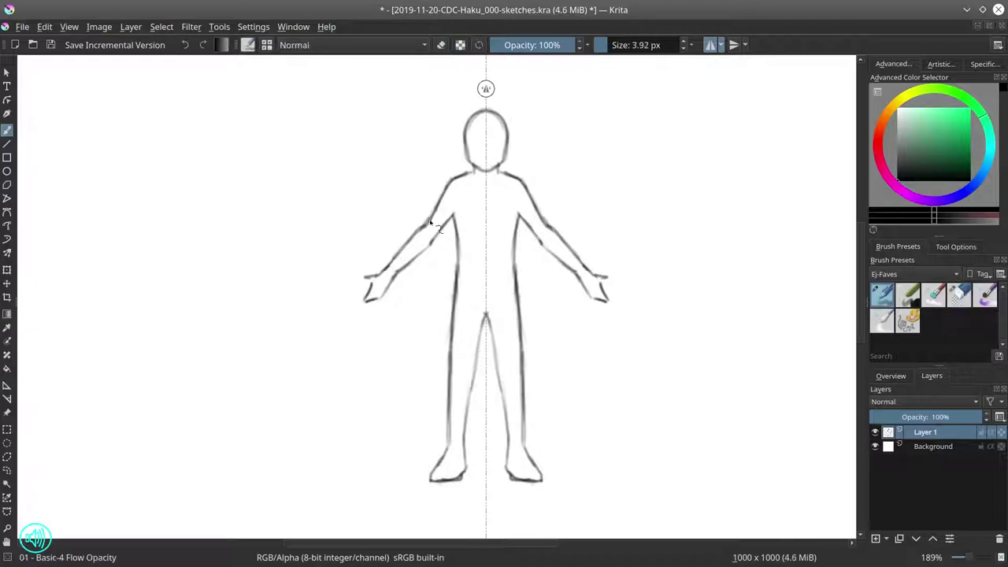
drag(933, 415, 910, 416)
scroll(598, 370, down, 6)
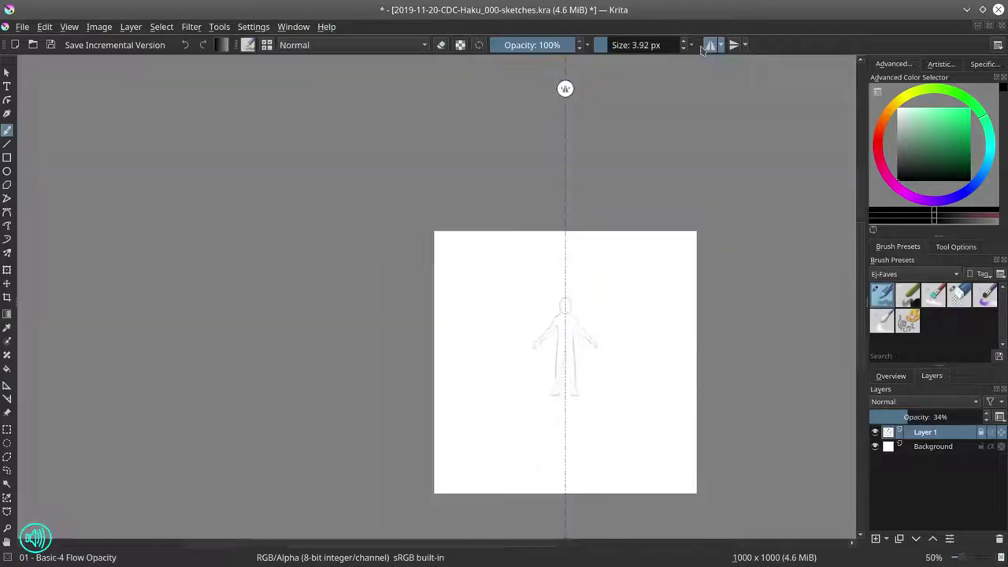
Step: Resize the canvas to 2000×2000 and save the document
click(99, 27)
click(134, 208)
triple_click(484, 183)
text(2000)
triple_click(479, 203)
text(2000)
click(533, 383)
click(22, 27)
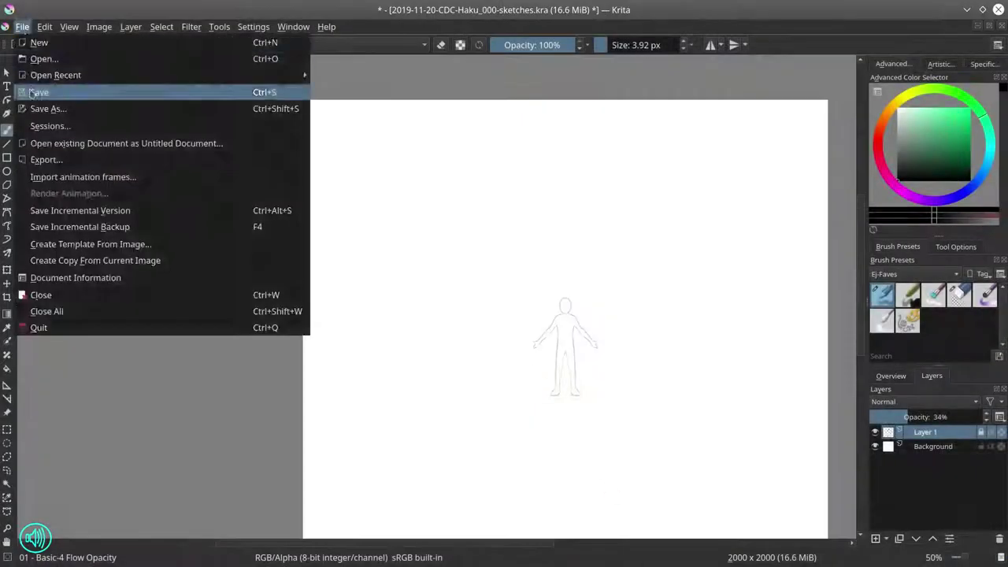
click(32, 89)
Step: On a new layer, draw the vest's neckline, shoulders, collar, sides and hem
click(875, 539)
scroll(555, 273, up, 8)
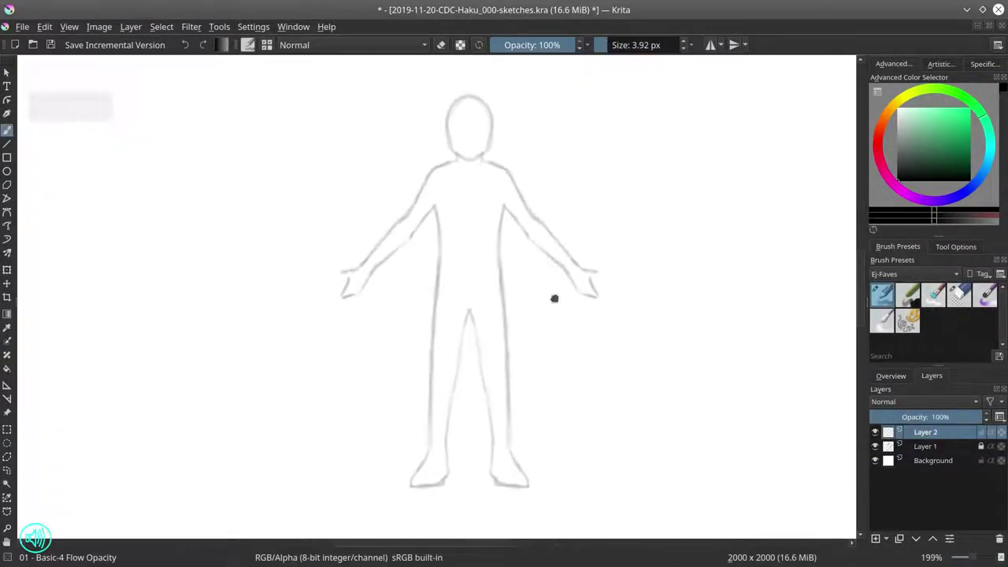
mouse_move(454, 161)
mouse_down()
mouse_move(489, 161)
mouse_move(439, 211)
mouse_up()
mouse_move(501, 212)
mouse_down()
mouse_move(504, 165)
mouse_move(485, 186)
mouse_up()
drag(490, 180, 487, 244)
drag(438, 210, 435, 263)
drag(435, 263, 490, 260)
drag(504, 214, 501, 259)
mouse_move(438, 265)
mouse_down()
mouse_move(472, 268)
mouse_move(441, 271)
mouse_move(435, 319)
mouse_up()
Step: Draw flared sleeves on both arms and fold lines at the vest's lower edge
mouse_move(411, 199)
mouse_down()
mouse_move(433, 227)
mouse_move(410, 204)
mouse_move(405, 213)
mouse_move(429, 236)
mouse_move(401, 292)
mouse_up()
drag(428, 227, 403, 295)
mouse_move(510, 205)
mouse_down()
mouse_move(550, 288)
mouse_move(539, 229)
mouse_move(564, 251)
mouse_up()
drag(564, 252, 551, 283)
drag(491, 258, 496, 271)
drag(481, 222, 504, 310)
Step: Draw the shorts' outer lines, inner leg lines and hems, then switch to a larger eraser
mouse_move(438, 311)
mouse_down()
mouse_move(427, 381)
mouse_move(457, 391)
mouse_up()
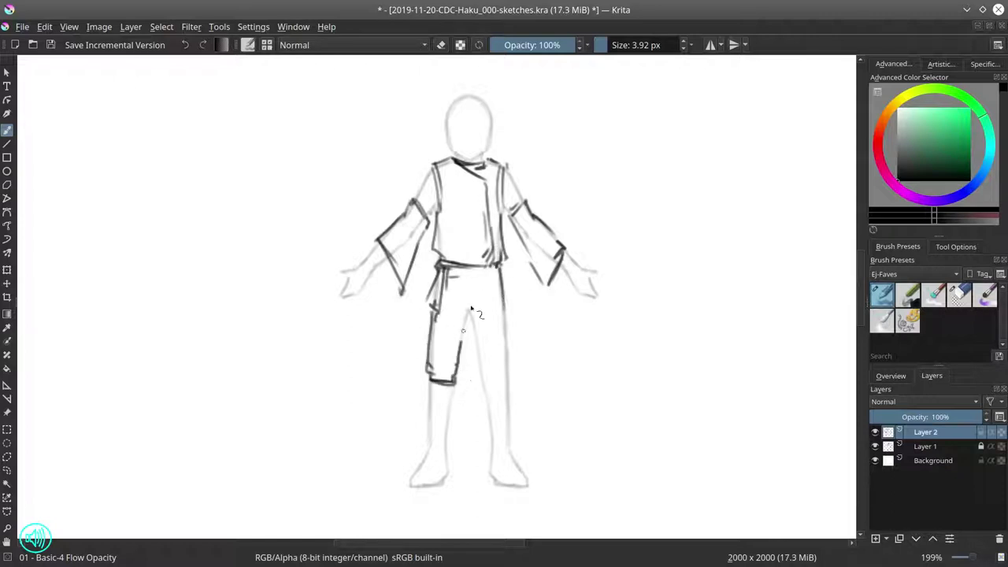
mouse_move(466, 304)
mouse_down()
mouse_move(480, 376)
mouse_move(454, 390)
mouse_up()
drag(480, 388, 512, 383)
drag(504, 287, 512, 382)
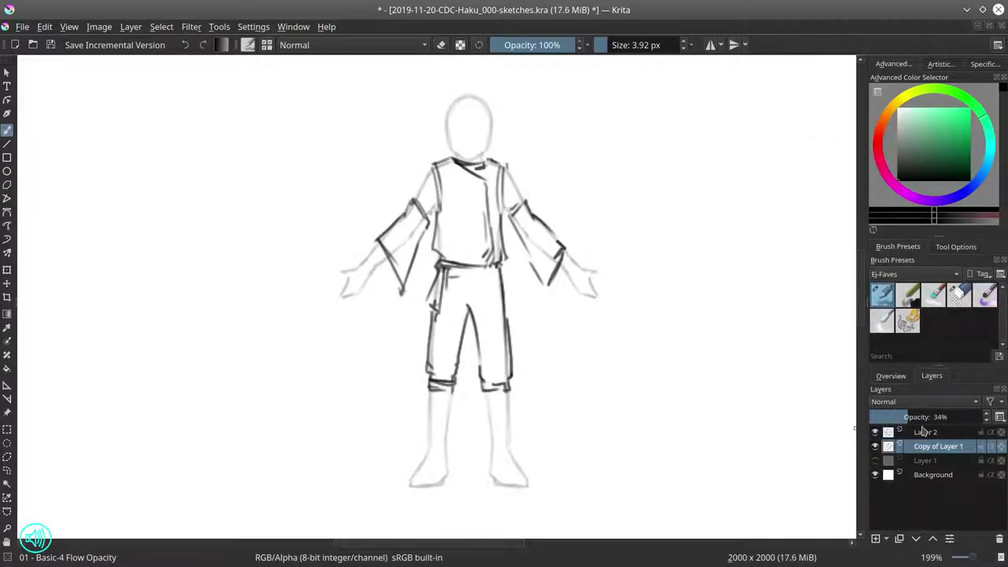
click(958, 294)
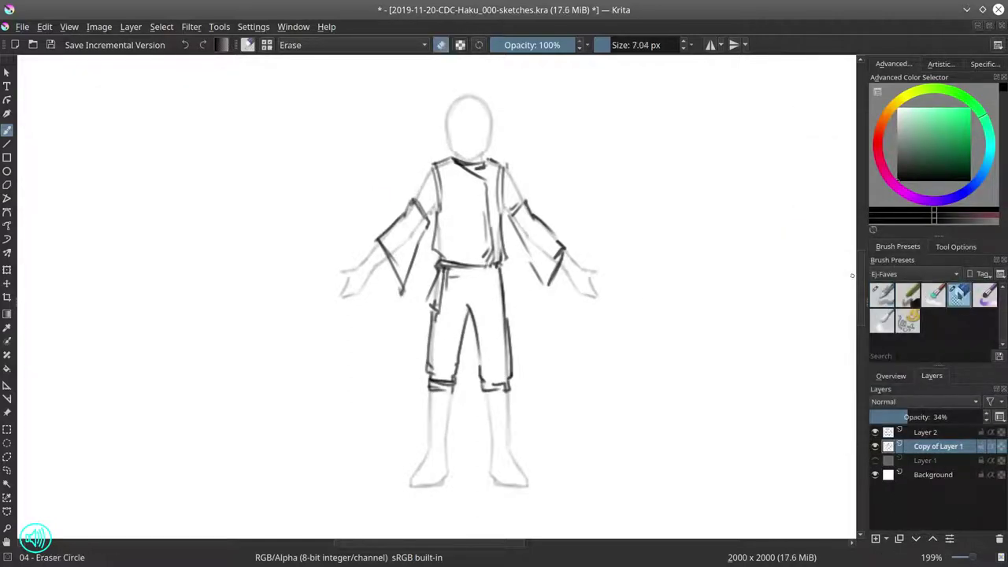
key(bracketright)
key(bracketright)
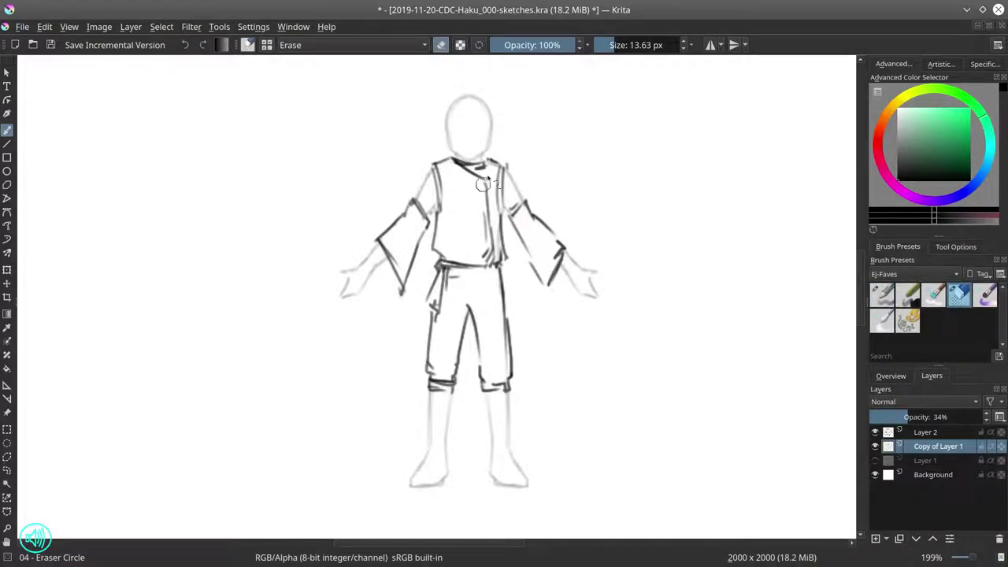
Step: Merge the outfit layer down into the mannequin and save
right_click(847, 456)
click(900, 229)
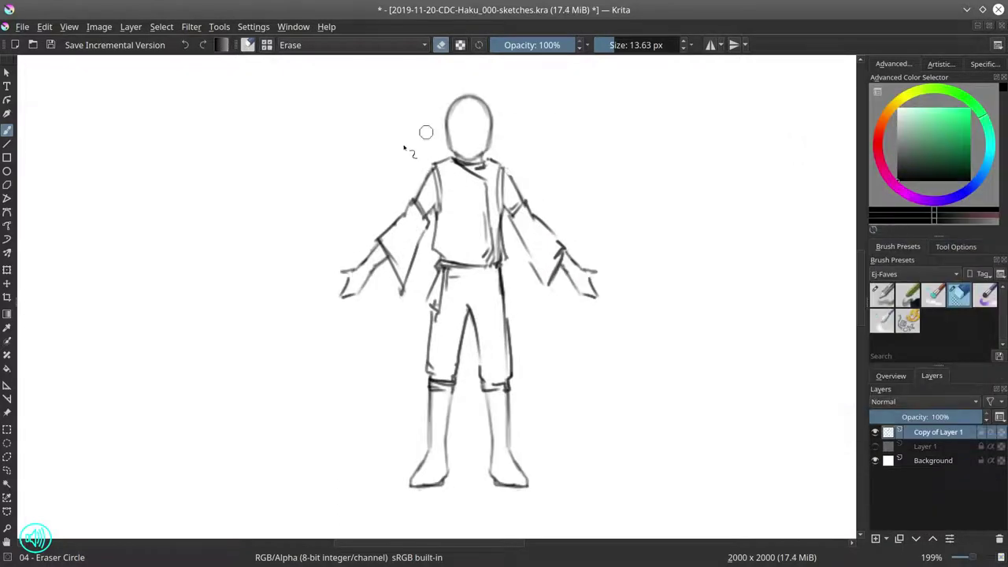
key(ctrl+s)
Step: Duplicate the faded mannequin and move the clothed figure to the canvas top-left
right_click(925, 446)
click(858, 281)
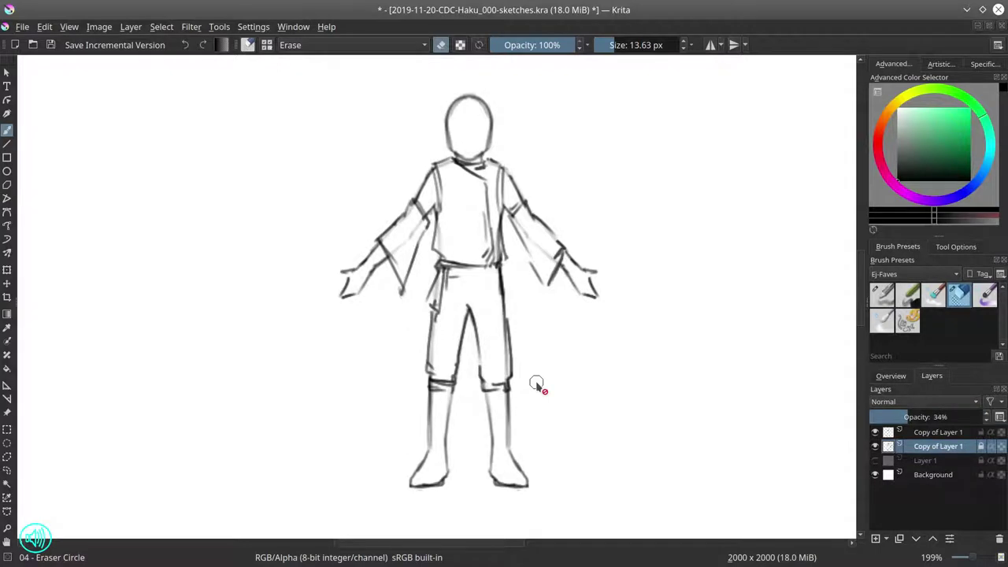
key(Page_Up)
scroll(236, 324, down, 4)
key(t)
drag(197, 164, 175, 162)
key(b)
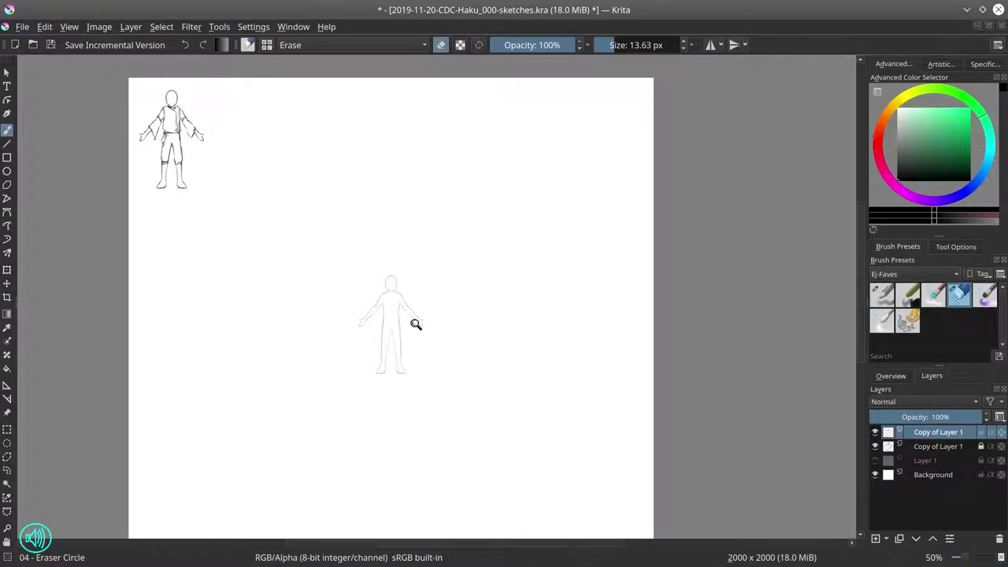
Step: Zoom in and draw the new outfit's collar, shoulder lines and wrapped waist bands
mouse_move(416, 324)
mouse_down()
mouse_move(477, 284)
mouse_move(493, 236)
mouse_up()
key(/)
drag(411, 147, 455, 150)
drag(399, 154, 395, 207)
drag(474, 154, 474, 194)
drag(409, 145, 452, 149)
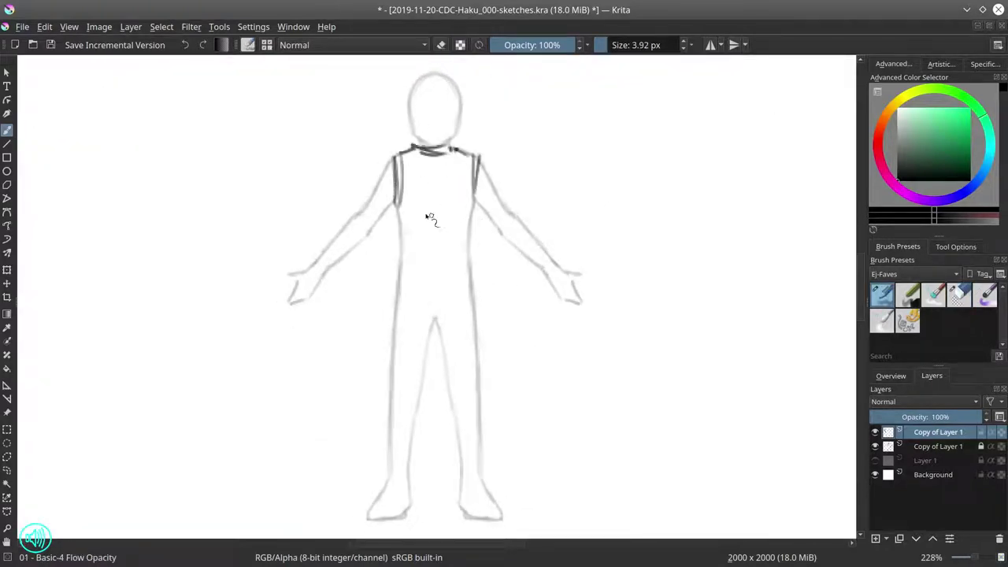
drag(398, 223, 471, 237)
drag(398, 246, 471, 262)
drag(398, 274, 430, 276)
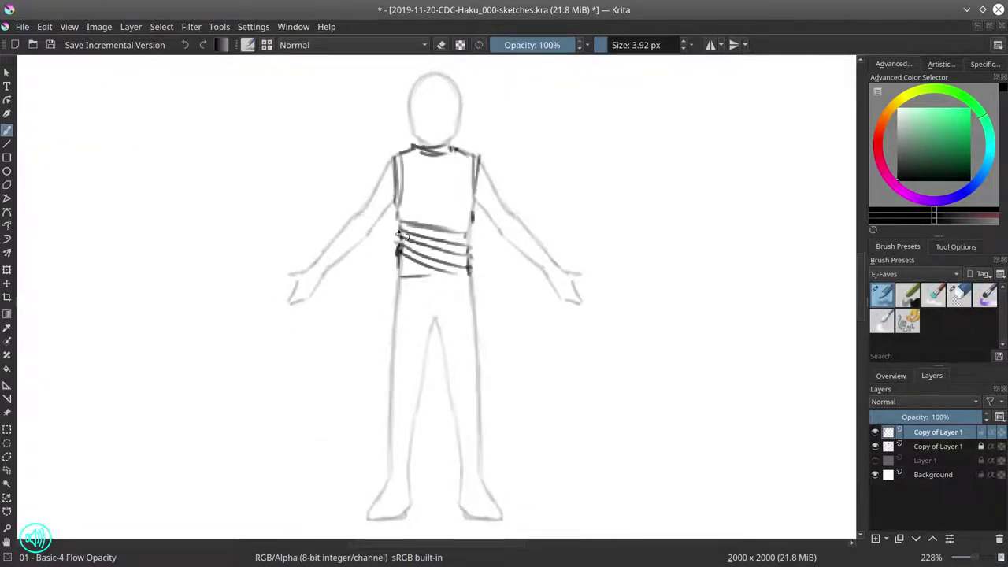
drag(402, 236, 471, 277)
Step: Draw the hanging sash below the waist and sleeves down to the elbows
drag(403, 274, 405, 347)
drag(394, 277, 384, 343)
drag(476, 236, 473, 277)
drag(379, 164, 354, 264)
drag(394, 202, 364, 254)
mouse_move(477, 198)
mouse_down()
mouse_move(495, 174)
mouse_move(519, 269)
mouse_up()
drag(493, 173, 537, 238)
drag(537, 238, 518, 271)
drag(389, 346, 386, 390)
mouse_move(385, 380)
mouse_down()
mouse_move(394, 405)
mouse_move(422, 403)
mouse_up()
drag(426, 386, 419, 408)
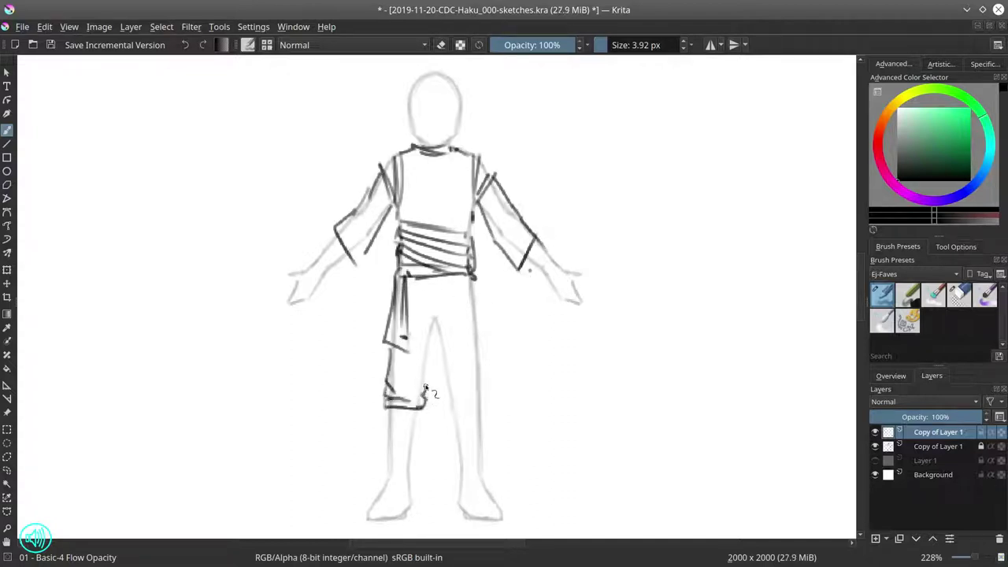
Step: Draw the shorts' outer and inner leg lines and their hems
drag(432, 324, 424, 388)
drag(435, 347, 448, 405)
drag(471, 279, 487, 405)
drag(385, 410, 413, 412)
Step: Erase the mannequin lines showing through the sash and shorts on the faded copy layer
click(956, 447)
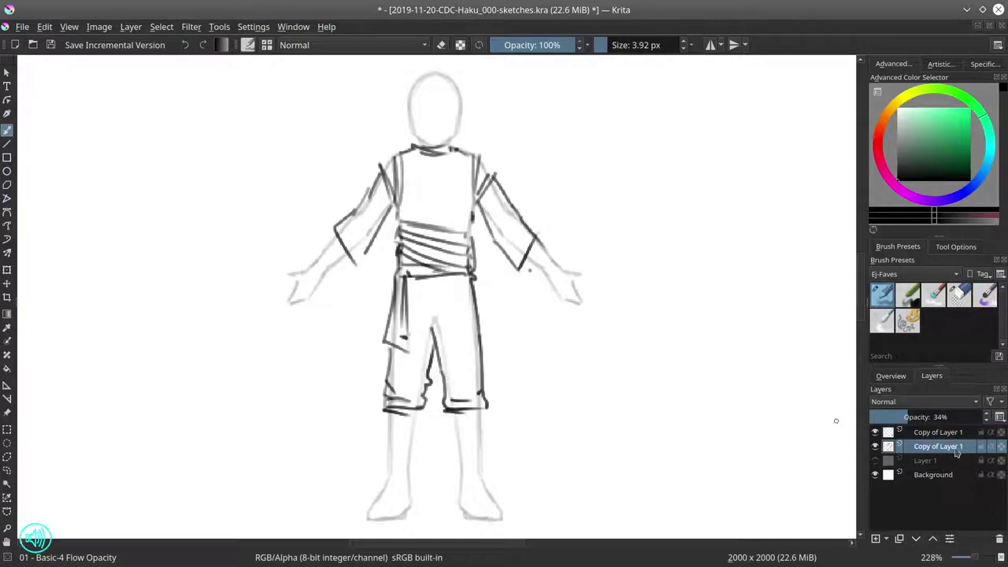
click(959, 295)
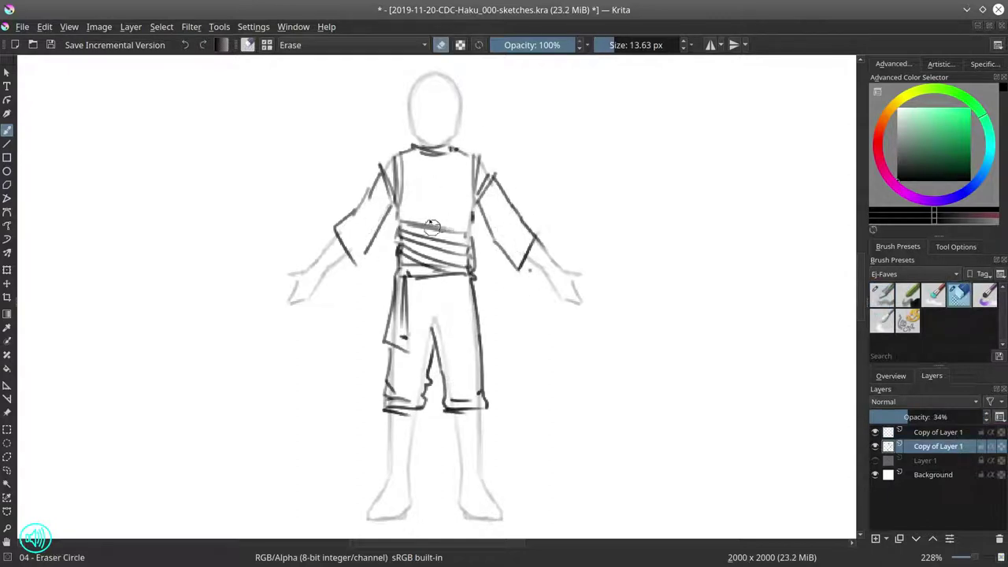
drag(433, 227, 399, 263)
drag(394, 289, 395, 363)
drag(467, 236, 468, 287)
drag(432, 319, 425, 402)
drag(480, 296, 481, 394)
Step: Merge the top clothed-figure layer down into the one below
click(937, 432)
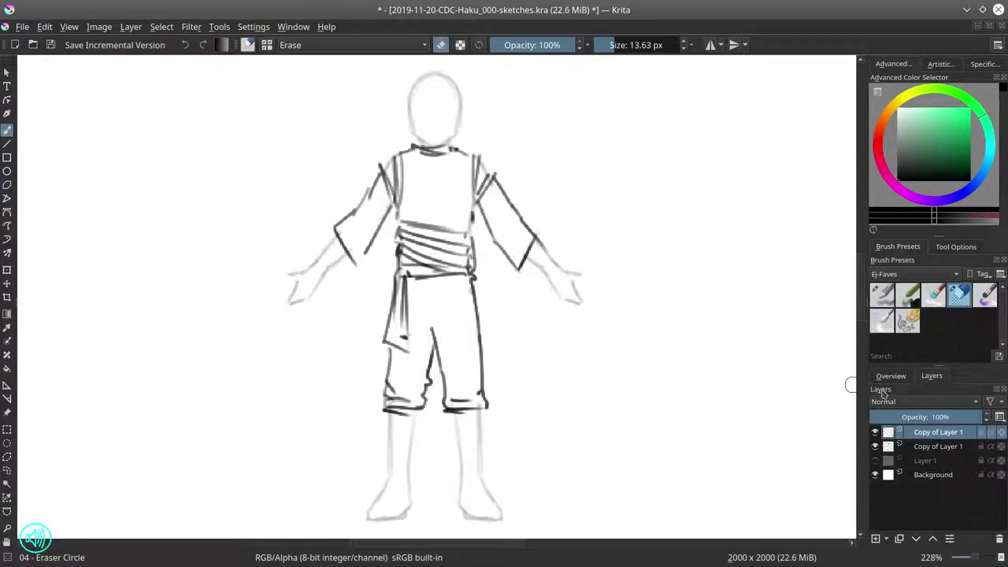
key(ctrl+e)
scroll(724, 459, down, 4)
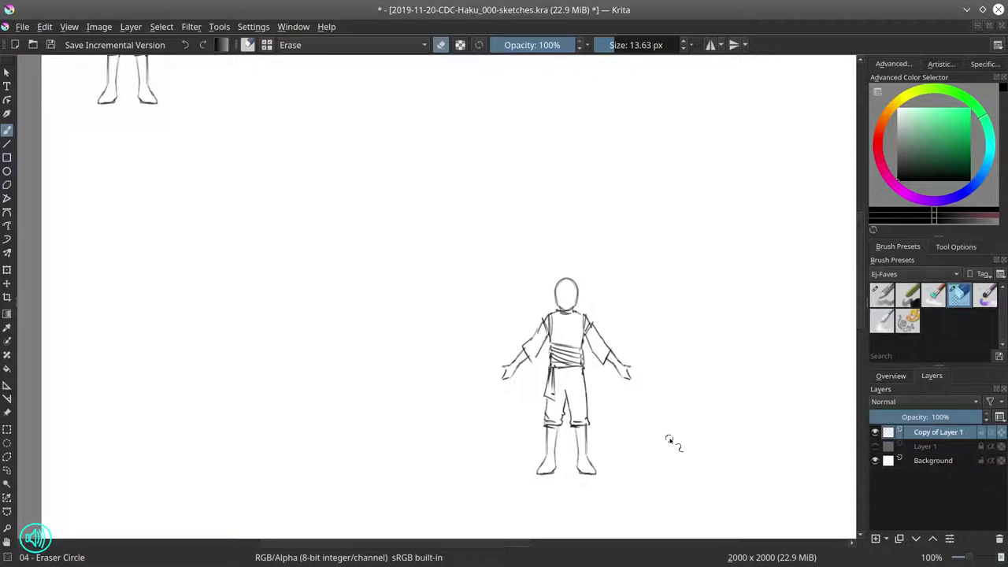
Step: Drag the sash figure beside the first figure at top-left, deselect, and add empty Layer 3
key(minus)
click(7, 284)
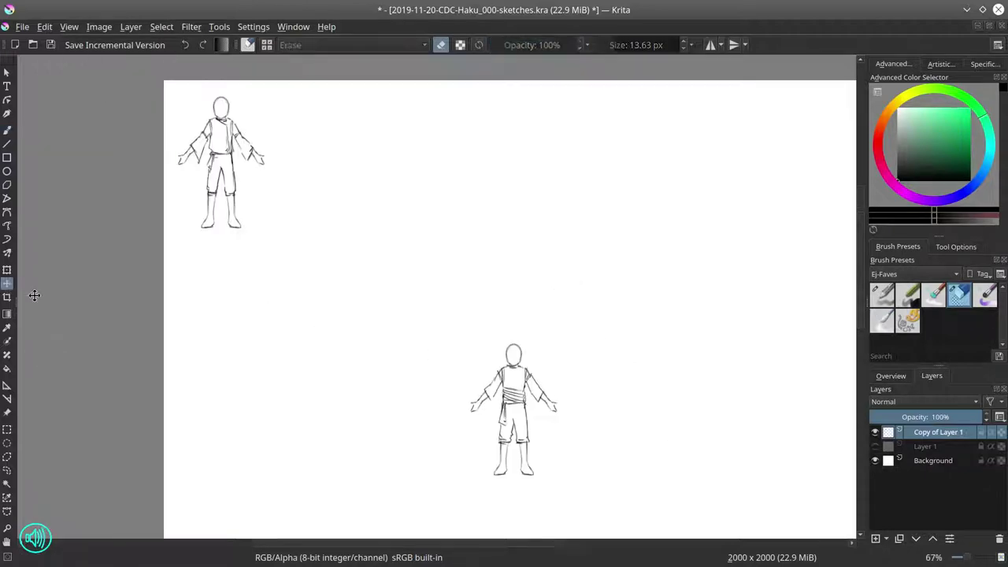
drag(659, 440, 624, 452)
click(161, 27)
click(463, 348)
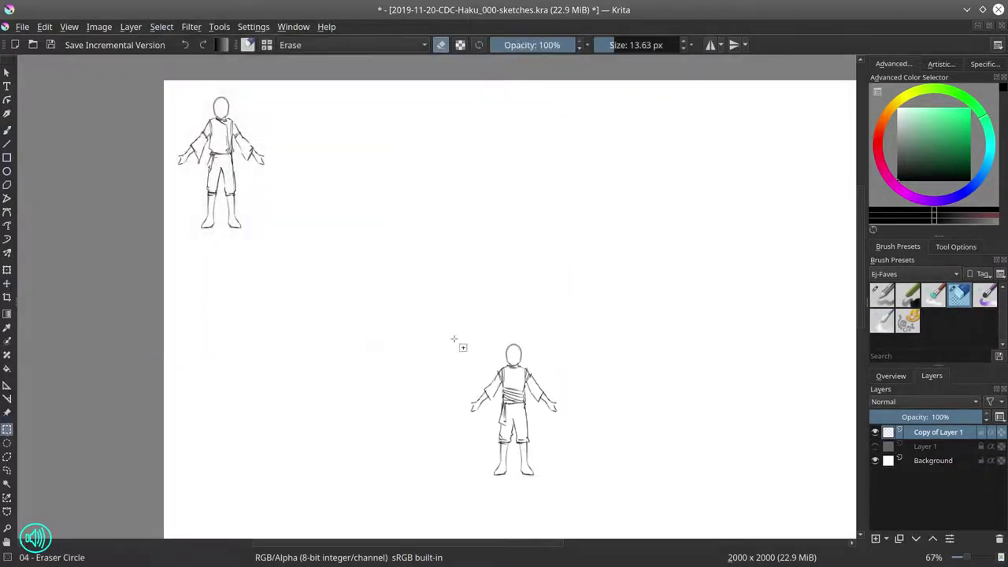
drag(359, 277, 334, 214)
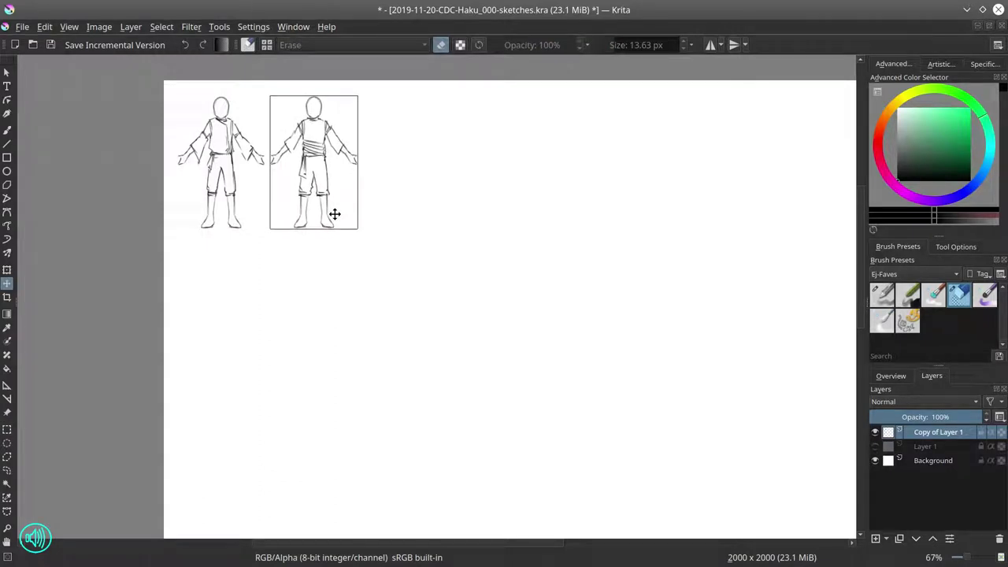
key(b)
key(ctrl+shift+a)
click(876, 538)
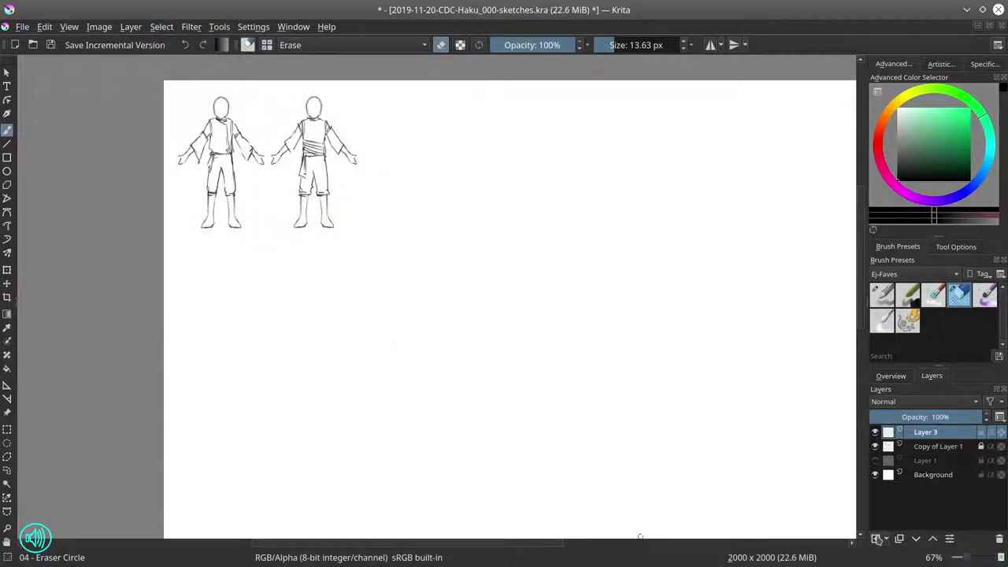
Step: Draw the creature's two tall ears, head outline, small horn, jaw and round body
scroll(505, 262, up, 5)
key(slash)
mouse_move(392, 297)
mouse_down()
mouse_move(464, 195)
mouse_move(401, 305)
mouse_up()
mouse_move(394, 309)
mouse_down()
mouse_move(381, 258)
mouse_move(400, 197)
mouse_up()
mouse_move(400, 197)
mouse_down()
mouse_move(383, 307)
mouse_move(412, 333)
mouse_move(360, 374)
mouse_move(413, 358)
mouse_up()
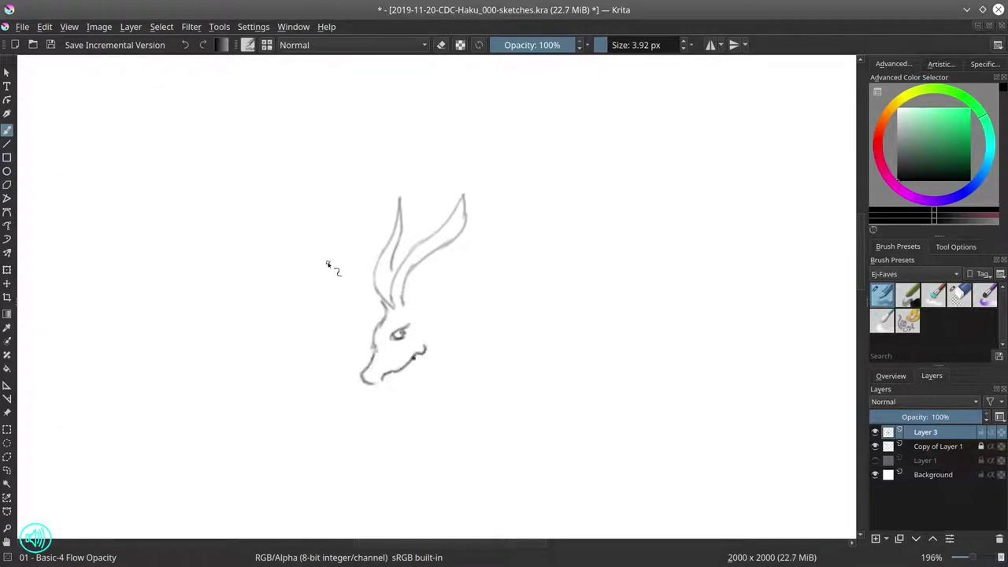
drag(411, 301, 423, 295)
mouse_move(384, 380)
mouse_down()
mouse_move(432, 359)
mouse_move(394, 386)
mouse_move(465, 449)
mouse_move(470, 474)
mouse_up()
Step: Add a branching whisker and flowing mane strands ending in a curl
mouse_move(444, 348)
mouse_down()
mouse_move(479, 336)
mouse_move(473, 329)
mouse_move(567, 351)
mouse_up()
drag(445, 303, 586, 354)
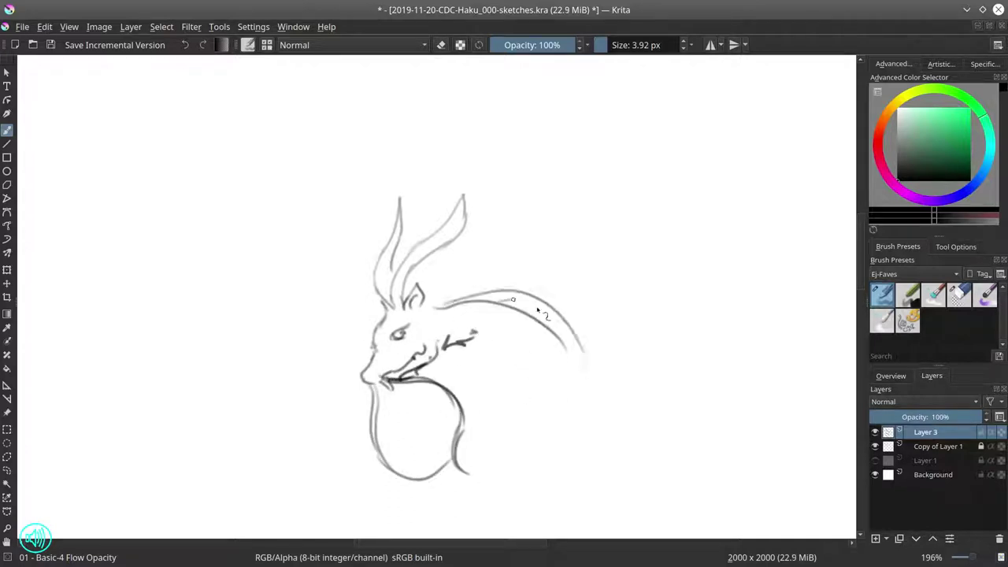
mouse_move(473, 329)
mouse_down()
mouse_move(497, 435)
mouse_move(471, 477)
mouse_up()
drag(504, 354, 463, 482)
mouse_move(526, 431)
mouse_down()
mouse_move(525, 451)
mouse_move(561, 475)
mouse_up()
drag(519, 425, 532, 417)
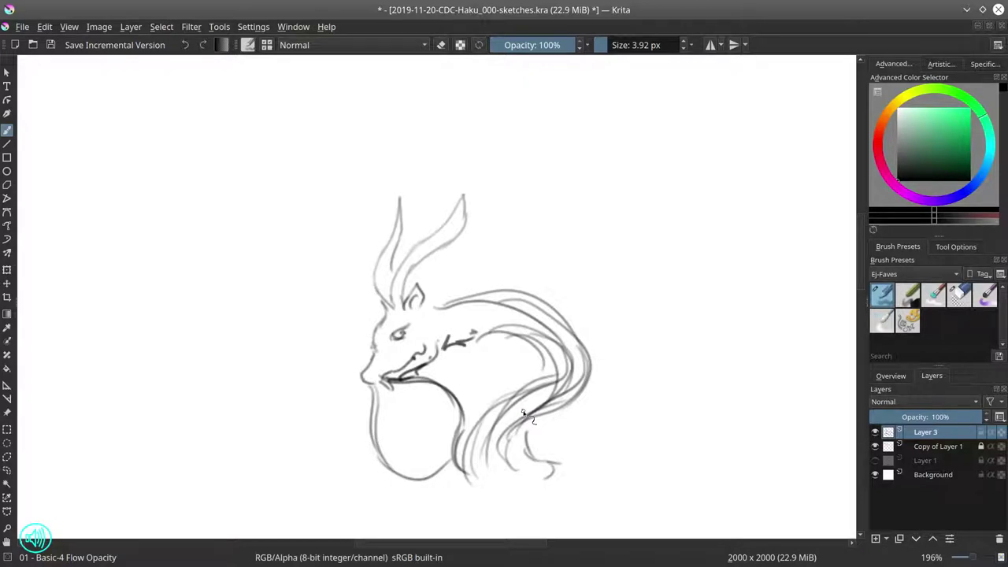
Step: Move the dragon sketch beside the two figures and merge it into the figures layer
click(7, 283)
scroll(504, 332, down, 5)
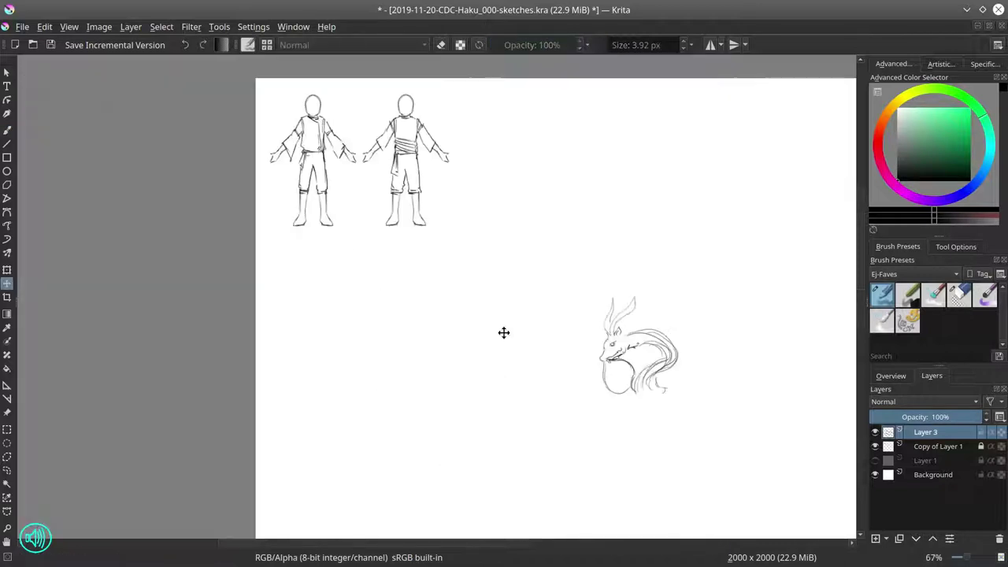
drag(635, 398, 503, 208)
key(ctrl+e)
key(b)
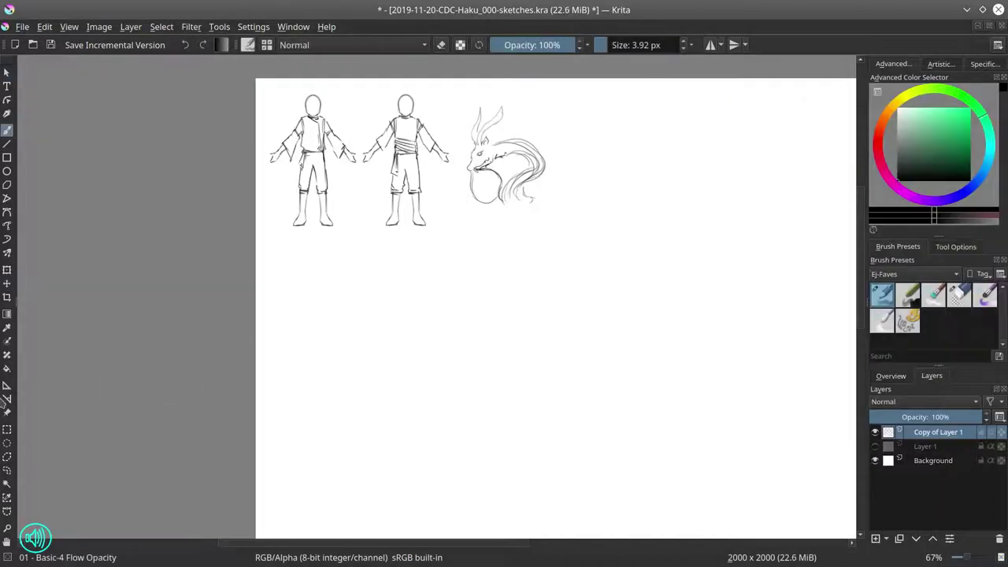
Step: Crop the sketch sheet to 889×483 and save it as a JPEG
click(7, 297)
click(178, 337)
key(Return)
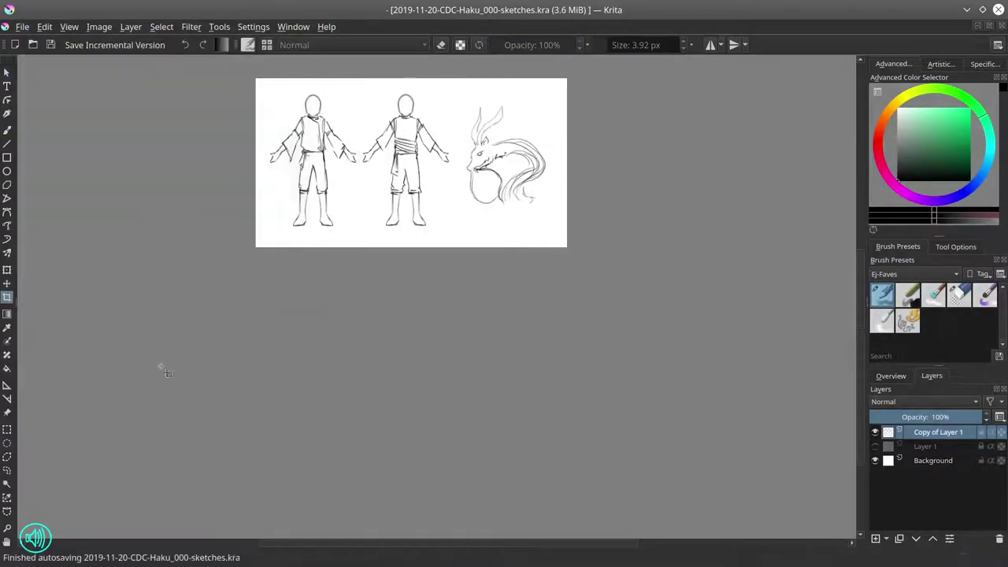
key(ctrl+shift+s)
key(Return)
key(Return)
Step: Close Krita, launch Blender and dismiss its splash screen
click(998, 9)
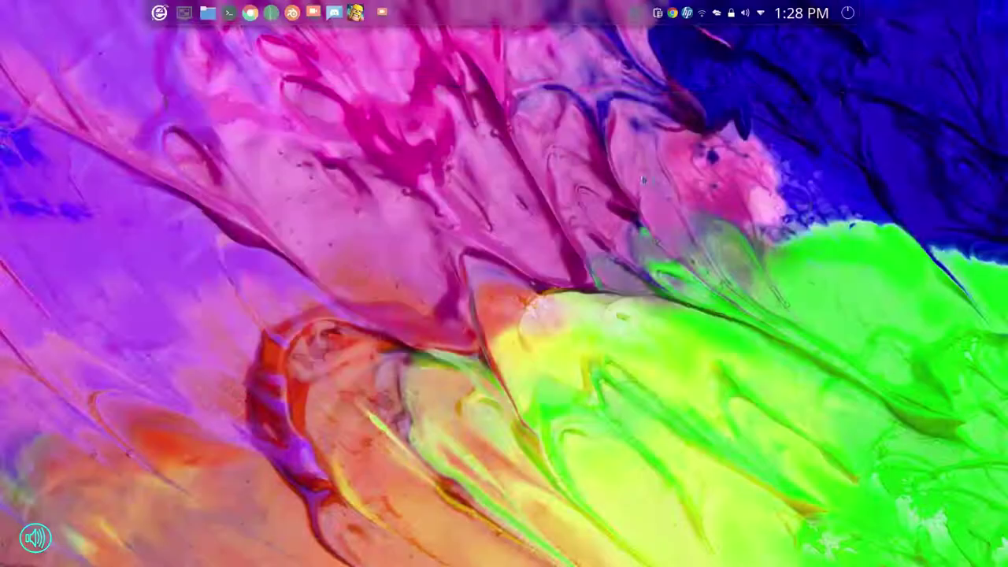
click(294, 13)
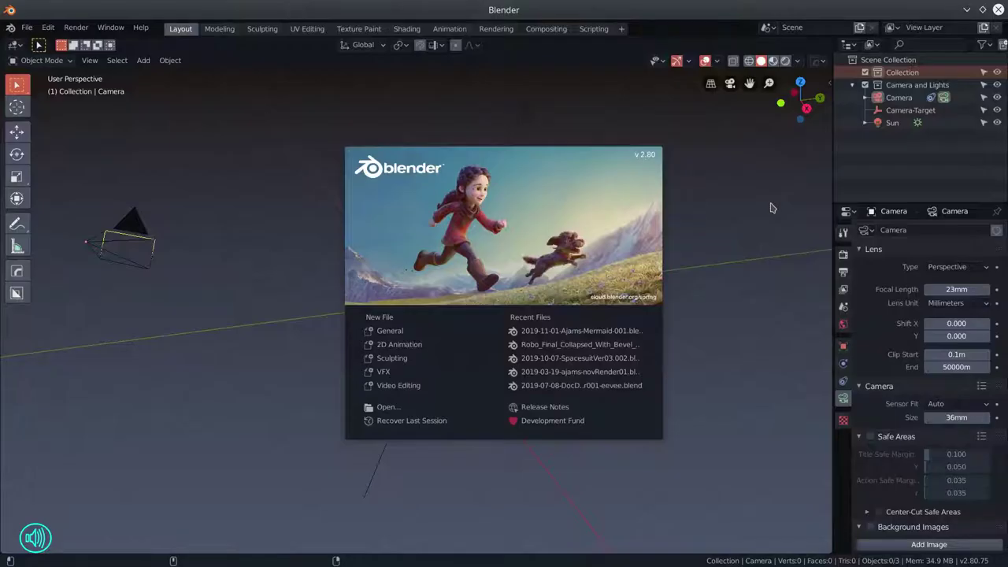
click(772, 208)
Step: Save the empty scene under the file name 2019-11-20-CDC-Haku in the 2019-01-DSG folder
key(ctrl+shift+s)
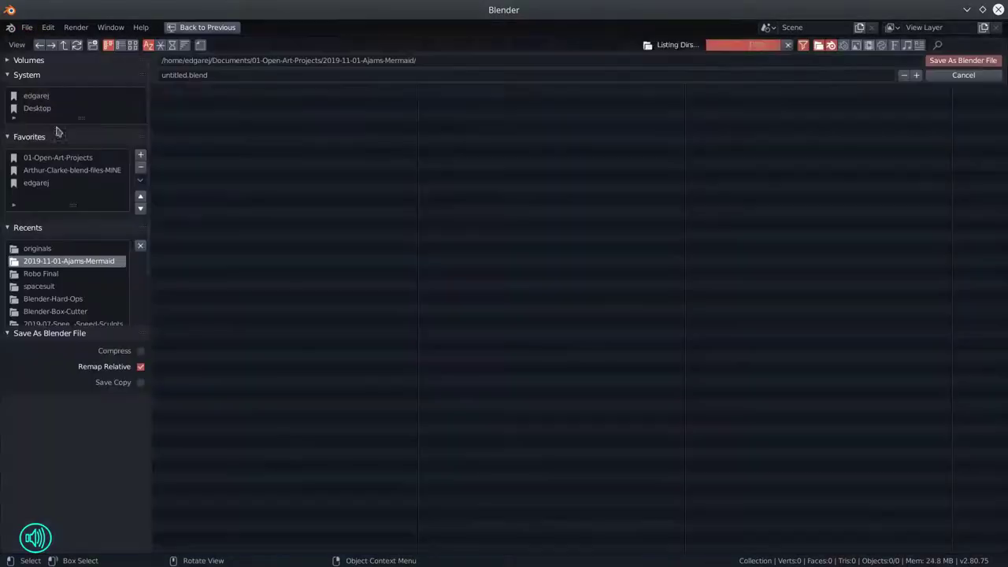
key(ctrl+v)
text(-)
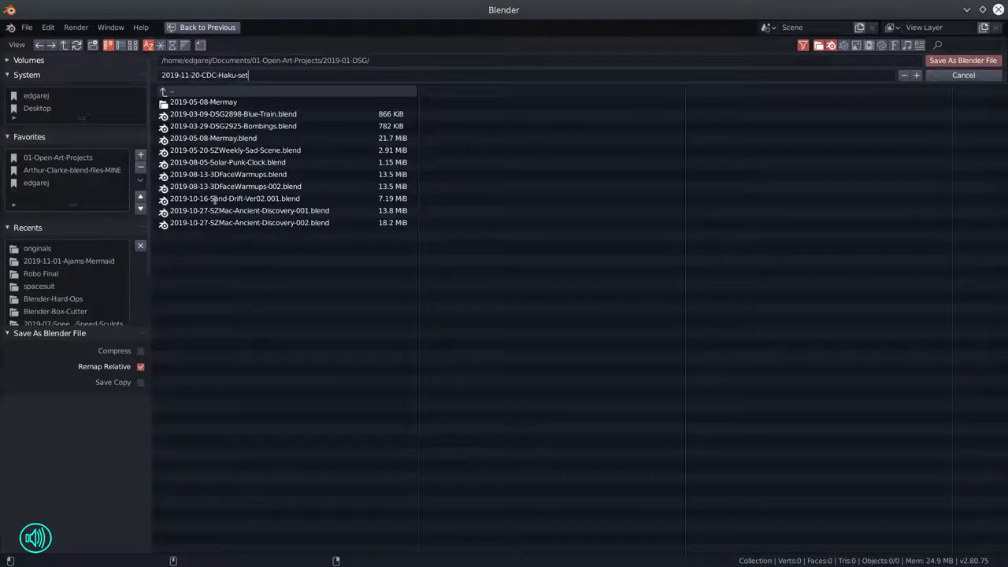
key(Return)
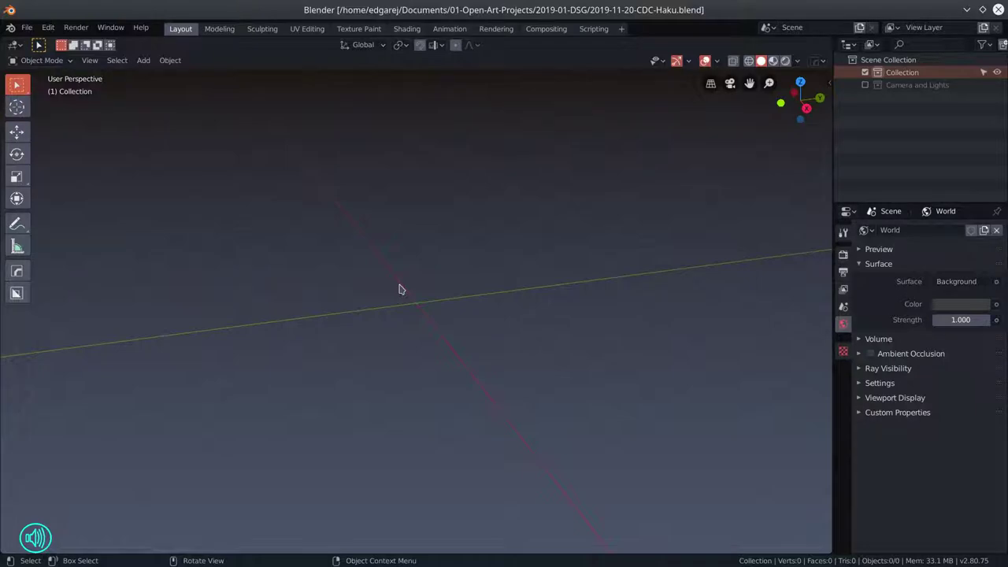
Step: Create an Asian male MB-Lab base character and set its age to the minimum
key(n)
mouse_move(494, 9)
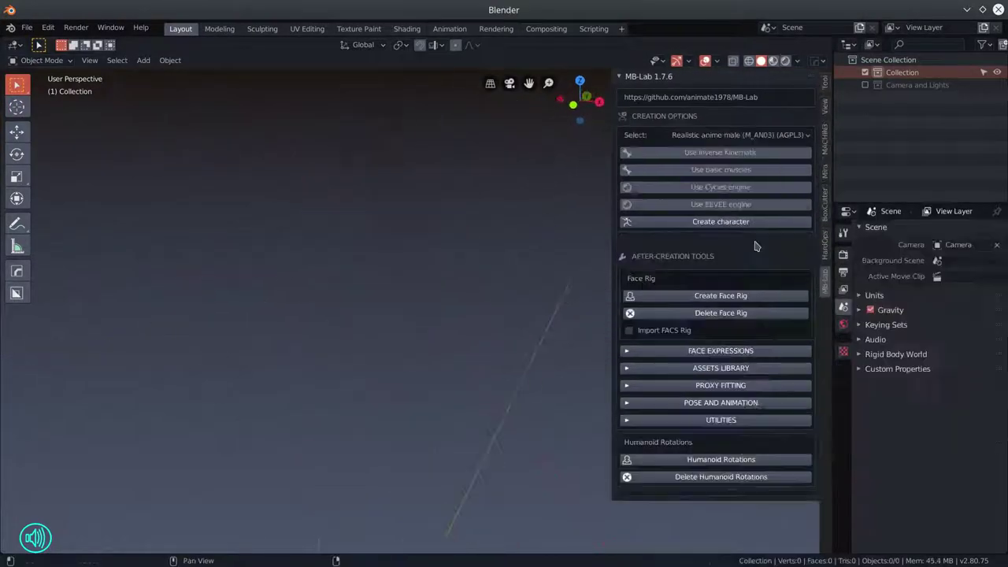
click(739, 134)
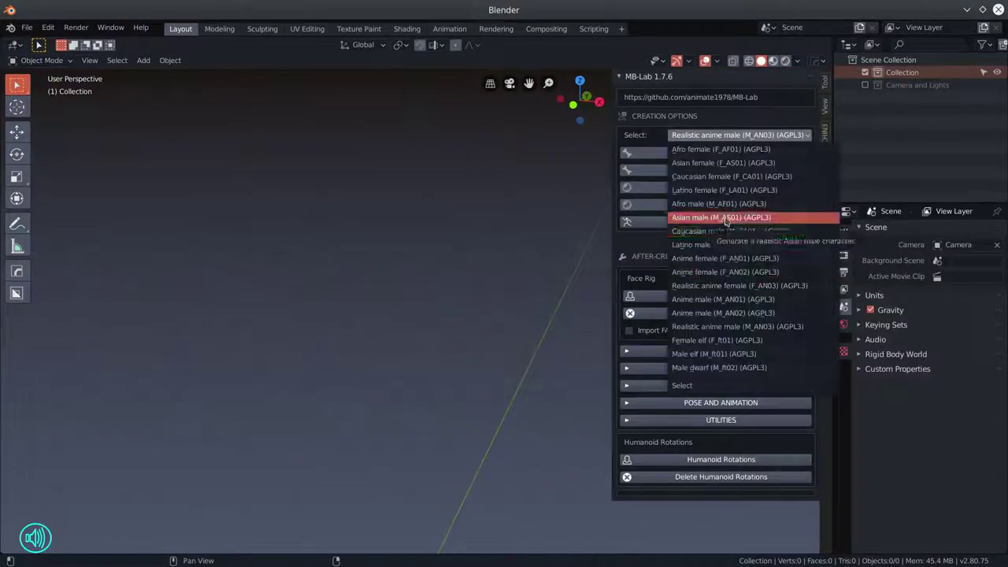
click(726, 218)
click(724, 228)
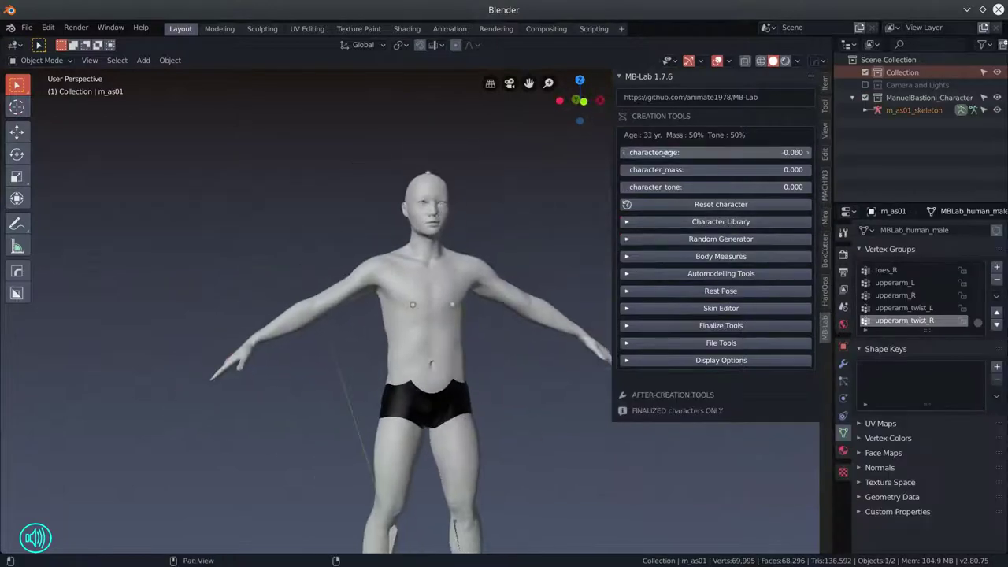
click(741, 207)
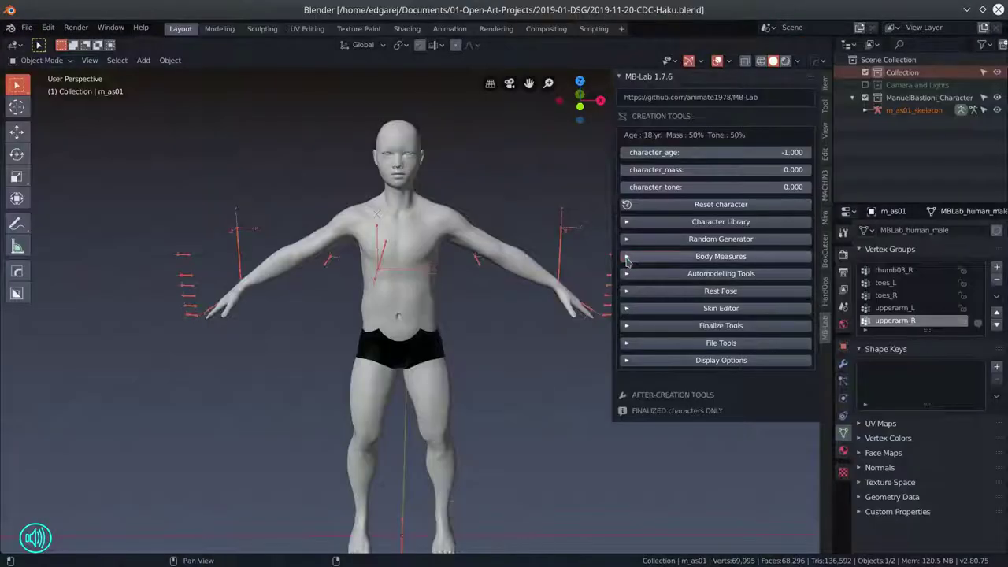
Step: Under Body Measures > Head, set Head_SizeX and Head_SizeZ to 1.000 and Head_Size to 0.700
click(628, 256)
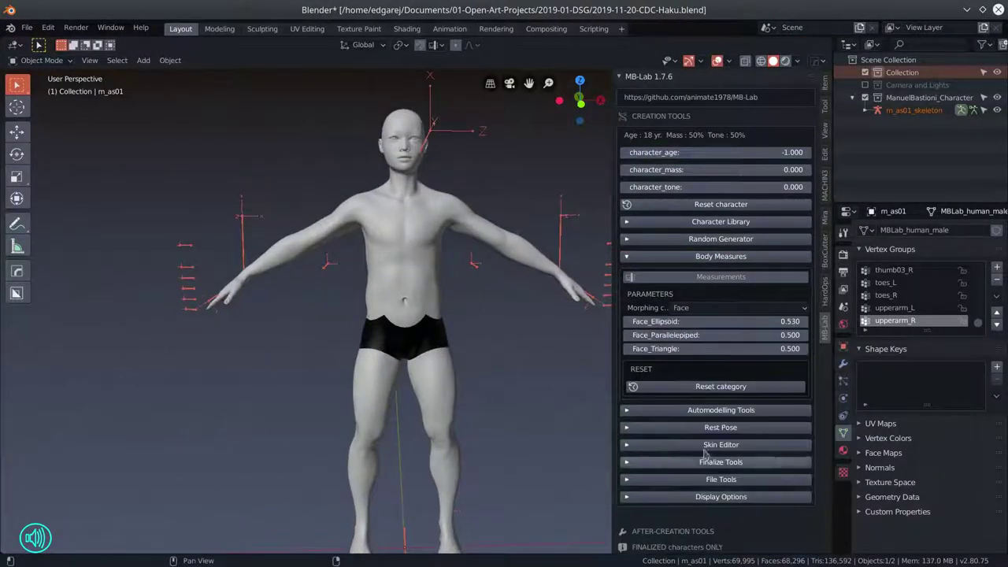
click(740, 307)
click(693, 390)
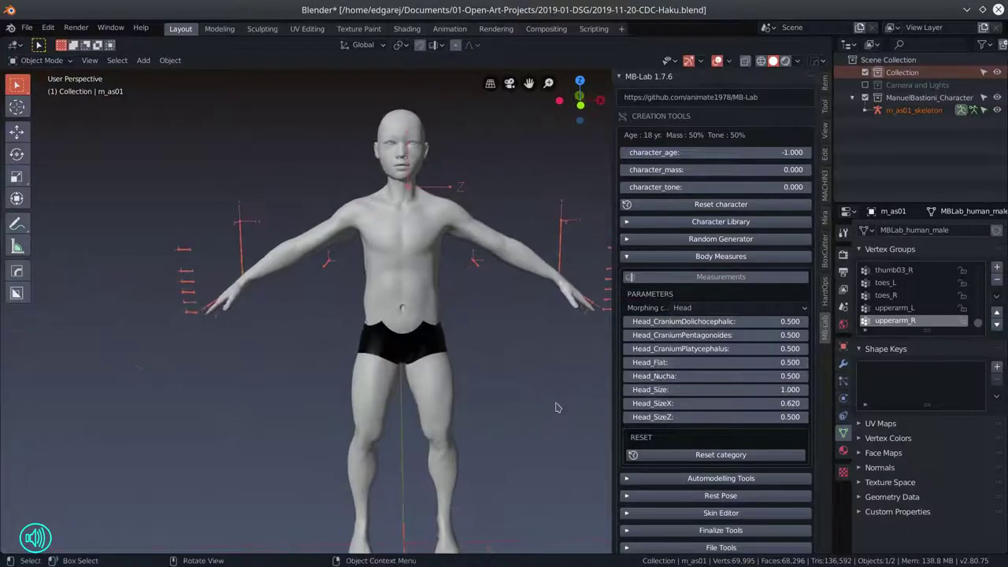
drag(758, 420, 787, 420)
double_click(752, 389)
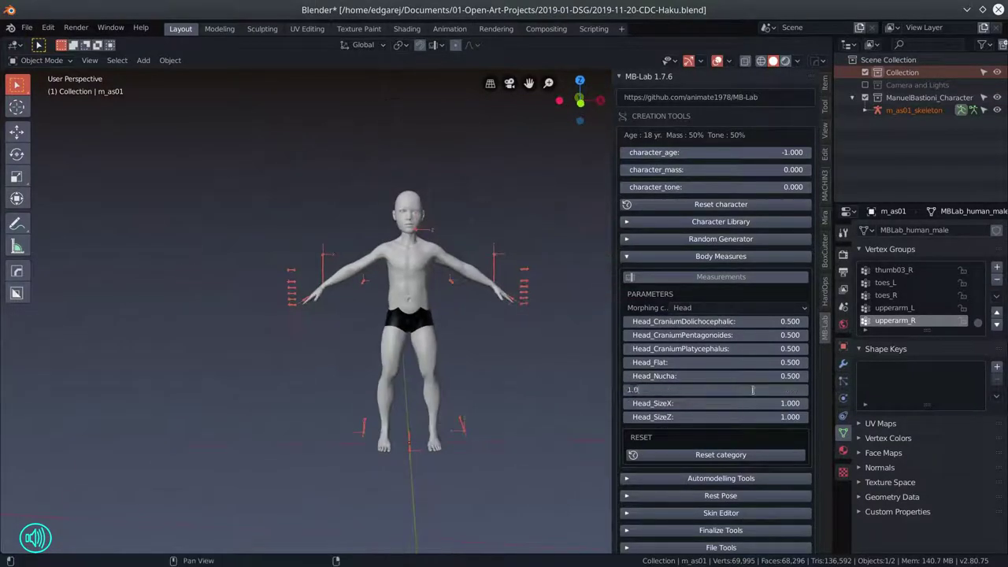
key(KP_1)
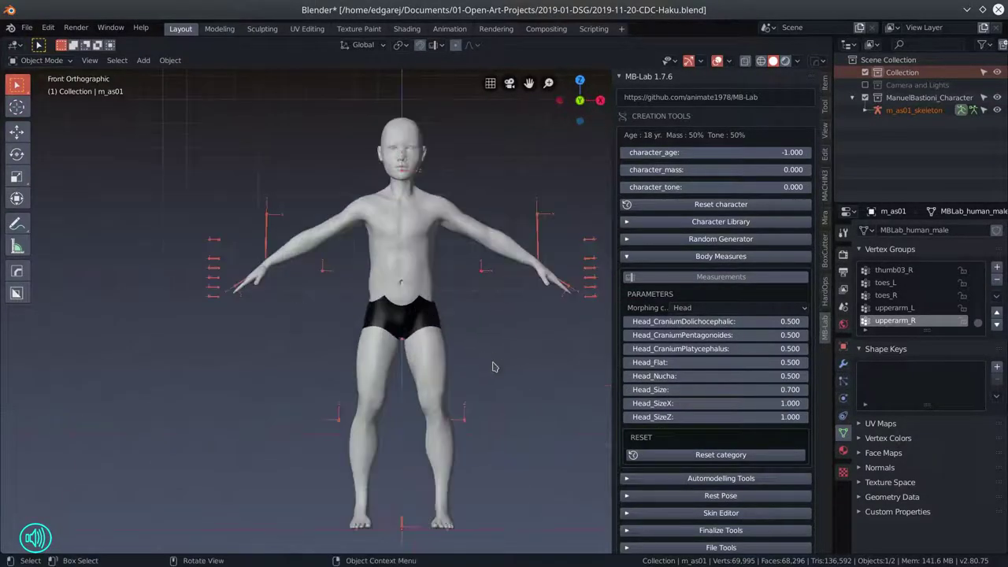
drag(493, 367, 551, 350)
scroll(535, 346, down, 3)
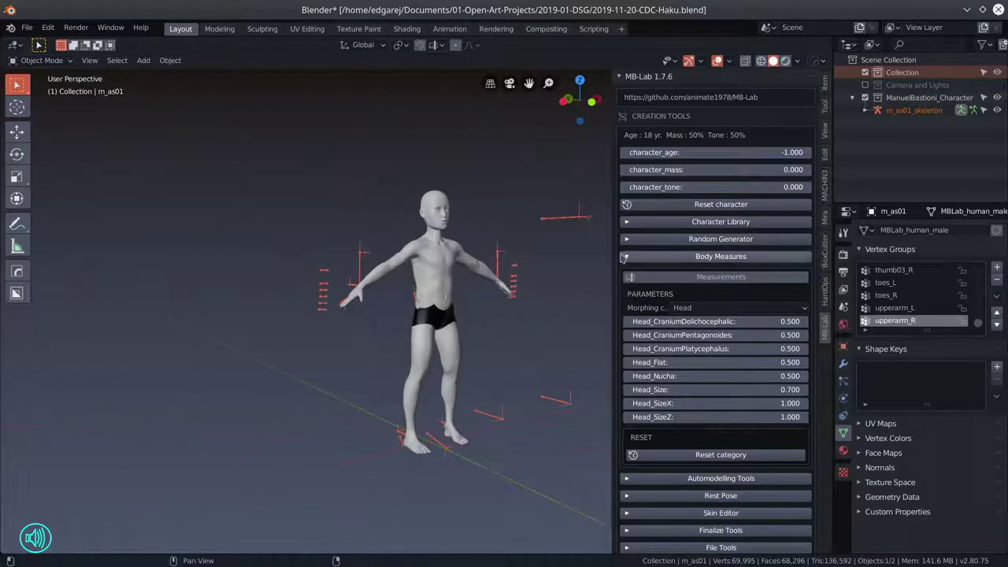
Step: Open the skin editing controls and preview the character in rendered, then solid, shading
click(630, 256)
click(628, 325)
click(628, 325)
click(628, 308)
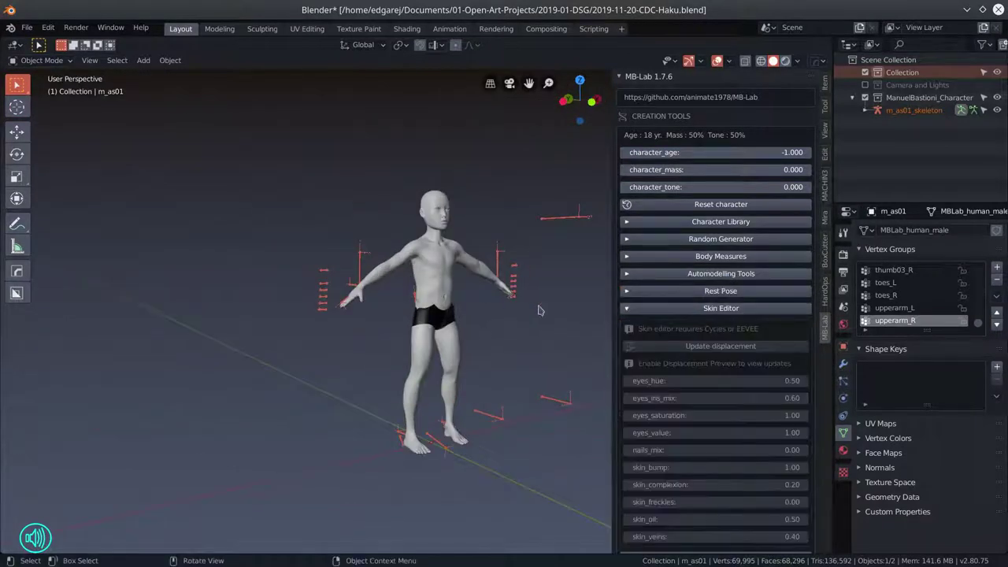
click(785, 61)
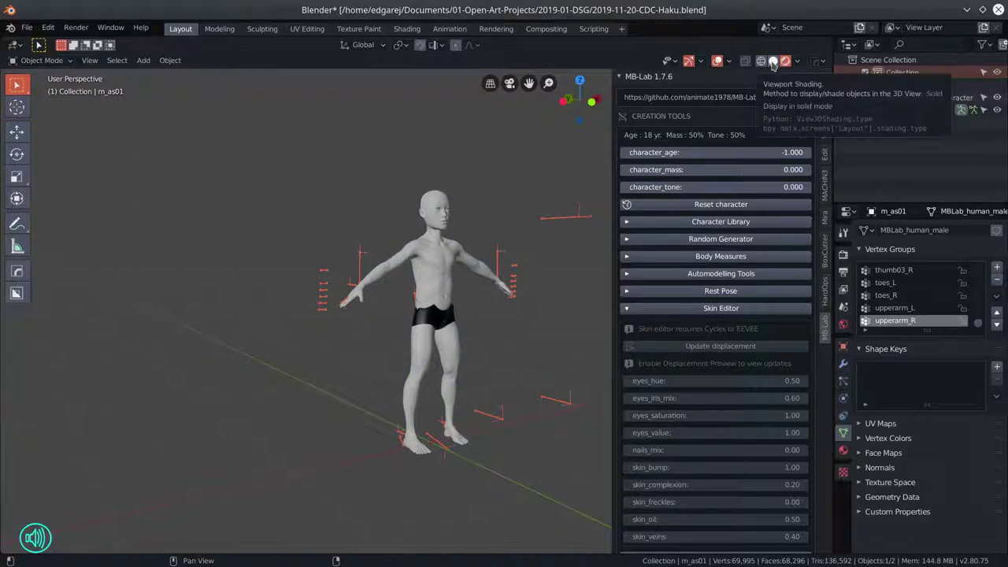
click(773, 61)
Step: Open the viewport shading lighting preferences and cancel installing a custom MatCap
click(797, 61)
click(852, 189)
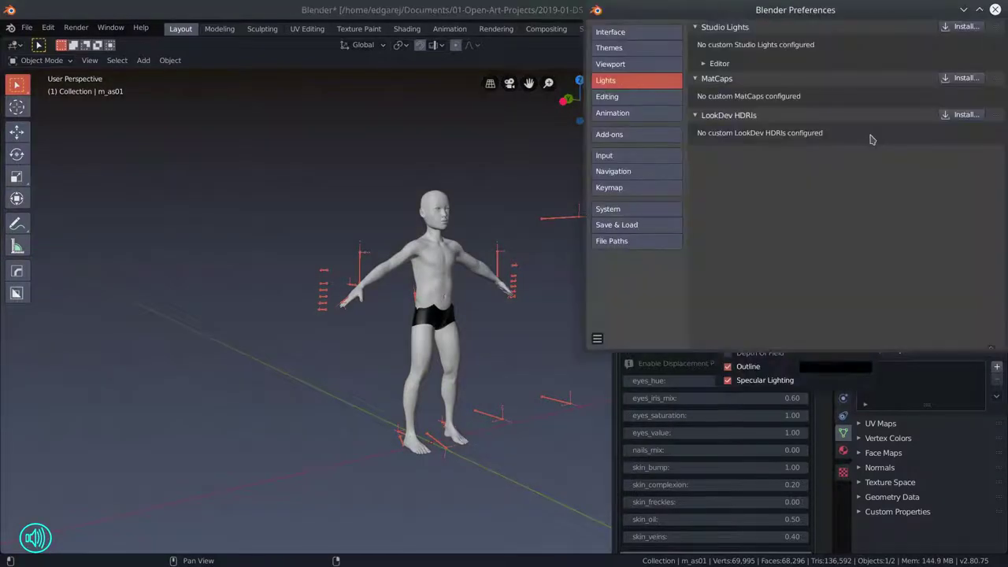
click(965, 78)
key(Escape)
click(577, 317)
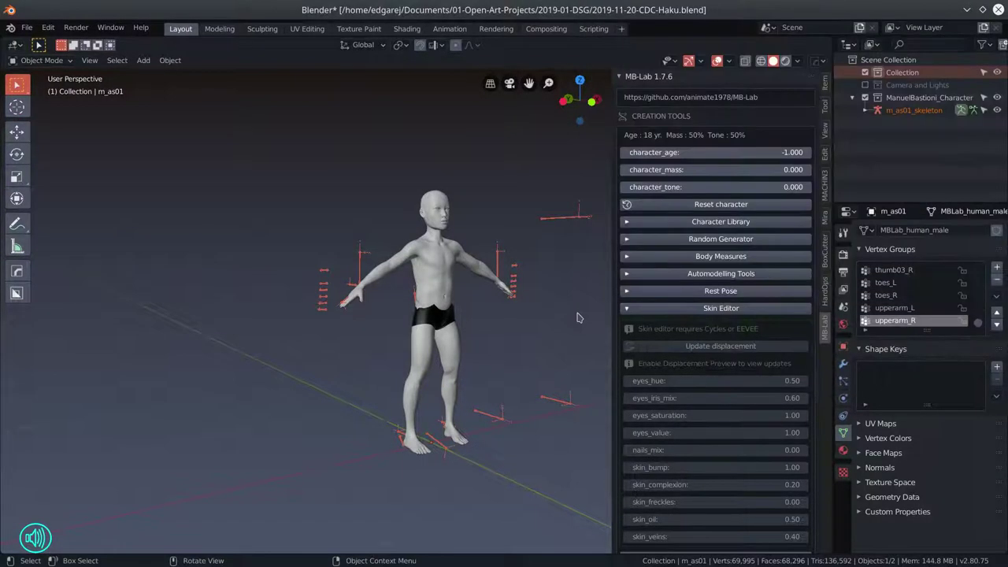
Step: Collapse the skin editing and character import/export panels in the MB-Lab sidebar
click(627, 307)
click(628, 342)
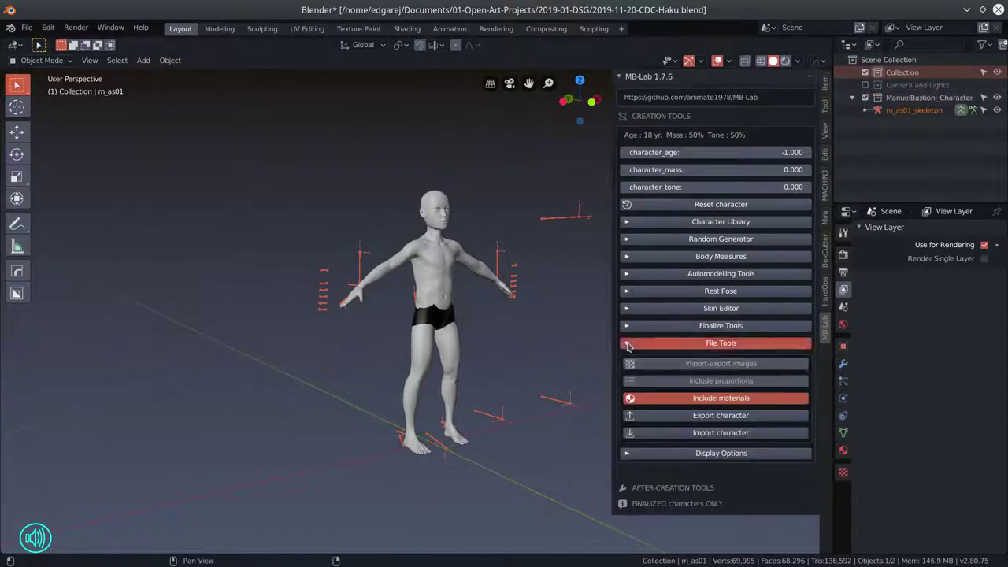
click(628, 343)
click(627, 325)
Step: Finalize with textures and backup into a new 2019-Blender-MB-Lab-Skins folder, then hide the sidebar
click(687, 404)
text(i)
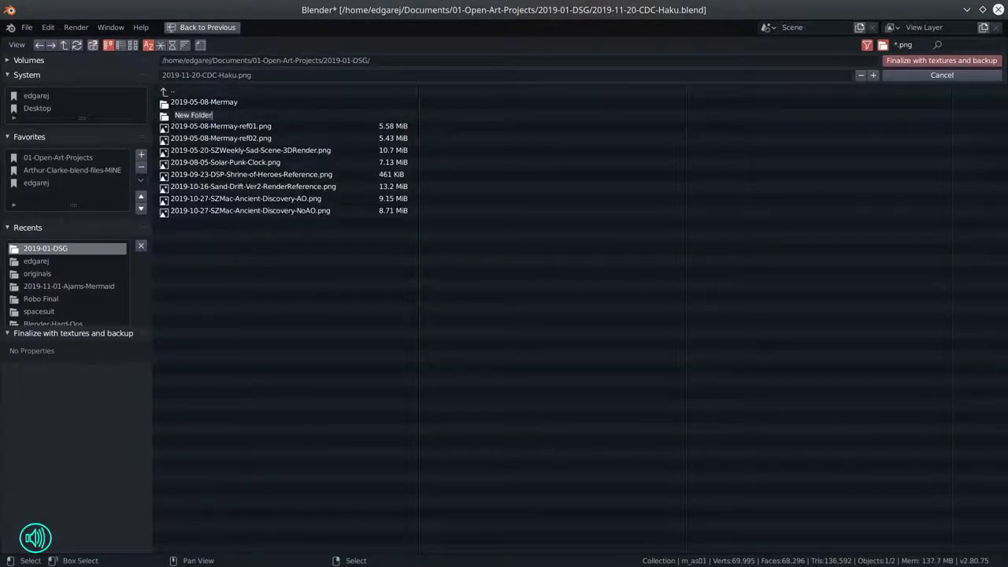
text(2019-Blender-MB-Lab-Skins)
key(Return)
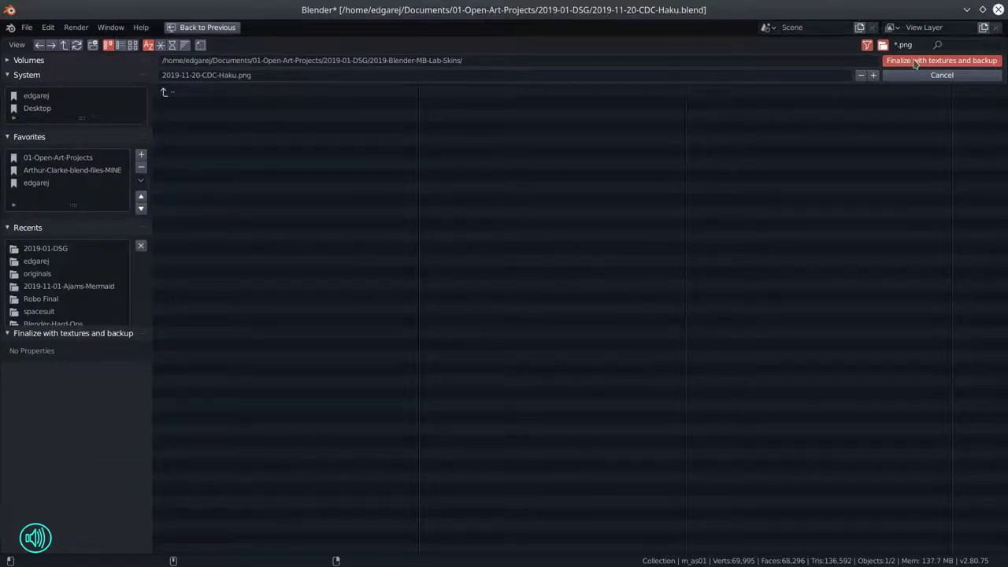
click(915, 62)
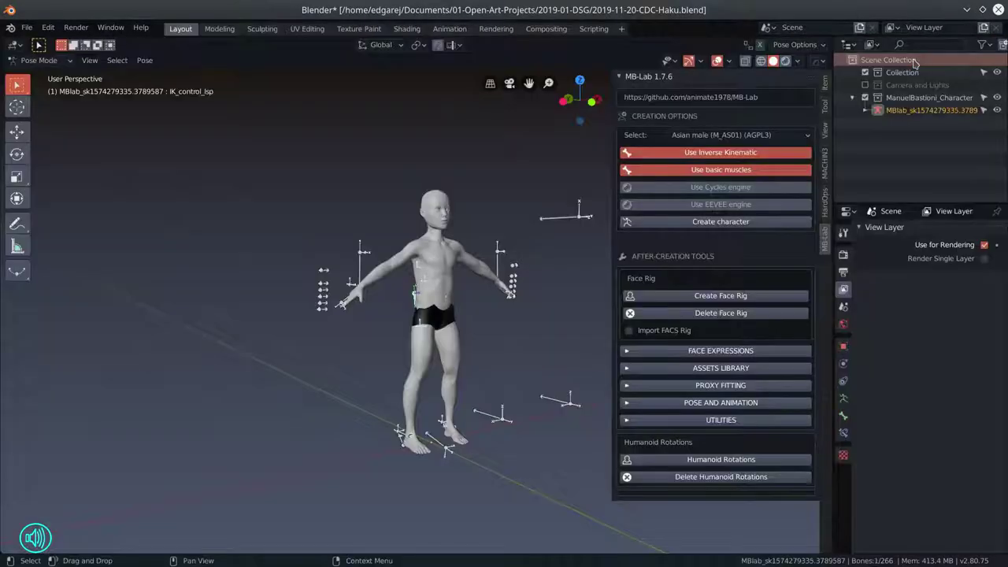
key(n)
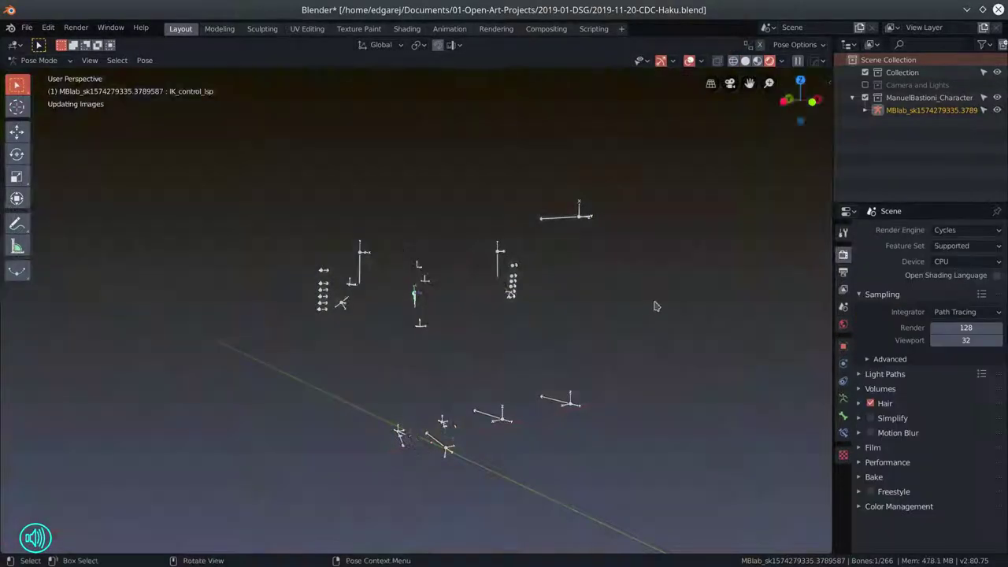
Step: Switch to a rendered preview without the camera and lights collection, and rotate the hip bone
click(866, 87)
click(865, 84)
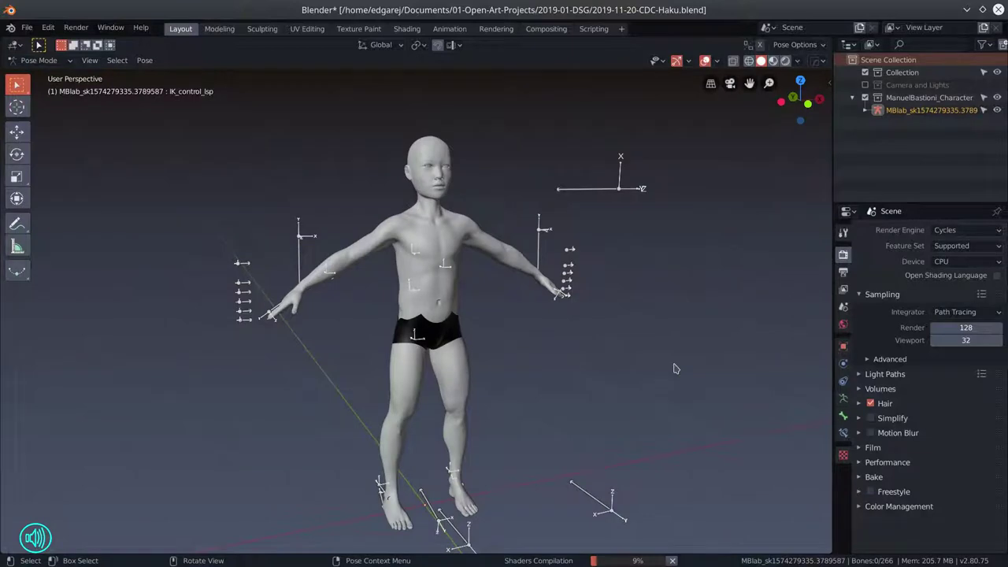
drag(673, 367, 648, 393)
key(r)
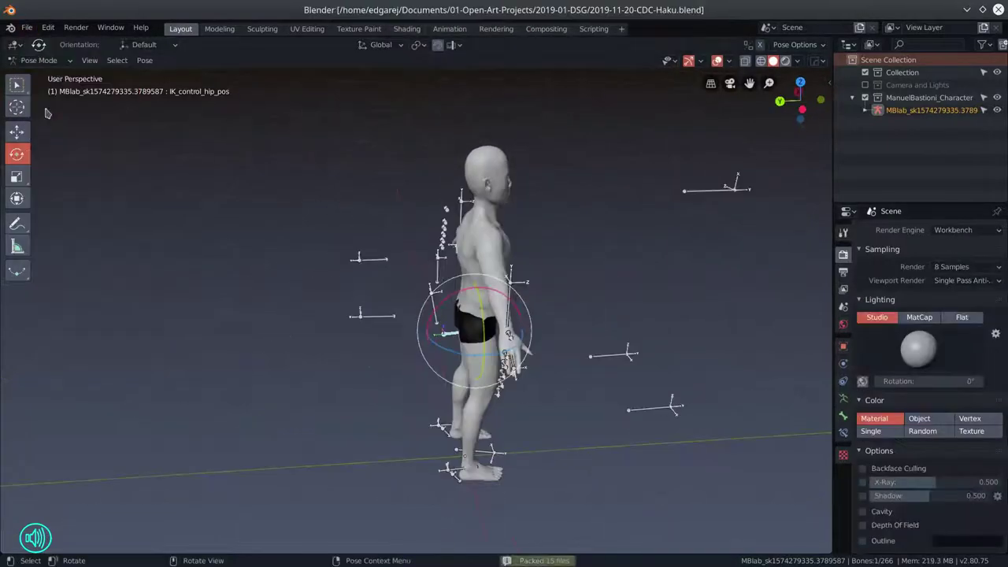
key(r)
click(320, 407)
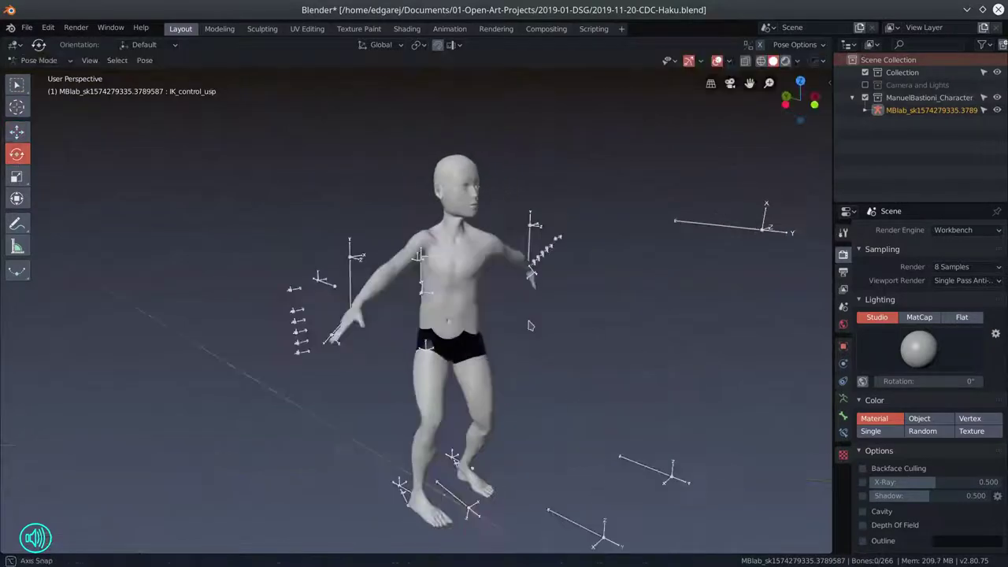
Step: Switch the character rig from object mode back into pose mode
drag(530, 325, 556, 433)
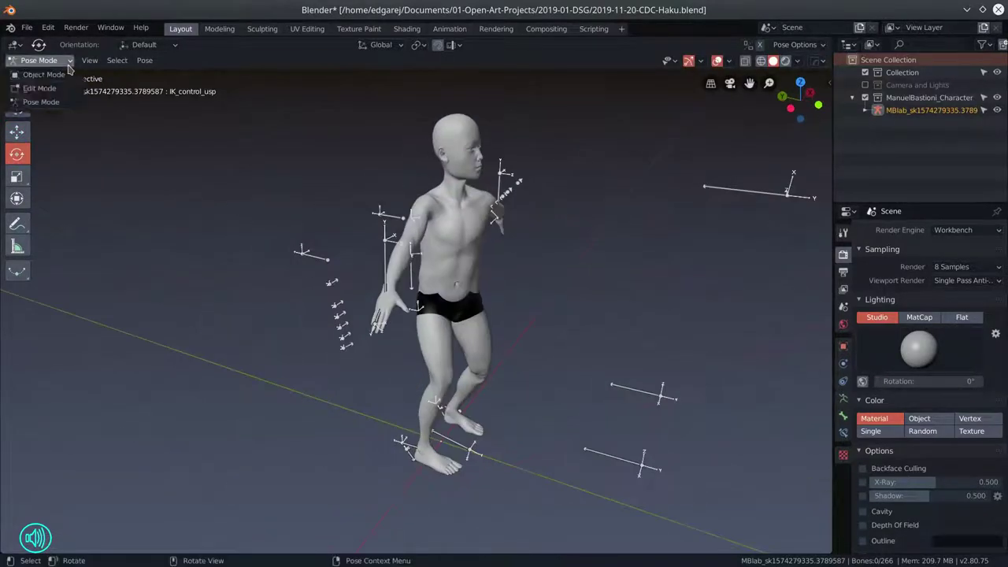
click(43, 74)
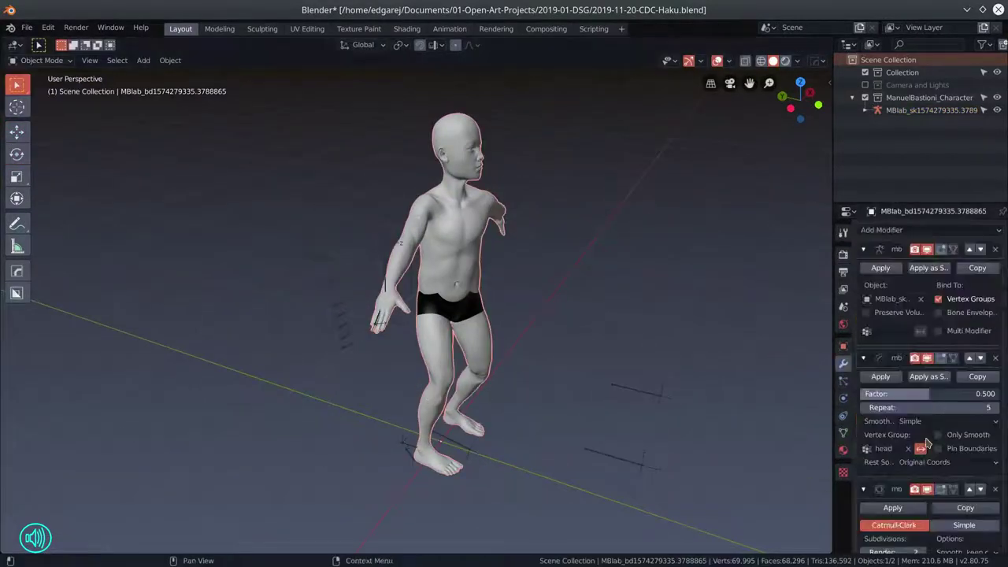
scroll(896, 298, down, 2)
scroll(896, 298, up, 2)
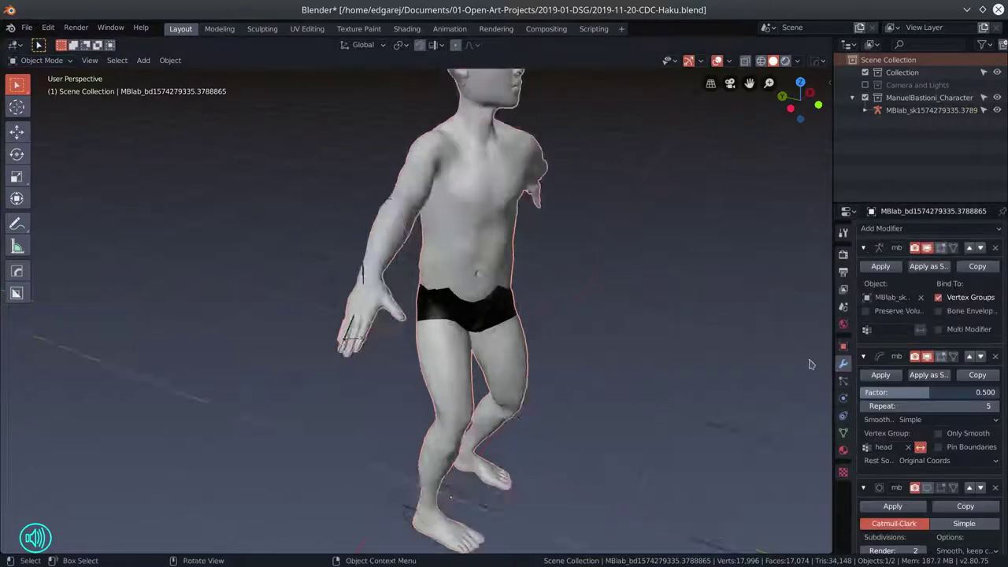
click(44, 60)
click(39, 84)
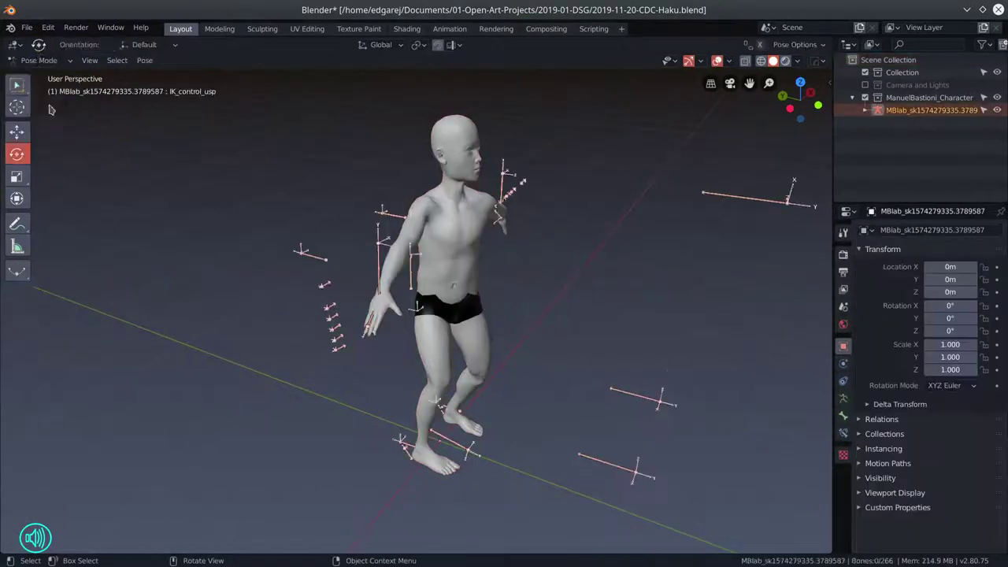
Step: Move the right foot control forward into a step and rotate the right heel
click(17, 131)
drag(591, 461, 473, 346)
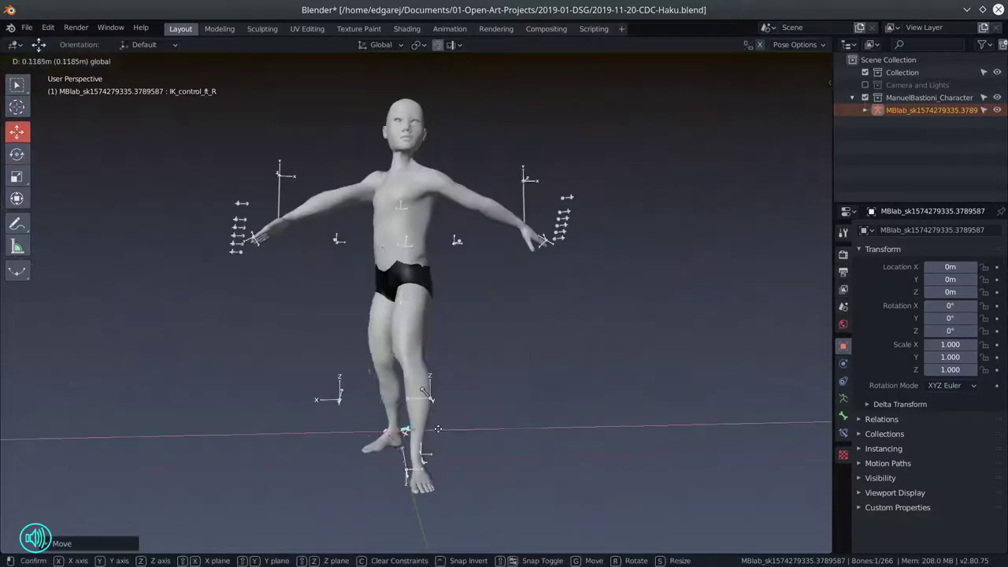
click(459, 300)
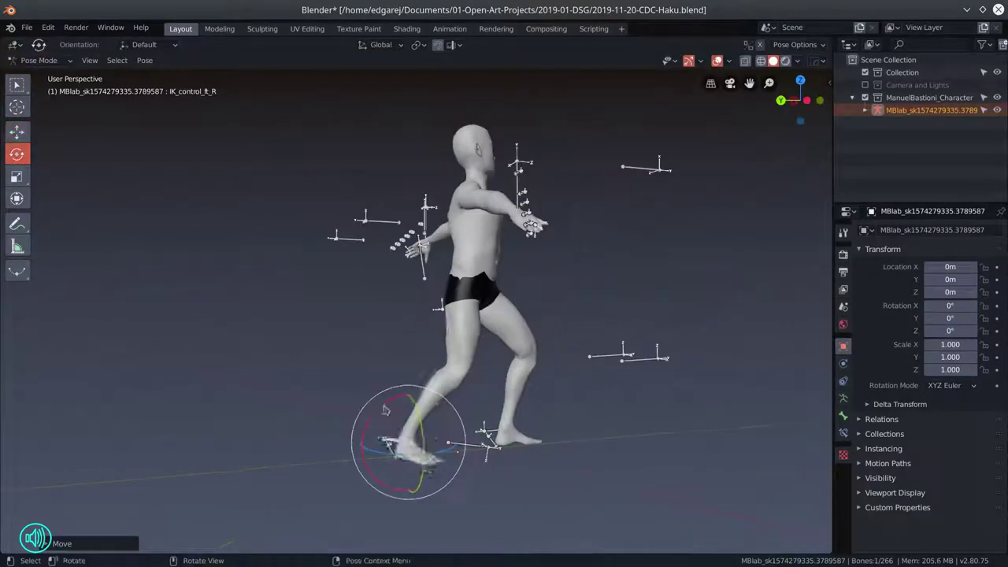
drag(386, 443, 576, 481)
drag(386, 465, 551, 354)
Step: Rotate the upper spine control so the character leans forward
click(417, 268)
key(shift+space)
key(r)
drag(660, 294, 661, 309)
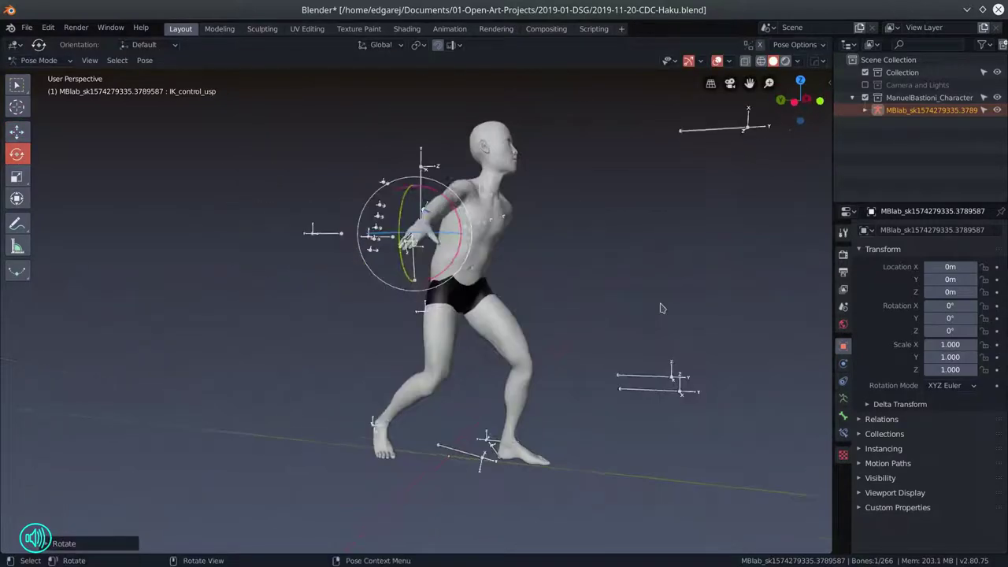
Step: Move the left foot control back into the stride and reposition the hip control
click(575, 392)
drag(575, 392, 465, 398)
scroll(465, 398, down, 2)
click(408, 306)
key(g)
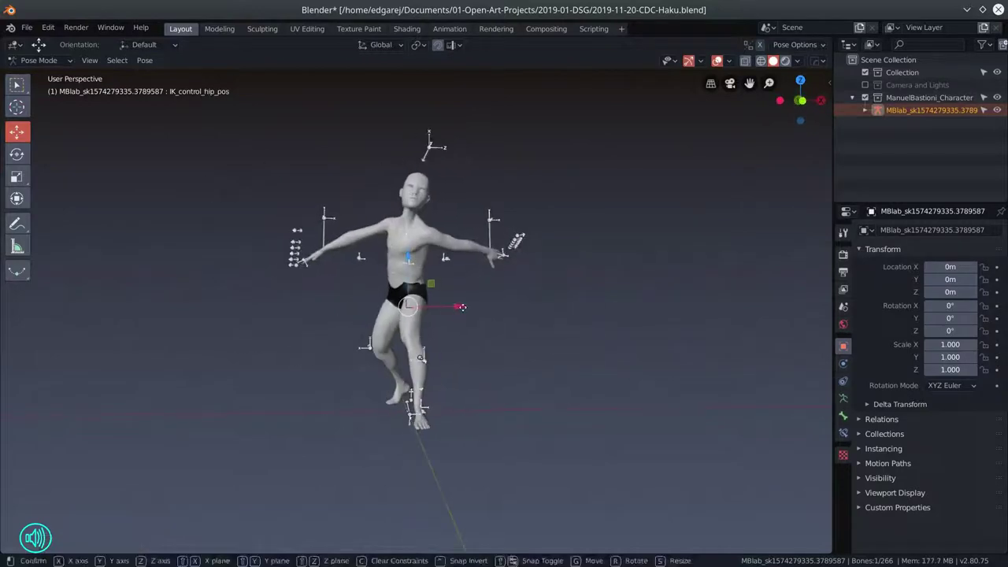
click(518, 330)
drag(518, 330, 472, 370)
Step: In object mode, select the body mesh and inspect its data properties in a widened panel
key(ctrl+Tab)
click(471, 375)
click(843, 433)
drag(833, 315, 647, 315)
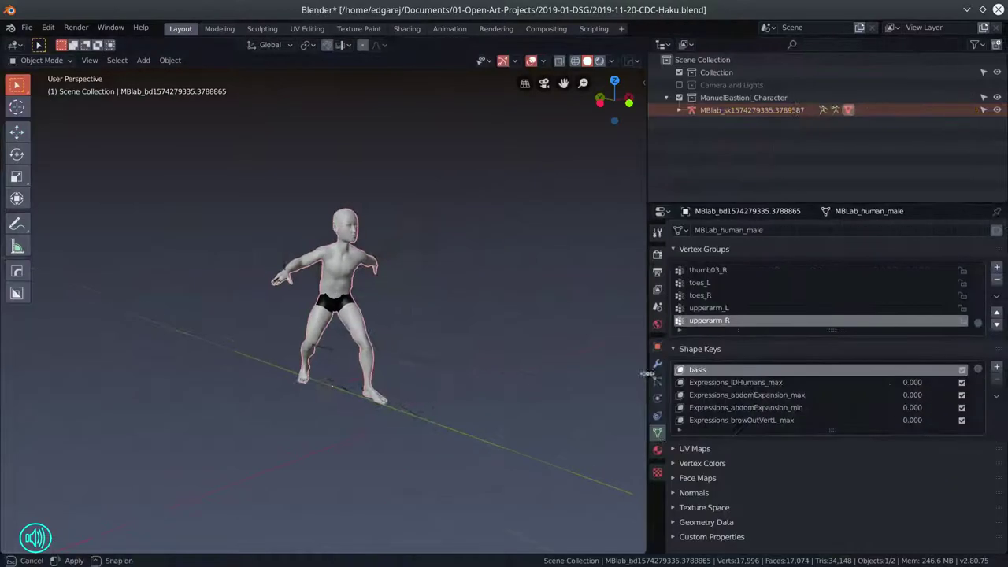
scroll(472, 315, up, 4)
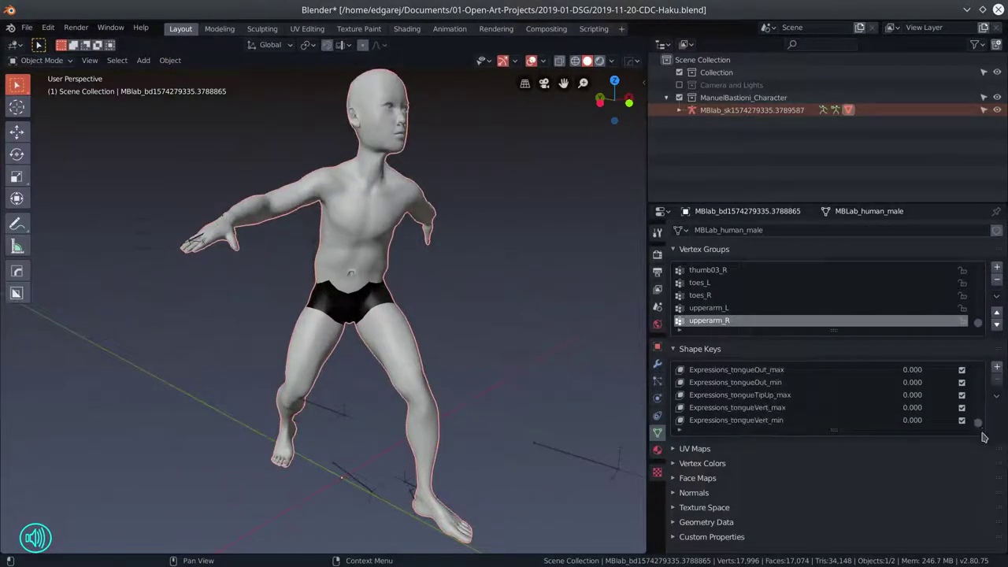
scroll(912, 402, down, 5)
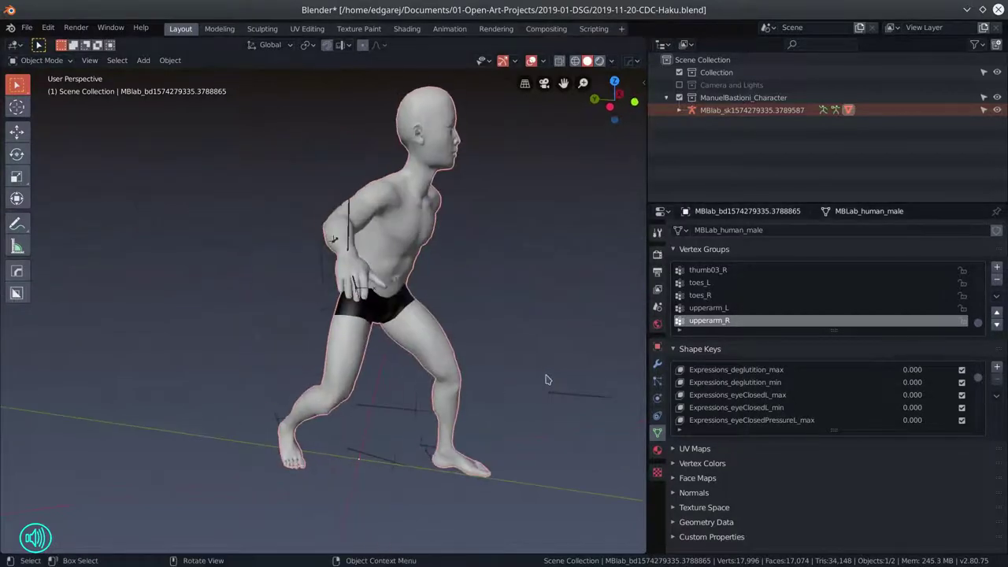
Step: Enter pose mode on the armature and move the right arm control back
click(236, 432)
key(ctrl+Tab)
key(shift+space)
key(r)
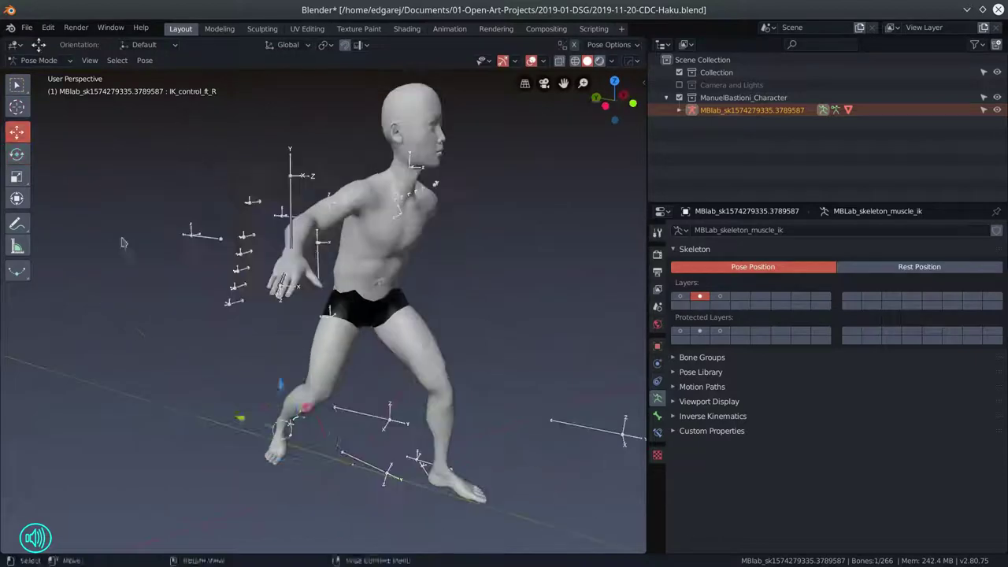
key(shift+space)
key(g)
drag(229, 279, 226, 281)
click(226, 281)
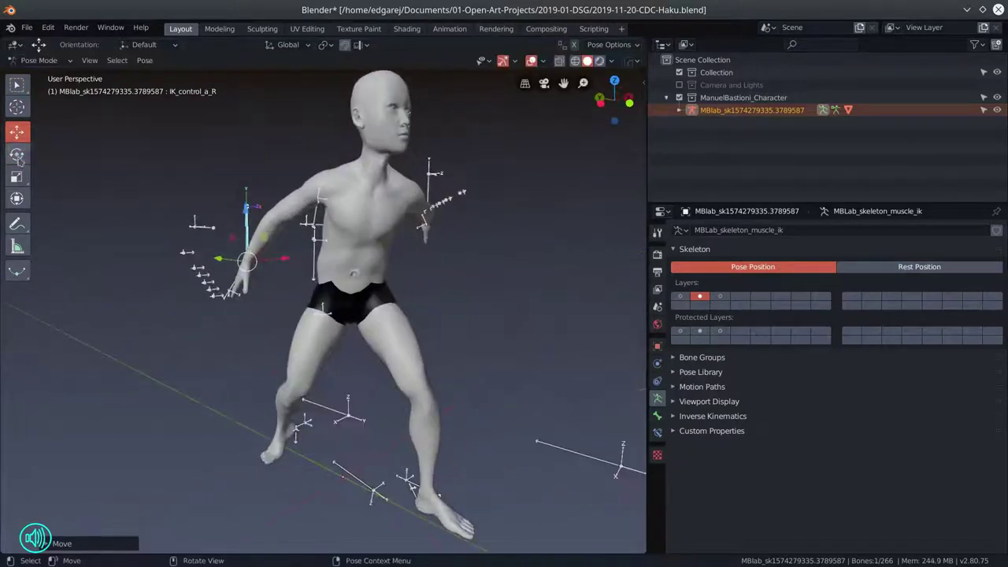
Step: Select the right hand and rotate its first finger control to curl the finger
click(228, 244)
key(shift+space)
key(r)
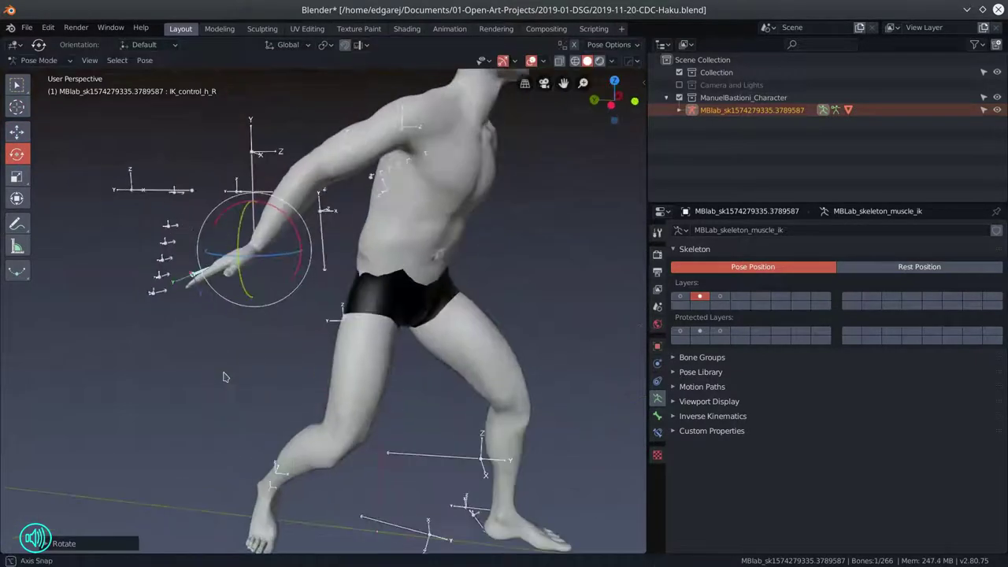
click(172, 219)
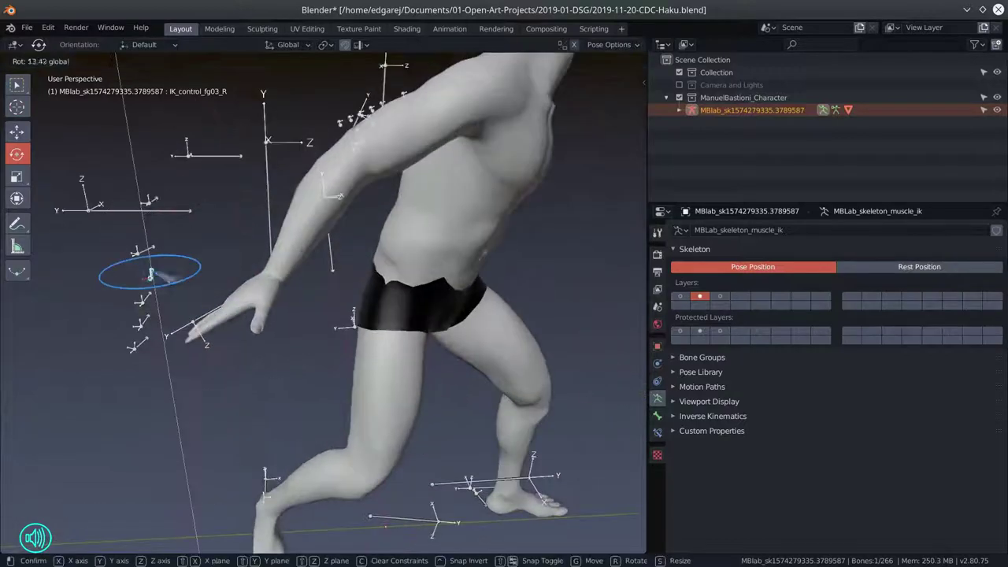
drag(313, 303, 319, 326)
key(Return)
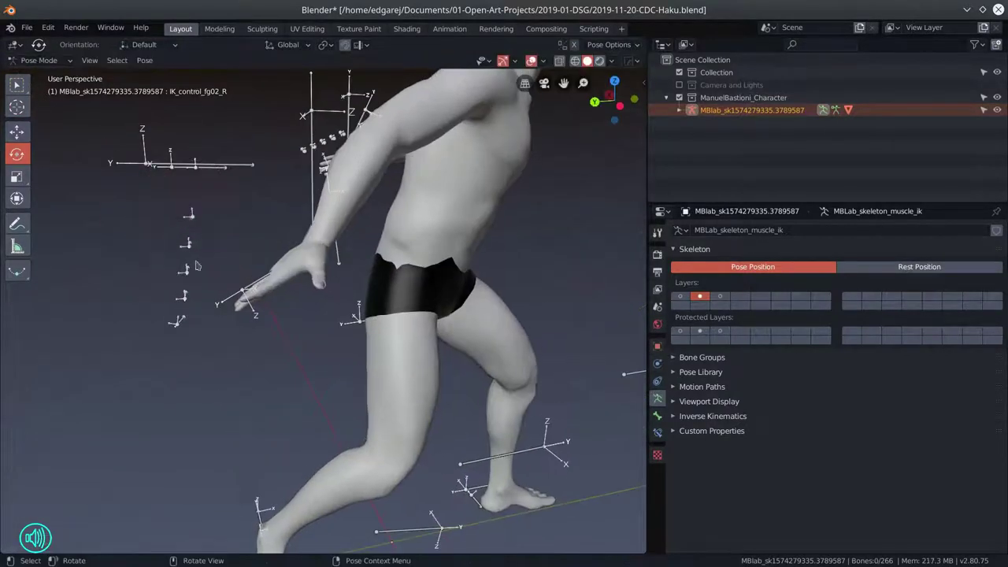
Step: Curl the next right-hand finger, deselect all bones, and expand the bone groups and pose library panels
click(180, 226)
key(n)
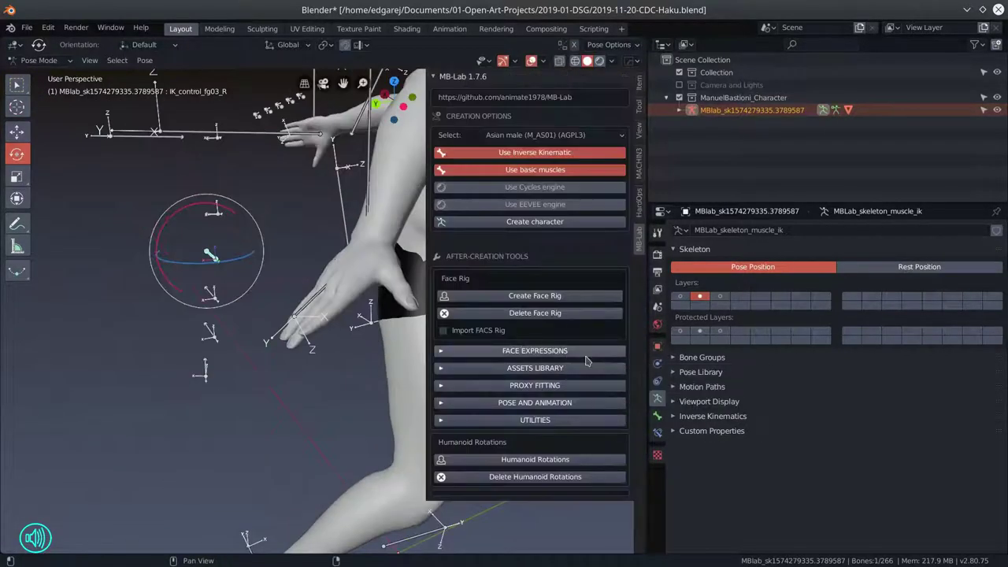
key(n)
key(shift+space)
key(g)
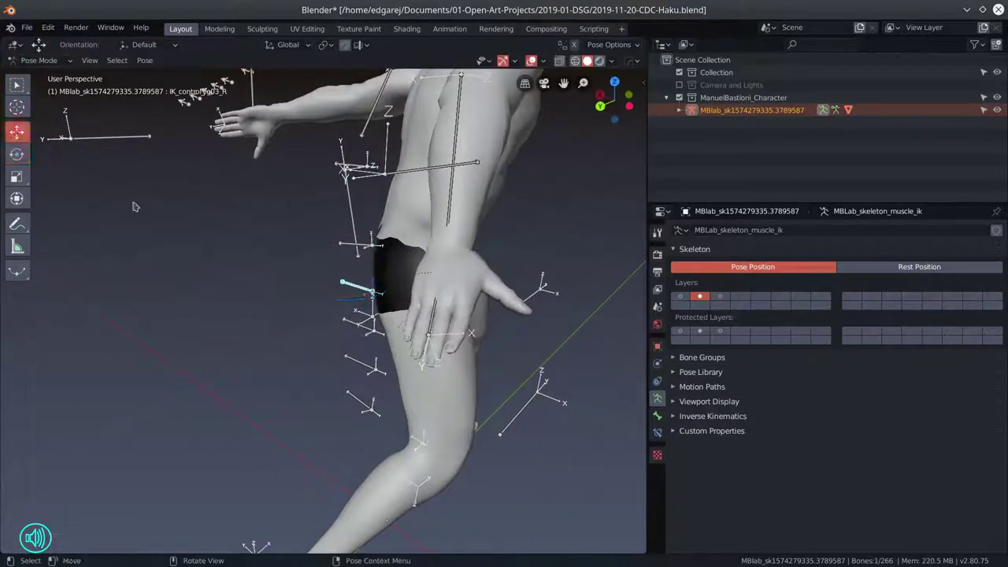
key(shift+space)
key(r)
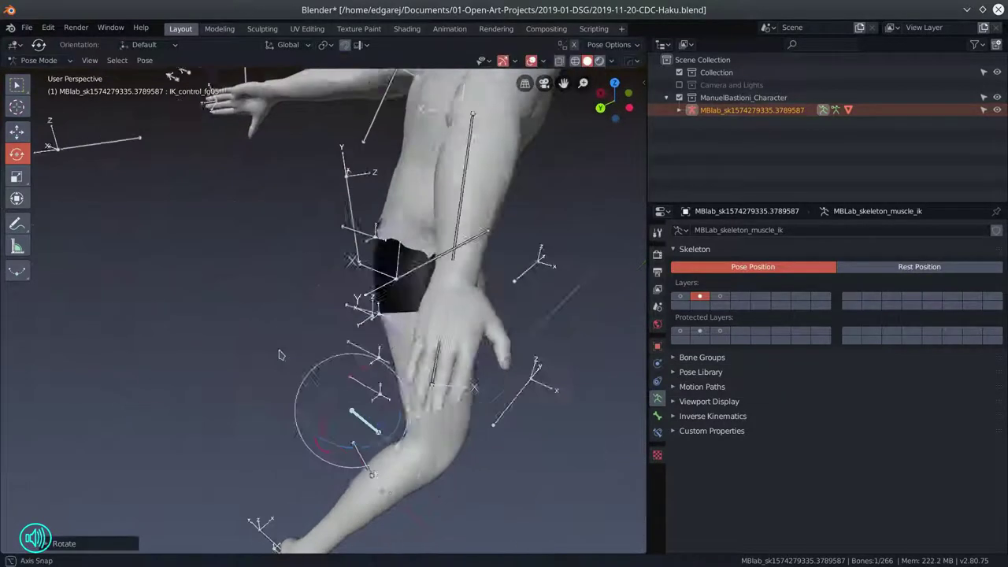
key(alt+a)
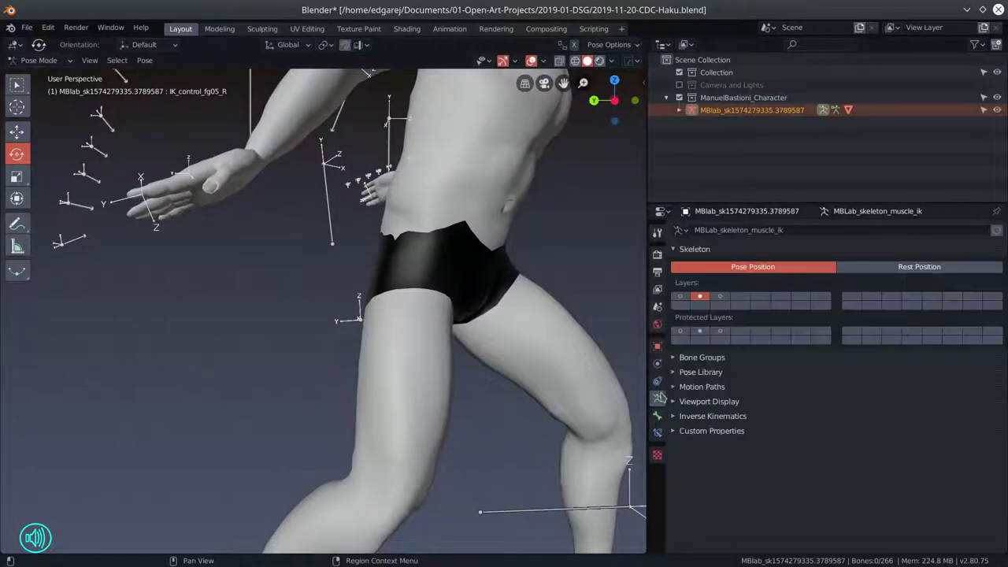
drag(673, 372, 674, 359)
Step: Bend the right hand's fourth finger control IK_control_fg04_R, then select IK_control_fg03_R
key(n)
click(532, 406)
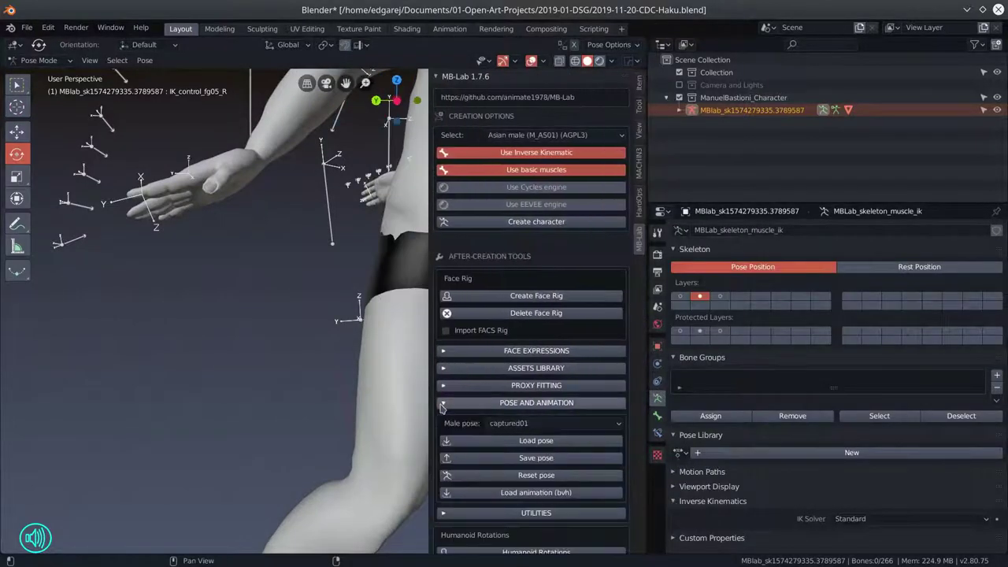
click(532, 406)
key(n)
click(88, 237)
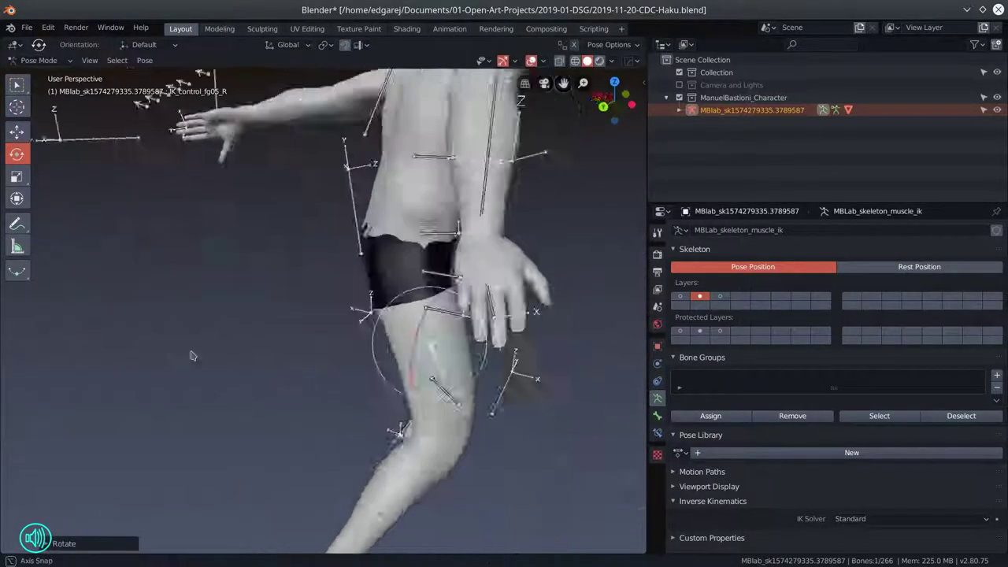
click(118, 228)
drag(150, 301, 187, 333)
click(97, 189)
scroll(315, 276, down, 3)
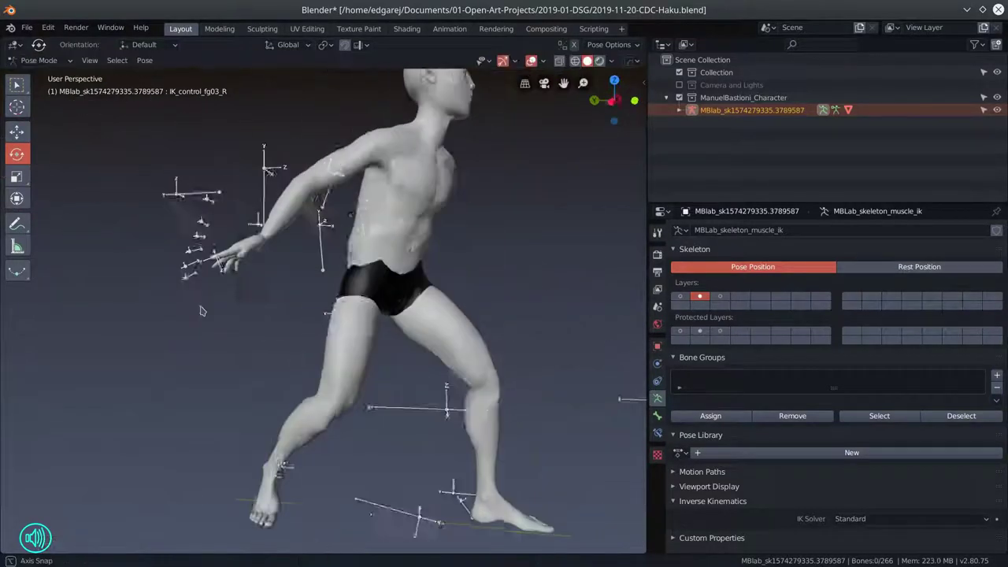
scroll(496, 274, down, 2)
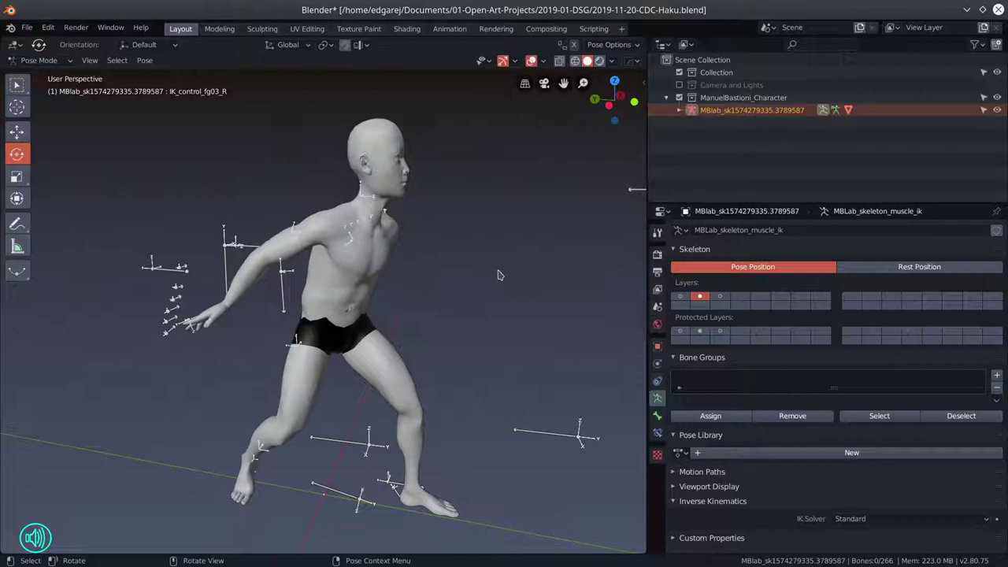
Step: Lift the left arm control upward, leaving the left elbow control where it was
click(405, 259)
click(17, 132)
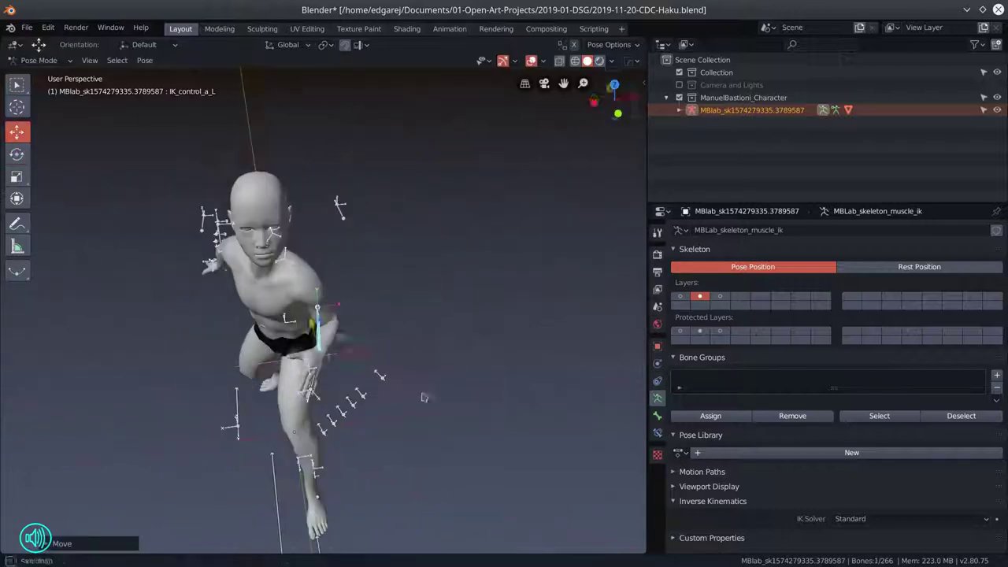
drag(471, 228, 416, 275)
click(416, 275)
click(236, 260)
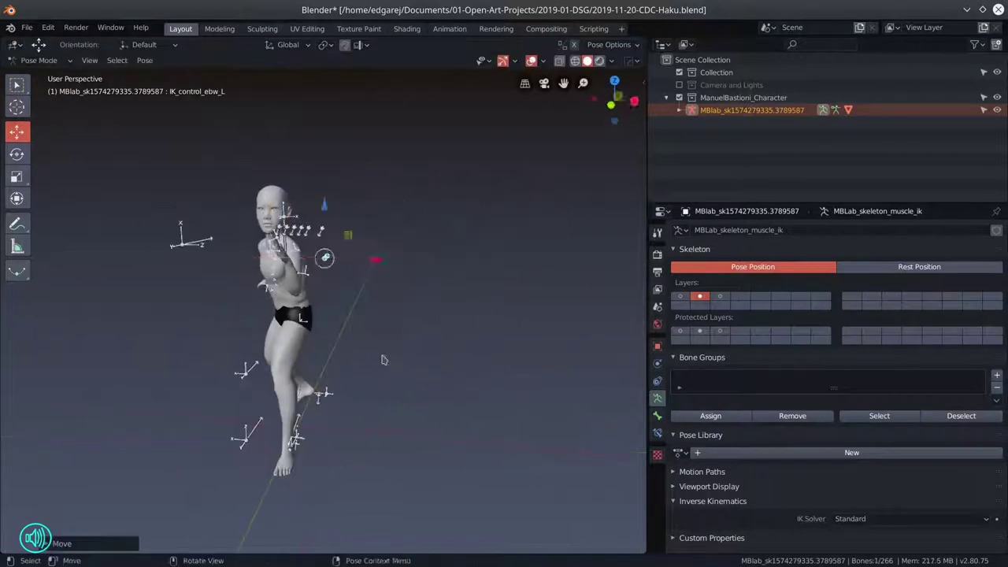
key(g)
right_click(220, 279)
Step: Move the left hand control up into position in front of the face
click(416, 266)
scroll(340, 306, up, 5)
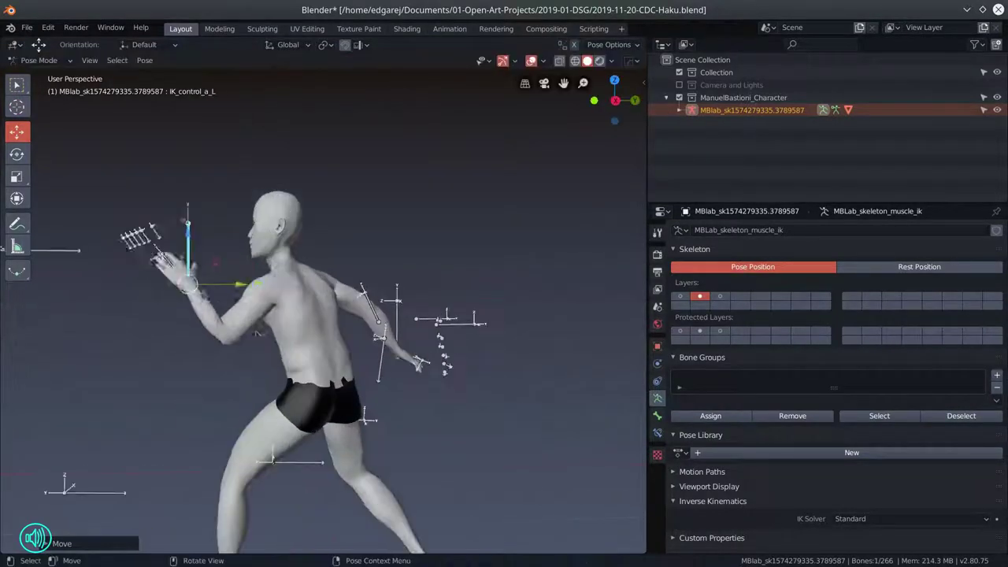
key(g)
key(Escape)
scroll(478, 257, up, 3)
key(g)
click(478, 257)
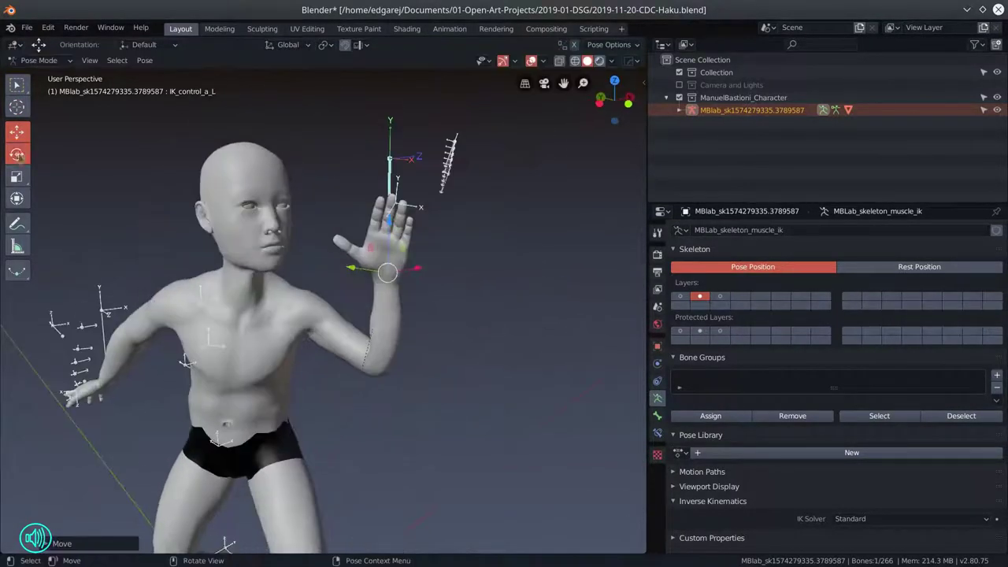
click(16, 153)
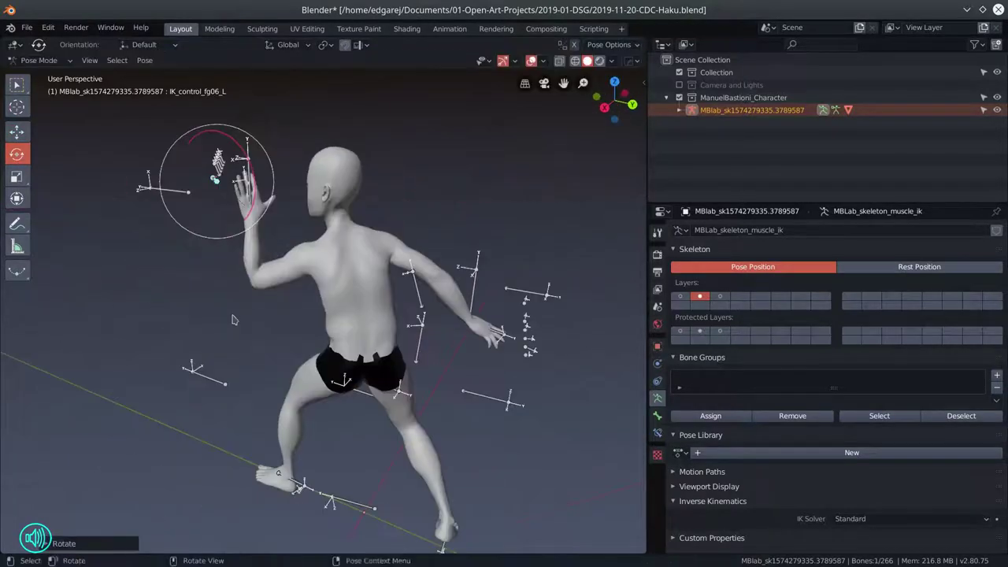
Step: Rotate a left finger control about 35° and turn the left hand about 28°
click(480, 336)
drag(484, 293, 504, 331)
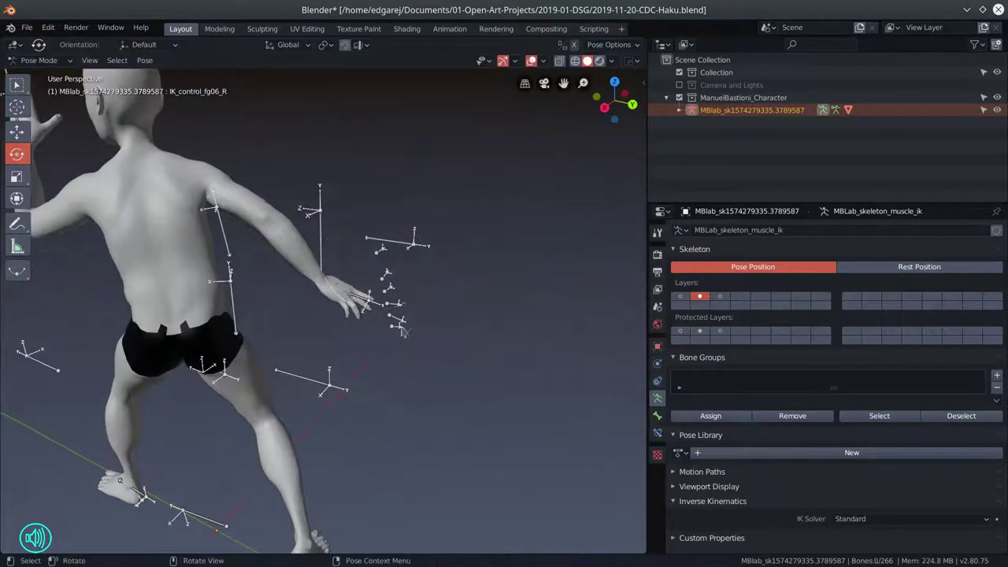
click(382, 315)
drag(382, 315, 331, 339)
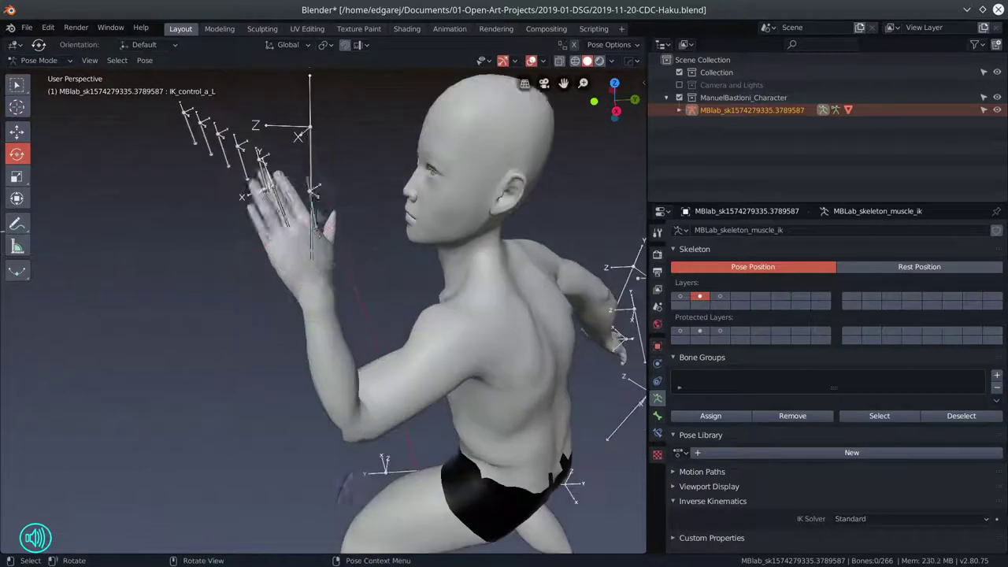
scroll(417, 338, up, 3)
drag(417, 338, 260, 307)
click(378, 370)
scroll(347, 331, down, 4)
scroll(373, 348, up, 5)
Step: Rotate another left-arm bone to adjust the arm's pose
click(252, 346)
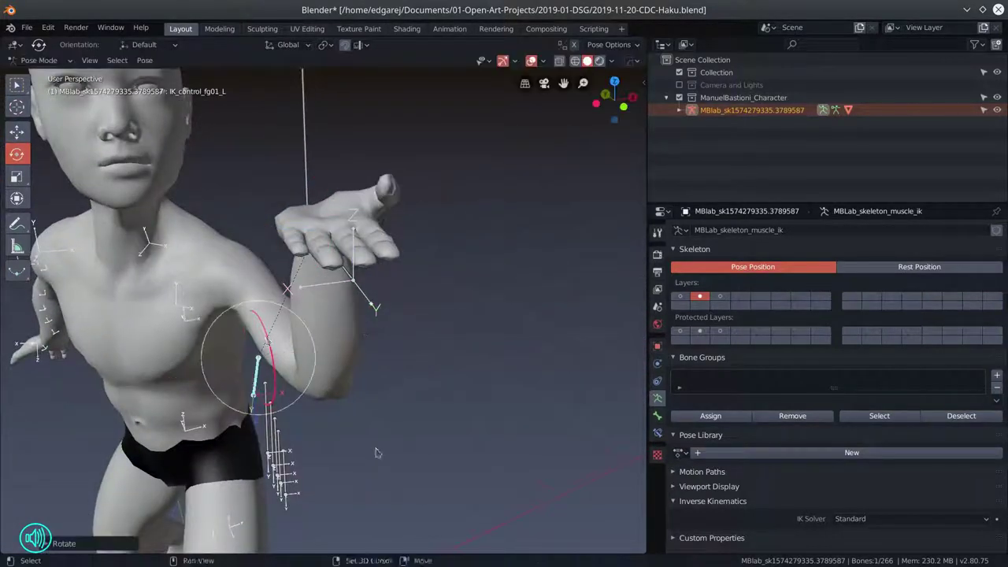
drag(252, 346, 260, 315)
key(r)
key(Return)
scroll(405, 399, down, 3)
Step: Move the left elbow control outward along X, then deselect all bones
click(360, 292)
drag(405, 399, 441, 323)
key(g)
key(x)
click(499, 347)
scroll(393, 315, up, 2)
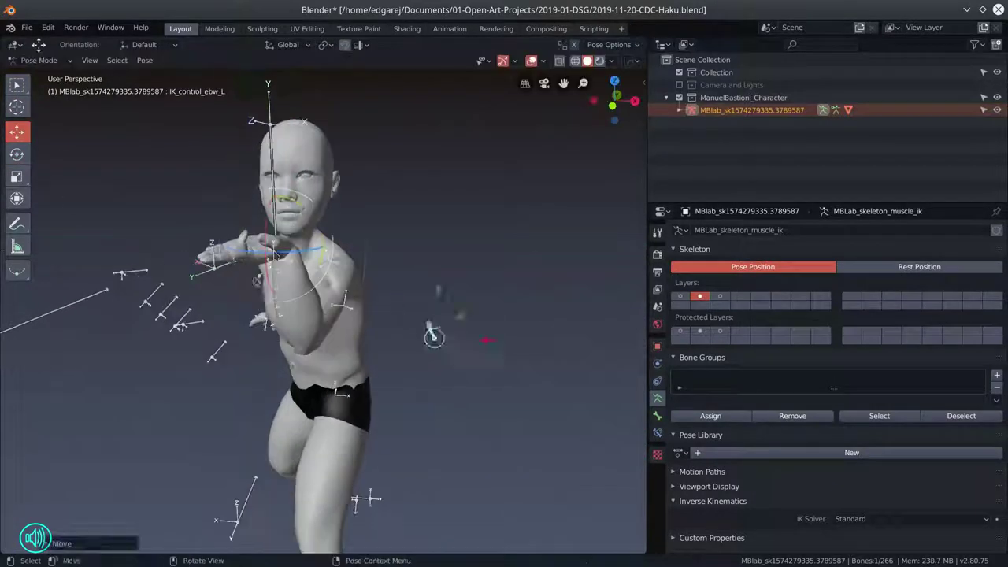
click(17, 153)
click(266, 322)
scroll(265, 322, up, 4)
scroll(79, 306, down, 5)
click(487, 321)
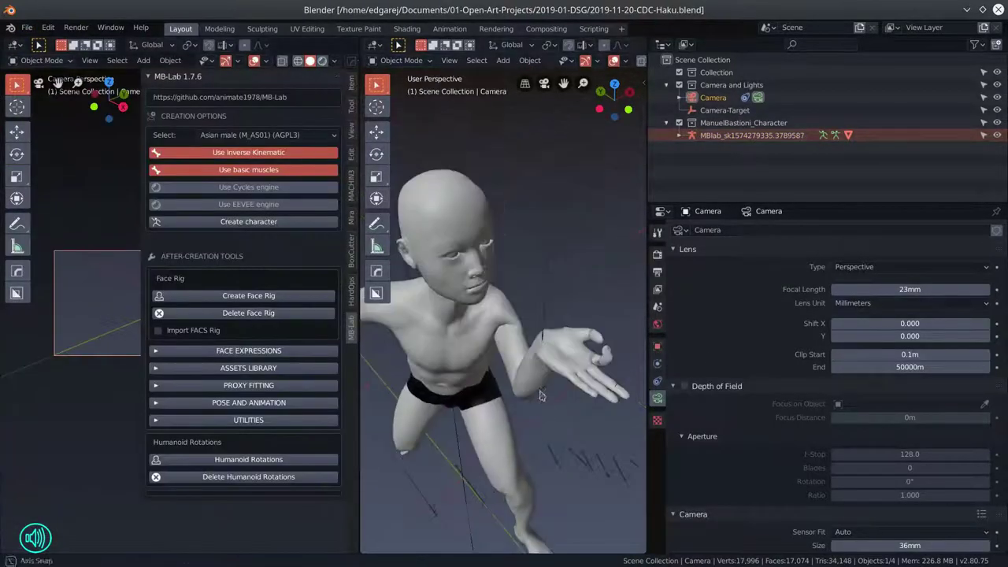
Step: Hide the MB-Lab sidebar and move the Camera to reframe the figure
key(n)
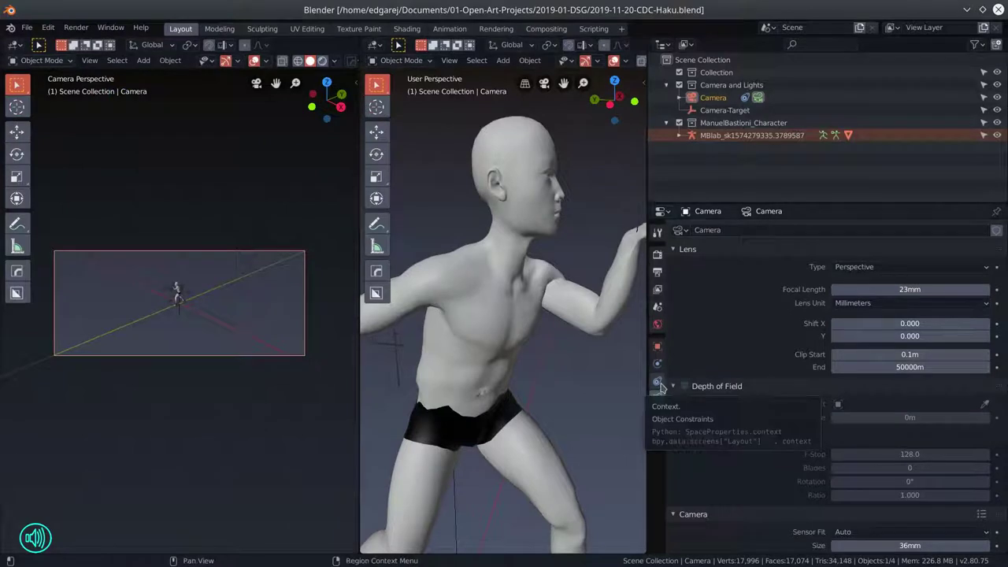
click(658, 270)
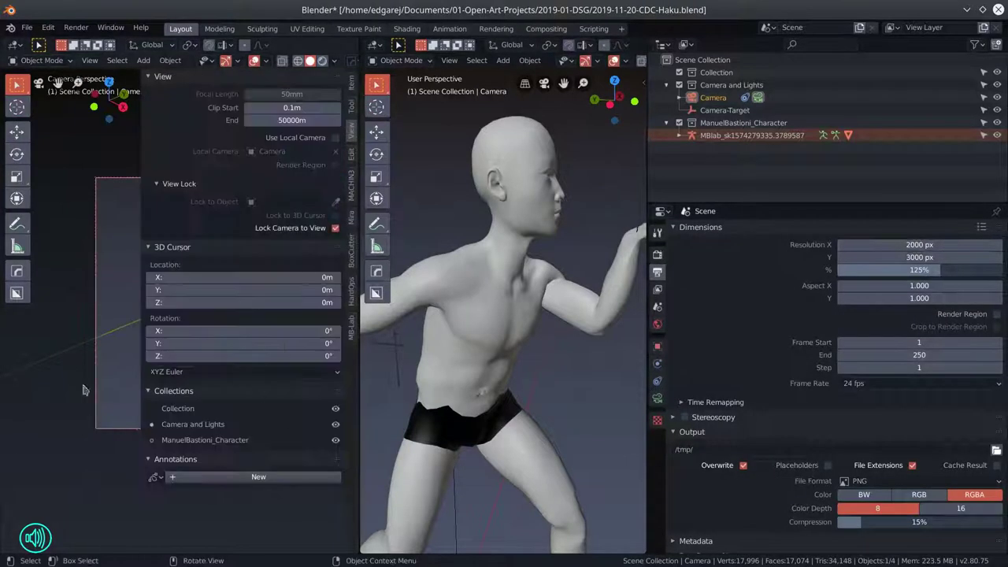
click(712, 110)
click(17, 131)
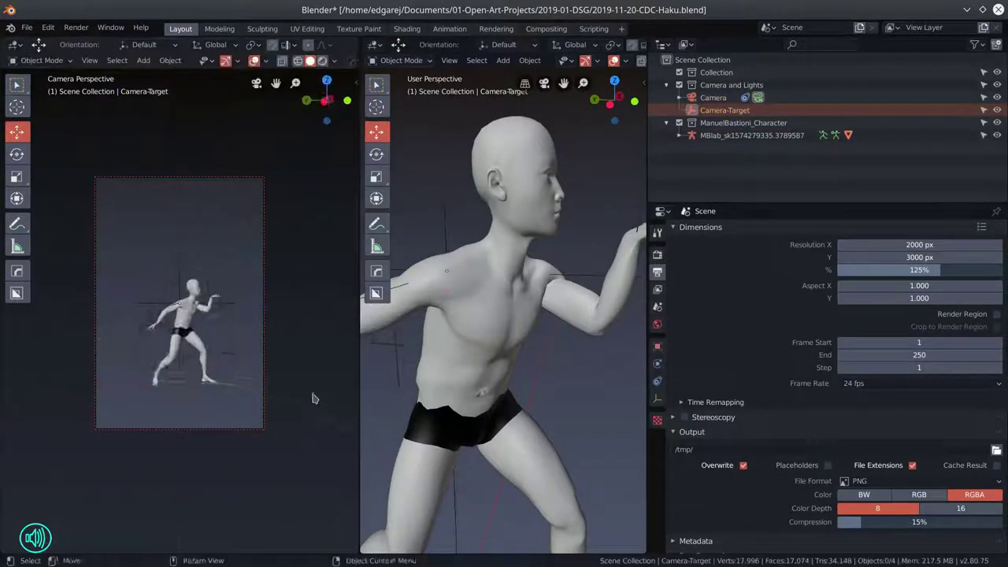
click(713, 97)
key(g)
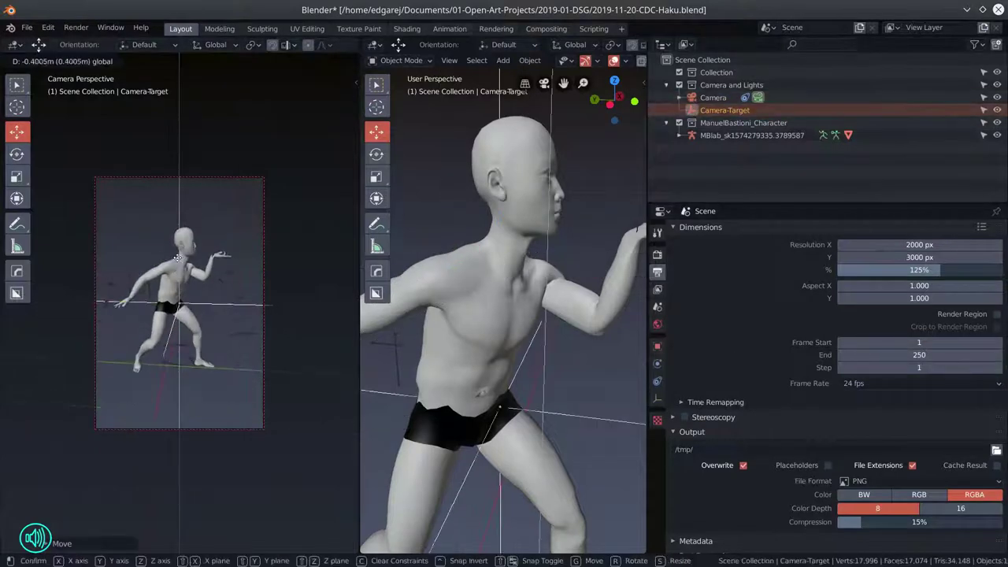
click(659, 400)
click(659, 400)
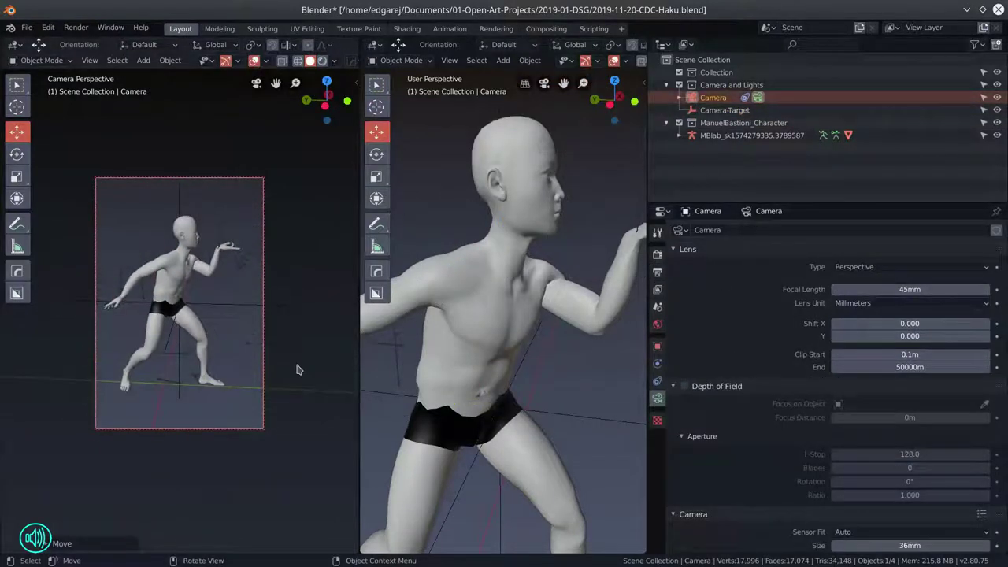
Step: In Pose Mode, move the right foot IK control to a new position
scroll(504, 315, down, 3)
click(480, 441)
key(ctrl+Tab)
click(500, 449)
key(g)
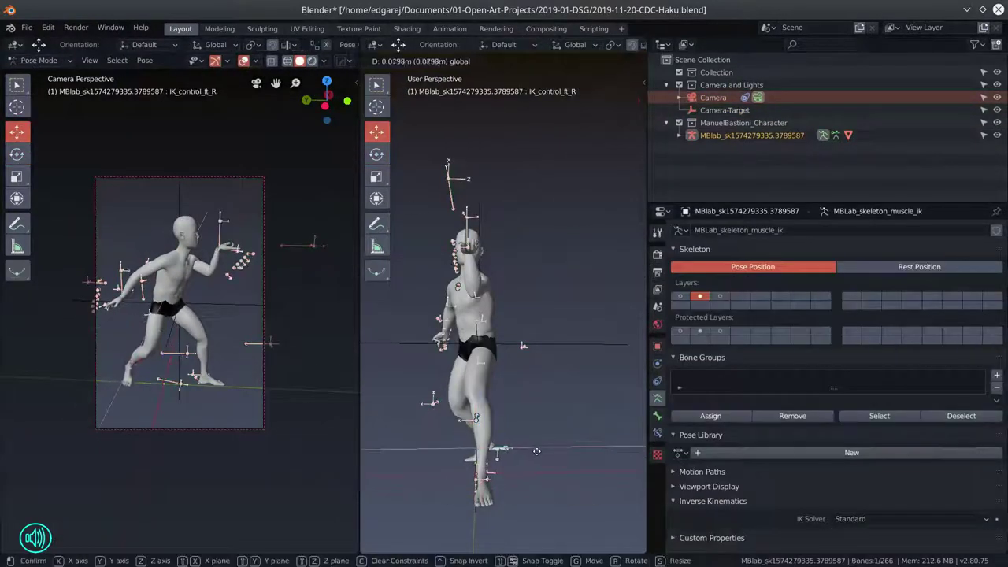
click(536, 451)
click(484, 478)
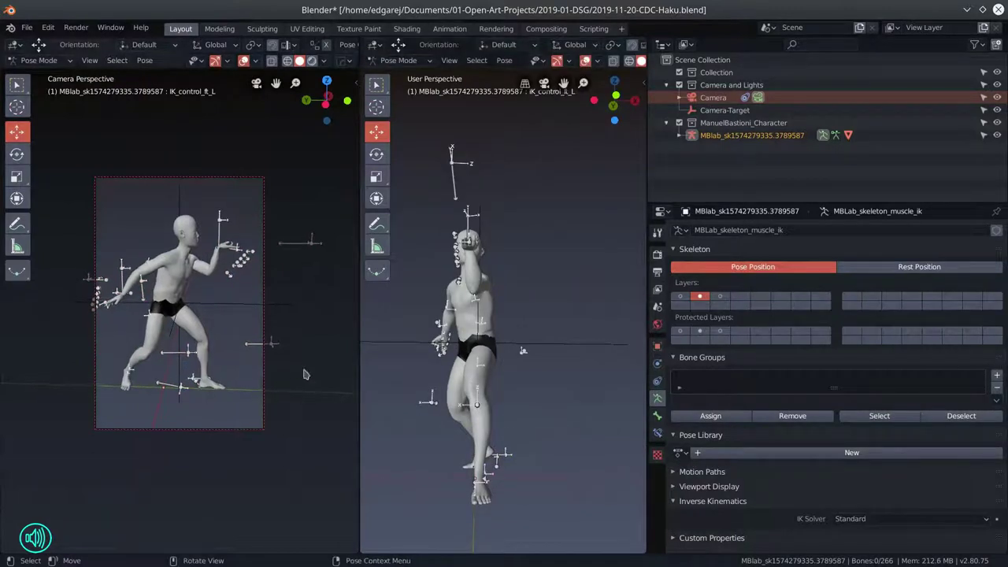
key(ctrl+z)
key(ctrl+z)
key(ctrl+z)
key(ctrl+z)
key(ctrl+z)
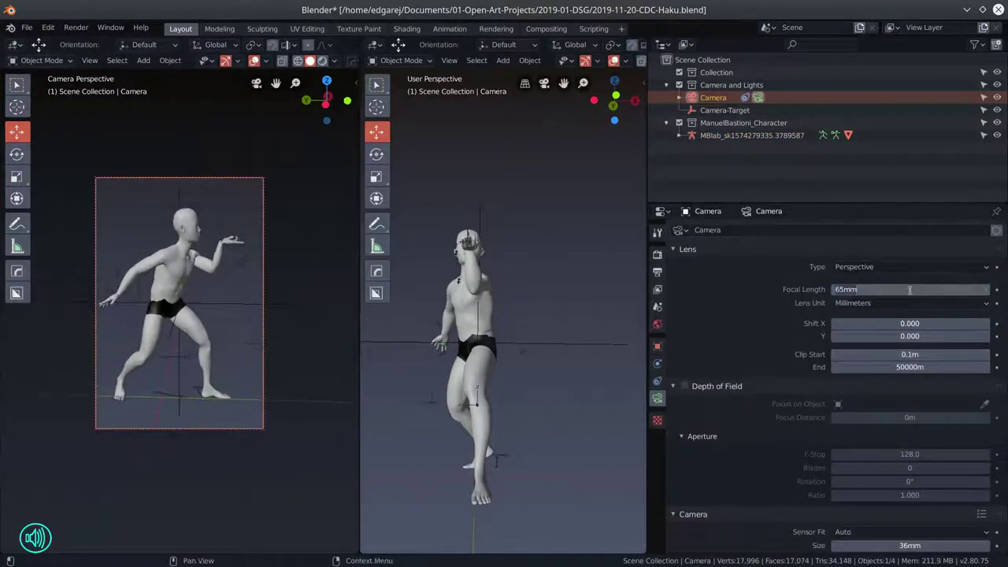
Step: Set the camera Focal Length to 35mm and move Camera-Target to reframe the shot
text(35)
key(Return)
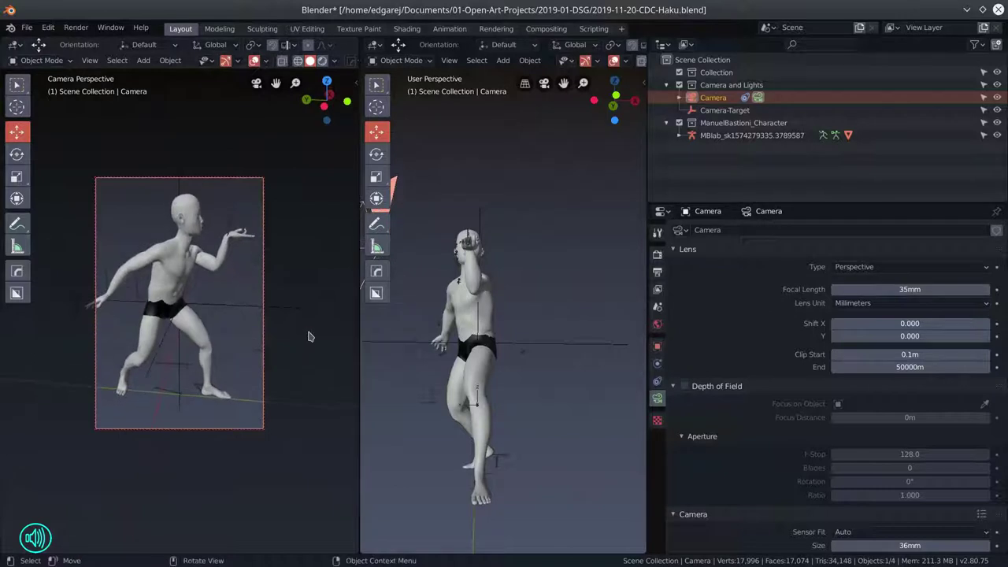
click(179, 303)
key(g)
click(192, 402)
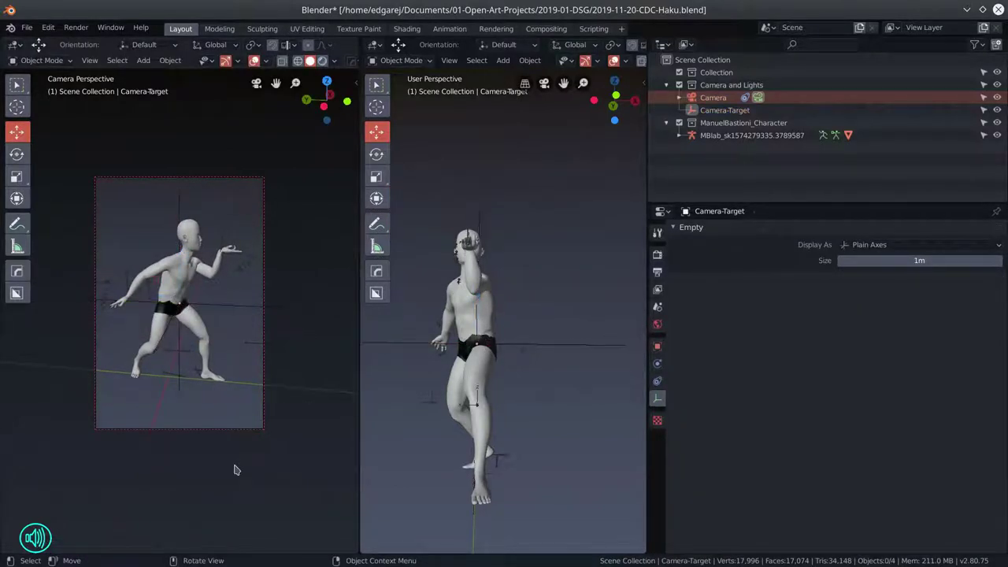
click(143, 60)
Step: Add a cube and its duplicate, then add a plane scaled up into a floor
click(271, 111)
key(shift+d)
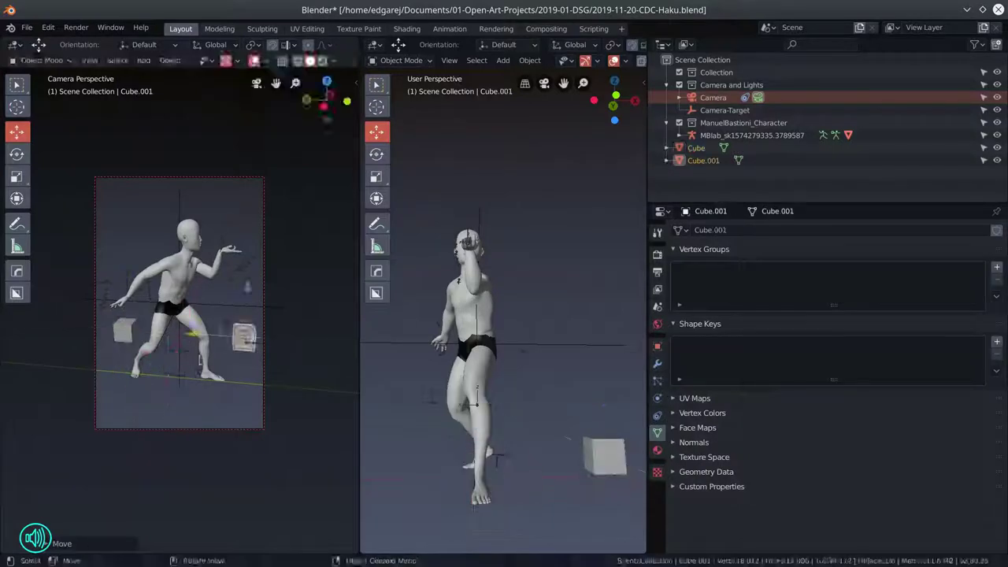
click(143, 60)
click(267, 101)
key(s)
click(572, 454)
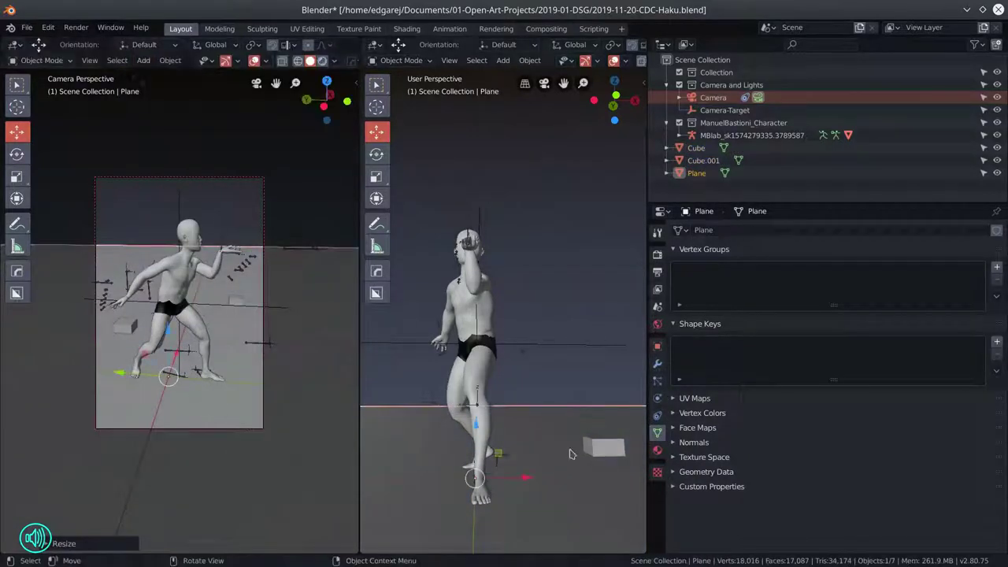
key(KP_Decimal)
drag(647, 418, 870, 418)
Step: Subdivide the floor plane twice in Edit Mode
key(Tab)
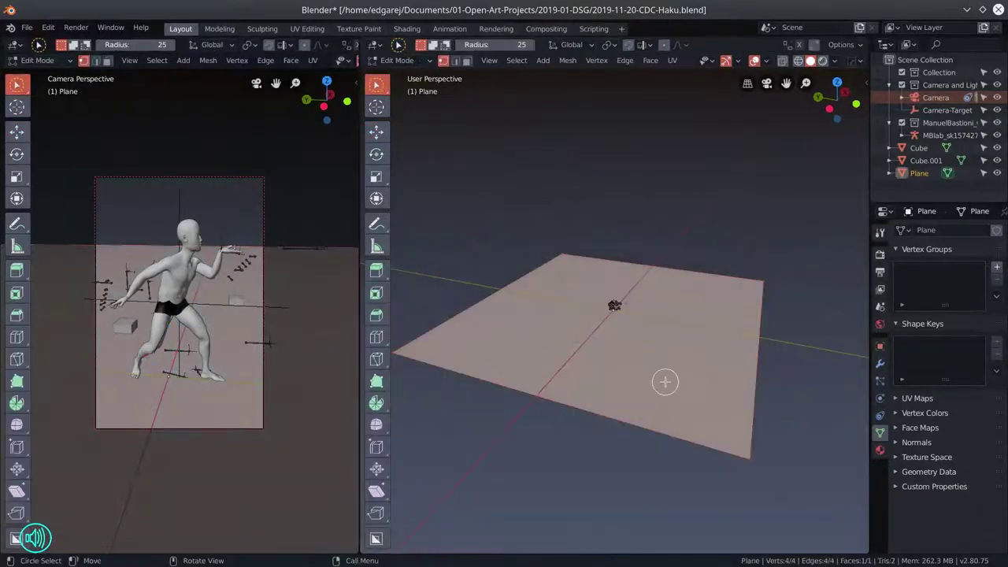
right_click(665, 381)
click(630, 354)
right_click(630, 354)
click(630, 354)
right_click(653, 259)
click(653, 259)
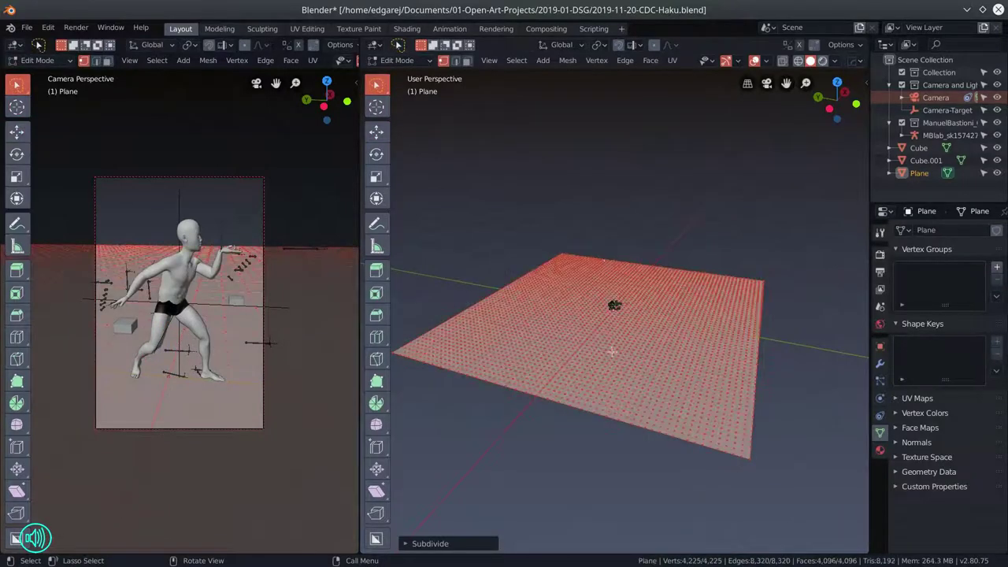
key(Tab)
Step: Add a Wireframe modifier to the plane with 0.001m thickness
click(880, 363)
click(937, 229)
click(749, 459)
drag(870, 392, 771, 392)
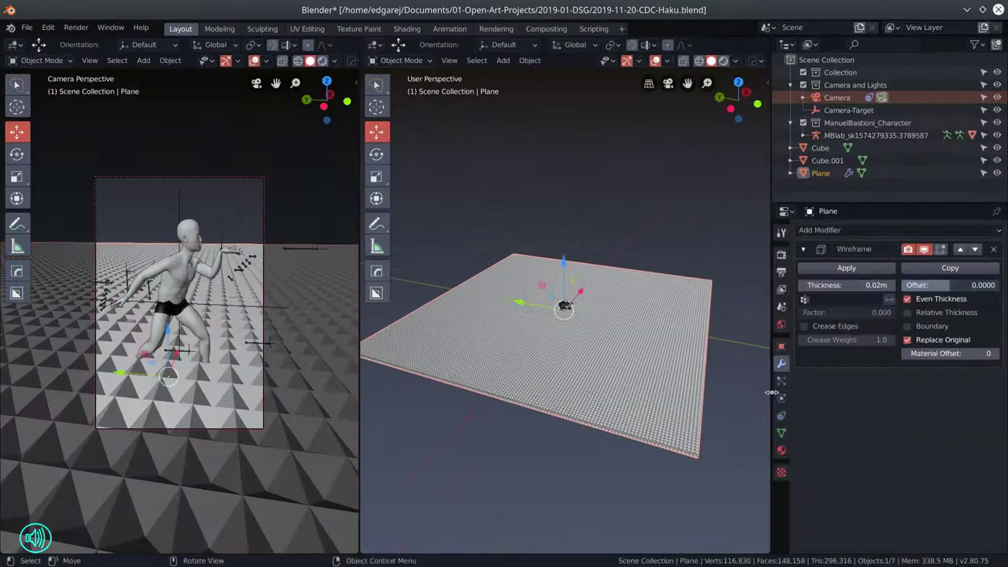
click(862, 285)
text(.001)
key(Return)
click(550, 474)
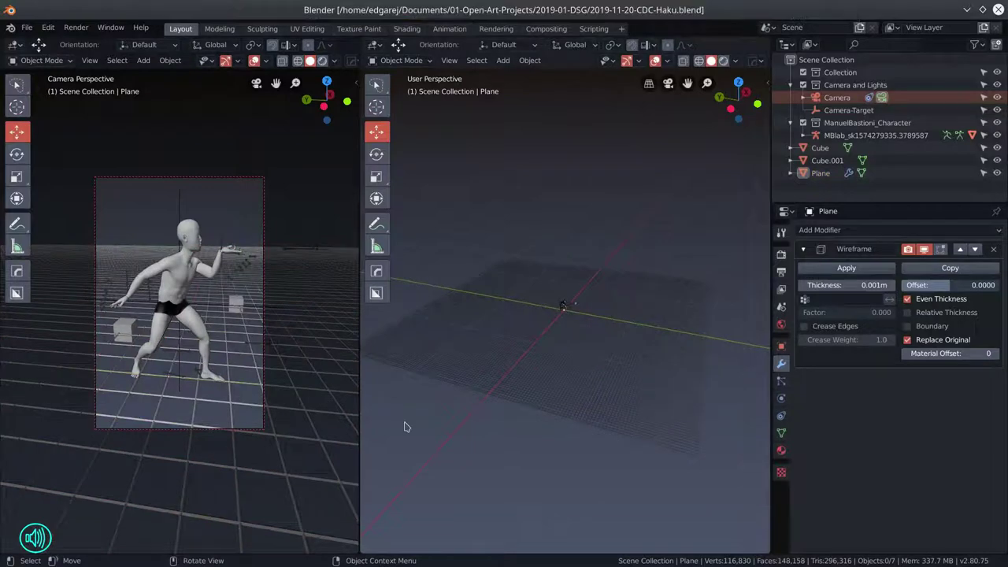
Step: Add a second plane, Plane.001, to the scene
click(502, 60)
mouse_move(520, 78)
click(635, 90)
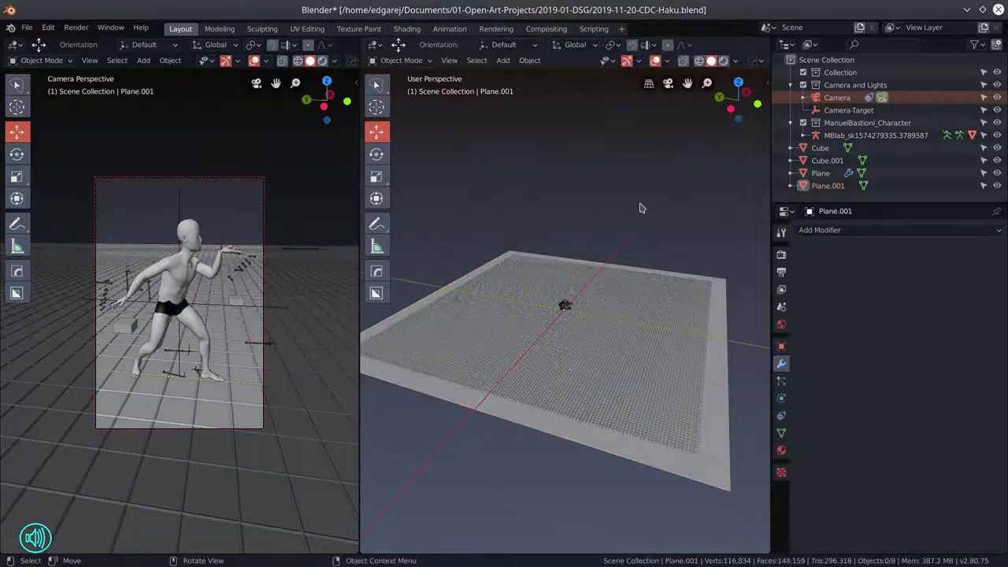
Step: Set the render resolution to 1000 × 1500 px at 200%
click(781, 271)
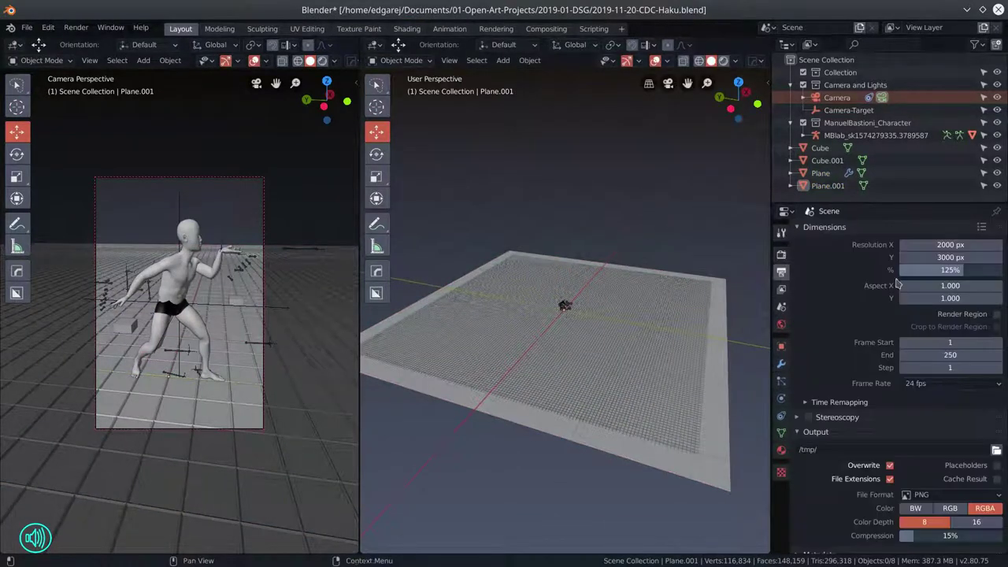
click(946, 271)
key(Return)
drag(951, 258, 829, 293)
drag(950, 245, 913, 245)
click(950, 245)
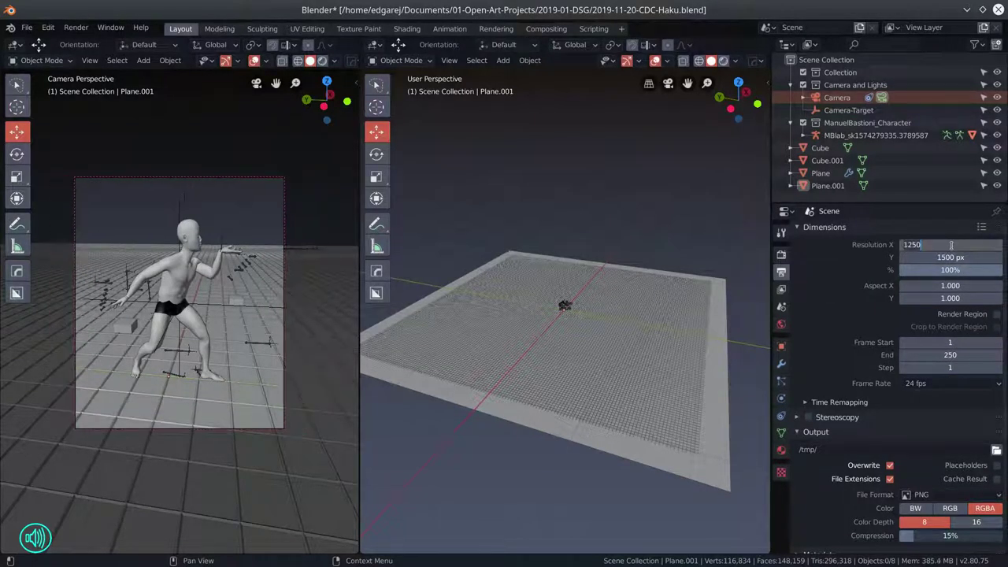
key(Return)
click(981, 226)
Step: Set the camera Focal Length to 50mm, then fine-tune it to reframe the figure
click(837, 97)
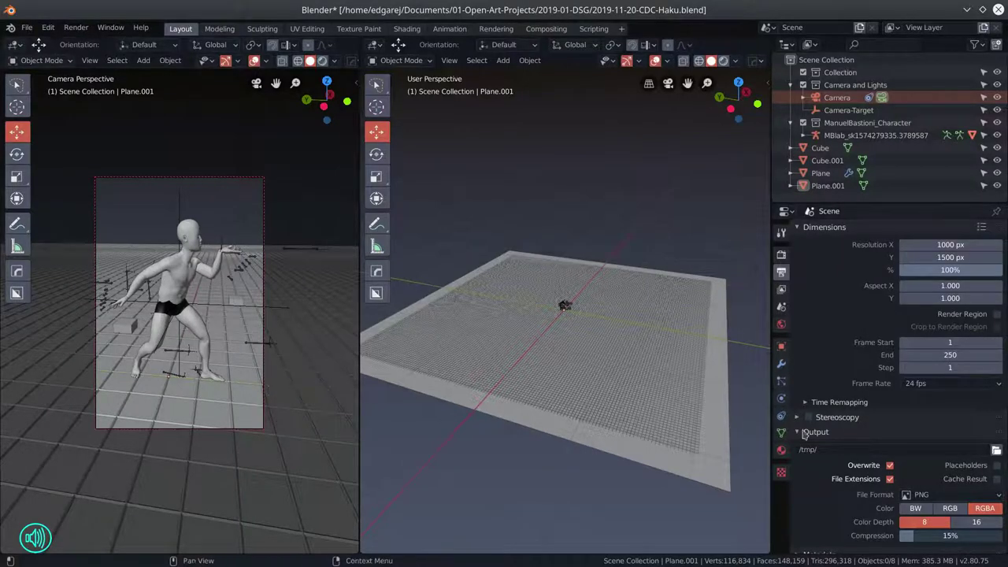
click(781, 398)
click(938, 289)
text(50)
key(Return)
mouse_move(937, 289)
mouse_down()
mouse_move(905, 289)
mouse_move(925, 288)
mouse_up()
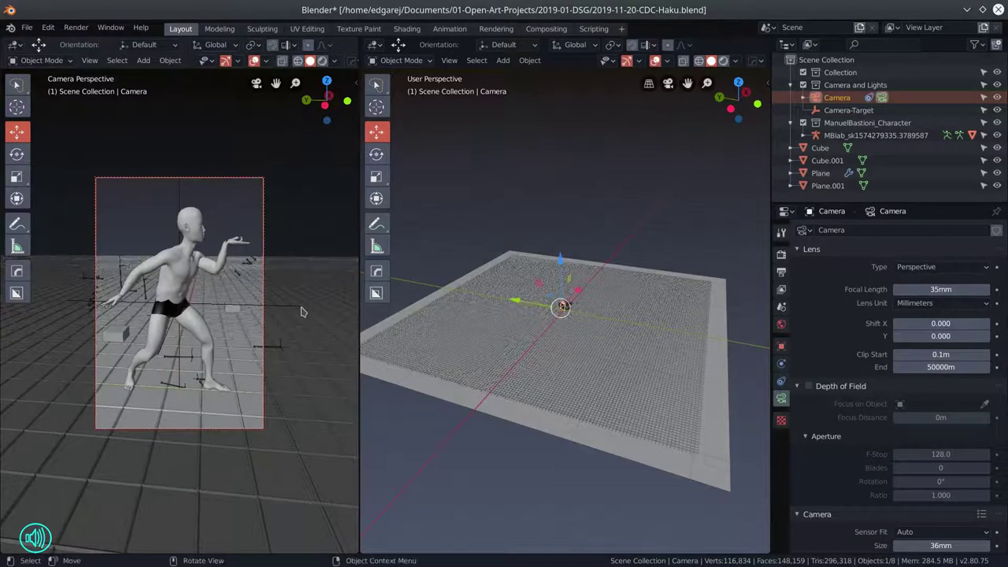
Step: Save the file and switch the camera view to Rendered shading
click(781, 271)
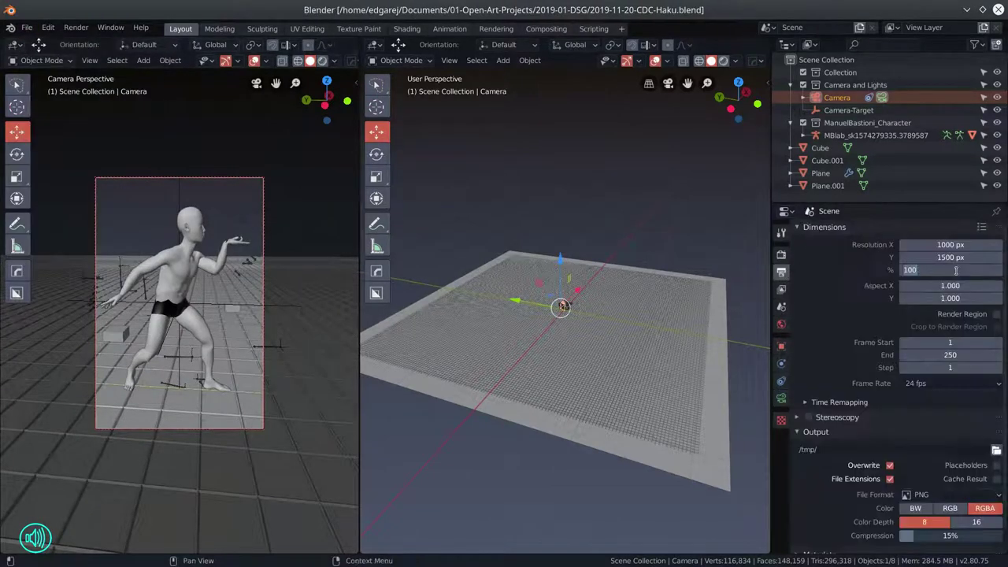
key(ctrl+s)
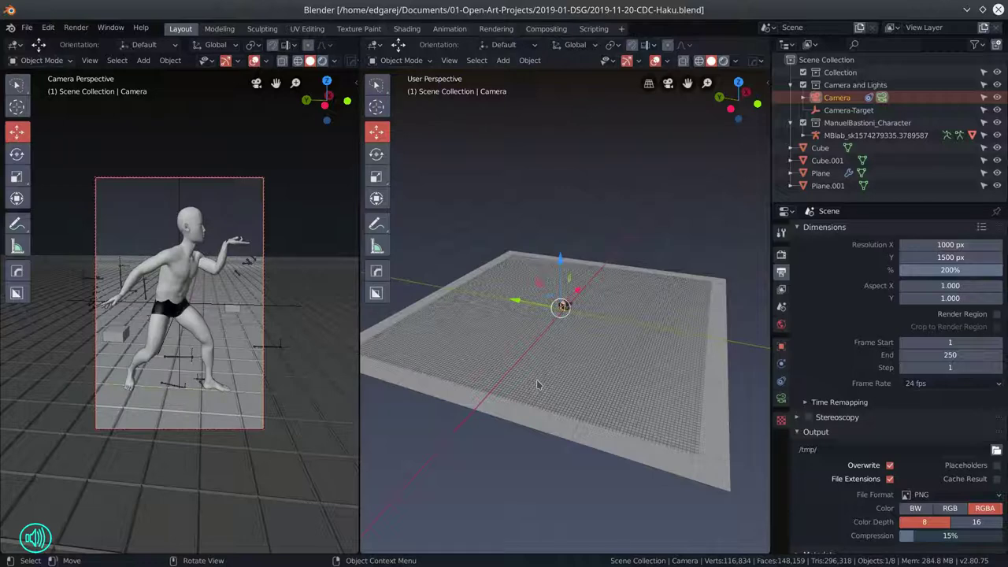
click(334, 60)
click(782, 255)
Step: Add an area light, rotate it, position it beside the figure's hand and adjust its power
click(503, 60)
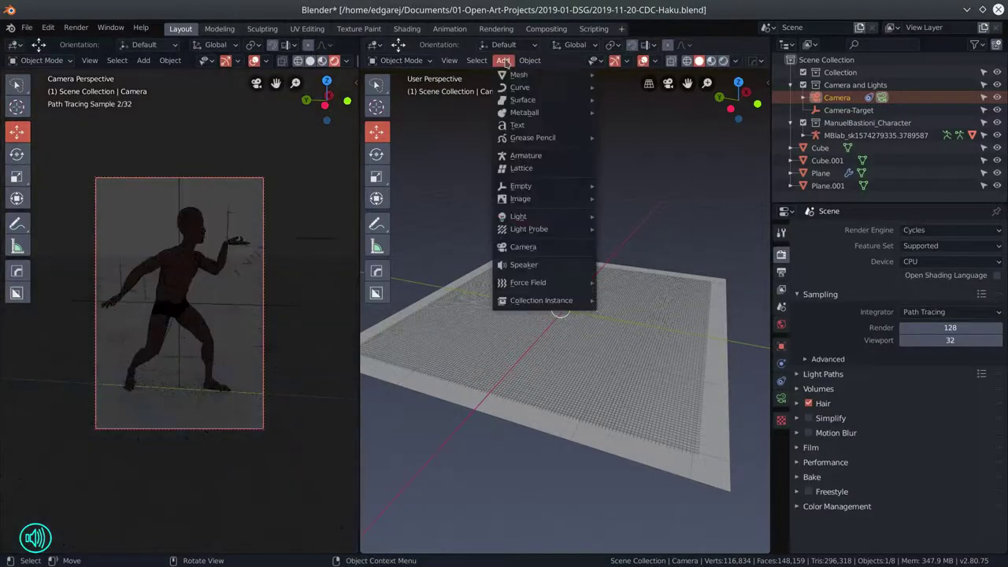
mouse_move(551, 227)
click(637, 274)
key(g)
key(Return)
key(KP_Decimal)
key(r)
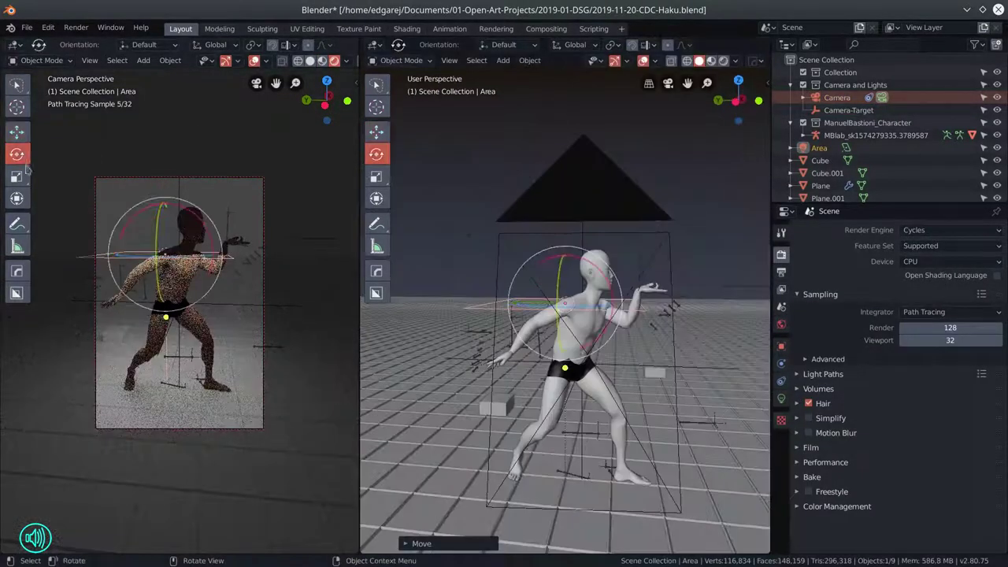
key(Return)
key(shift+space)
key(g)
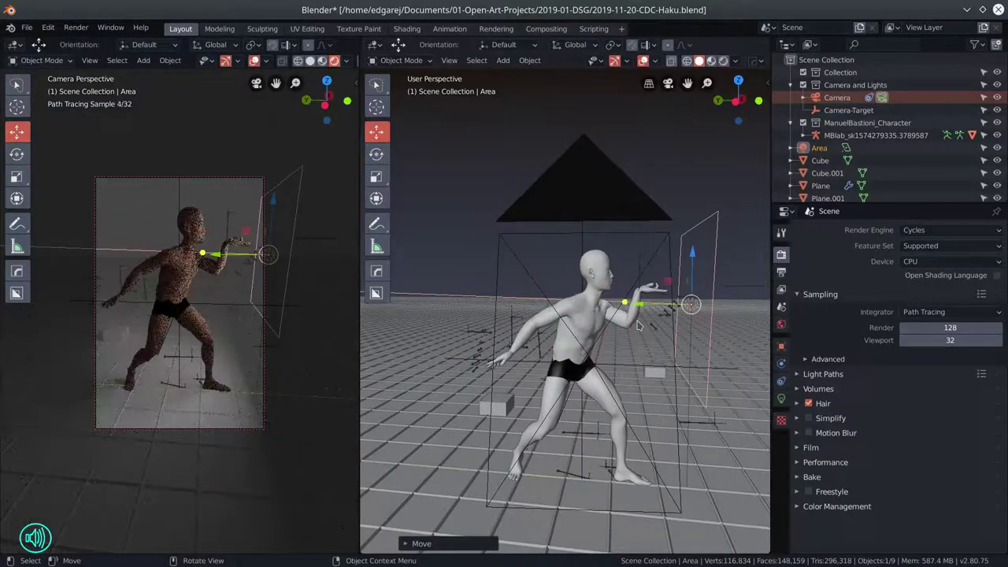
click(315, 378)
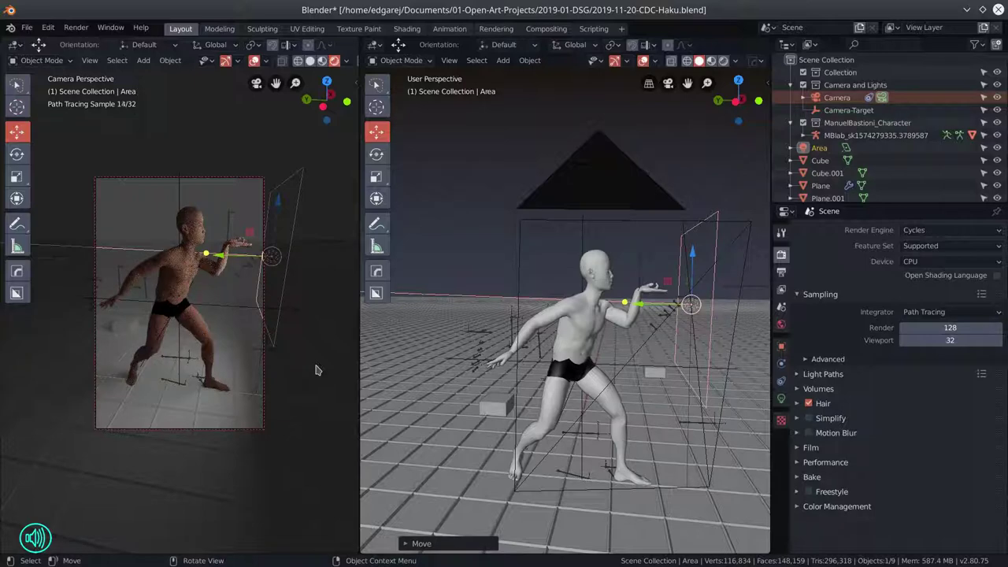
click(781, 398)
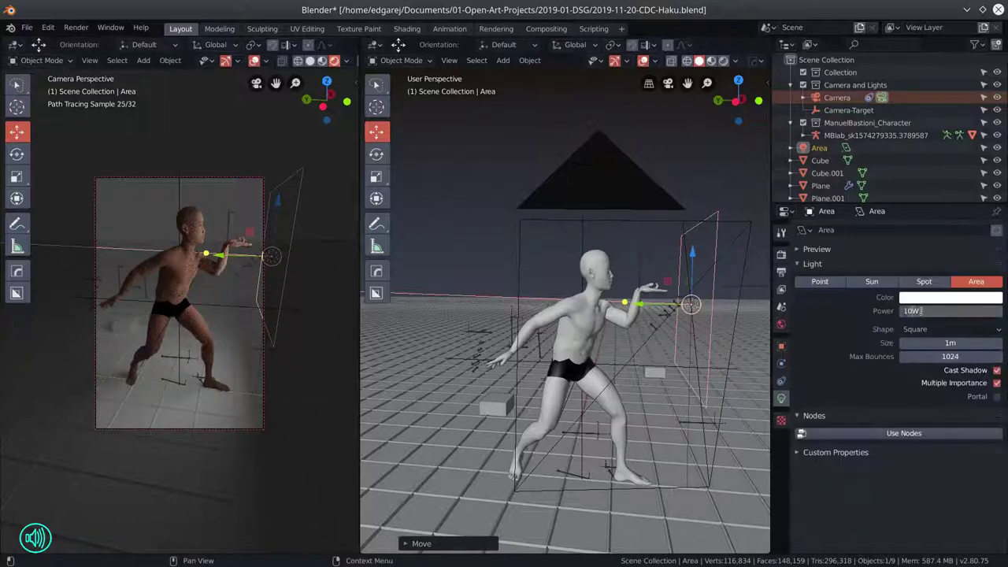
drag(941, 311, 929, 311)
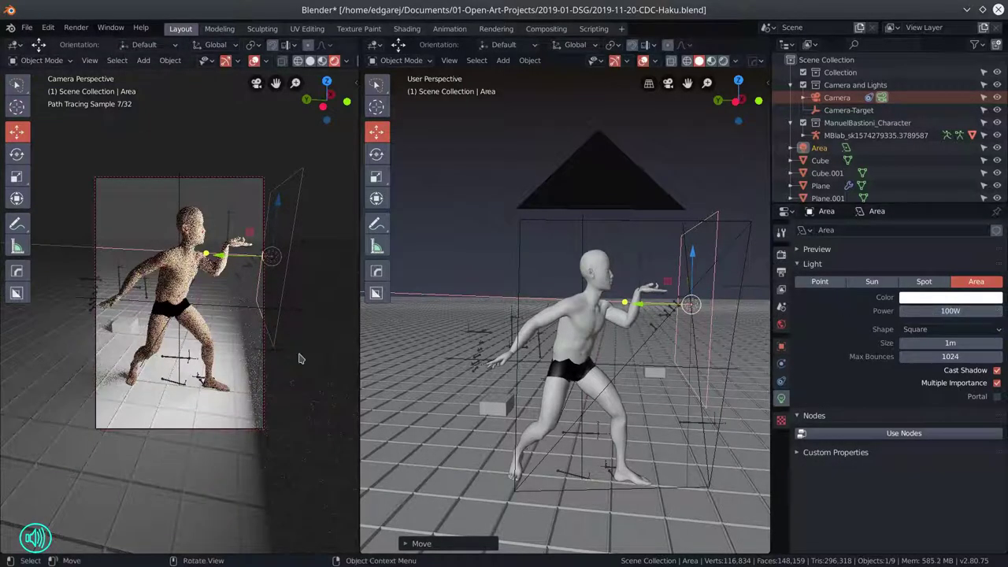
Step: Shrink a new cube and place it on the figure's raised hand
key(Delete)
key(shift+a)
click(633, 433)
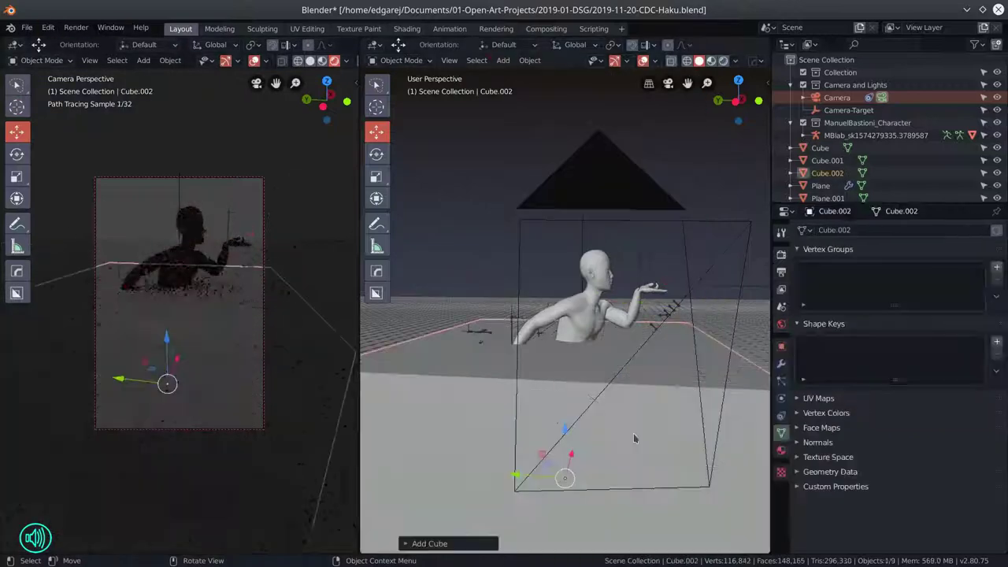
key(s)
key(g)
click(605, 279)
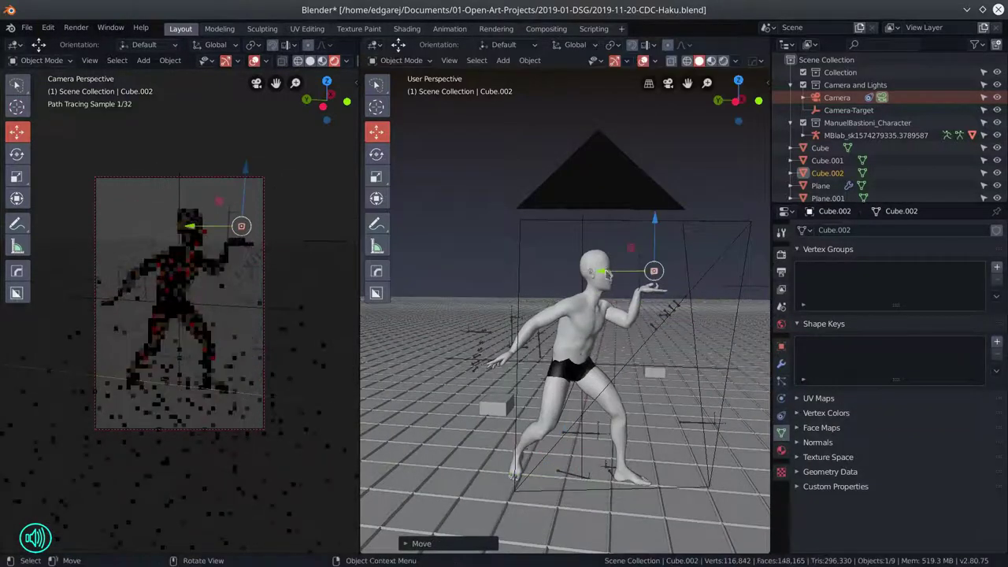
Step: Give the cube an Emission surface with Strength 1000
click(781, 449)
click(945, 322)
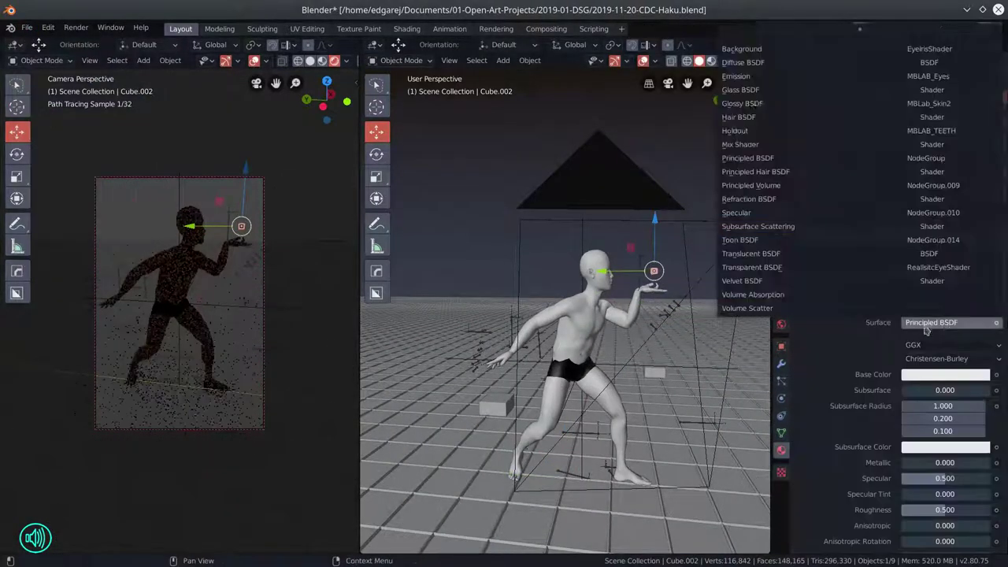
click(740, 95)
double_click(945, 360)
text(1000)
key(Return)
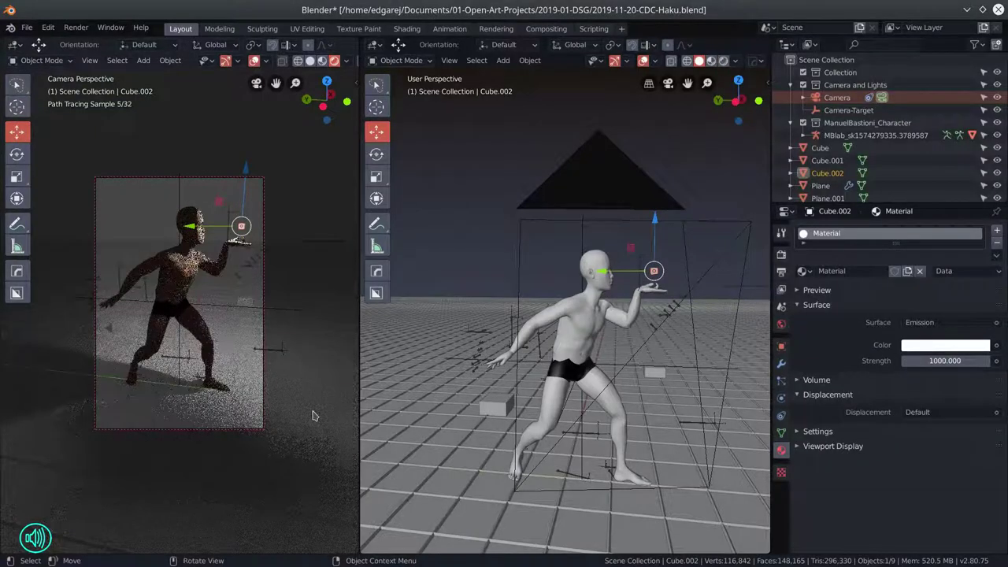
Step: Add a second area light, shrink it and keep it above the head, then switch to solid shading
click(502, 60)
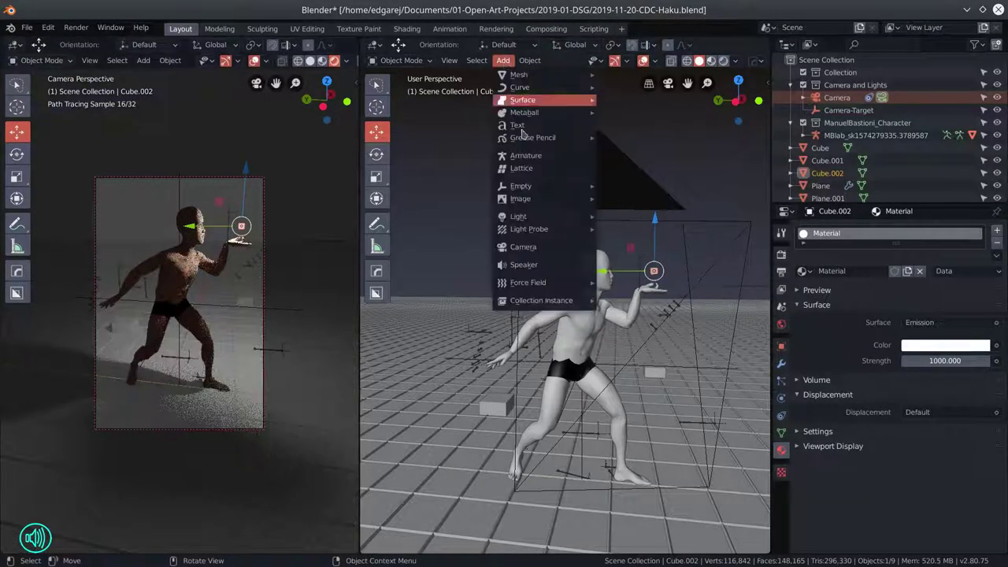
click(652, 257)
key(g)
click(654, 295)
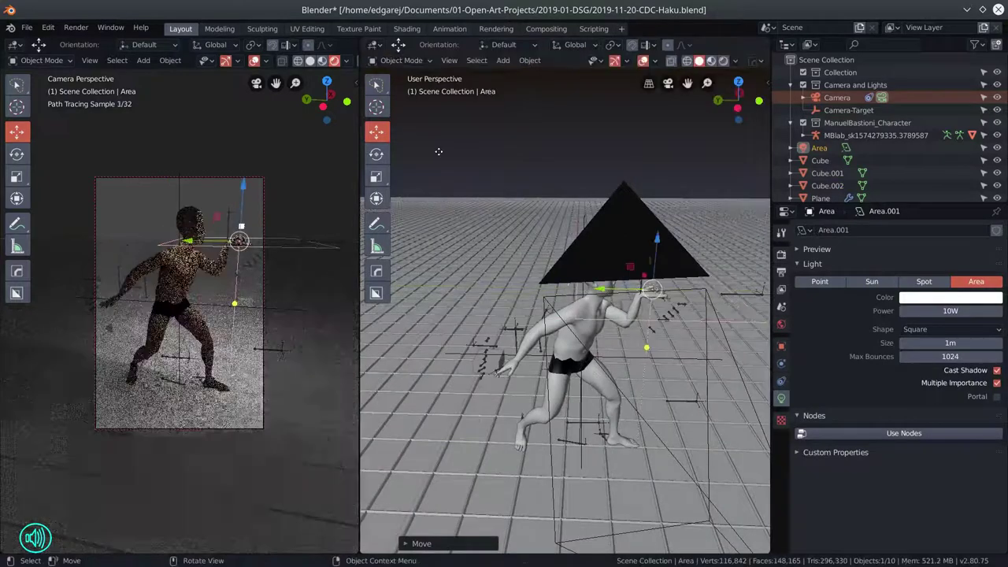
key(s)
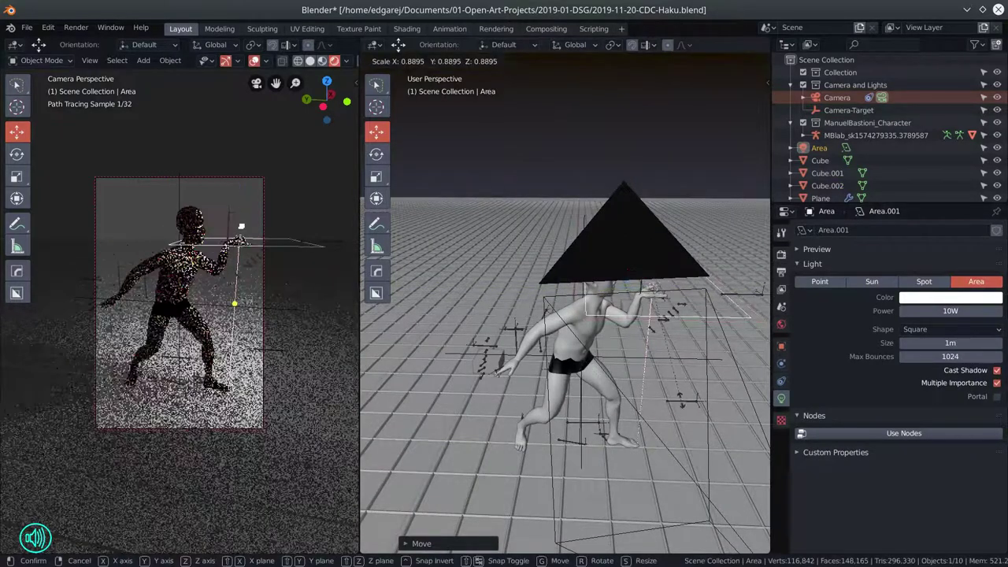
click(560, 146)
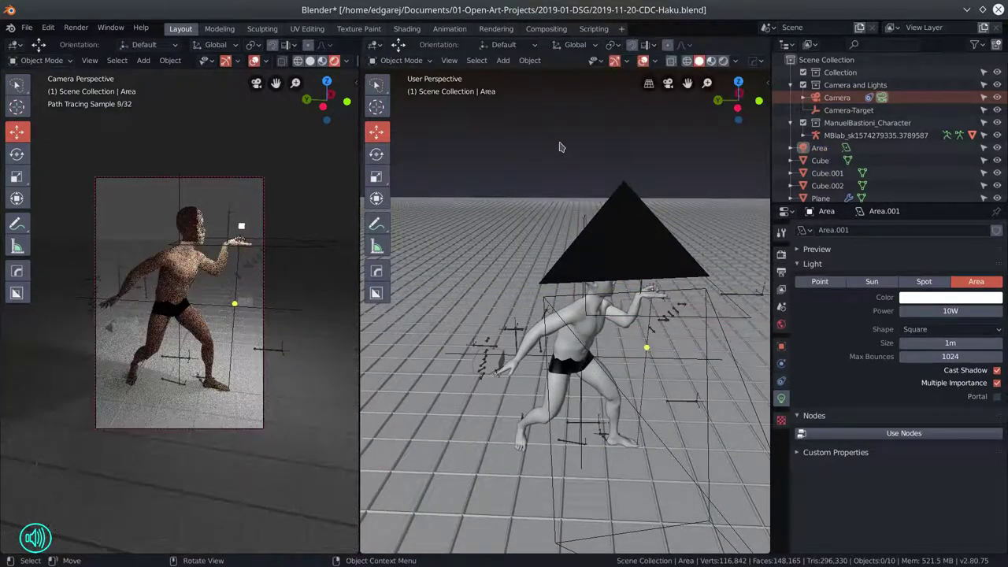
key(ctrl+z)
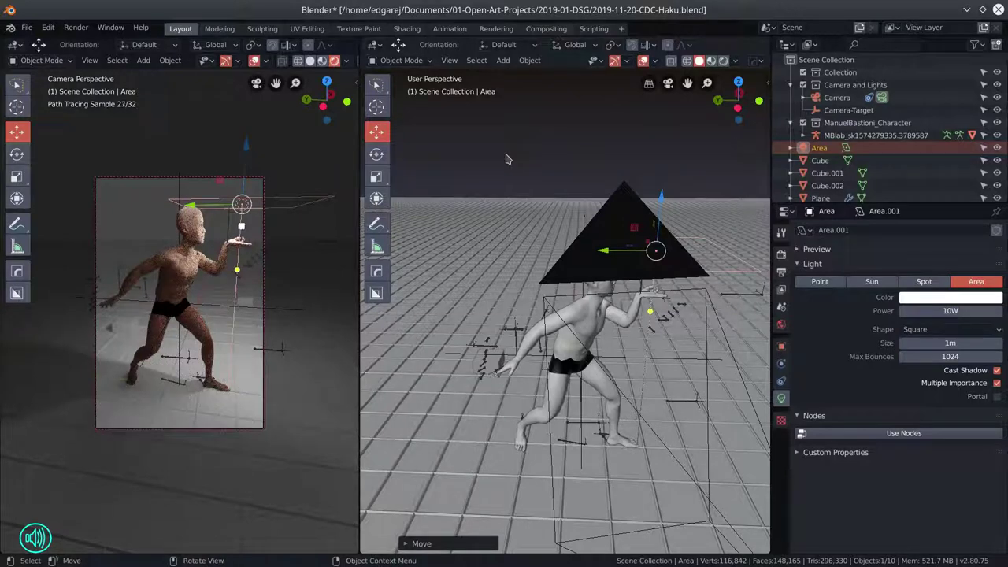
click(309, 61)
Step: Set up the compositor with a Multiply mix node fed by the AO pass
click(374, 44)
click(398, 148)
click(502, 45)
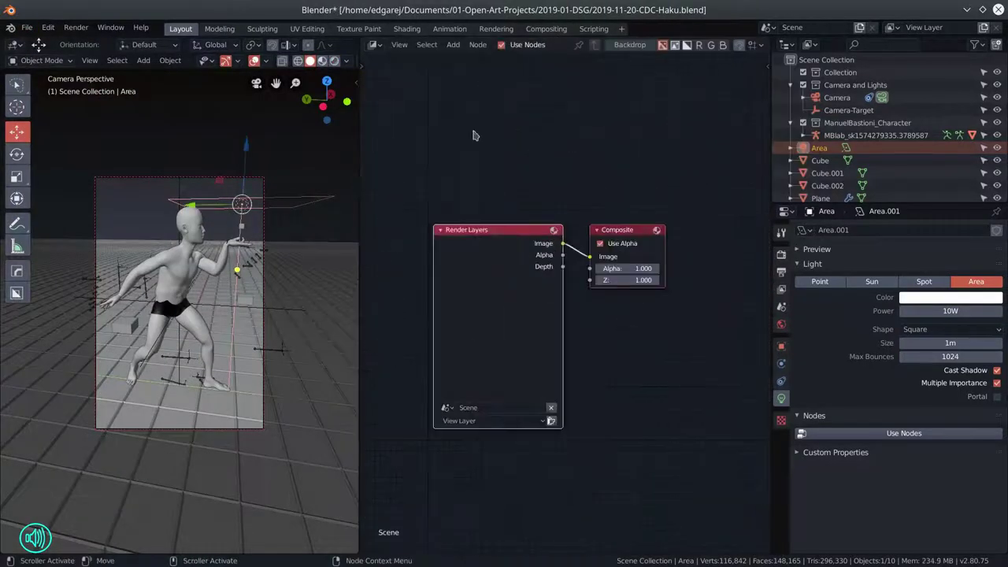
click(620, 169)
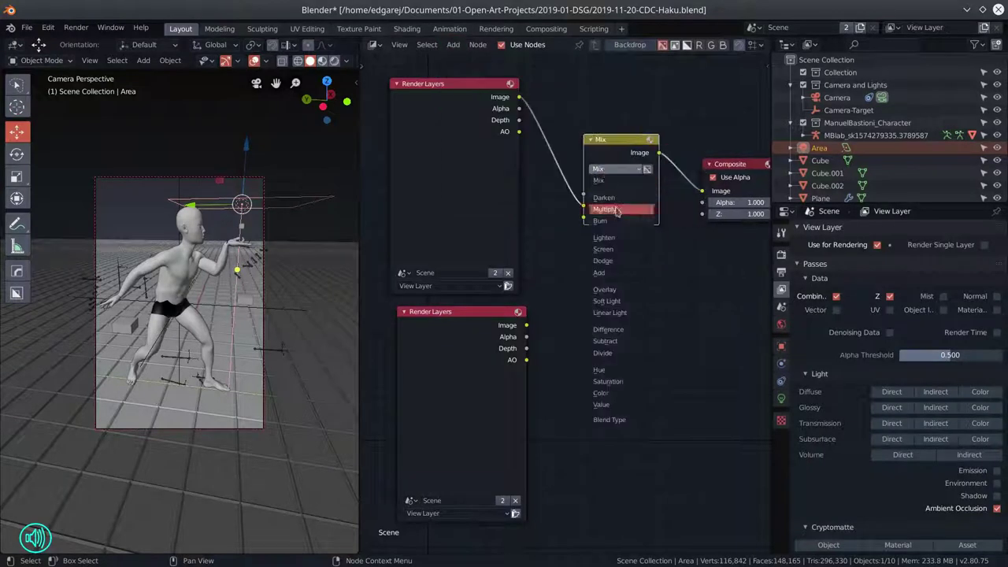
click(618, 210)
drag(526, 360, 584, 217)
Step: Set the render resolution to 25% and render the current frame
click(890, 333)
key(ctrl+shift+Tab)
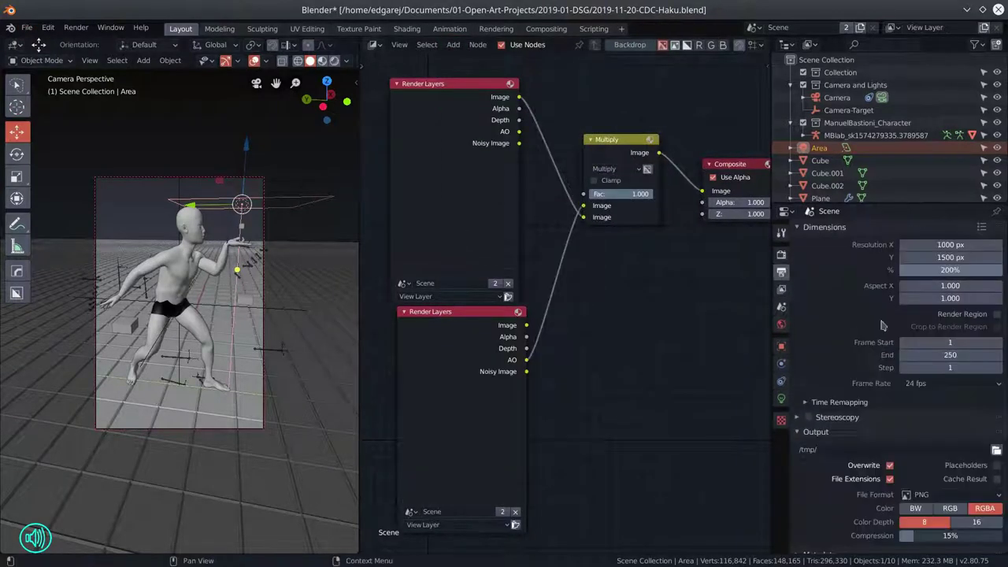
double_click(951, 269)
text(25)
key(Return)
click(76, 27)
click(94, 41)
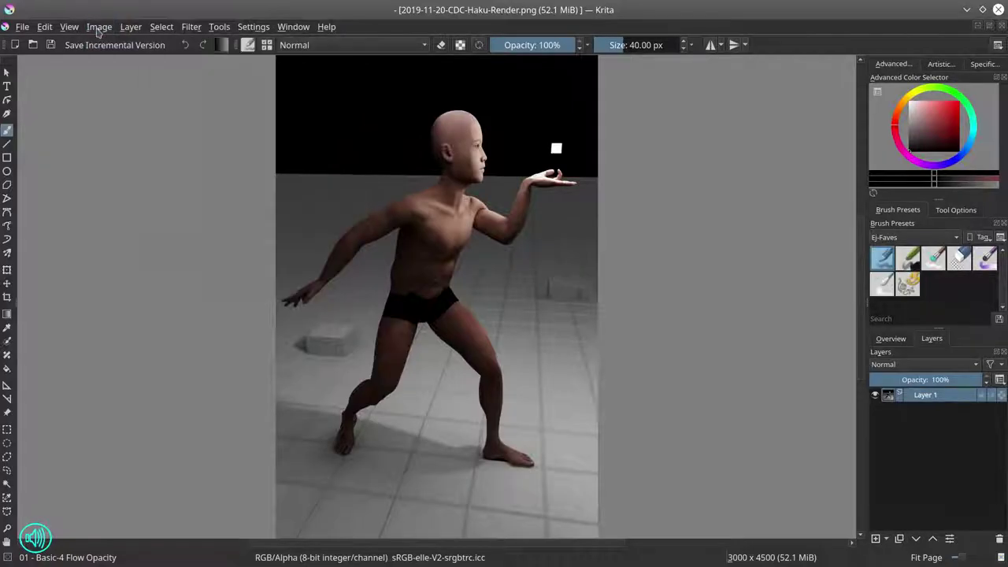
Step: Crop the render down to the figure
drag(275, 92, 598, 442)
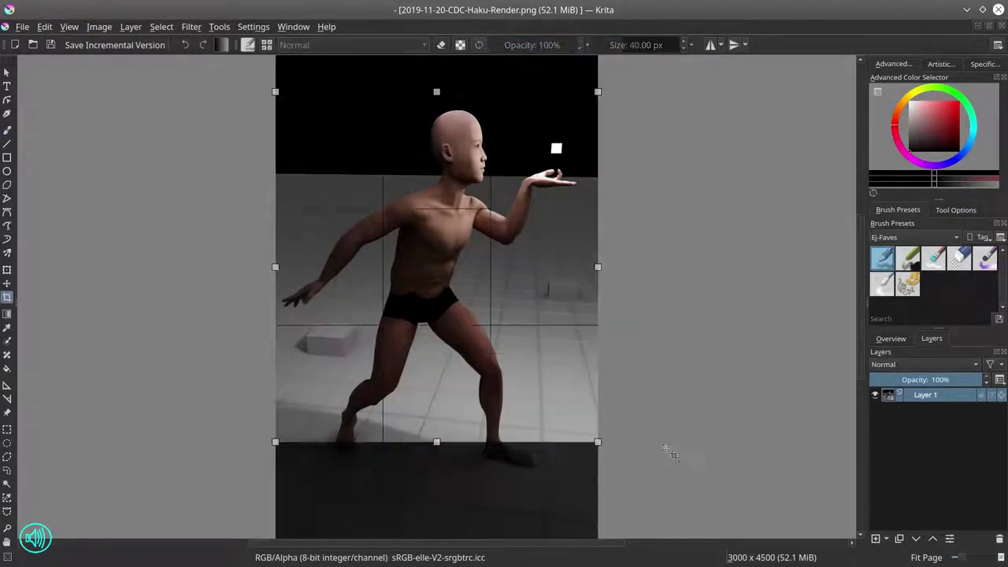
drag(665, 451, 666, 484)
drag(437, 91, 438, 98)
key(Return)
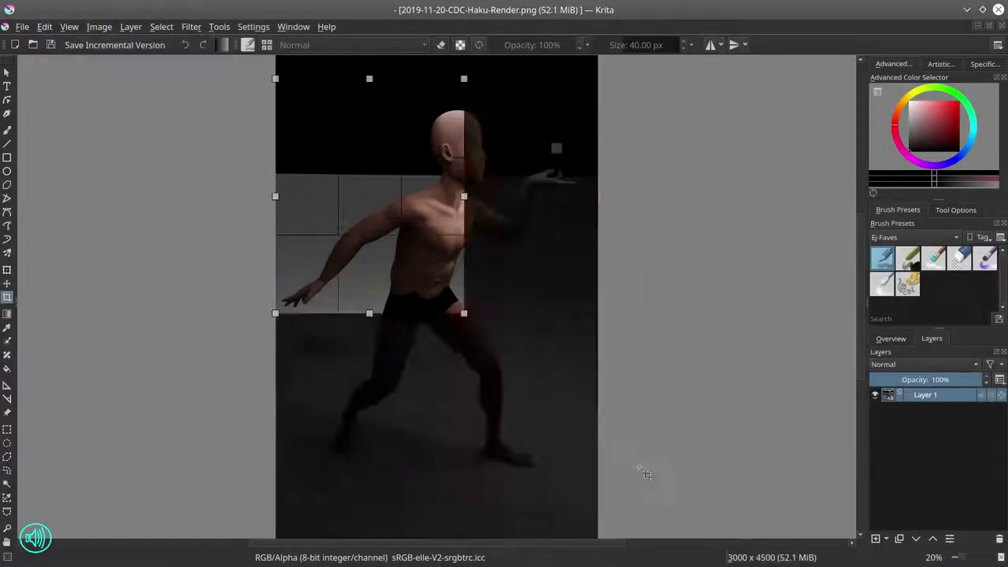
Step: Resize the canvas to 3500 px wide and 4000 px high with transparent margins
key(ctrl+alt+c)
key(Delete)
text(3000.00)
key(Return)
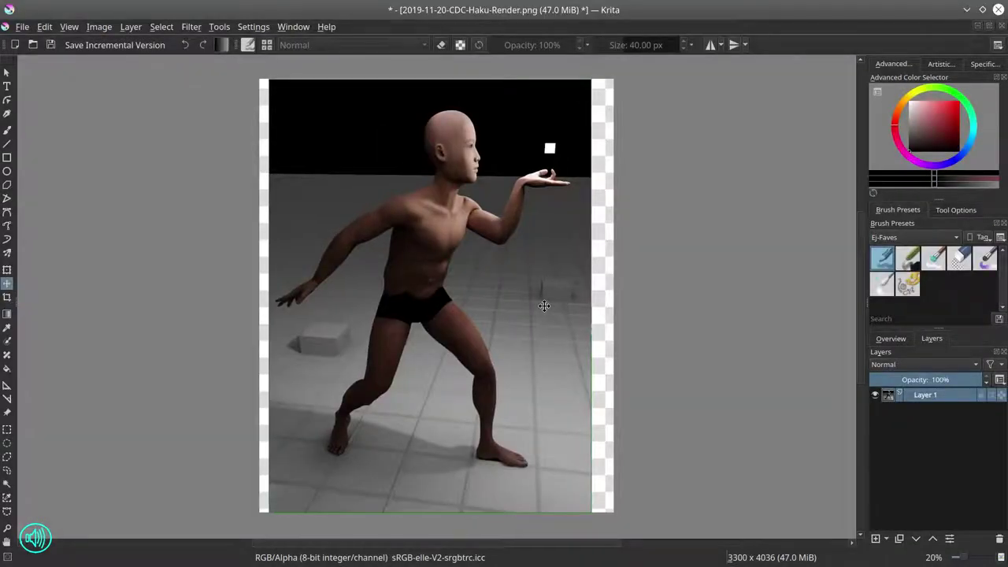
key(ctrl+alt+c)
text(3500)
key(Return)
click(99, 26)
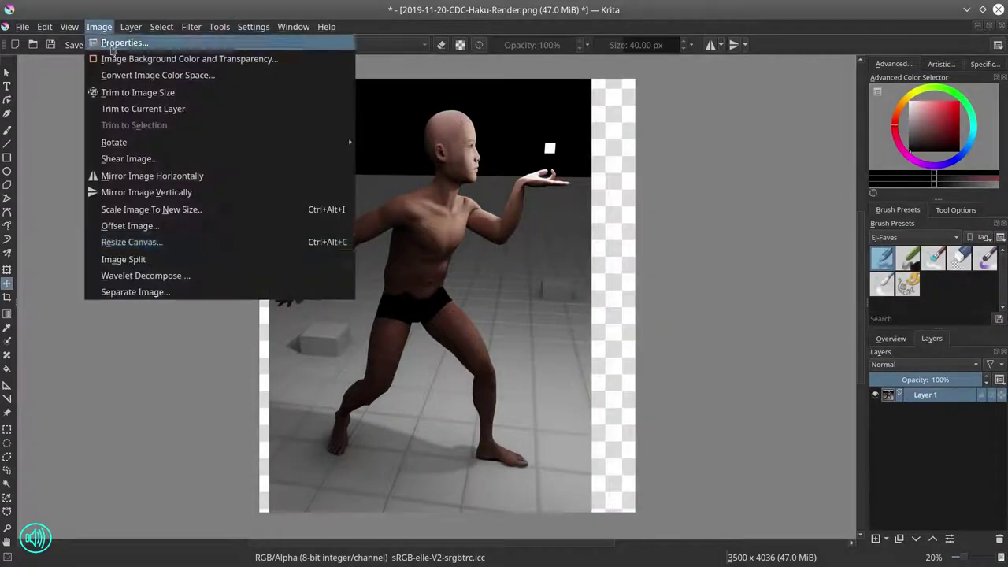
click(134, 243)
key(Tab)
text(4000)
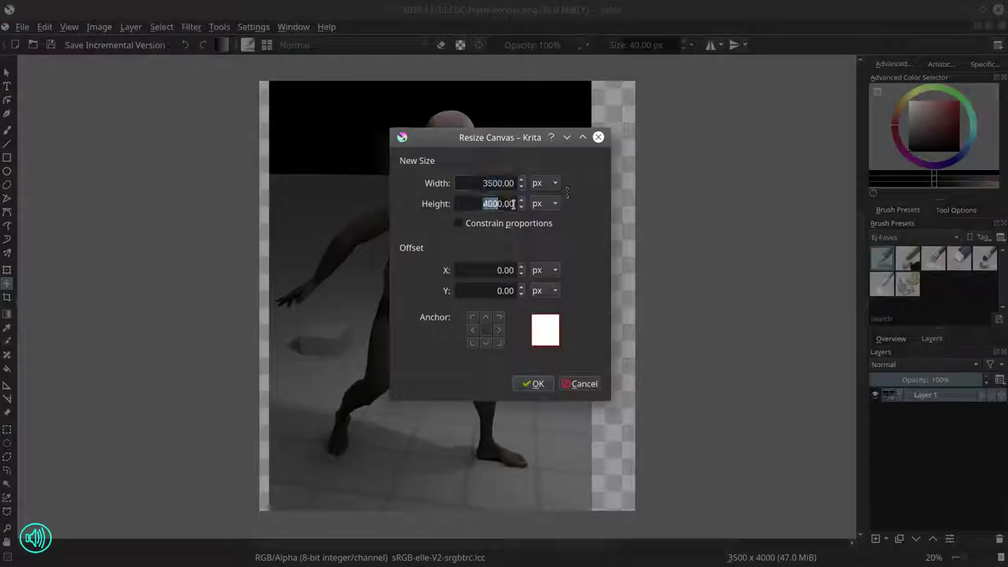
key(Return)
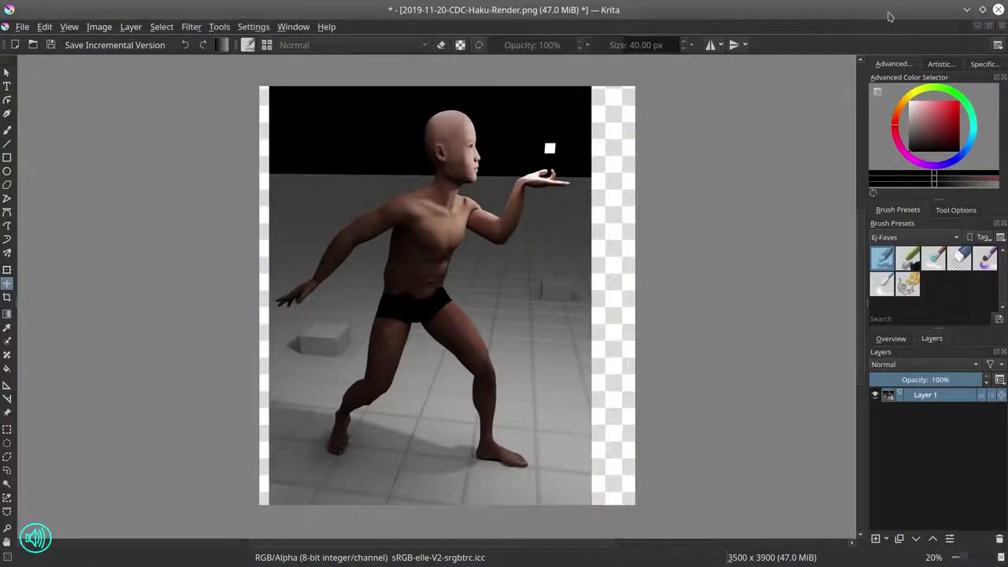
Step: Save the image under a new name as a Krita .kra document
key(ctrl+shift+s)
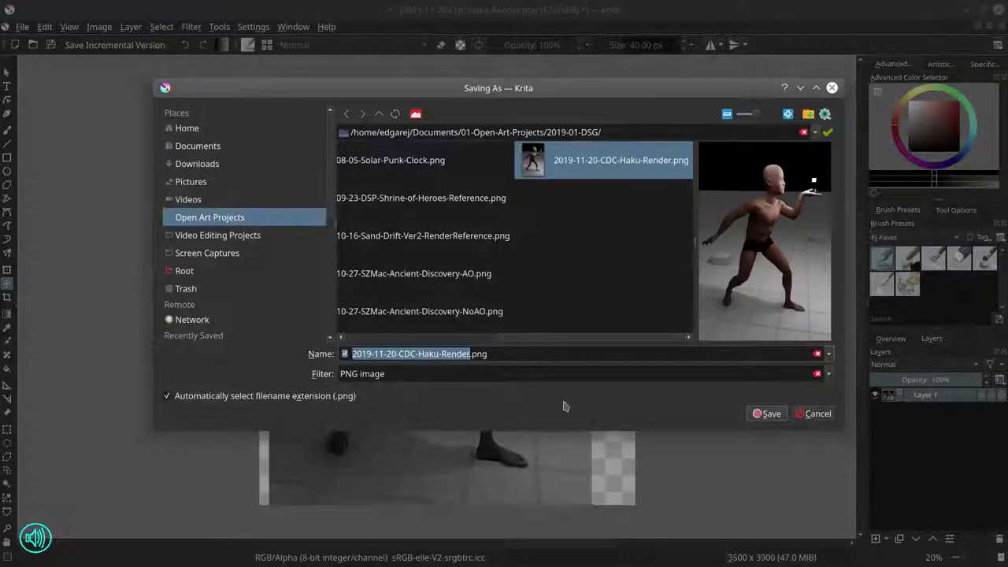
key(Right)
key(BackSpace)
key(BackSpace)
key(BackSpace)
key(BackSpace)
key(BackSpace)
key(BackSpace)
key(Return)
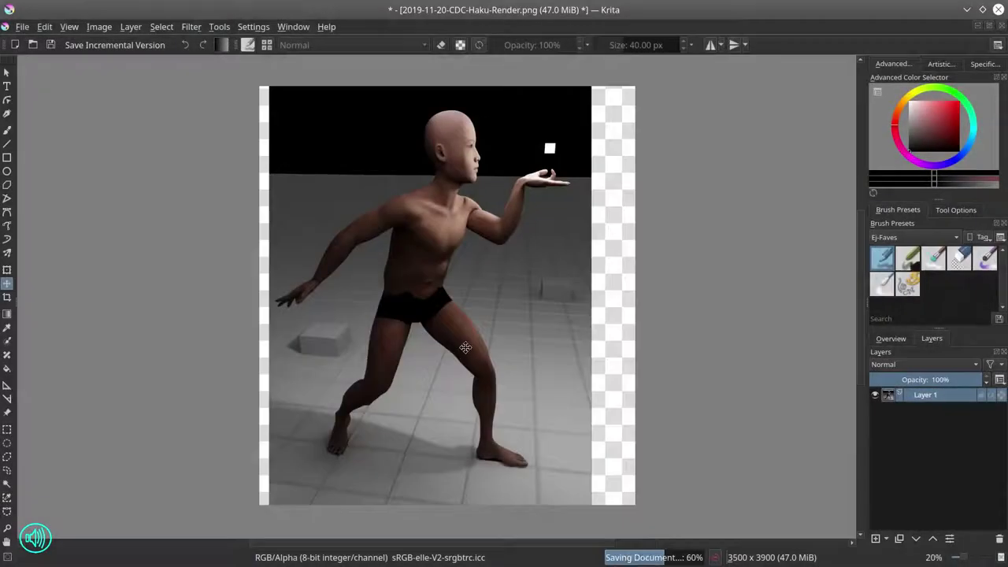
click(100, 26)
click(173, 207)
Step: Scale the image to 700 px wide and add a white-filled layer above the render
text(700)
click(560, 392)
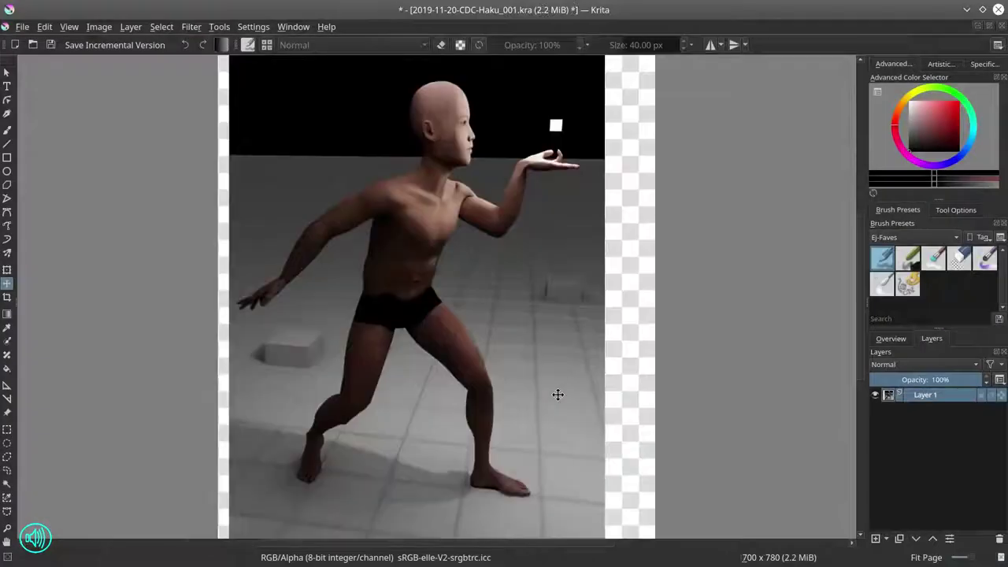
key(Insert)
key(BackSpace)
click(936, 378)
drag(936, 379, 966, 379)
Step: Add a line-art layer with a small black brush and sketch a faint arc around the head
key(Insert)
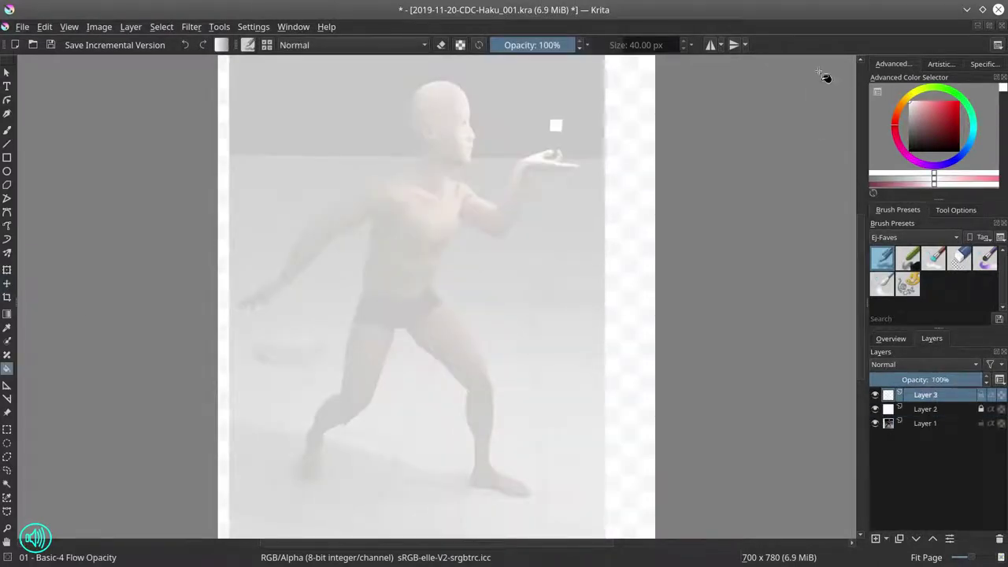
key(d)
key(b)
key(/)
drag(408, 100, 464, 106)
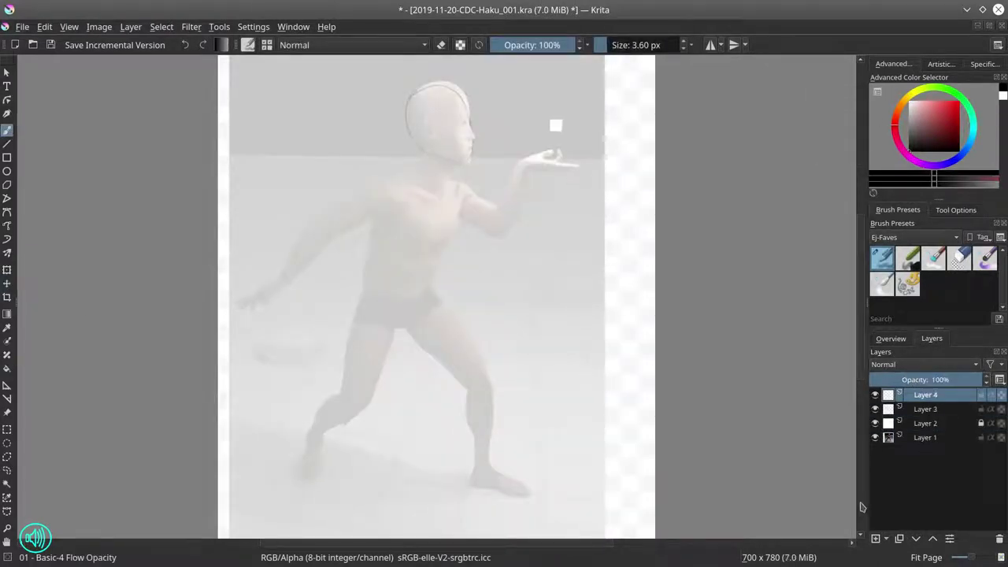
Step: Hide the reference and white layers and trace the face profile from forehead to chin
alt+click(926, 394)
click(891, 338)
scroll(451, 197, up, 10)
scroll(450, 198, up, 1)
drag(450, 197, 295, 228)
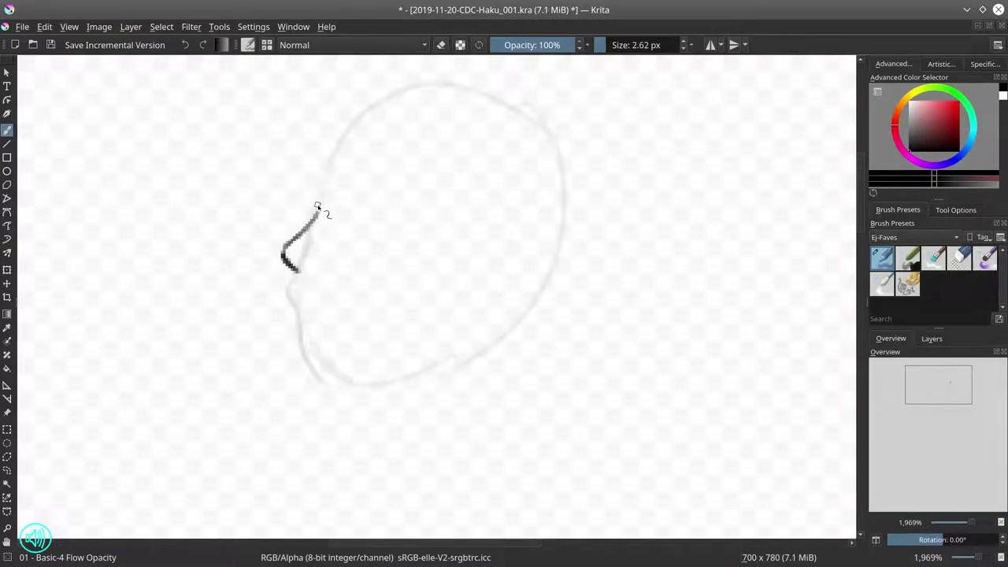
mouse_move(320, 185)
mouse_down()
mouse_move(370, 196)
mouse_move(334, 223)
mouse_up()
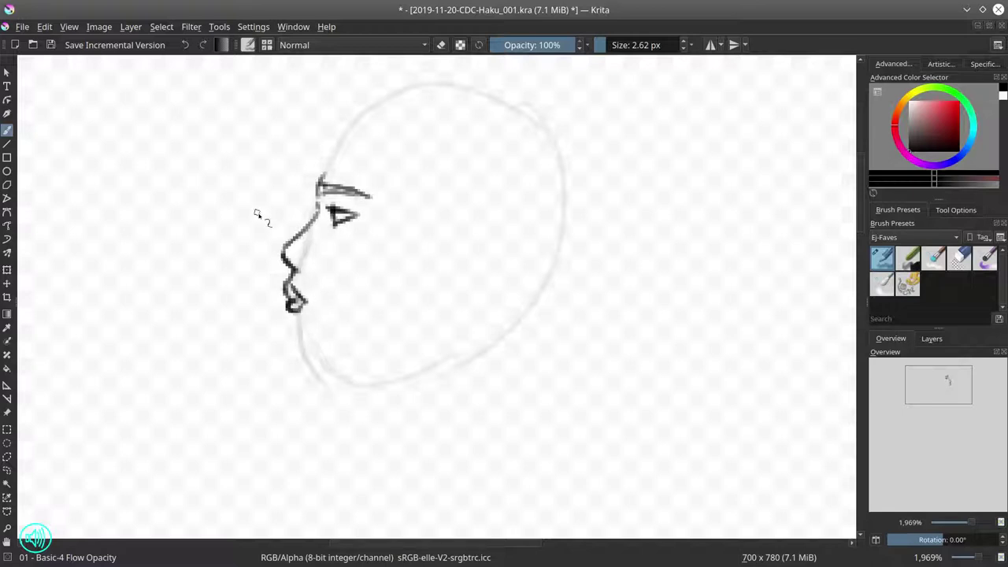
drag(305, 337, 308, 368)
Step: Enlarge the face strokes, then draw the forehead line and hair strands
key(ctrl+t)
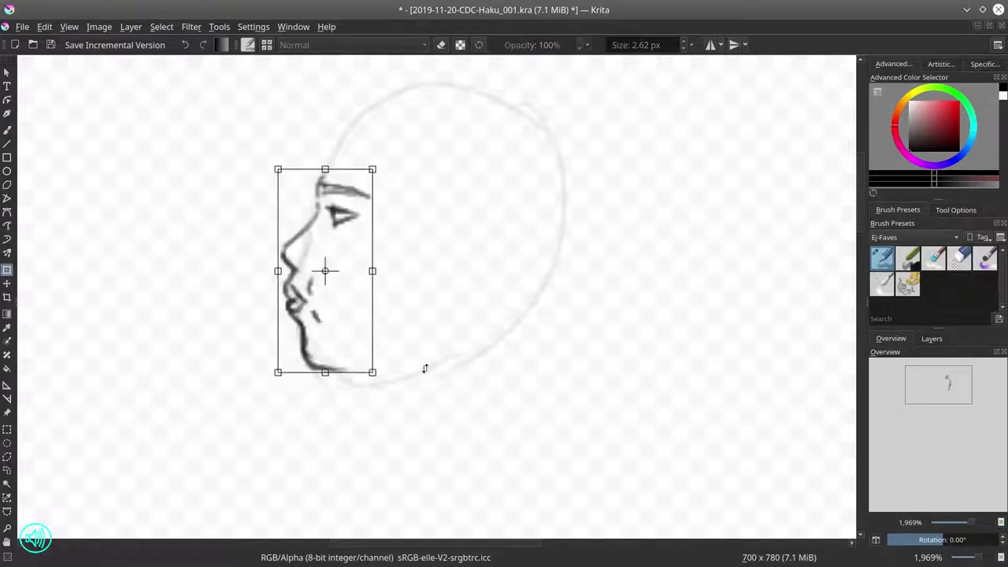
drag(371, 371, 386, 384)
key(Return)
key(b)
mouse_move(370, 177)
mouse_down()
mouse_move(399, 103)
mouse_move(368, 178)
mouse_up()
drag(339, 174, 310, 214)
drag(406, 87, 314, 181)
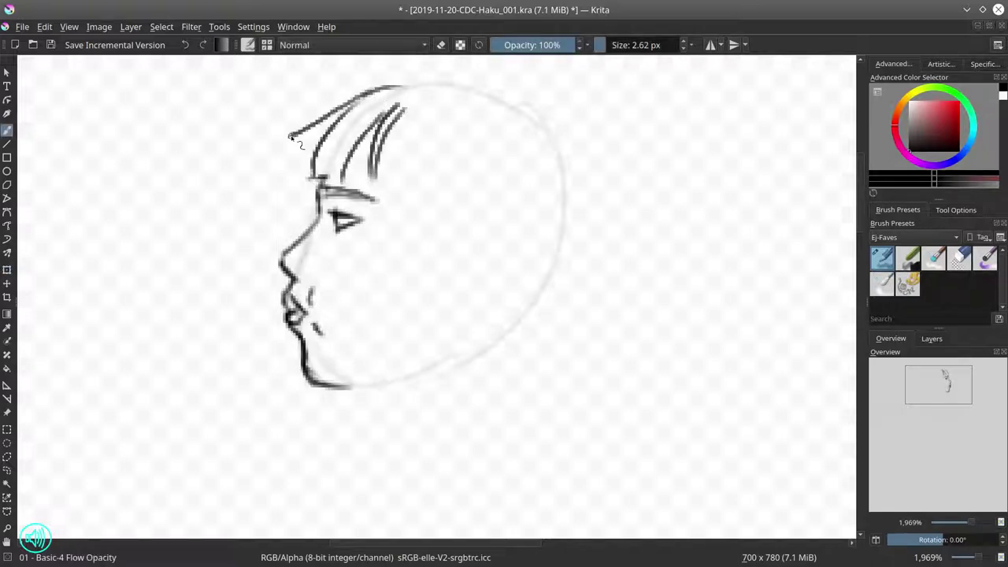
drag(375, 88, 285, 138)
Step: Check the reference figure, then draw the front and back of the neck and the ear
click(932, 338)
click(875, 437)
click(875, 437)
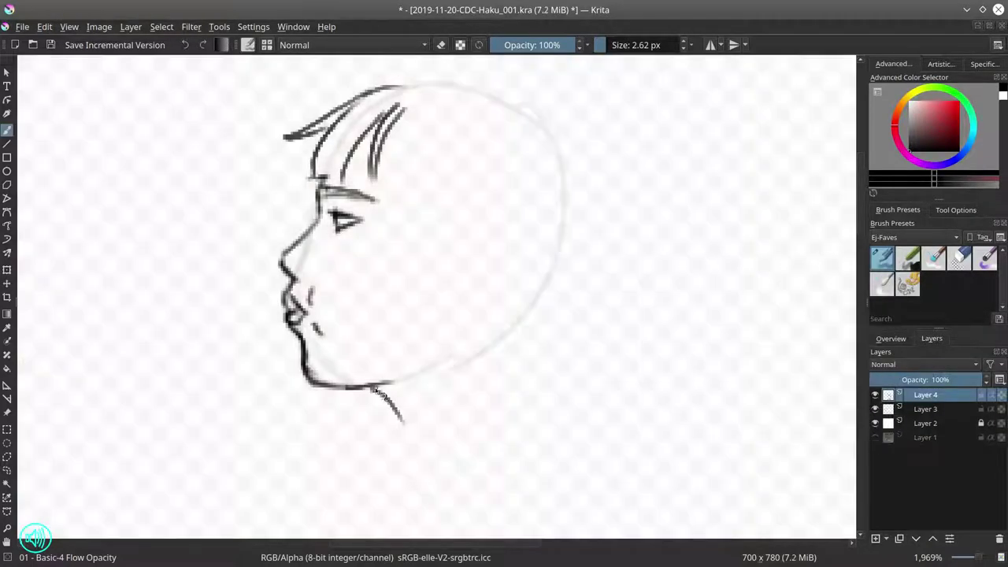
drag(373, 386, 417, 430)
drag(512, 324, 526, 375)
drag(387, 394, 423, 441)
drag(471, 307, 498, 309)
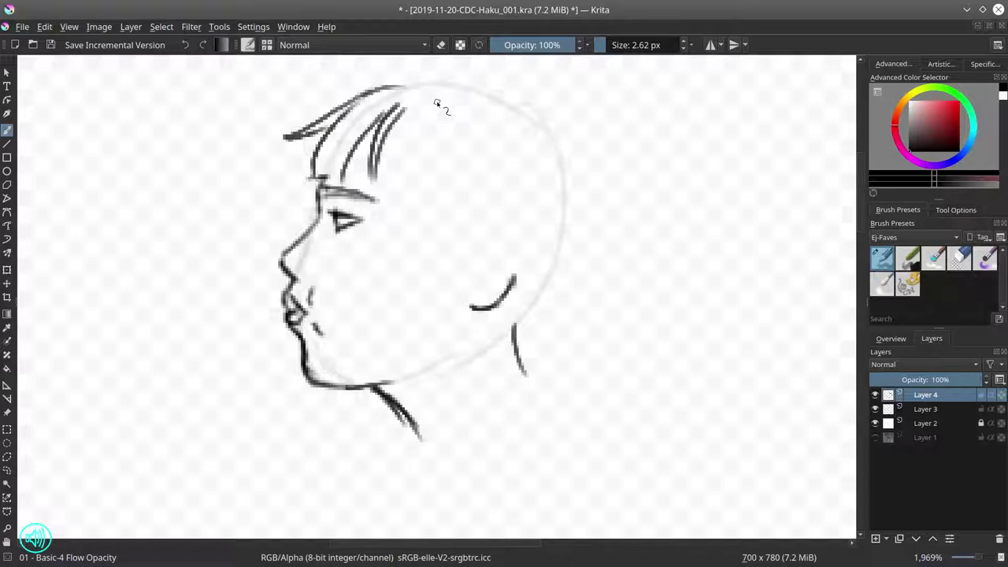
Step: Mirror the view and outline the back of the head, hair and ear
key(m)
click(891, 339)
drag(483, 115, 425, 362)
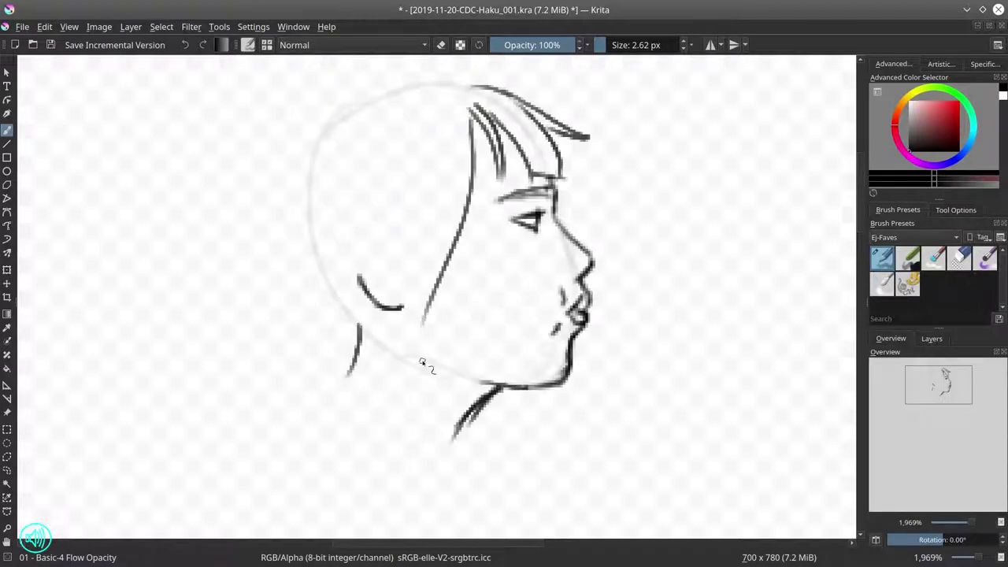
drag(418, 303, 411, 374)
mouse_move(403, 267)
mouse_down()
mouse_move(361, 311)
mouse_move(416, 293)
mouse_up()
mouse_move(471, 79)
mouse_down()
mouse_move(247, 214)
mouse_move(268, 321)
mouse_move(378, 364)
mouse_up()
Step: Show the reference layer and shift the head sketch up and left
click(932, 339)
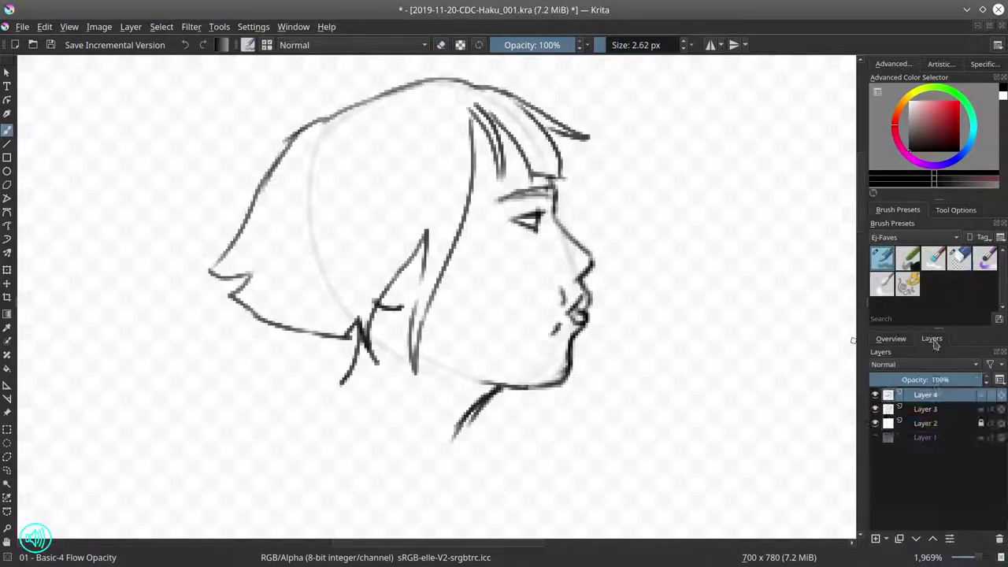
click(875, 423)
key(t)
drag(472, 327, 460, 298)
scroll(460, 297, down, 4)
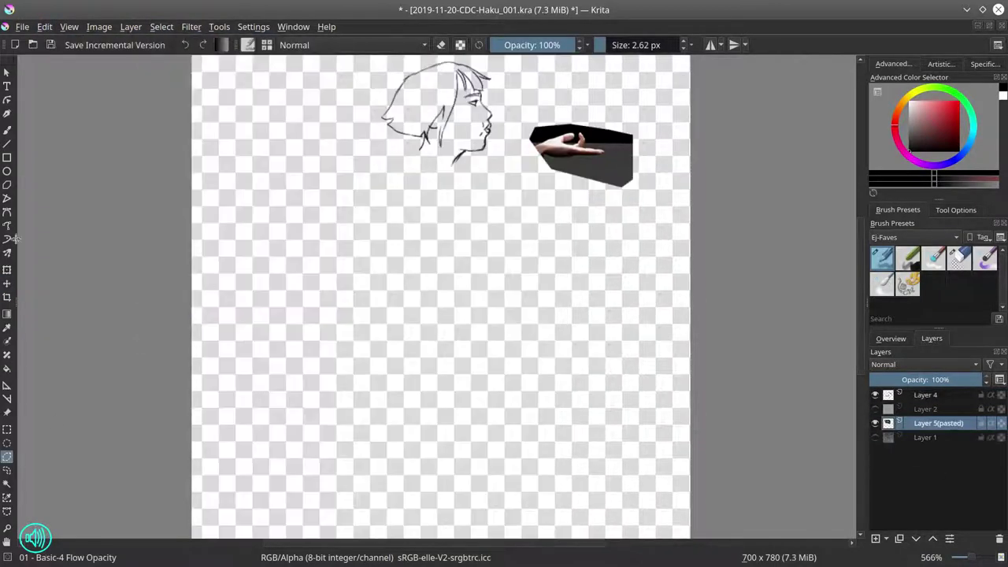
Step: Move the pasted hand piece to the left, closer to the mouth
key(t)
drag(630, 183, 598, 181)
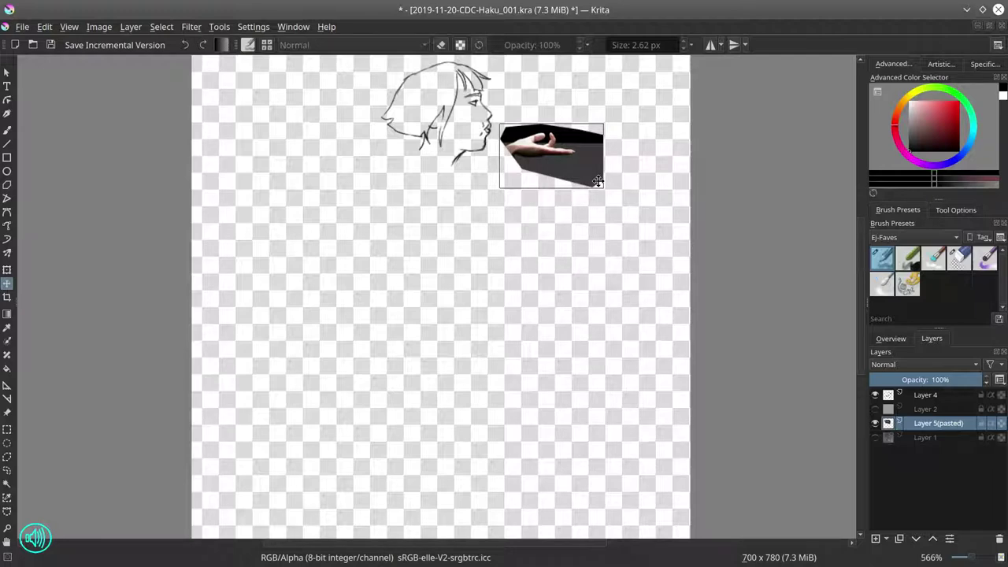
click(875, 437)
click(875, 423)
Step: Select the forearm freehand, paste it as a new layer and transform it
click(7, 457)
mouse_move(537, 152)
mouse_down()
mouse_move(510, 222)
mouse_move(543, 154)
mouse_up()
key(ctrl+shift+c)
click(44, 27)
click(55, 155)
click(162, 27)
key(ctrl+t)
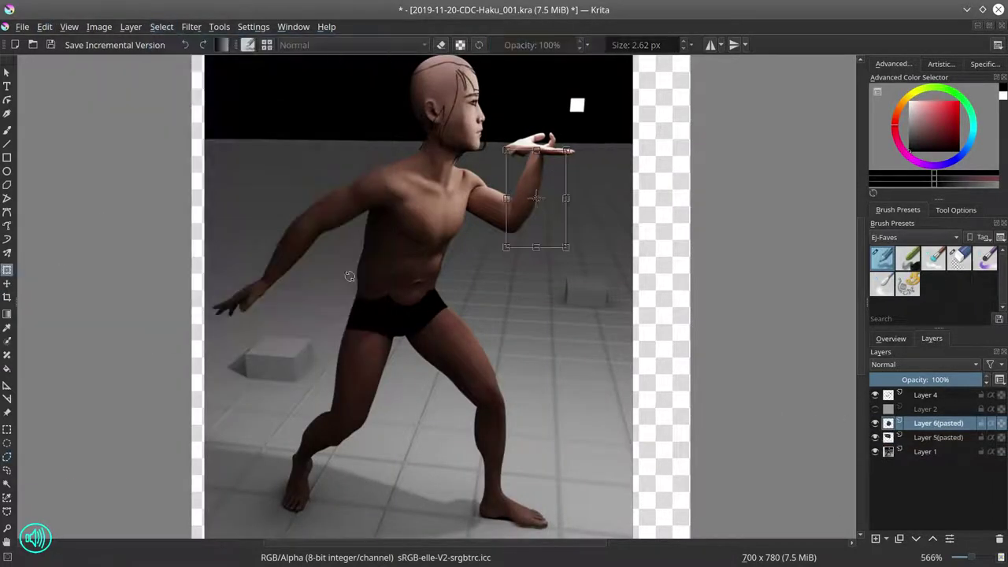
key(Return)
Step: Merge the forearm layer into the reference below and save the document
right_click(938, 423)
click(859, 356)
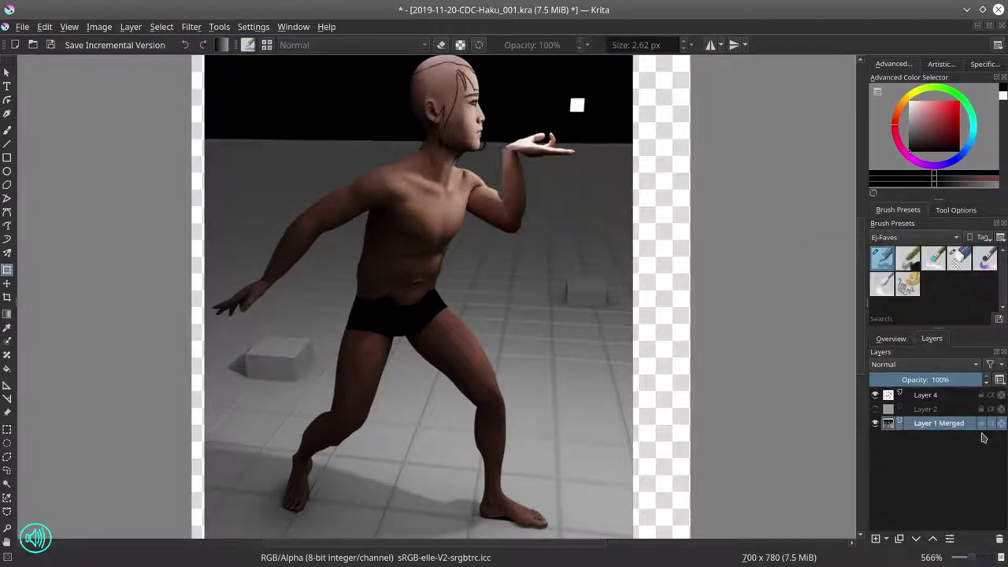
click(22, 27)
click(26, 92)
Step: Show the white fading layer and the head sketch layer again
click(875, 408)
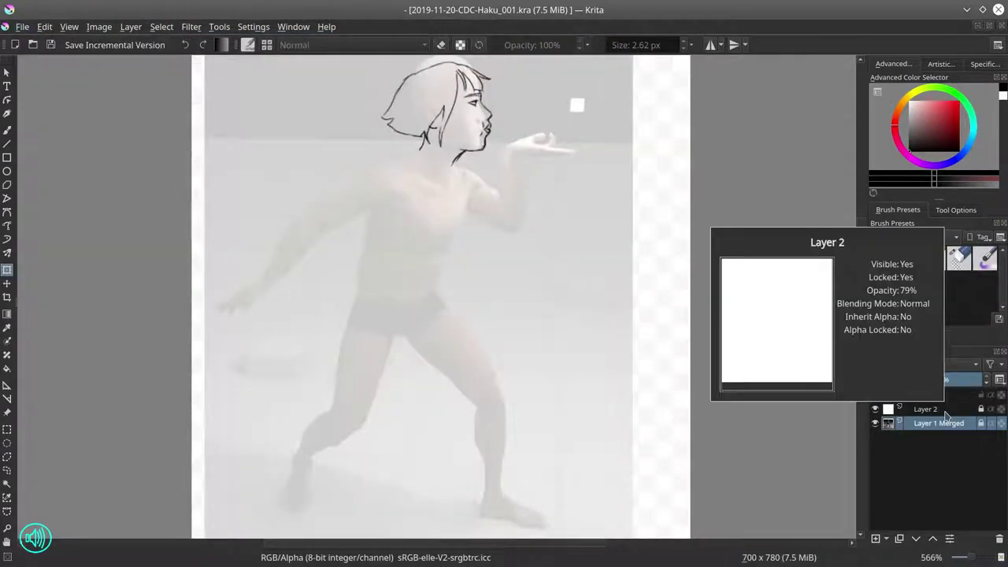
key(Insert)
scroll(454, 246, up, 3)
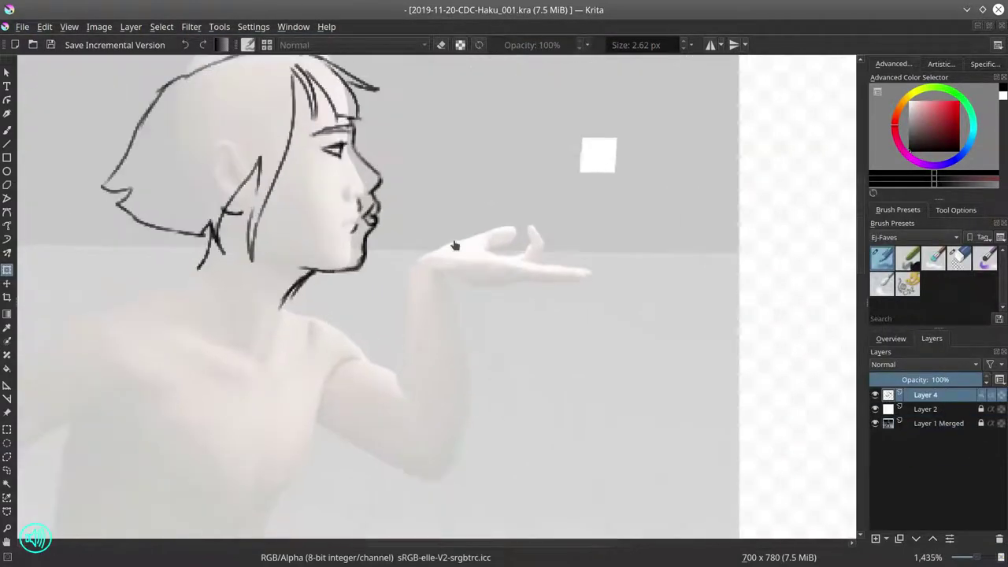
Step: Sketch the open hand's first stroke and finger lines on Layer 4 beside the face
key(b)
drag(416, 263, 445, 240)
key(e)
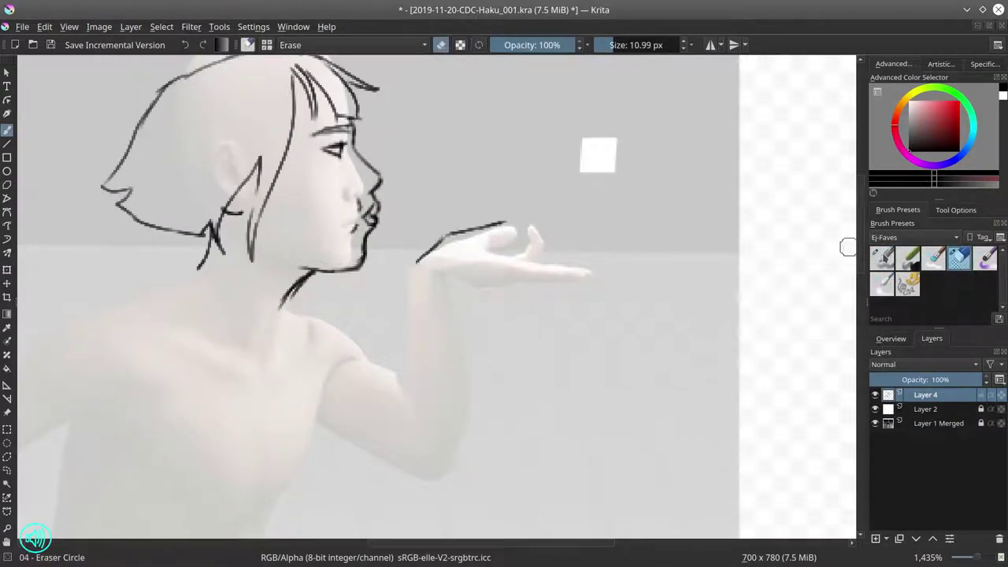
key(e)
mouse_move(487, 251)
mouse_down()
mouse_move(512, 223)
mouse_move(553, 244)
mouse_up()
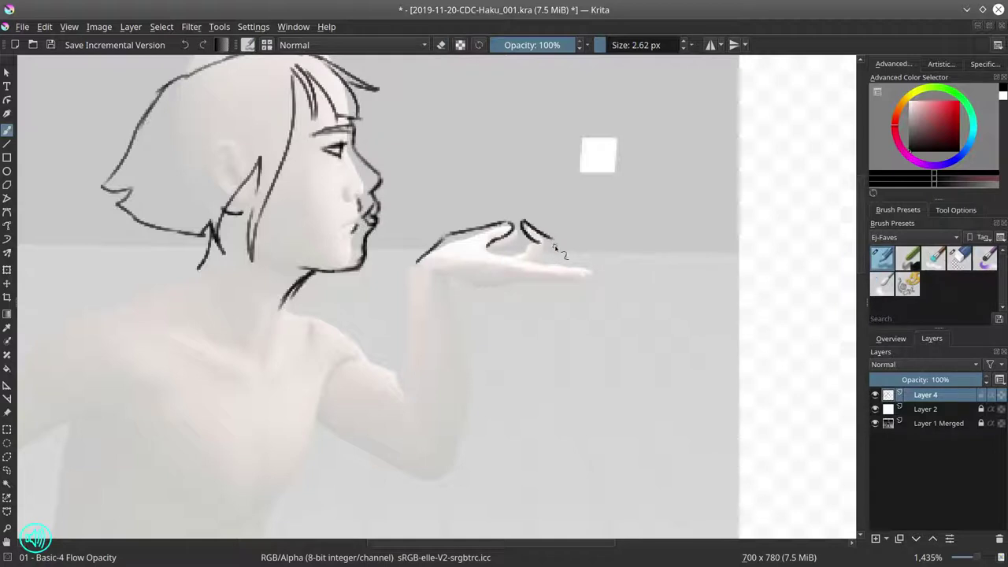
drag(443, 258, 504, 268)
key(ctrl+z)
Step: Redraw the lower palm contour as a longer line and erase the old stroke
mouse_move(445, 288)
mouse_down()
mouse_move(530, 281)
mouse_move(545, 293)
mouse_move(586, 272)
mouse_up()
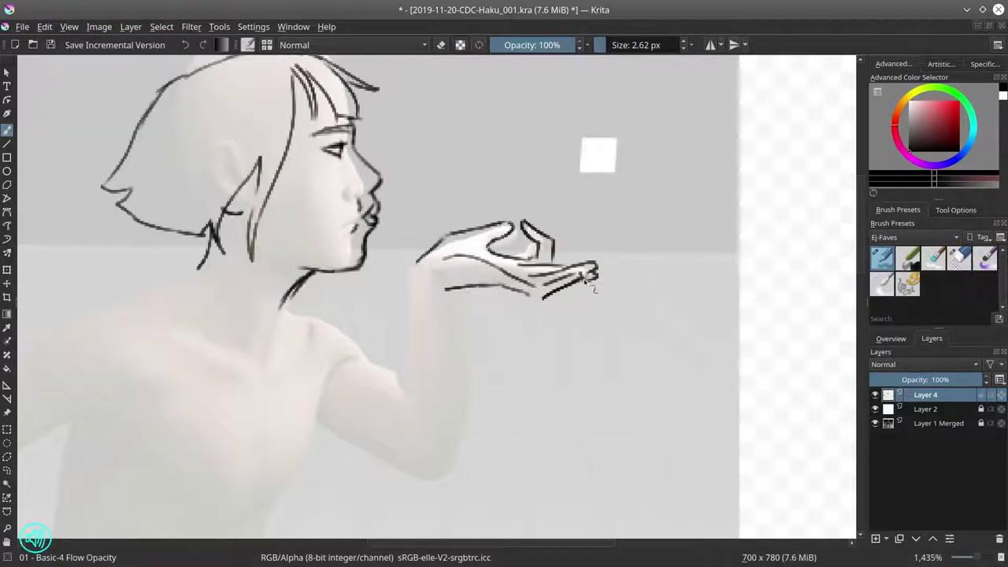
key(e)
drag(473, 292, 582, 285)
key(e)
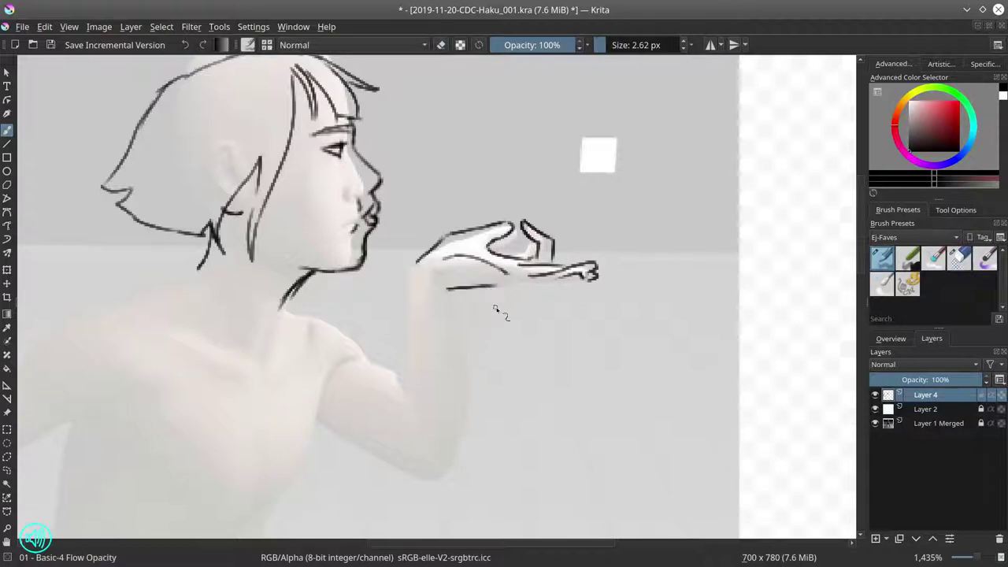
key(ctrl+h)
drag(443, 301, 503, 291)
drag(516, 285, 591, 282)
Step: Shrink the hand strokes slightly with Transform, clear the selection and save
click(8, 457)
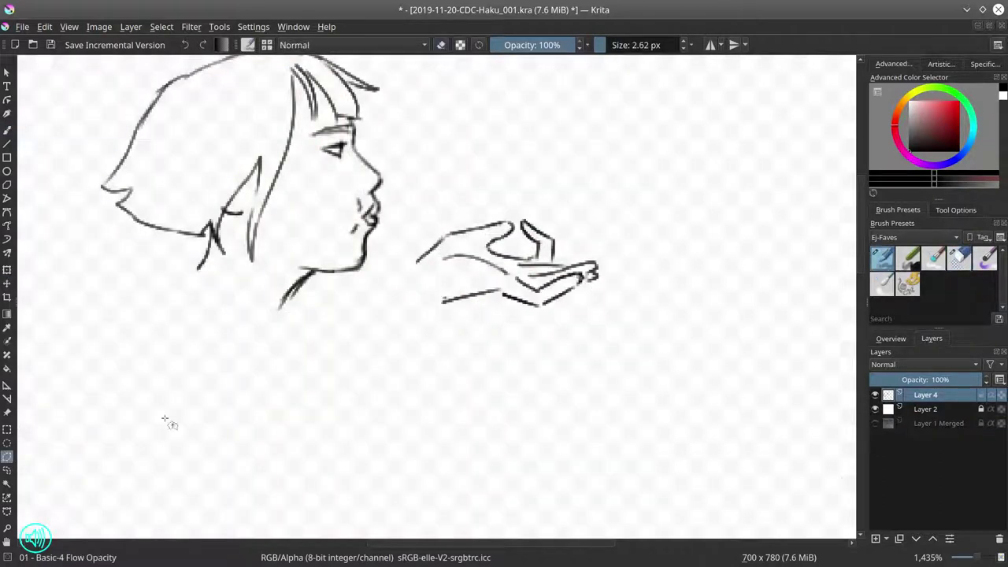
key(ctrl+t)
drag(659, 351, 630, 338)
click(161, 27)
click(170, 63)
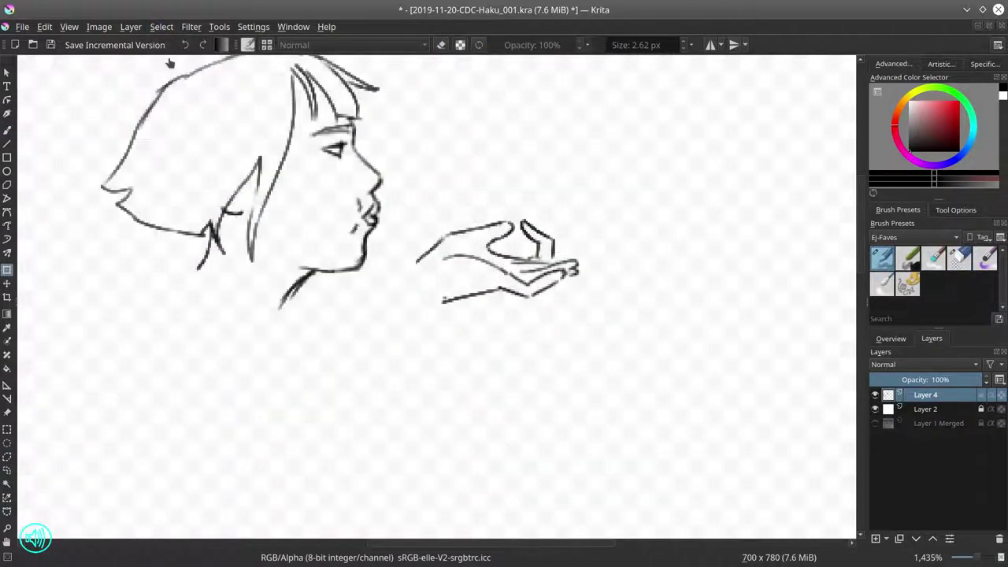
key(ctrl+s)
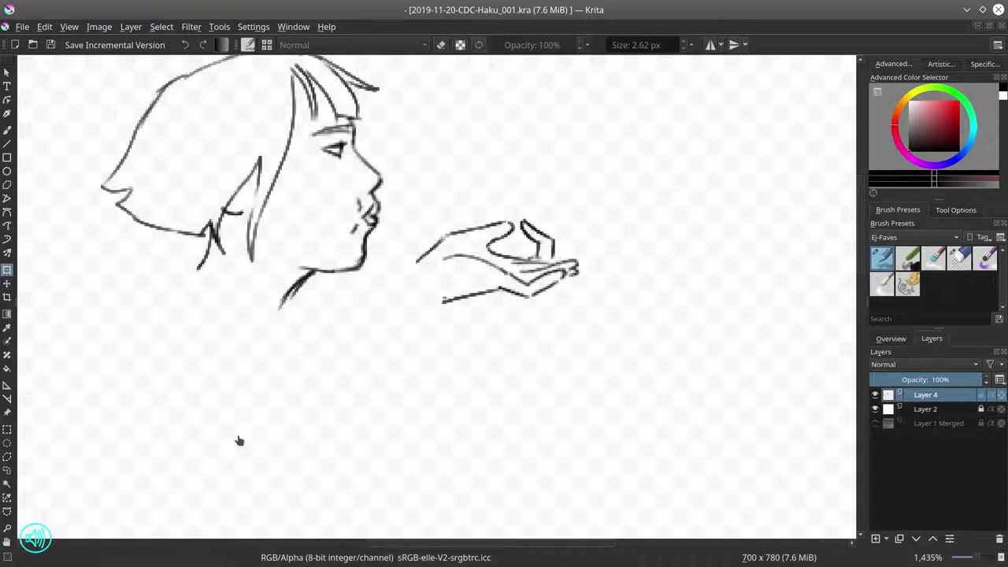
Step: Add an empty Layer 7 and hide Layer 4
key(e)
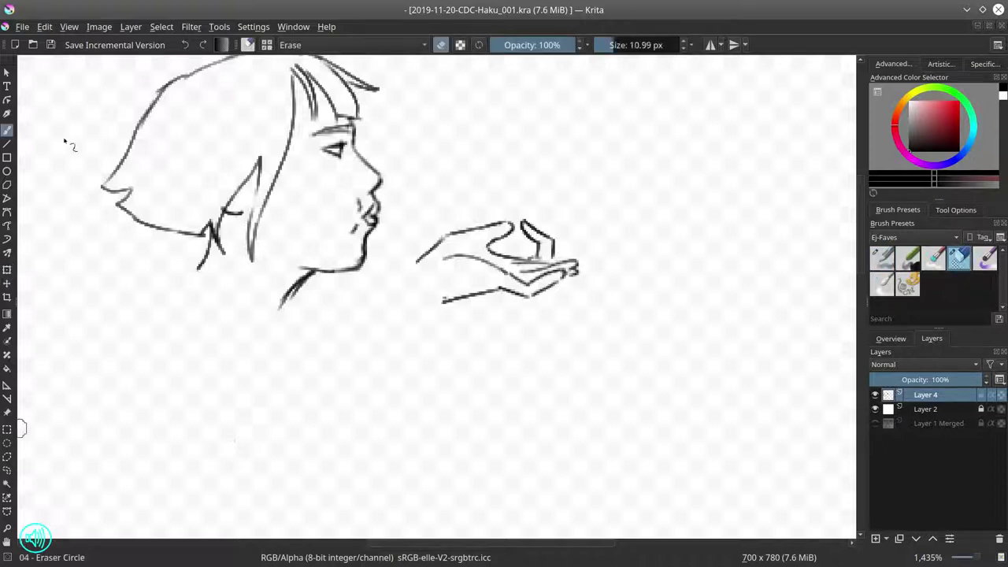
key(Insert)
click(875, 409)
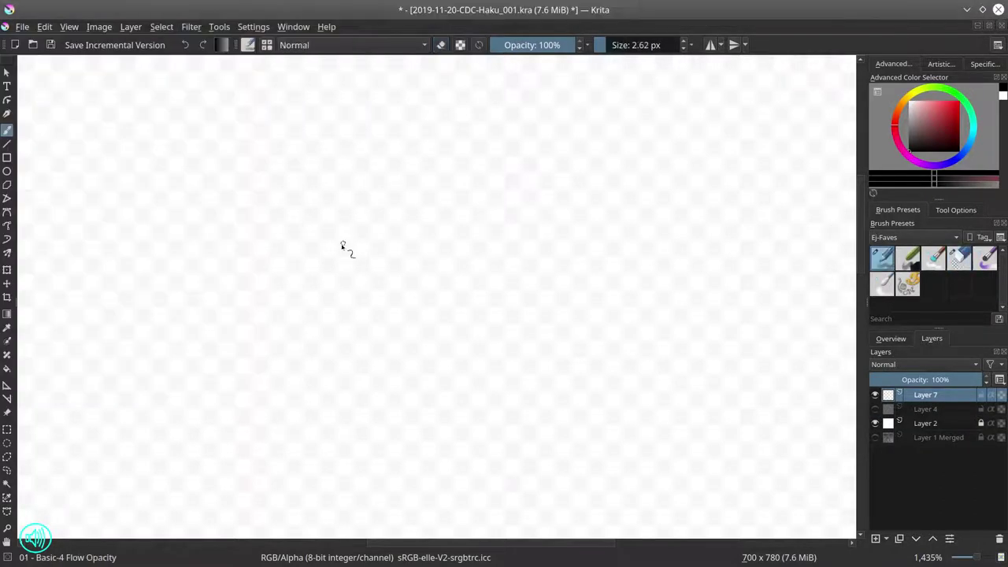
Step: Sketch the larger hand's knuckles, curled fingers and top contour with brush and eraser
drag(340, 223, 321, 253)
mouse_move(378, 225)
mouse_down()
mouse_move(398, 252)
mouse_move(454, 274)
mouse_up()
key(e)
mouse_move(461, 234)
mouse_down()
mouse_move(433, 193)
mouse_move(457, 225)
mouse_up()
key(e)
key(e)
drag(429, 179, 385, 186)
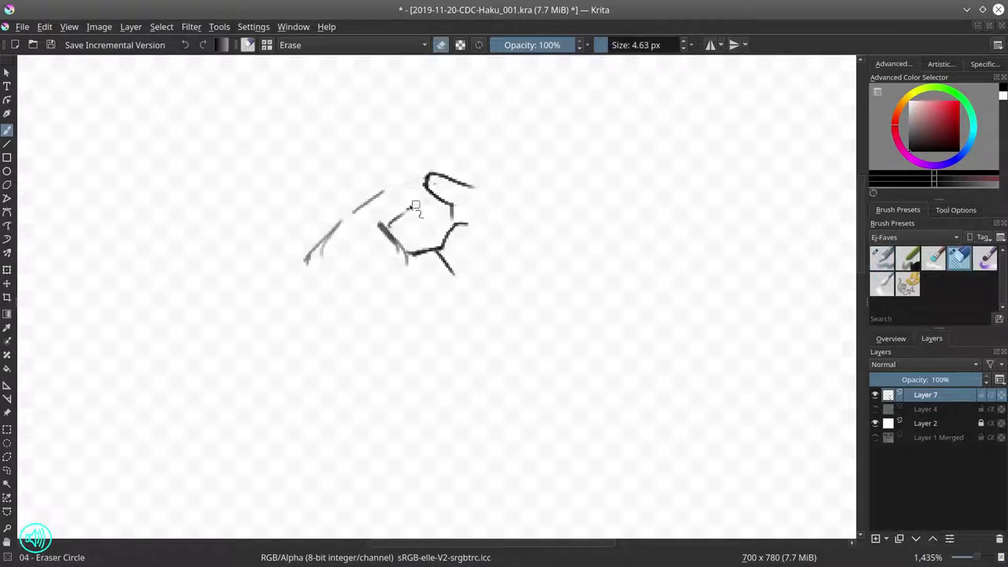
drag(339, 225, 313, 247)
key(e)
drag(370, 217, 406, 250)
mouse_move(380, 177)
mouse_down()
mouse_move(425, 166)
mouse_move(304, 244)
mouse_up()
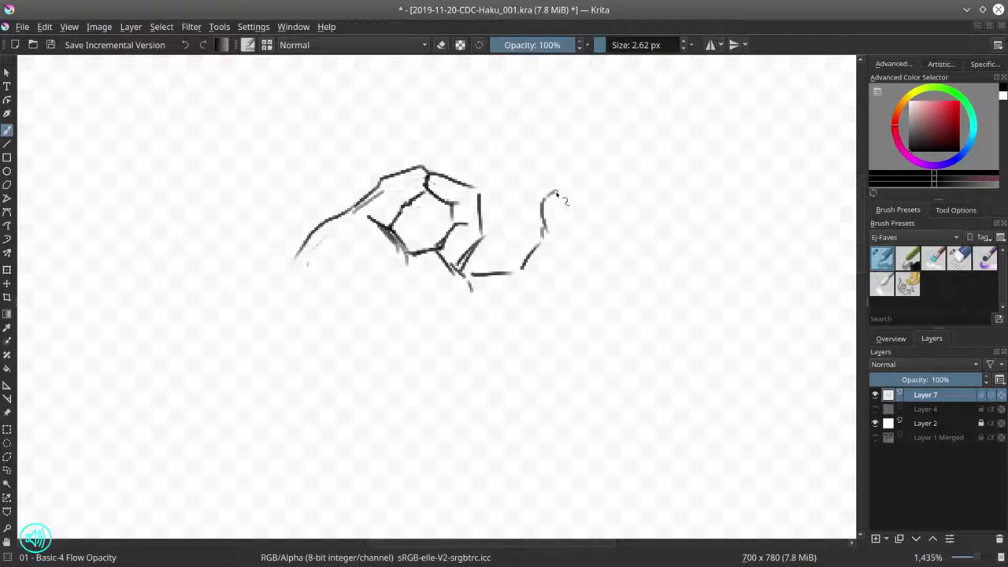
Step: Draw the lower finger edge, raised finger, palm curve and left edge, then save
mouse_move(470, 287)
mouse_down()
mouse_move(513, 298)
mouse_move(569, 262)
mouse_up()
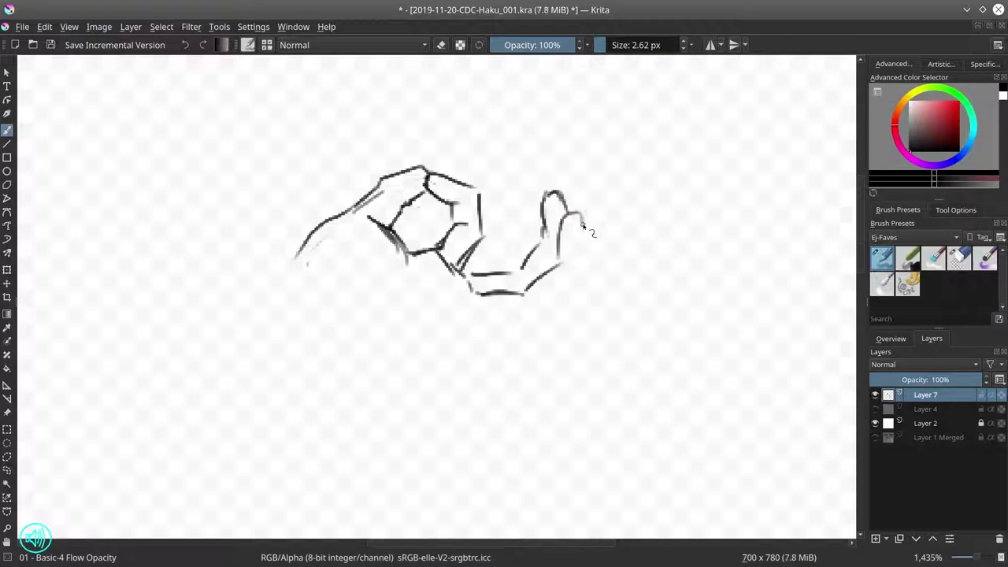
mouse_move(455, 304)
mouse_down()
mouse_move(543, 311)
mouse_move(606, 299)
mouse_up()
drag(434, 340, 487, 340)
key(/)
click(873, 249)
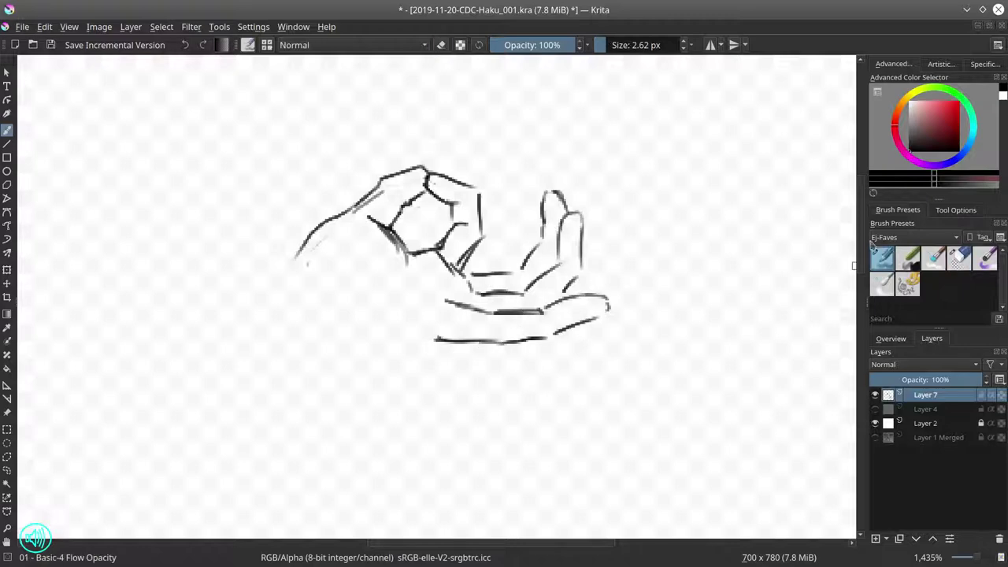
drag(359, 273, 429, 293)
mouse_move(432, 343)
mouse_down()
mouse_move(339, 368)
mouse_move(336, 380)
mouse_up()
key(ctrl+z)
key(/)
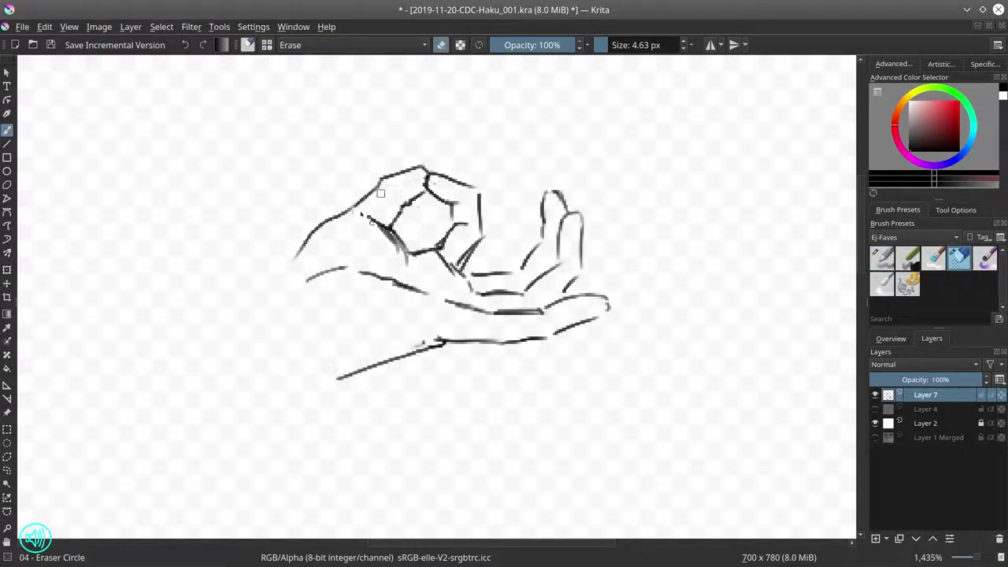
key(/)
drag(300, 252, 267, 382)
key(ctrl+s)
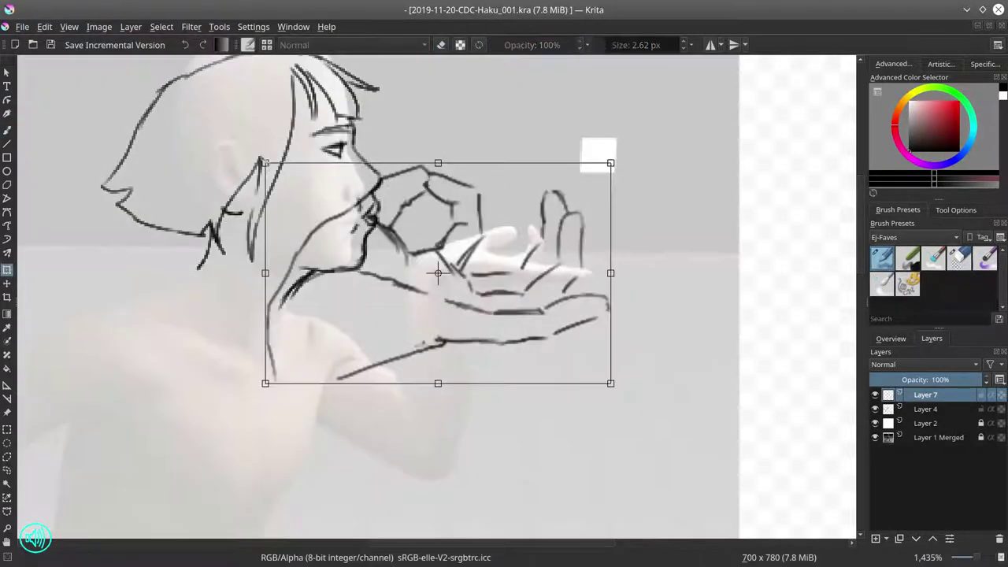
Step: Scale the new hand down beside the pursed lips and merge it into Layer 4
drag(266, 333, 413, 284)
mouse_move(555, 265)
mouse_down()
mouse_move(551, 287)
mouse_move(550, 278)
mouse_up()
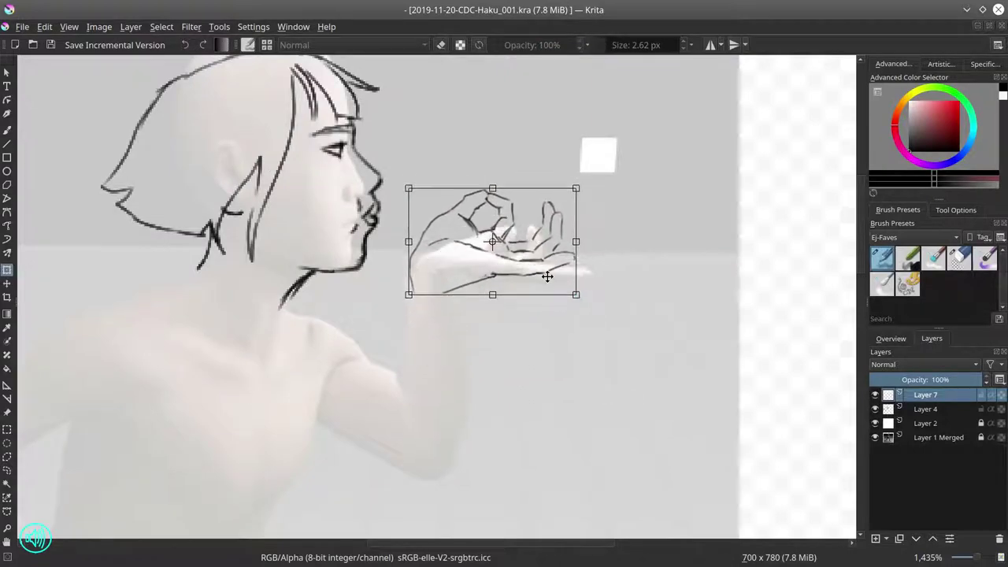
key(Return)
click(875, 437)
click(875, 437)
click(875, 437)
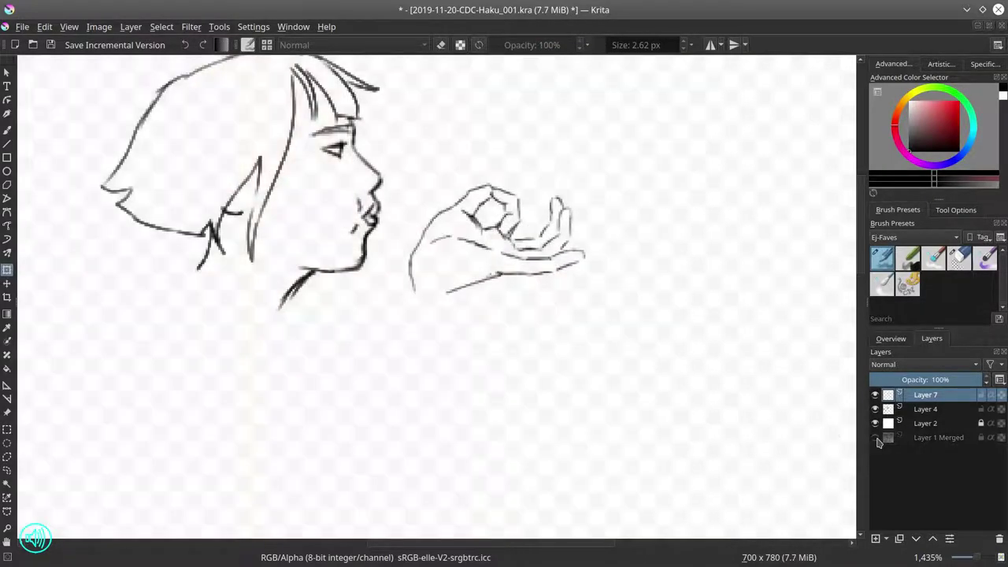
key(ctrl+e)
Step: Draw the arm contour running down from the hand, following the reference render
key(b)
click(875, 422)
drag(411, 291, 418, 421)
drag(452, 305, 410, 482)
click(875, 423)
key(2)
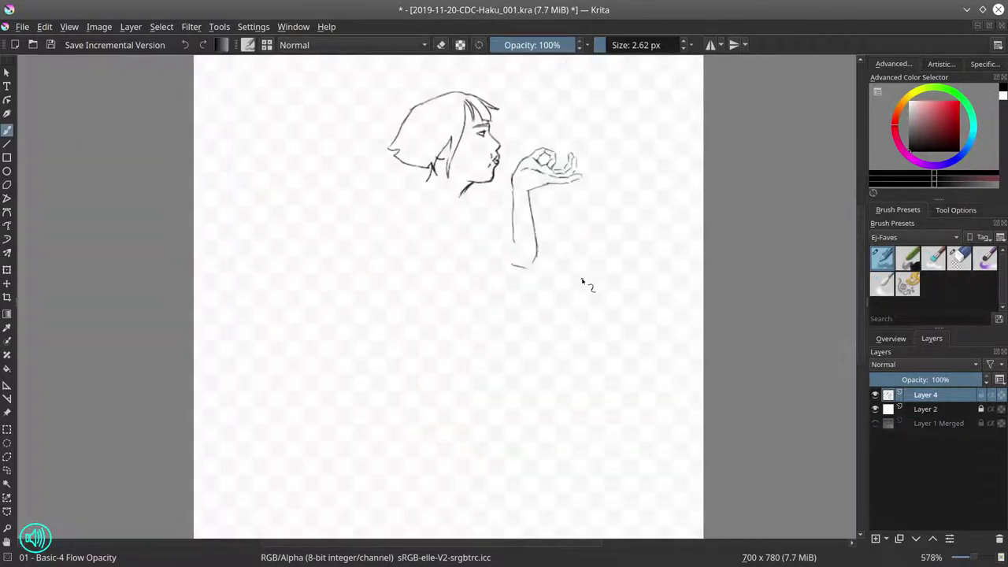
click(875, 423)
Step: Draw the left torso, right hip, leg lines and the swung-back arm contours
drag(373, 247, 349, 386)
drag(444, 326, 478, 367)
drag(401, 370, 389, 435)
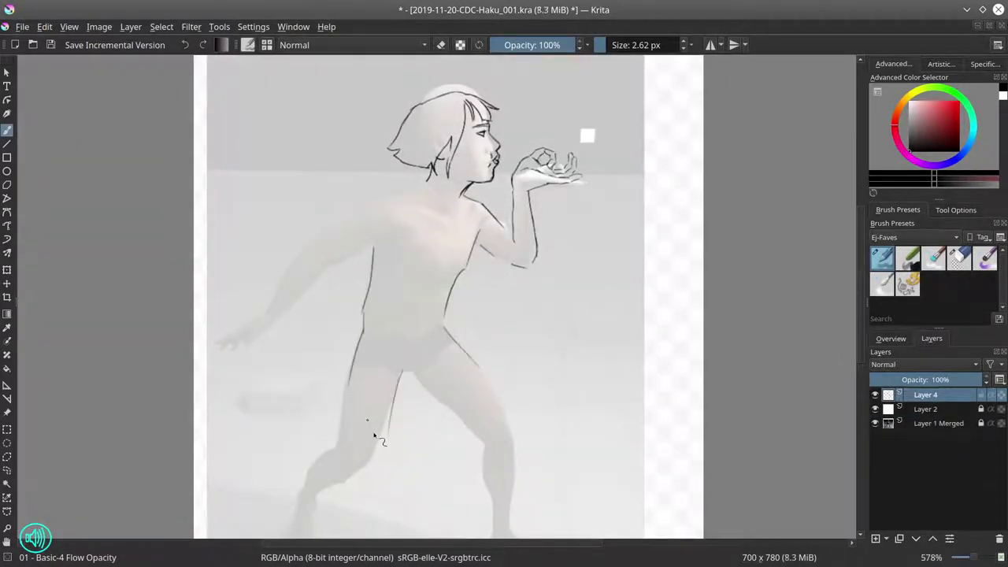
drag(411, 373, 477, 437)
scroll(441, 315, down, 1)
drag(304, 211, 431, 142)
drag(323, 230, 381, 204)
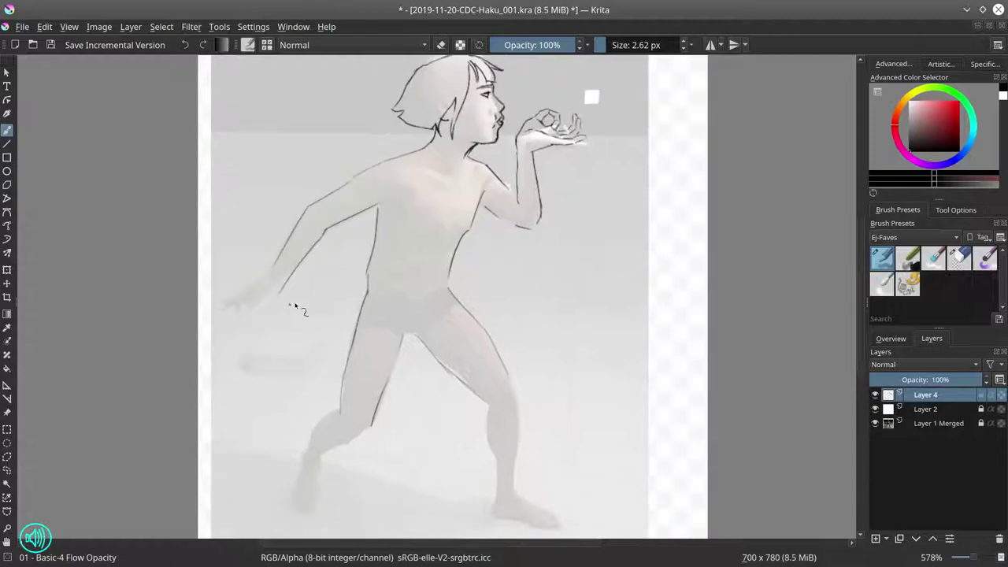
key(ctrl+h)
Step: Add and refine hair strokes behind the neck
scroll(359, 427, down, 3)
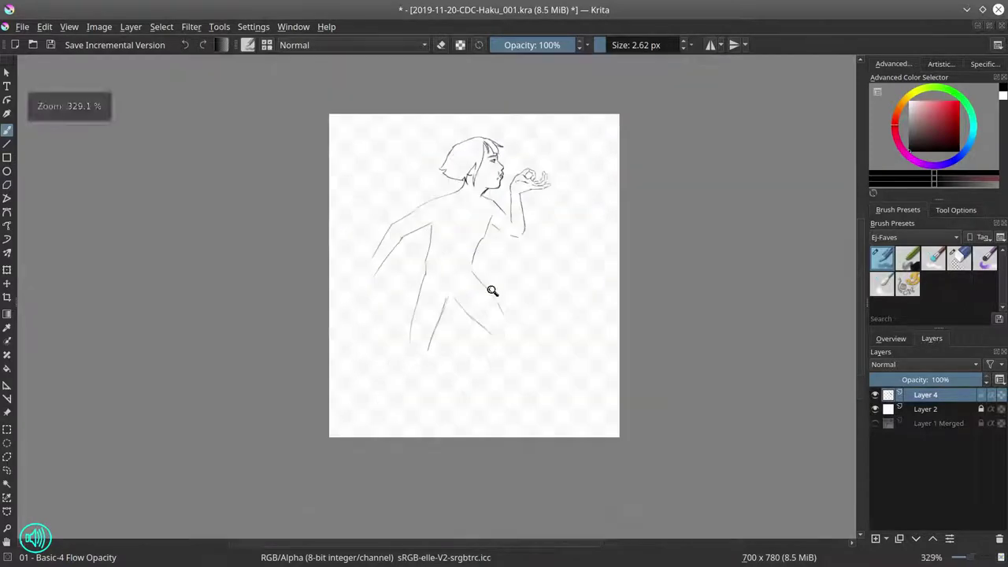
scroll(492, 192, up, 6)
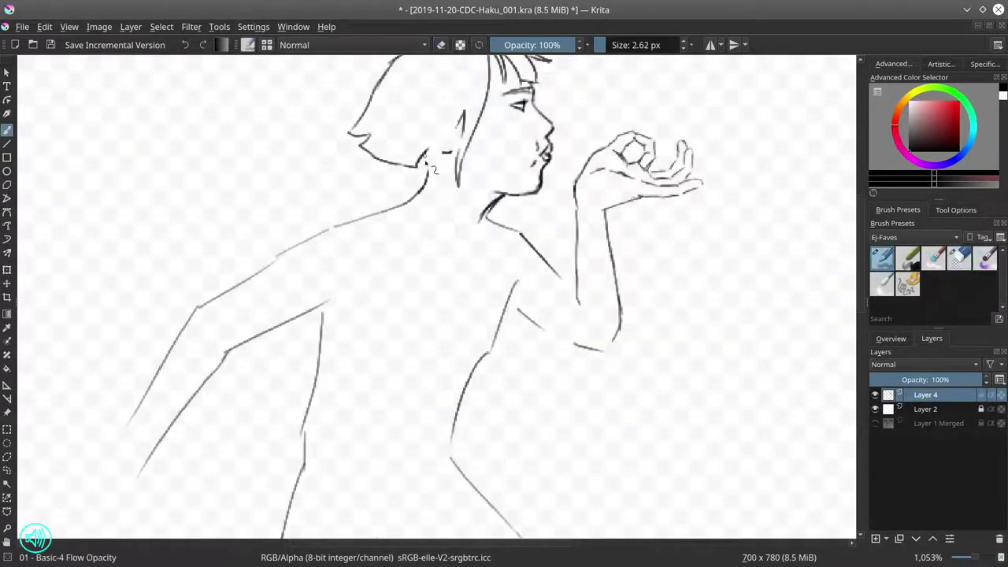
drag(464, 116, 454, 183)
mouse_move(425, 150)
mouse_down()
mouse_move(463, 137)
mouse_move(438, 178)
mouse_up()
scroll(587, 297, down, 6)
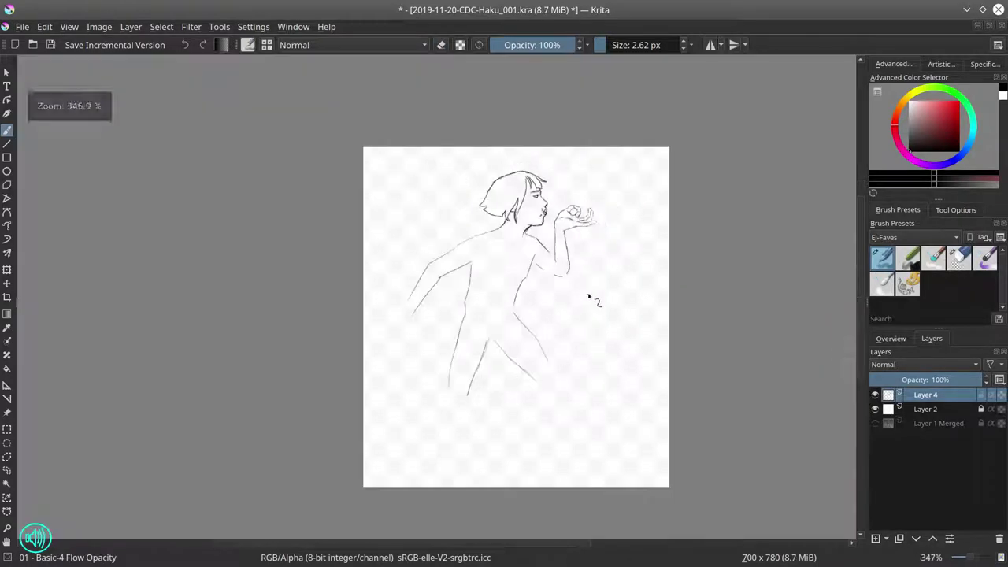
click(891, 338)
Step: Save the drawing via File > Save
key(m)
click(22, 26)
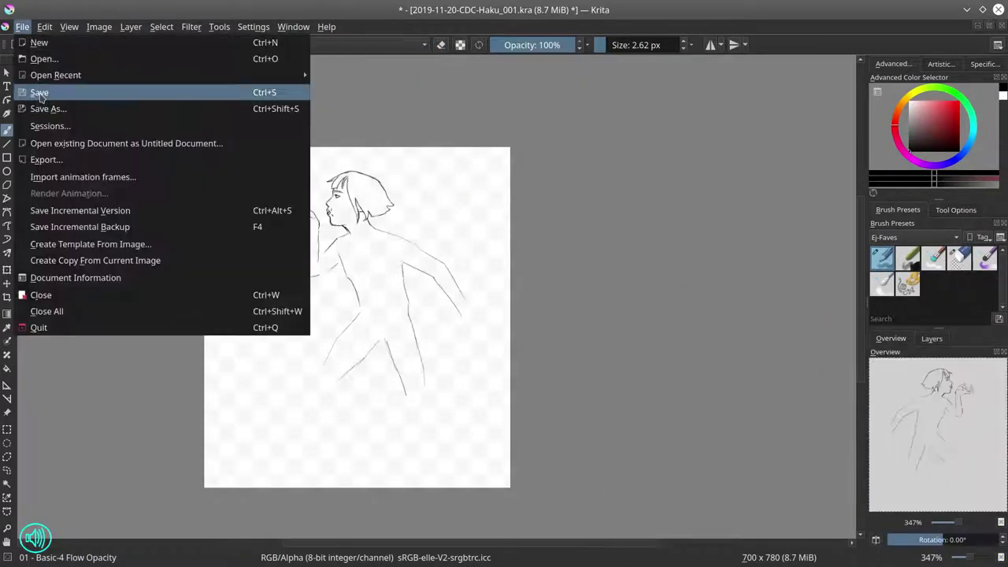
click(41, 93)
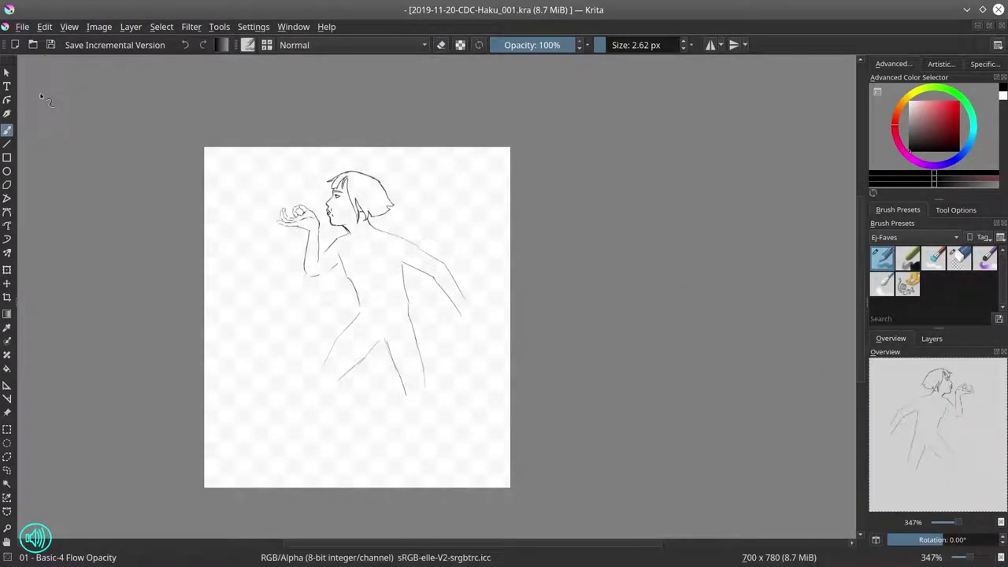
Step: Hide Layer 4 and sketch the new hand's lower curve and top line on Layer 8
click(931, 337)
click(875, 409)
scroll(806, 490, up, 5)
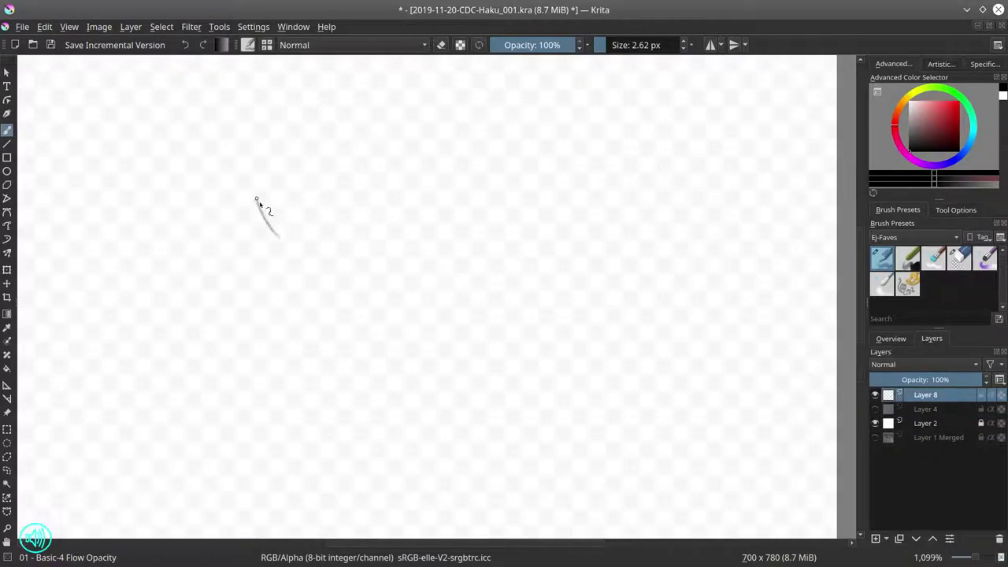
drag(256, 200, 338, 252)
mouse_move(337, 209)
mouse_down()
mouse_move(399, 275)
mouse_move(405, 251)
mouse_move(533, 216)
mouse_up()
mouse_move(402, 225)
mouse_down()
mouse_move(551, 210)
mouse_move(432, 217)
mouse_up()
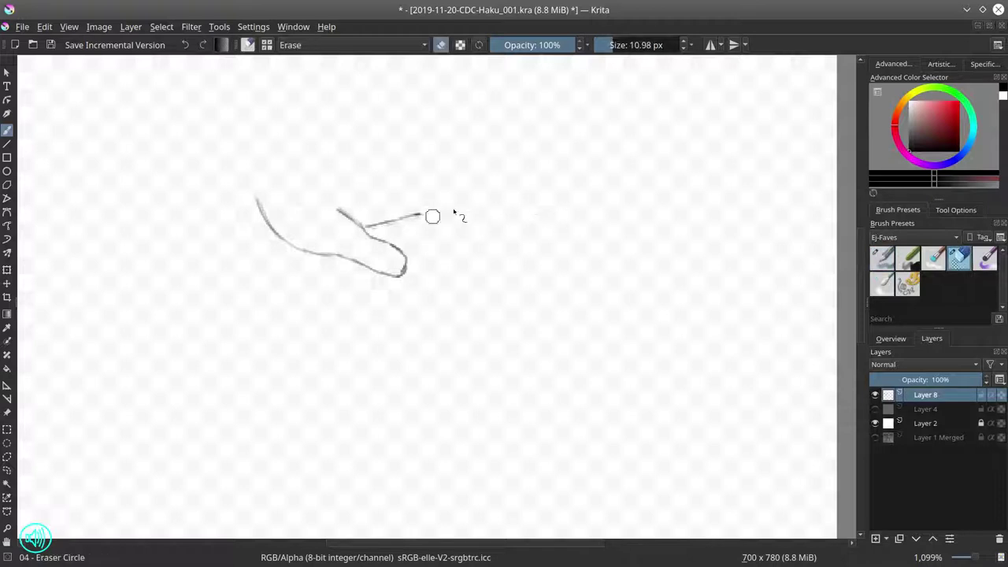
key(slash)
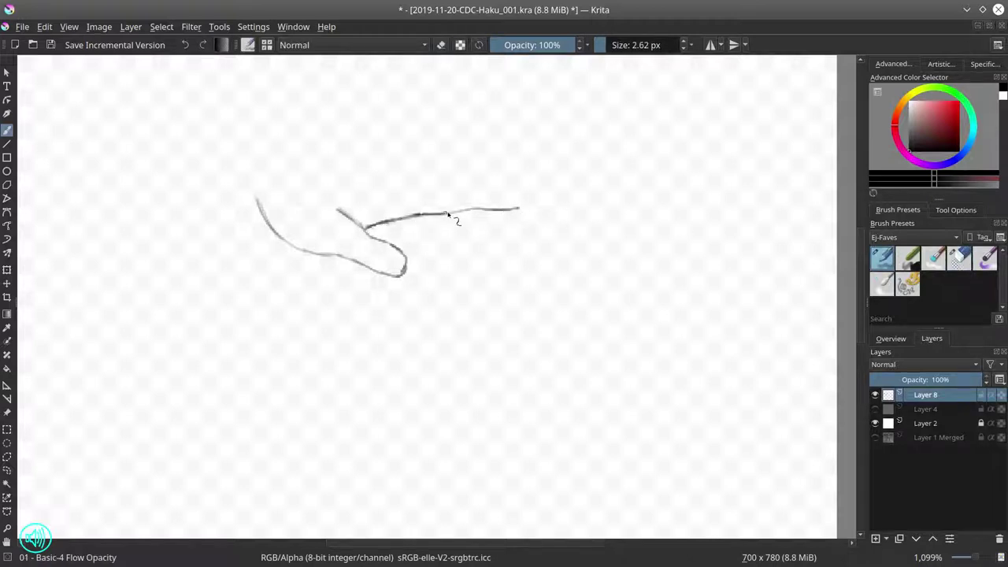
mouse_move(421, 178)
mouse_down()
mouse_move(505, 180)
mouse_move(535, 206)
mouse_up()
Step: Add the back of the hand and spread fingers, erasing a stray line
key(slash)
key(slash)
drag(436, 170, 290, 130)
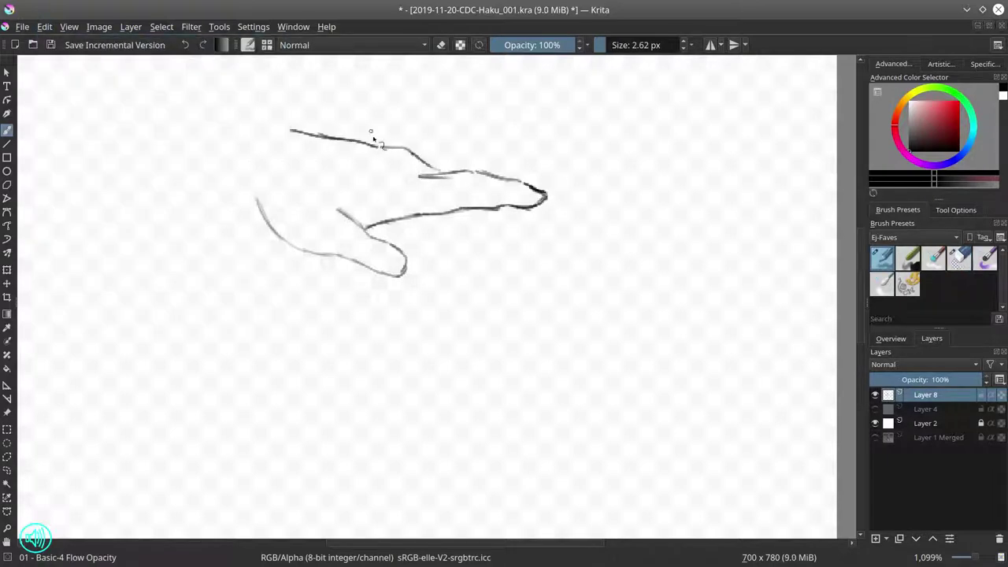
mouse_move(511, 229)
mouse_down()
mouse_move(519, 242)
mouse_move(458, 219)
mouse_up()
drag(398, 219, 450, 284)
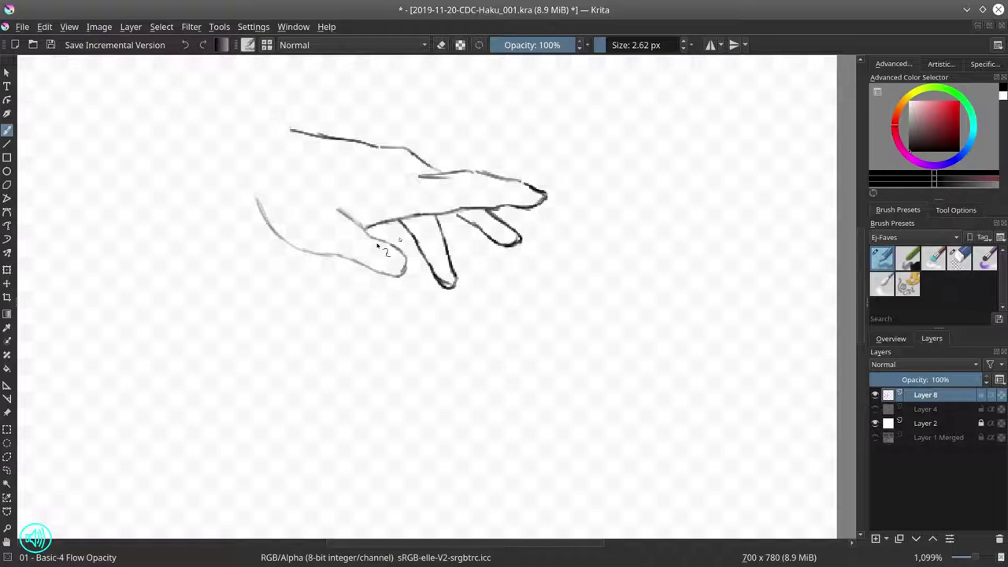
drag(384, 237, 370, 276)
key(/)
key(/)
mouse_move(422, 174)
mouse_down()
mouse_move(457, 176)
mouse_move(416, 181)
mouse_move(542, 189)
mouse_up()
key(/)
key(/)
key(/)
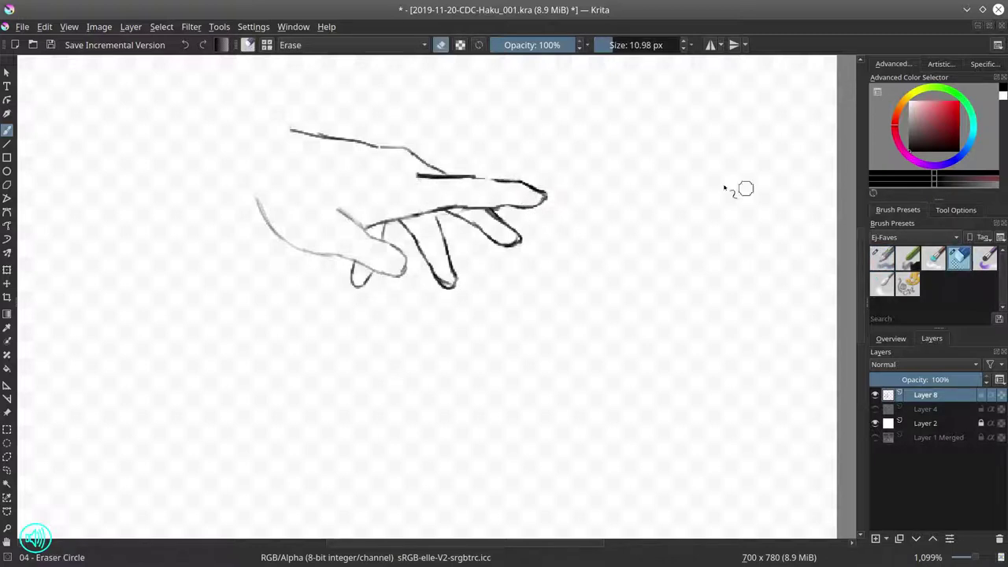
key([)
key([)
key([)
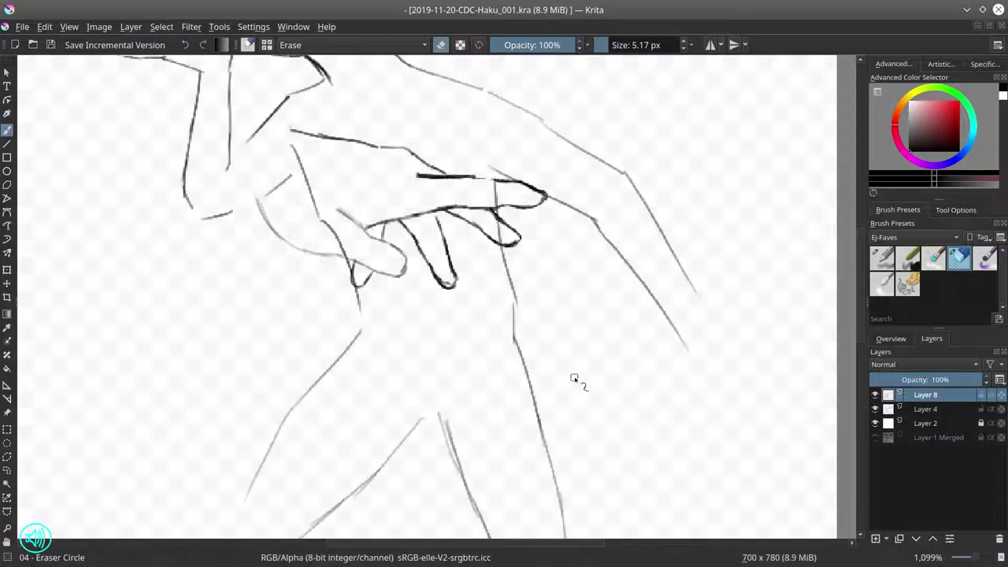
Step: Shrink, move and rotate the hand onto the outstretched arm and apply the transform
key(ctrl+t)
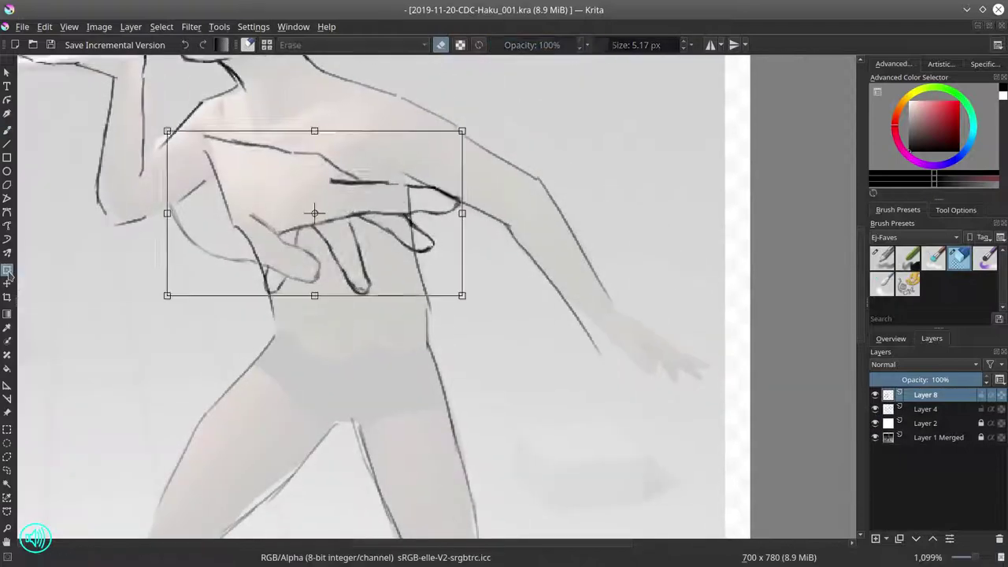
drag(308, 213, 706, 399)
drag(598, 319, 610, 338)
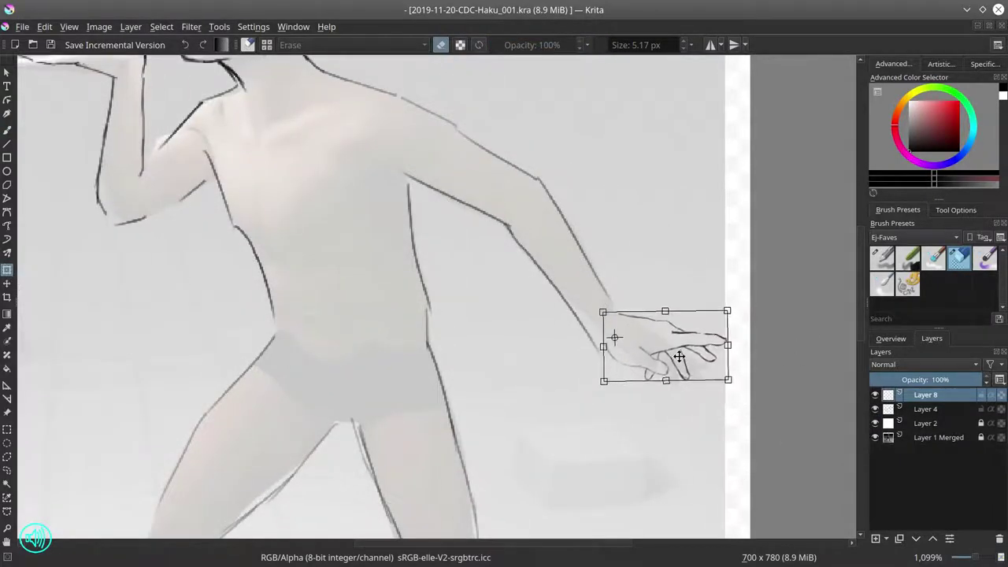
key(Return)
Step: Save, show the painted reference and merge the hand into Layer 4
click(925, 409)
key(b)
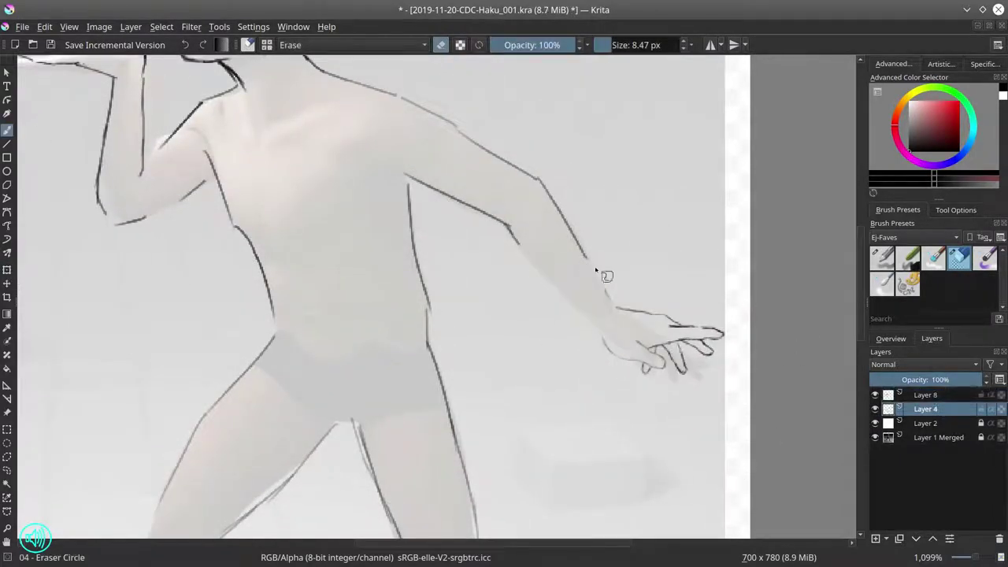
key(/)
key(/)
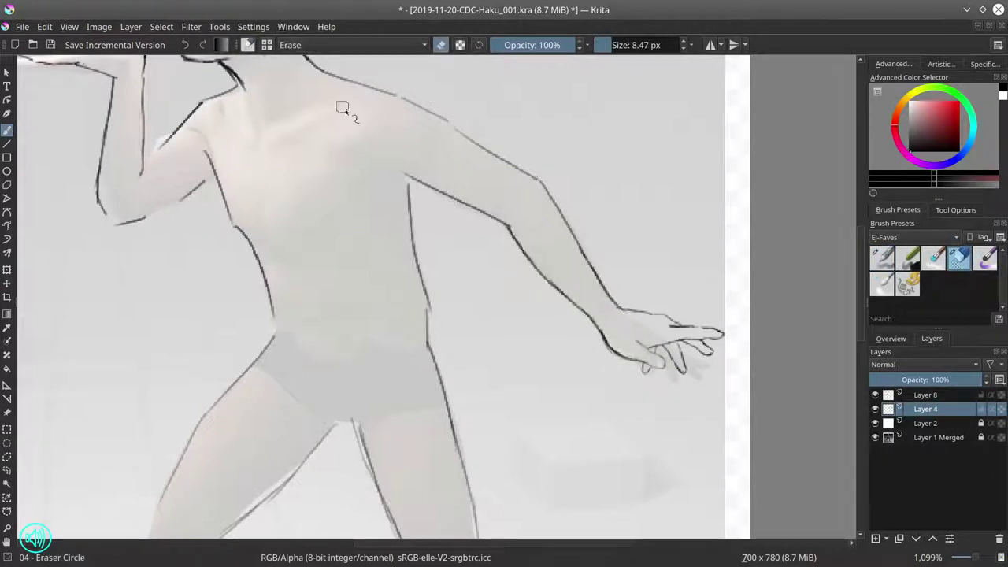
scroll(646, 313, down, 3)
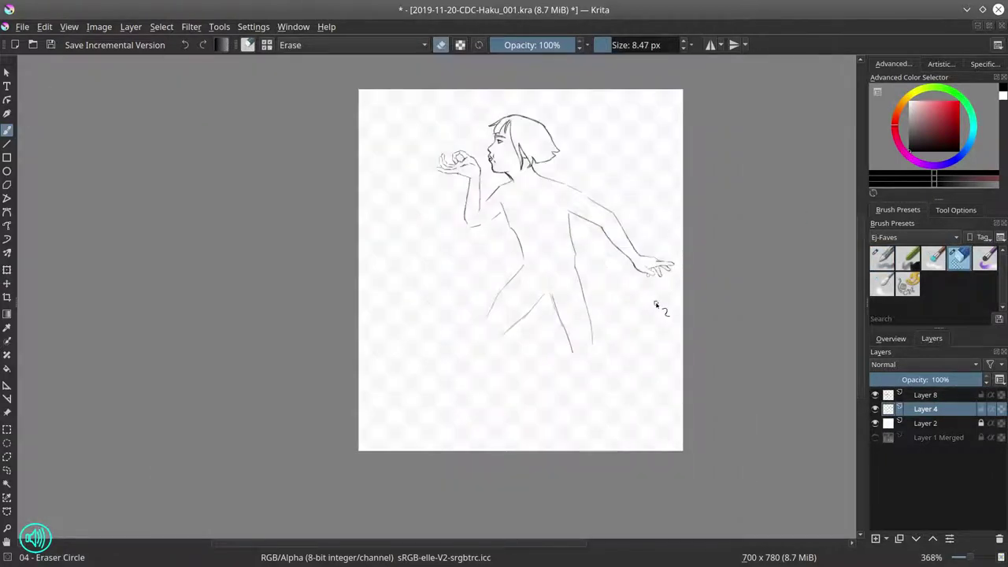
click(50, 45)
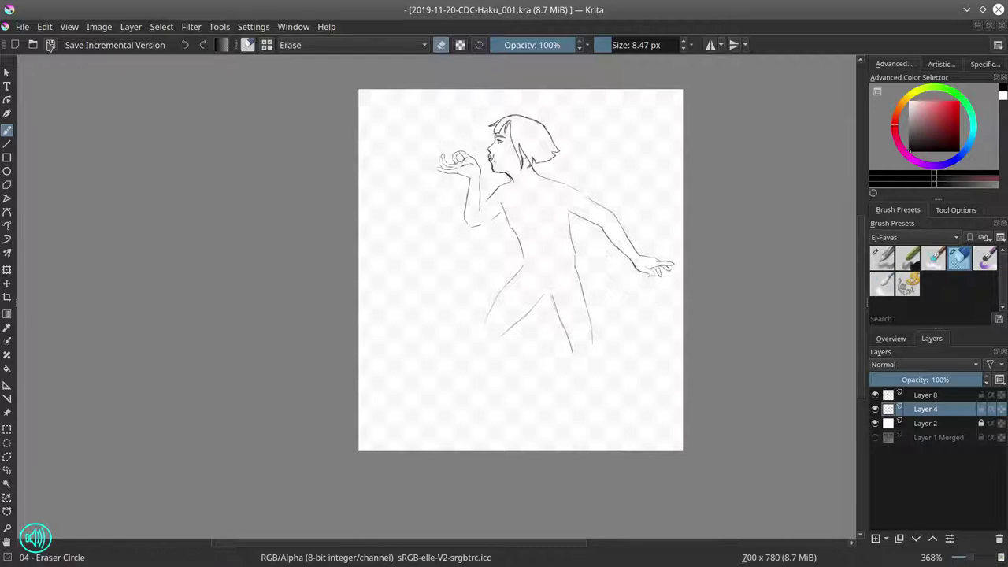
click(876, 438)
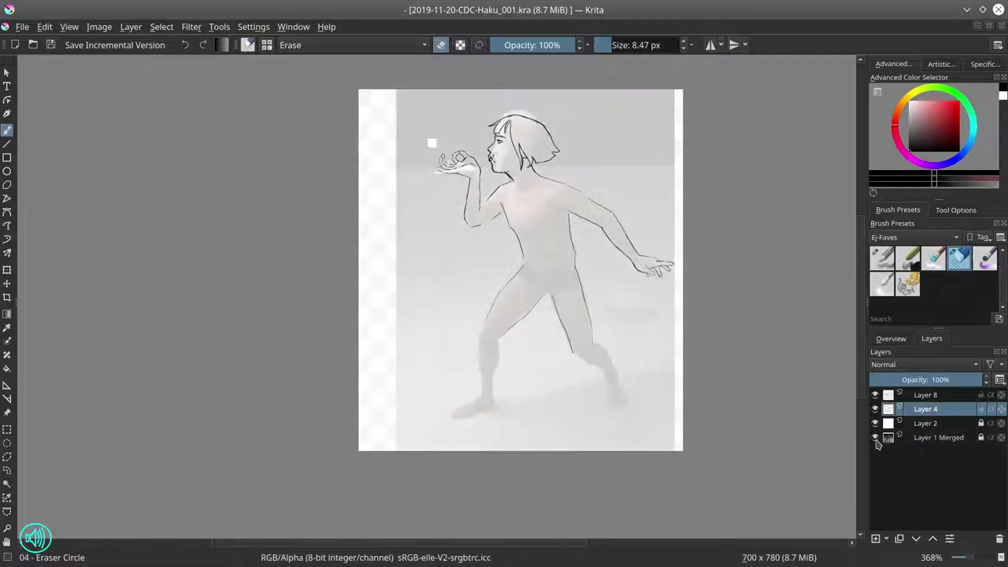
key(/)
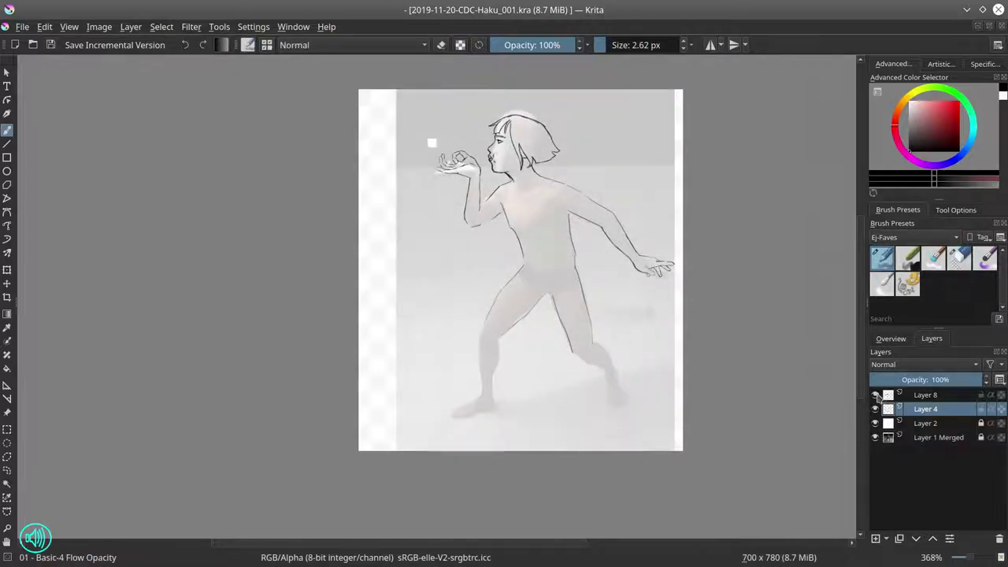
key(shift+Delete)
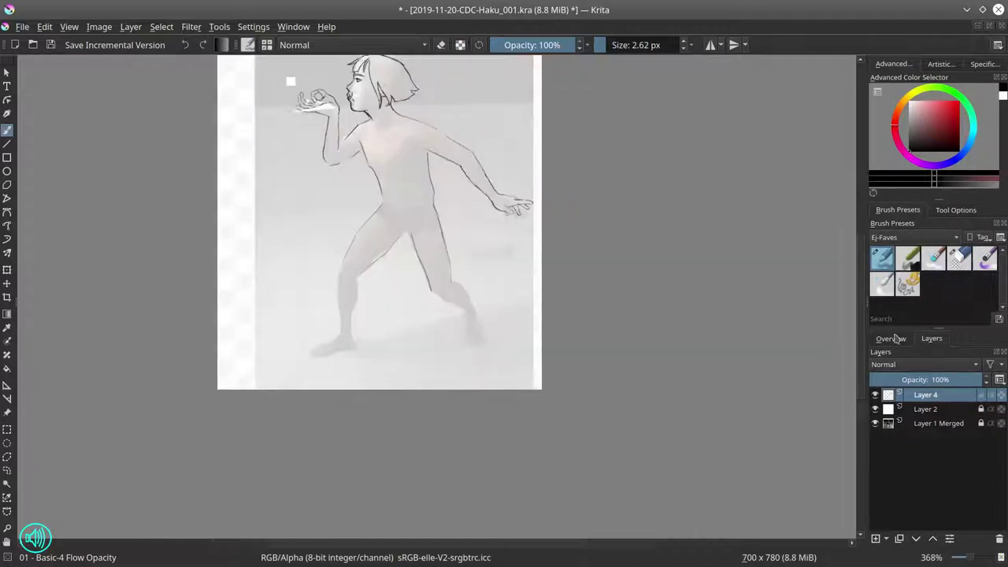
Step: Draw the back leg's calf and lower-leg front edge, then erase those strokes
click(891, 338)
mouse_move(400, 223)
mouse_down()
mouse_move(427, 282)
mouse_move(468, 250)
mouse_up()
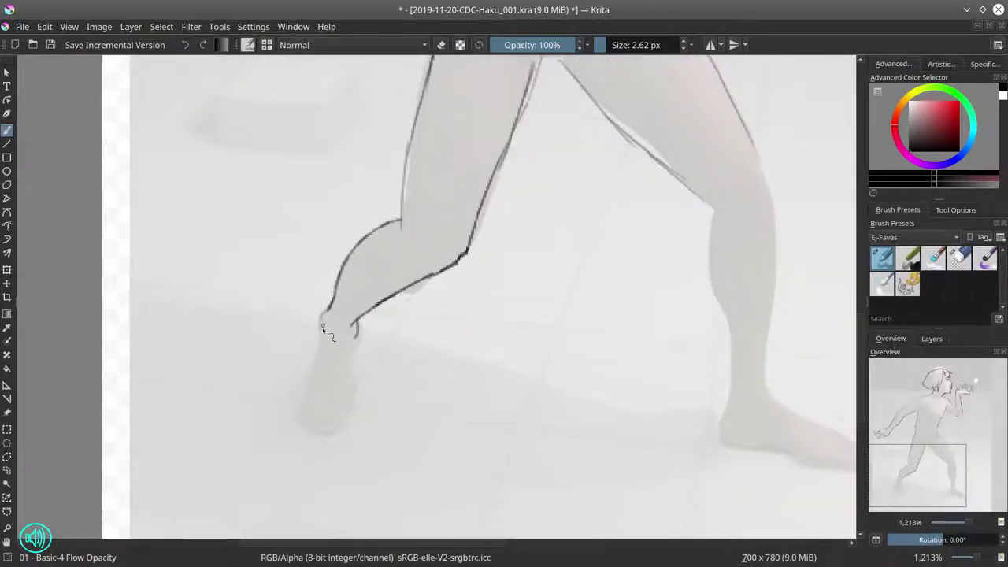
key(/)
key(/)
drag(355, 332, 348, 416)
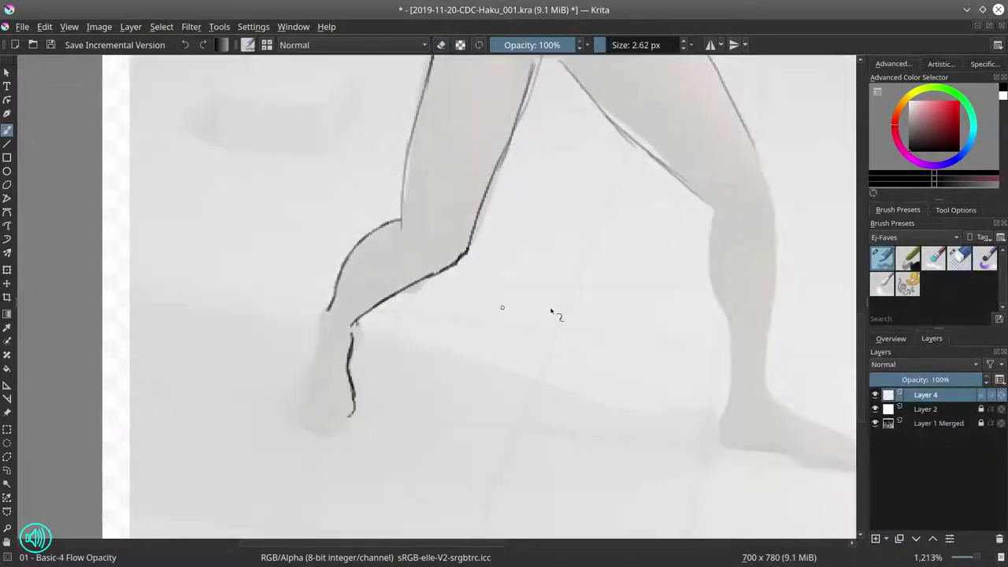
key(/)
key(/)
drag(356, 329, 349, 415)
drag(331, 296, 293, 397)
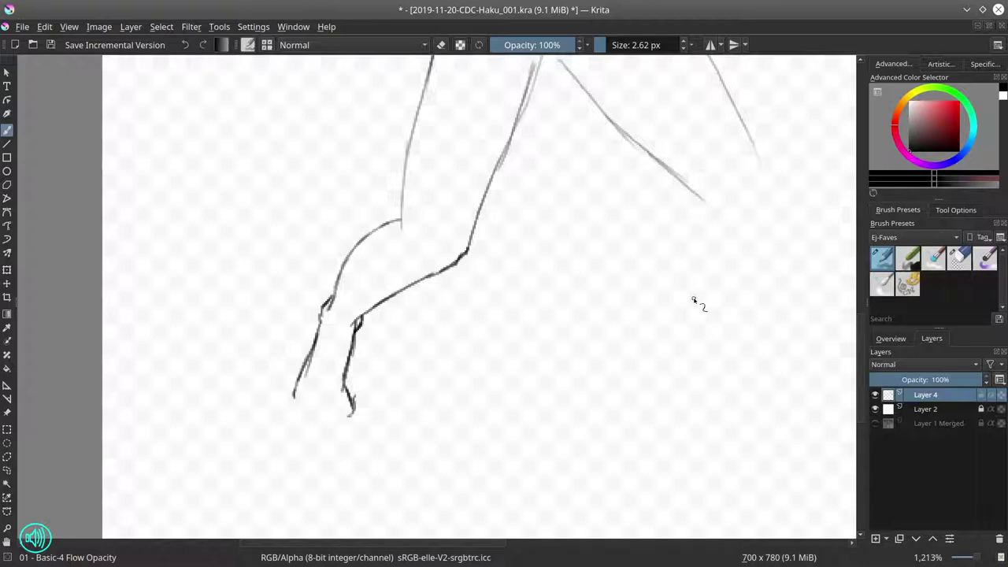
key(/)
drag(331, 298, 349, 412)
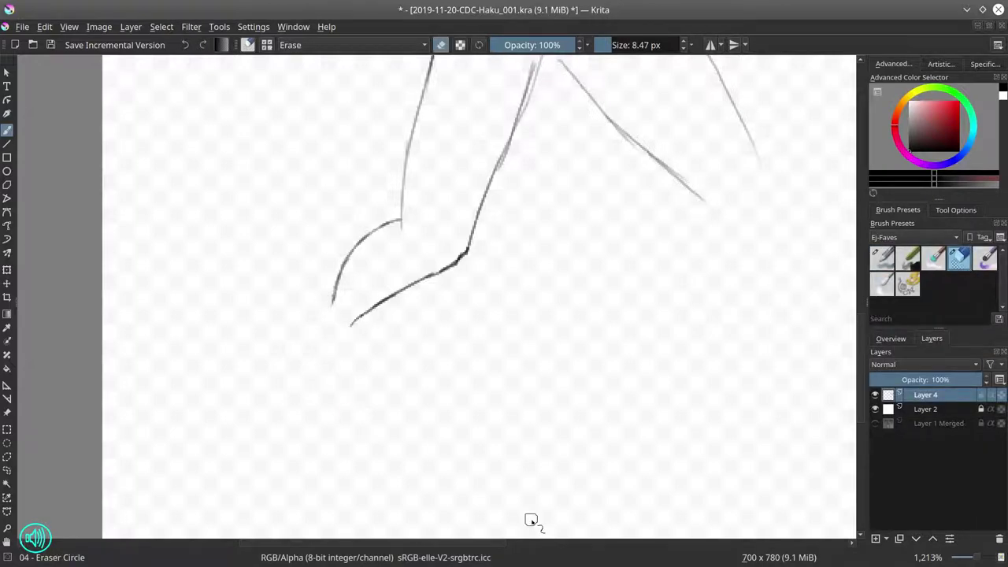
Step: Create a new Layer 9 for the foot and return to the brush
click(22, 27)
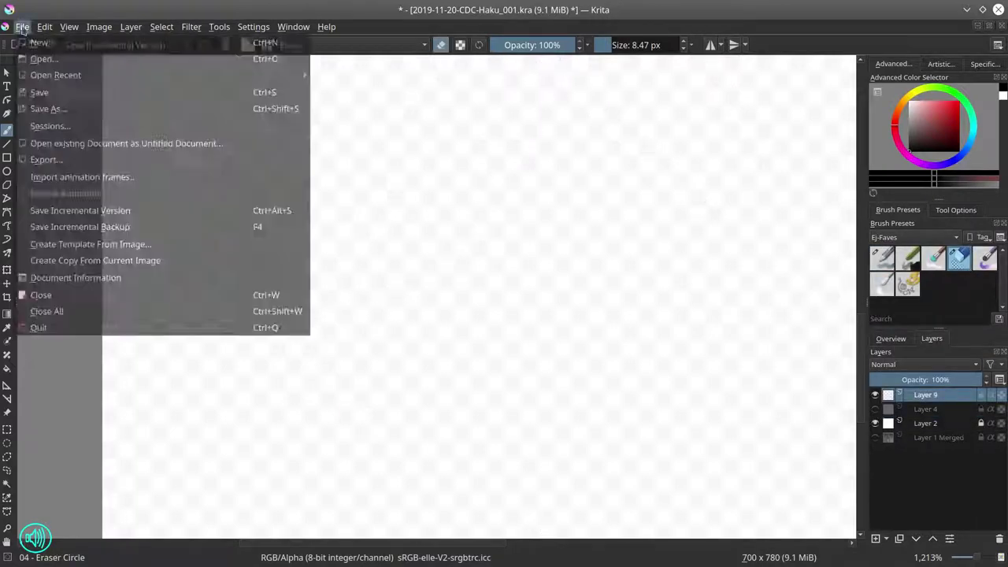
key(Escape)
key(/)
Step: Finish the forward foot's ankle and right side, apply its resize, and merge it into the figure lines
drag(378, 252, 403, 169)
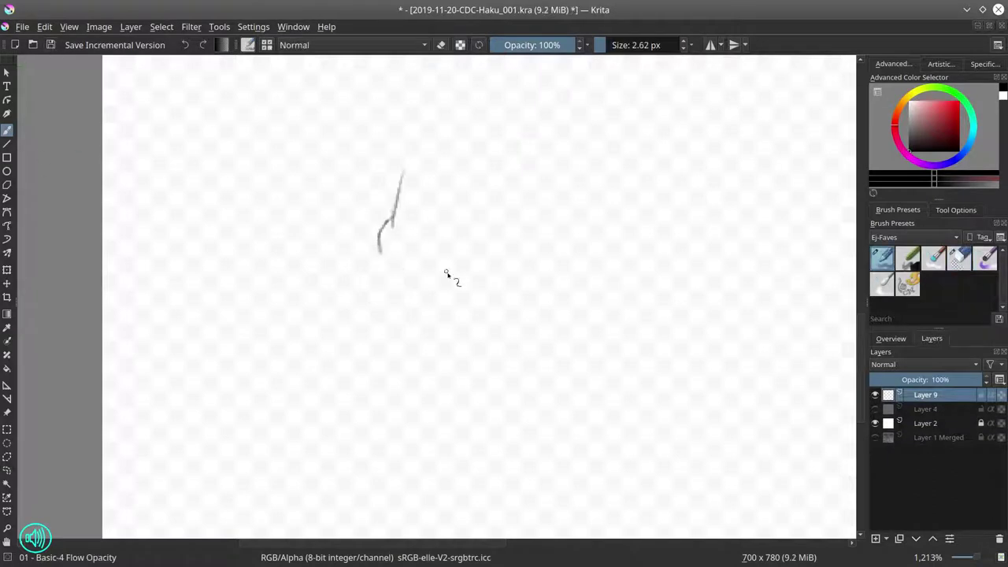
drag(438, 256, 479, 213)
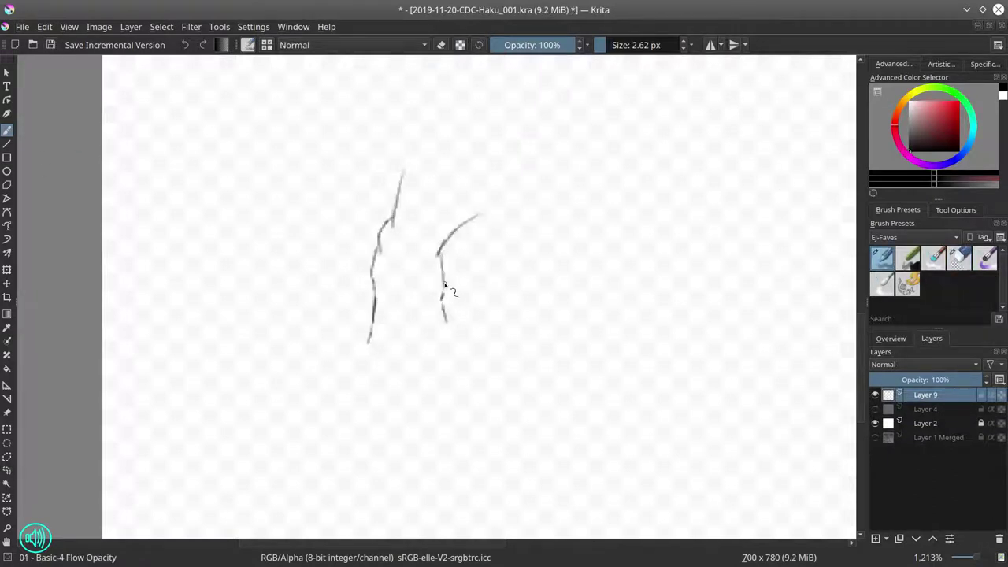
mouse_move(439, 256)
mouse_down()
mouse_move(461, 359)
mouse_move(452, 404)
mouse_up()
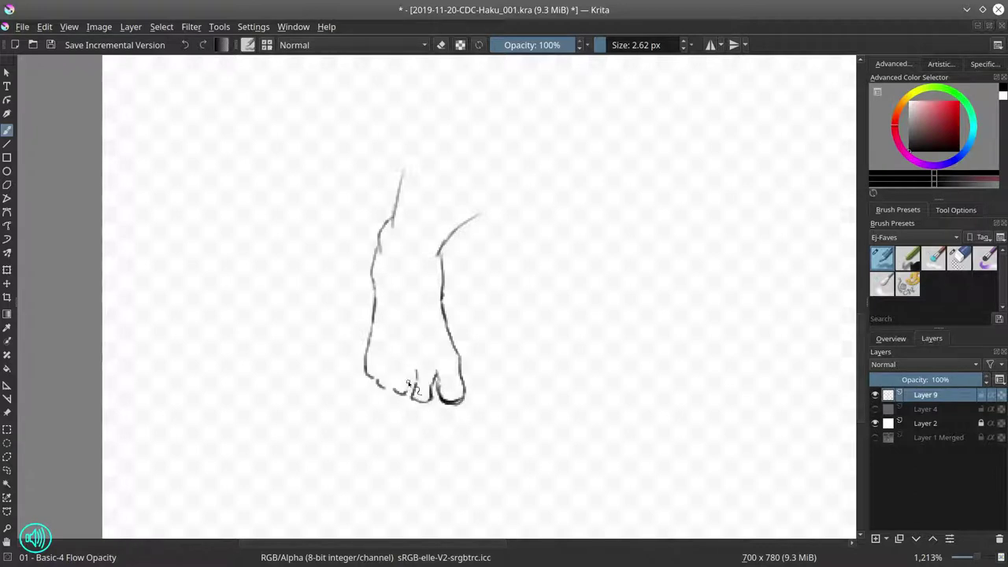
key(/)
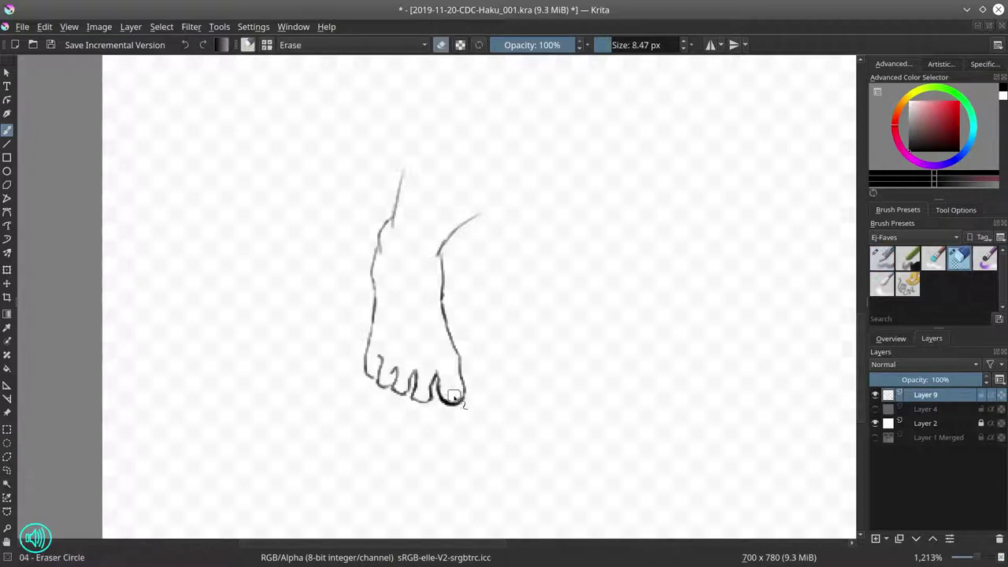
drag(462, 394, 446, 400)
key(/)
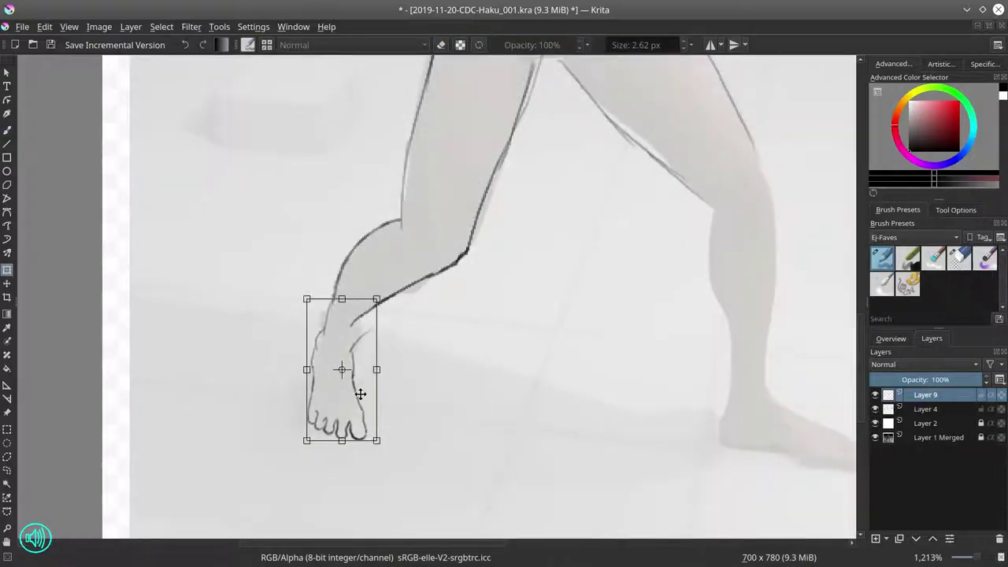
key(Return)
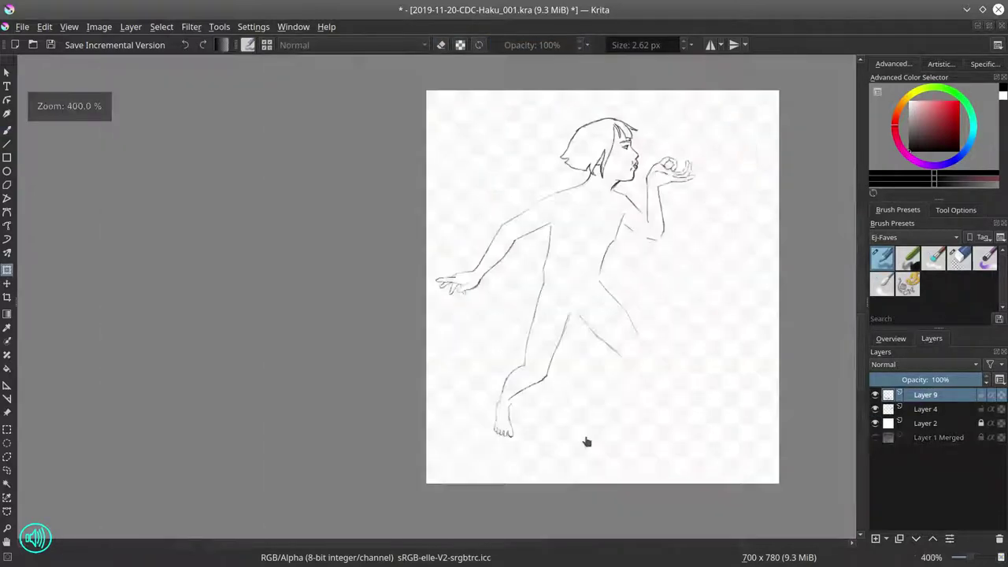
key(minus)
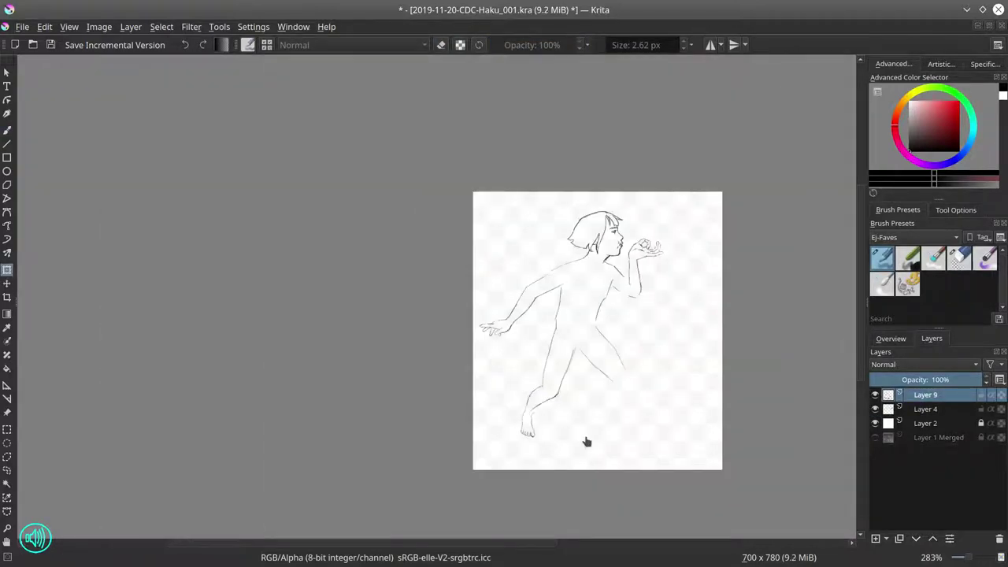
key(shift+Delete)
click(878, 425)
Step: Ink the back foot outline, then erase part of it with an enlarged eraser
click(7, 131)
scroll(524, 414, up, 10)
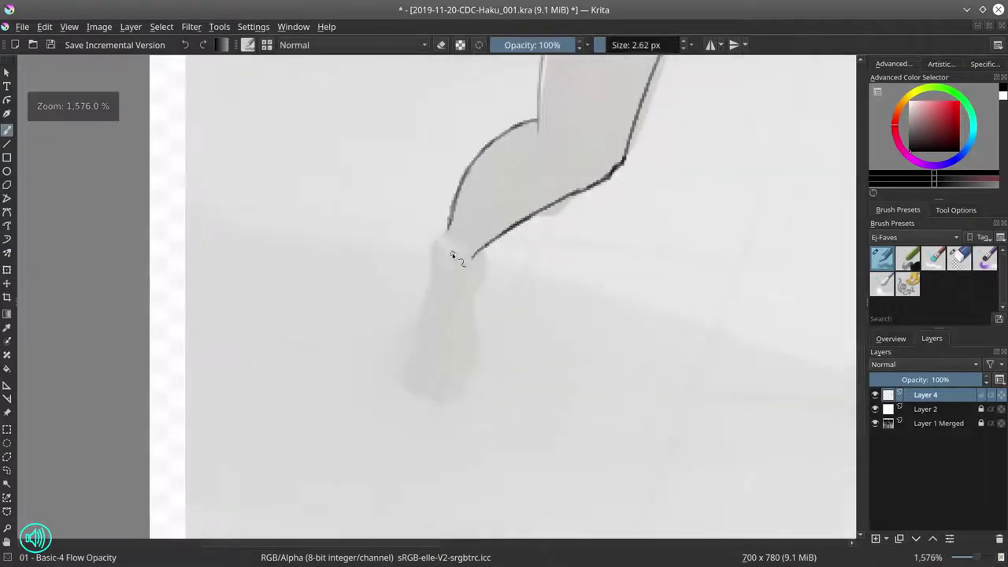
drag(460, 222, 425, 309)
drag(567, 192, 551, 200)
drag(425, 303, 485, 279)
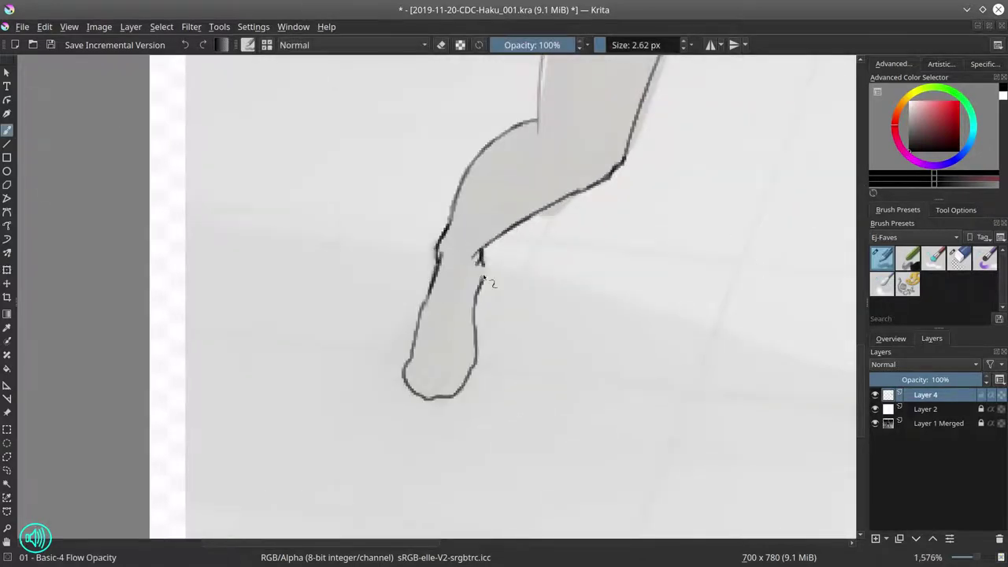
scroll(486, 279, down, 7)
key(slash)
key(bracketright)
mouse_move(493, 406)
mouse_down()
mouse_move(471, 398)
mouse_move(458, 418)
mouse_up()
click(875, 424)
key(slash)
Step: Trace the front leg's calf and shin down to the foot and toes
scroll(676, 423, up, 5)
drag(471, 211, 476, 311)
drag(520, 318, 520, 367)
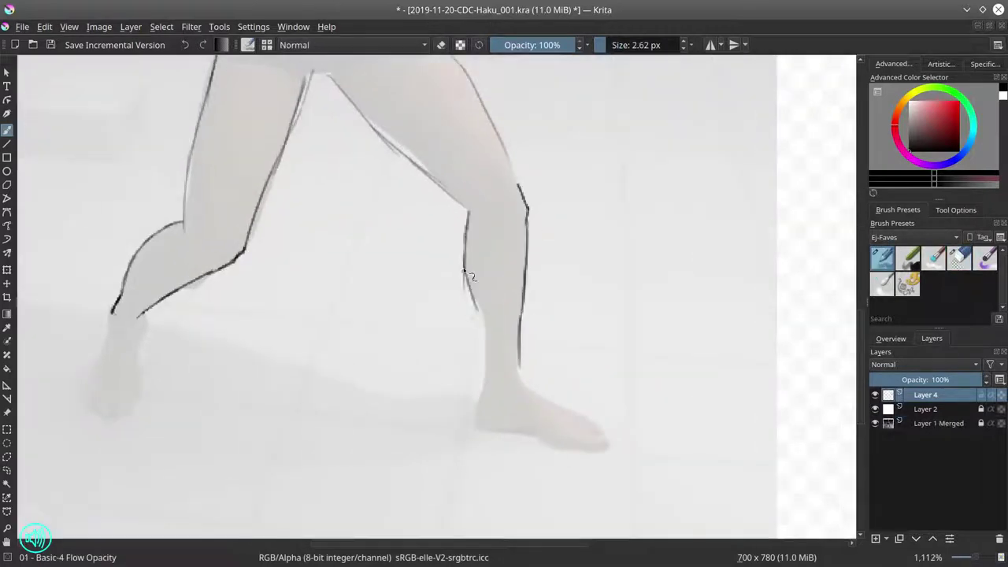
mouse_move(469, 269)
mouse_down()
mouse_move(483, 391)
mouse_move(549, 444)
mouse_move(606, 447)
mouse_up()
drag(583, 422, 606, 441)
drag(519, 367, 589, 419)
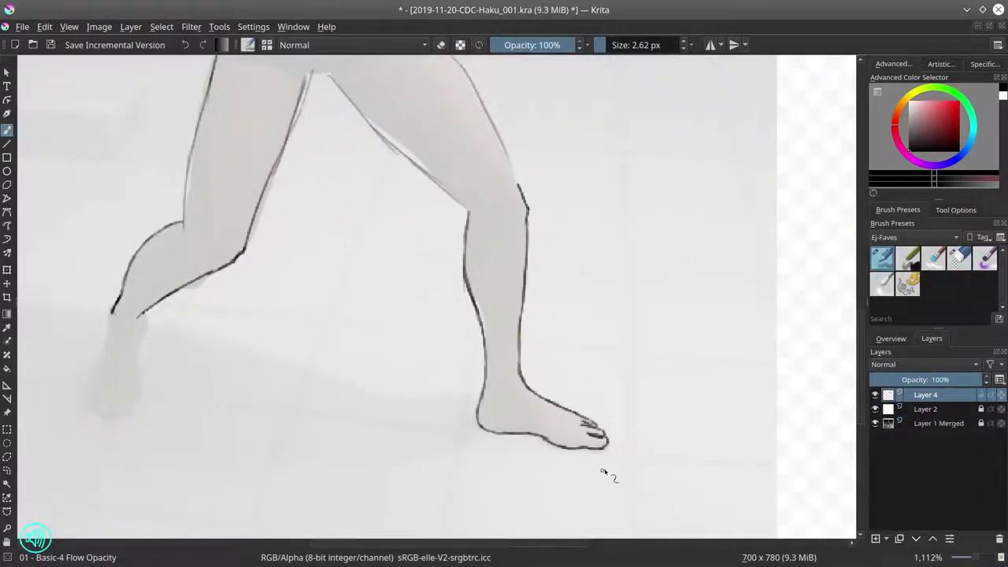
Step: Erase the stray thigh lines and retrace the thigh
key(slash)
mouse_move(438, 183)
mouse_down()
mouse_move(378, 149)
mouse_move(438, 183)
mouse_up()
key(slash)
drag(315, 70, 289, 155)
click(875, 424)
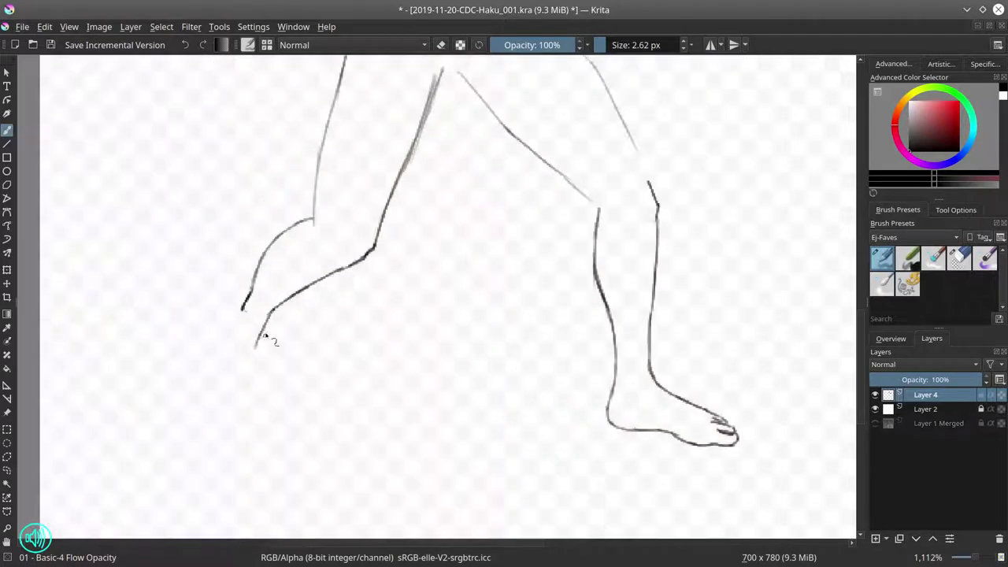
Step: Draw the back leg's shin strokes and heel line
drag(275, 307, 256, 382)
drag(251, 290, 216, 353)
drag(249, 383, 226, 403)
drag(266, 355, 250, 399)
Step: Show Layer 2 over the Layer 1 Merged reference to fade it
scroll(790, 401, down, 8)
key(slash)
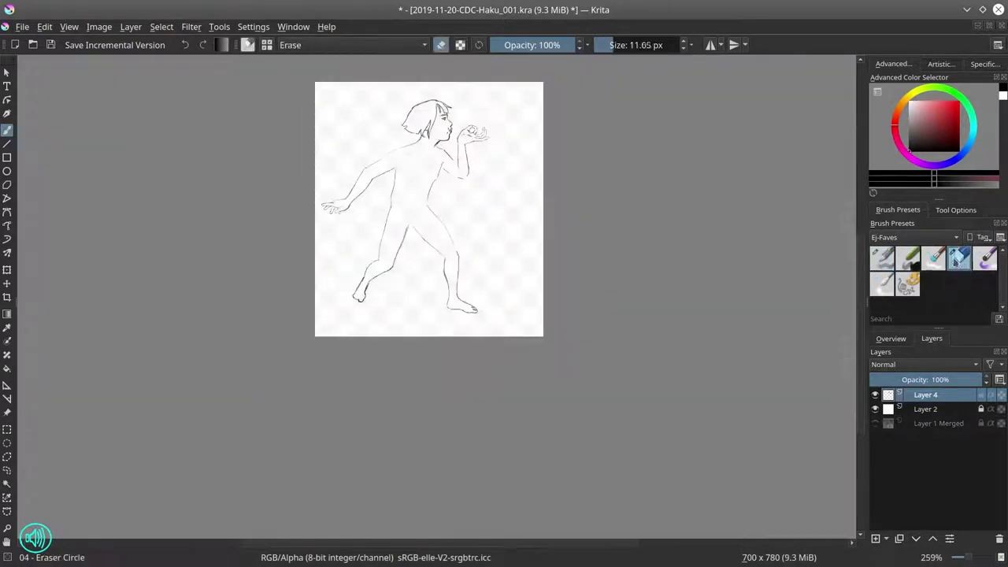
key(slash)
click(875, 409)
click(875, 424)
click(875, 409)
key(slash)
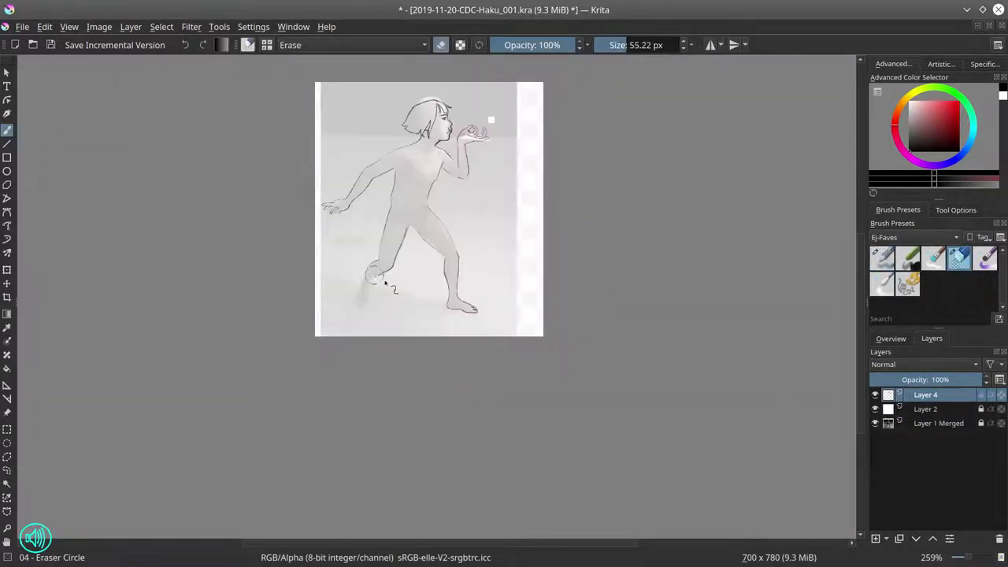
key(slash)
Step: Draw the back foot with its toes, heel and ankle
scroll(418, 272, up, 10)
mouse_move(328, 252)
mouse_down()
mouse_move(293, 385)
mouse_move(367, 363)
mouse_up()
mouse_move(375, 249)
mouse_down()
mouse_move(368, 362)
mouse_move(370, 321)
mouse_up()
click(875, 424)
scroll(508, 333, down, 5)
scroll(519, 355, up, 7)
scroll(519, 355, down, 5)
Step: Duplicate Layer 4 as a hidden backup copy
right_click(914, 394)
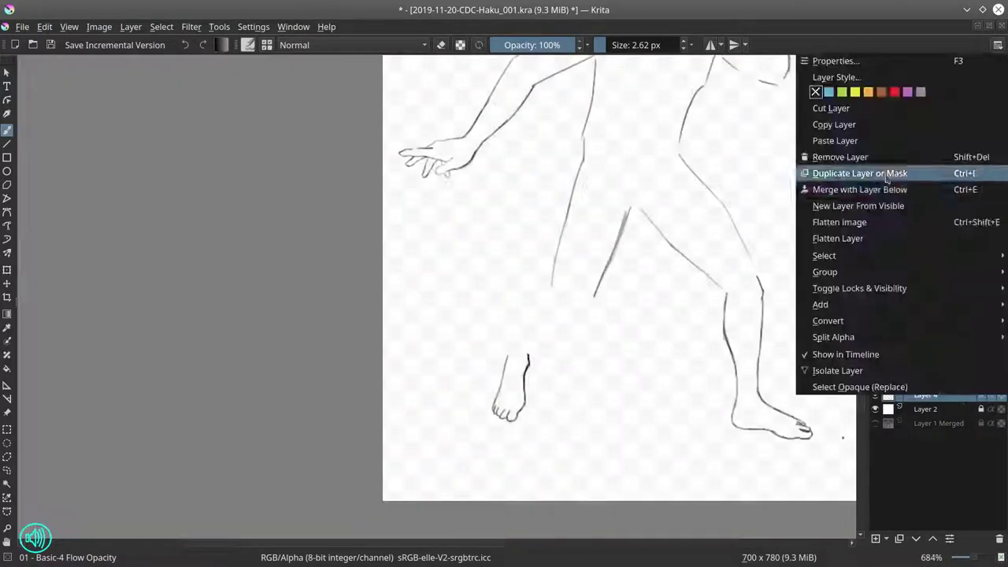
click(834, 196)
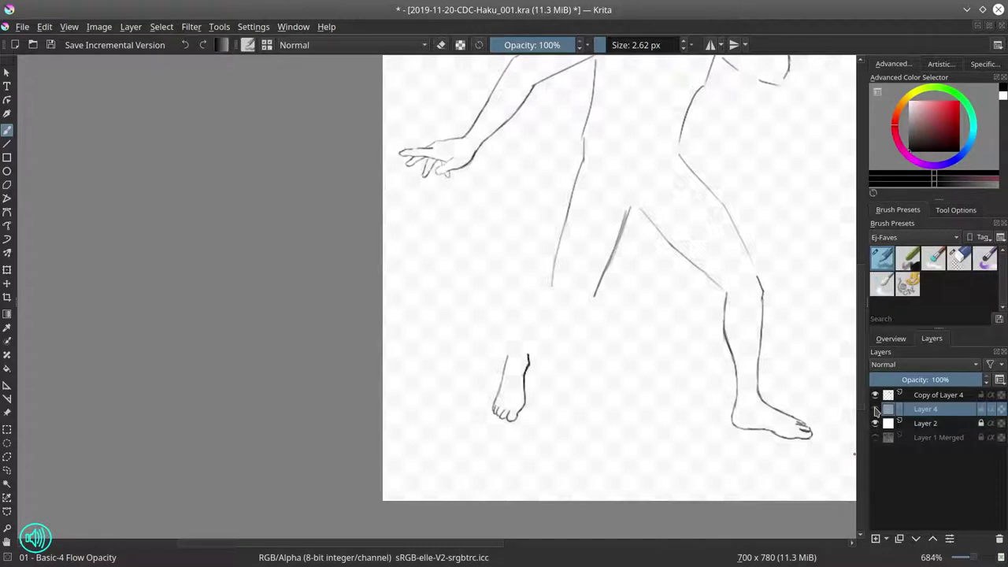
key(/)
click(875, 394)
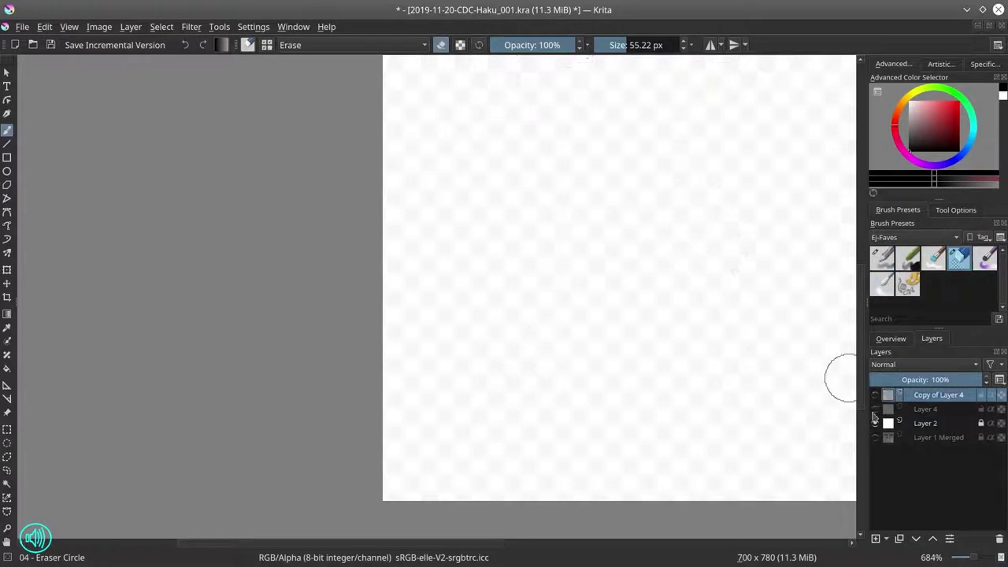
Step: Add an empty Layer 10 above Layer 4 and hide Layer 4
click(875, 409)
click(875, 539)
click(875, 422)
Step: Draw a new back foot on Layer 10 with toes and ankle contours
click(882, 258)
scroll(580, 304, up, 3)
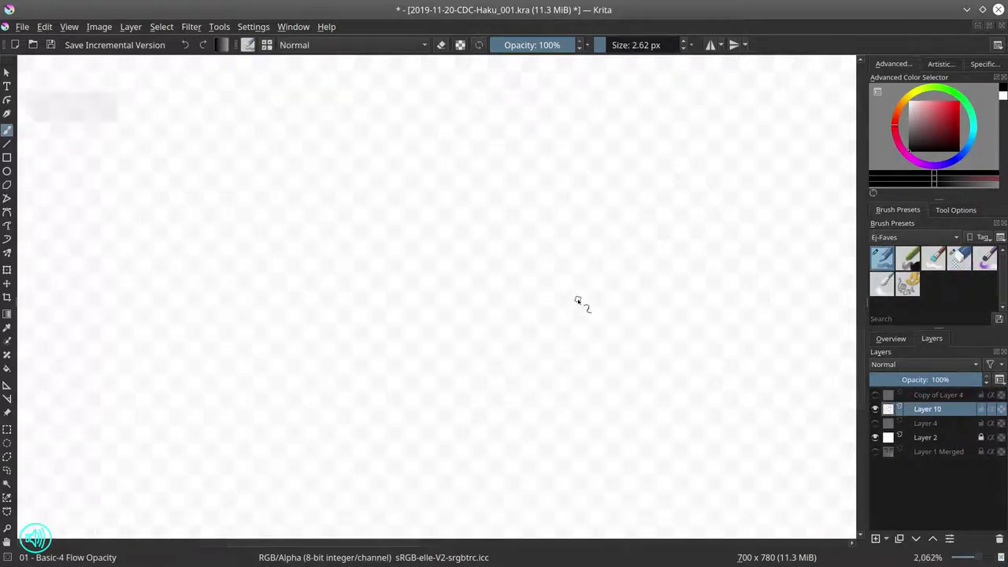
mouse_move(394, 319)
mouse_down()
mouse_move(386, 341)
mouse_move(453, 340)
mouse_up()
drag(386, 315, 367, 346)
drag(405, 319, 390, 340)
scroll(466, 342, up, 3)
drag(472, 402, 536, 263)
mouse_move(371, 360)
mouse_down()
mouse_move(363, 398)
mouse_move(394, 337)
mouse_move(350, 384)
mouse_up()
click(427, 363)
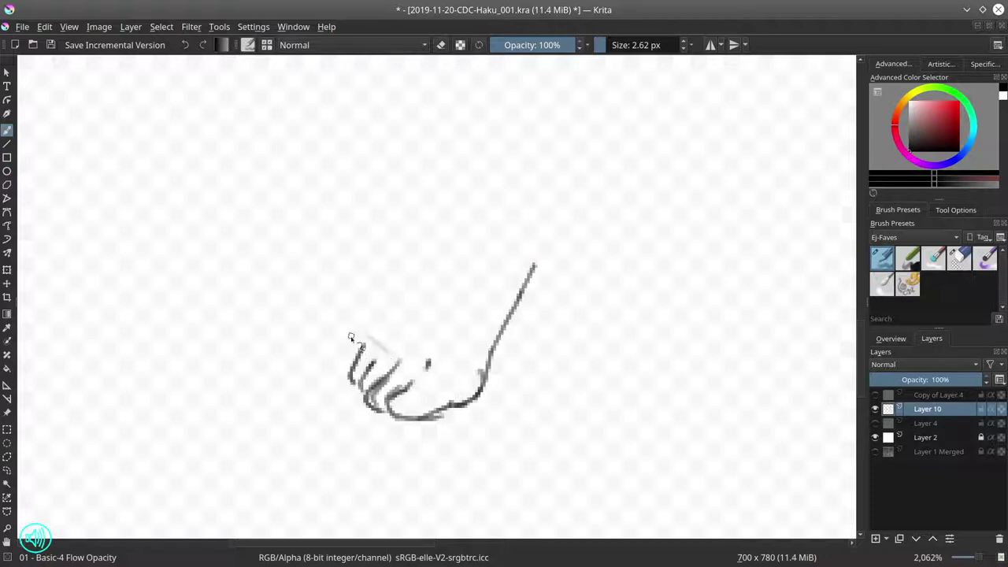
drag(360, 330, 345, 376)
drag(350, 322, 458, 181)
mouse_move(560, 173)
mouse_down()
mouse_move(570, 220)
mouse_move(535, 209)
mouse_up()
Step: Redraw the foot's right and left ankle contours, erasing the misplaced lines
key(/)
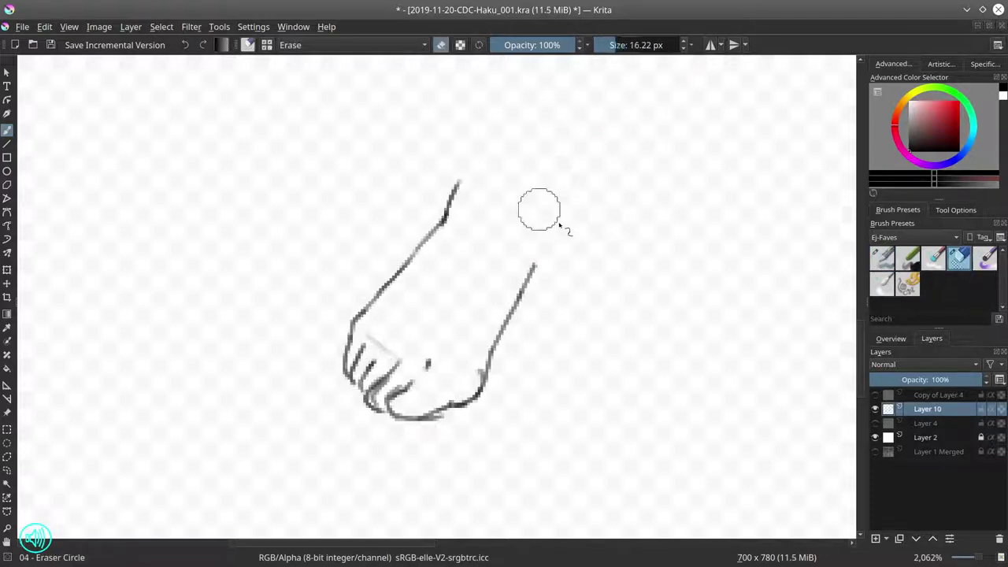
key(/)
drag(521, 286, 564, 244)
drag(581, 180, 552, 260)
drag(524, 297, 592, 126)
mouse_move(498, 113)
mouse_down()
mouse_move(402, 256)
mouse_move(346, 370)
mouse_up()
key(/)
drag(456, 175, 401, 250)
key(/)
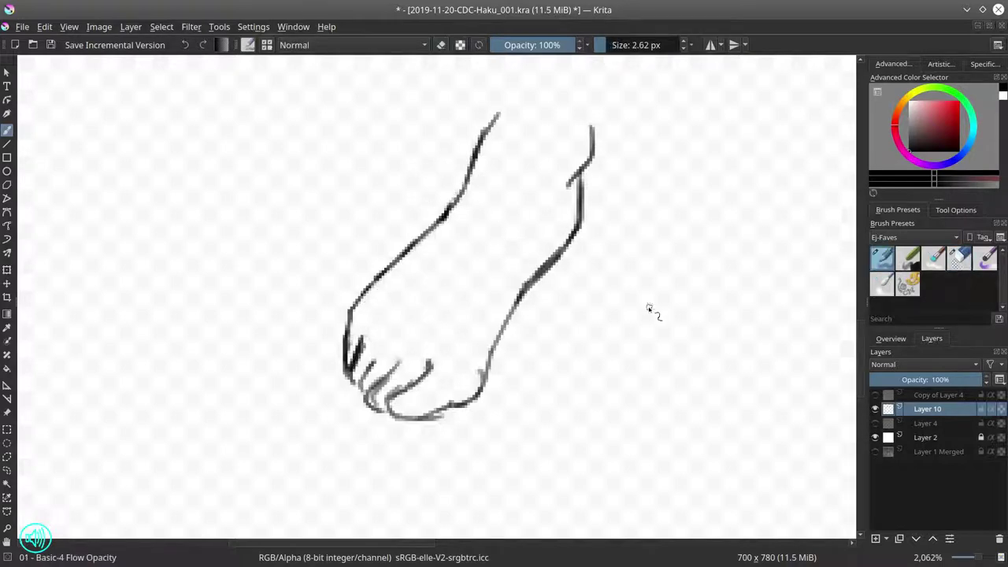
scroll(648, 311, down, 4)
Step: Shrink, rotate and move the new foot onto the rear leg with Ctrl+T
key(ctrl+t)
drag(547, 213, 458, 381)
key(Return)
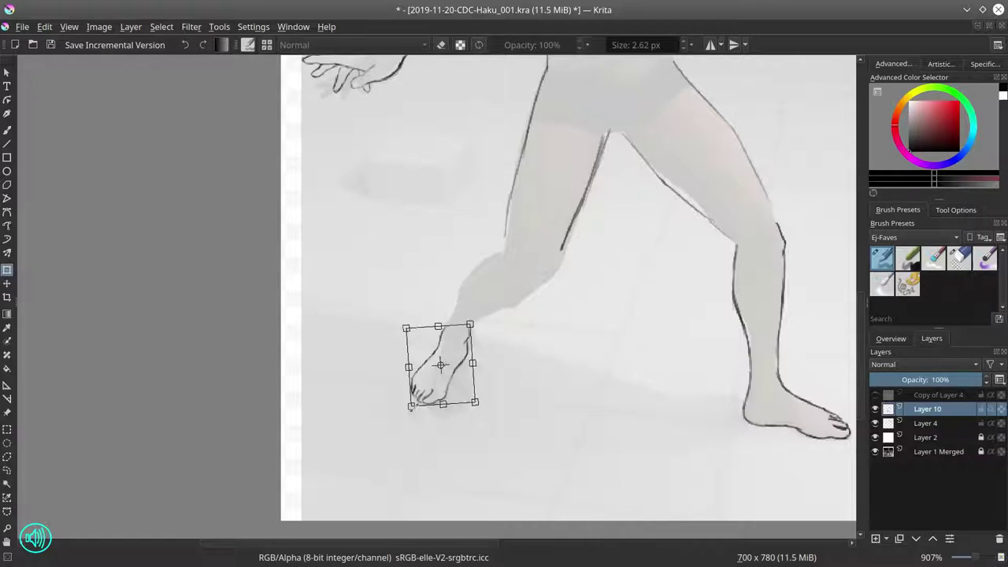
scroll(614, 425, down, 5)
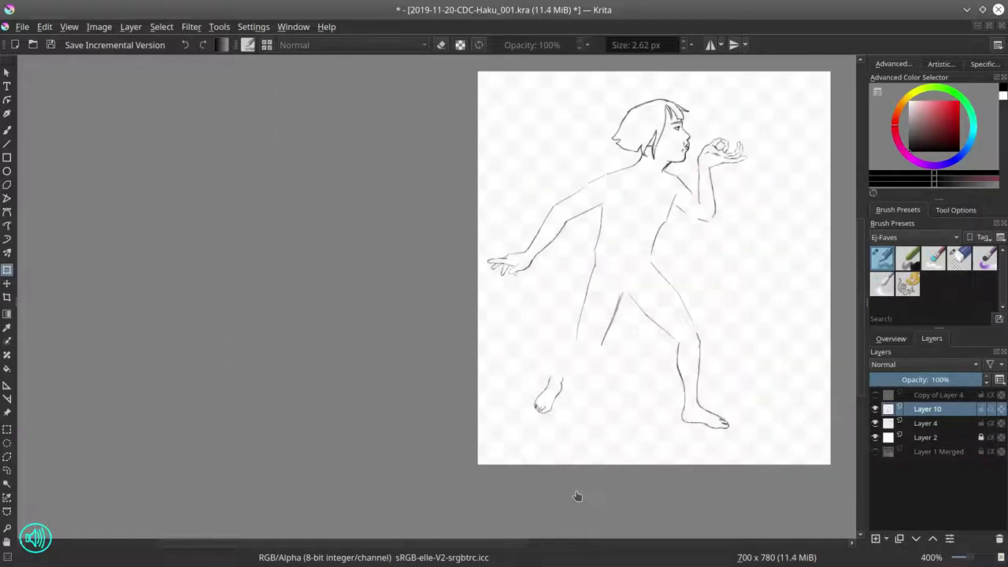
scroll(471, 378, up, 3)
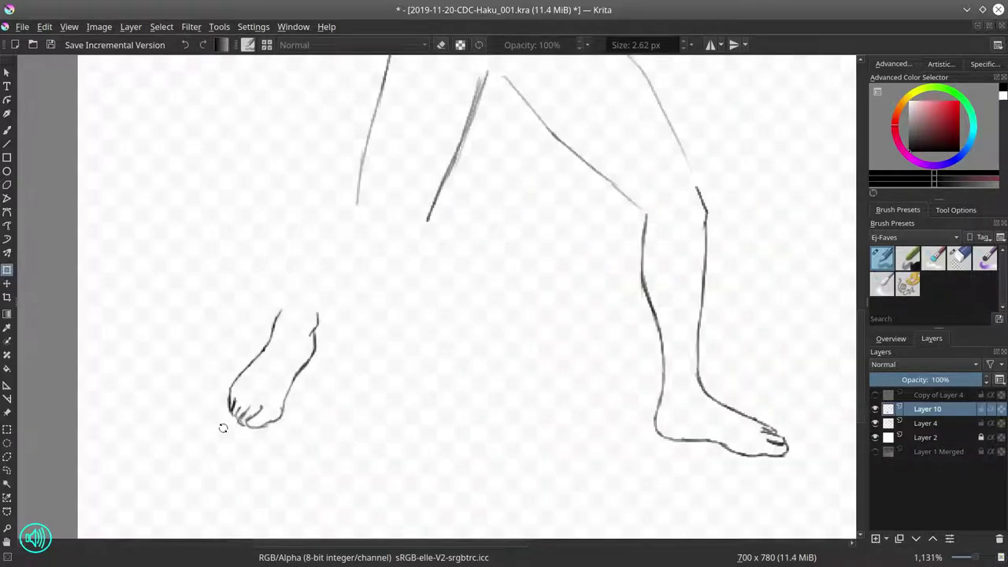
Step: On Layer 4, draw the leg line from the ankle up to the knee
key(b)
key(Page_Down)
drag(304, 323, 425, 234)
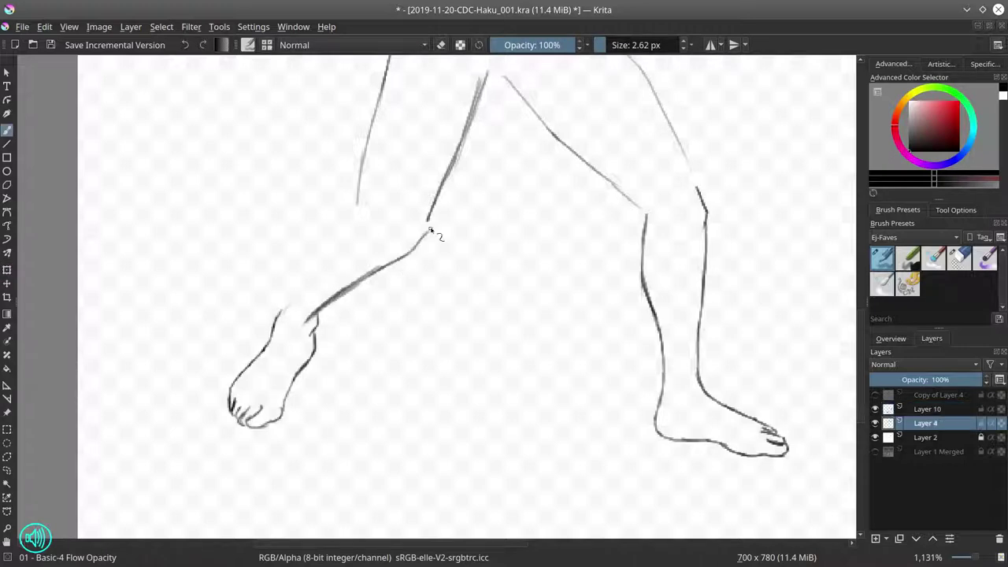
drag(352, 192, 277, 319)
drag(370, 248, 387, 252)
Step: Toggle the Layer 1 Merged reference so it ends up hidden
key(e)
scroll(520, 246, down, 5)
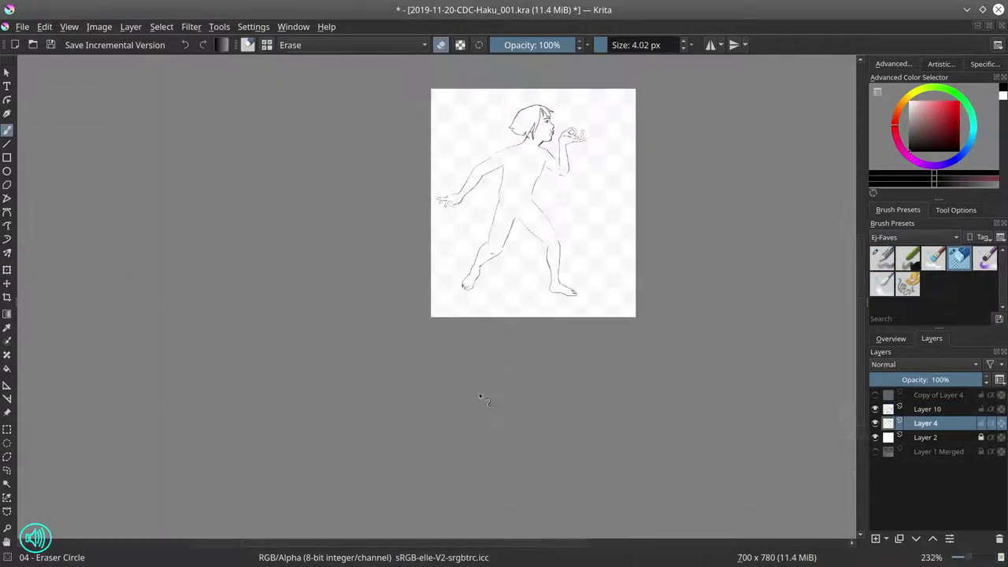
scroll(468, 365, up, 2)
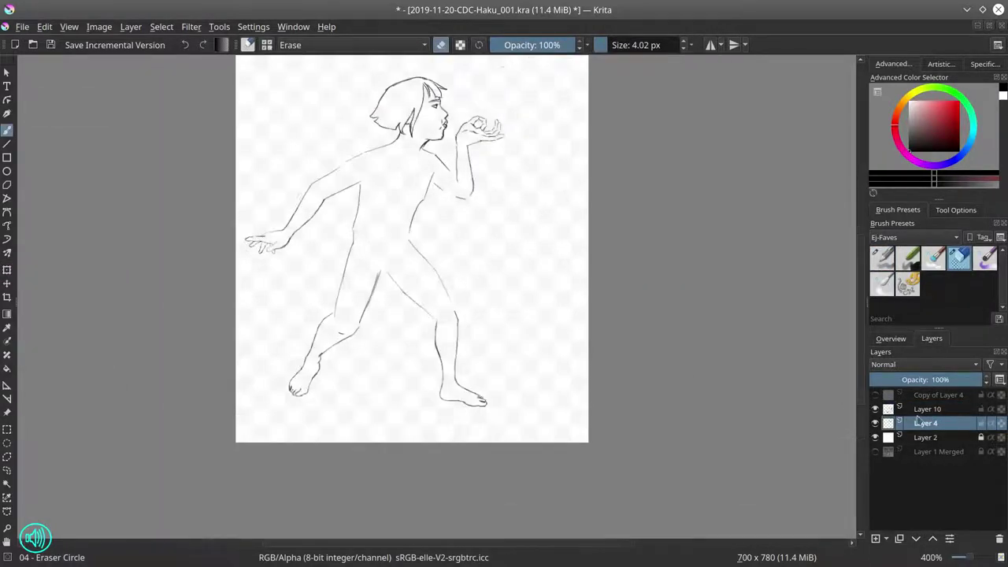
click(875, 422)
click(876, 424)
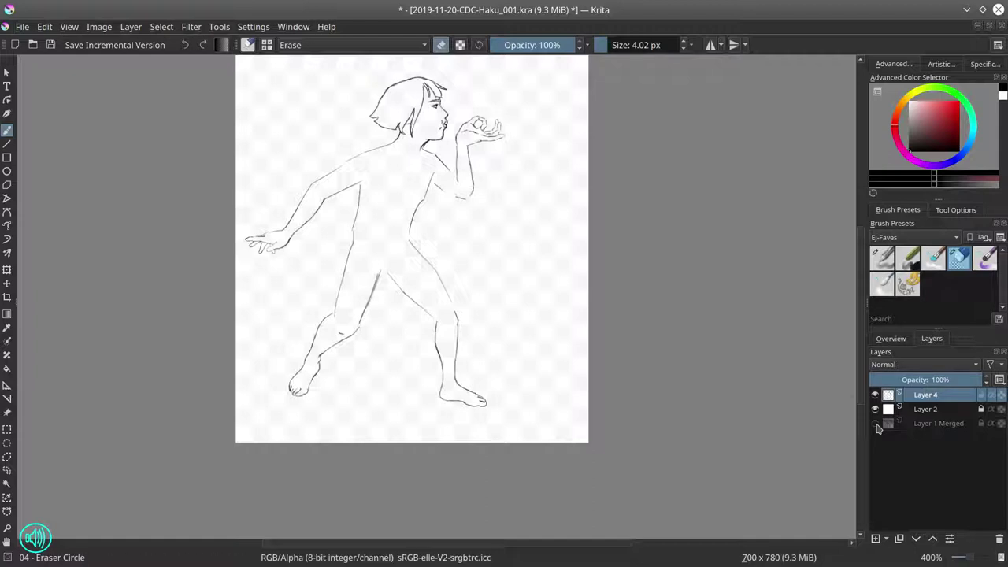
Step: Draw small leaves drifting right from the raised hand, ending with a larger leaf
scroll(490, 310, up, 5)
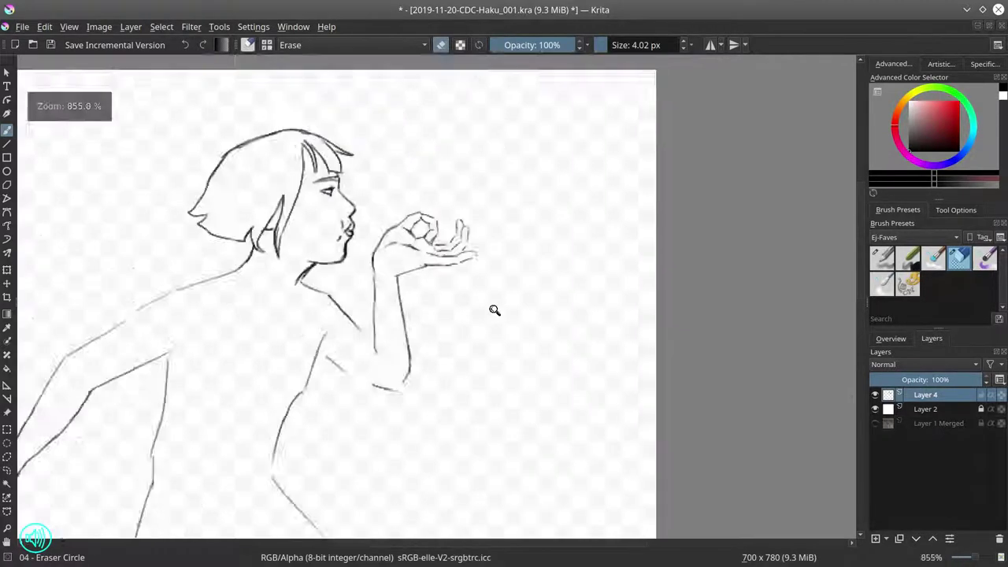
click(882, 257)
mouse_move(475, 181)
mouse_down()
mouse_move(607, 168)
mouse_move(619, 183)
mouse_up()
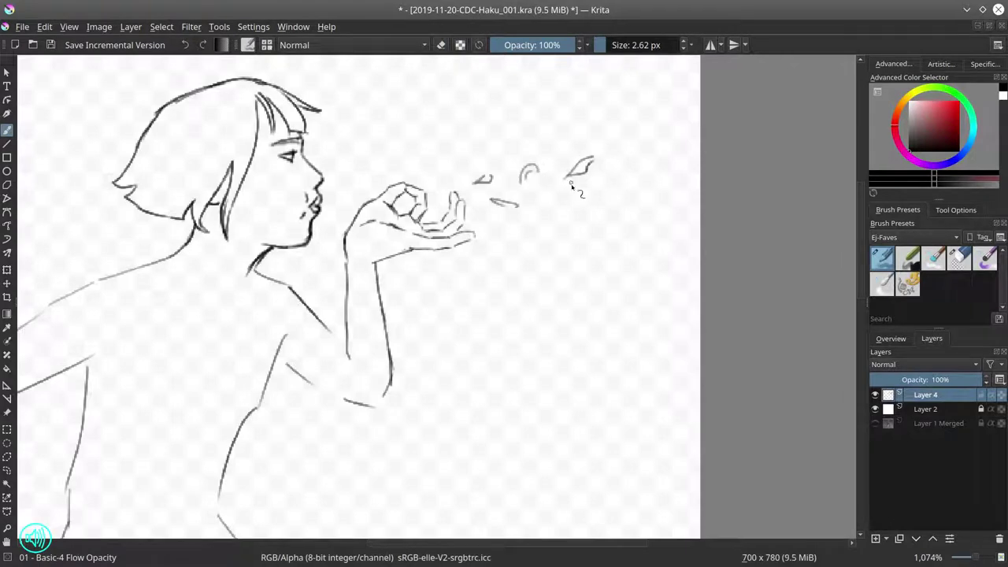
drag(675, 136, 671, 186)
drag(526, 195, 583, 197)
drag(671, 203, 621, 220)
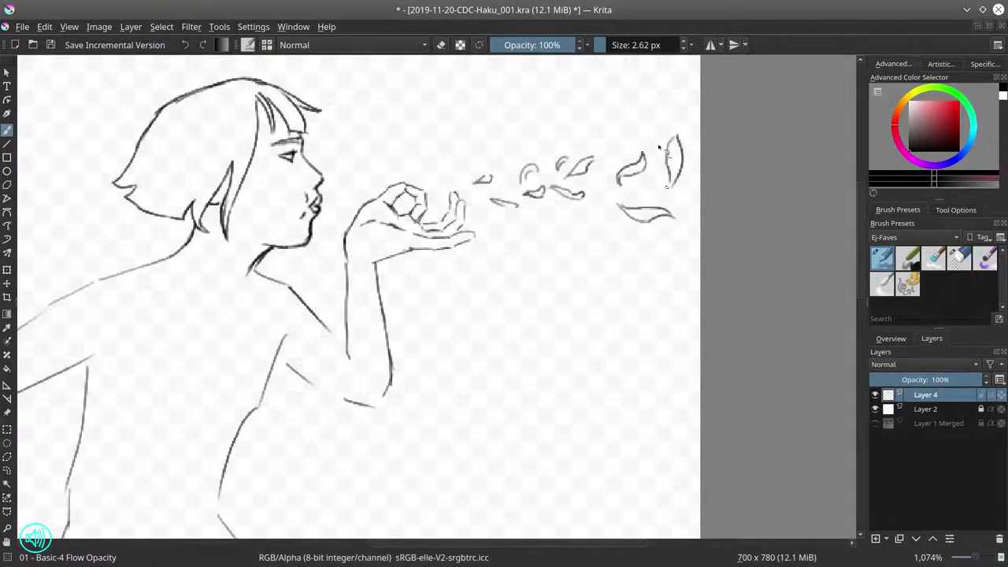
scroll(500, 322, down, 5)
Step: Duplicate Layer 4 as a body sketch copy, fade Layer 4 to 33%, and save
right_click(925, 394)
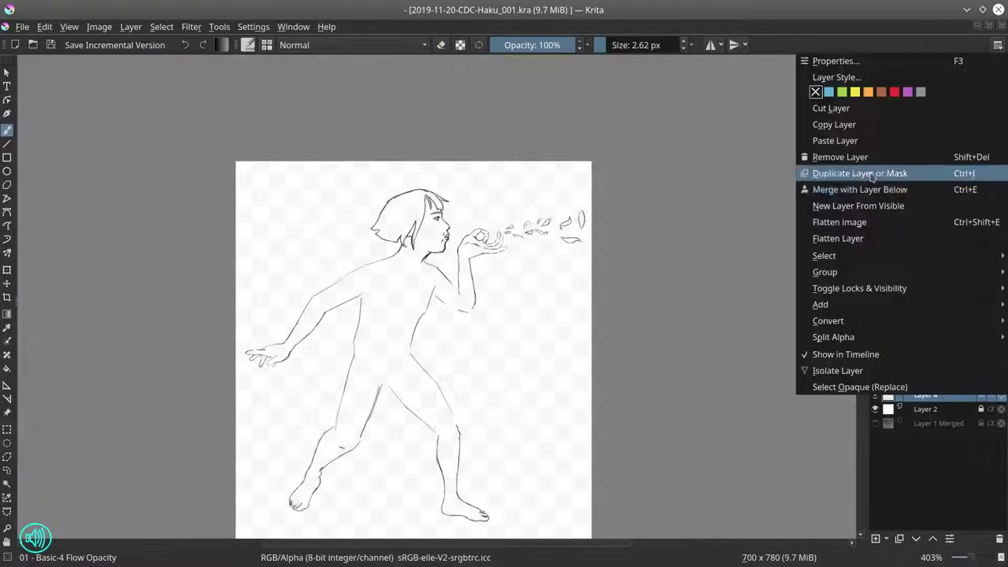
click(844, 166)
click(907, 380)
mouse_move(465, 4)
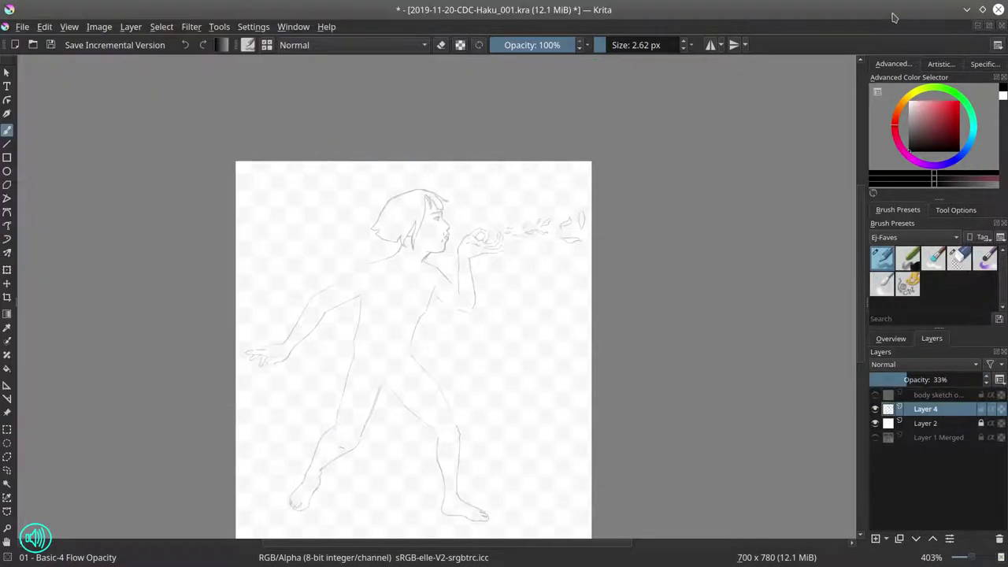
key(ctrl+s)
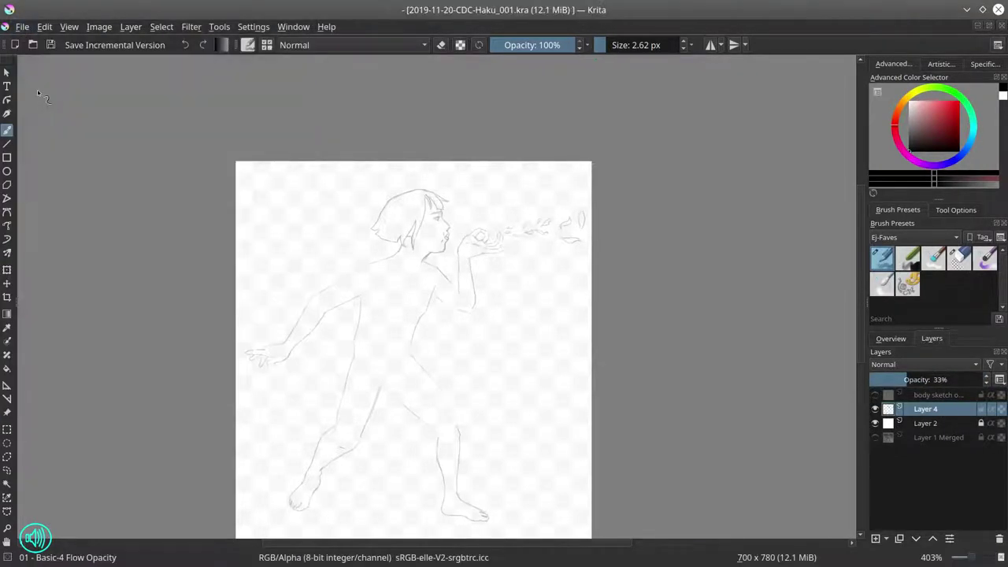
Step: Toggle the Layer 1 Merged reference on and off, then save again
scroll(678, 235, down, 2)
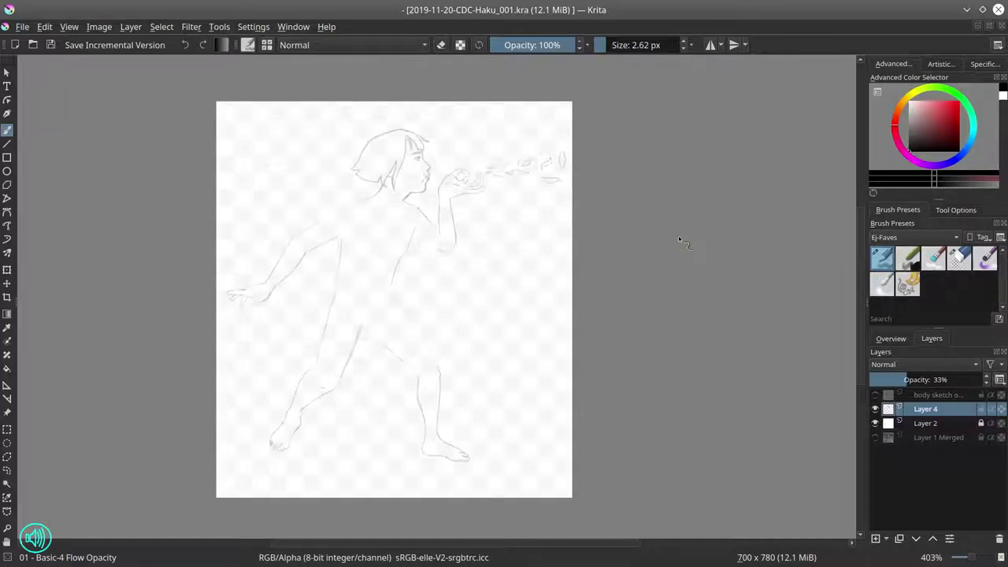
key(ctrl+shift+h)
scroll(389, 396, down, 2)
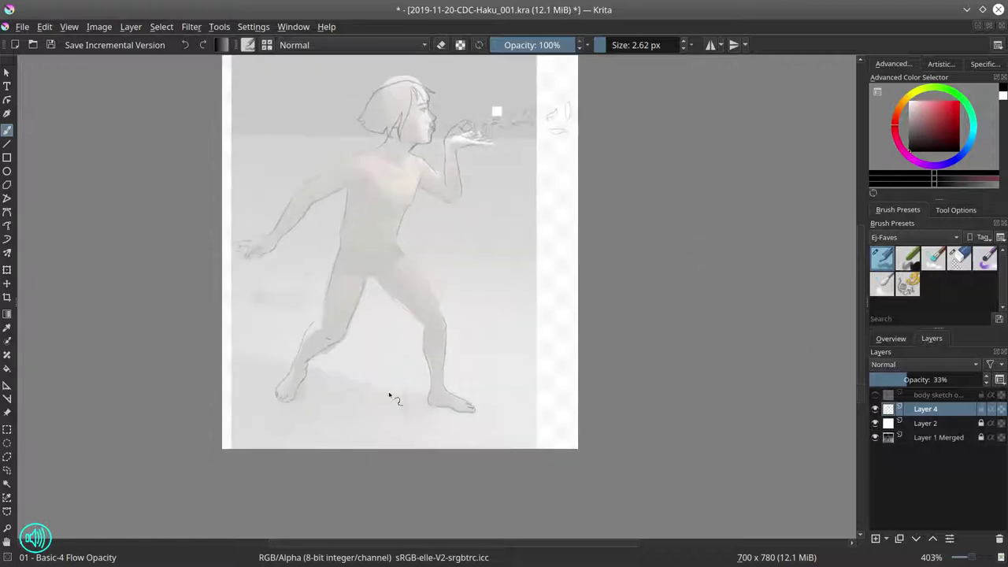
key(/)
key(ctrl+shift+h)
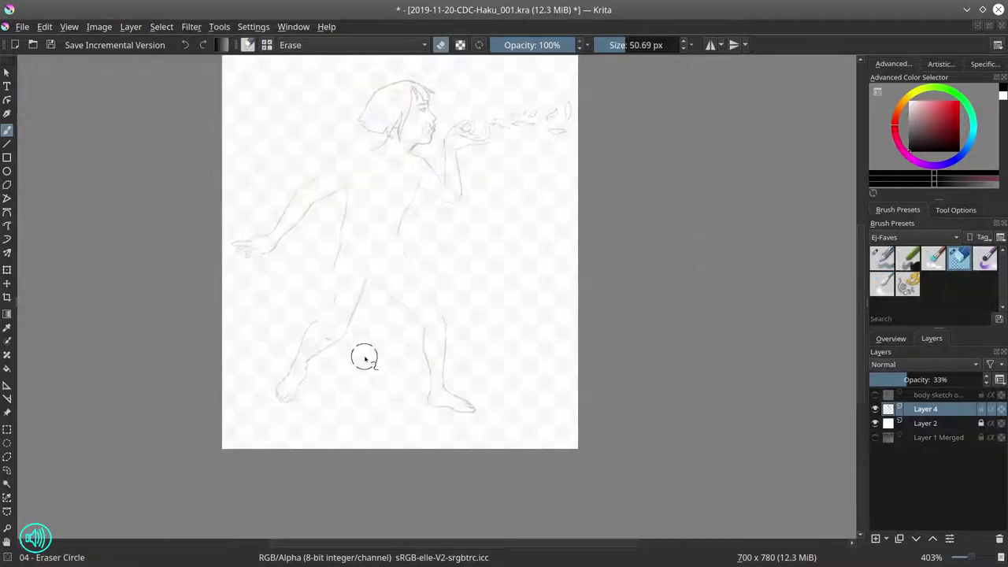
key(ctrl+s)
Step: Resize the canvas width to 730 px, then to 780 px
key(ctrl+alt+c)
text(730)
key(Return)
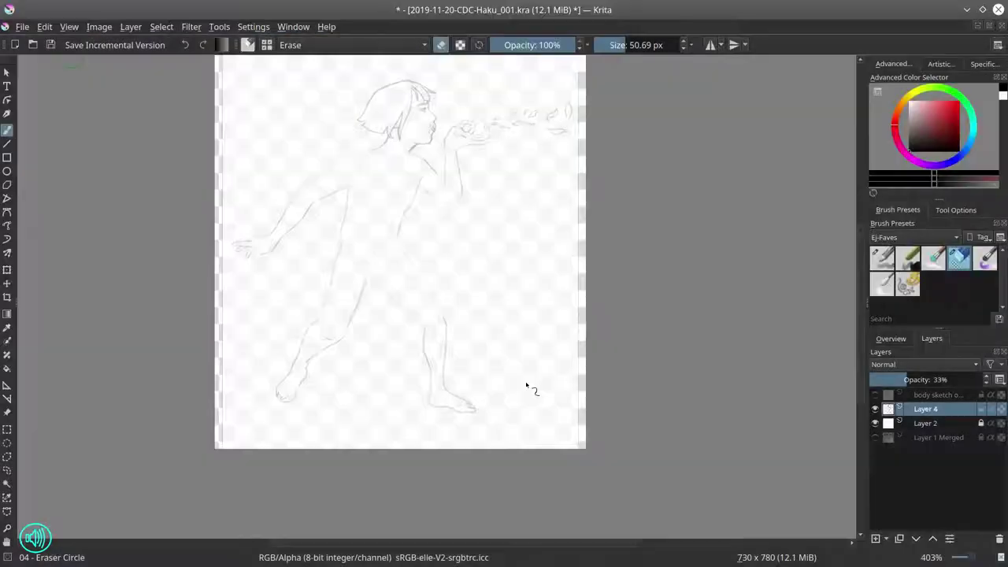
click(99, 26)
click(128, 241)
text(780)
key(Return)
key(Page_Down)
Step: Save the document and open the Import Image dialog to bring in a picture
key(ctrl+t)
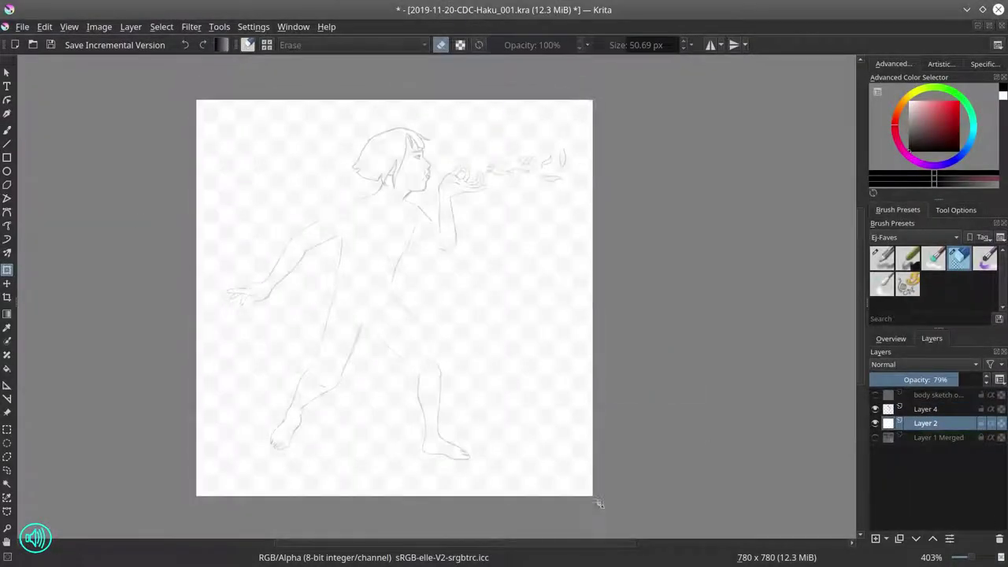
key(ctrl+s)
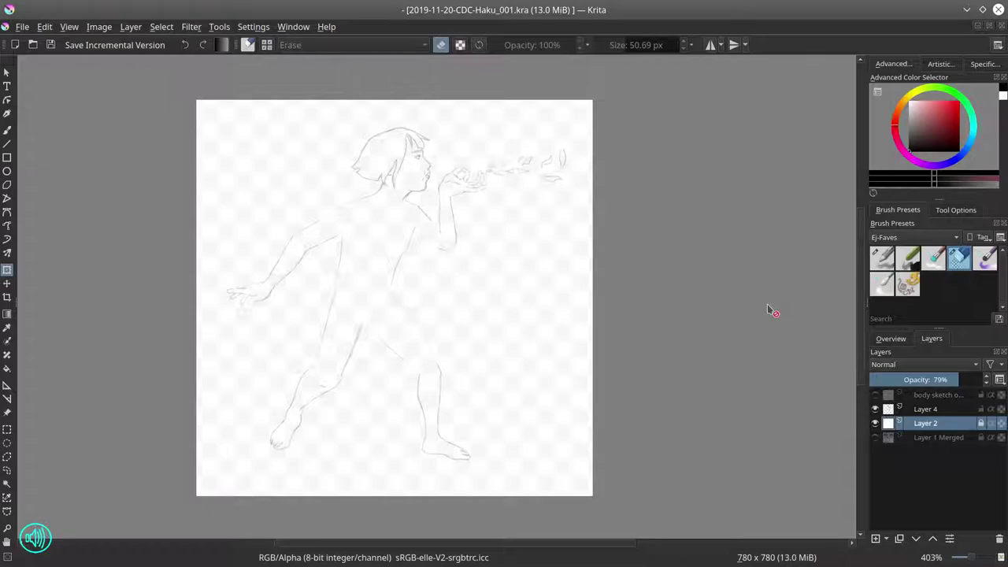
click(131, 26)
click(370, 183)
Step: Import the IMG_1313.JPG flower photo as a reference layer and add empty Layer 11
double_click(362, 235)
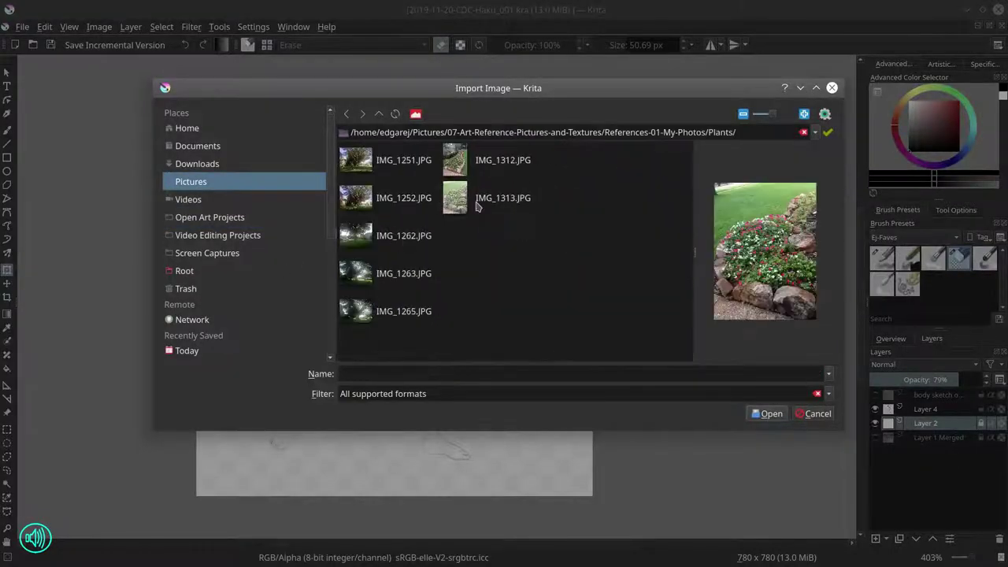
click(488, 196)
click(768, 414)
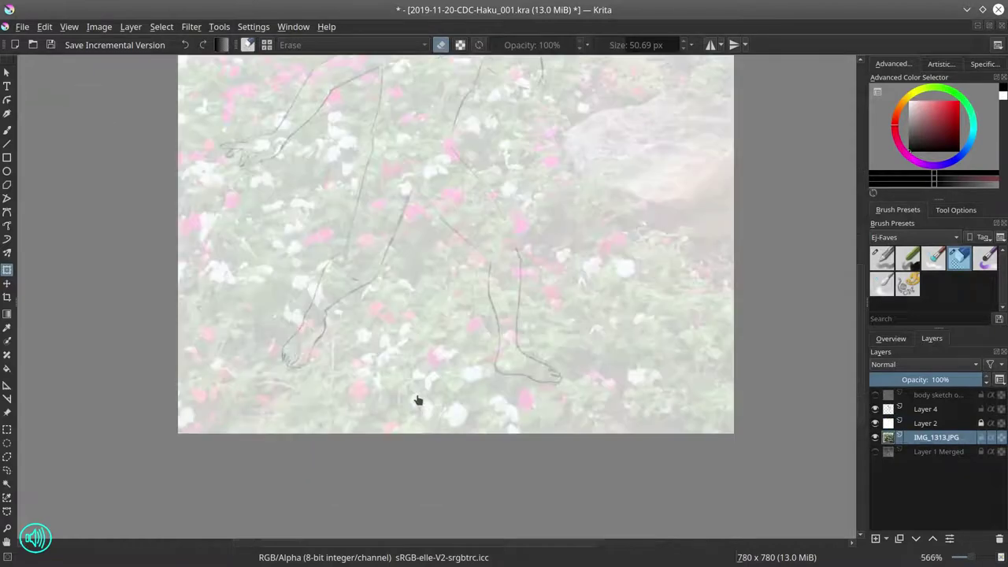
key(minus)
key(minus)
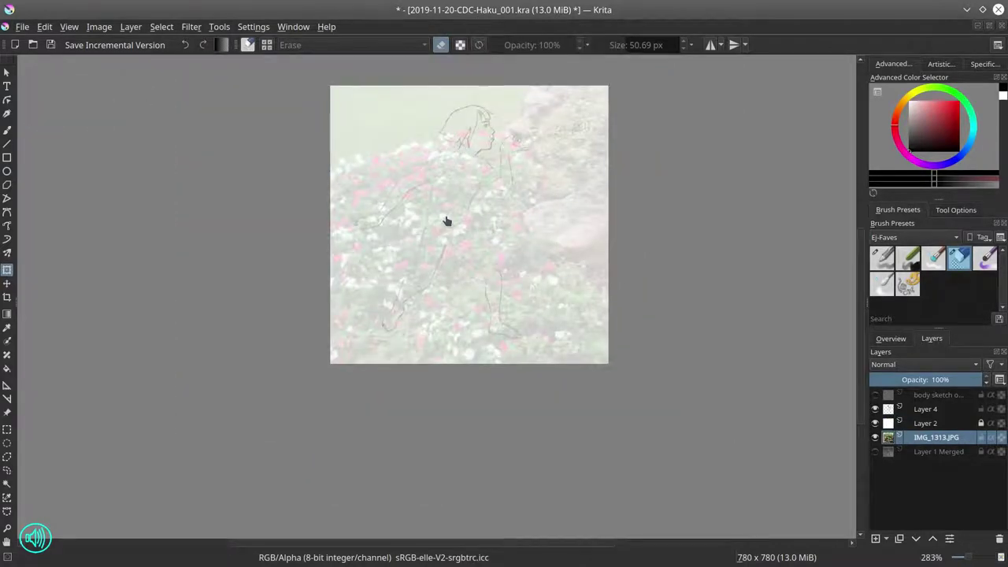
click(875, 539)
Step: Trim the oversized photo layer to the image size
click(22, 26)
key(Escape)
click(99, 26)
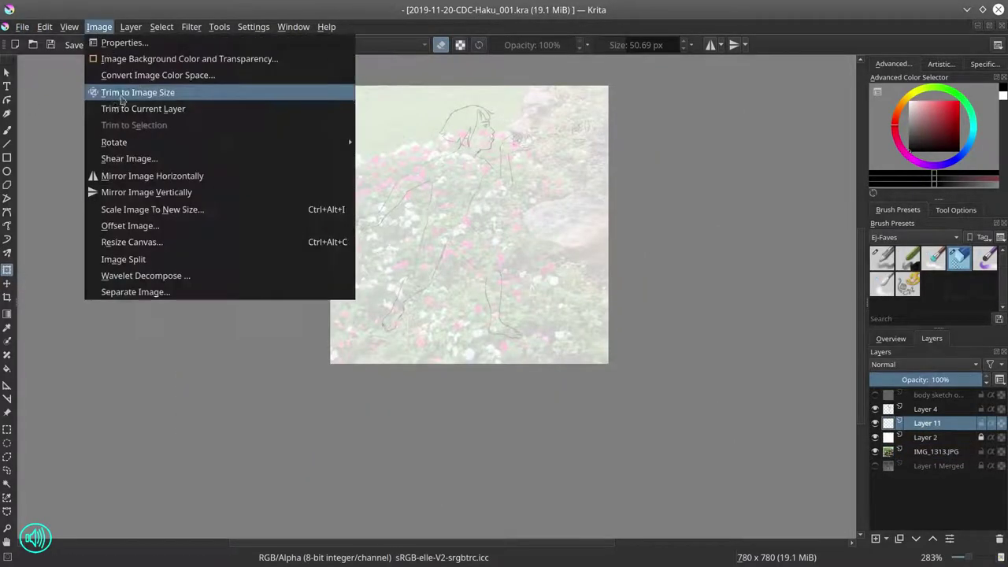
click(118, 90)
Step: With the inking brush, outline flowers and leaves around and below the figure's feet
key(b)
click(882, 257)
scroll(480, 337, up, 3)
mouse_move(435, 330)
mouse_down()
mouse_move(466, 322)
mouse_move(543, 355)
mouse_move(529, 335)
mouse_move(504, 350)
mouse_move(496, 379)
mouse_up()
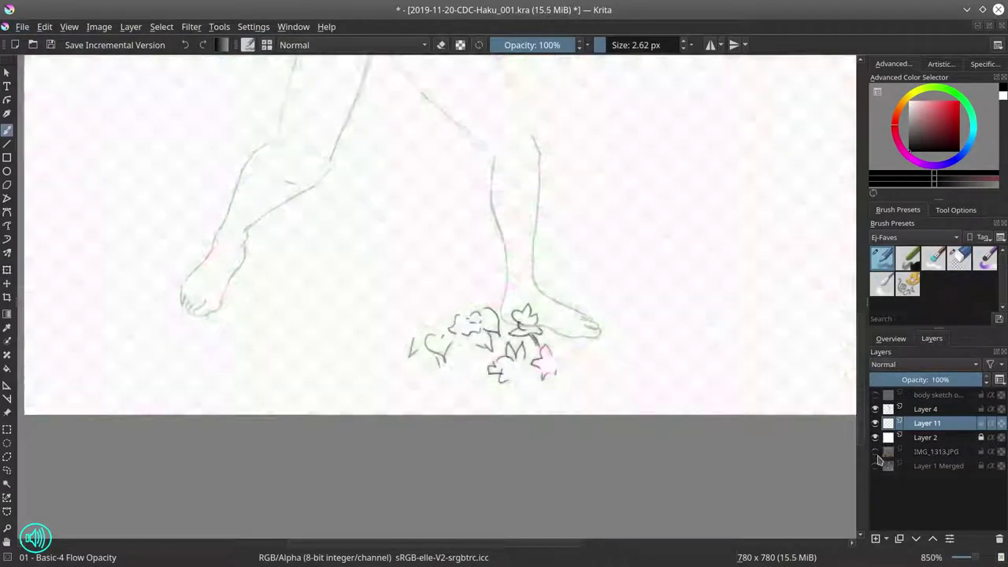
drag(488, 266, 431, 303)
mouse_move(587, 321)
mouse_down()
mouse_move(573, 369)
mouse_move(599, 410)
mouse_up()
drag(535, 378, 418, 398)
drag(382, 358, 394, 390)
drag(567, 287, 589, 303)
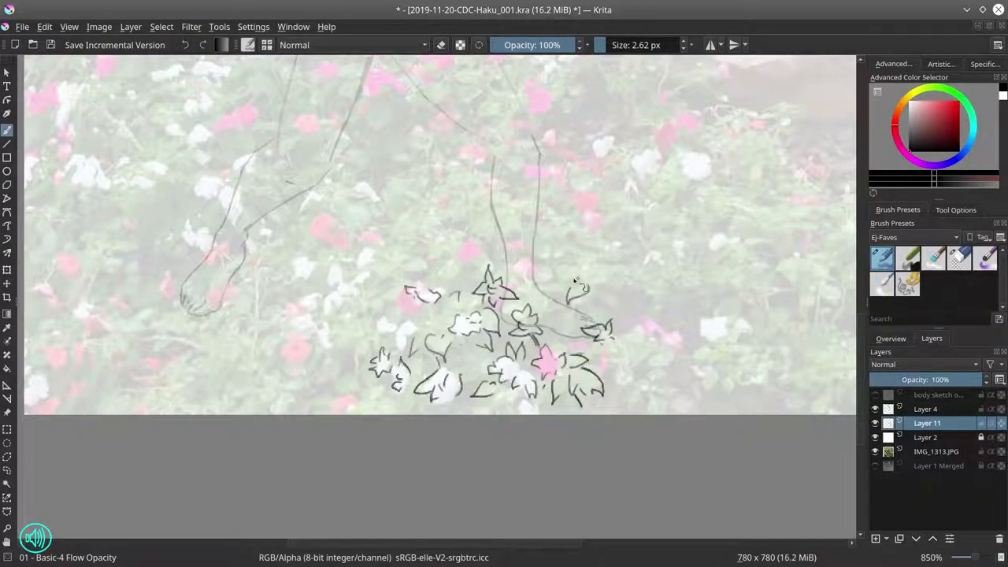
drag(556, 268, 572, 282)
mouse_move(528, 276)
mouse_down()
mouse_move(561, 301)
mouse_move(622, 284)
mouse_up()
Step: Check the lines without the photo, then add leaves to the flower clump
click(875, 451)
scroll(655, 312, down, 3)
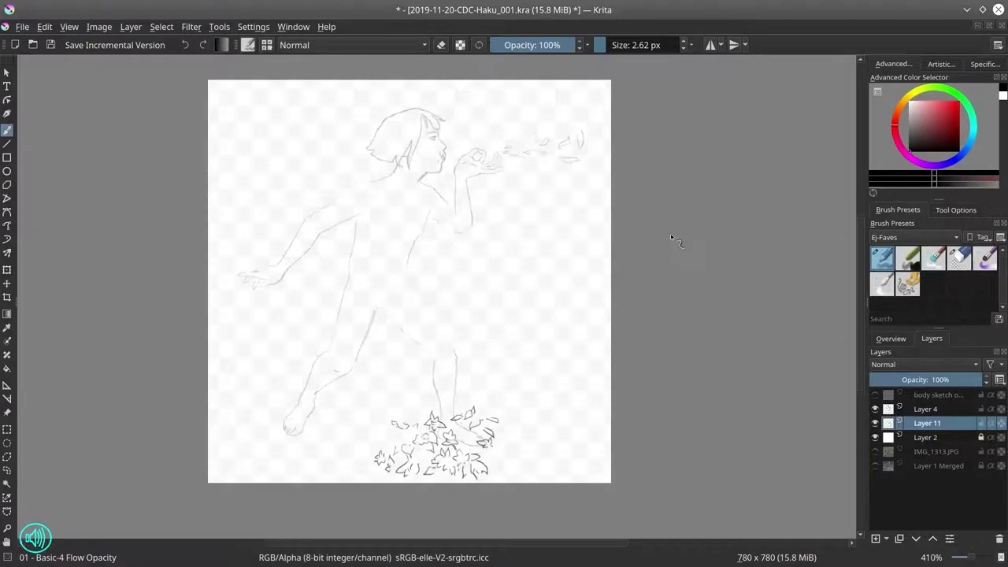
click(875, 451)
scroll(409, 449, up, 3)
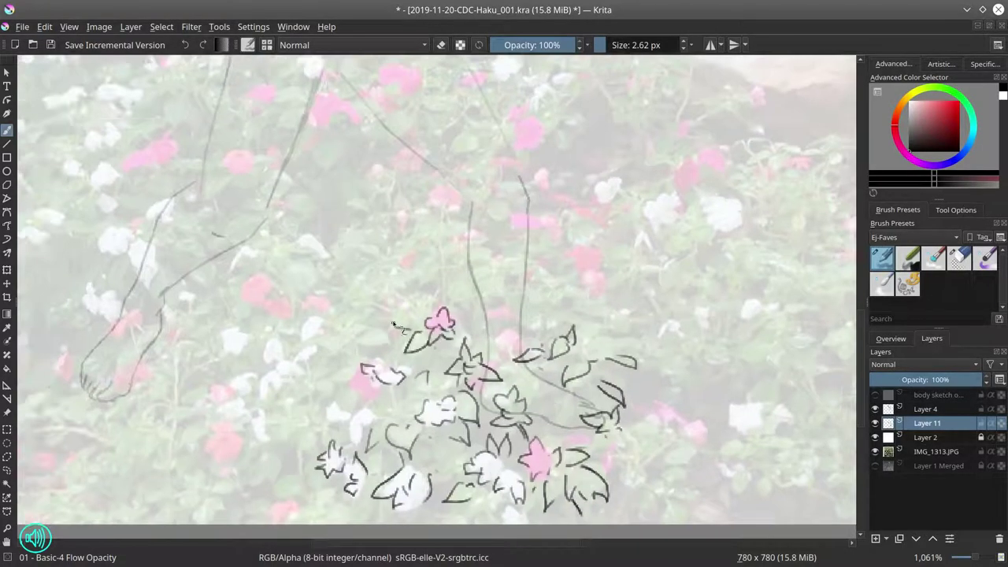
drag(335, 397, 339, 445)
drag(347, 441, 304, 425)
drag(504, 346, 552, 374)
drag(552, 378, 507, 319)
mouse_move(528, 358)
mouse_down()
mouse_move(544, 397)
mouse_move(594, 406)
mouse_up()
Step: Add grass blades across the clump's middle, right side and top
drag(454, 240, 457, 272)
drag(572, 280, 548, 327)
drag(451, 319, 463, 366)
drag(561, 323, 551, 354)
drag(465, 331, 481, 374)
drag(483, 314, 489, 364)
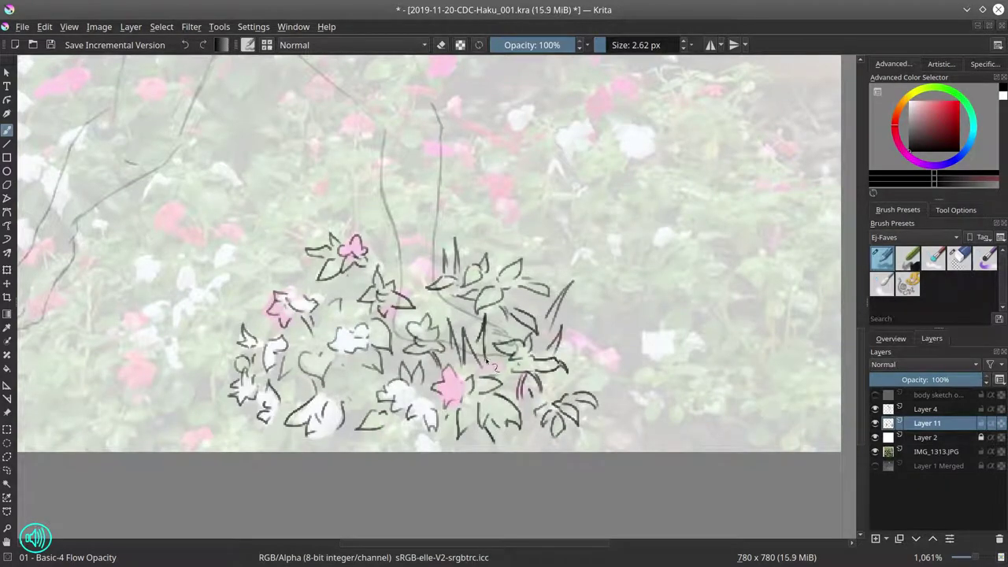
drag(578, 387, 592, 348)
drag(624, 414, 610, 353)
drag(542, 370, 563, 356)
drag(496, 319, 532, 292)
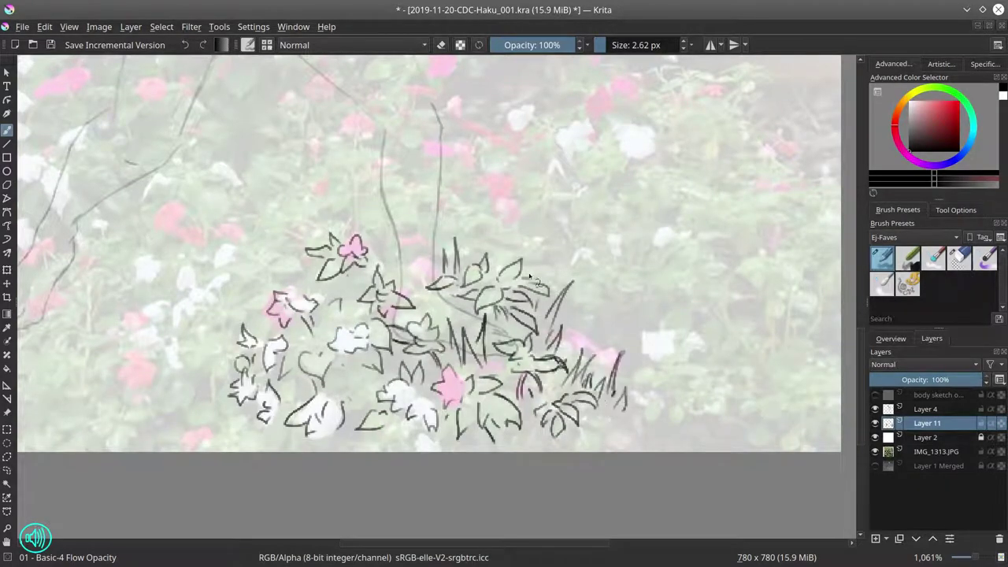
drag(469, 262, 472, 224)
mouse_move(368, 282)
mouse_down()
mouse_move(386, 240)
mouse_move(390, 277)
mouse_up()
Step: Draw a tall stem, a diagonal blade, and more leaves and grass around the flower bunch
drag(329, 319, 340, 298)
drag(285, 236, 314, 295)
drag(319, 331, 332, 304)
drag(378, 370, 362, 391)
drag(263, 393, 248, 411)
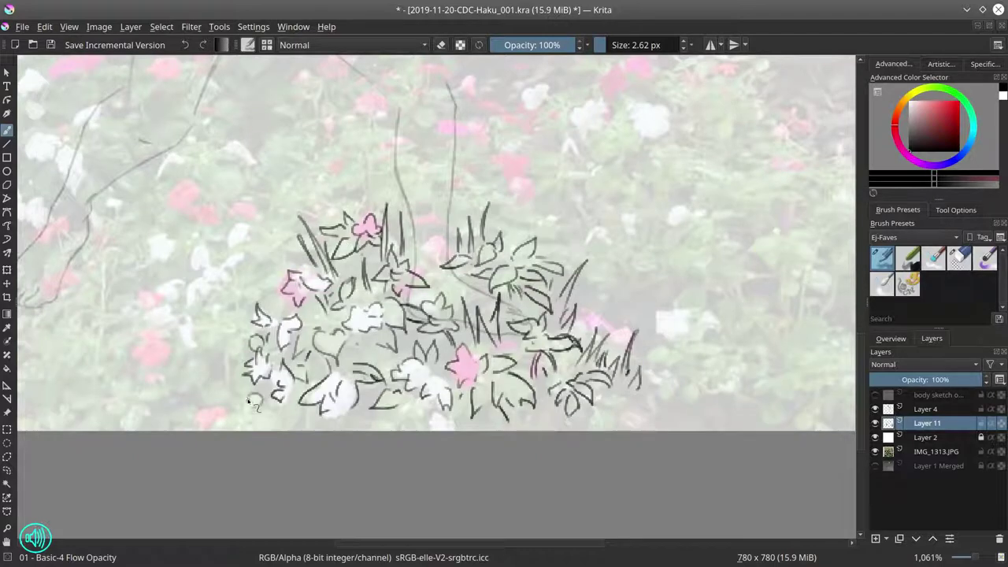
drag(236, 376, 203, 402)
drag(394, 236, 537, 255)
drag(512, 426, 538, 444)
drag(504, 405, 523, 442)
drag(362, 315, 381, 378)
drag(407, 280, 425, 328)
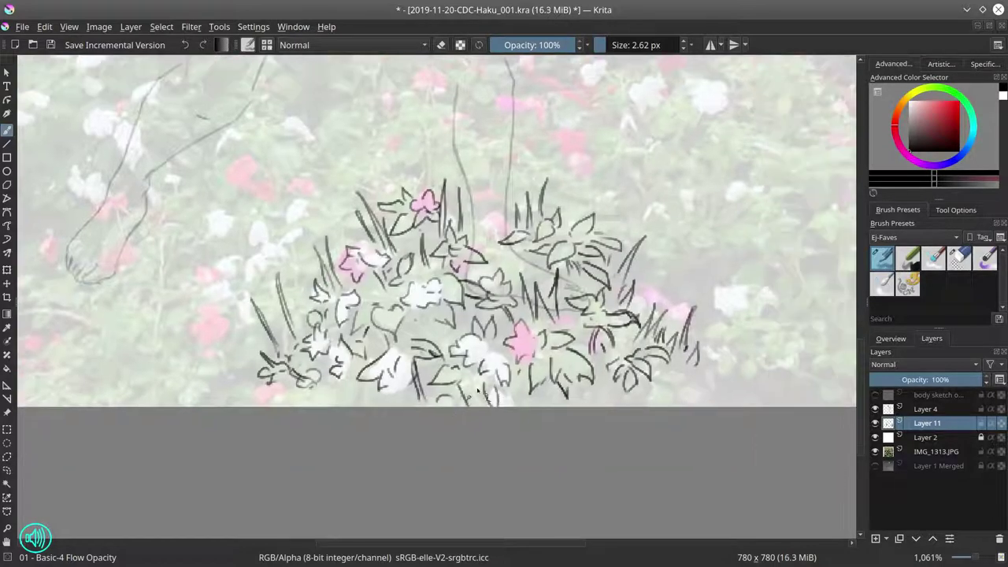
Step: Zoom in on the foot, draw a small flower, and extend the clump leftward
key(minus)
key(minus)
key(minus)
drag(632, 197, 565, 290)
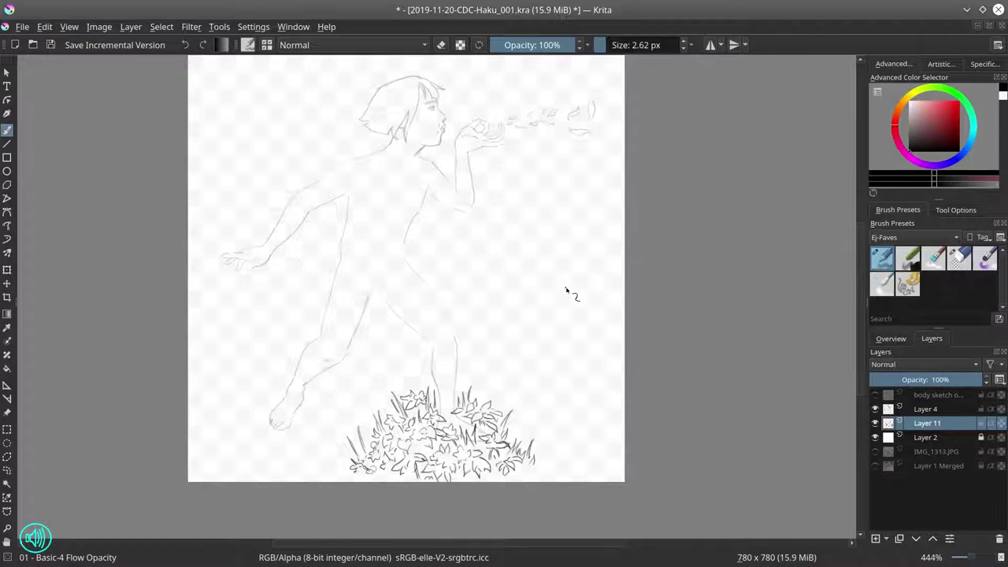
click(875, 452)
key(plus)
key(plus)
key(plus)
drag(290, 299, 331, 321)
mouse_move(344, 276)
mouse_down()
mouse_move(341, 309)
mouse_move(330, 307)
mouse_up()
mouse_move(268, 274)
mouse_down()
mouse_move(269, 346)
mouse_move(277, 338)
mouse_up()
mouse_move(276, 343)
mouse_down()
mouse_move(291, 378)
mouse_move(319, 382)
mouse_up()
drag(193, 347, 228, 327)
drag(224, 370, 240, 350)
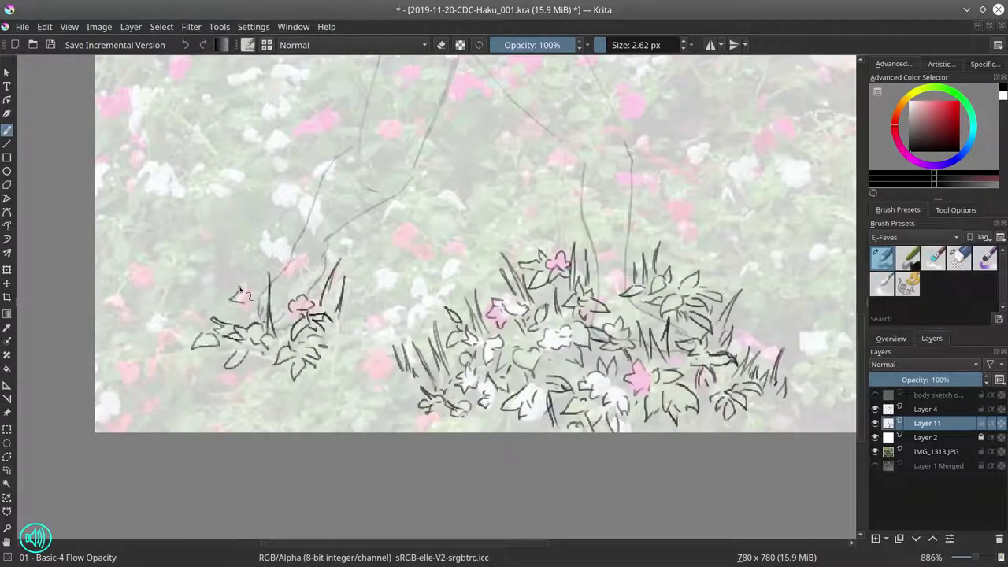
Step: Add grass and leaves above and left of the small flower, growing the left clump upward
drag(260, 238, 263, 289)
drag(244, 246, 252, 299)
drag(281, 249, 278, 280)
mouse_move(251, 299)
mouse_down()
mouse_move(268, 315)
mouse_move(252, 326)
mouse_up()
mouse_move(192, 300)
mouse_down()
mouse_move(225, 305)
mouse_move(229, 276)
mouse_up()
drag(213, 261, 230, 301)
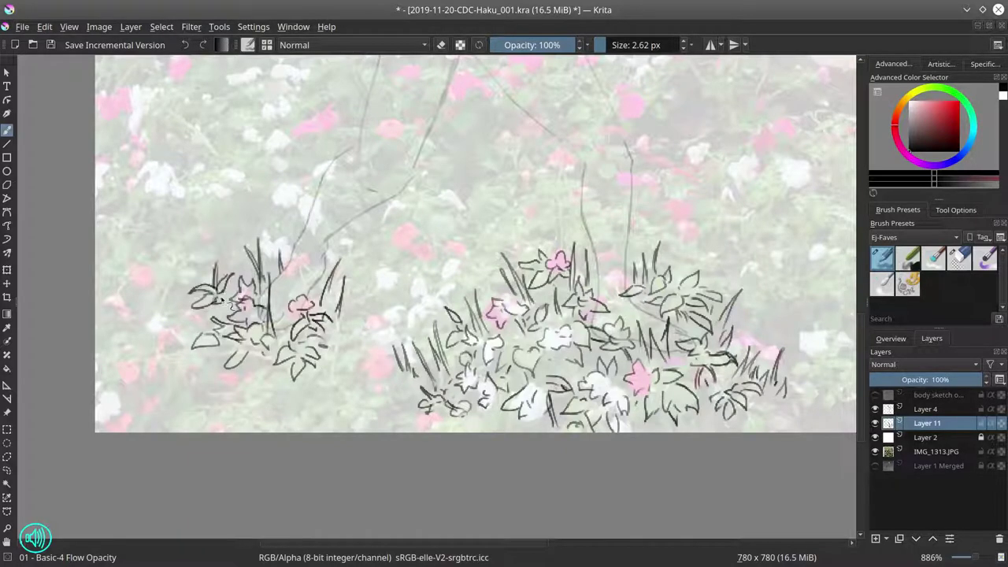
drag(268, 236, 283, 216)
drag(213, 224, 236, 272)
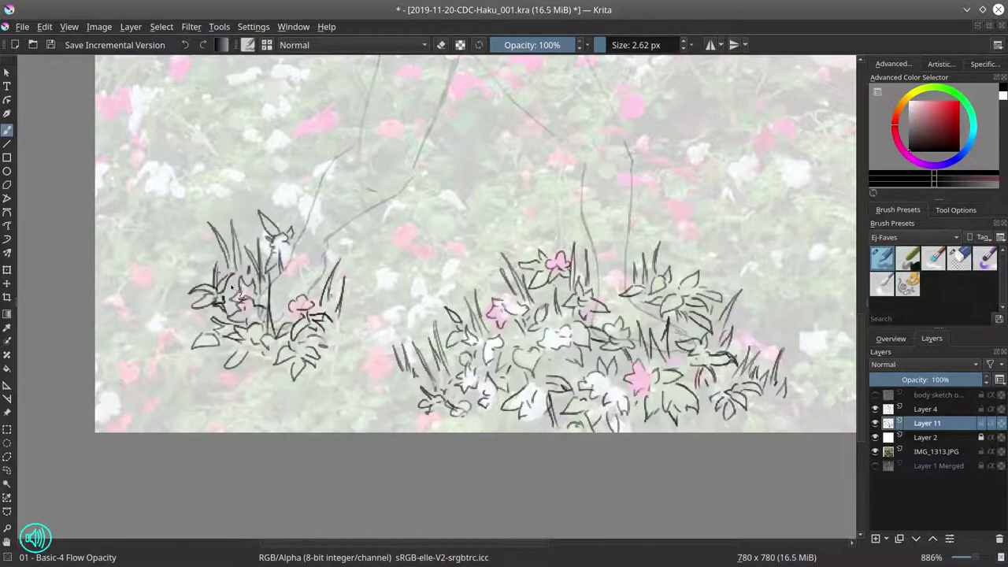
Step: Hide the photo and draw a flower head and short strokes on the left clump
click(875, 452)
mouse_move(313, 260)
mouse_down()
mouse_move(334, 307)
mouse_move(374, 347)
mouse_move(384, 340)
mouse_up()
drag(348, 270, 368, 293)
drag(187, 315, 162, 303)
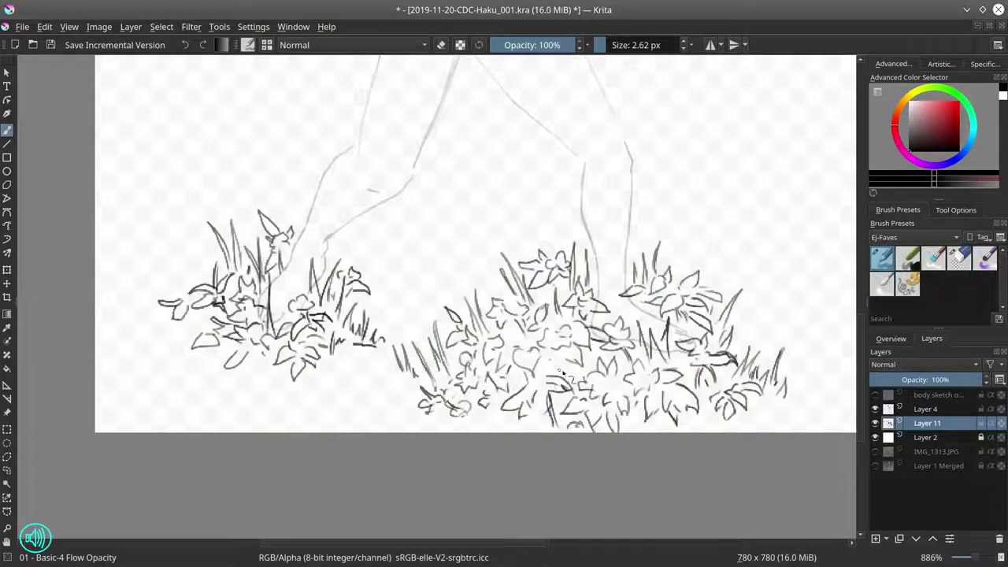
scroll(496, 248, down, 5)
scroll(475, 252, up, 4)
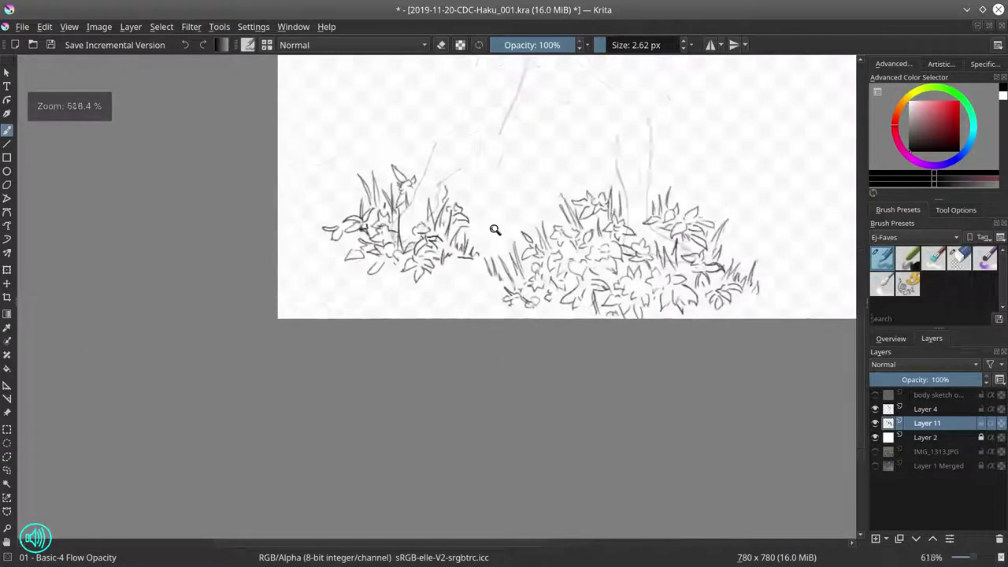
Step: Fill the left clump with short grass on top and leaves along its bottom
drag(315, 238, 319, 271)
drag(283, 262, 276, 280)
drag(275, 290, 322, 313)
drag(287, 260, 268, 293)
drag(307, 228, 327, 250)
drag(330, 228, 347, 267)
drag(298, 242, 319, 273)
mouse_move(337, 319)
mouse_down()
mouse_move(362, 324)
mouse_move(339, 342)
mouse_up()
drag(362, 322, 375, 337)
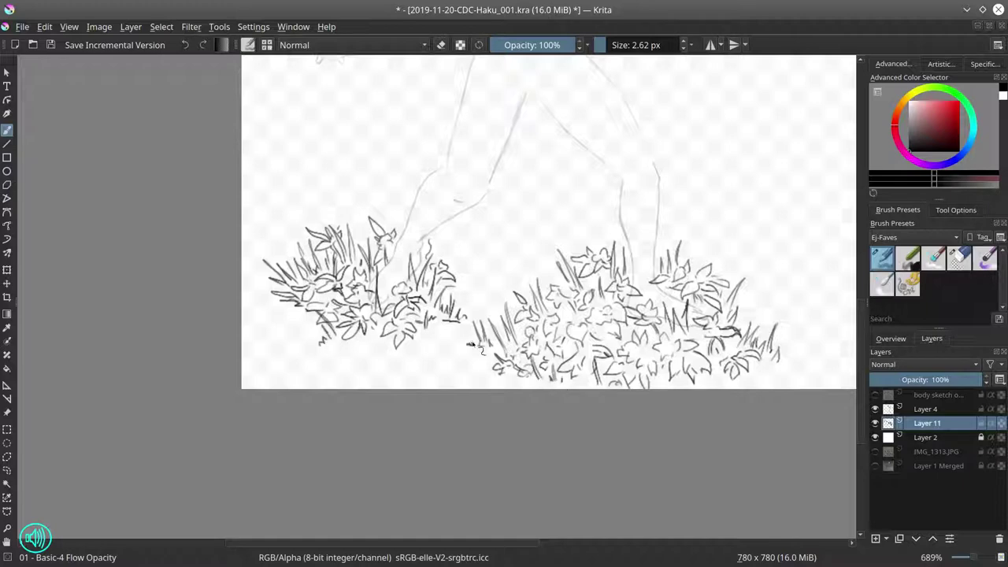
scroll(531, 236, down, 4)
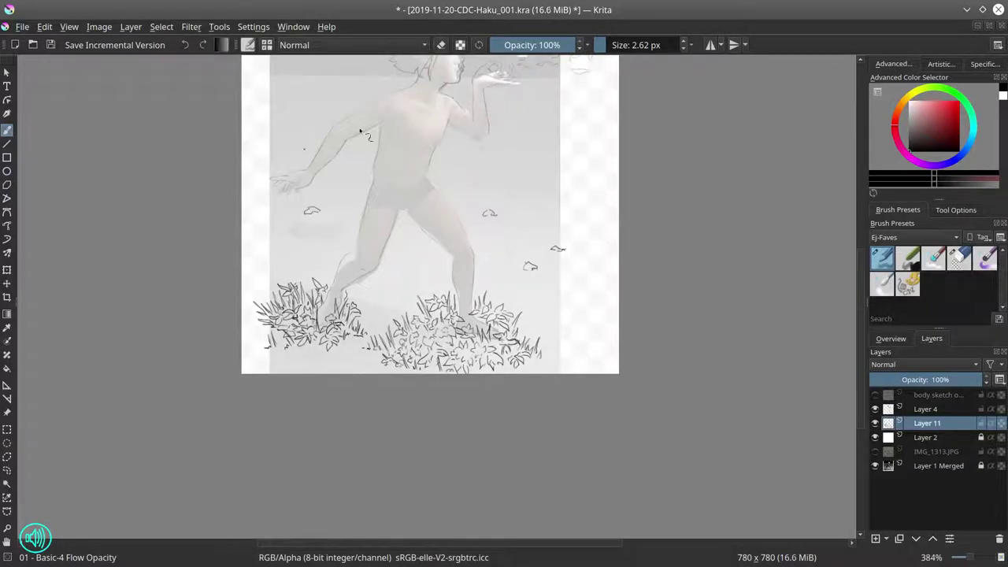
Step: Hide the reference figure, raise sketch Layer 4 to 100% opacity, and merge it into Layer 11
click(875, 465)
click(926, 409)
click(958, 258)
scroll(347, 344, up, 4)
key(bracketleft)
key(bracketleft)
key(bracketleft)
key(bracketleft)
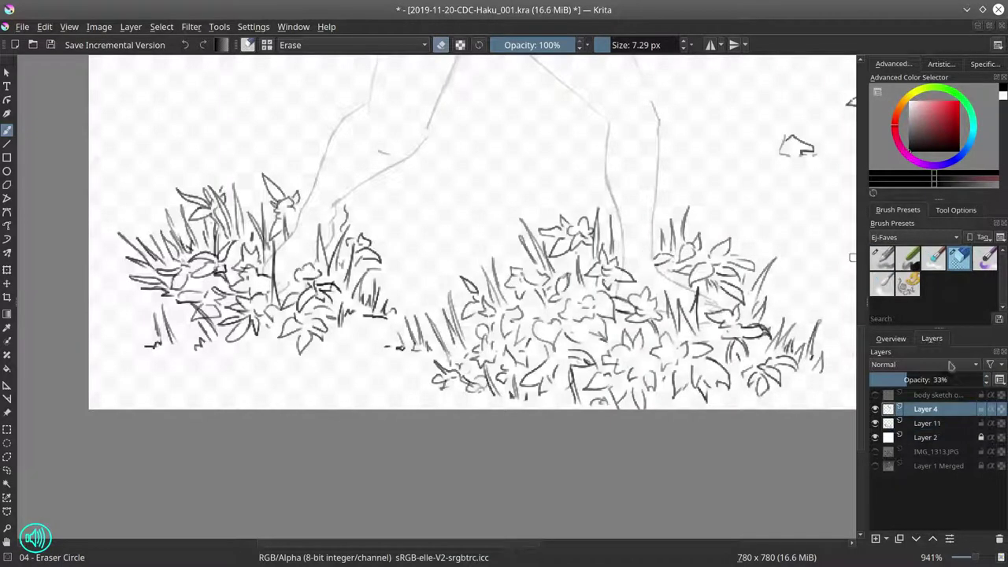
click(984, 380)
key(ctrl+e)
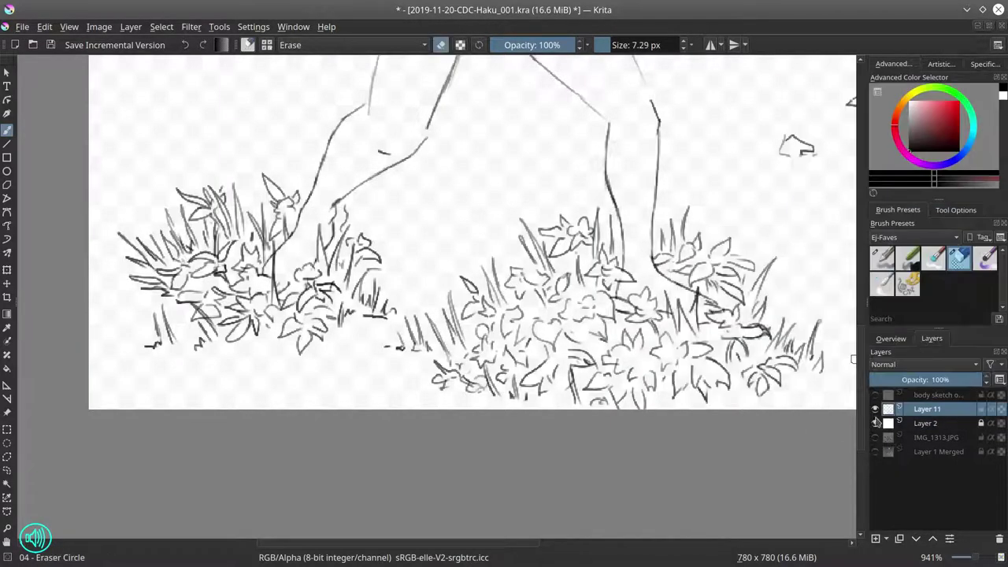
Step: Save the drawing, fade Layer 11 to 28% opacity, and save again
key(slash)
scroll(402, 348, down, 5)
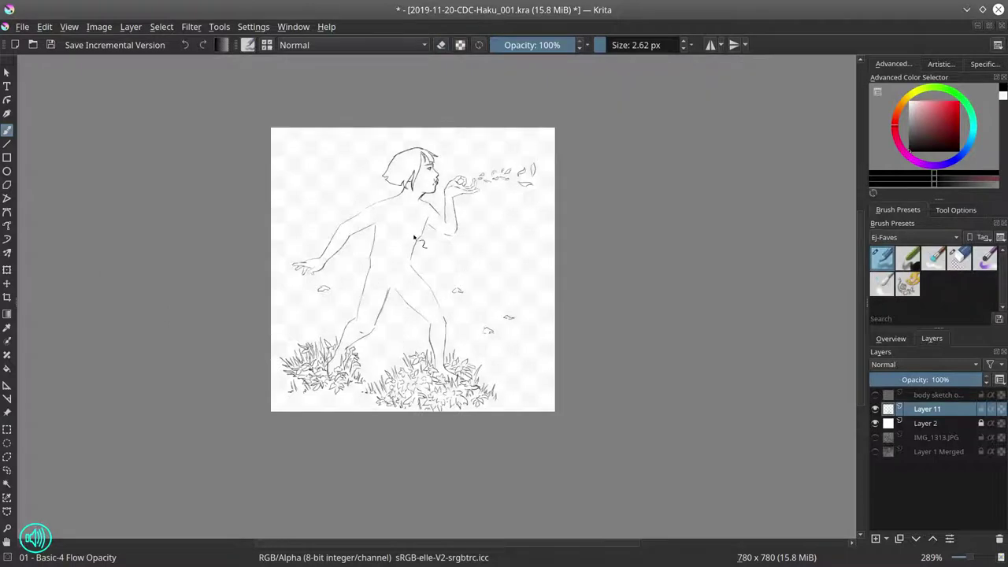
key(ctrl+s)
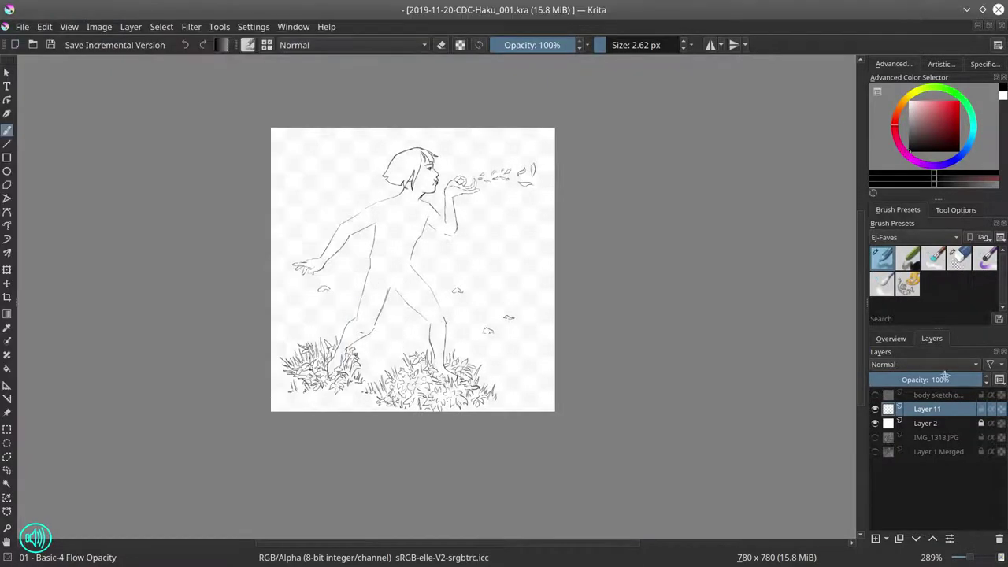
drag(945, 375, 902, 380)
key(ctrl+s)
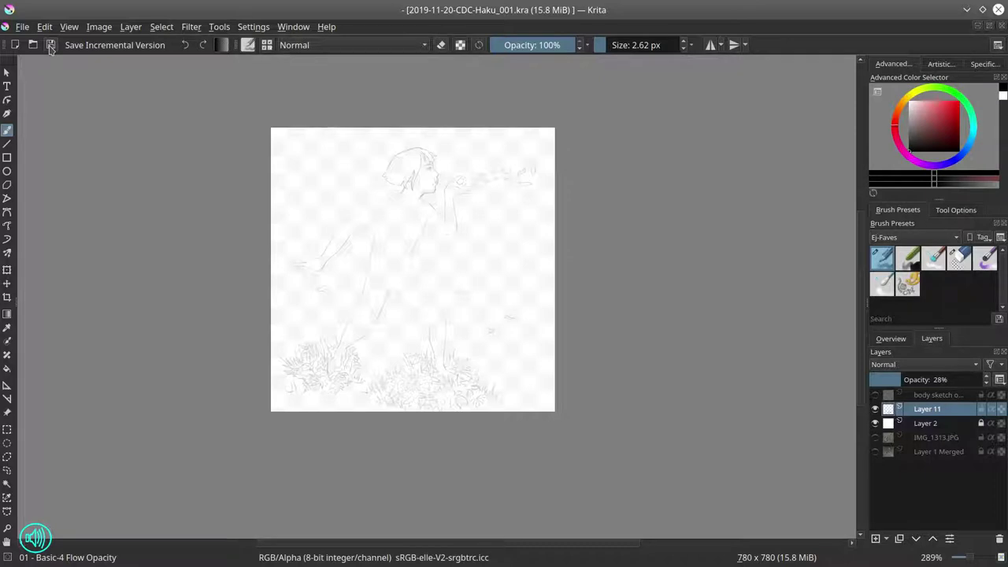
Step: On a new layer, ink the collar around the neck and a long line down the body
click(875, 540)
scroll(416, 189, up, 5)
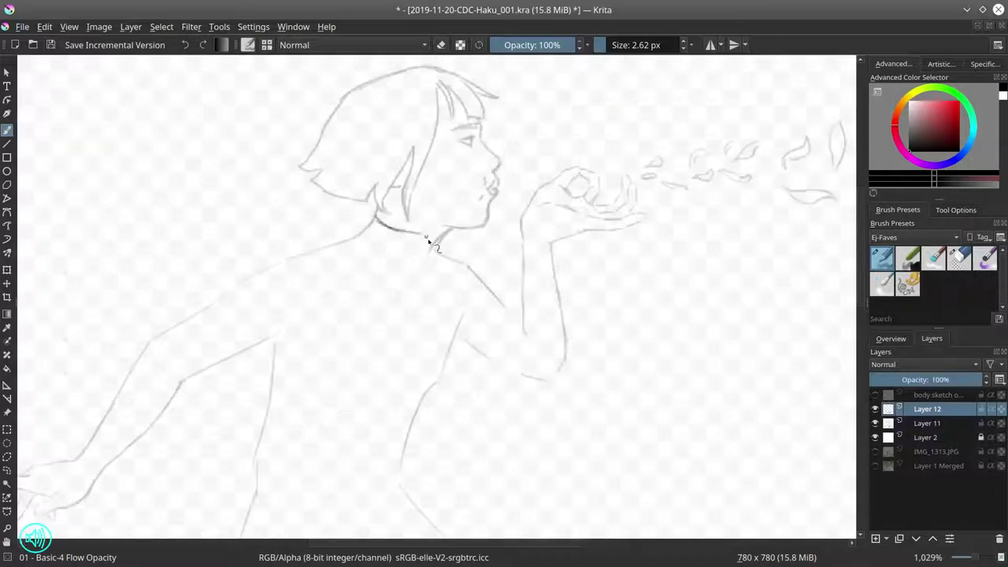
key(/)
key(/)
mouse_move(364, 229)
mouse_down()
mouse_move(432, 260)
mouse_move(390, 265)
mouse_move(445, 251)
mouse_up()
key(/)
key(/)
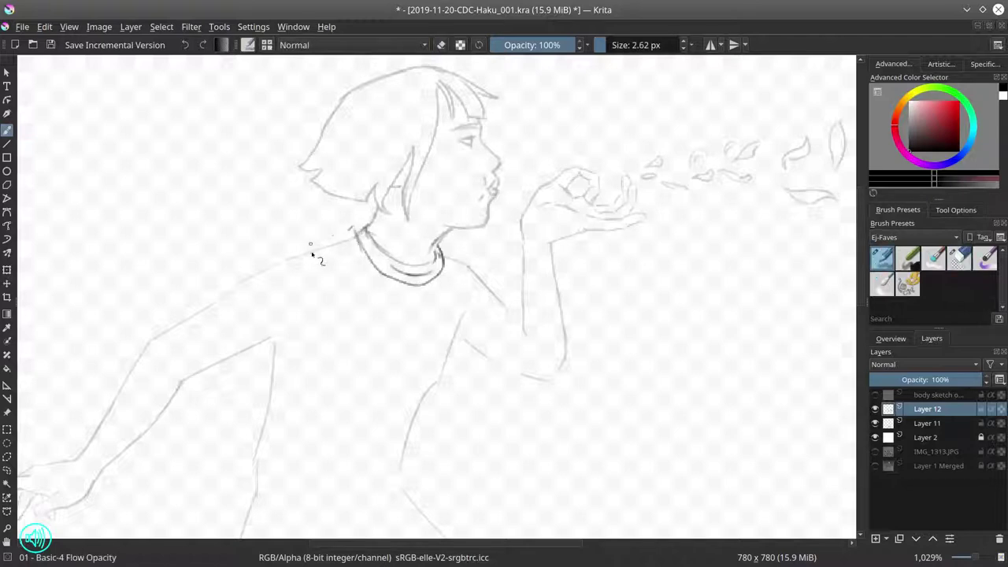
drag(315, 254, 342, 175)
mouse_move(319, 167)
mouse_down()
mouse_move(349, 200)
mouse_move(321, 485)
mouse_up()
key(/)
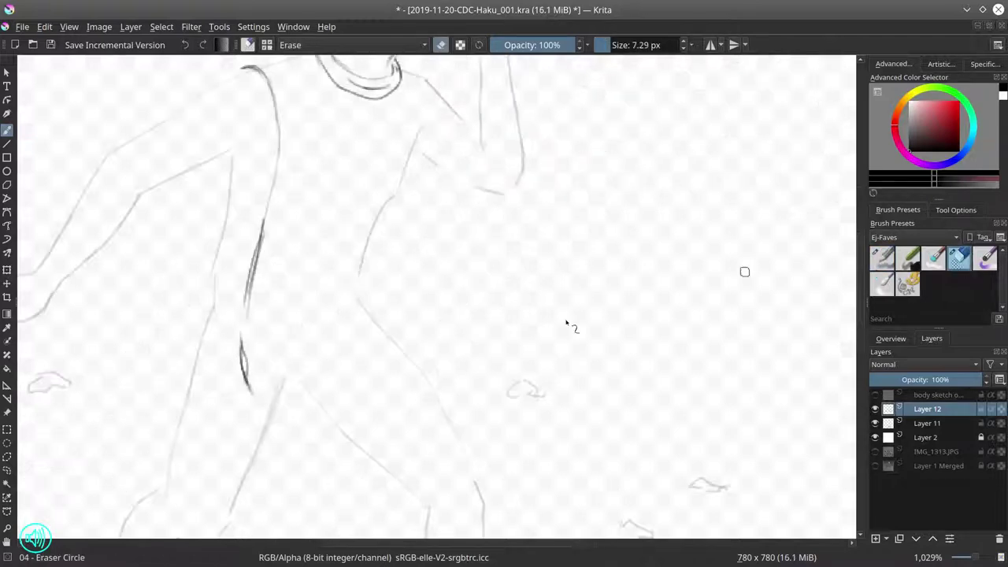
drag(264, 236, 251, 307)
Step: Build up layered ring lines around the neck, erasing stray marks on the collar
key(/)
drag(254, 426, 398, 364)
drag(316, 76, 324, 106)
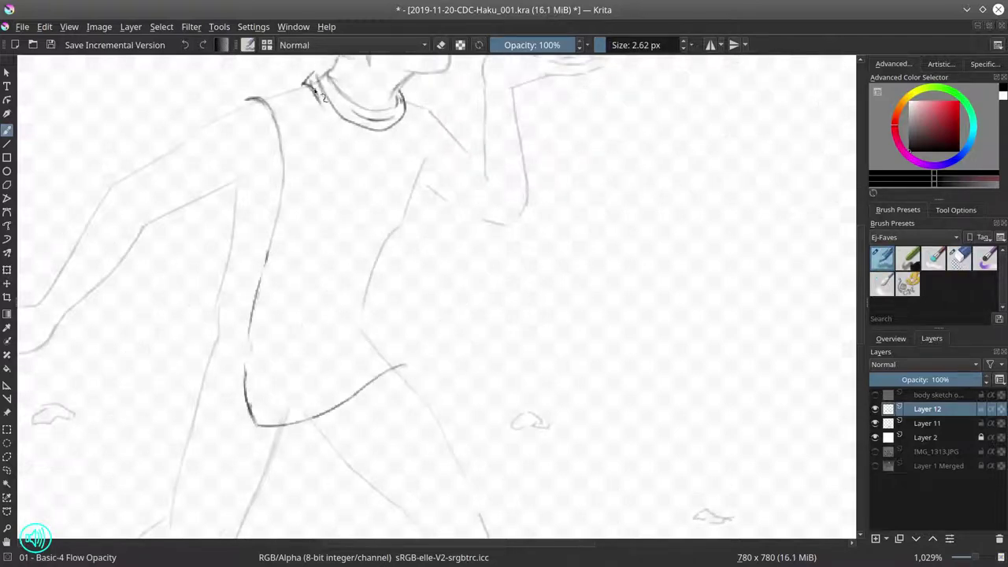
key(/)
mouse_move(299, 154)
mouse_down()
mouse_move(366, 205)
mouse_move(386, 192)
mouse_move(394, 206)
mouse_move(394, 187)
mouse_move(381, 198)
mouse_up()
key(/)
key(/)
key(/)
key(/)
key(bracketleft)
key(slash)
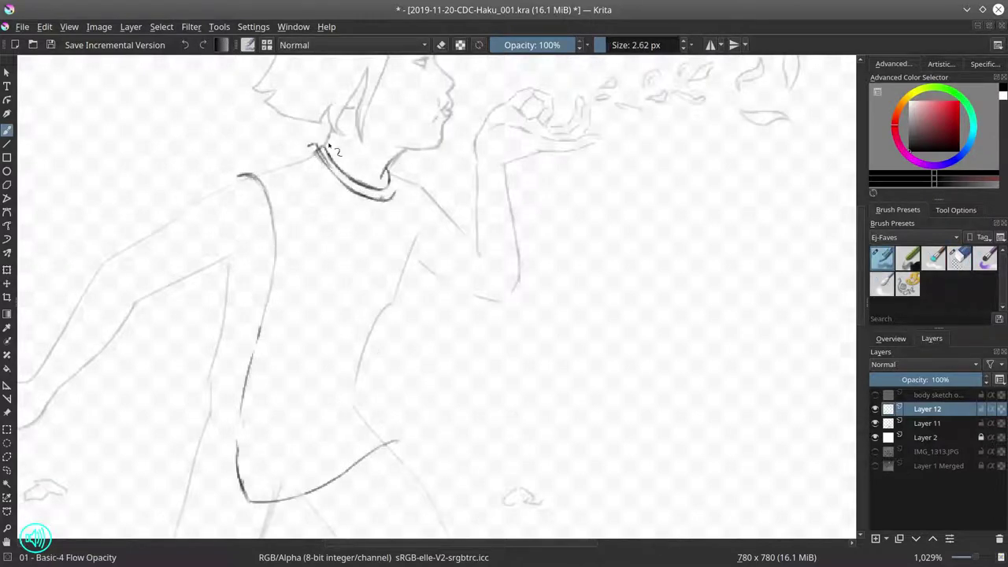
drag(317, 148, 376, 211)
drag(367, 167, 395, 214)
drag(304, 148, 398, 211)
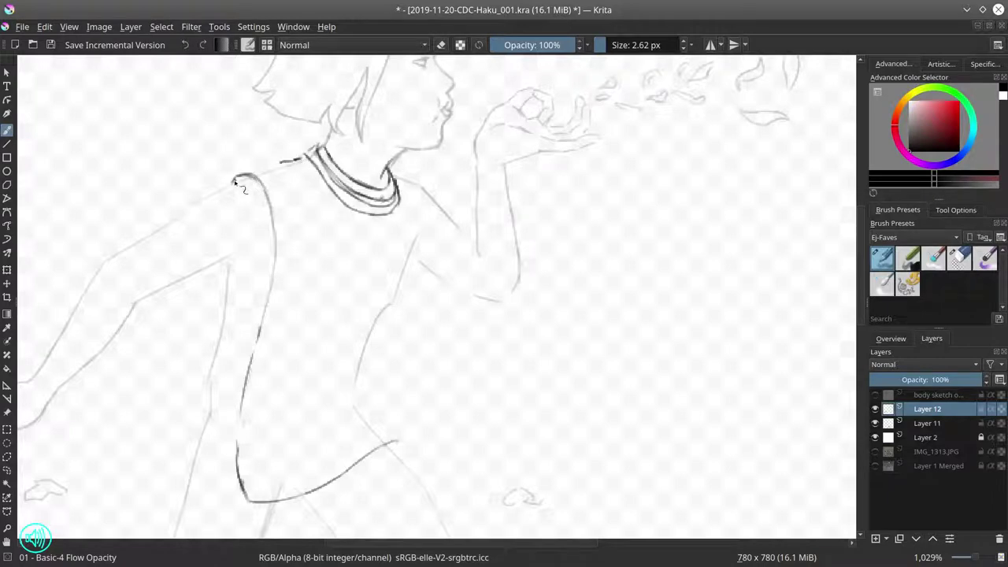
Step: Draw the vest's waistline, shoulder armhole curve and both torso sides
drag(236, 364, 241, 410)
drag(214, 409, 302, 401)
mouse_move(234, 395)
mouse_down()
mouse_move(370, 361)
mouse_move(417, 266)
mouse_up()
mouse_move(392, 167)
mouse_down()
mouse_move(419, 182)
mouse_move(430, 251)
mouse_up()
drag(429, 204, 416, 275)
drag(234, 180, 266, 318)
drag(276, 248, 234, 398)
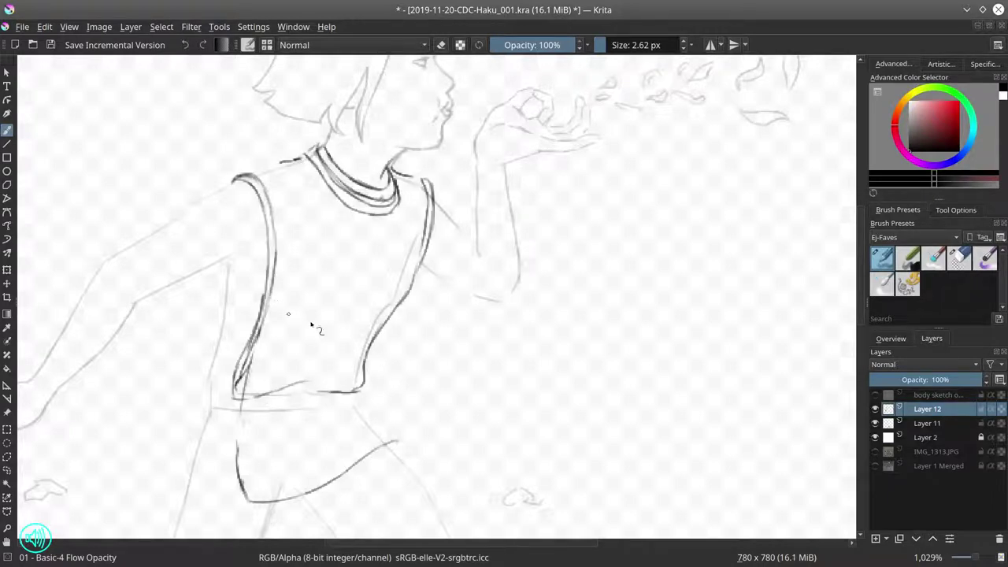
key(slash)
drag(268, 298, 249, 368)
key(slash)
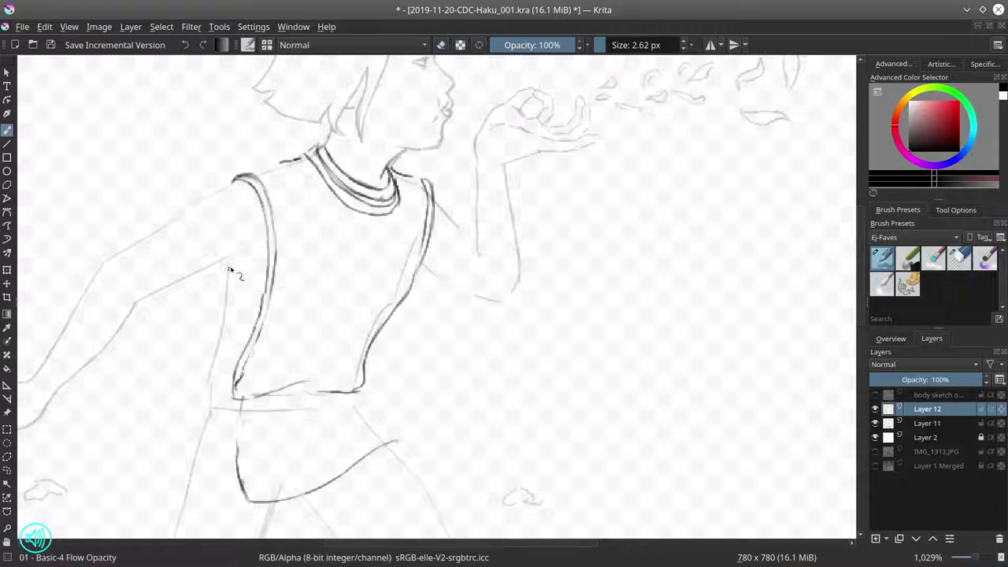
Step: Add a double line along the left torso and a sash flap off the left waist
mouse_move(224, 261)
mouse_down()
mouse_move(214, 397)
mouse_move(117, 442)
mouse_up()
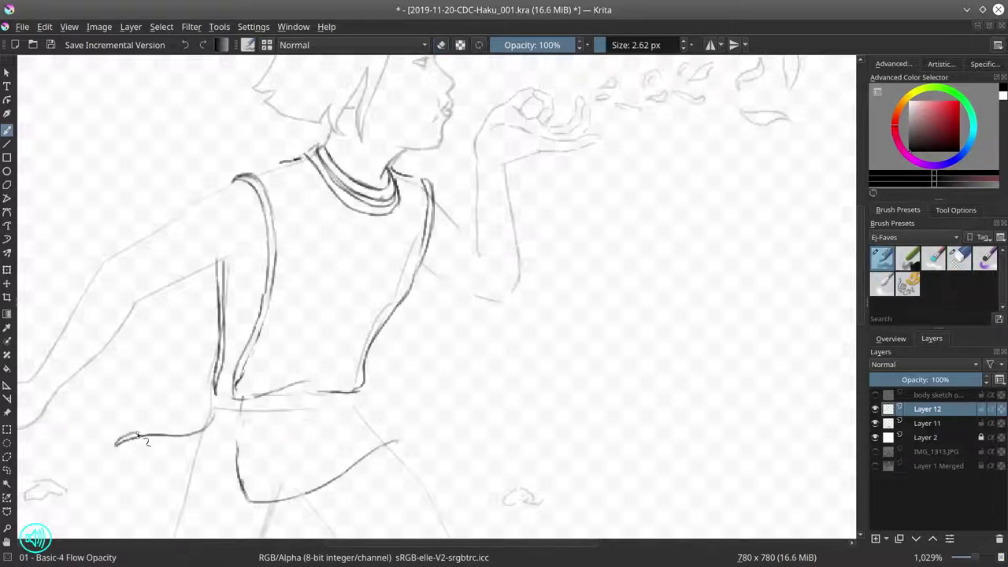
drag(197, 416, 133, 447)
key(minus)
key(minus)
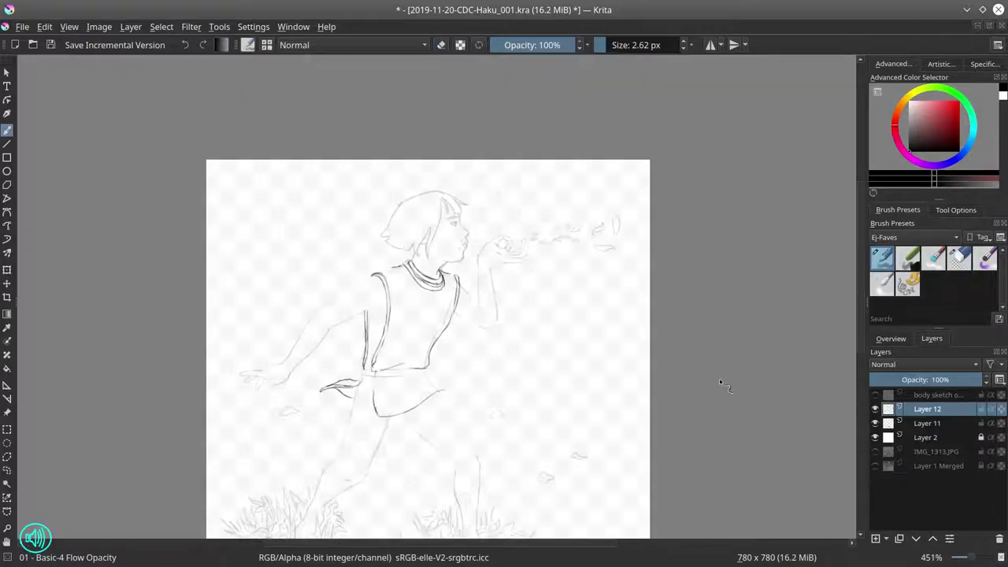
Step: Add the flap's right edge, strap lines, the right armhole and a skirt fold line
key(plus)
key(plus)
drag(465, 335, 519, 387)
mouse_move(378, 114)
mouse_down()
mouse_move(380, 327)
mouse_move(418, 264)
mouse_up()
drag(511, 125, 513, 185)
key(ctrl+z)
mouse_move(508, 125)
mouse_down()
mouse_move(523, 193)
mouse_move(475, 269)
mouse_up()
drag(513, 194, 463, 321)
mouse_move(378, 337)
mouse_down()
mouse_move(423, 431)
mouse_move(459, 401)
mouse_up()
Step: Fix the hem gap and draw the belt band across the waist with its knot
key(e)
key(e)
drag(409, 298, 472, 271)
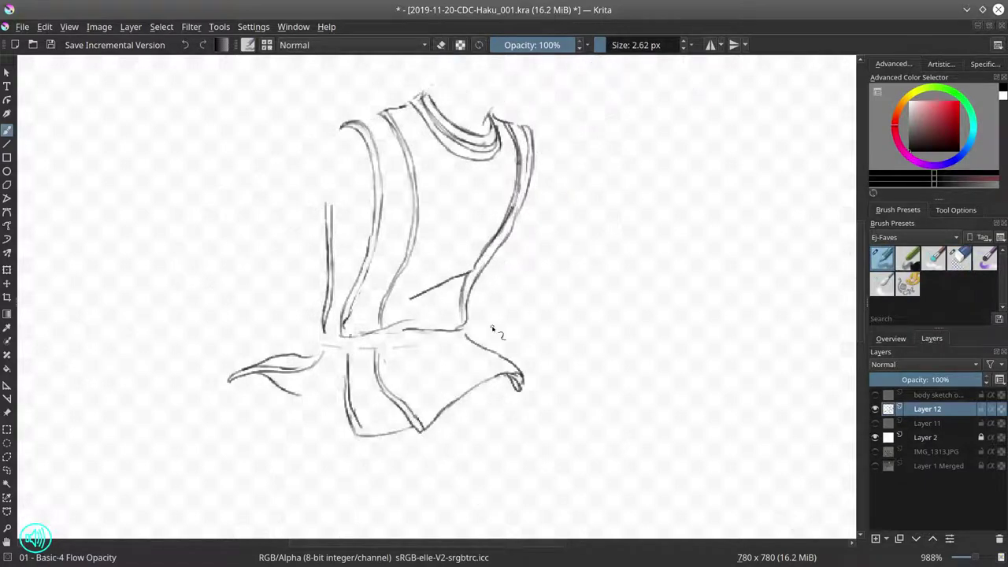
mouse_move(332, 360)
mouse_down()
mouse_move(461, 339)
mouse_move(345, 366)
mouse_move(417, 334)
mouse_up()
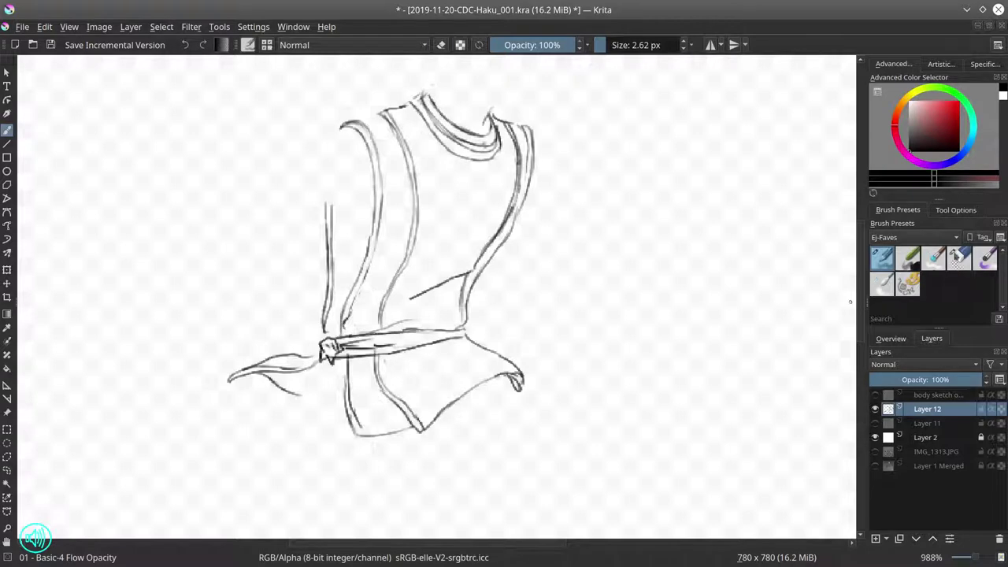
key(e)
drag(548, 291, 583, 242)
key(e)
Step: Draw two long ribbon ends with curled tips from the knot, then save the file
drag(345, 319, 222, 411)
mouse_move(364, 302)
mouse_down()
mouse_move(192, 349)
mouse_move(311, 293)
mouse_move(350, 355)
mouse_move(219, 414)
mouse_move(226, 446)
mouse_up()
mouse_move(189, 351)
mouse_down()
mouse_move(186, 389)
mouse_move(206, 382)
mouse_up()
drag(226, 431, 250, 457)
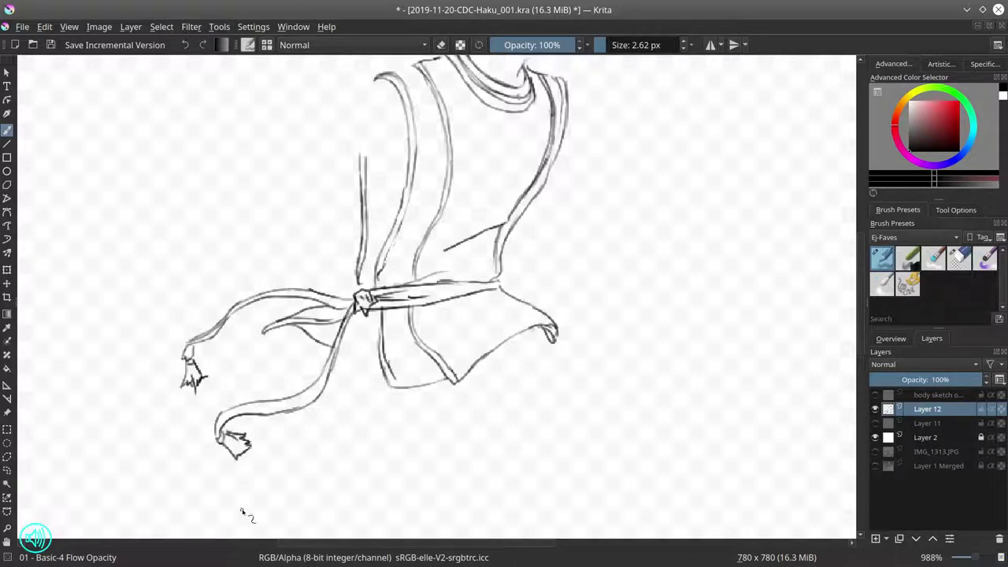
key(e)
mouse_move(229, 319)
mouse_down()
mouse_move(197, 347)
mouse_move(237, 307)
mouse_up()
key(e)
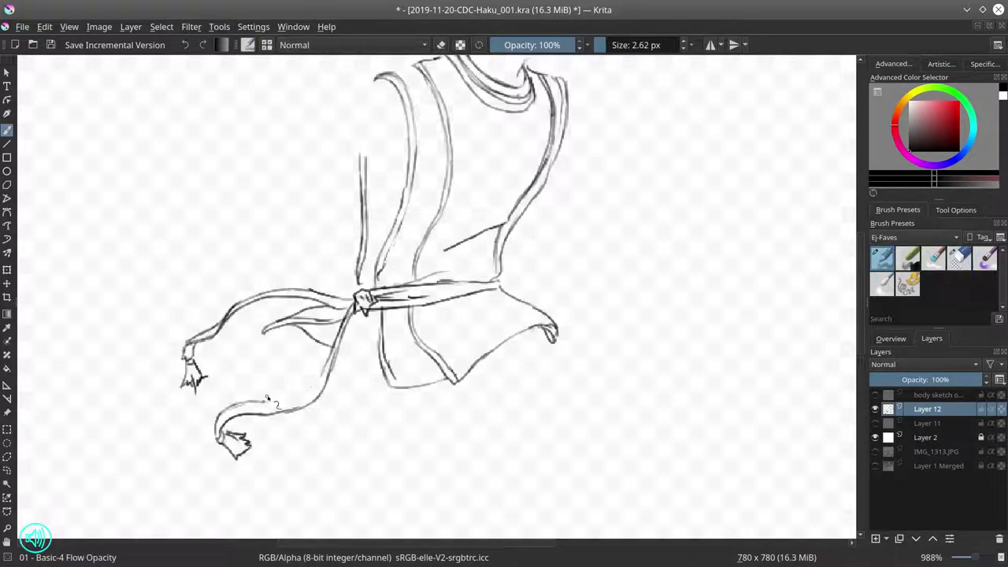
drag(340, 347, 360, 284)
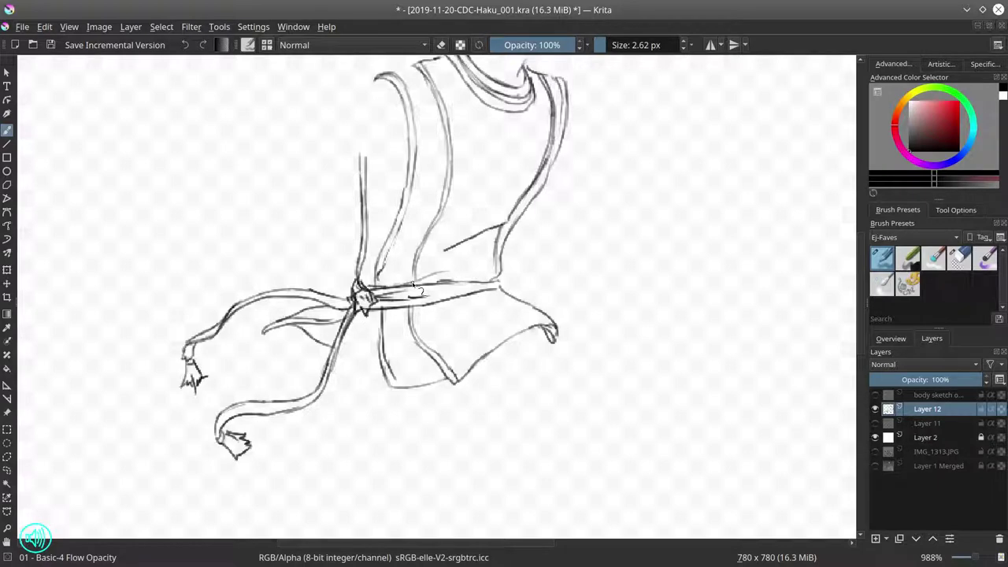
key(ctrl+s)
scroll(650, 350, down, 5)
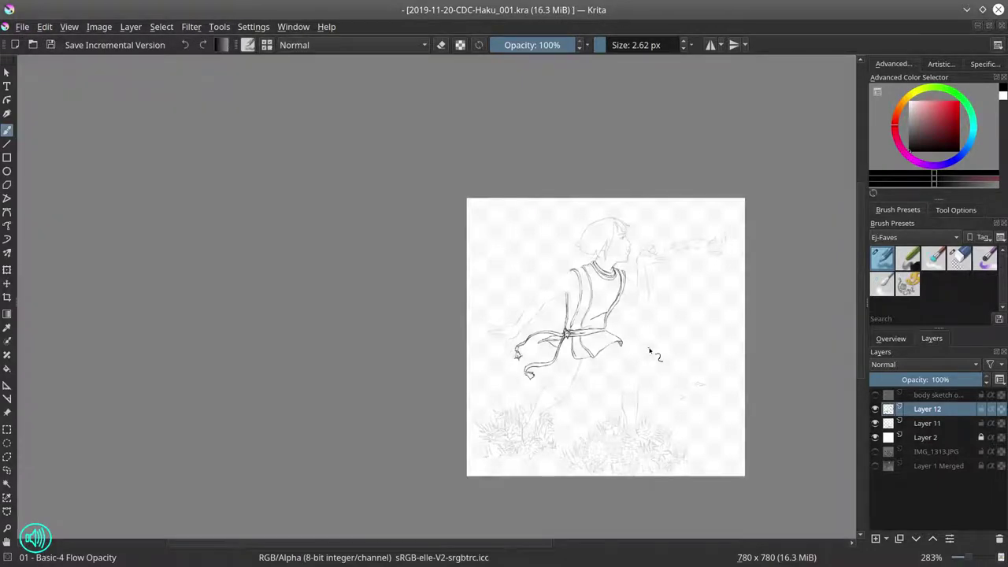
Step: Draw strap strokes on the vest's left side down to the knot
scroll(560, 303, up, 4)
mouse_move(539, 220)
mouse_down()
mouse_move(589, 233)
mouse_move(590, 243)
mouse_up()
drag(540, 252, 583, 283)
drag(539, 307, 569, 312)
key(/)
drag(579, 238, 596, 270)
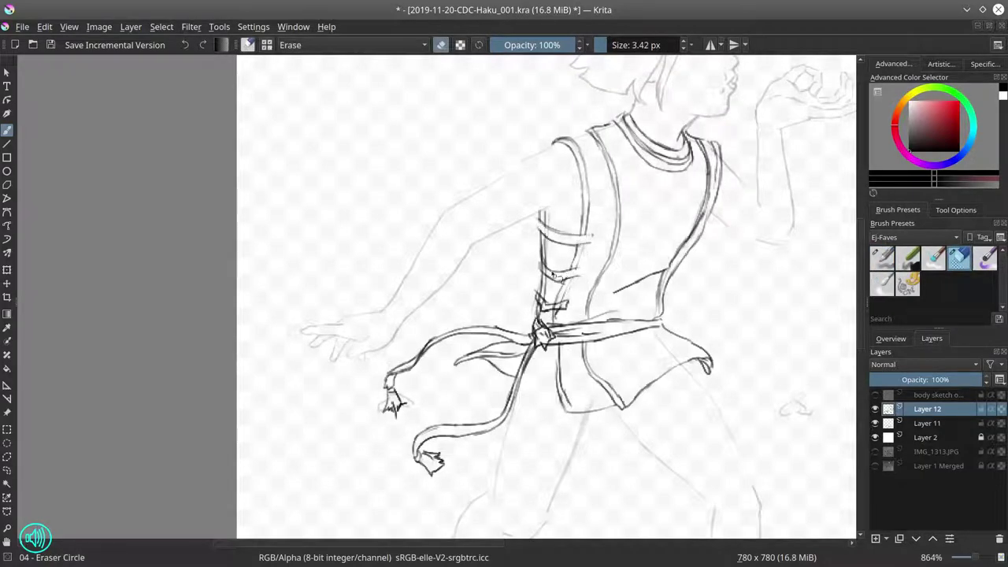
mouse_move(537, 296)
mouse_down()
mouse_move(562, 308)
mouse_move(540, 318)
mouse_up()
key(/)
drag(537, 255, 542, 298)
mouse_move(535, 215)
mouse_down()
mouse_move(539, 232)
mouse_move(602, 244)
mouse_up()
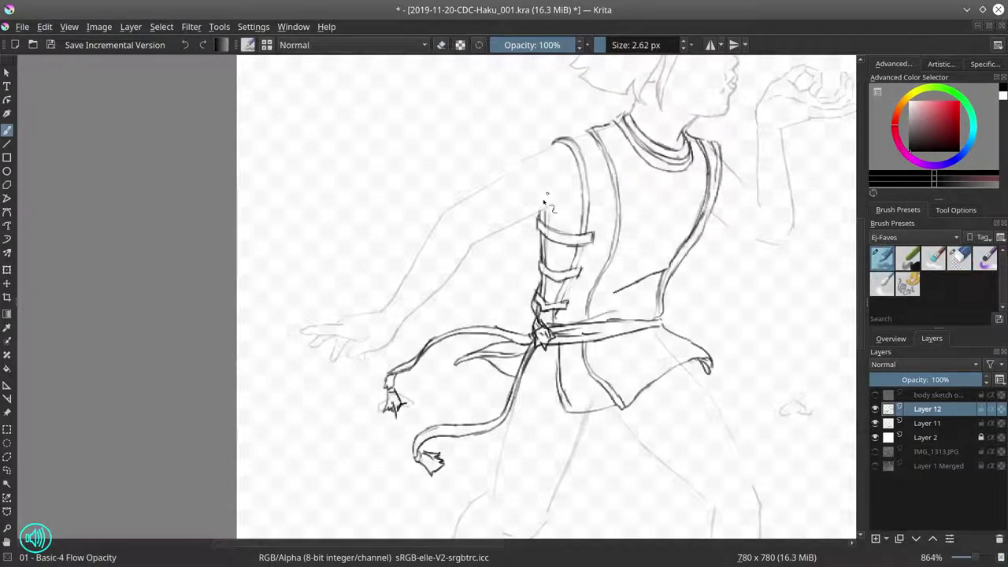
Step: Draw short sleeves on both armholes, each with a cuff line
drag(514, 166, 558, 142)
drag(563, 175, 560, 203)
drag(722, 156, 737, 175)
drag(711, 211, 724, 221)
drag(528, 216, 559, 197)
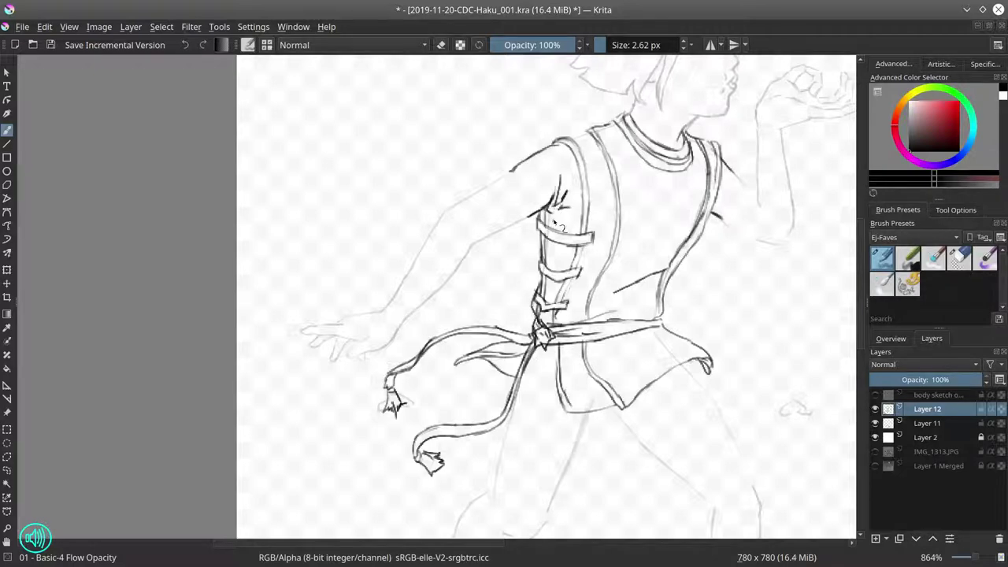
drag(510, 168, 531, 219)
drag(497, 175, 510, 169)
drag(732, 170, 742, 181)
drag(743, 178, 723, 222)
drag(507, 179, 522, 214)
drag(748, 188, 734, 220)
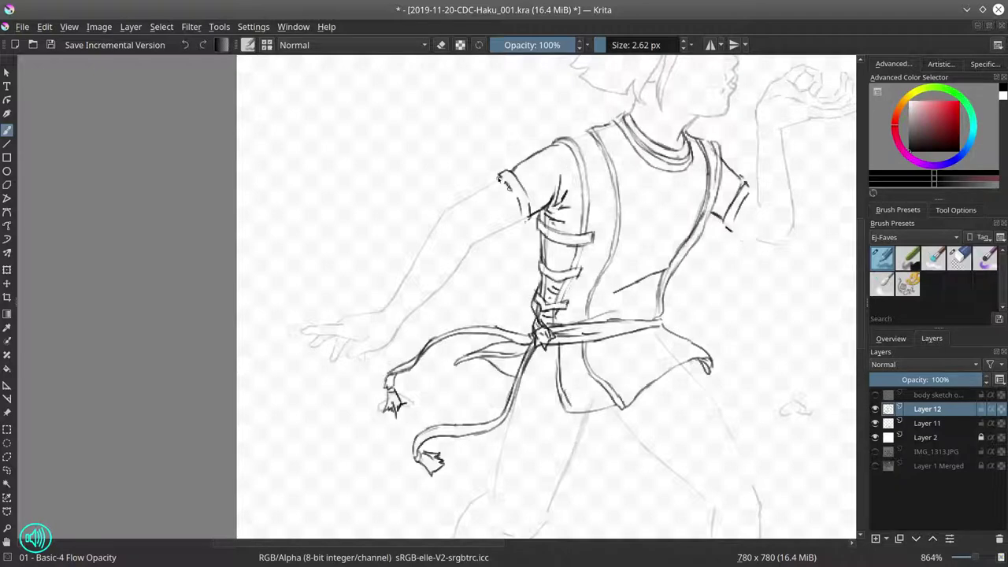
Step: Sketch a large open hanging sleeve from the near arm and compare it with the sketch hidden
drag(501, 174, 412, 232)
mouse_move(523, 218)
mouse_down()
mouse_move(493, 242)
mouse_move(471, 309)
mouse_up()
mouse_move(409, 229)
mouse_down()
mouse_move(419, 290)
mouse_move(457, 309)
mouse_move(415, 279)
mouse_up()
drag(430, 293, 459, 305)
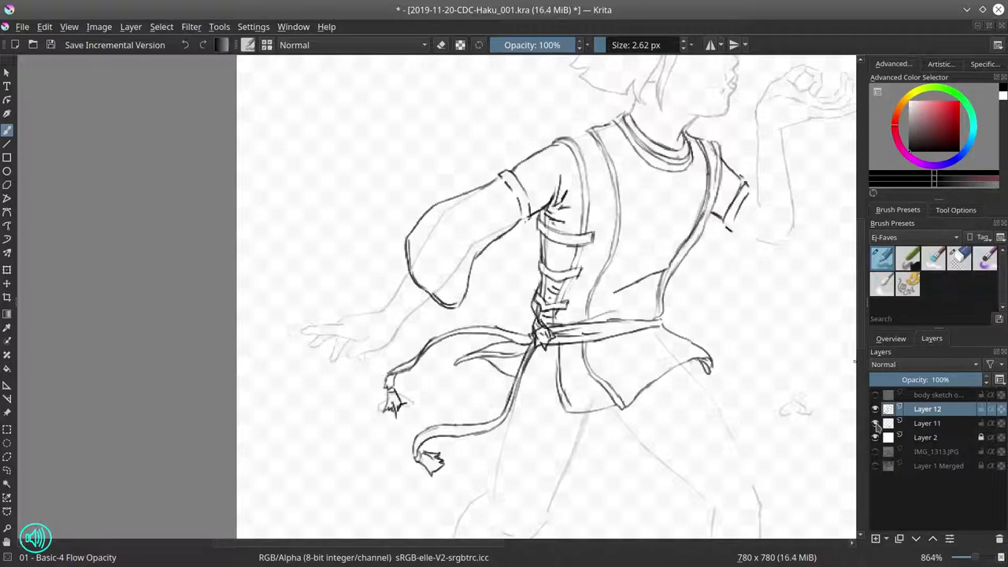
click(875, 424)
click(875, 424)
click(875, 424)
click(875, 423)
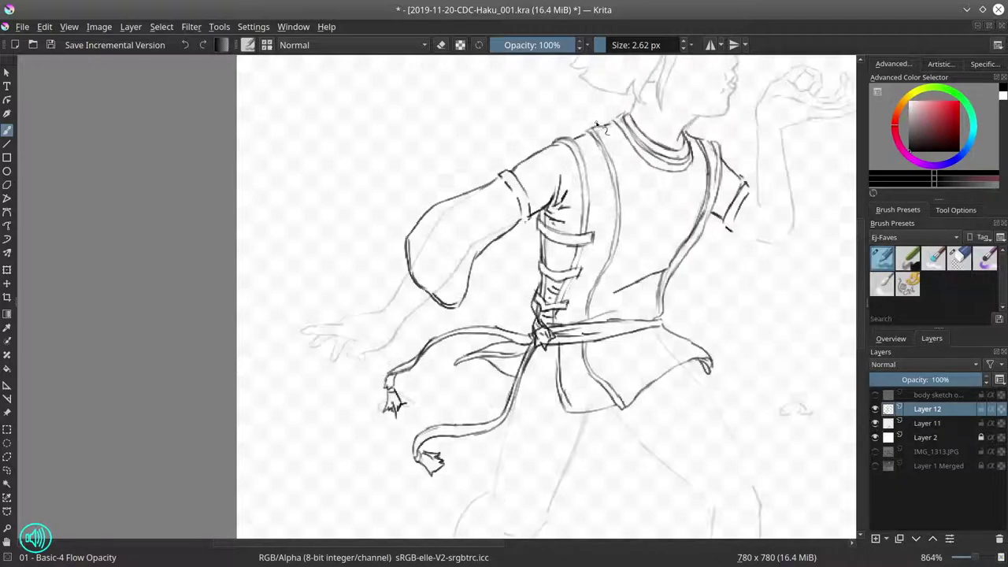
Step: Erase and redraw parts of the hanging sleeve outline
click(958, 268)
key(/)
drag(463, 199, 410, 275)
key(/)
drag(491, 265, 472, 307)
key(/)
drag(419, 288, 479, 343)
key(/)
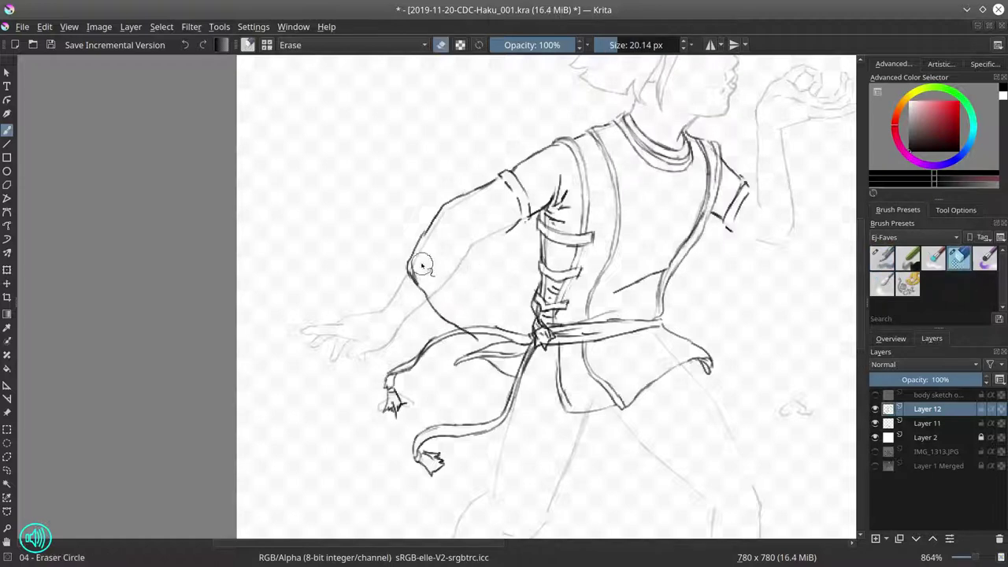
key(/)
Step: Add a fold line and dark lower curve to the sleeve, then hide Layer 11's sketch
drag(504, 237, 494, 279)
mouse_move(431, 291)
mouse_down()
mouse_move(503, 338)
mouse_move(501, 327)
mouse_up()
key(/)
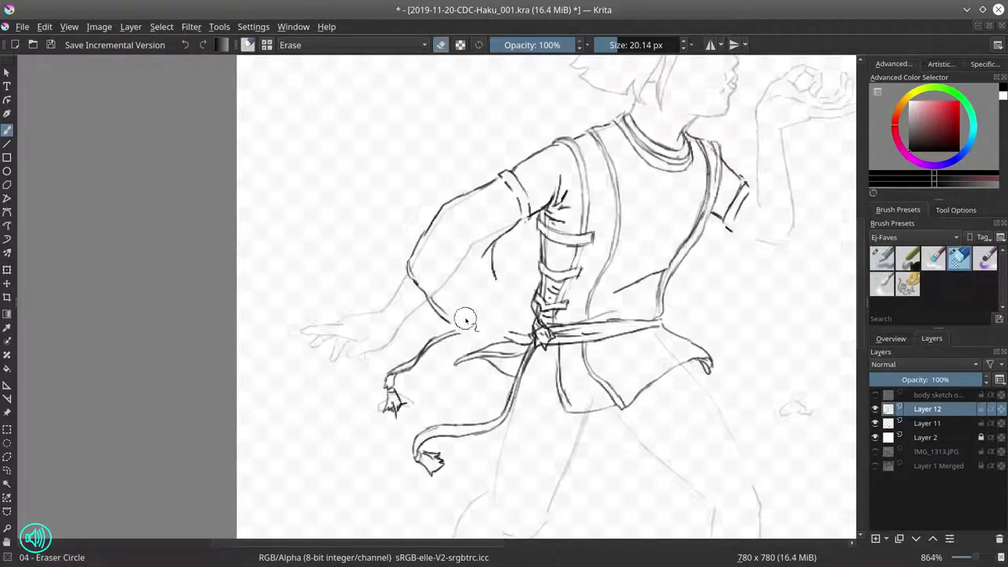
key(/)
drag(432, 293, 493, 313)
drag(508, 228, 484, 308)
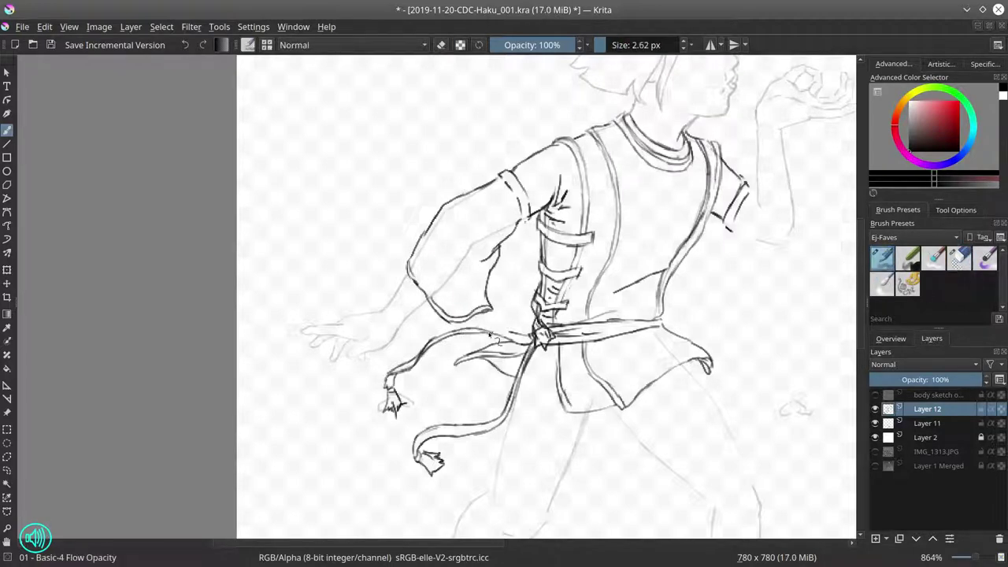
click(875, 423)
scroll(749, 282, down, 2)
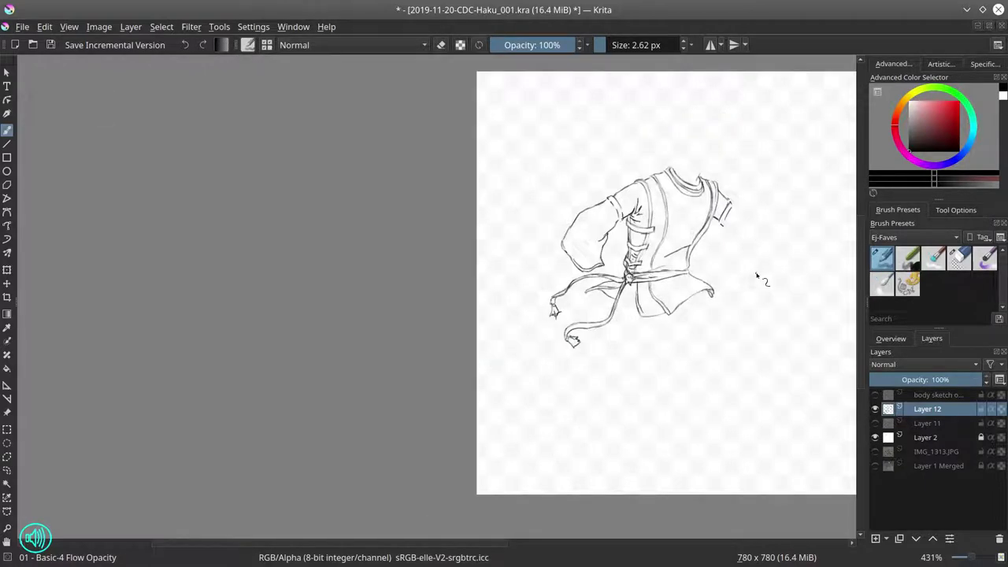
Step: With the sketch visible, draw a forearm line and the sleeve cuff's lower outline
click(875, 422)
drag(753, 282, 499, 325)
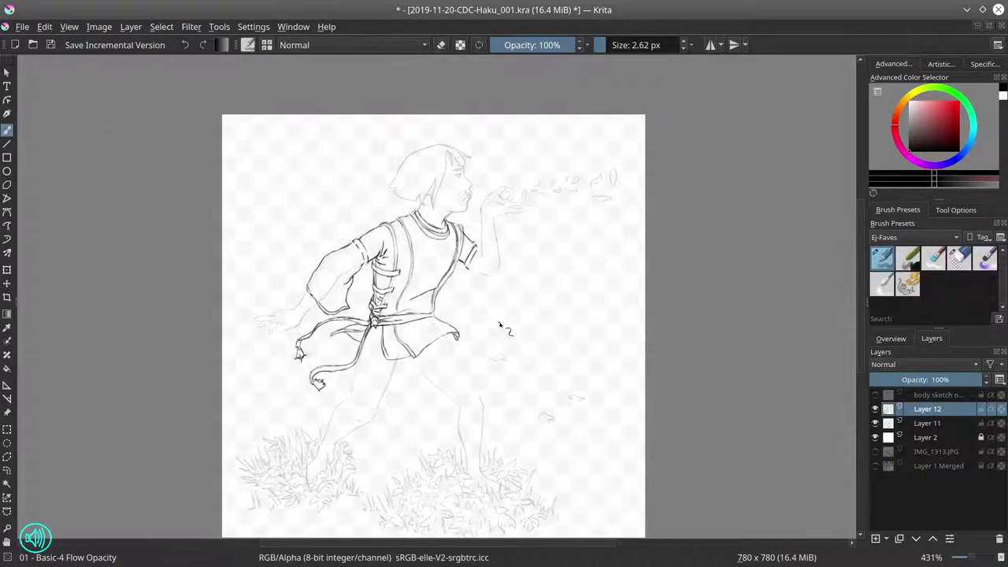
scroll(499, 325, up, 2)
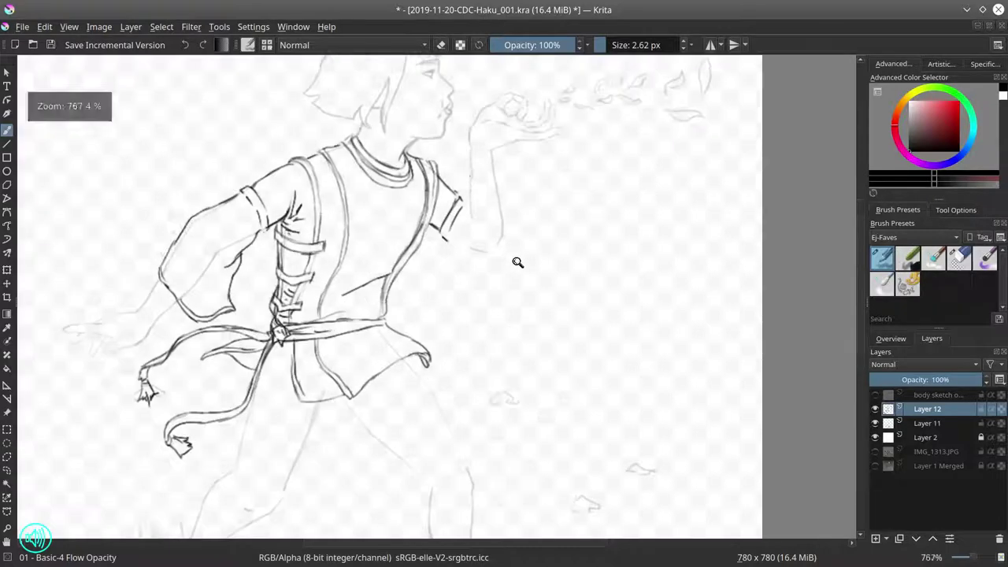
mouse_move(472, 180)
mouse_down()
mouse_move(537, 189)
mouse_move(508, 197)
mouse_move(485, 236)
mouse_up()
drag(476, 233, 469, 207)
mouse_move(555, 195)
mouse_down()
mouse_move(512, 254)
mouse_move(473, 236)
mouse_up()
key(/)
click(876, 424)
click(875, 423)
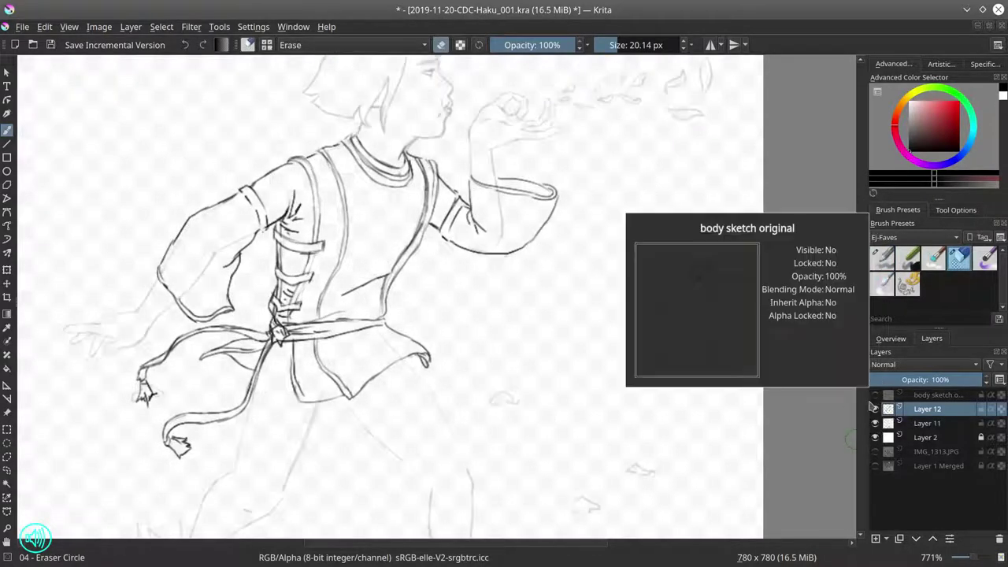
key(/)
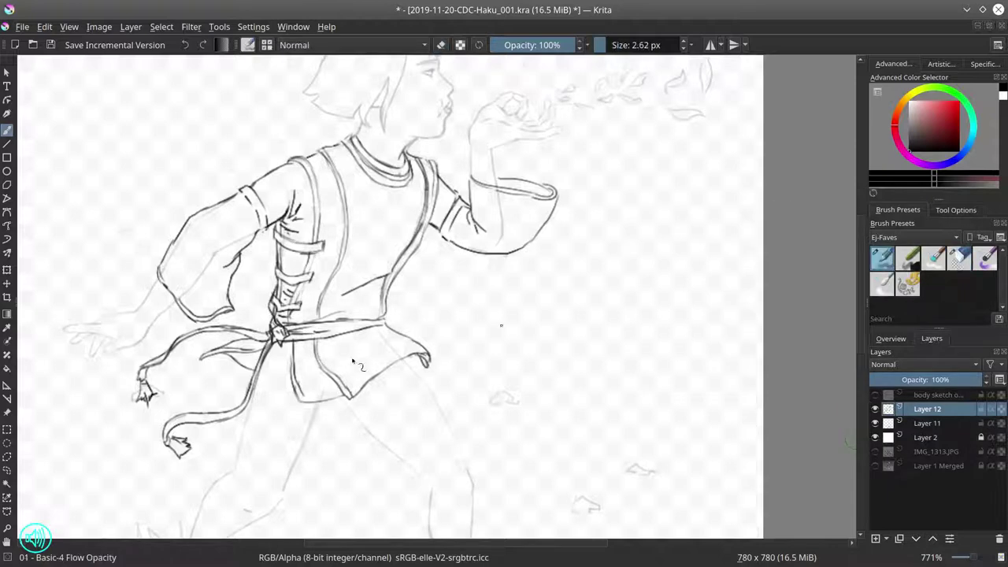
Step: Draw the lower leg outlines, a curve for the right leg and a small foot
drag(251, 398, 305, 303)
mouse_move(307, 302)
mouse_down()
mouse_move(296, 345)
mouse_move(337, 414)
mouse_up()
mouse_move(276, 378)
mouse_down()
mouse_move(334, 405)
mouse_move(288, 417)
mouse_up()
key(/)
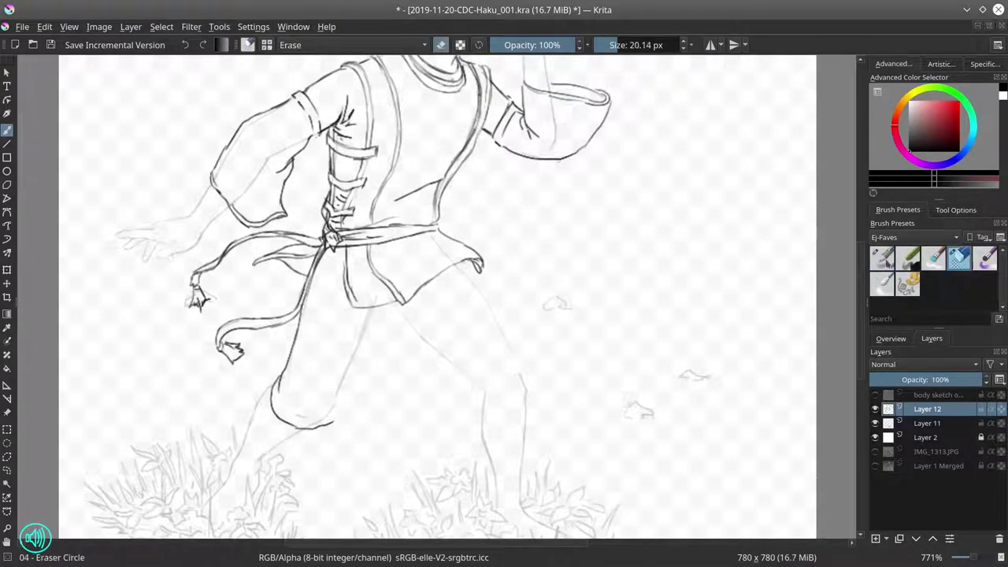
key(/)
drag(352, 362, 335, 421)
drag(308, 379, 280, 416)
mouse_move(394, 305)
mouse_down()
mouse_move(526, 411)
mouse_move(479, 272)
mouse_up()
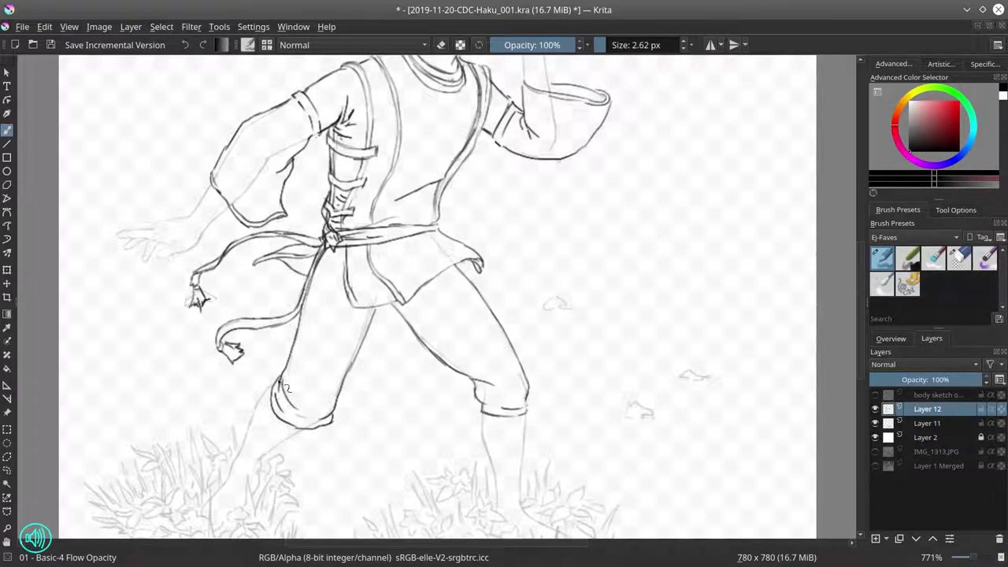
mouse_move(278, 382)
mouse_down()
mouse_move(236, 373)
mouse_move(272, 362)
mouse_move(170, 417)
mouse_move(272, 356)
mouse_up()
Step: Add a ribbon loop and tail at the right knee, then merge Layer 12 into Layer 11
mouse_move(532, 391)
mouse_down()
mouse_move(560, 377)
mouse_move(598, 390)
mouse_move(608, 408)
mouse_up()
drag(530, 404, 559, 433)
key(e)
key(Page_Down)
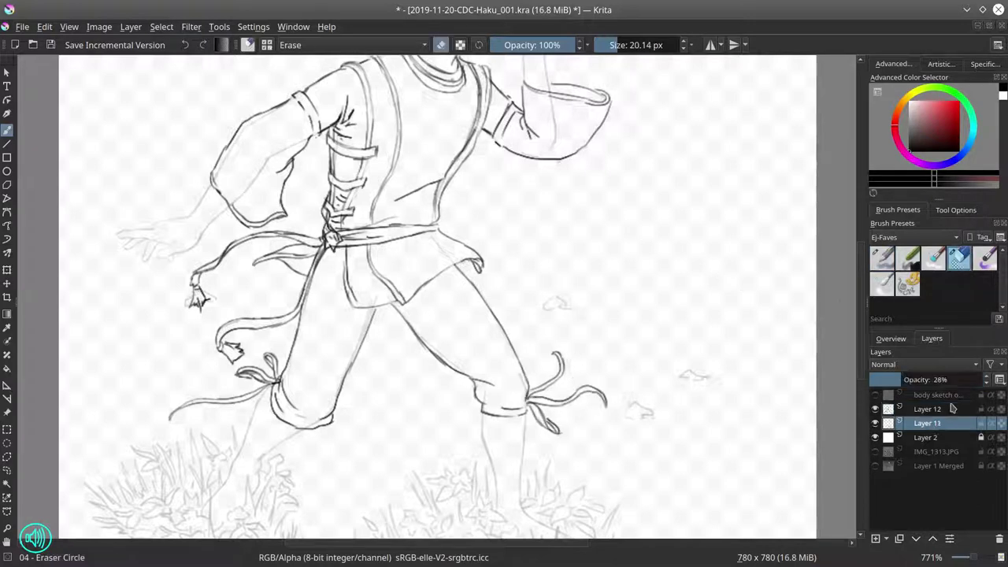
key(bracketright)
drag(258, 181, 221, 252)
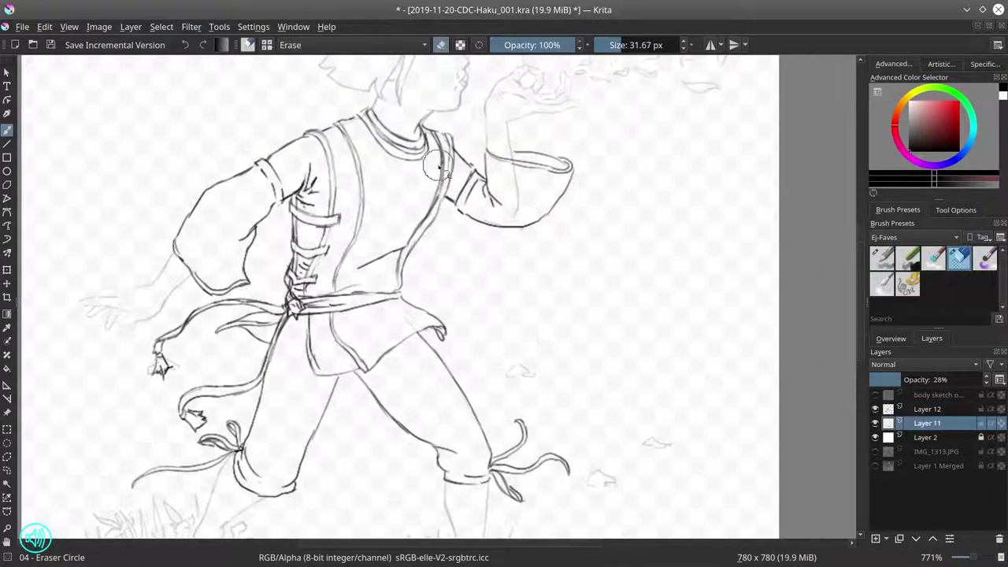
key(2)
key(ctrl+e)
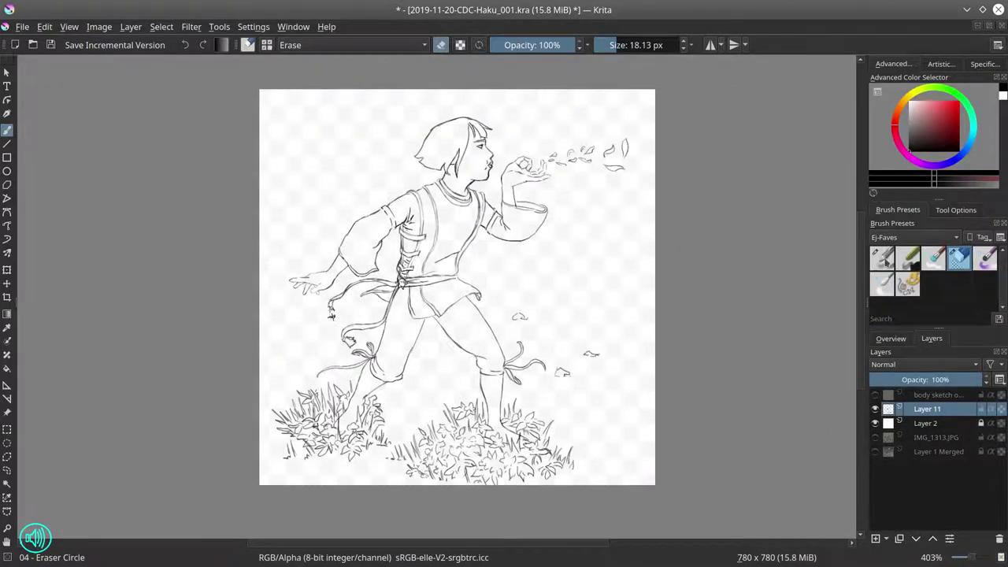
Step: Save the drawing and briefly mirror the view in the Overview docker to check it
key(/)
scroll(456, 277, down, 2)
click(50, 44)
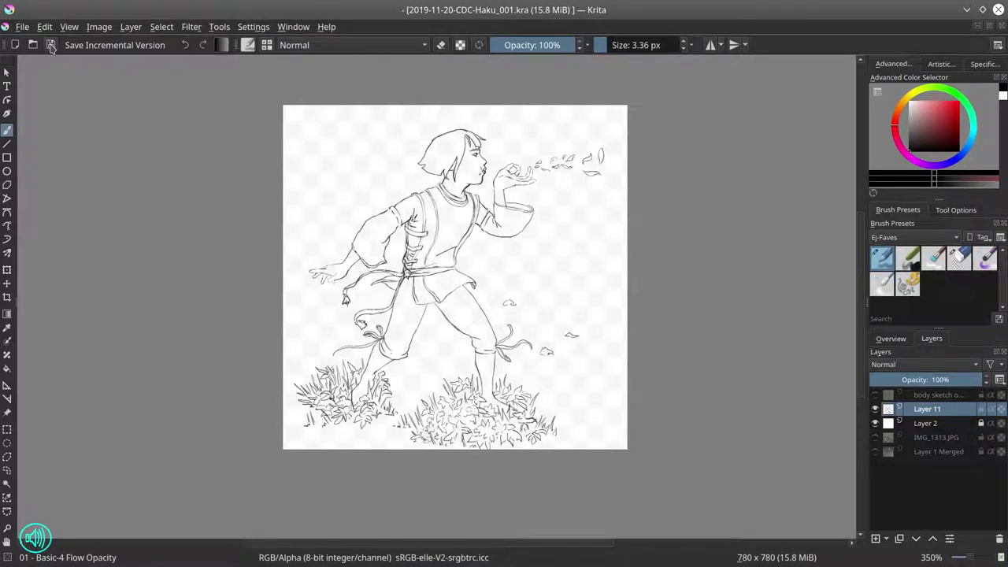
click(891, 338)
click(877, 541)
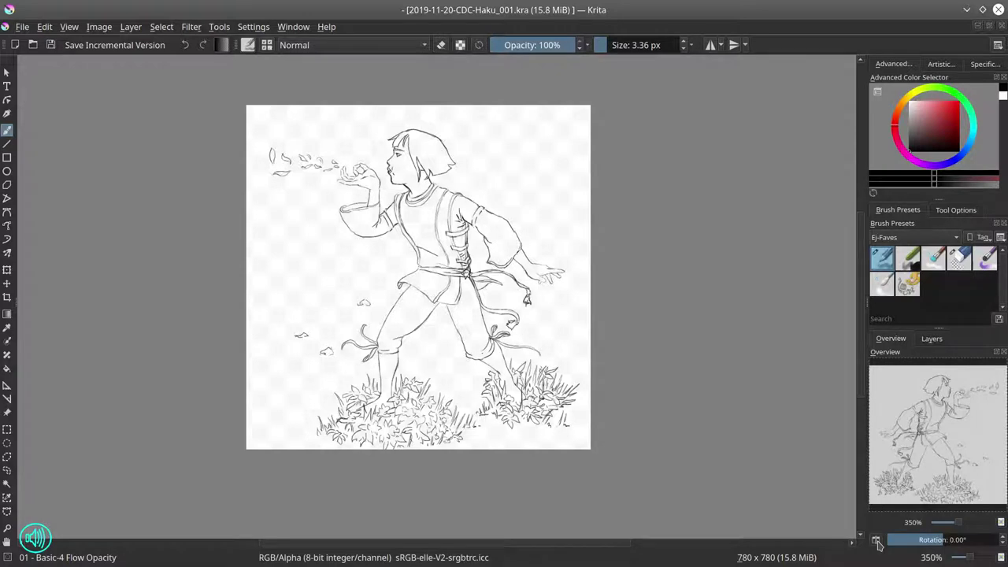
click(876, 541)
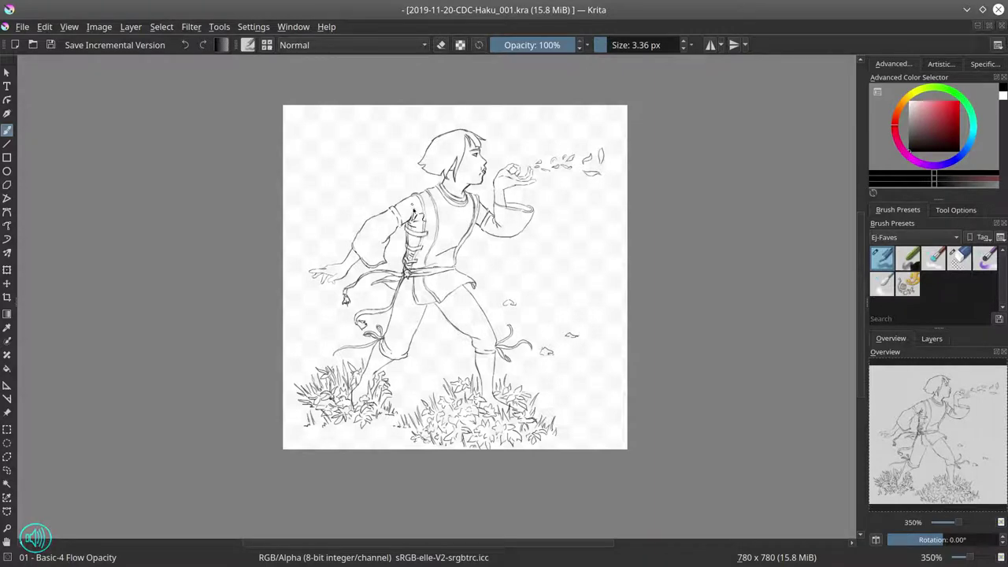
Step: Add fold strokes near the belt, on the shirt below it, on the sleeve cuff and near the hand
scroll(433, 236, up, 5)
mouse_move(402, 319)
mouse_down()
mouse_move(453, 330)
mouse_move(476, 323)
mouse_up()
mouse_move(445, 356)
mouse_down()
mouse_move(398, 422)
mouse_move(394, 413)
mouse_move(406, 433)
mouse_up()
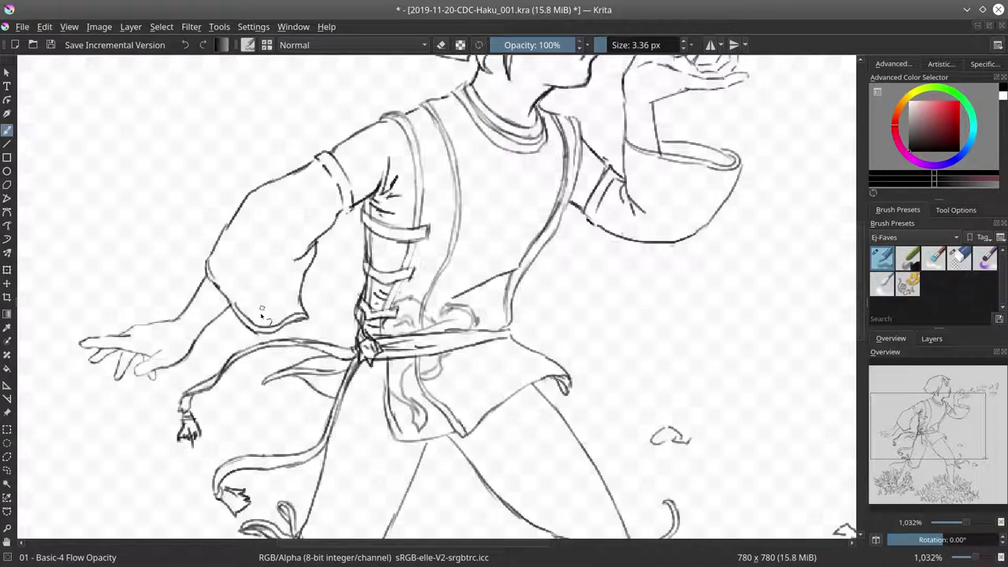
mouse_move(262, 309)
mouse_down()
mouse_move(315, 284)
mouse_move(252, 264)
mouse_up()
mouse_move(626, 162)
mouse_down()
mouse_move(661, 185)
mouse_move(691, 184)
mouse_up()
scroll(696, 175, down, 5)
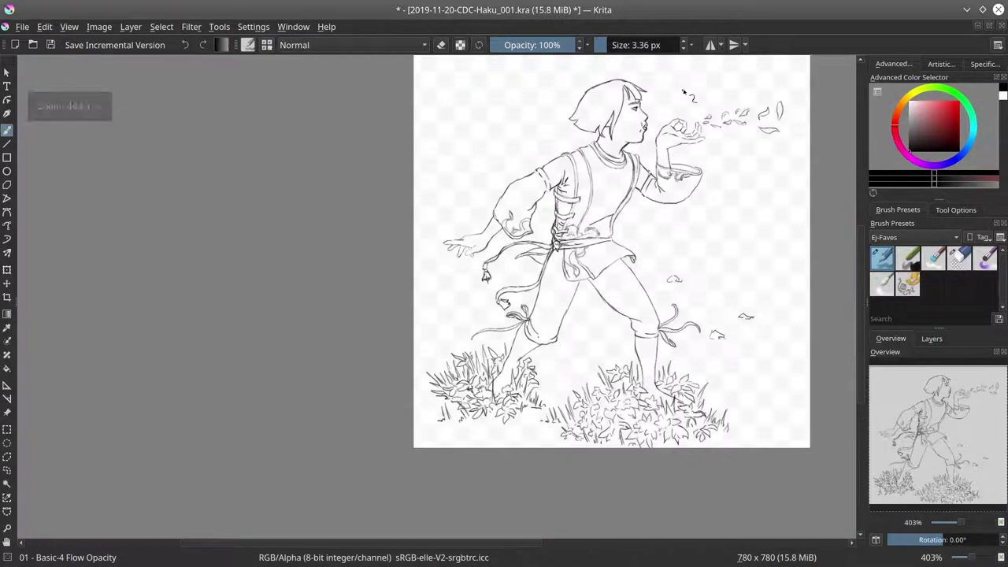
scroll(696, 192, up, 3)
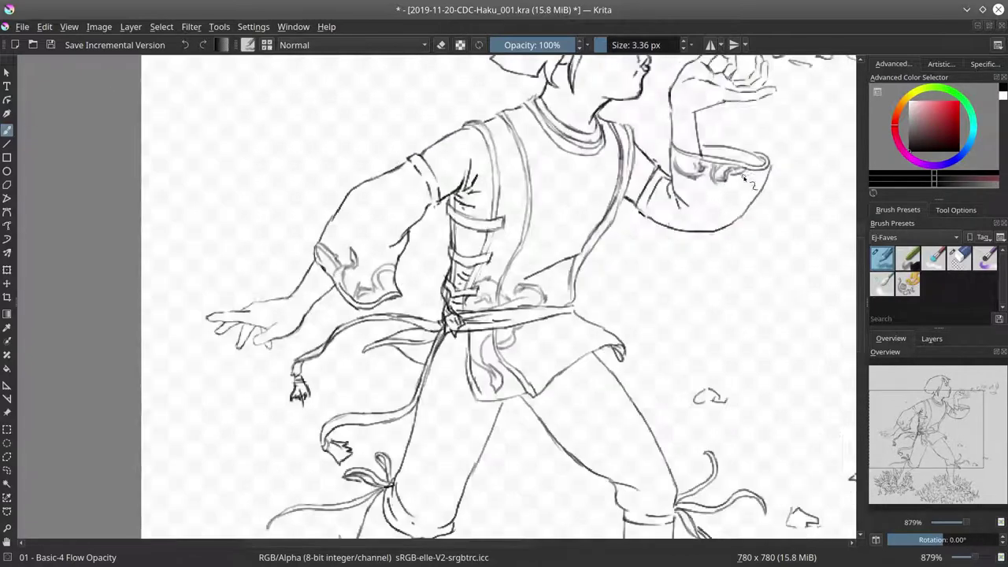
scroll(696, 192, down, 4)
Step: Rename the line layer '1st draft sketch', duplicate it, and save incremental version Haku_002.kra
click(931, 339)
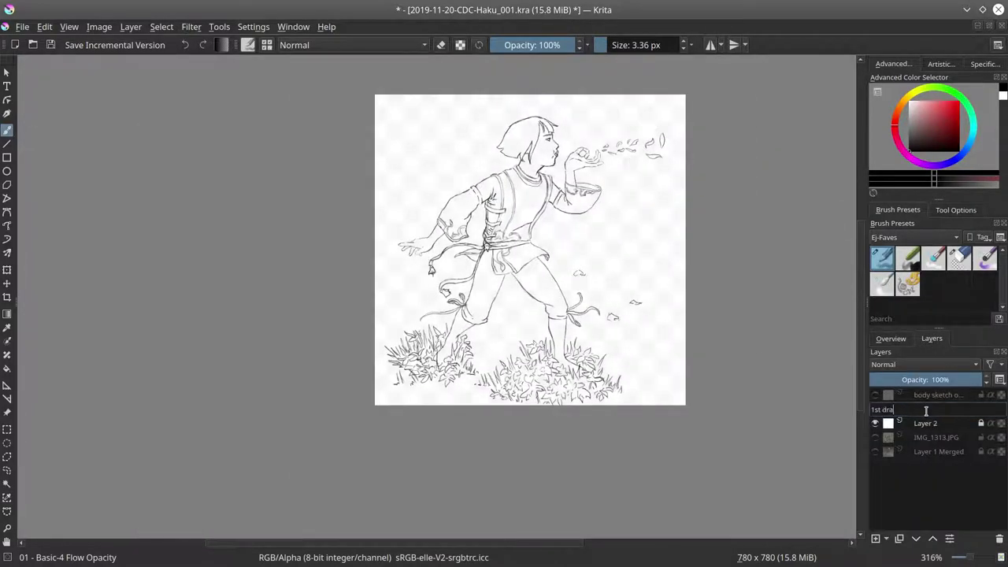
right_click(928, 413)
click(979, 415)
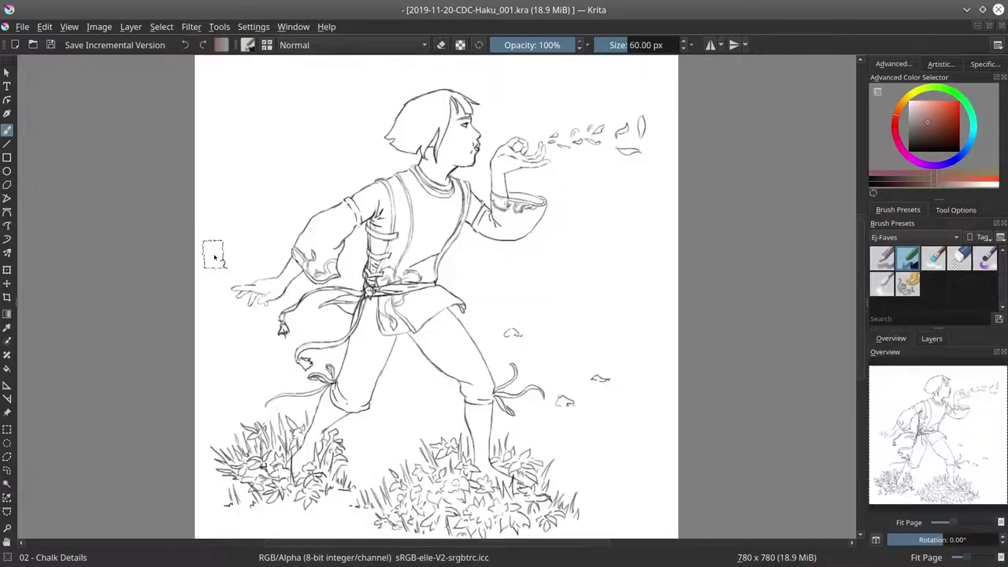
click(114, 45)
Step: Open Haku-Render.png as a reference beside the drawing and fill Layer 2 dark navy
click(989, 26)
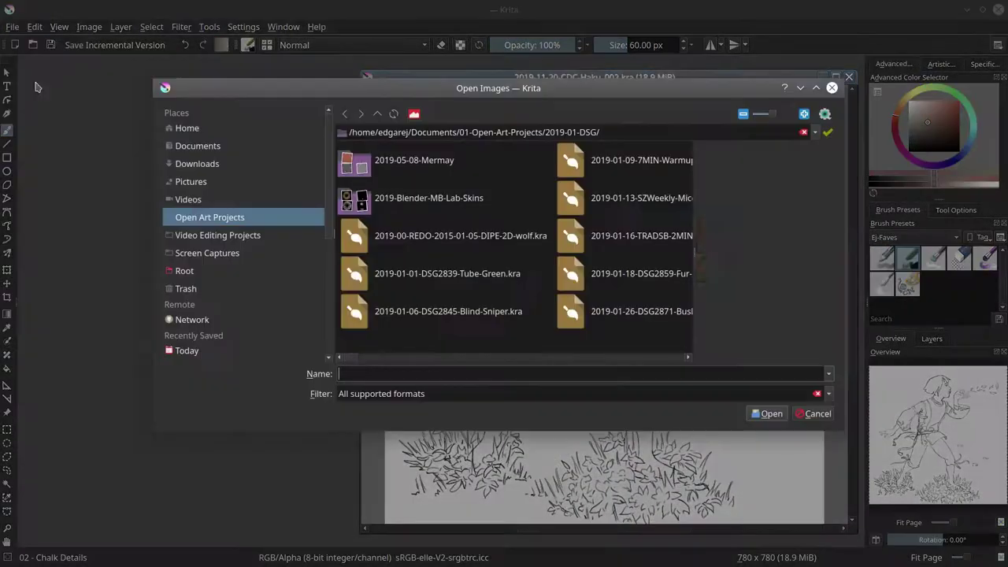
click(573, 160)
click(767, 413)
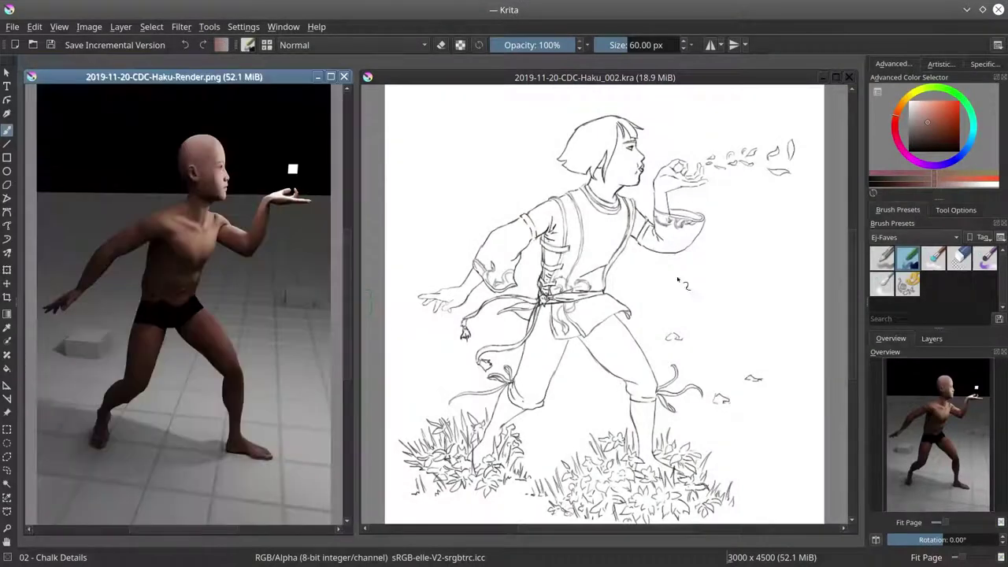
click(677, 279)
click(932, 338)
drag(735, 256, 671, 187)
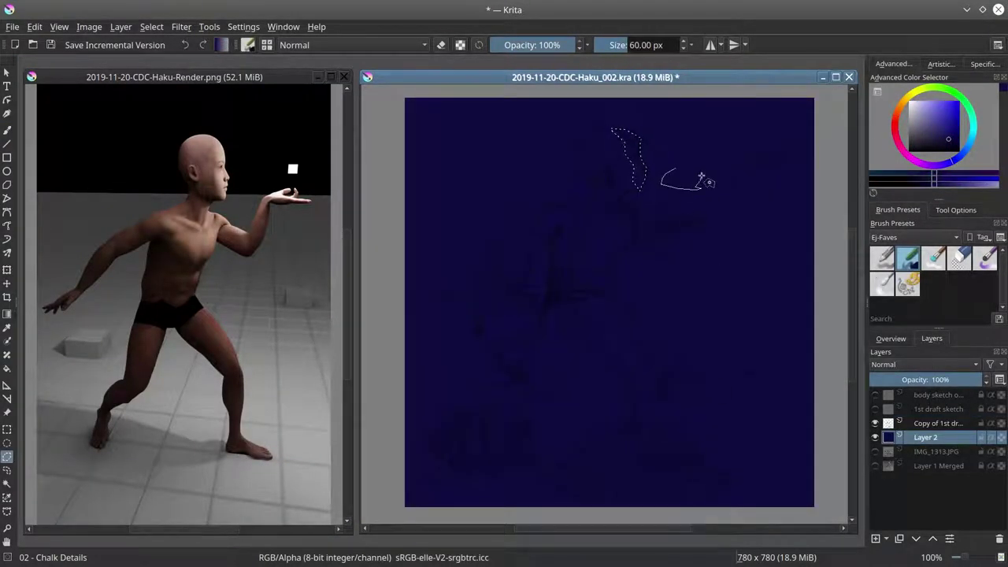
Step: Outline polygon selections around the hand and the ground area
scroll(687, 180, up, 4)
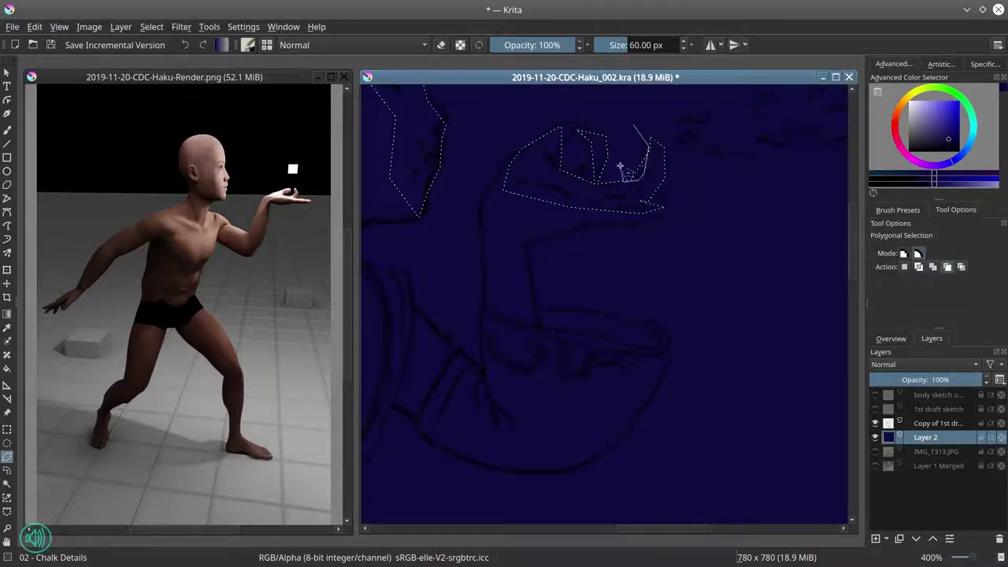
scroll(561, 292, down, 4)
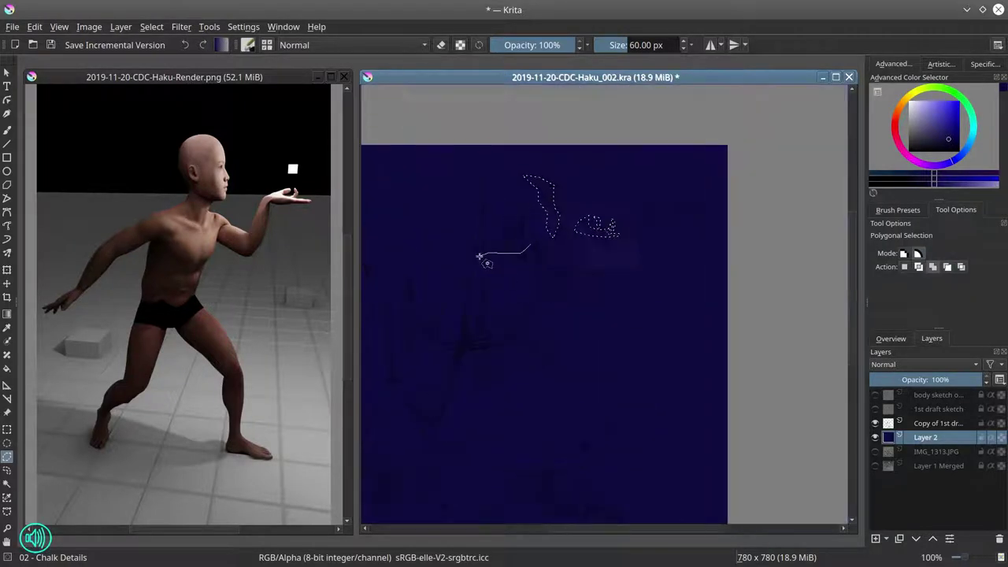
double_click(553, 259)
scroll(639, 303, down, 1)
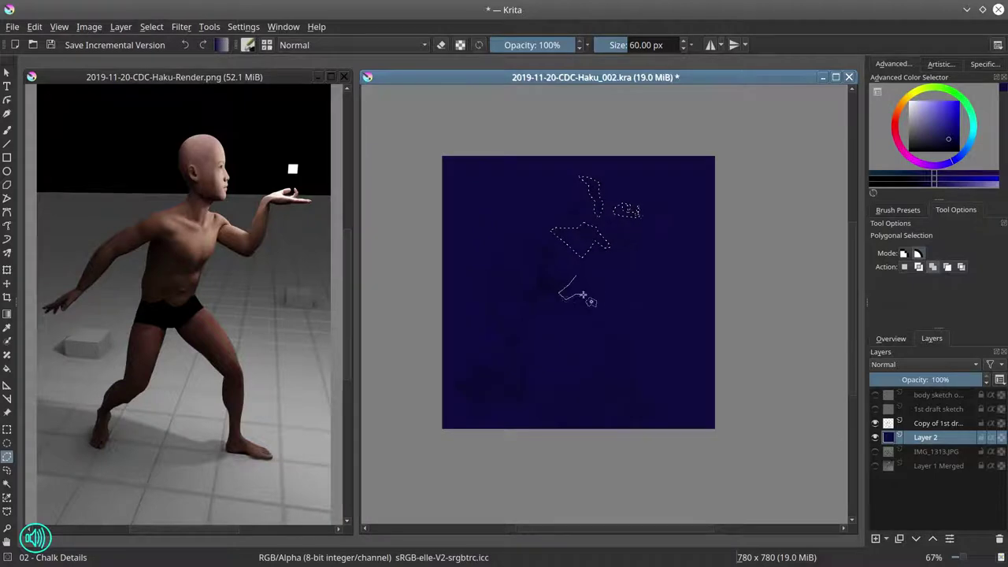
scroll(513, 378, up, 2)
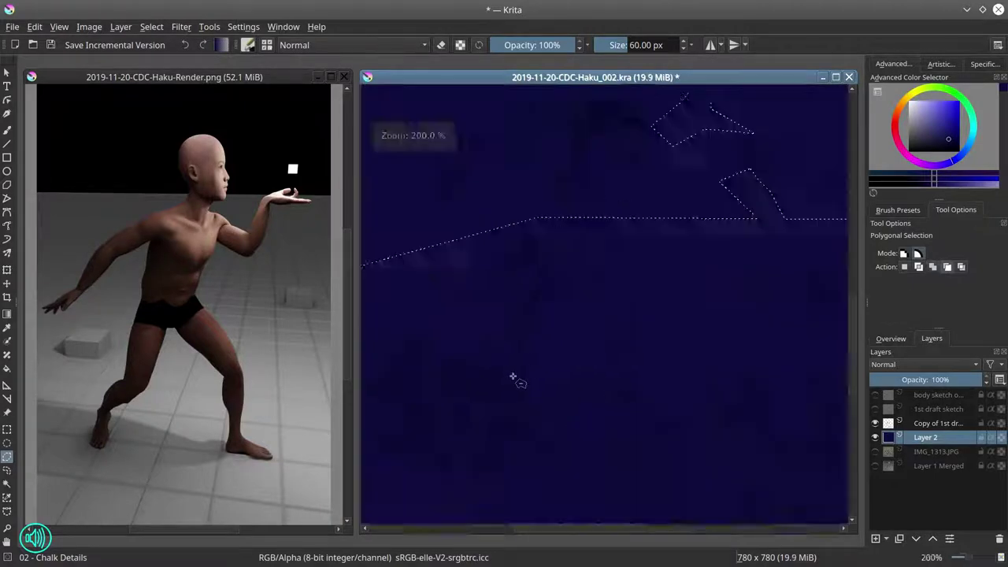
scroll(504, 331, down, 1)
click(551, 273)
click(522, 322)
click(486, 399)
click(516, 388)
click(530, 346)
click(552, 337)
double_click(560, 339)
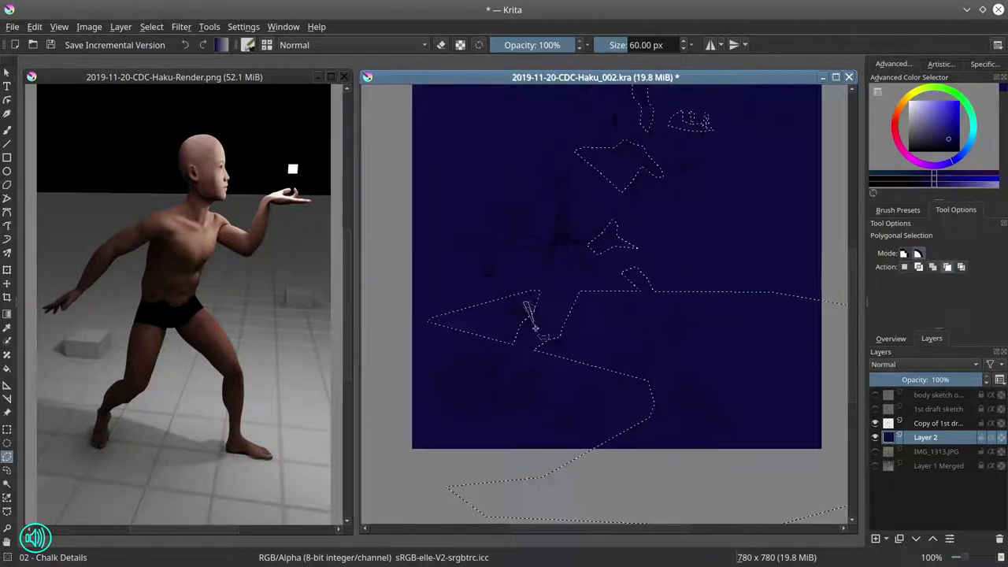
Step: Add a leg selection and fill all selected areas with a peach skin tone
click(606, 280)
click(652, 338)
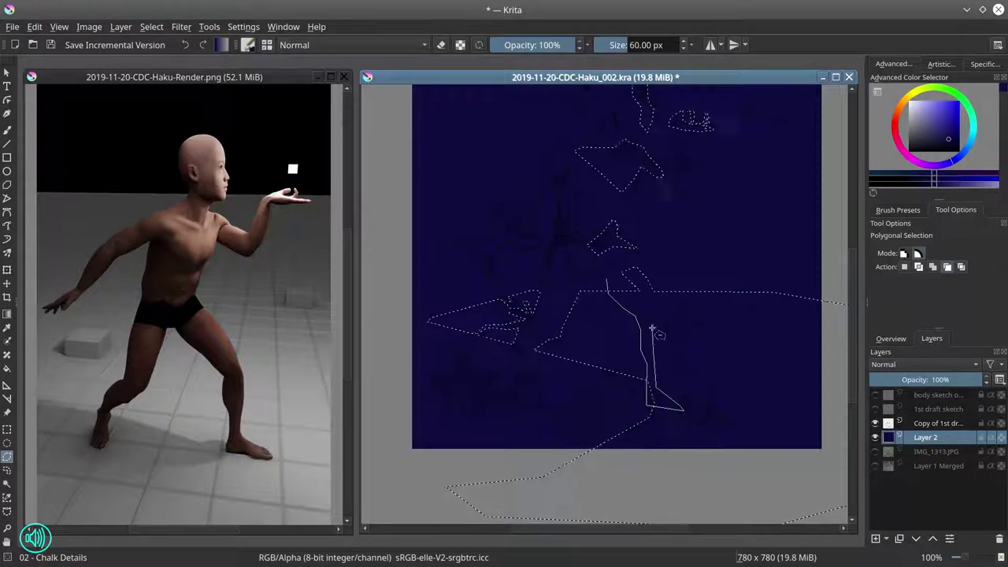
double_click(675, 401)
scroll(675, 401, down, 3)
key(x)
key(f)
click(701, 387)
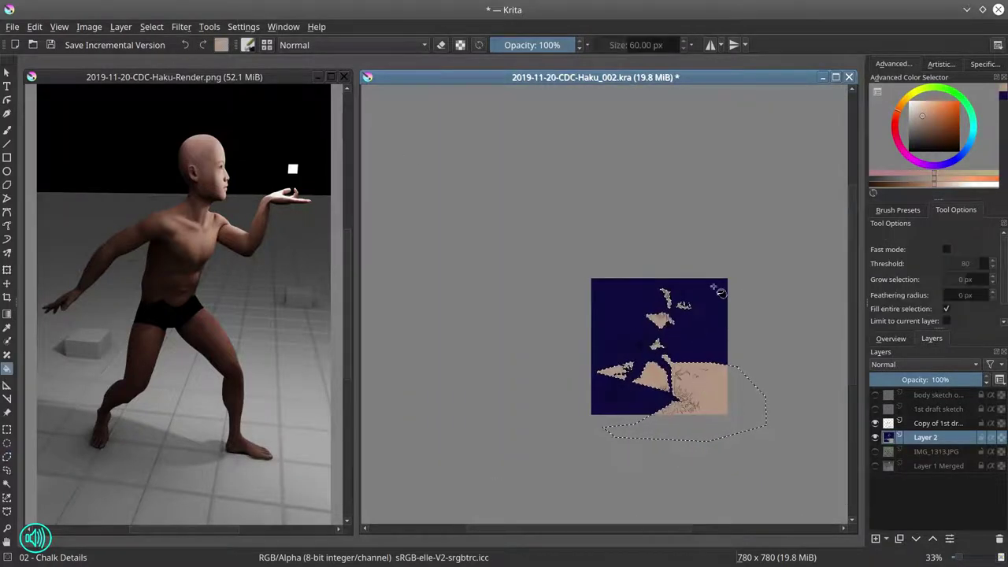
scroll(575, 256, up, 4)
Step: Outline several leaf-shaped selections beside the hand
key(ctrl+r)
scroll(577, 257, up, 4)
click(577, 257)
double_click(572, 230)
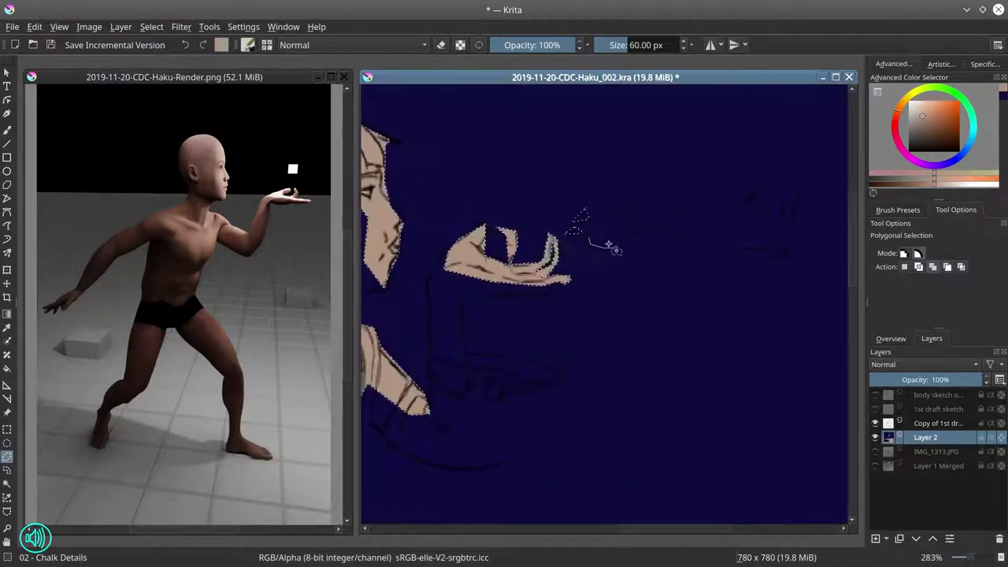
double_click(615, 244)
double_click(630, 209)
double_click(646, 231)
click(668, 202)
double_click(679, 211)
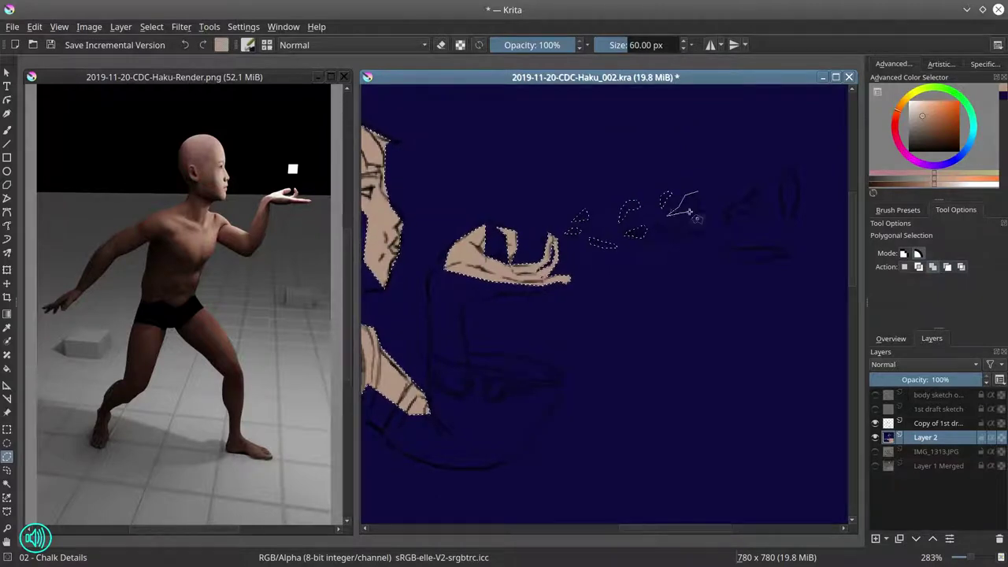
click(658, 229)
double_click(679, 234)
Step: Select the farther and rightmost leaves, fill the leaf selections with skin tone, and deselect
click(756, 190)
double_click(740, 212)
click(728, 246)
double_click(783, 258)
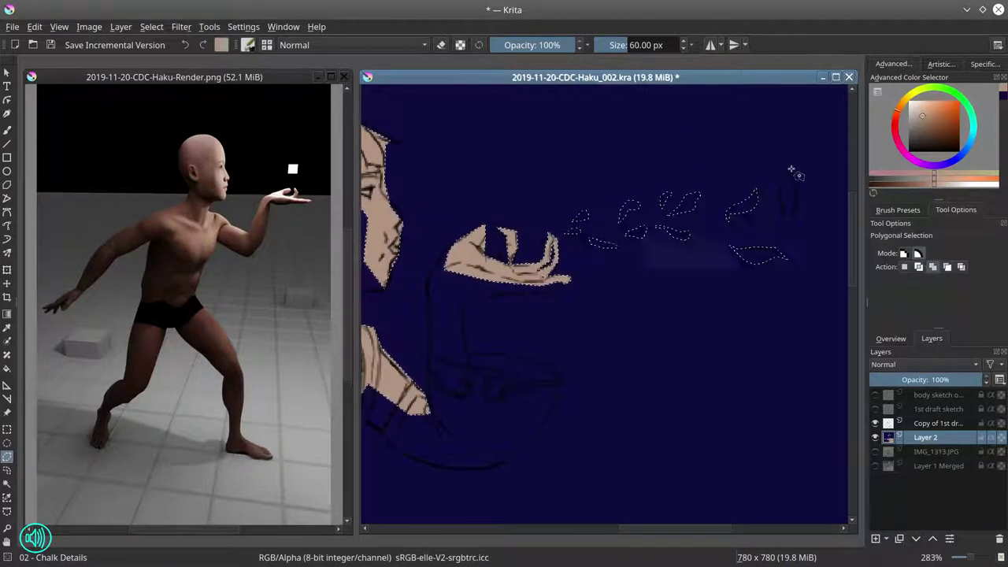
click(787, 169)
double_click(792, 224)
key(f)
click(787, 197)
key(ctrl+shift+a)
Step: Pick the Eraser Circle brush preset and toggle between the navy and skin-tone colours
click(898, 209)
click(959, 259)
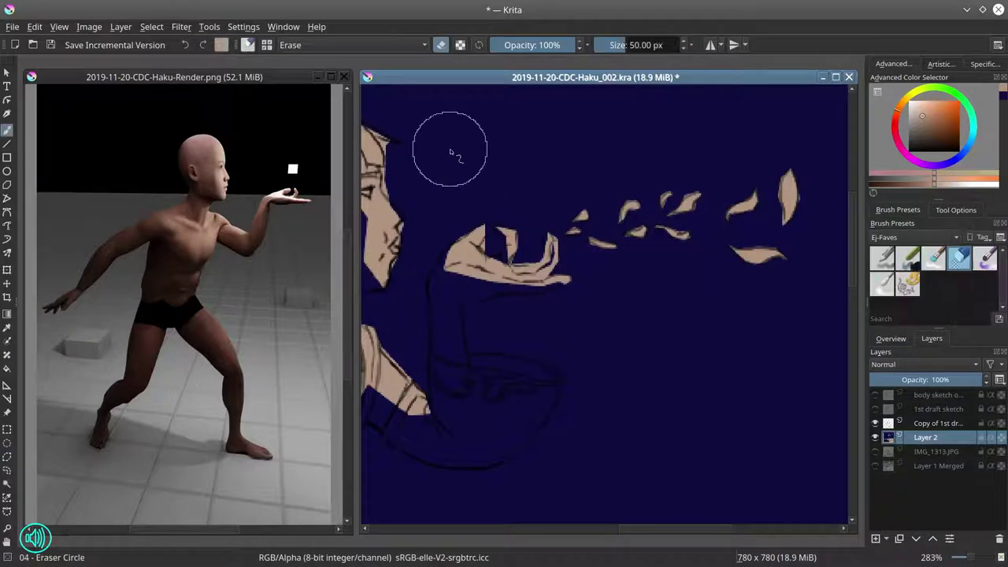
key(x)
key(x)
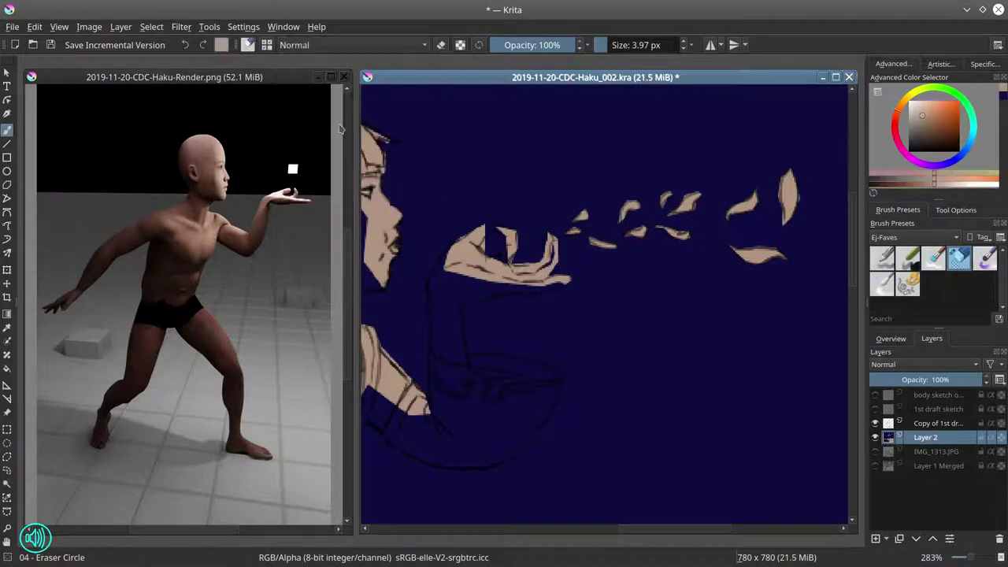
key(x)
scroll(547, 138, down, 2)
key(x)
scroll(541, 149, down, 2)
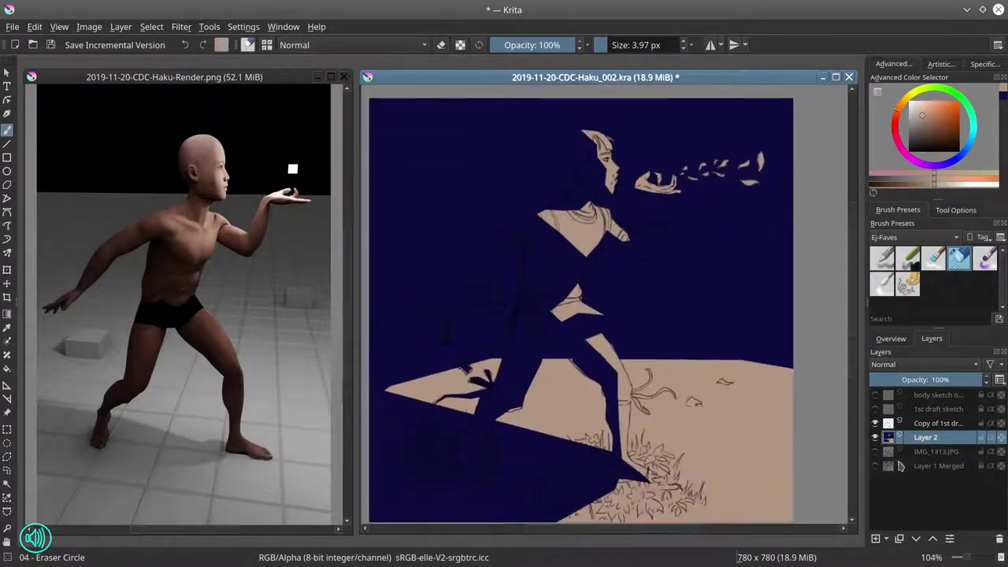
Step: Move the filled shapes onto their own Layer 9 and group the original layers as originals
right_click(929, 438)
click(762, 315)
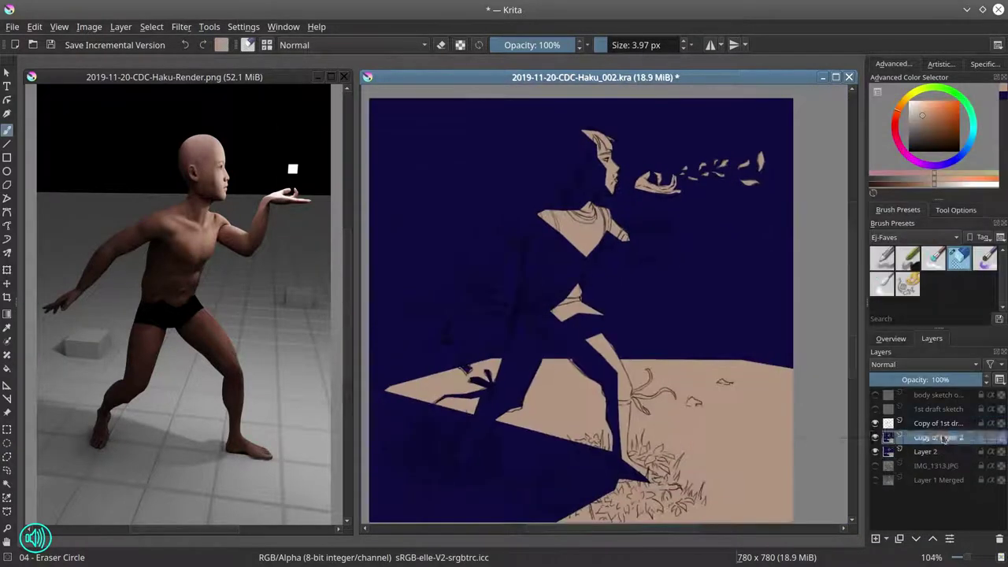
right_click(937, 398)
click(900, 369)
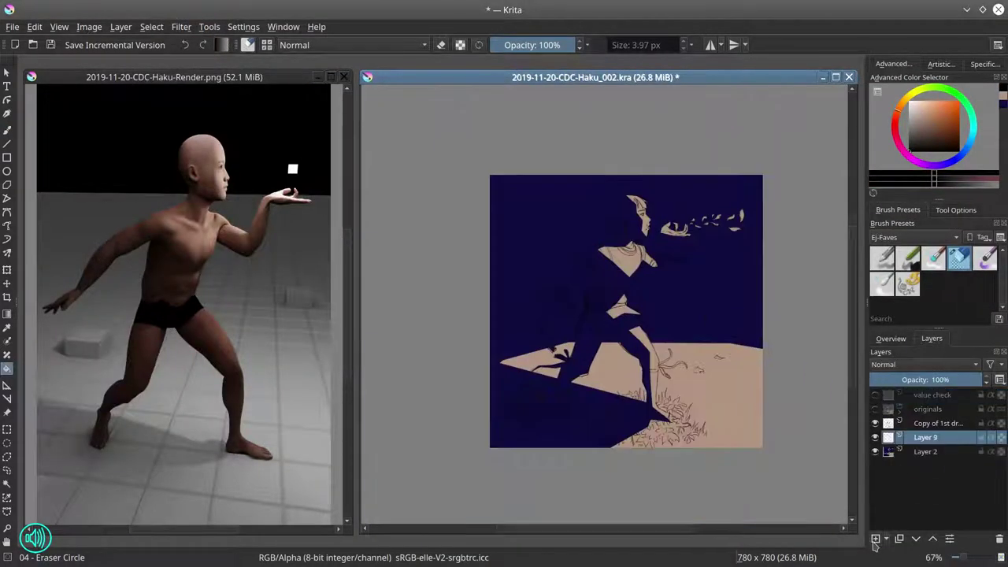
Step: Hide Layer 2 and import the SoilMud texture from the TexturesCom Soil folder as a layer
click(875, 451)
click(121, 26)
mouse_move(157, 162)
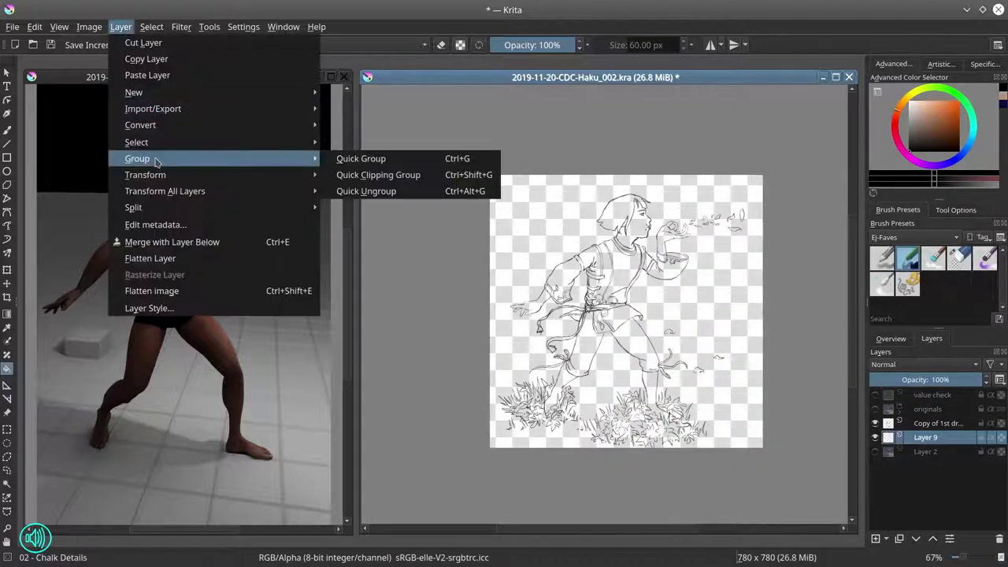
click(370, 174)
double_click(394, 272)
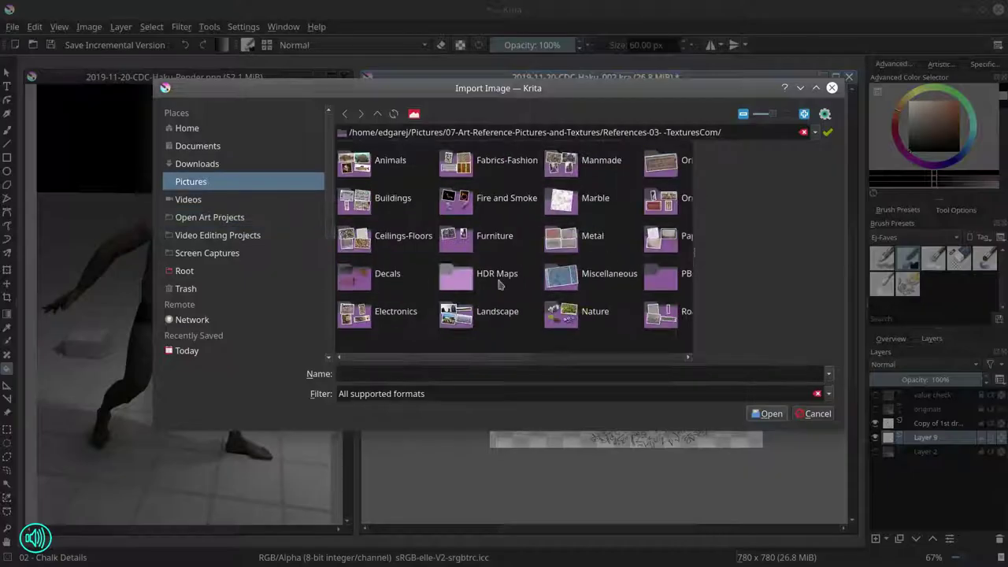
double_click(465, 313)
scroll(599, 285, down, 10)
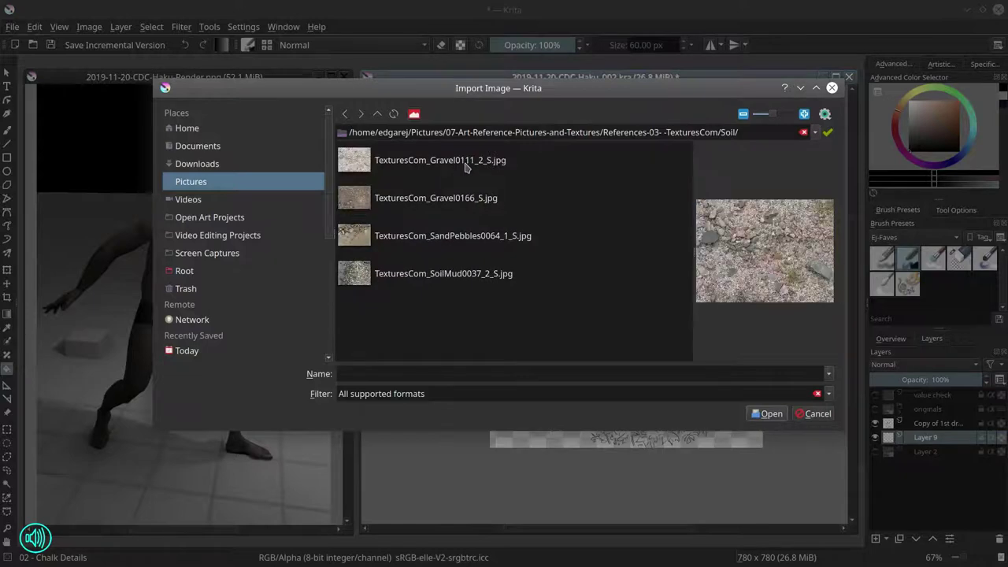
key(alt+Up)
scroll(526, 339, down, 5)
double_click(516, 311)
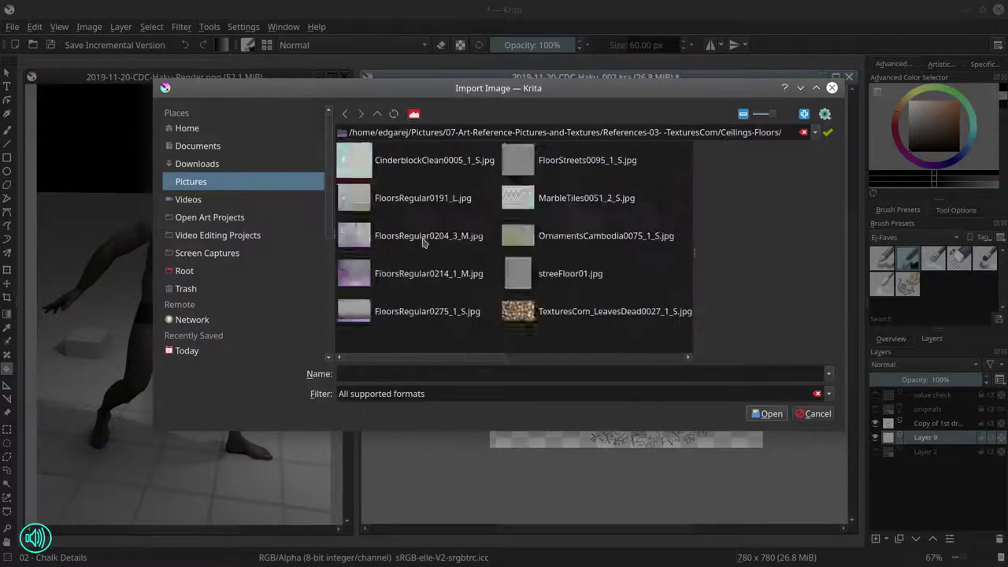
click(441, 273)
click(766, 413)
Step: Warp the soil texture with a Perspective transform to cover the ground under the figure
key(minus)
key(ctrl+t)
drag(619, 326, 680, 293)
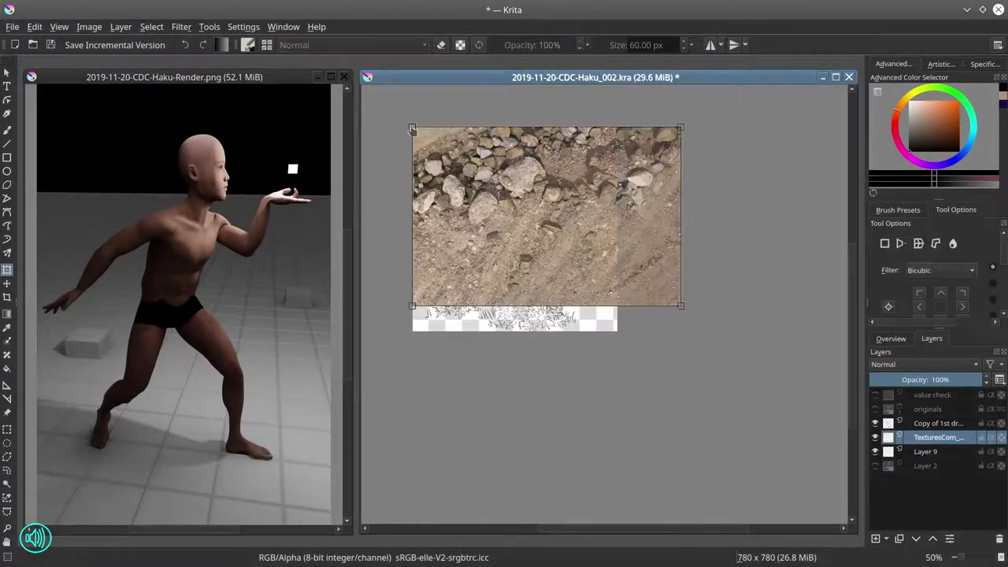
drag(680, 124, 616, 151)
key(minus)
key(minus)
key(minus)
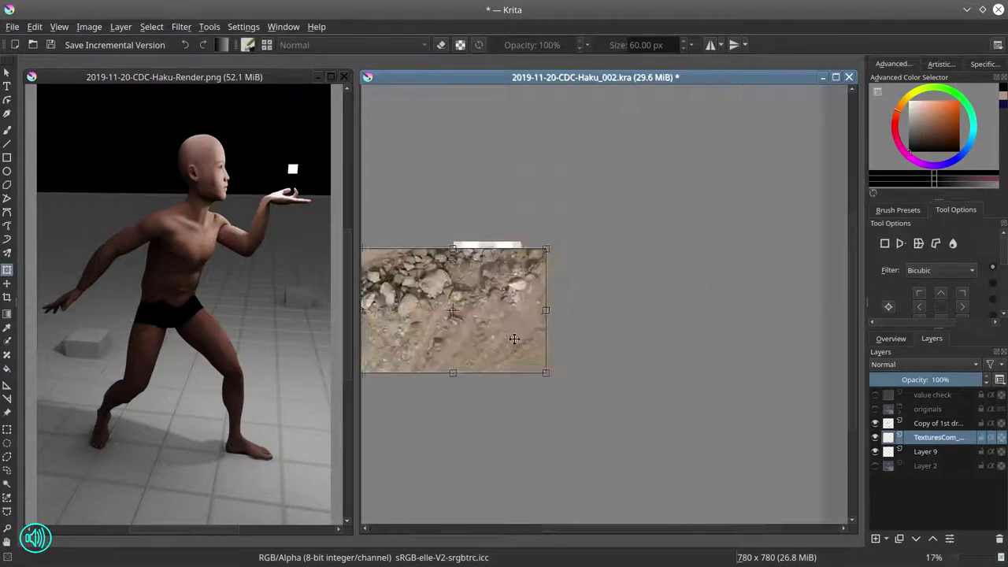
click(901, 243)
drag(521, 309, 764, 446)
key(Return)
key(plus)
key(plus)
key(plus)
key(plus)
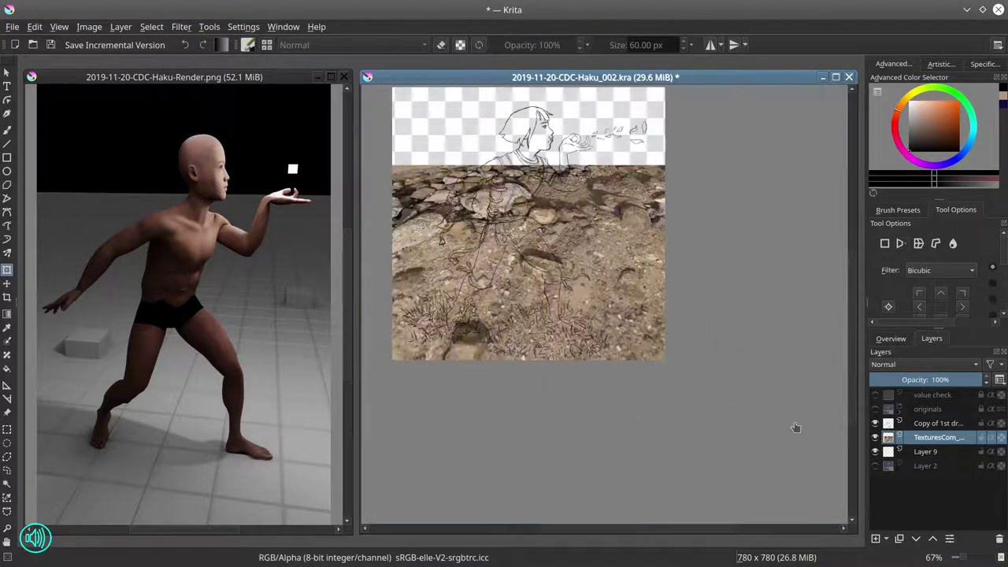
Step: Lower the texture layer to 12% opacity and erase it over the lower-left ground and body
click(898, 209)
drag(945, 379, 884, 380)
click(875, 465)
click(959, 258)
click(355, 45)
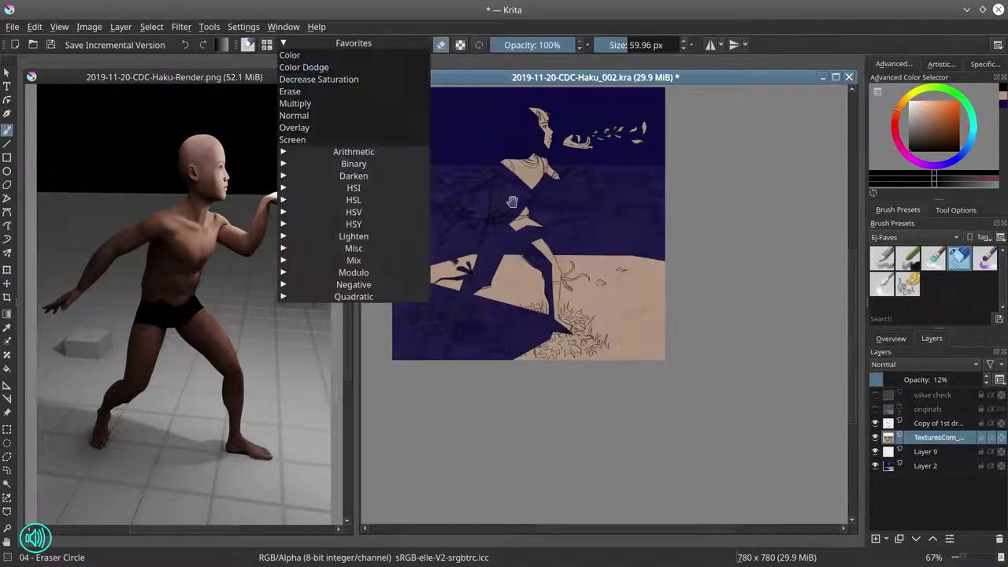
key(e)
key(plus)
key(plus)
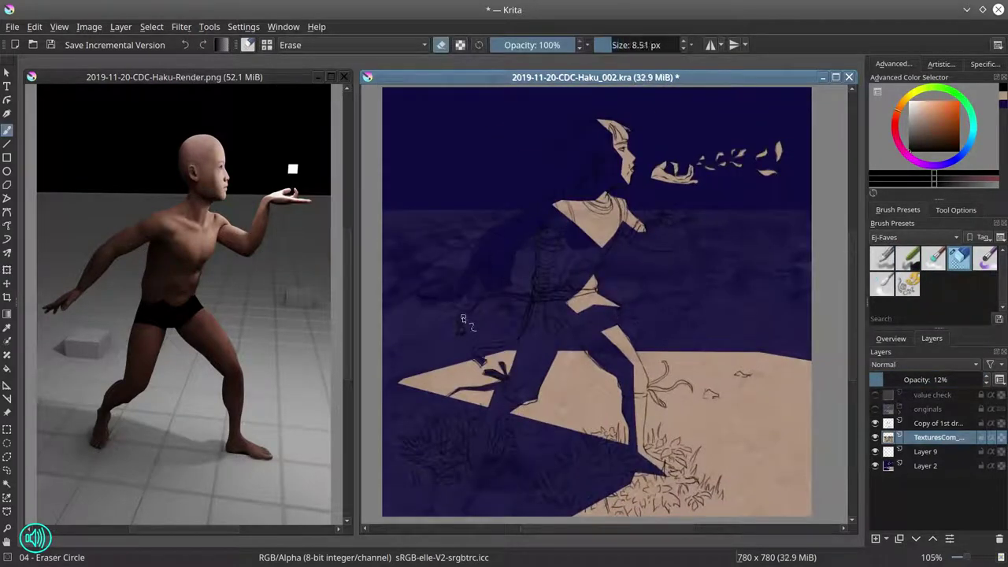
mouse_move(466, 389)
mouse_down()
mouse_move(443, 467)
mouse_move(504, 444)
mouse_move(526, 395)
mouse_move(504, 383)
mouse_move(528, 381)
mouse_move(550, 303)
mouse_move(622, 220)
mouse_up()
drag(613, 358, 572, 286)
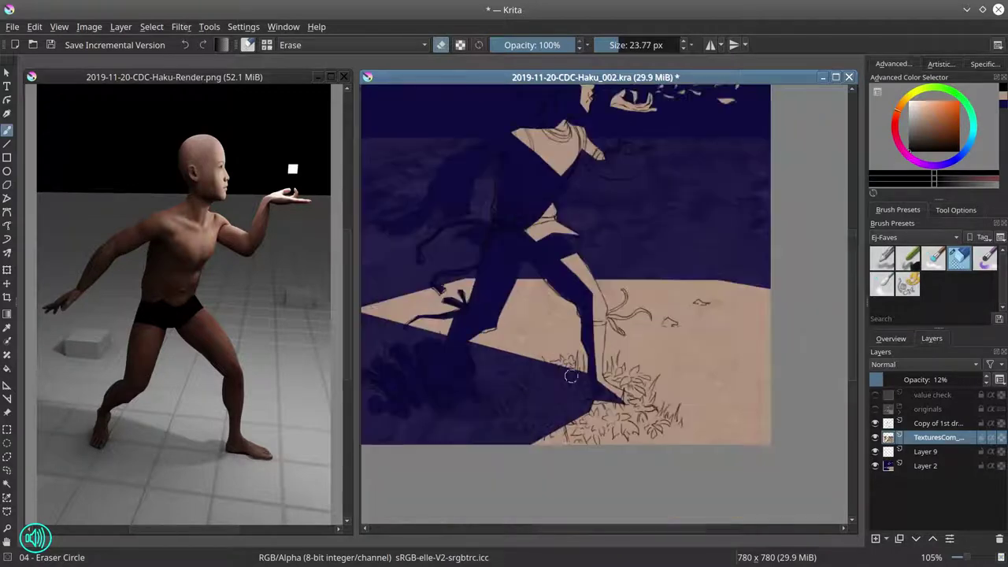
key(bracketleft)
key(bracketleft)
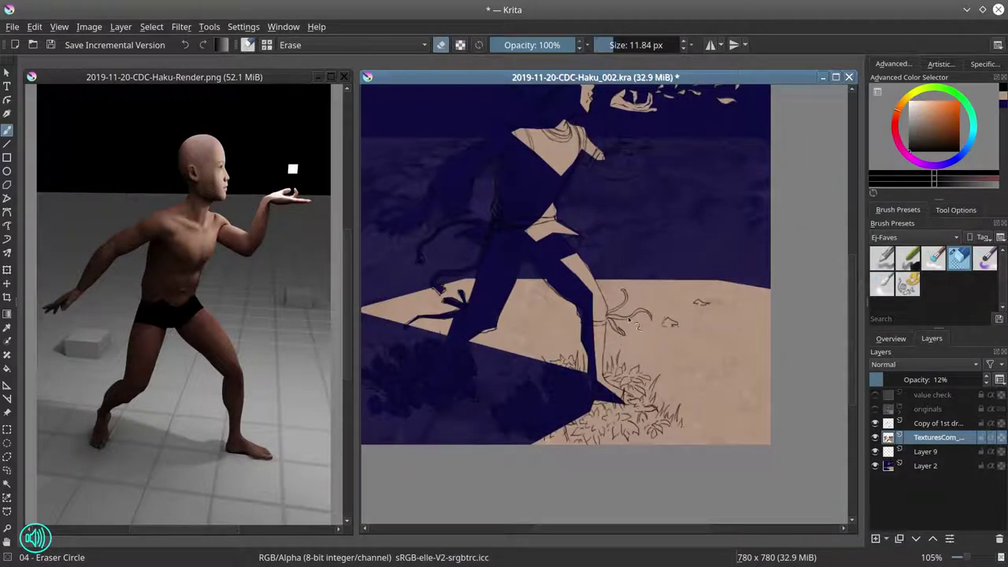
key(bracketright)
key(bracketright)
key(bracketright)
key(bracketright)
key(bracketright)
key(bracketright)
key(bracketright)
Step: Raise the texture opacity to 74% and try a gradient transparency mask, then remove it
click(875, 465)
drag(885, 379, 954, 379)
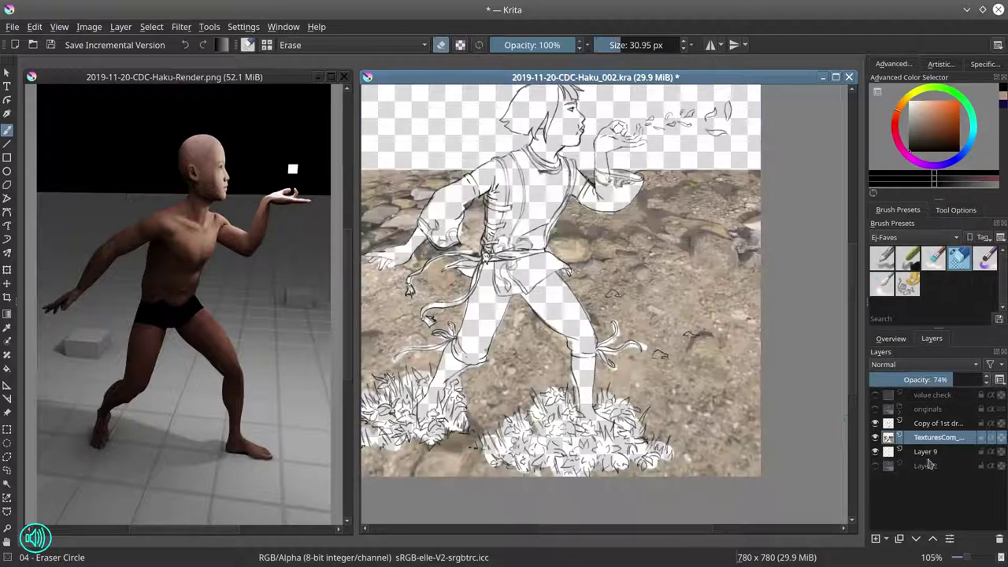
key(ctrl+z)
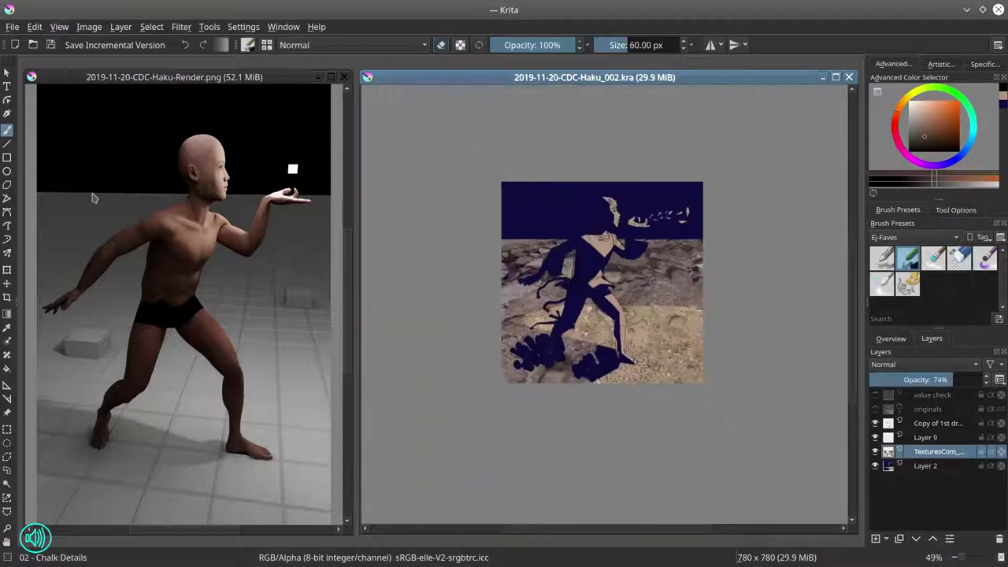
right_click(937, 451)
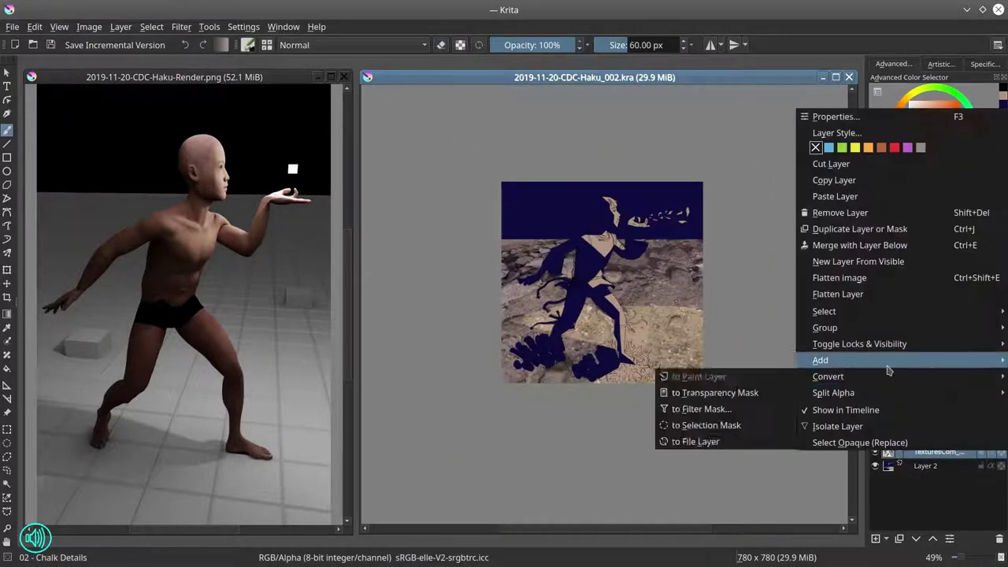
click(708, 393)
click(222, 45)
drag(602, 370, 603, 197)
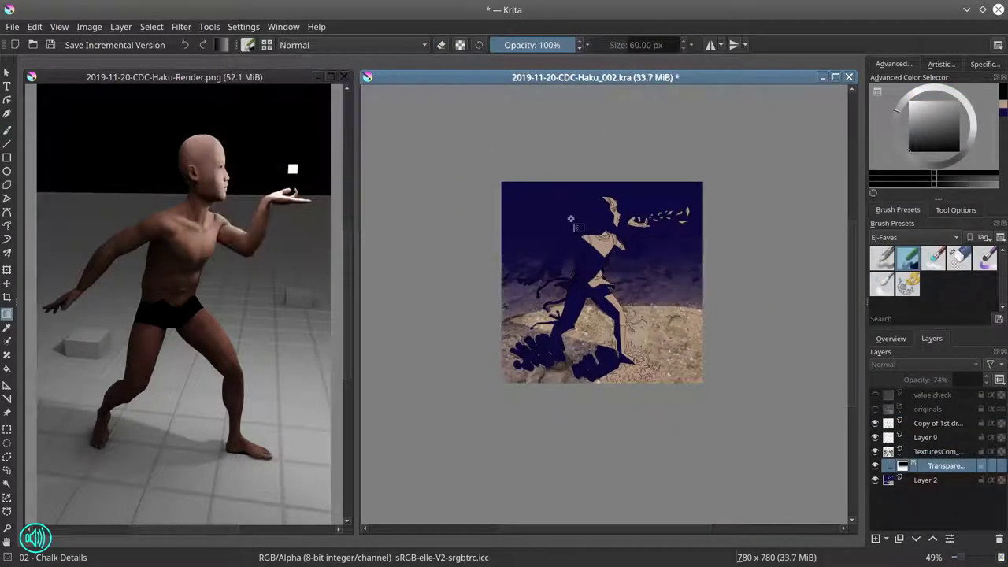
right_click(937, 455)
mouse_move(922, 386)
key(Escape)
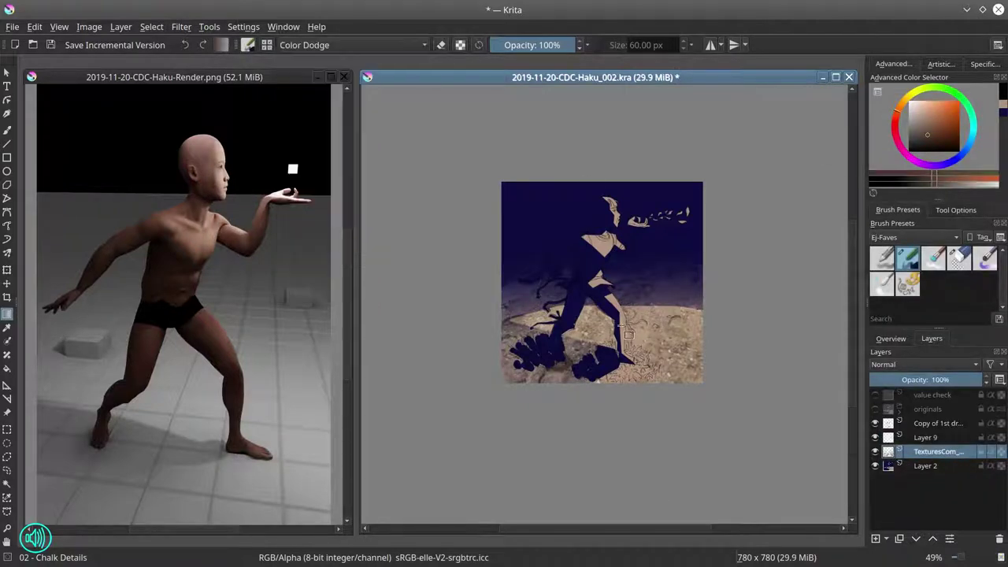
Step: Brighten the lower ground with Color Dodge strokes and darken the sky with dark-blue Multiply on Layer 9
drag(598, 331, 653, 388)
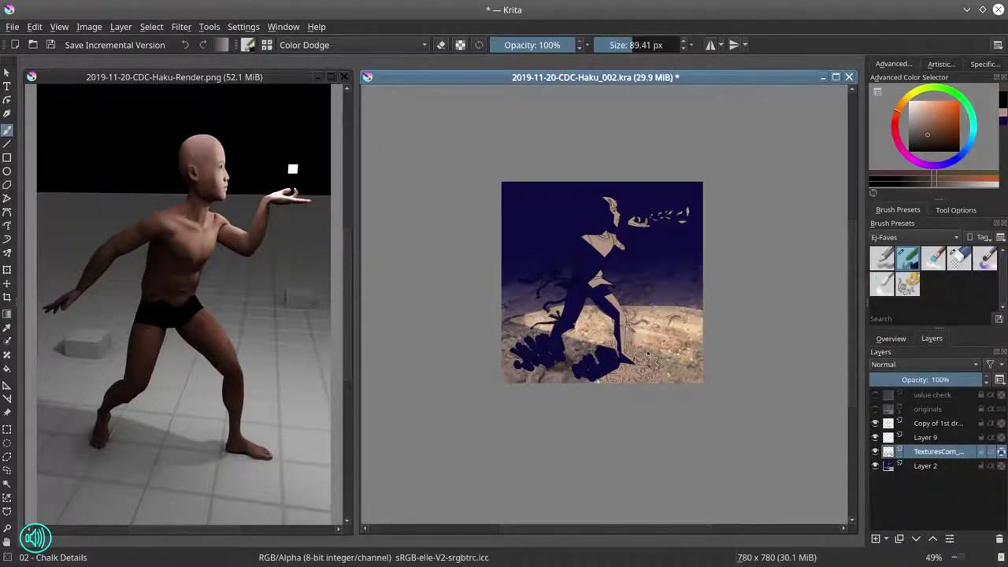
key(alt+shift+m)
key(Page_Up)
ctrl+click(610, 225)
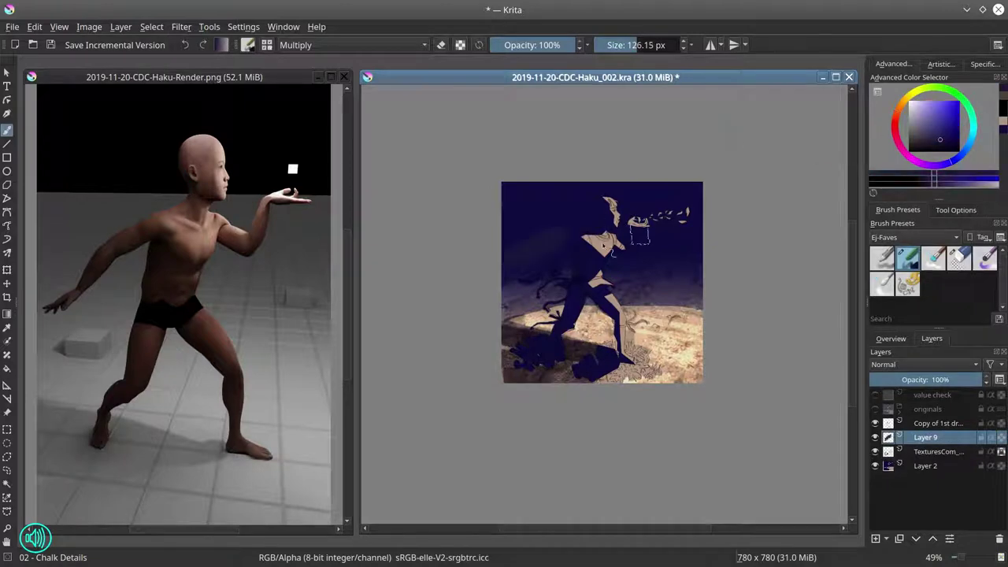
drag(508, 195, 654, 197)
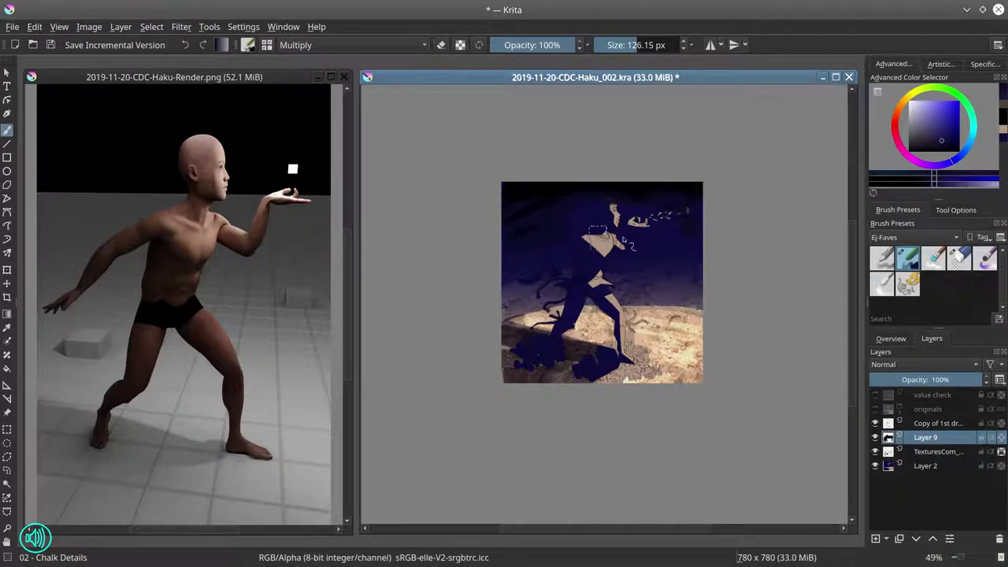
key(slash)
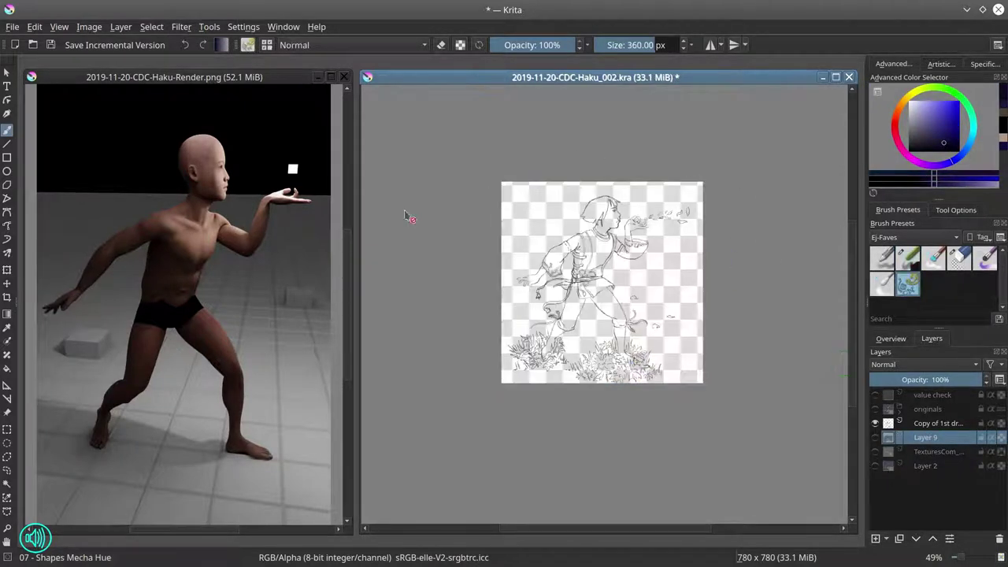
Step: On a new layer, block in an orange face, a dark red leg, blue trousers, a grey shirt and dark hair
key(Insert)
drag(605, 206, 635, 229)
key(k)
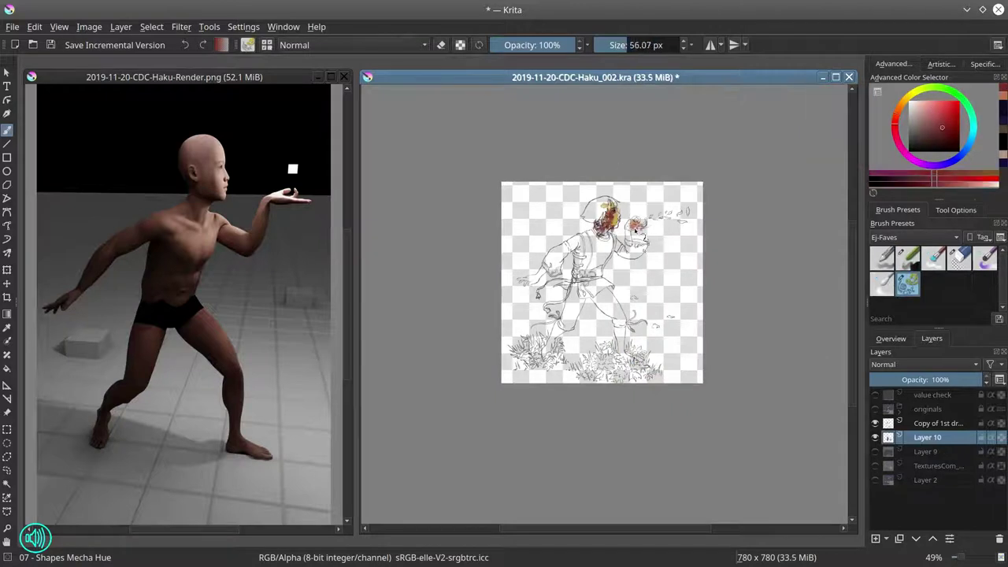
drag(616, 324, 624, 354)
key(l)
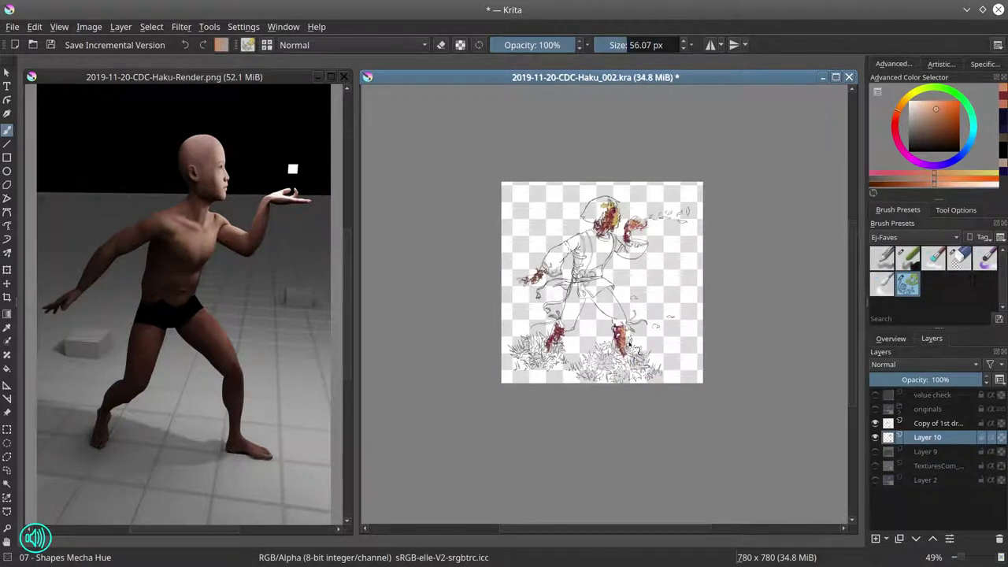
mouse_move(561, 285)
mouse_down()
mouse_move(599, 319)
mouse_move(622, 312)
mouse_move(587, 301)
mouse_up()
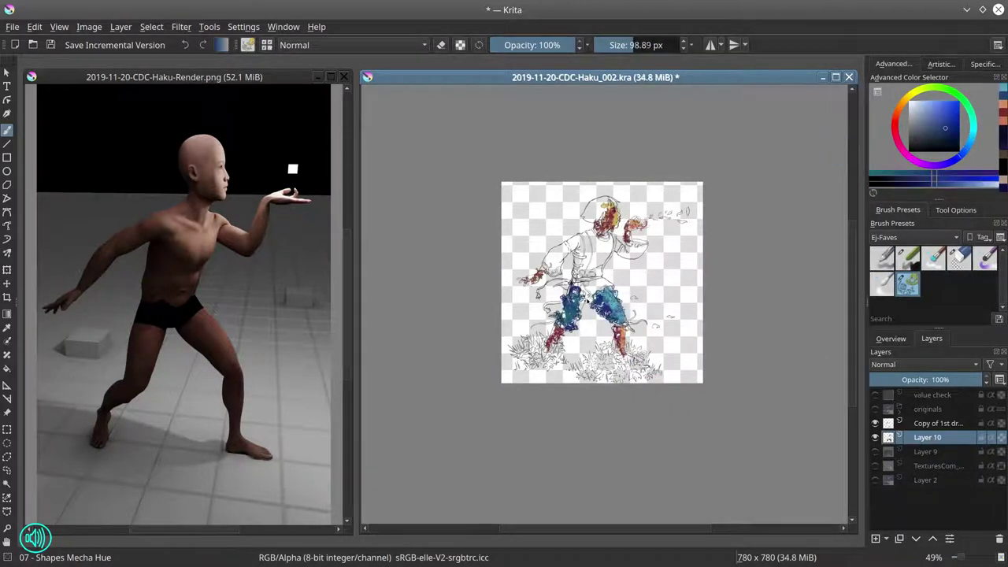
drag(589, 236, 596, 273)
drag(551, 246, 573, 285)
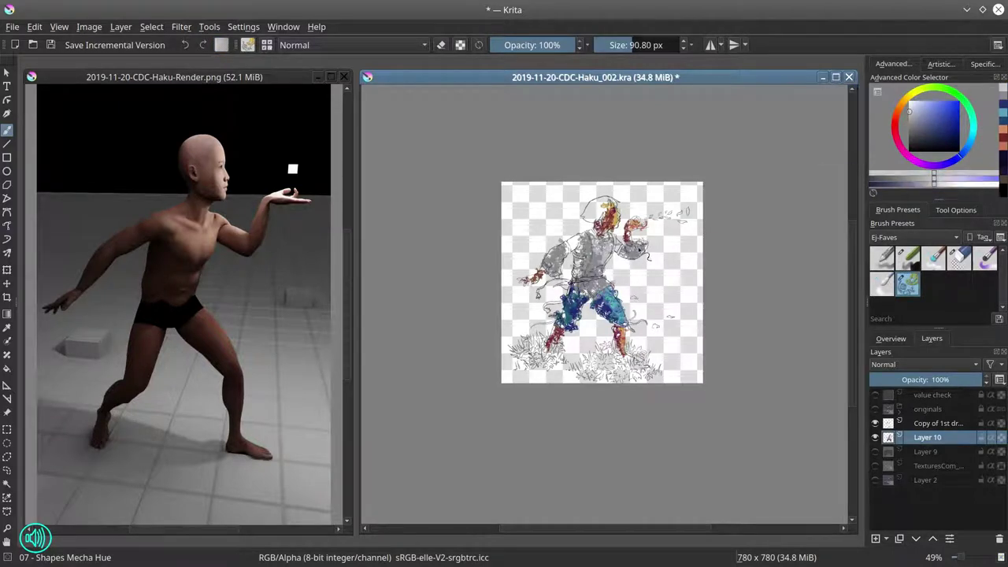
key(k)
drag(587, 204, 618, 228)
Step: Paint green grass along the bottom with magenta flower dabs
click(941, 120)
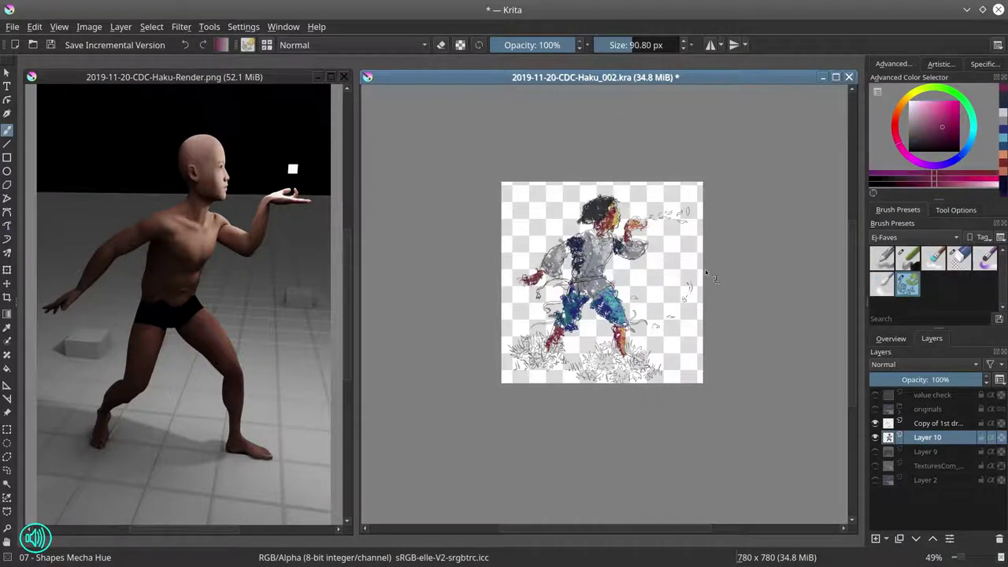
drag(523, 351, 654, 371)
click(903, 107)
click(598, 360)
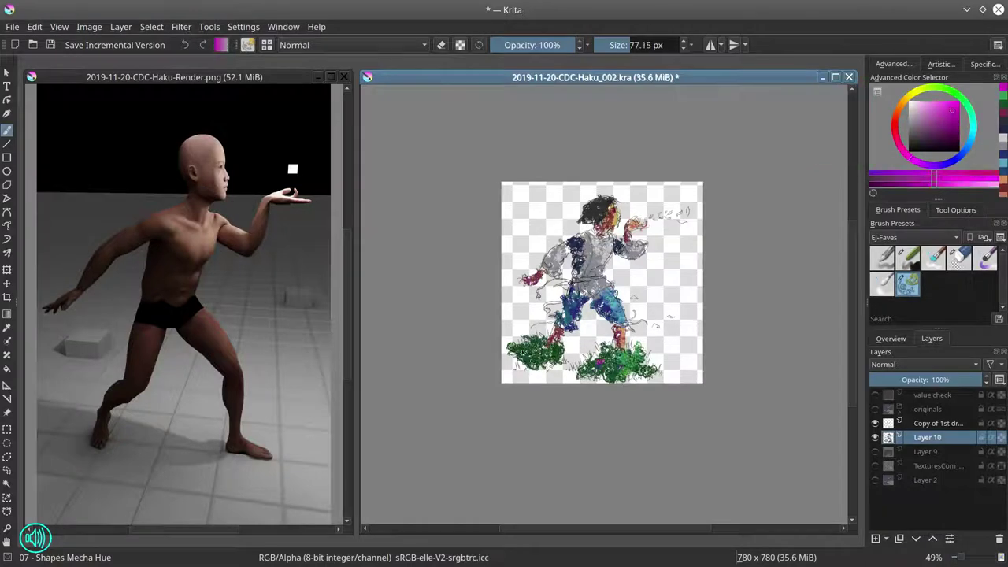
scroll(614, 355, up, 5)
scroll(614, 315, down, 6)
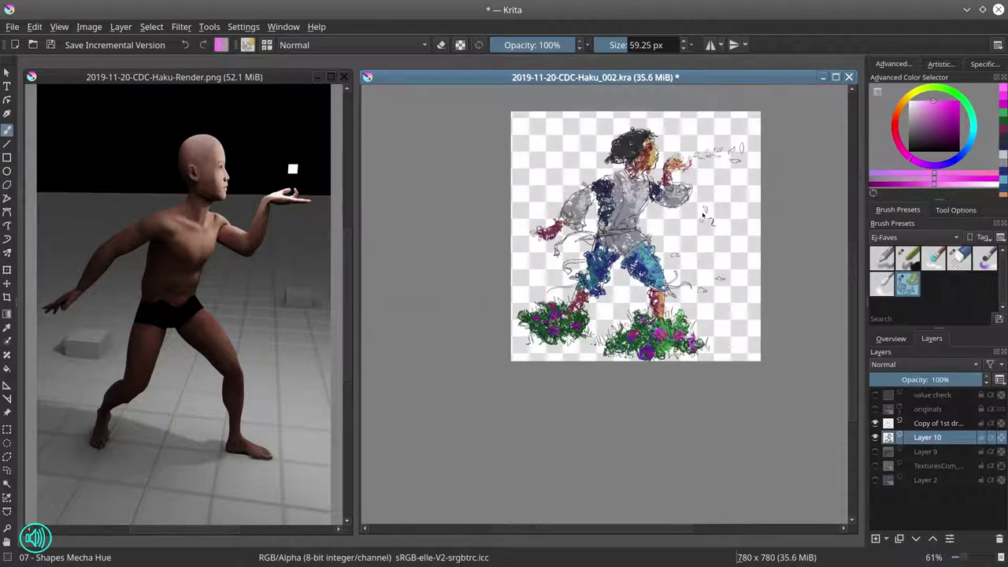
Step: Paint a purple sash across the waist and re-show the background layers
click(944, 121)
drag(551, 240, 634, 230)
ctrl+click(574, 265)
key(e)
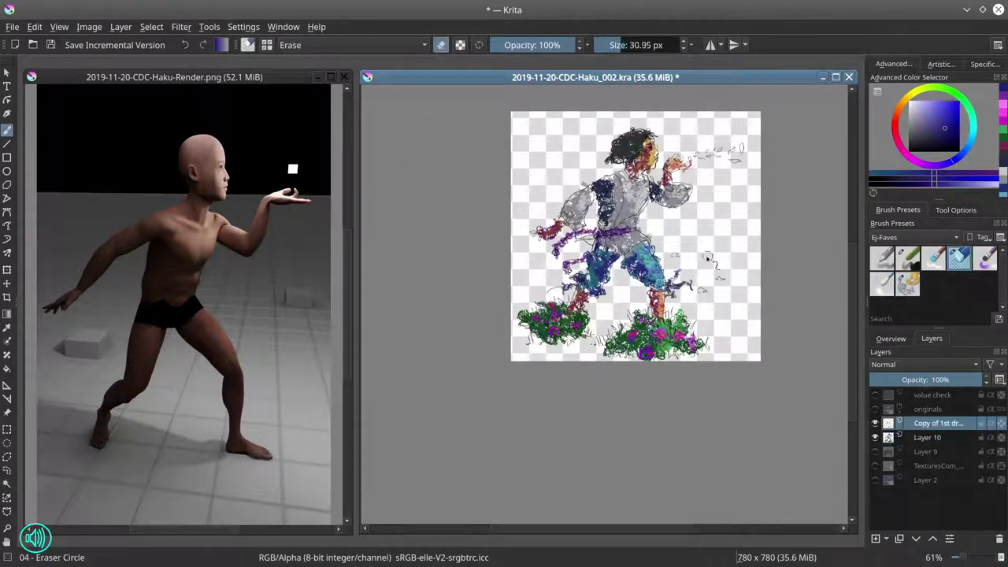
click(907, 284)
drag(875, 451, 875, 480)
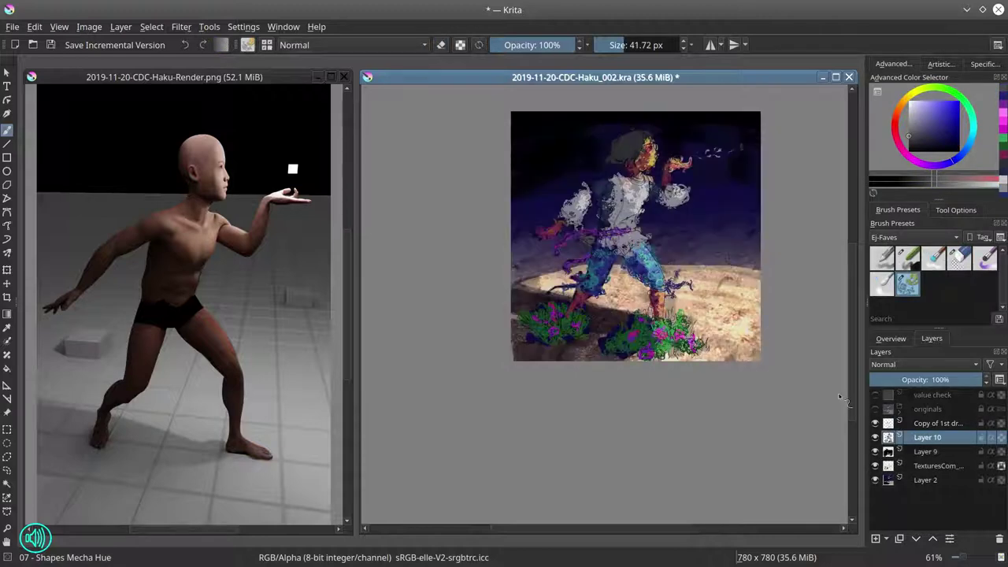
Step: Make Layer 9 active and add a Color Dodge layer for glow
right_click(925, 451)
key(Escape)
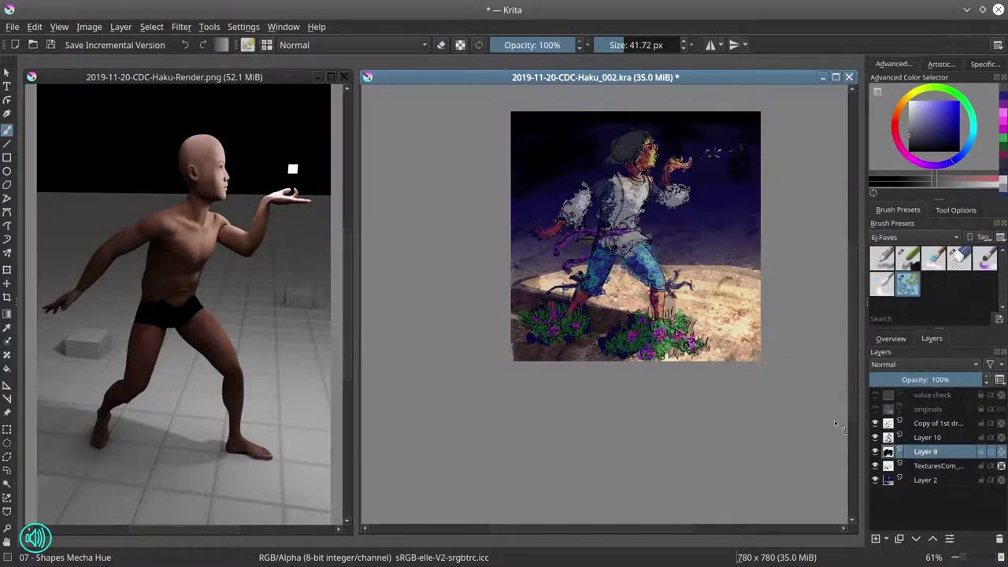
key(slash)
scroll(703, 226, up, 5)
scroll(641, 270, down, 6)
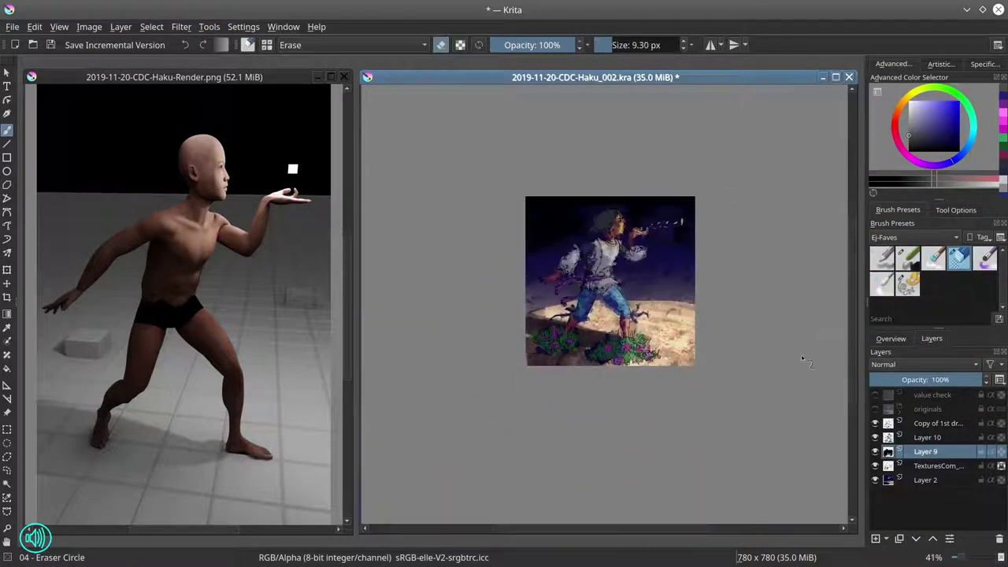
key(Insert)
click(907, 258)
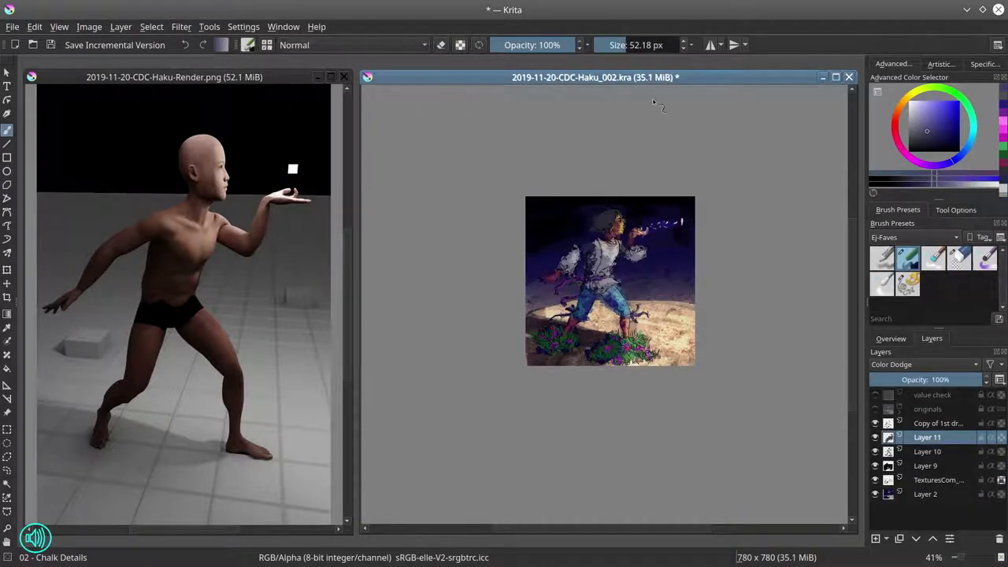
Step: Add a Multiply layer and paint dark strokes left of the figure to darken the scene
shift+click(875, 494)
click(926, 494)
scroll(657, 259, up, 6)
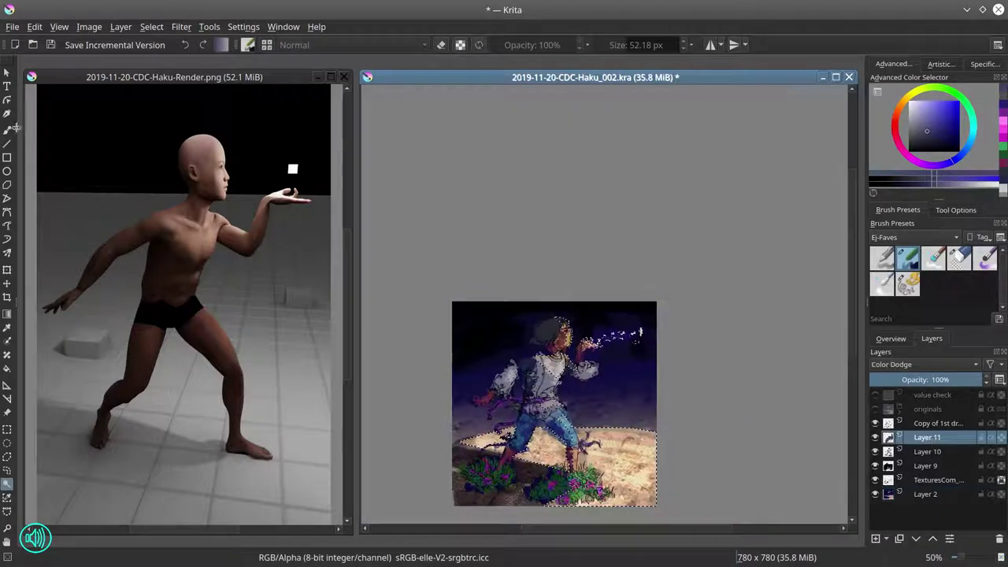
key(Insert)
click(182, 27)
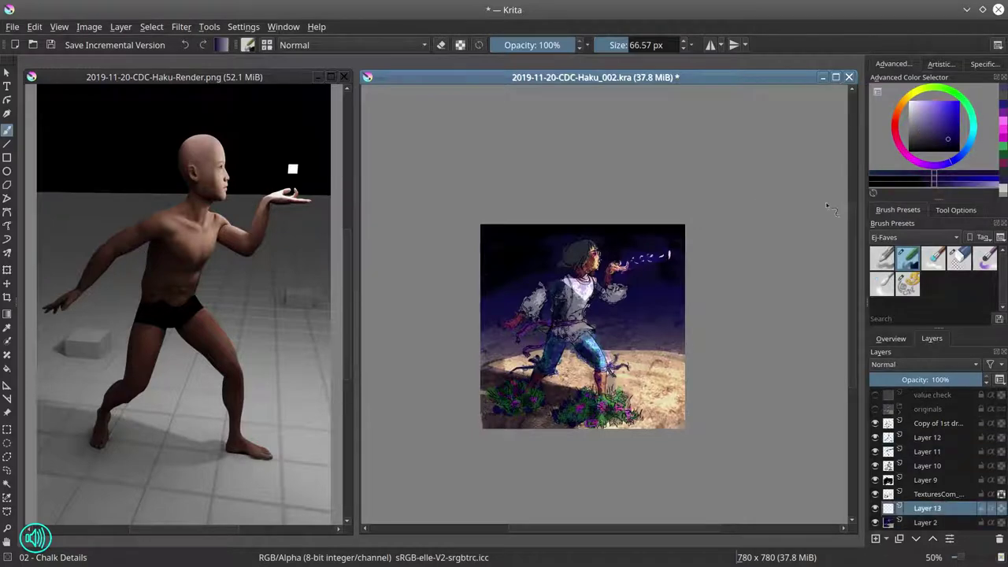
drag(504, 303, 507, 289)
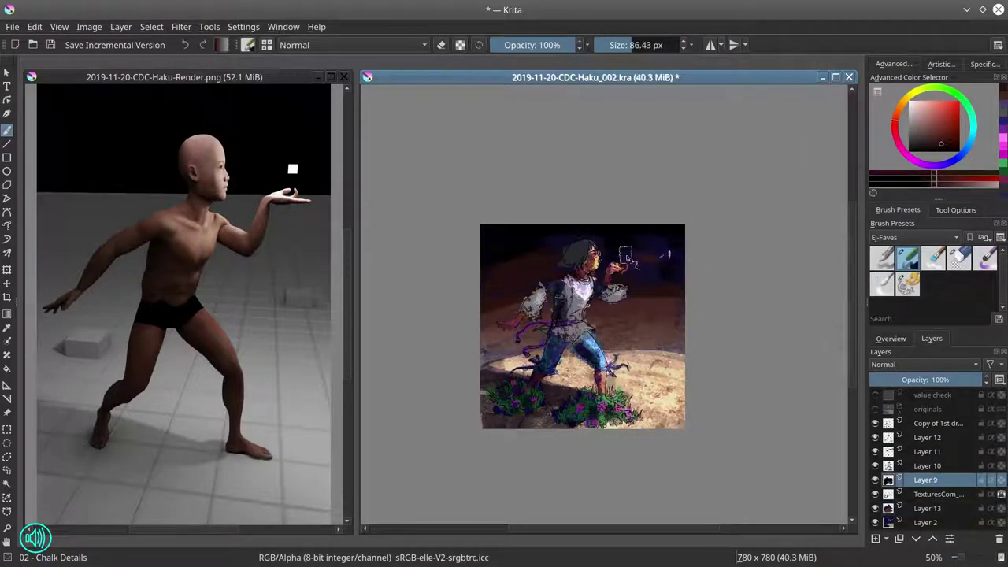
Step: Add Layer 13 above Layer 9 and paint new strokes over the figure
click(971, 68)
click(875, 537)
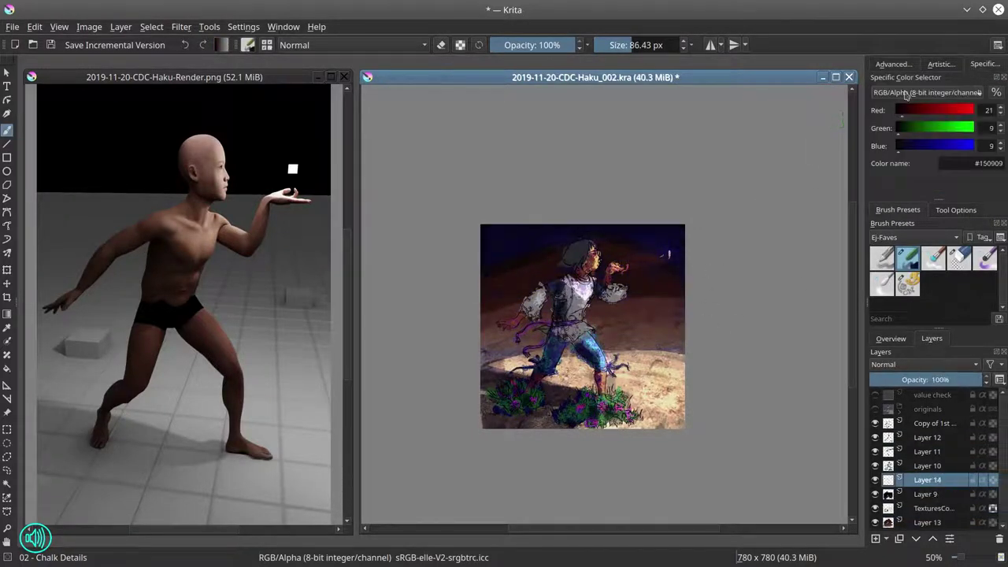
click(894, 64)
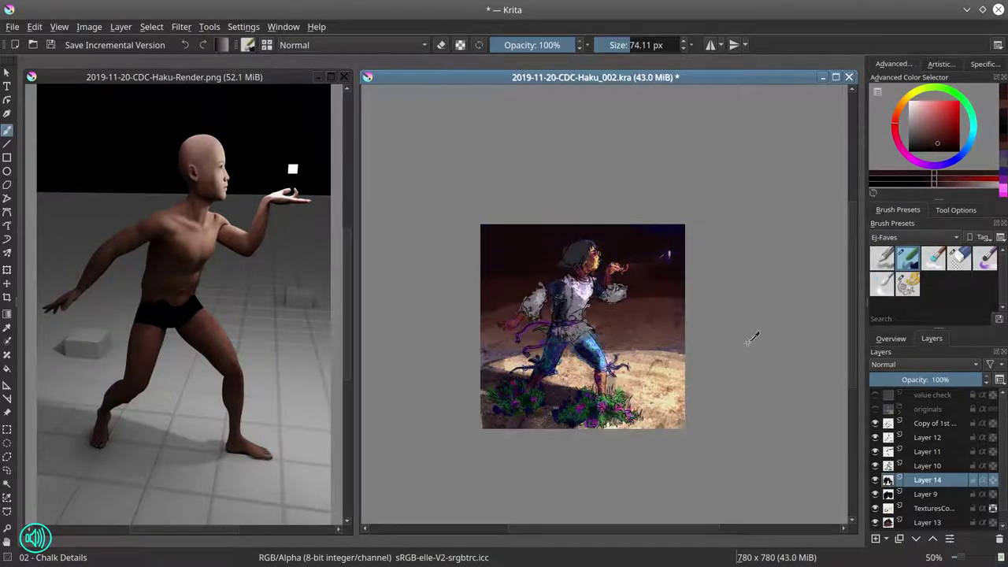
click(927, 523)
drag(642, 289, 675, 360)
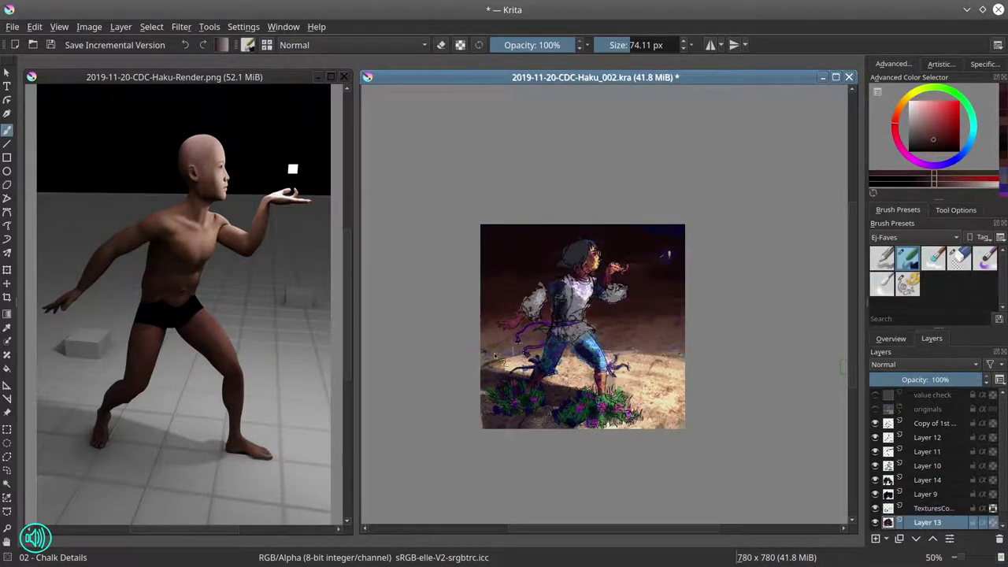
drag(715, 273, 630, 370)
Step: Add a Color Dodge layer for the glowing leaves and save an incremental version
click(875, 538)
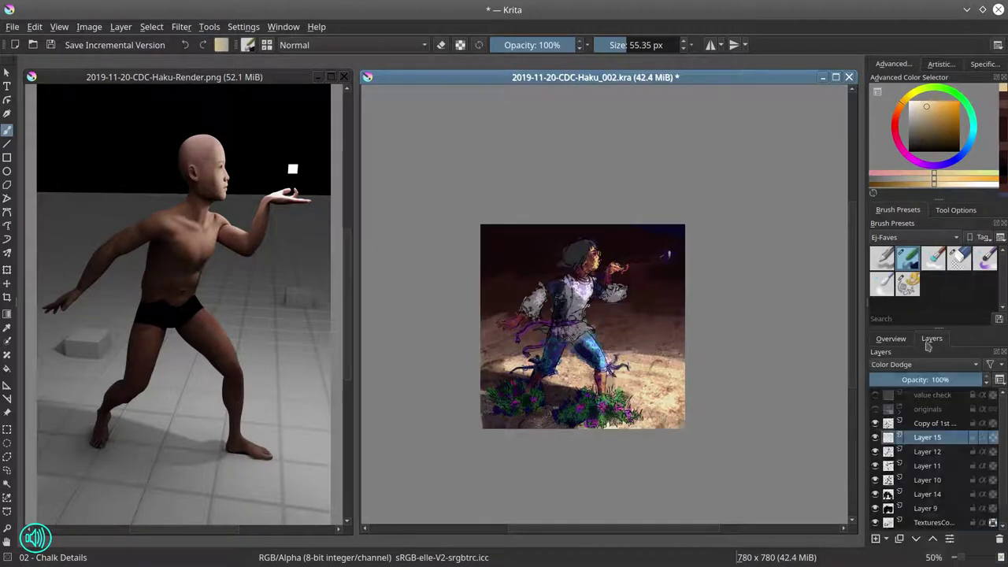
scroll(616, 250, up, 3)
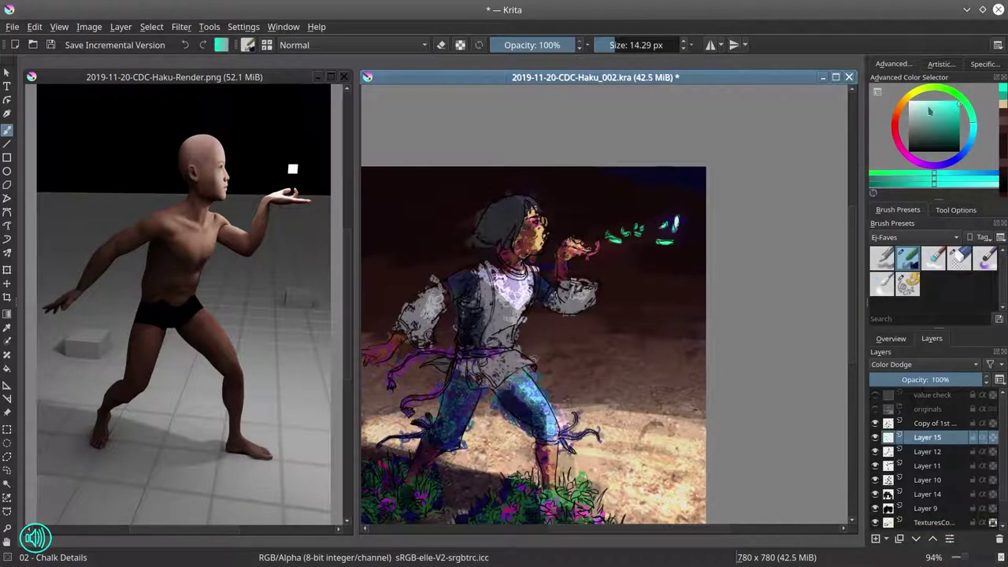
scroll(768, 183, down, 4)
key(ctrl+alt+s)
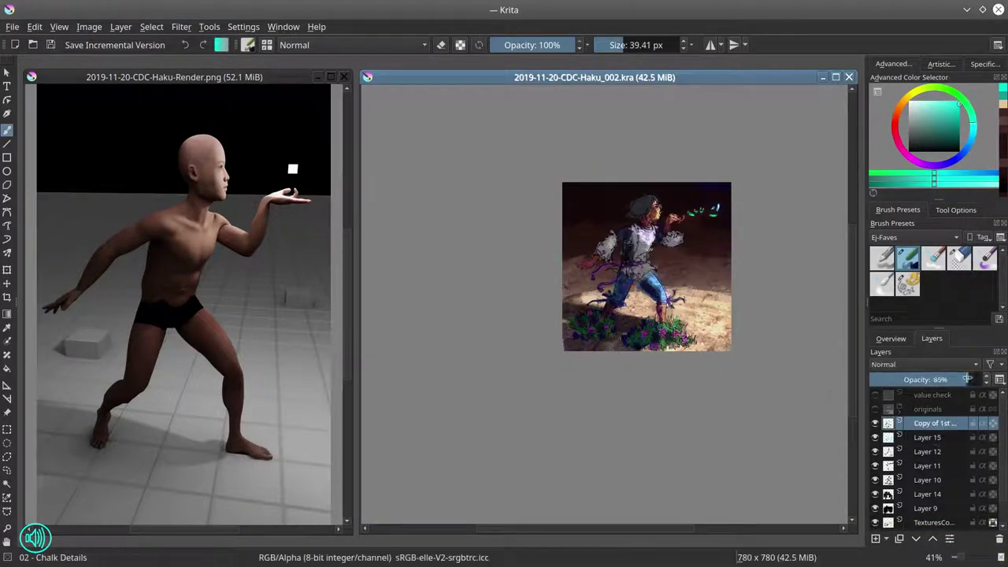
Step: Select the copied sketch layer at the top and close the reference render window
click(935, 423)
click(835, 77)
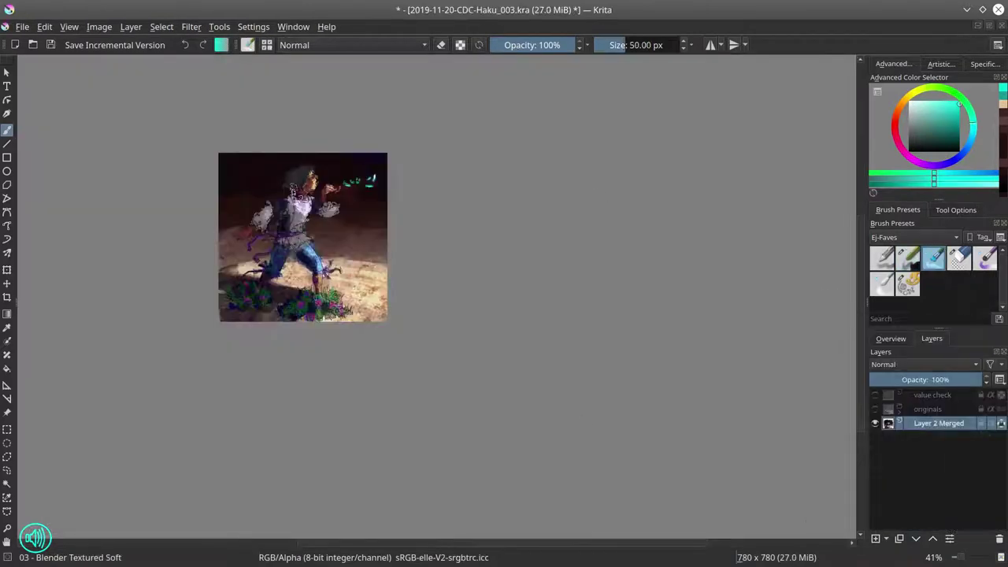
scroll(358, 141, up, 4)
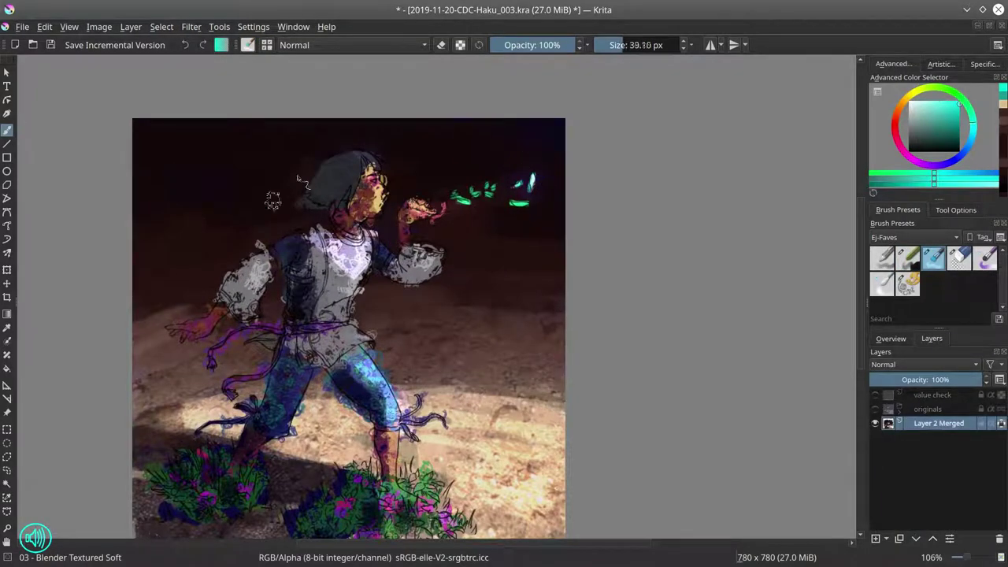
Step: Smooth the lower-right ground texture with a larger dark red-black blending brush
ctrl+click(335, 169)
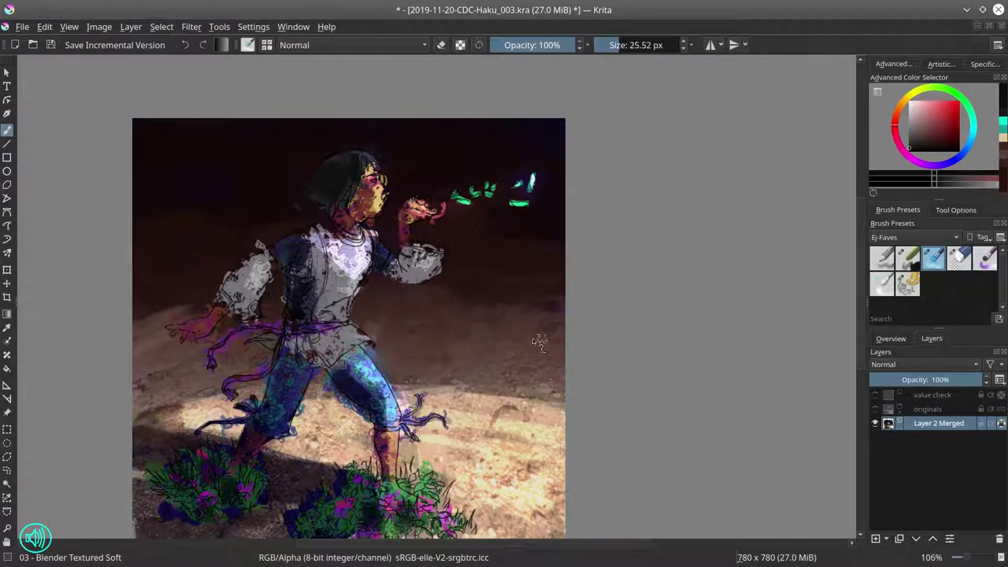
drag(408, 391, 441, 391)
scroll(441, 390, down, 1)
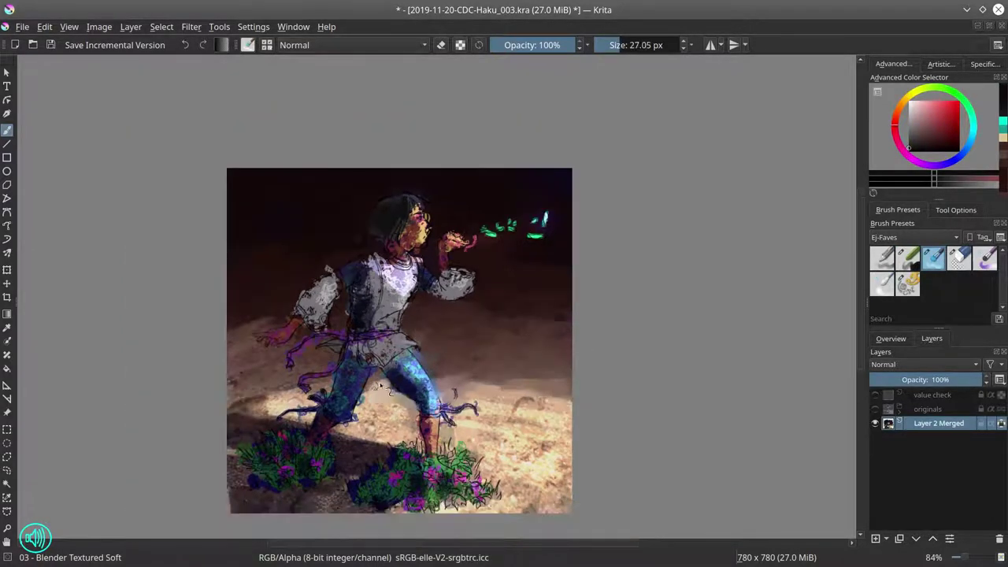
drag(284, 498, 327, 427)
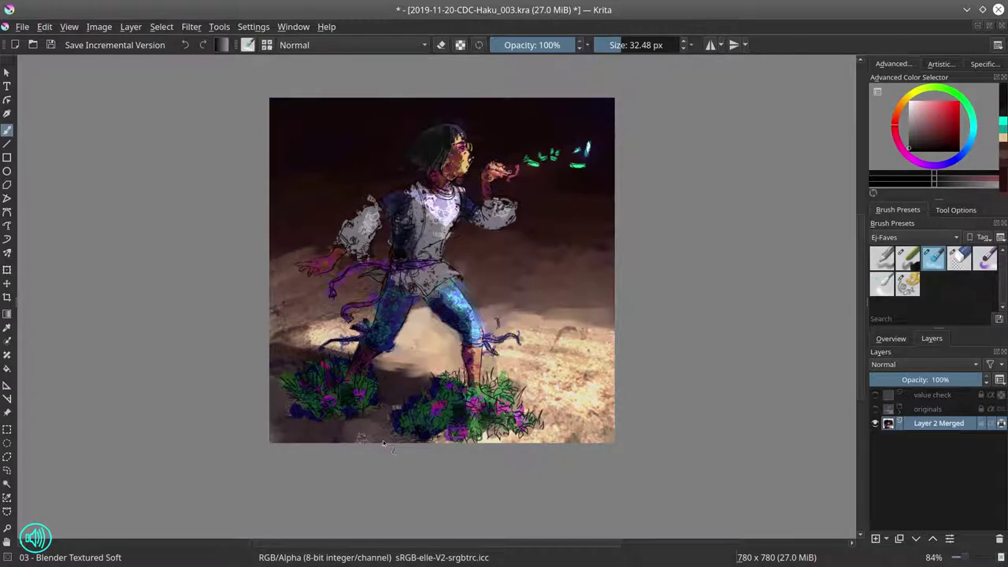
mouse_move(555, 441)
mouse_down()
mouse_move(528, 374)
mouse_move(504, 352)
mouse_move(538, 333)
mouse_move(555, 368)
mouse_move(542, 393)
mouse_move(499, 261)
mouse_up()
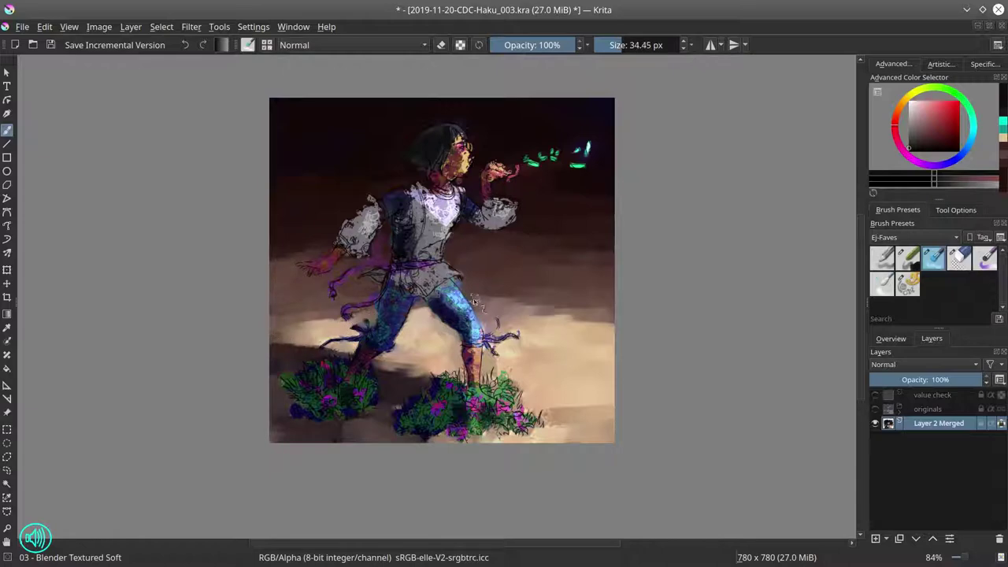
click(890, 338)
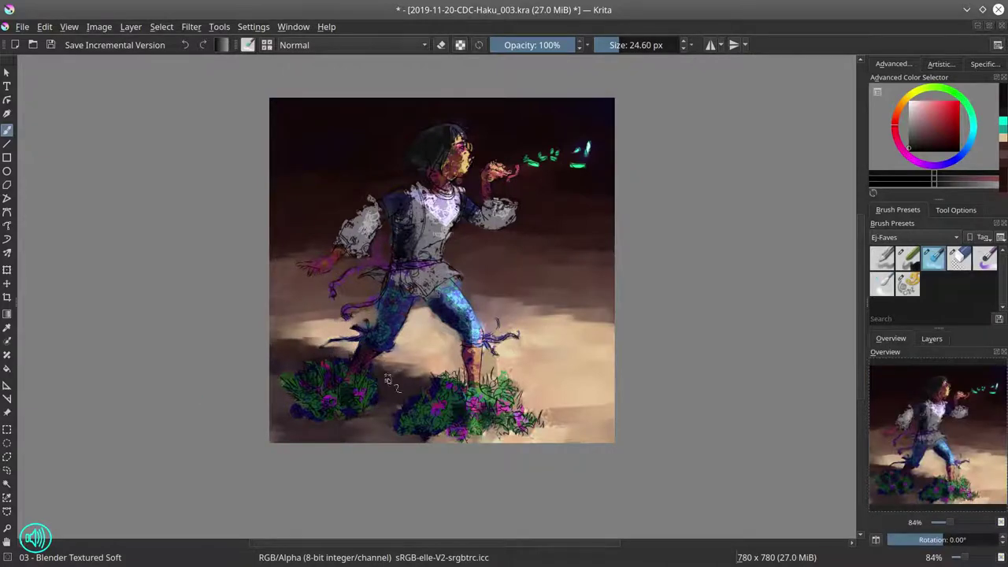
scroll(388, 380, up, 5)
key(bracketleft)
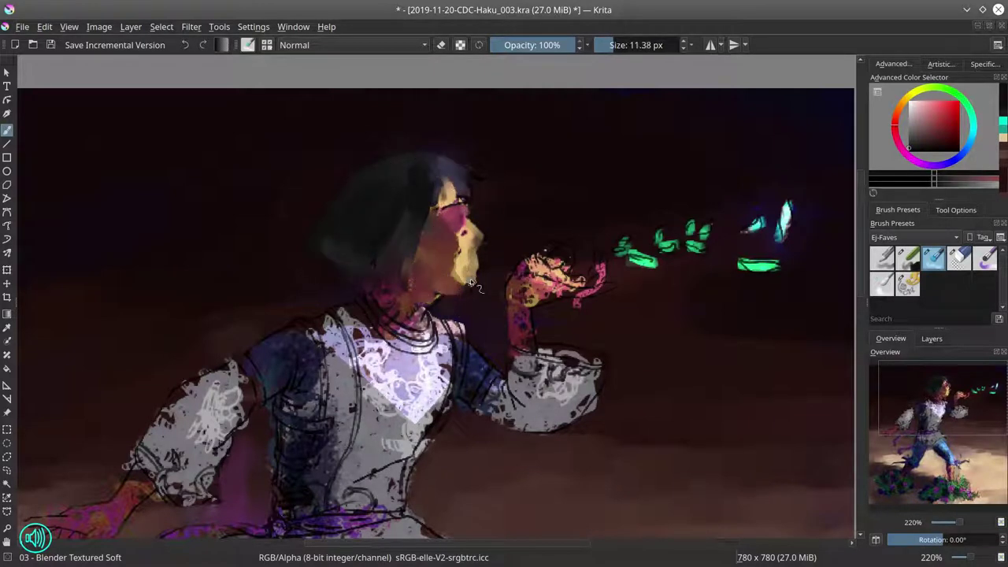
Step: Paint a grey-blue collar around the neck with the soft blending brush, then save
key(slash)
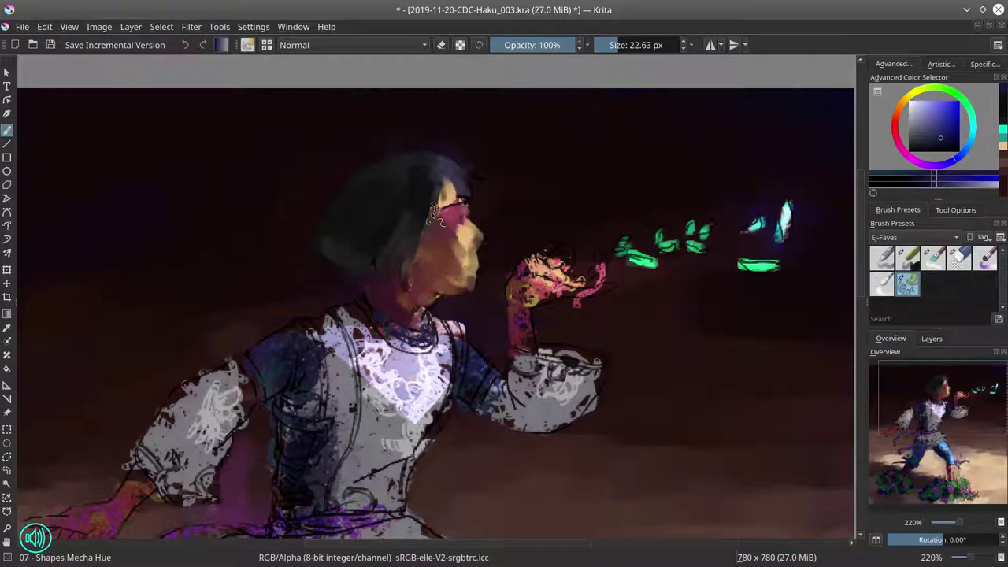
key(slash)
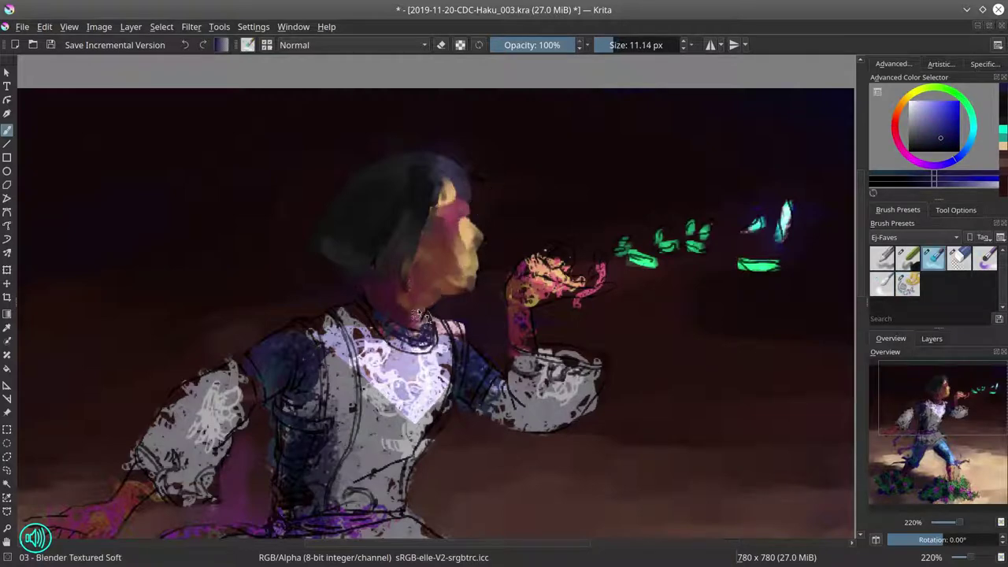
drag(426, 315, 431, 320)
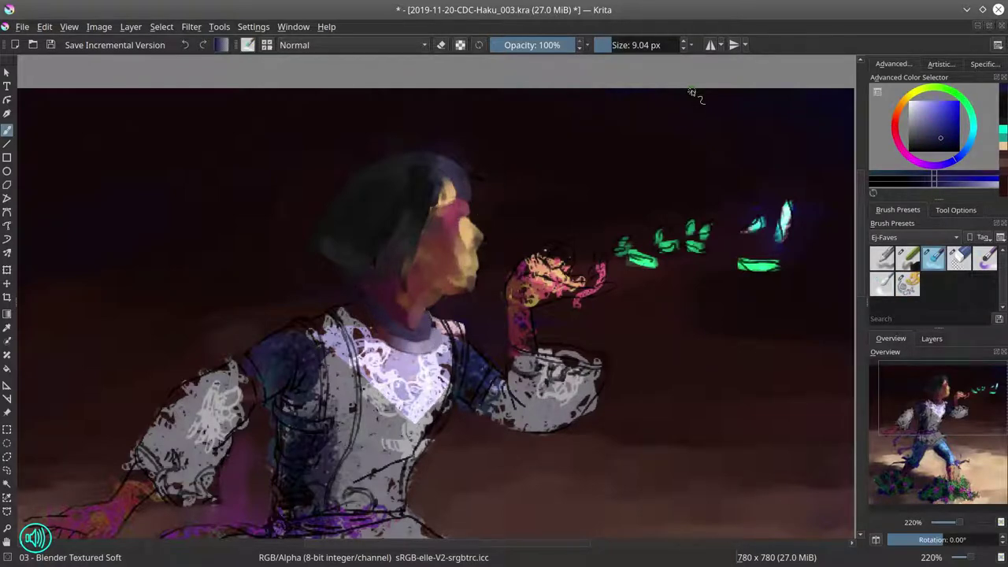
key(ctrl+s)
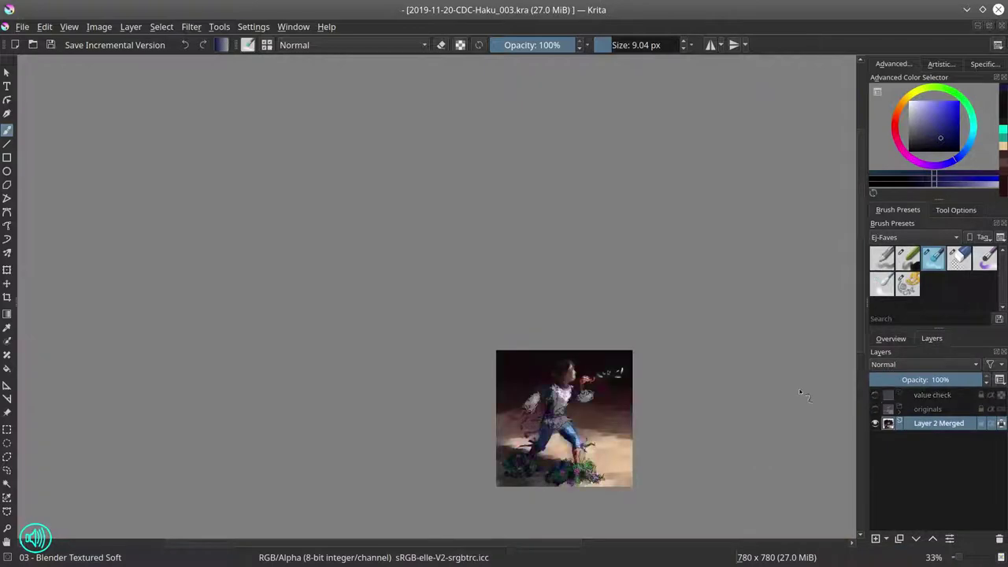
Step: Repaint the floating leaves in green with cyan strokes
scroll(799, 393, up, 1)
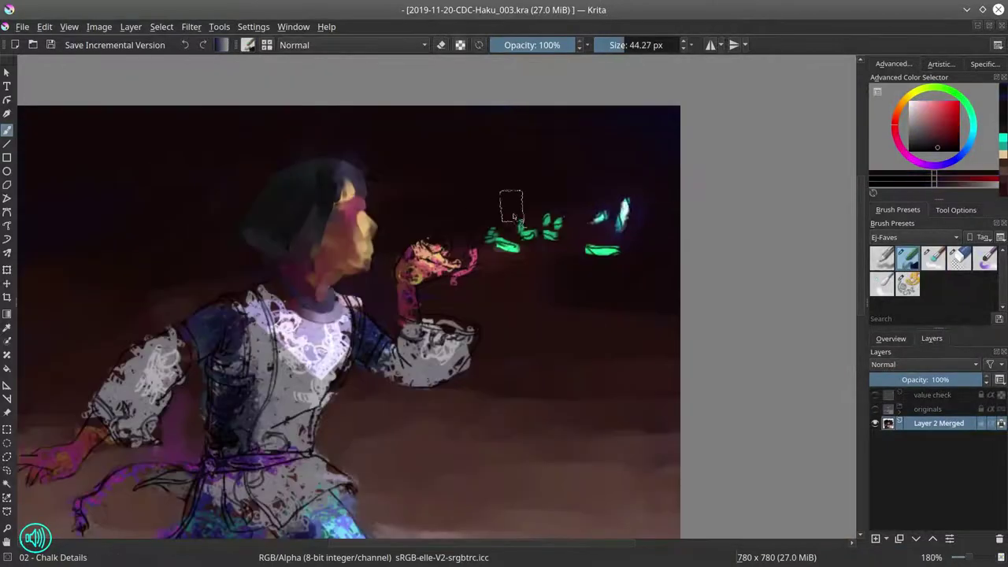
drag(622, 201, 603, 251)
drag(488, 236, 527, 248)
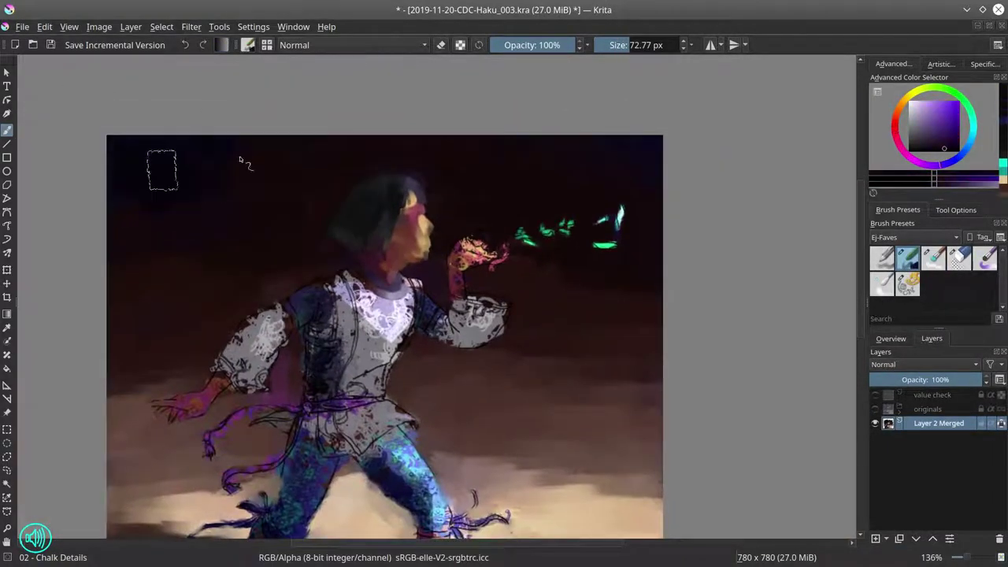
Step: Reshape the raised hand using the small blending and Chalk Details brushes
key(/)
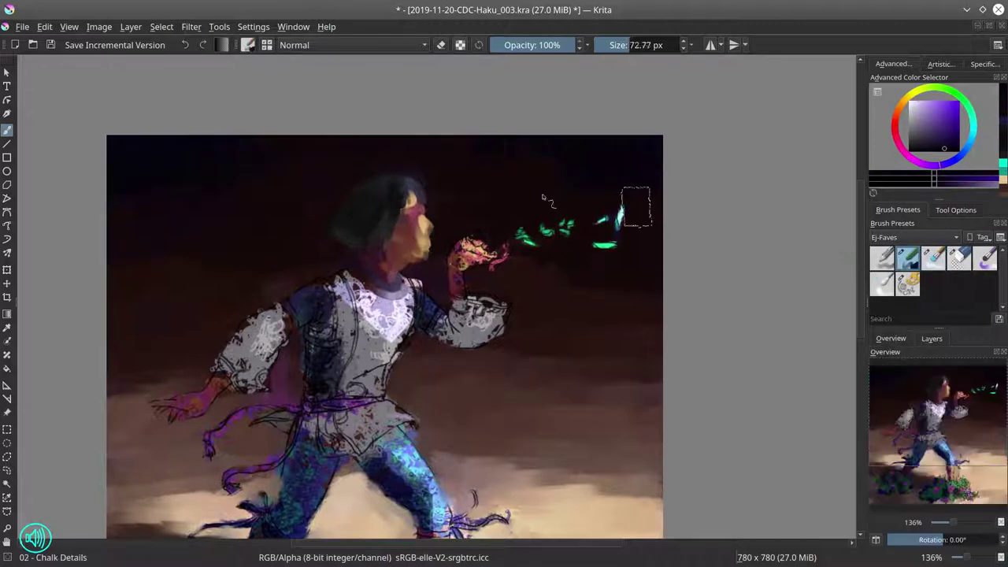
key(/)
scroll(418, 198, up, 3)
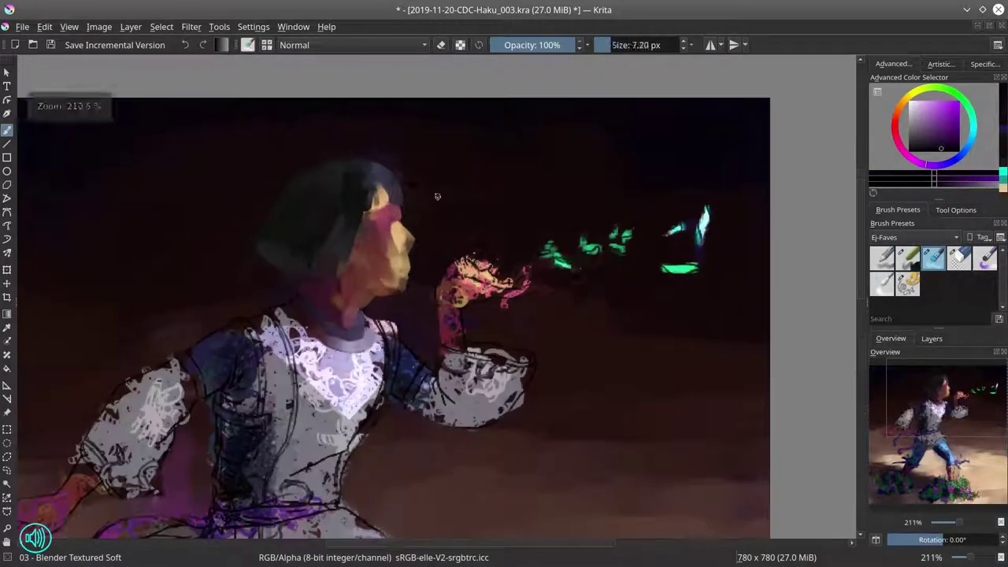
key(/)
key(/)
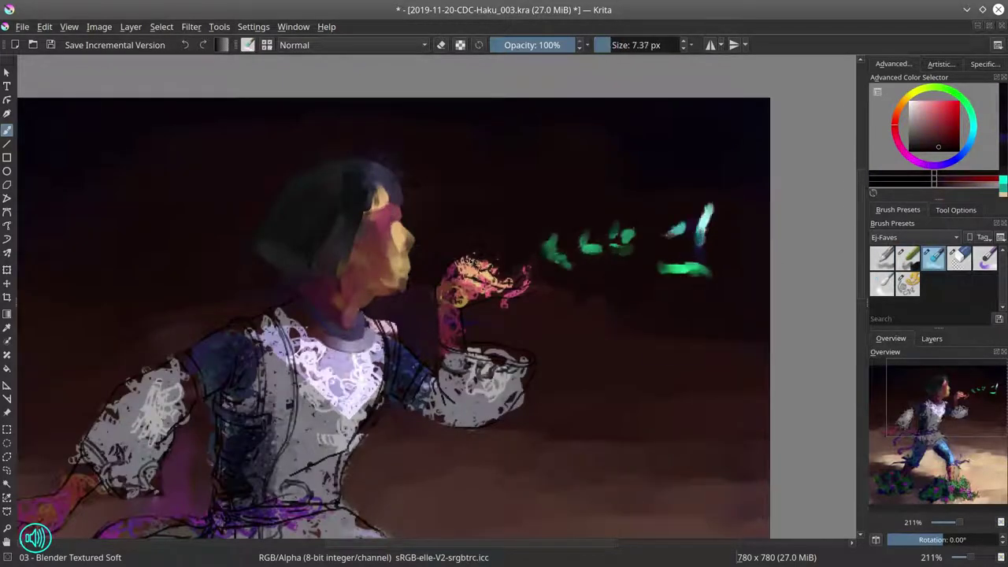
key(/)
Step: Pick a pale lavender-white colour on a slightly larger blending brush for the shirt
key(/)
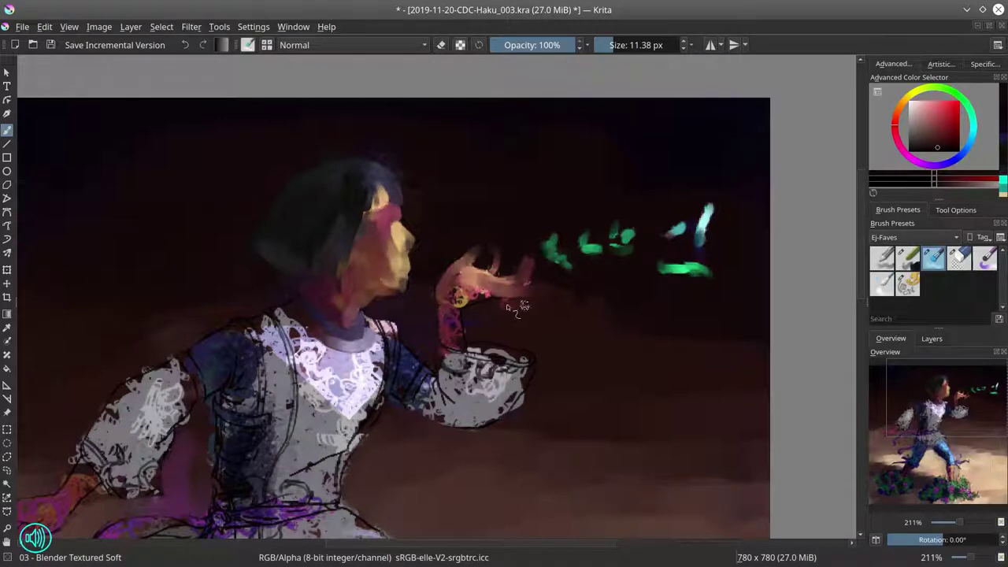
mouse_move(376, 313)
mouse_down()
mouse_move(384, 331)
mouse_move(371, 354)
mouse_move(416, 291)
mouse_move(437, 228)
mouse_move(422, 178)
mouse_up()
key(/)
ctrl+click(455, 292)
key(/)
key(/)
ctrl+click(426, 206)
key(/)
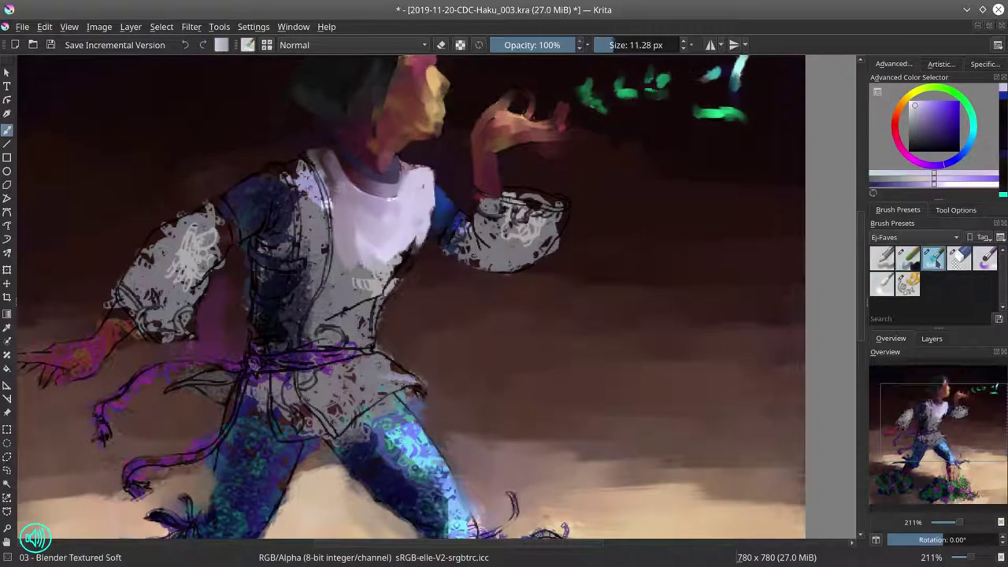
Step: Brush white highlights onto the shirt front, then take a dark red-brown on the shape brush
drag(401, 291, 394, 236)
drag(315, 205, 291, 179)
ctrl+click(270, 213)
key(/)
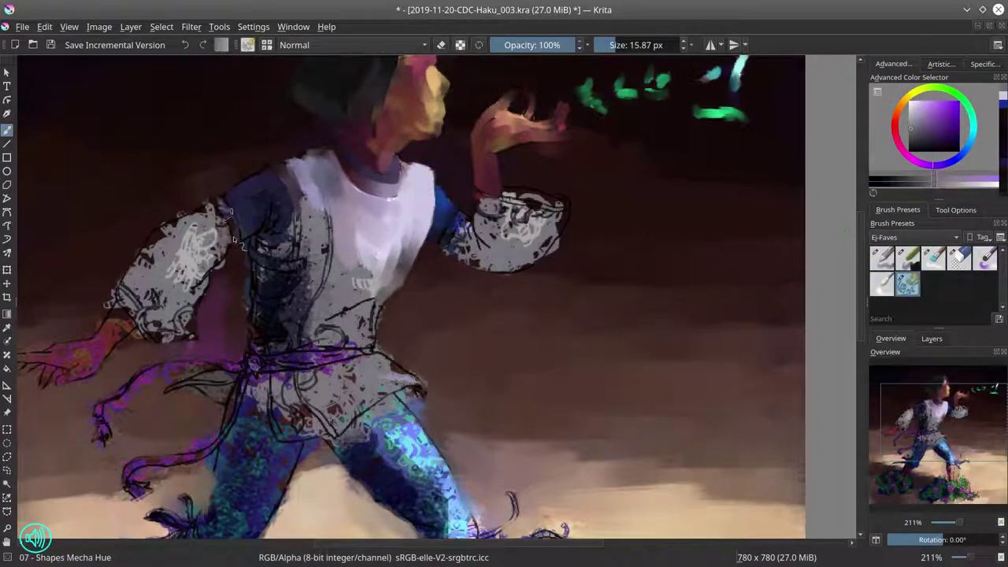
key(/)
key(/)
ctrl+click(197, 374)
key(/)
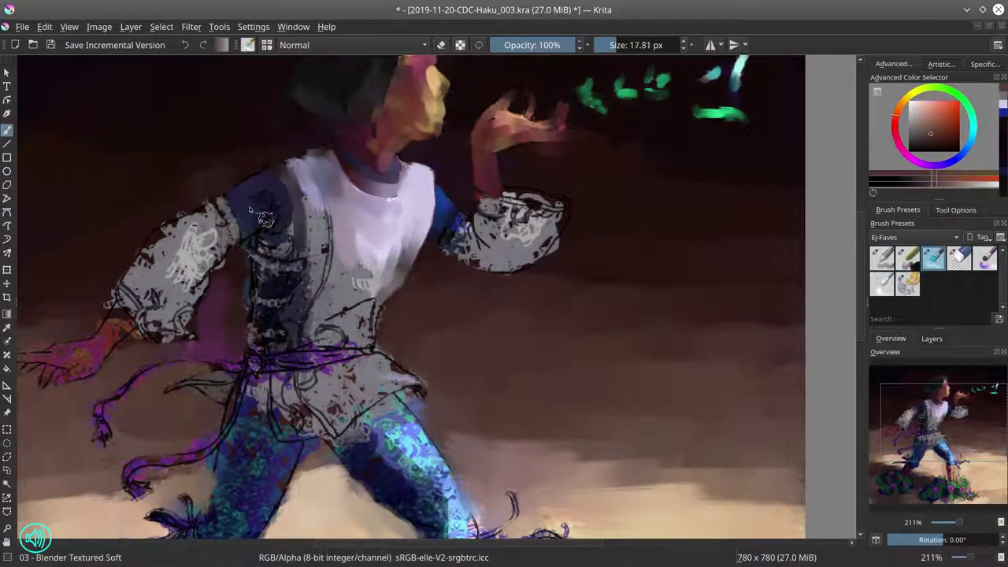
Step: Cover the vest strap, shirt sides, lower shirt and upper sleeve in light grey
drag(319, 299, 311, 193)
drag(295, 293, 244, 258)
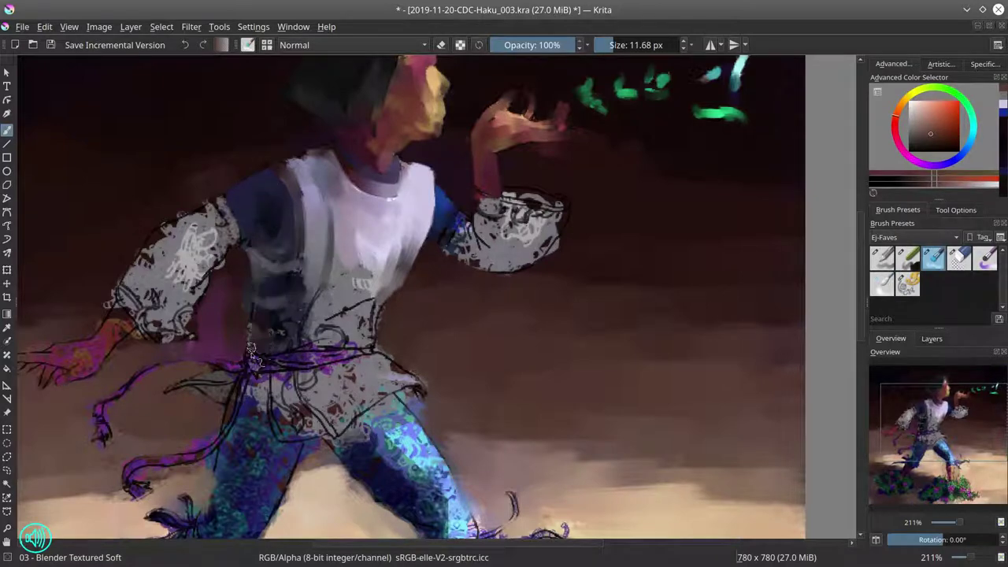
mouse_move(295, 331)
mouse_down()
mouse_move(338, 284)
mouse_move(375, 322)
mouse_move(267, 362)
mouse_up()
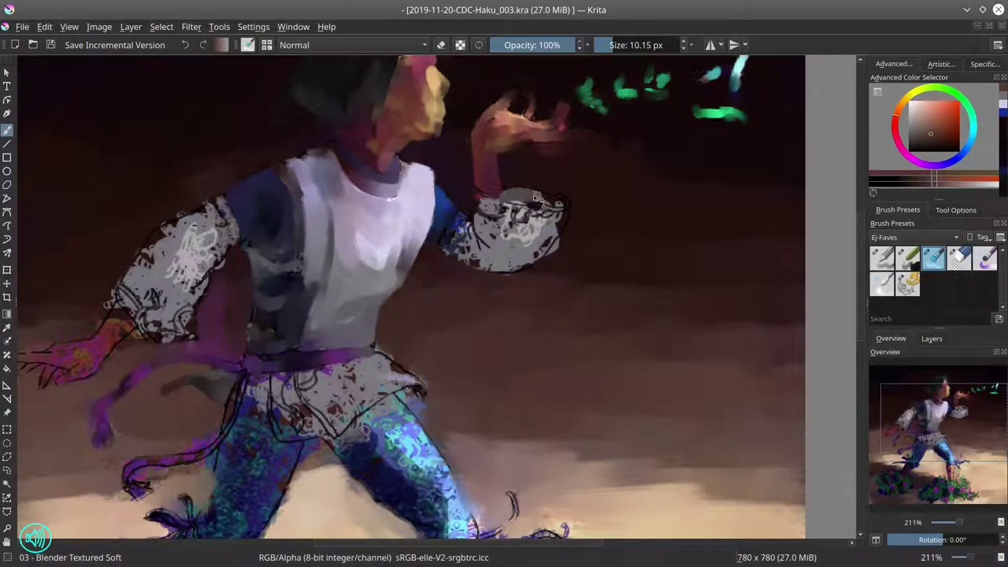
mouse_move(533, 197)
mouse_down()
mouse_move(479, 210)
mouse_move(462, 249)
mouse_move(476, 238)
mouse_move(546, 253)
mouse_up()
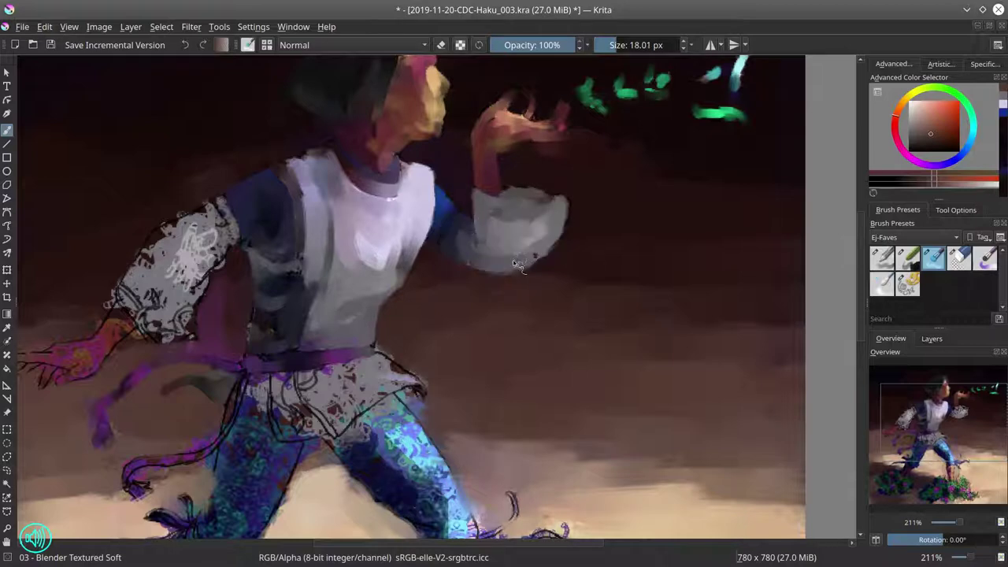
Step: Sample the sleeve's light lavender and paint grey over the white marks on the sleeve
drag(592, 166, 522, 238)
ctrl+click(580, 189)
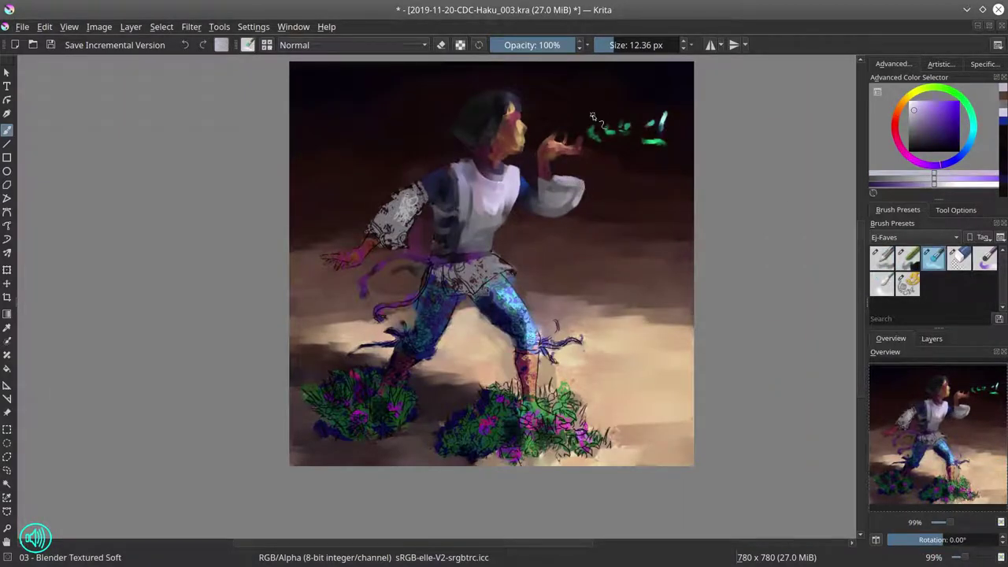
key(/)
scroll(488, 260, up, 3)
drag(504, 315, 448, 284)
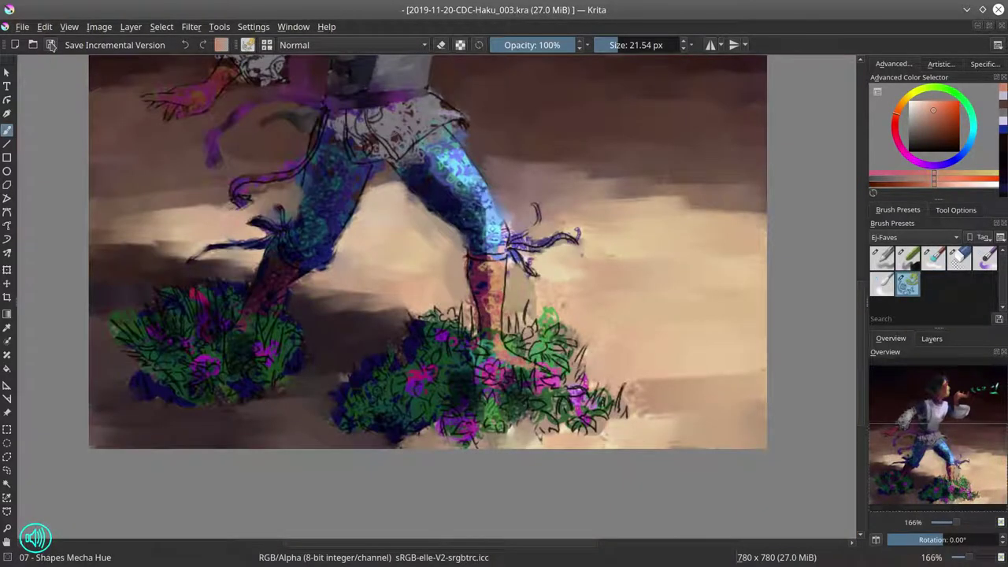
drag(578, 143, 521, 404)
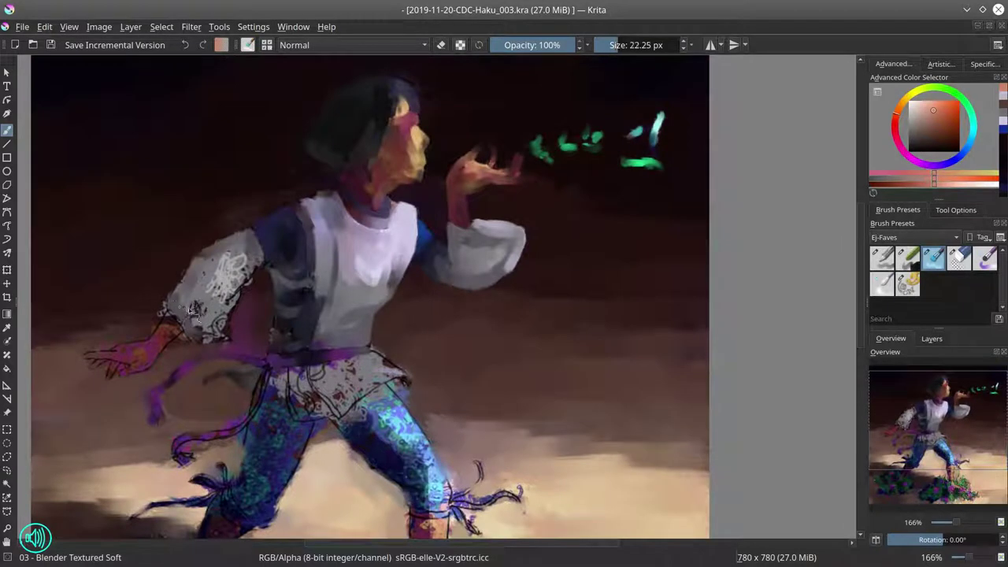
drag(260, 284, 160, 313)
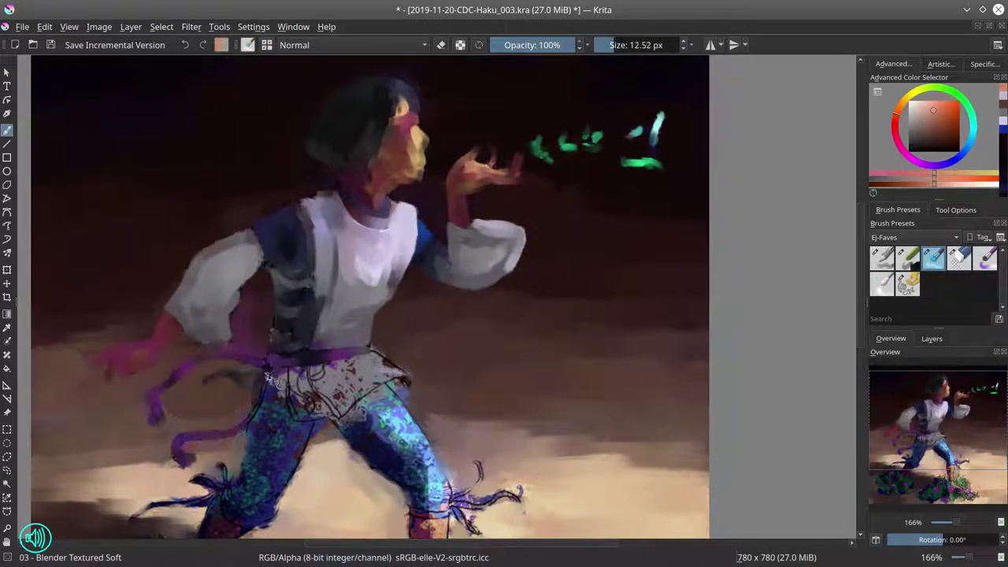
Step: Sample the blue from the leg and bring the legs and grass into view
ctrl+click(382, 410)
drag(309, 311, 344, 225)
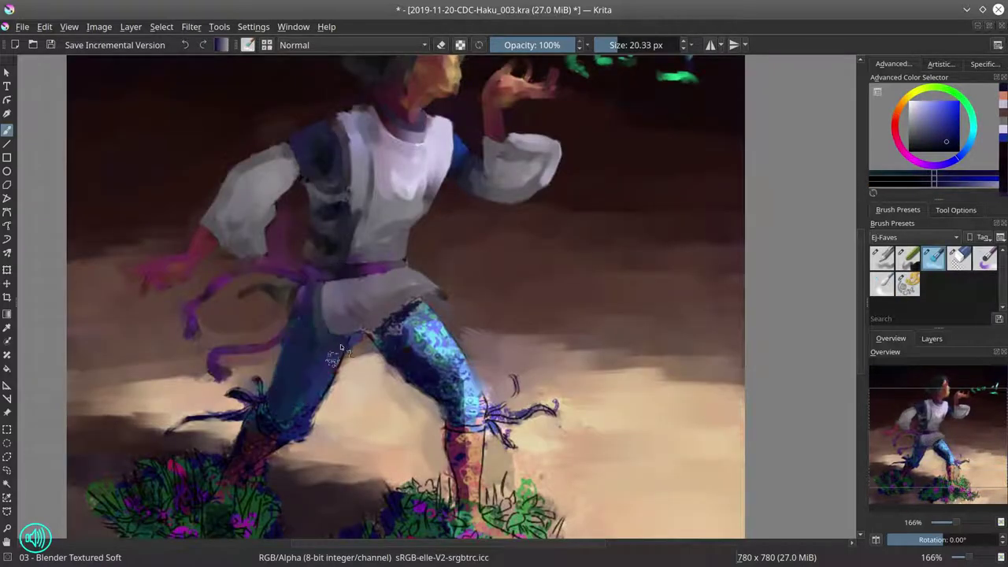
scroll(372, 363, down, 2)
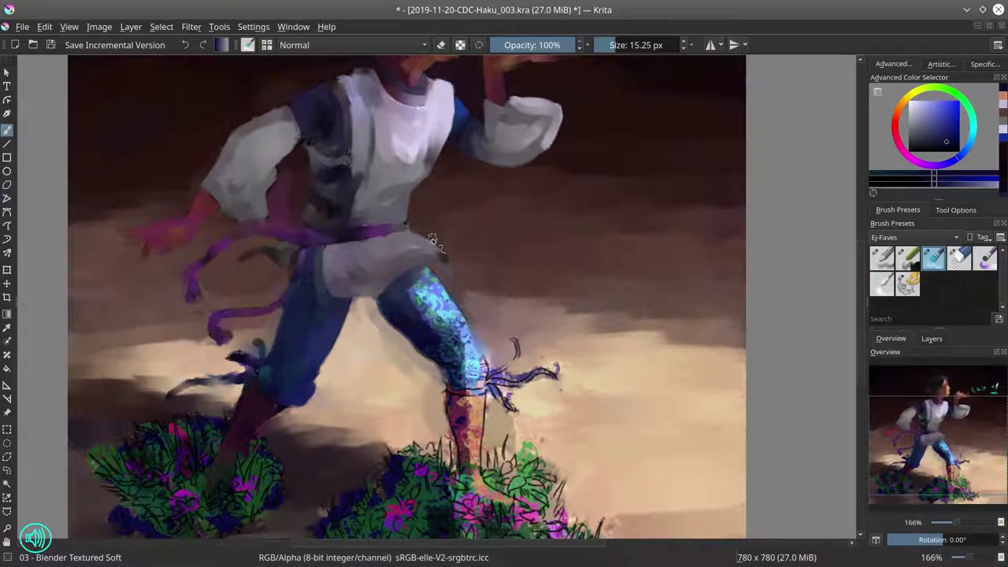
Step: Paint a bright blue highlight down the shin and smooth skin tone on the lower leg
scroll(432, 239, down, 5)
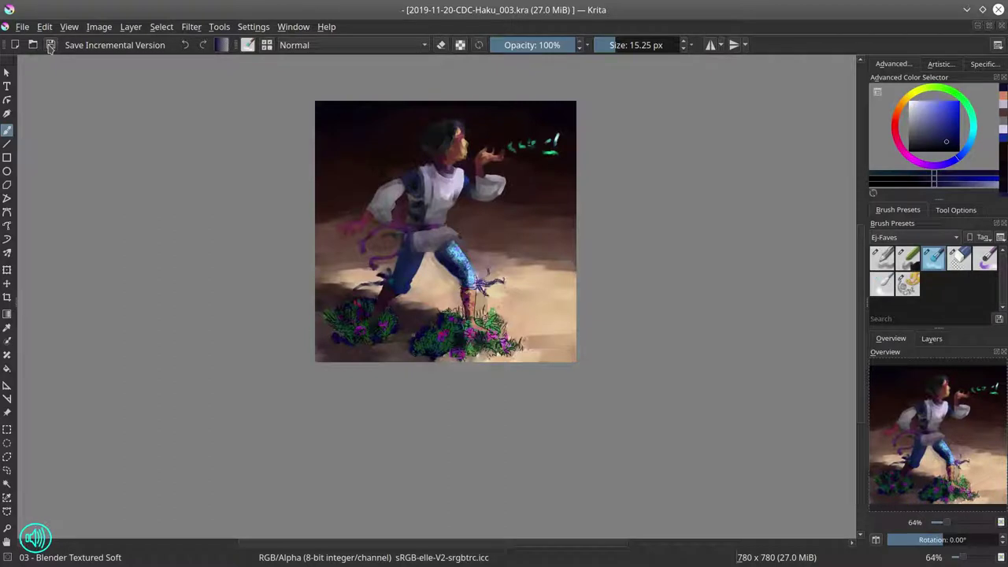
scroll(451, 280, up, 5)
drag(444, 157, 511, 287)
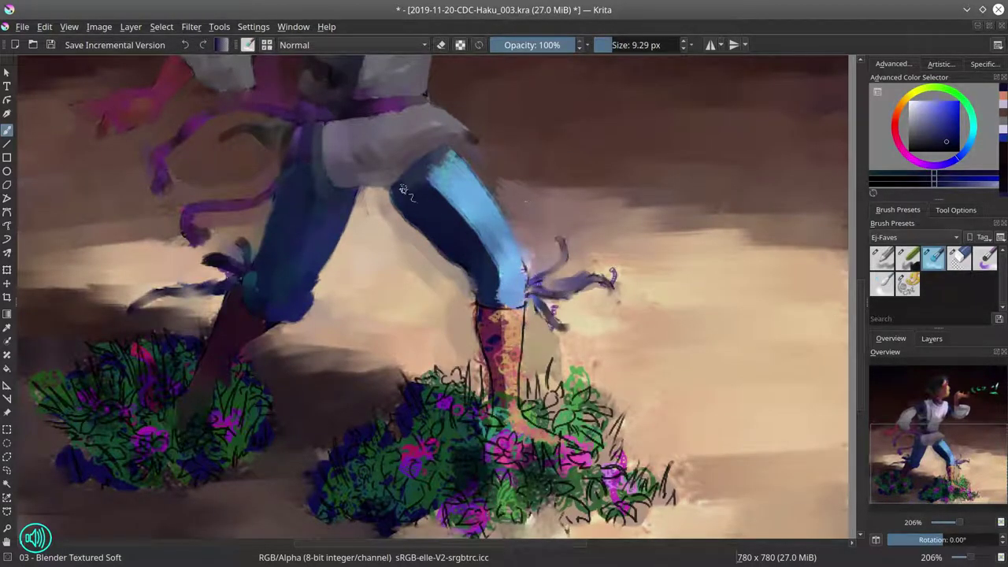
key(bracketright)
drag(494, 370, 514, 399)
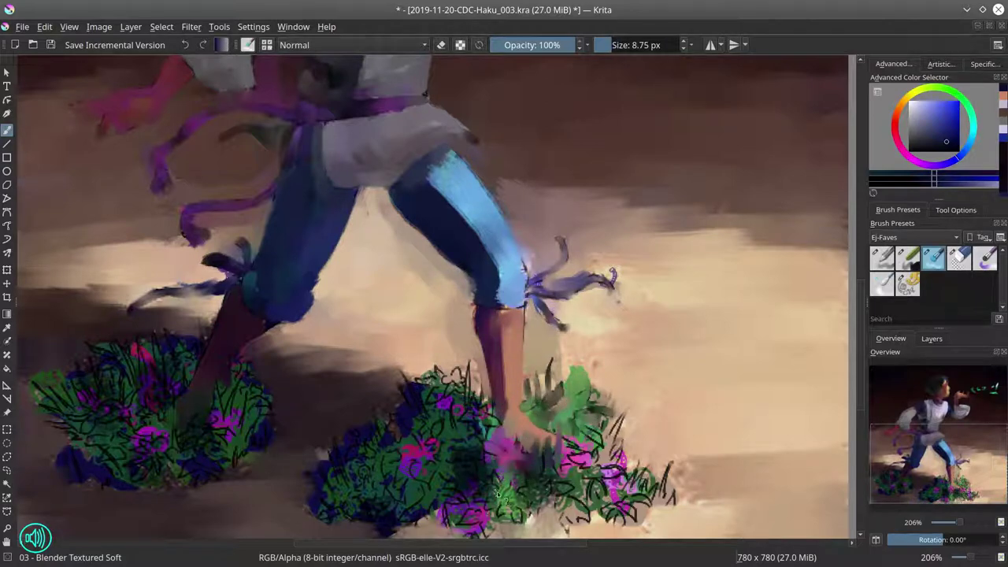
Step: Paint over both bushes' line art with Chalk Details, blending dark shading underneath with Blender Textured Soft
key(bracketright)
scroll(542, 501, down, 2)
key(slash)
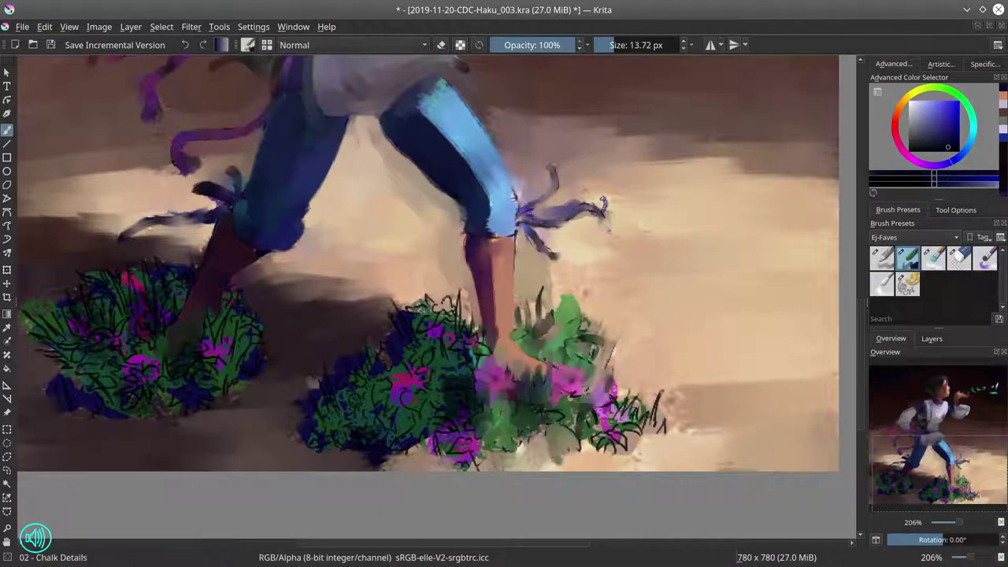
drag(480, 456, 552, 441)
drag(417, 461, 599, 433)
scroll(473, 354, left, 2)
drag(94, 339, 263, 373)
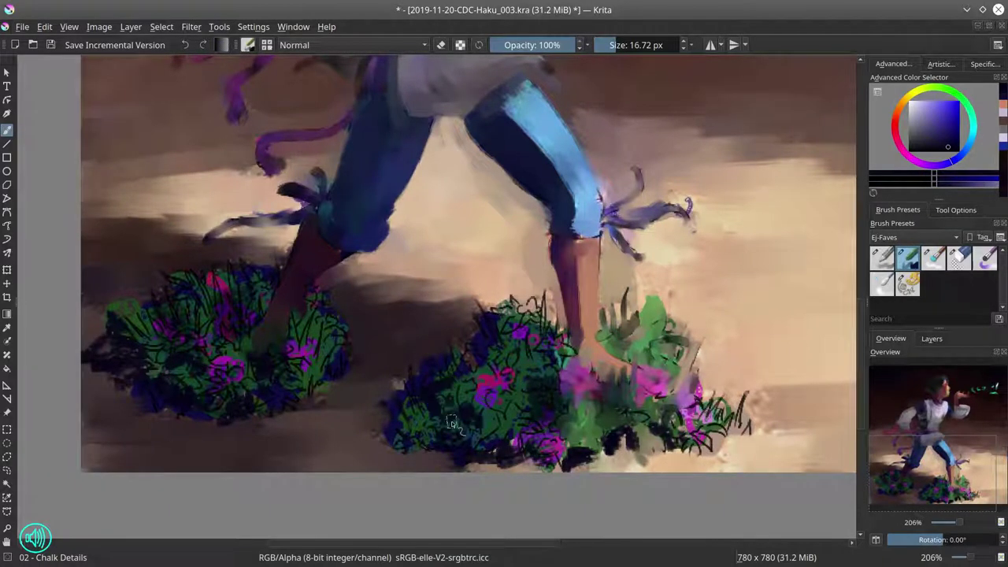
key(slash)
drag(608, 445, 647, 438)
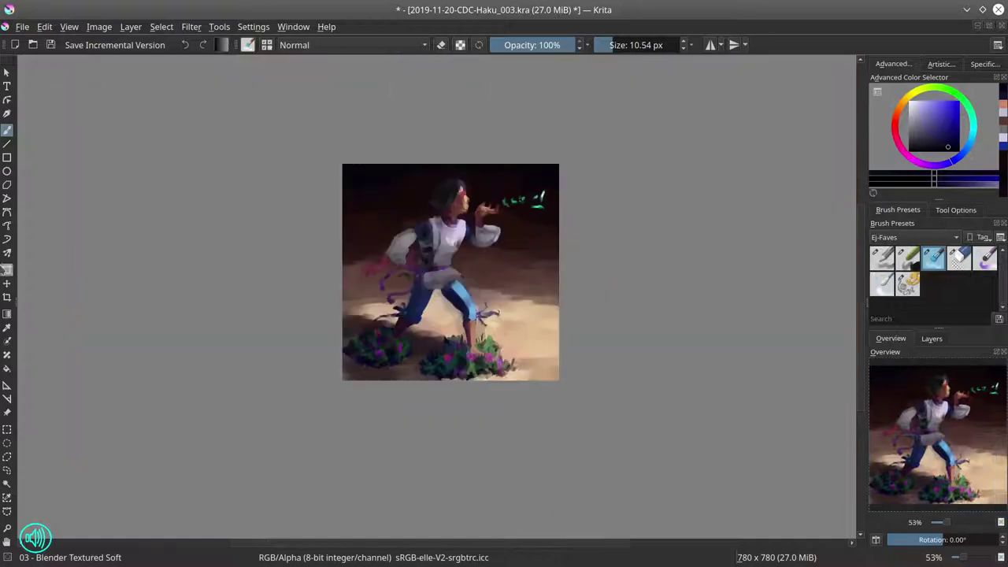
Step: Save, show the value check, and apply a curves adjustment dimming highlights to output 190
key(ctrl+s)
click(931, 339)
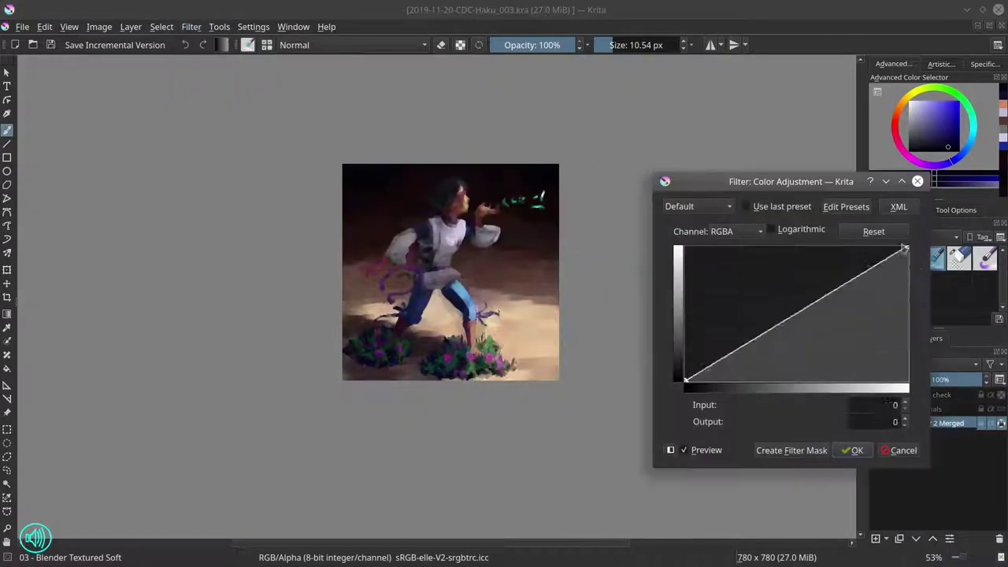
drag(907, 246, 923, 285)
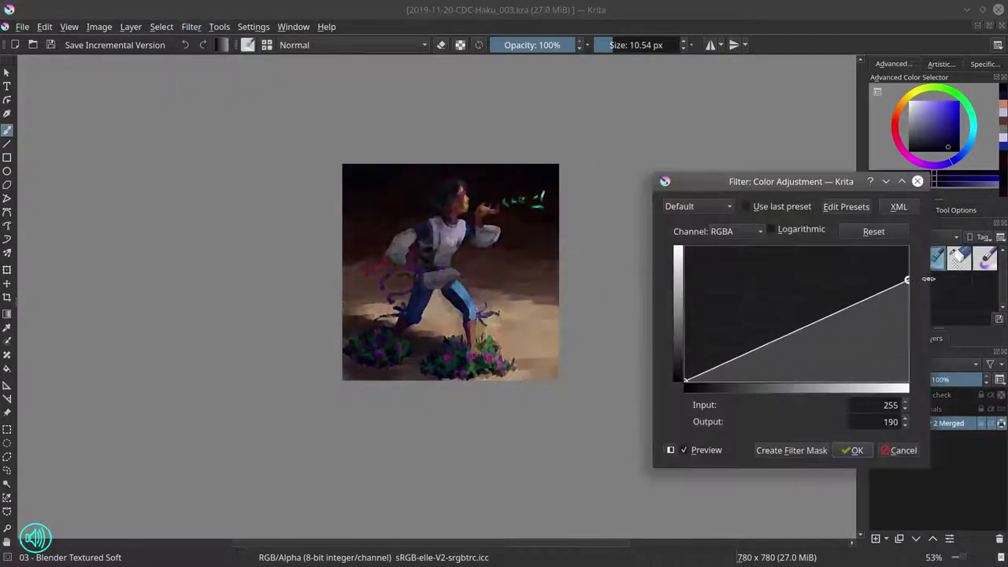
click(852, 451)
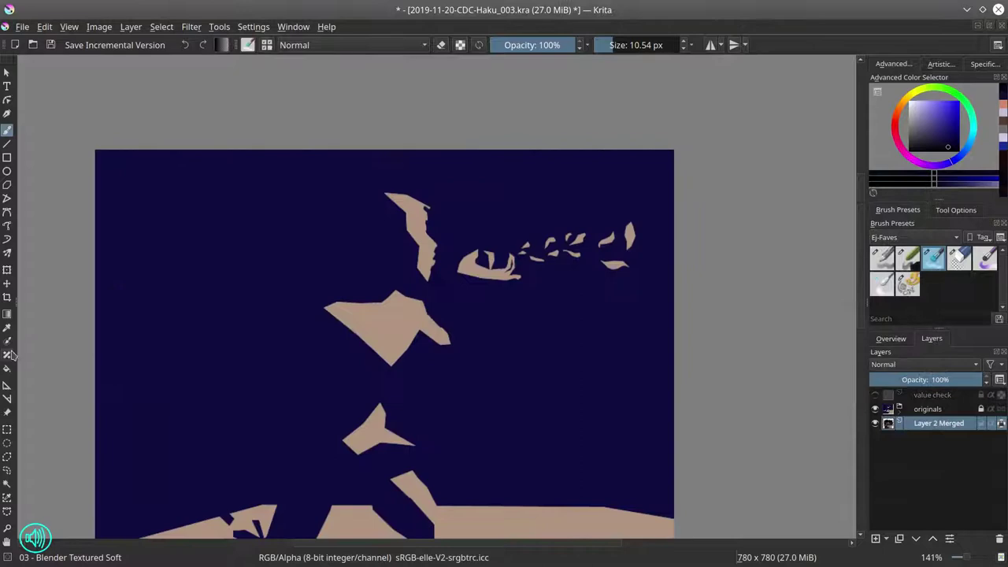
Step: Inspect the figure, then set up a large Chalk Details brush in Color Dodge blending
click(469, 265)
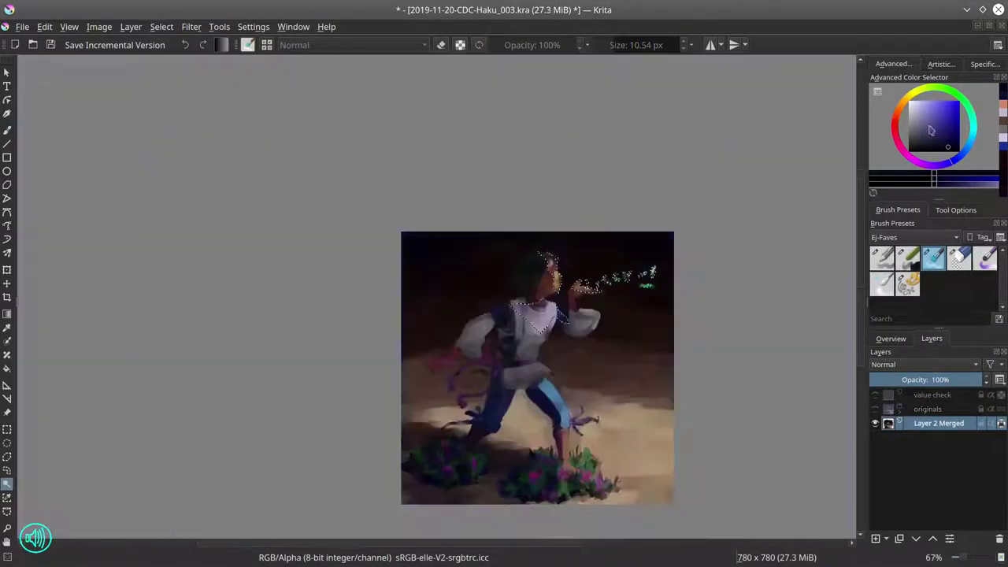
key(ctrl+plus)
key(1)
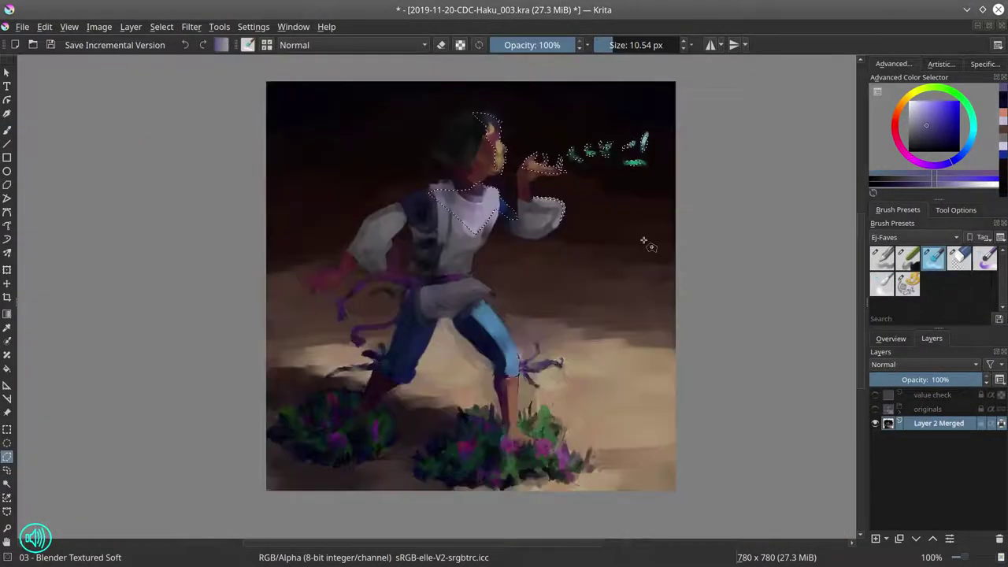
key(alt+shift+d)
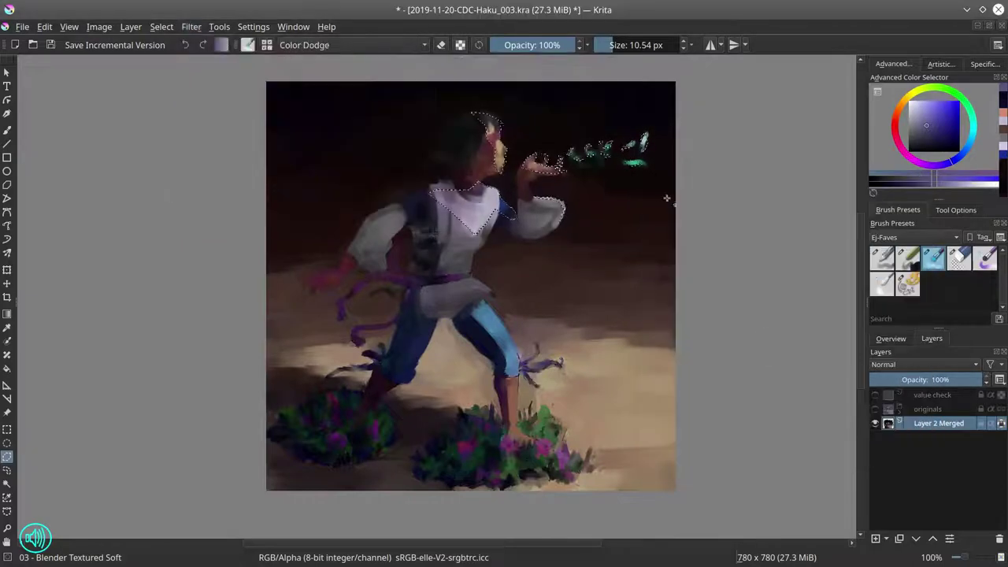
key(b)
key(slash)
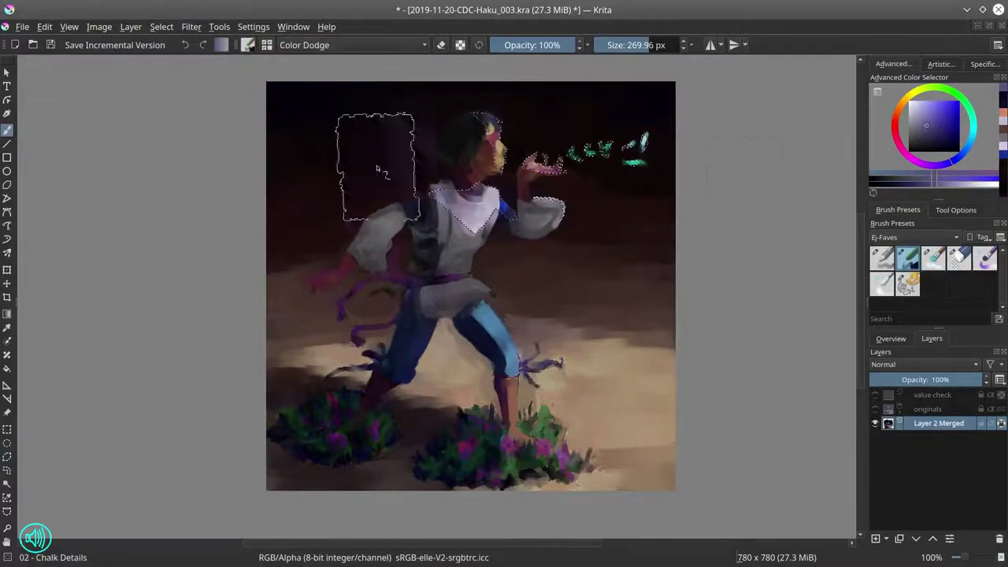
Step: Add a new layer, reset painting blending to Normal and show the greyscale value check
click(876, 541)
click(354, 45)
click(303, 114)
click(875, 394)
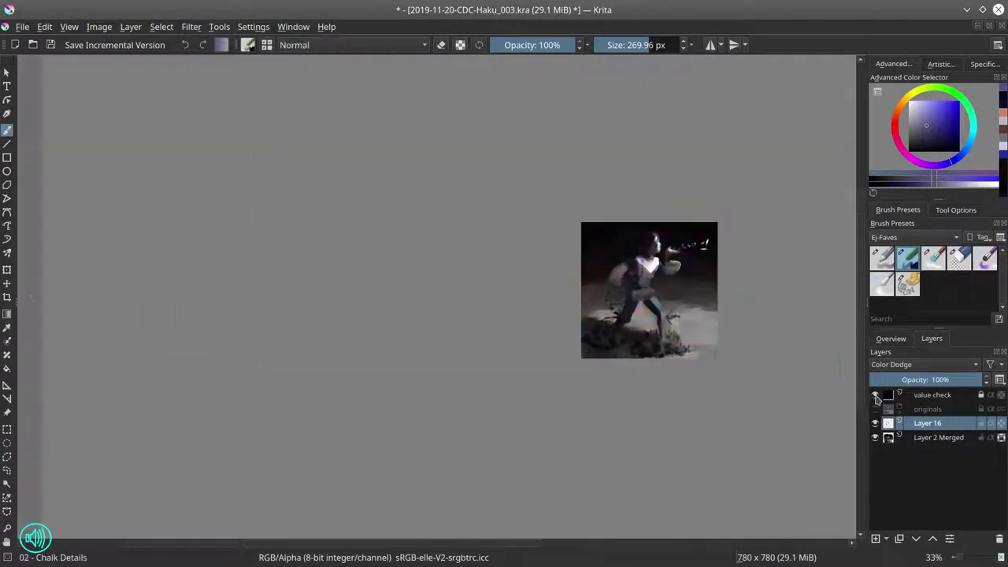
scroll(581, 228, up, 5)
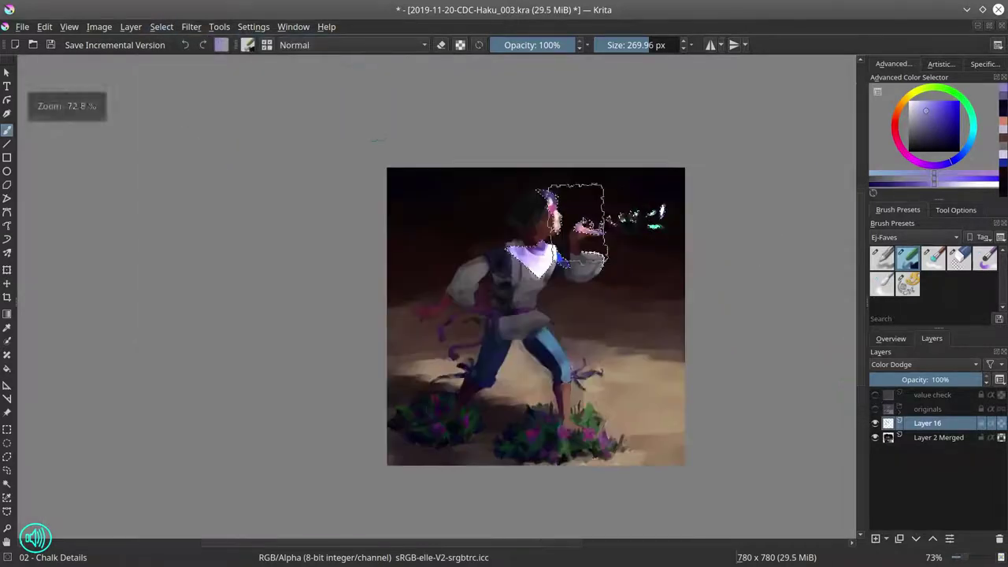
click(162, 27)
key(Escape)
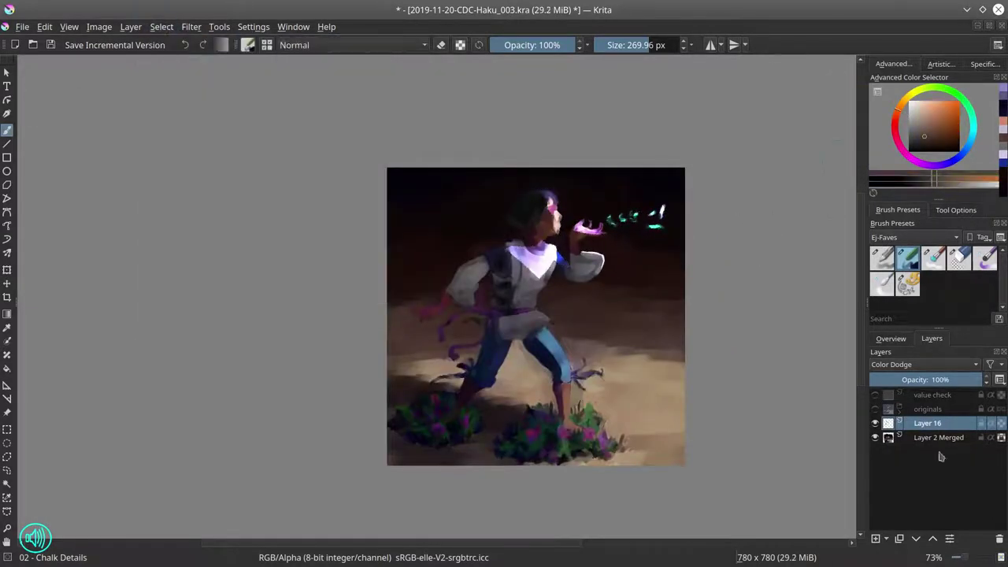
Step: Paint light Color Dodge glow strokes on Layer 2 Merged at the lower right
click(939, 437)
drag(512, 386, 673, 432)
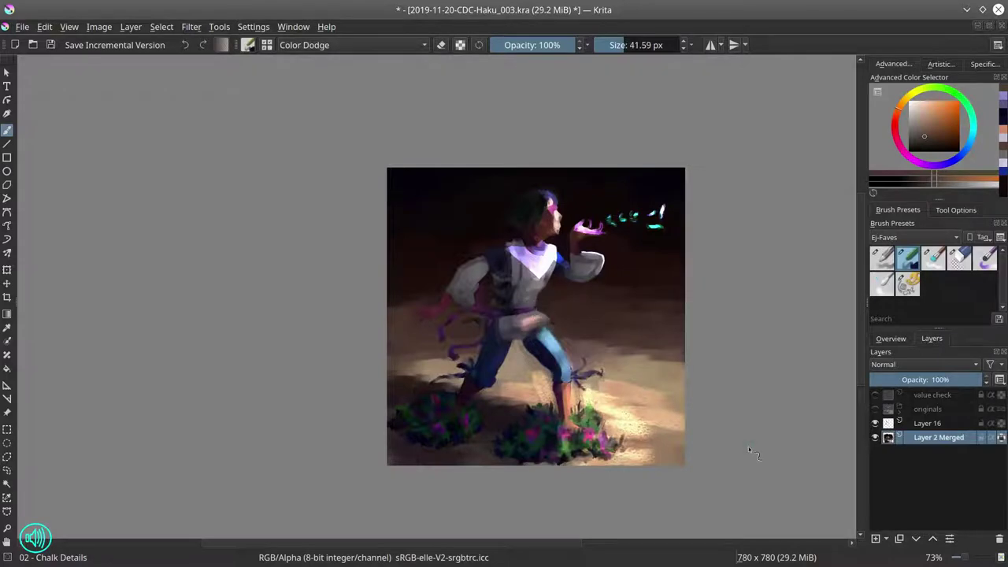
scroll(754, 404, down, 4)
Step: Remove Layer 16, switch to Blender Textured Soft and save the painting
click(927, 423)
right_click(927, 423)
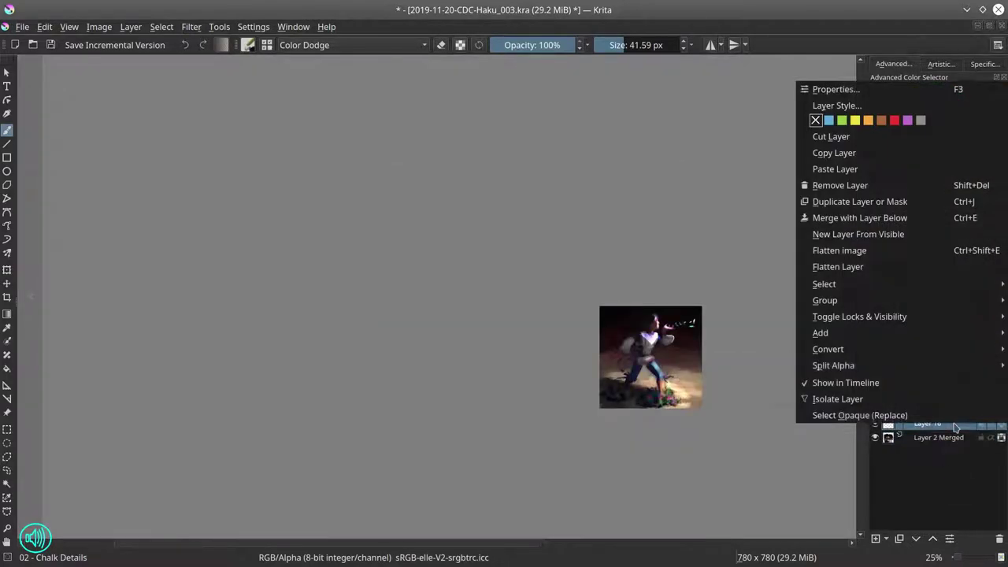
click(835, 185)
key(/)
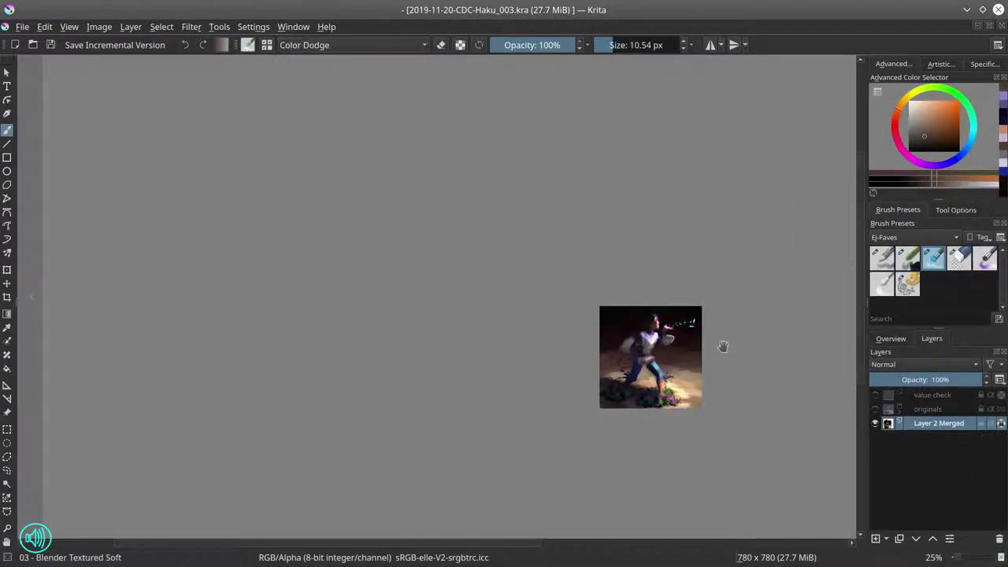
scroll(724, 344, up, 6)
scroll(529, 178, down, 4)
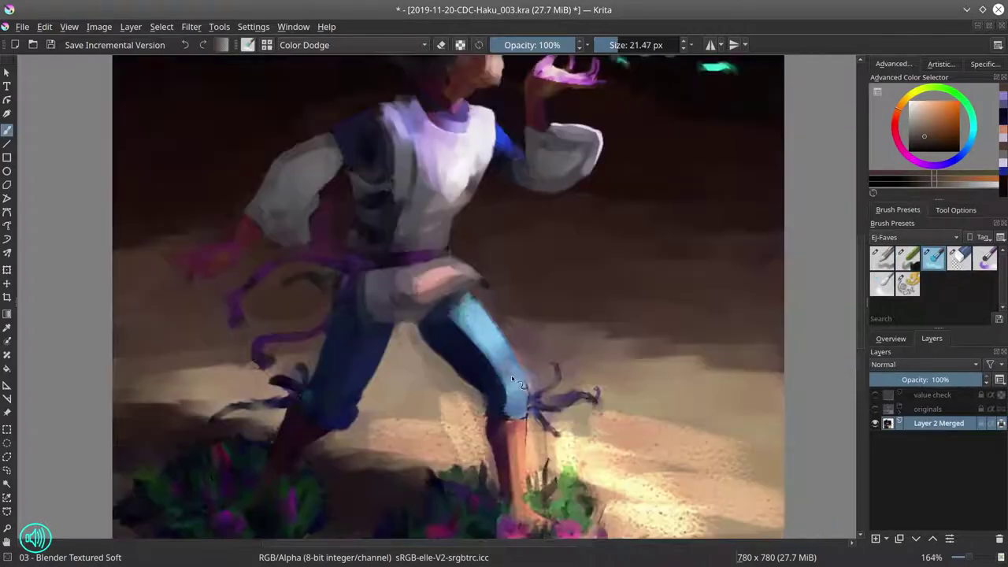
scroll(614, 426, down, 2)
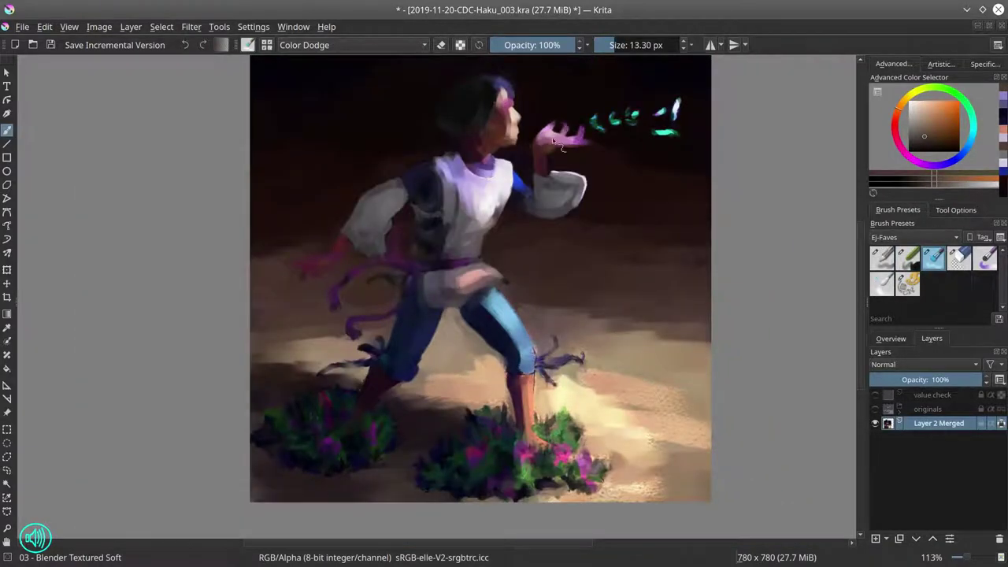
scroll(549, 343, down, 5)
key(ctrl+s)
click(890, 338)
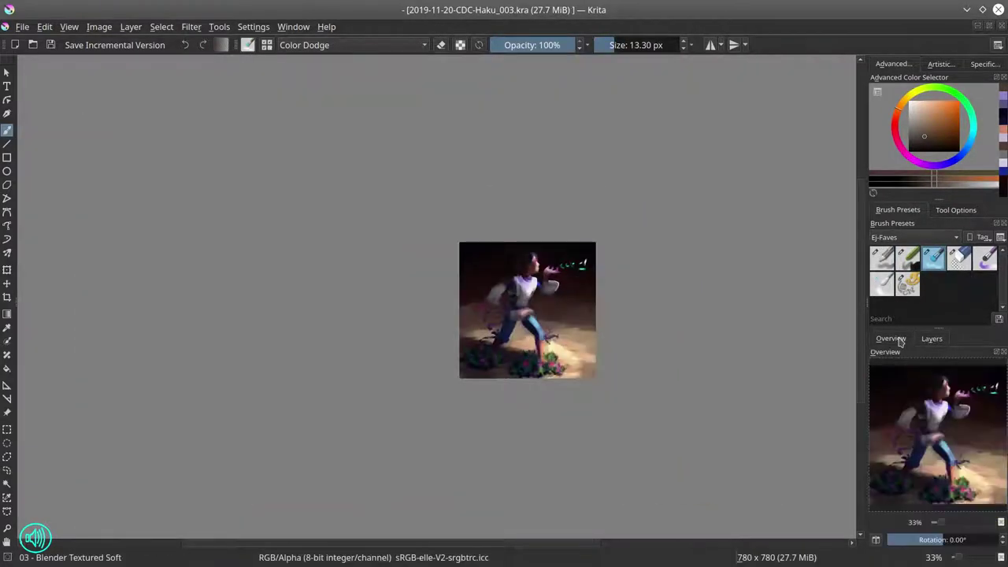
Step: Duplicate the line-art layer and hide Layer 2 Merged to reveal the line art
click(932, 338)
right_click(937, 438)
click(866, 216)
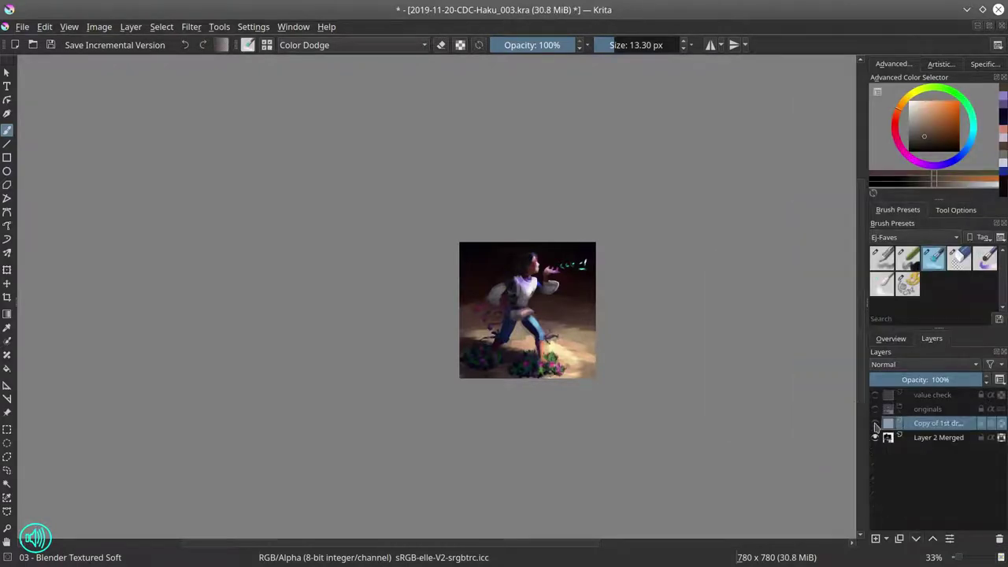
scroll(492, 374, up, 9)
scroll(492, 374, down, 10)
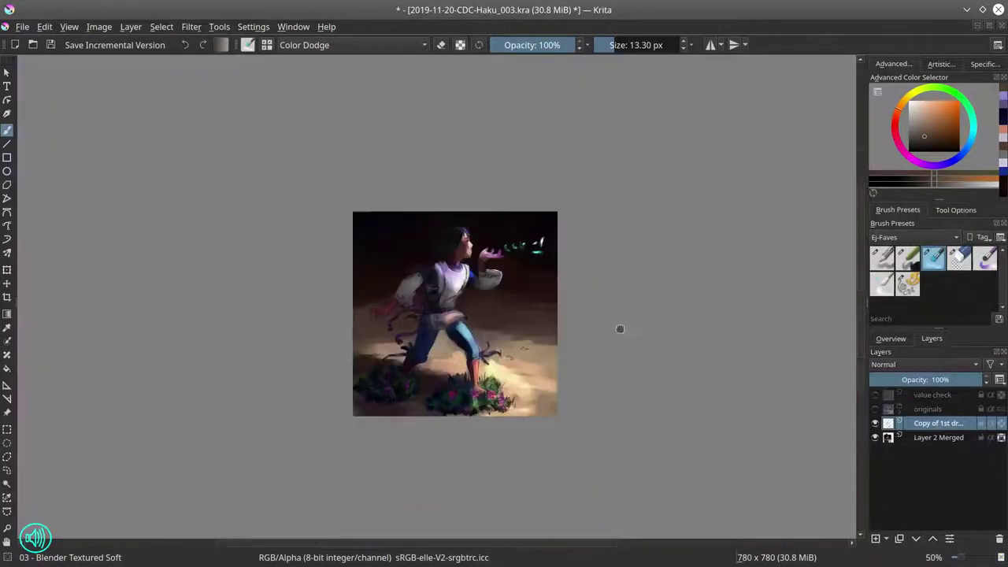
click(875, 437)
Step: Switch to the circular eraser brush and save the file
click(959, 258)
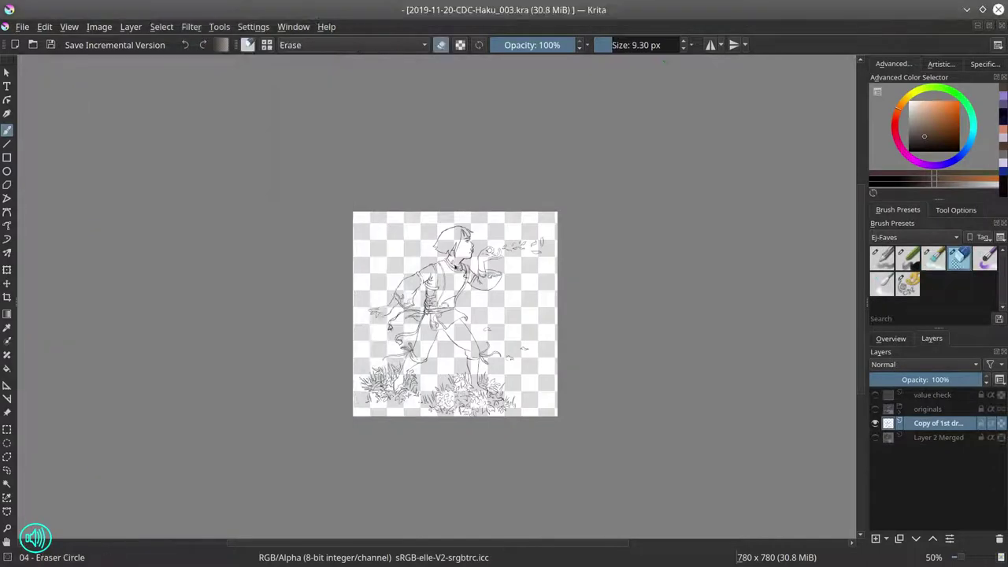
scroll(516, 280, up, 4)
key(ctrl+s)
scroll(510, 307, up, 5)
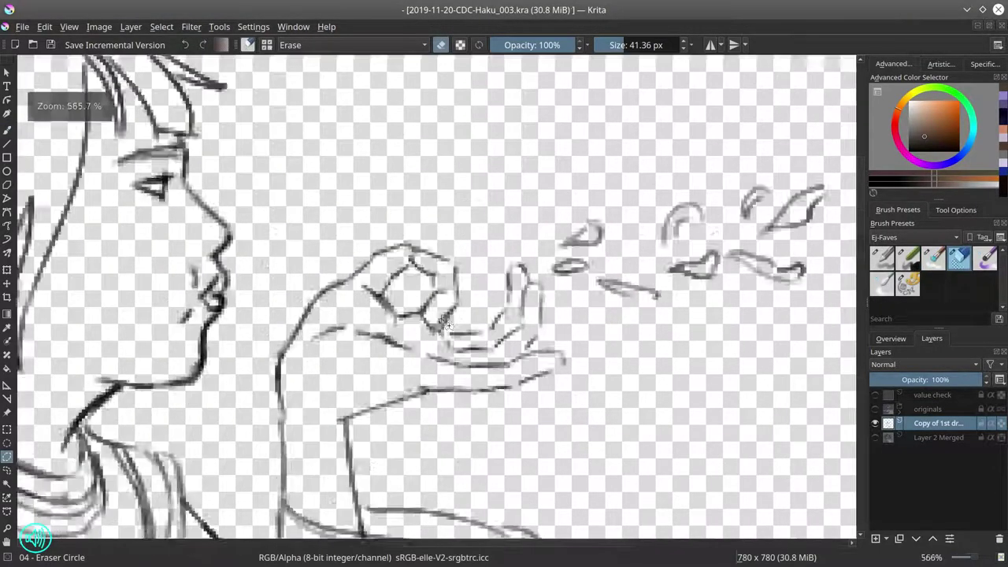
Step: Trace a polygonal selection around the floating petals, hand, arm, bowl and sleeve
mouse_move(497, 325)
mouse_down()
mouse_move(539, 344)
mouse_move(571, 321)
mouse_up()
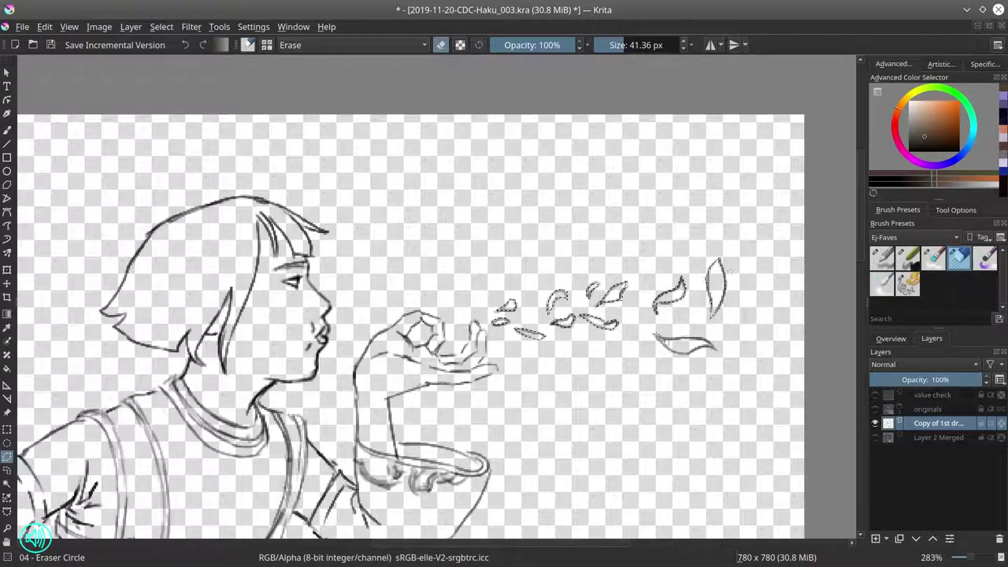
scroll(405, 346, up, 1)
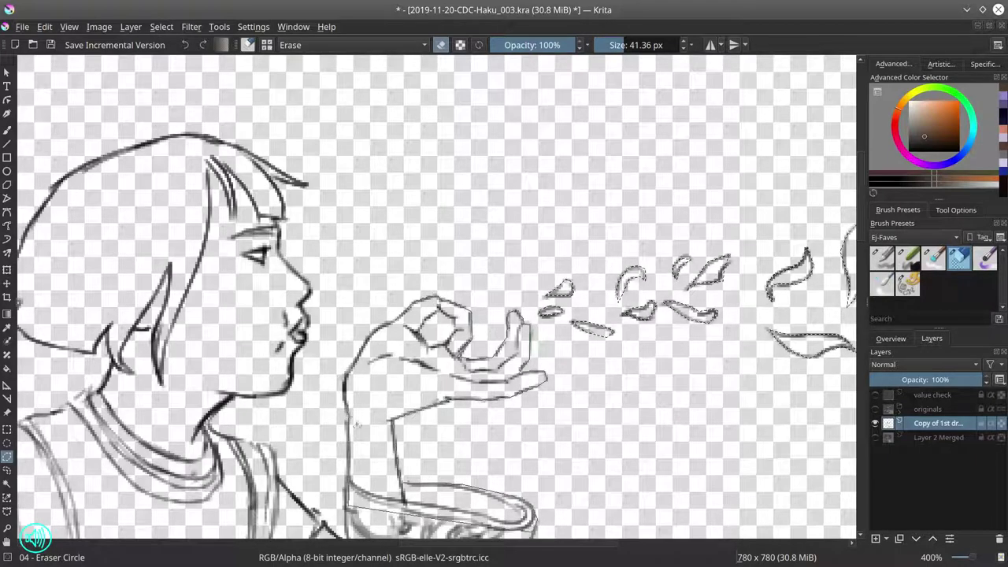
double_click(539, 512)
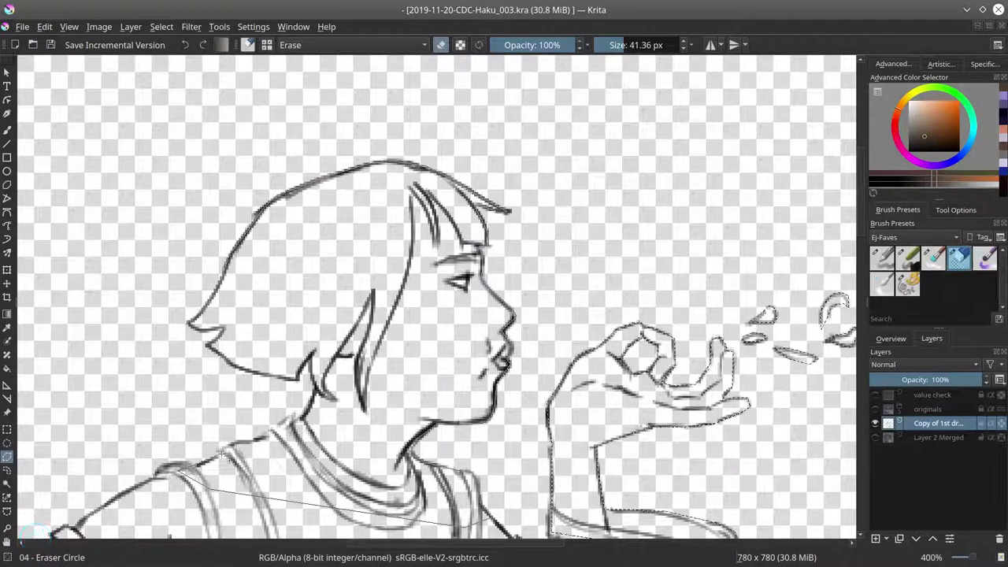
scroll(366, 299, down, 5)
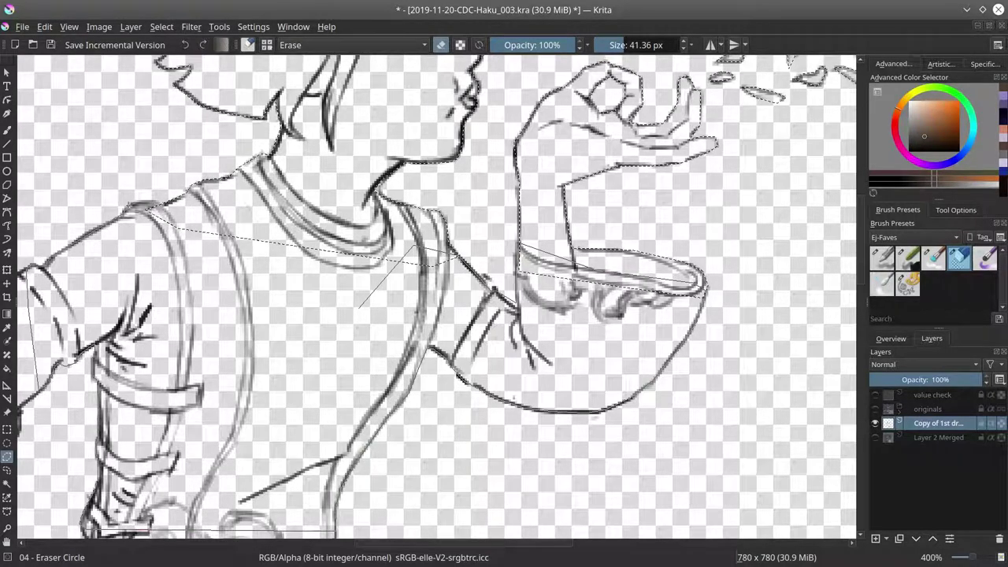
scroll(437, 298, down, 1)
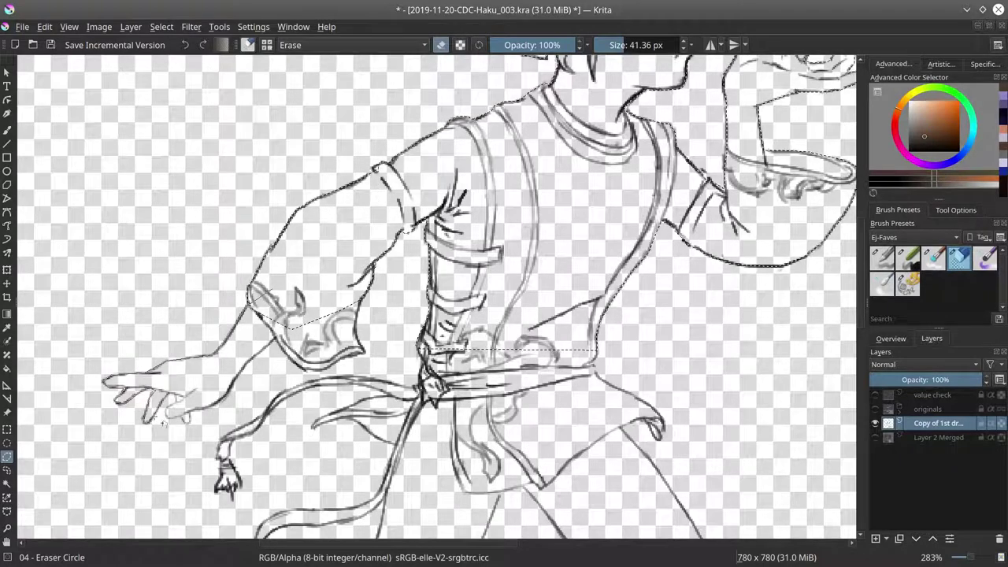
double_click(355, 363)
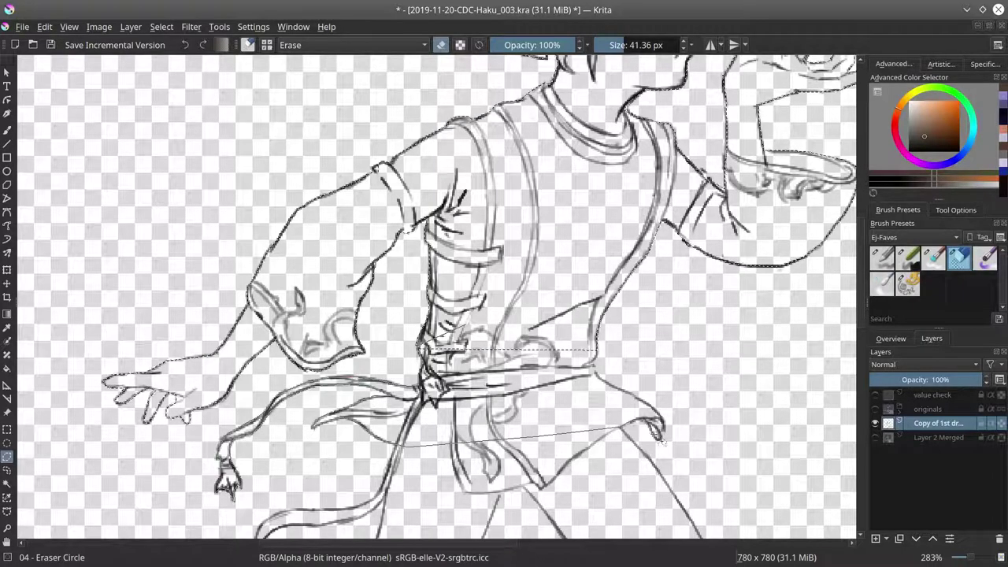
Step: Extend the selection around the left grass clump, save, and add Layer 17
scroll(386, 318, down, 5)
key(ctrl+s)
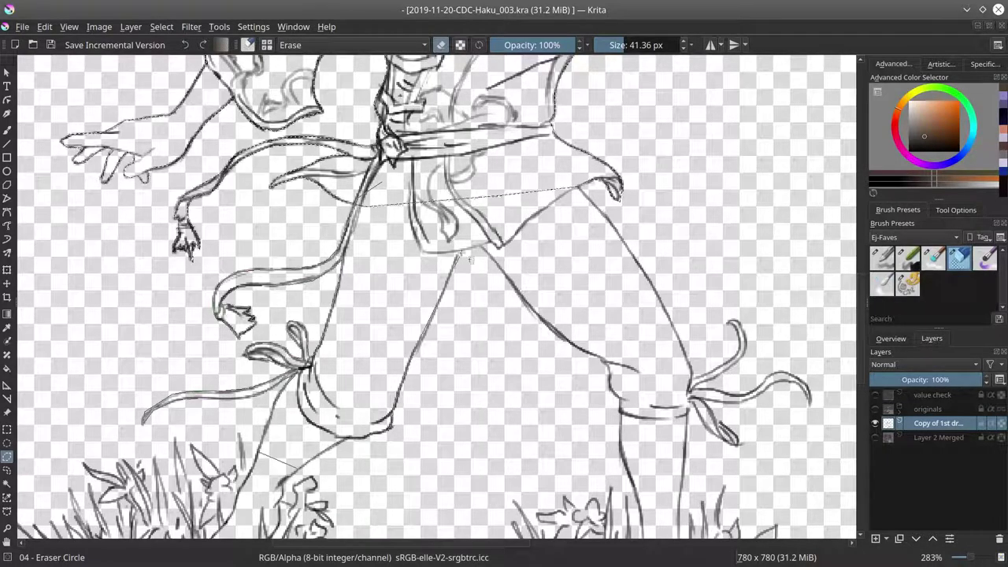
scroll(343, 260, down, 4)
scroll(343, 260, left, 2)
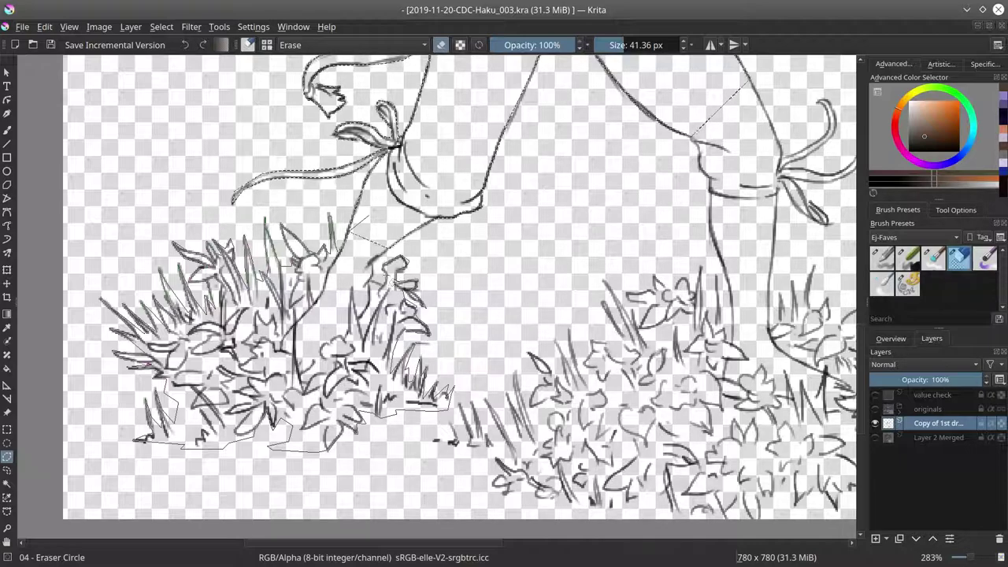
mouse_move(193, 271)
mouse_down()
mouse_move(139, 323)
mouse_move(162, 410)
mouse_up()
key(Insert)
Step: Check the painted layer against the overview, hide it again, and pan the canvas left
scroll(650, 236, down, 4)
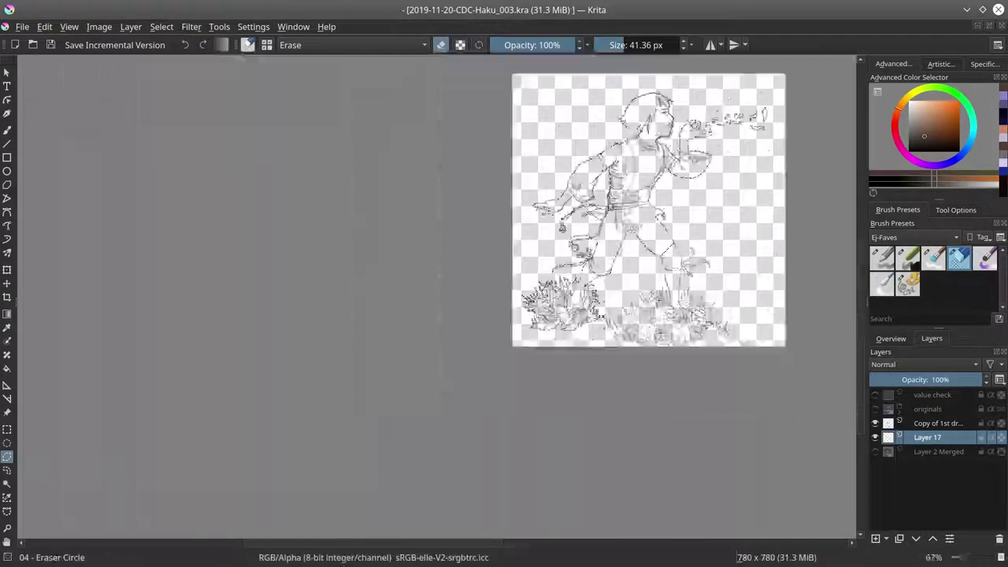
click(875, 452)
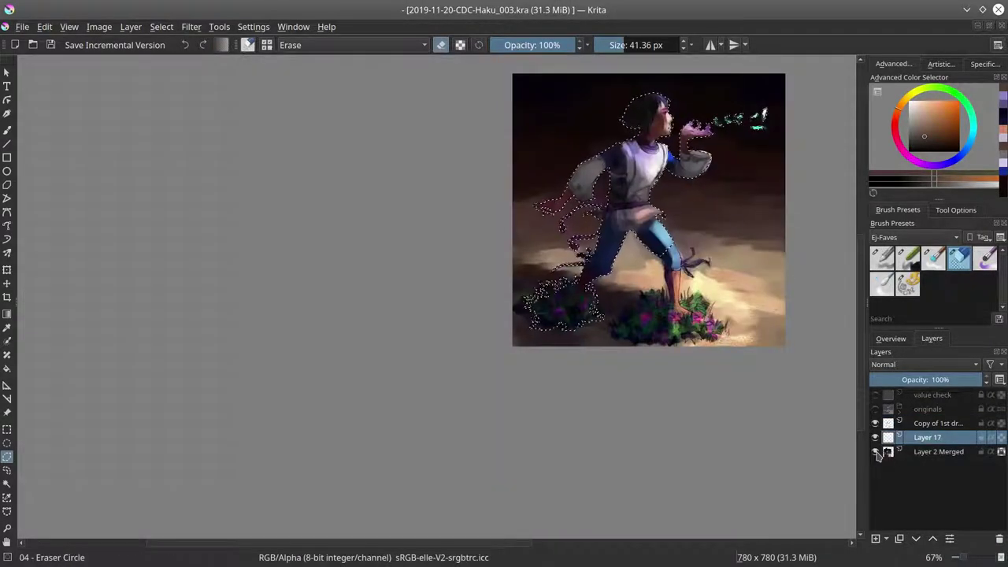
click(894, 339)
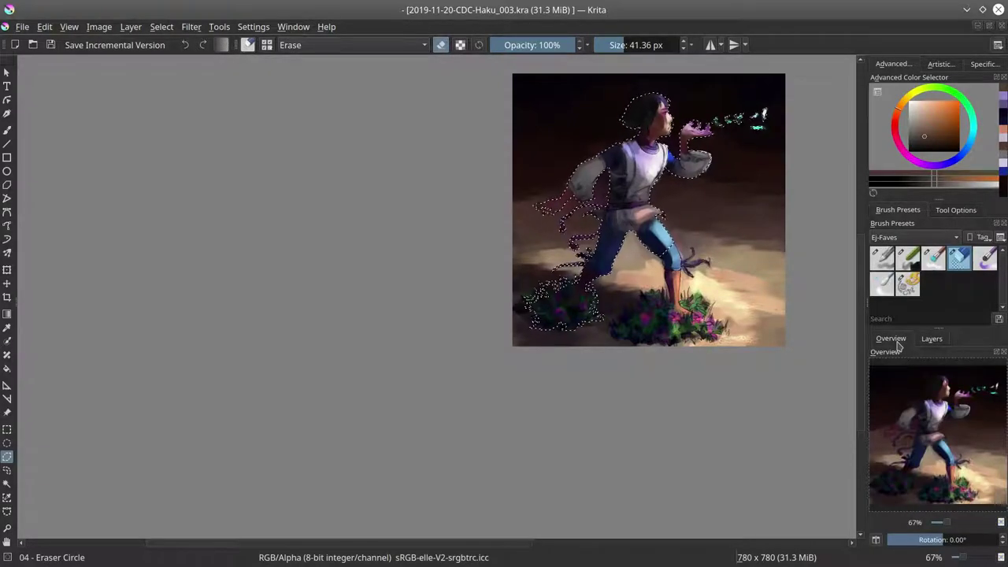
click(932, 338)
click(875, 451)
drag(545, 425, 333, 416)
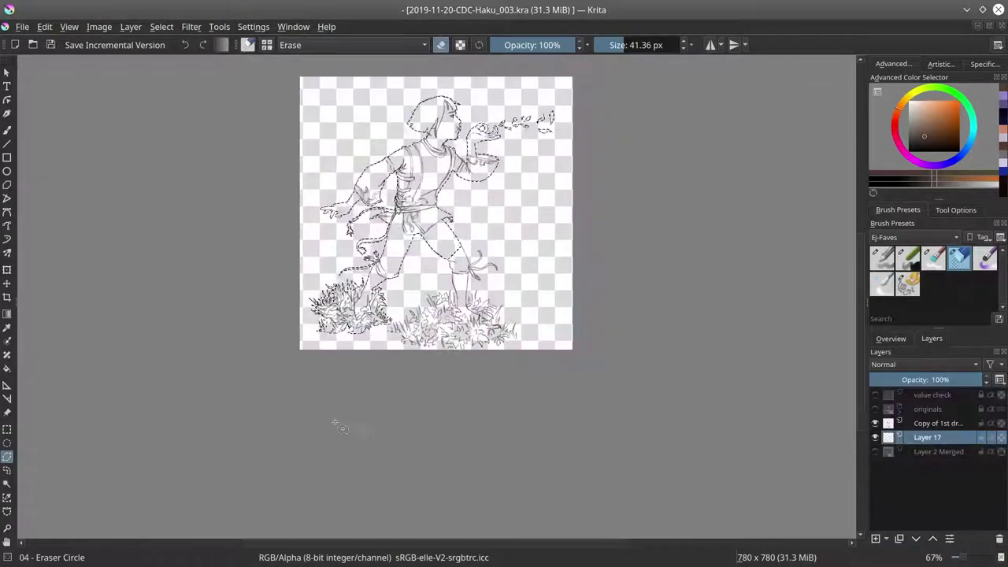
scroll(384, 260, up, 5)
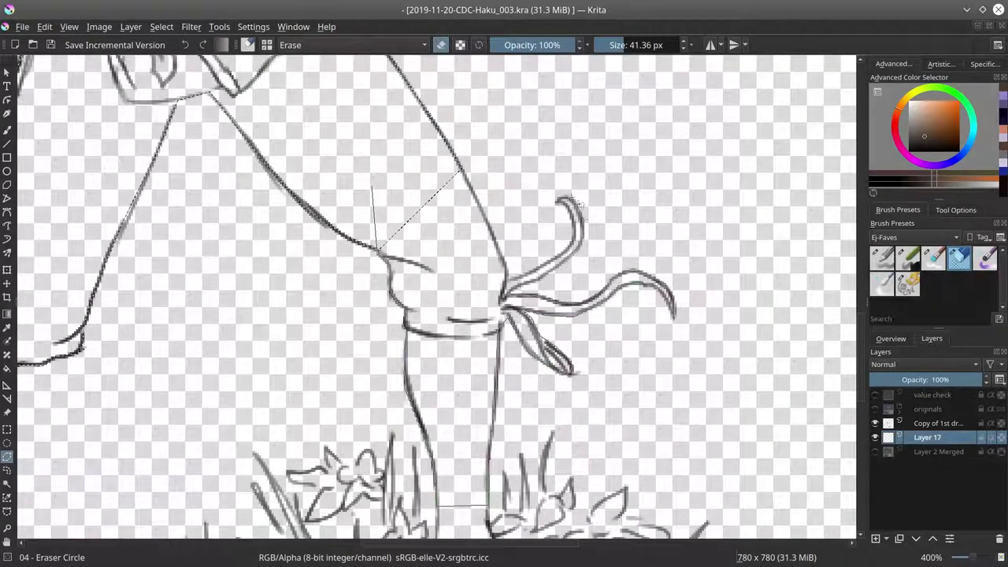
scroll(498, 234, down, 3)
scroll(486, 213, up, 2)
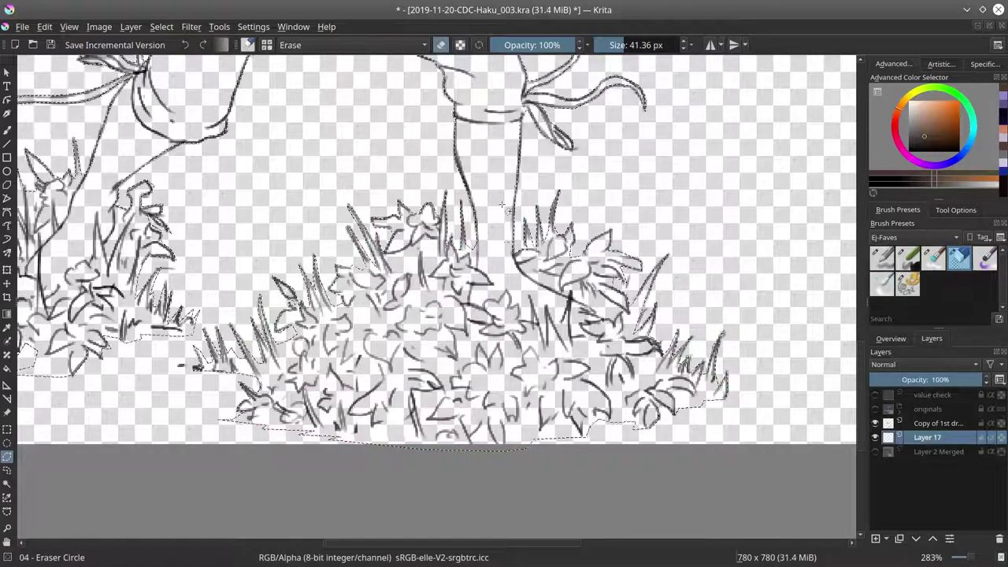
Step: Fill the figure selection with flat brown, invert it, and paint pink and darker chalk strokes on the bushes
key(1)
scroll(591, 378, up, 4)
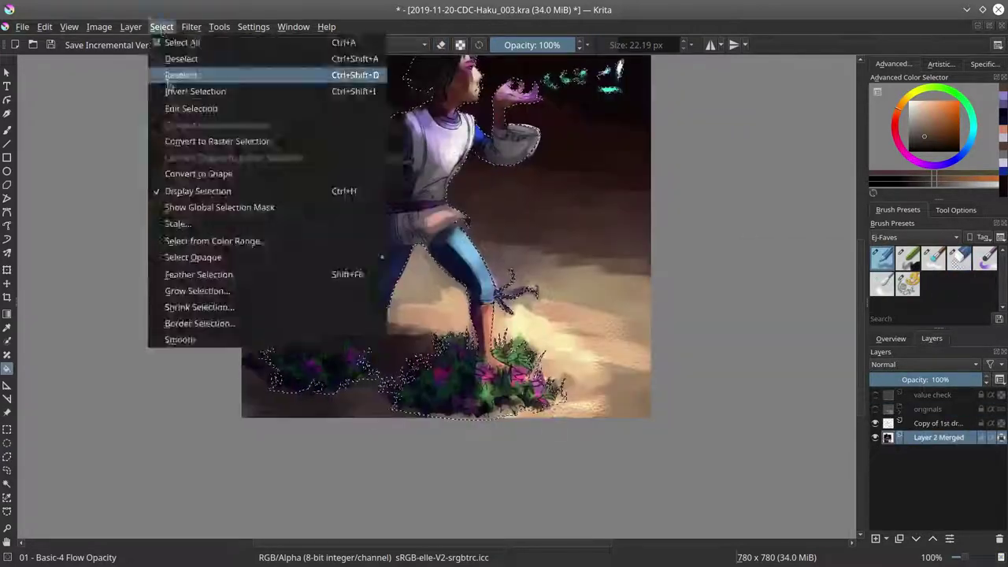
click(157, 74)
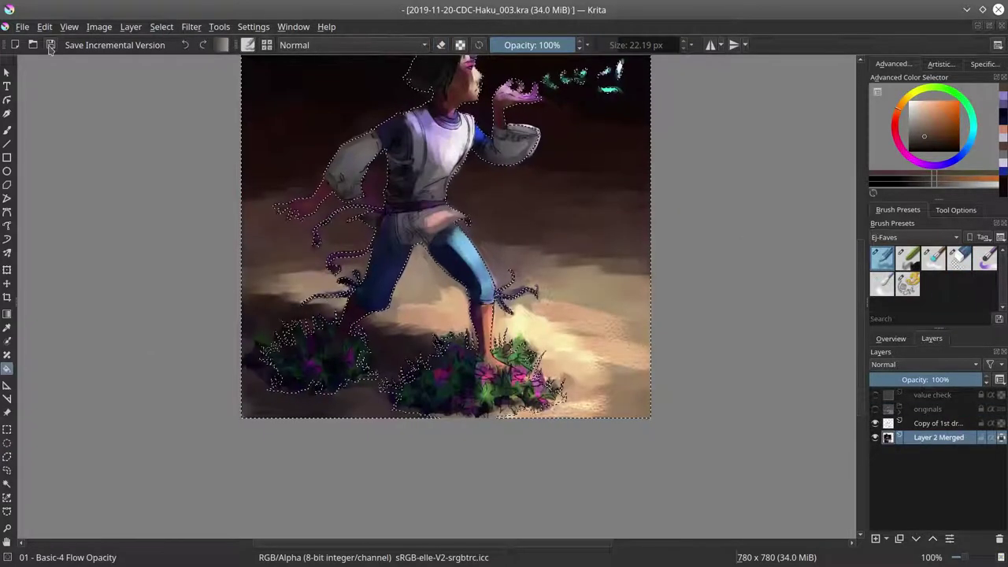
click(907, 258)
drag(346, 370, 315, 329)
key(bracketleft)
key(bracketleft)
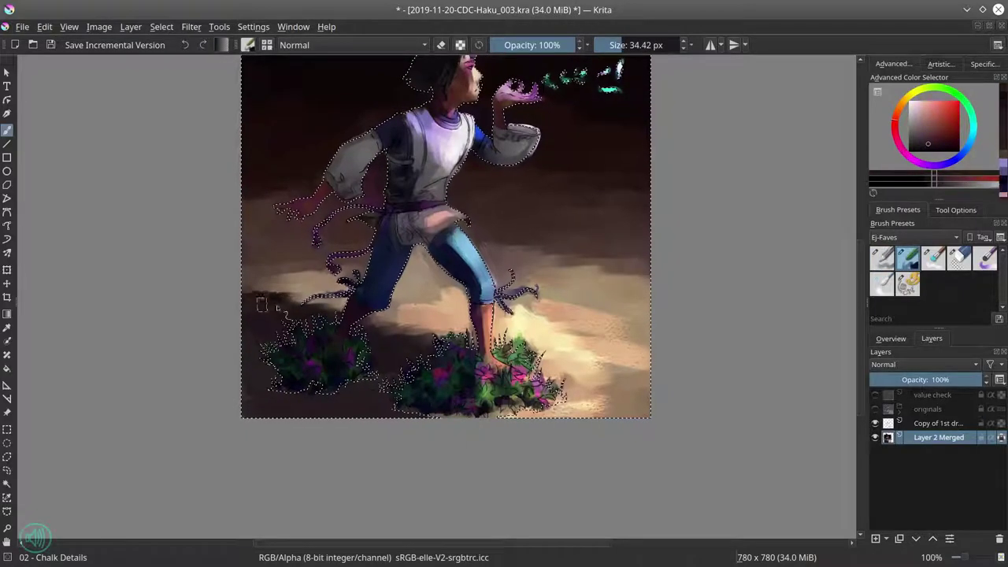
drag(259, 299, 400, 353)
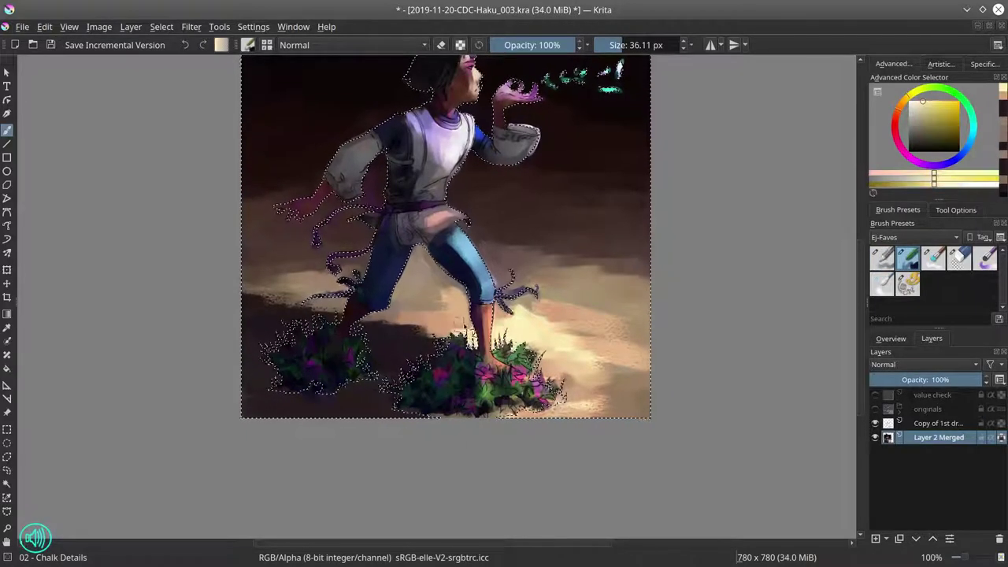
Step: Add light yellow ground strokes and brown-orange strokes around the left leg and right ground
ctrl+click(590, 386)
key(bracketright)
key(bracketright)
mouse_move(489, 331)
mouse_down()
mouse_move(633, 381)
mouse_move(567, 315)
mouse_up()
ctrl+click(599, 355)
key(bracketright)
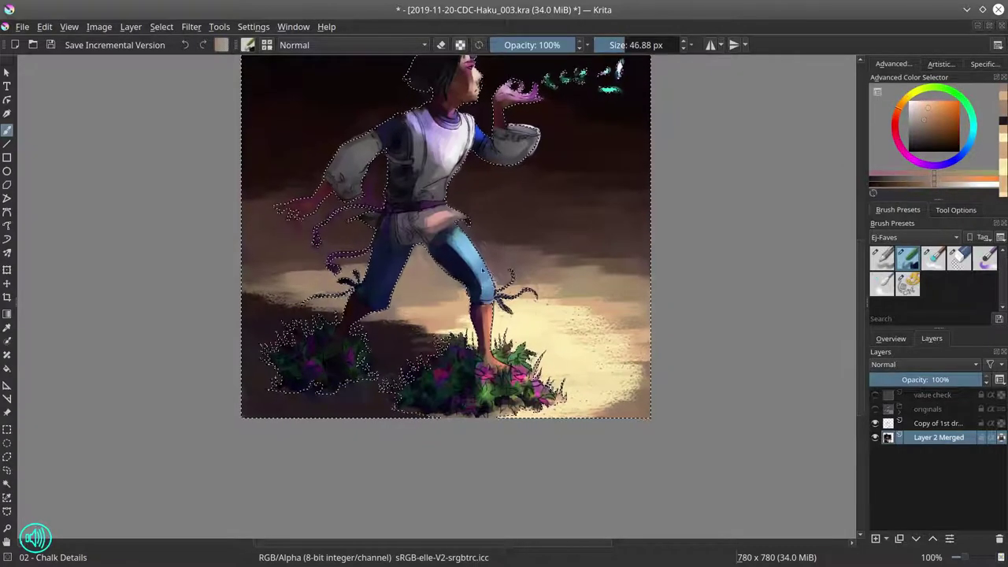
drag(260, 236, 378, 284)
drag(543, 252, 645, 272)
ctrl+click(363, 291)
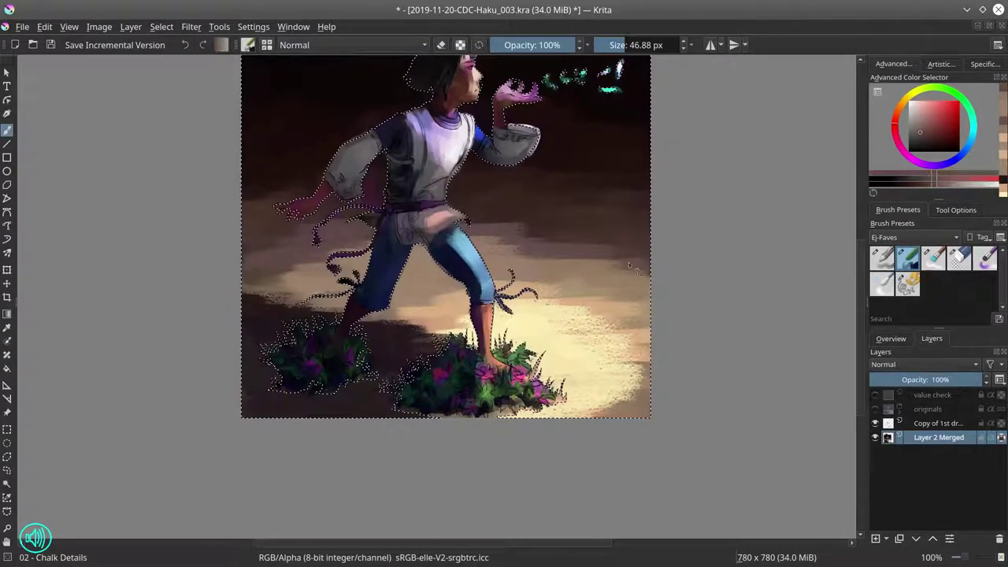
Step: Paint dark reddish-brown shadow around the leg and arm, then soft lighter strokes along the left side
key(minus)
key(minus)
click(891, 338)
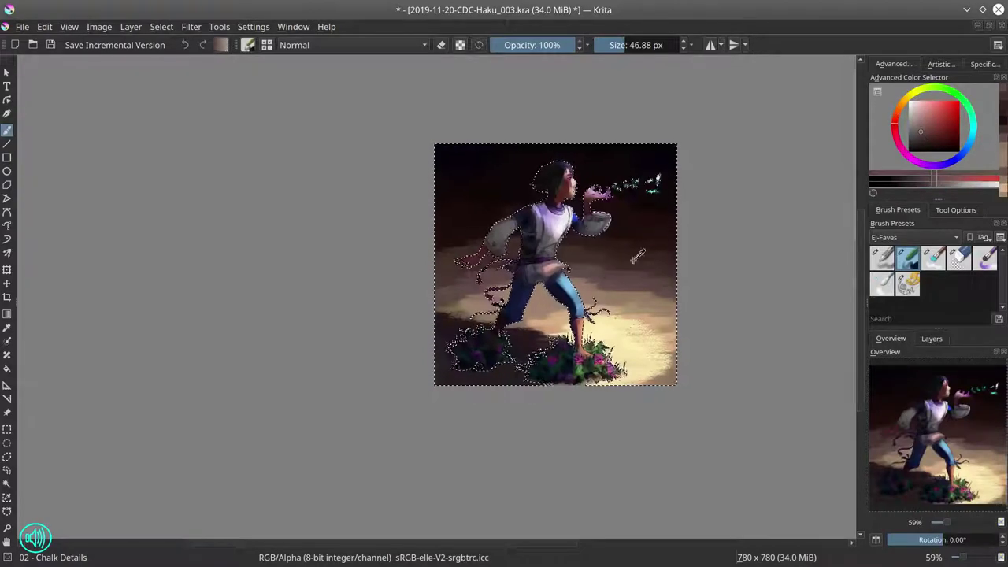
ctrl+click(465, 178)
drag(583, 299, 598, 330)
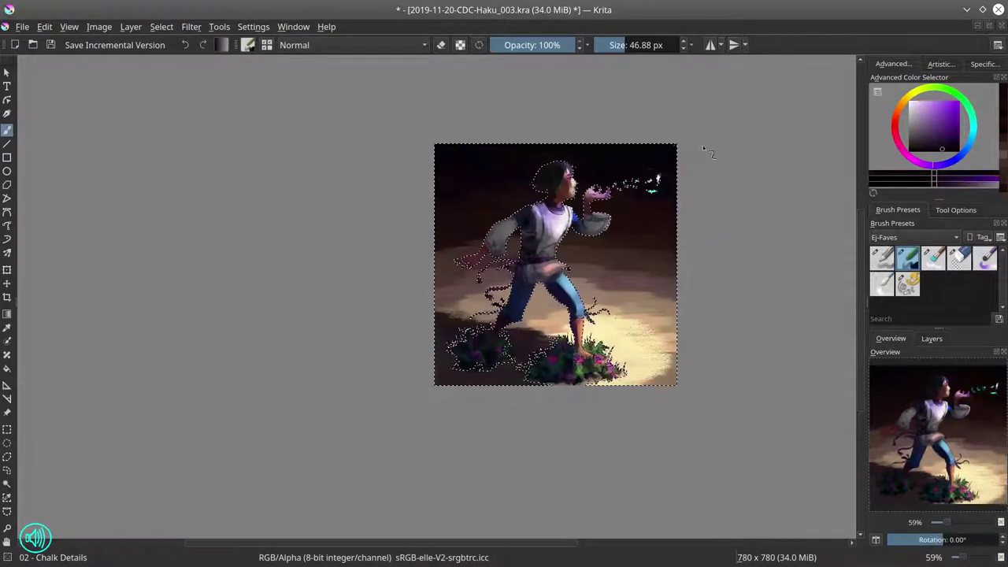
drag(587, 189, 607, 213)
key(o)
key(o)
key(o)
key(o)
key(o)
ctrl+click(472, 252)
mouse_move(473, 252)
mouse_down()
mouse_move(438, 240)
mouse_move(472, 260)
mouse_up()
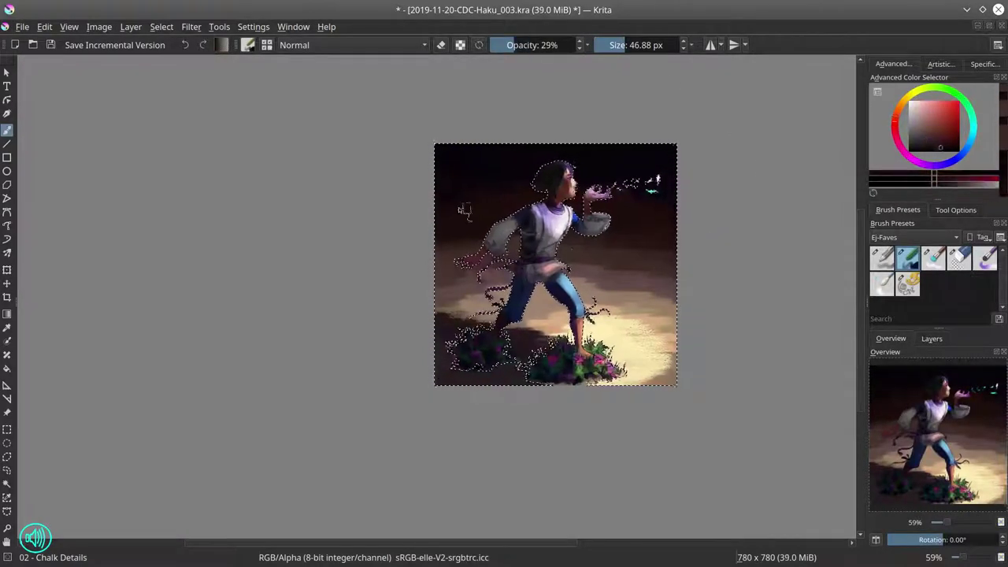
Step: Paint orange-brown around the leg and torso and brighten the lower-right floor with pale yellow
ctrl+click(591, 276)
drag(587, 303, 598, 323)
mouse_move(591, 275)
mouse_down()
mouse_move(609, 269)
mouse_move(619, 280)
mouse_up()
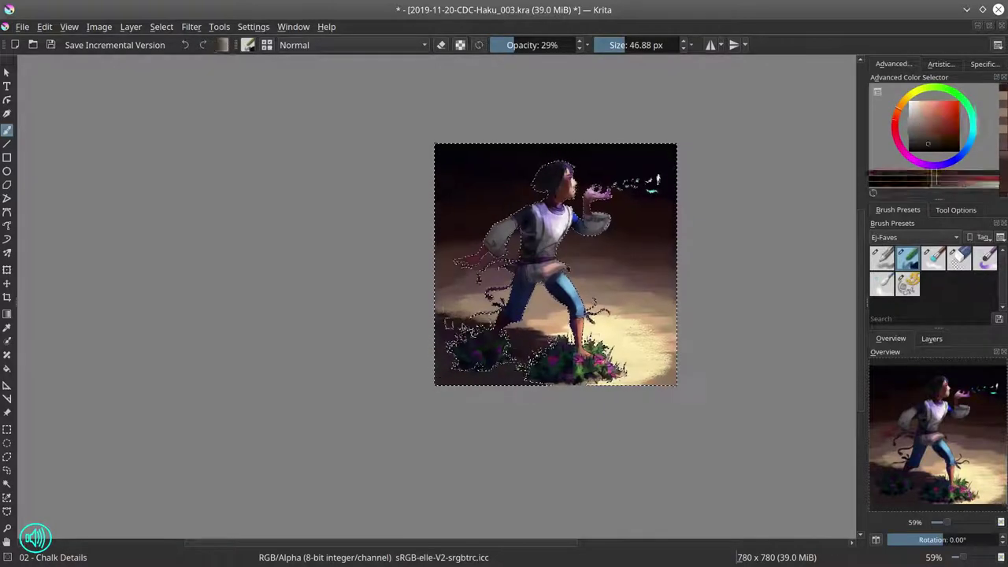
ctrl+click(646, 338)
drag(662, 330, 685, 355)
drag(590, 315, 606, 339)
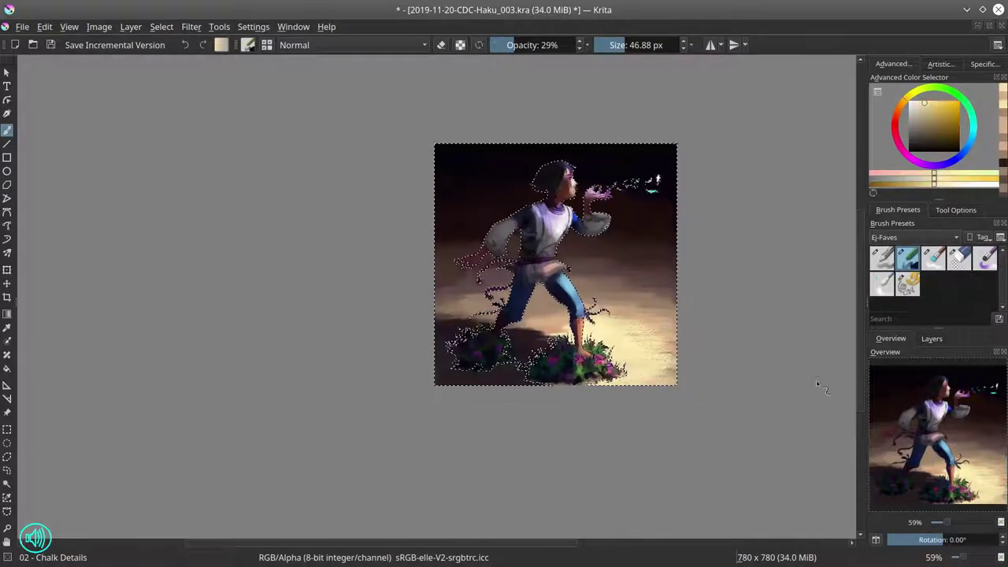
Step: Add dark pink shading around the boy's legs and the flower clumps
ctrl+click(556, 370)
ctrl+click(586, 315)
drag(583, 300, 599, 331)
drag(559, 267, 607, 323)
click(350, 45)
click(331, 157)
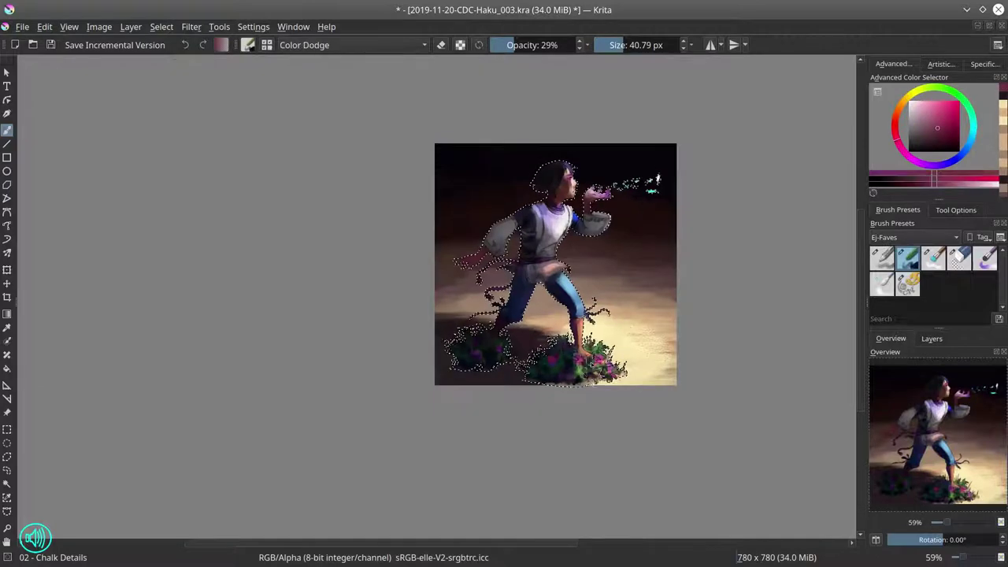
click(163, 27)
Step: Clear the figure selection and toggle from the blending brush back to the chalk detail brush
click(167, 59)
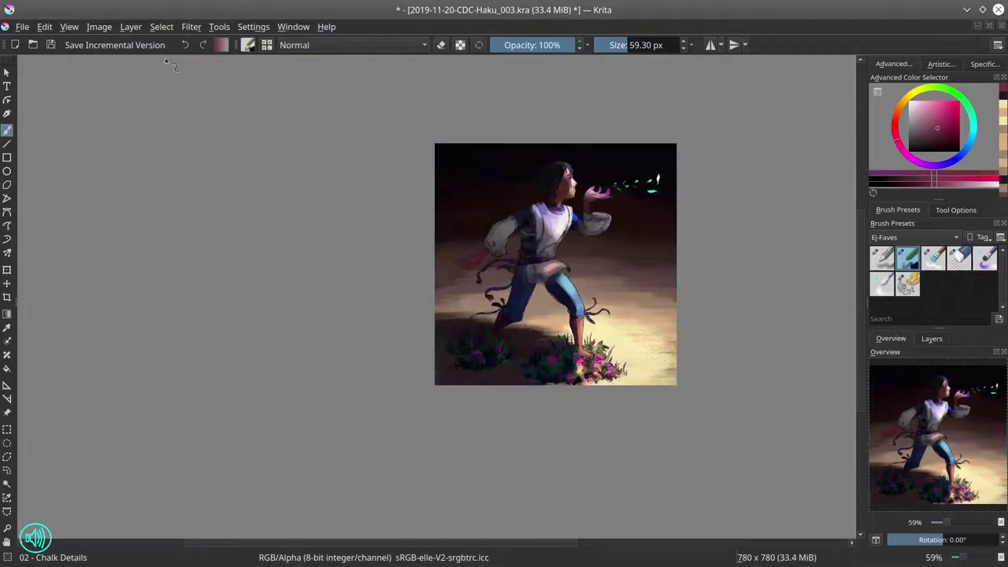
key(slash)
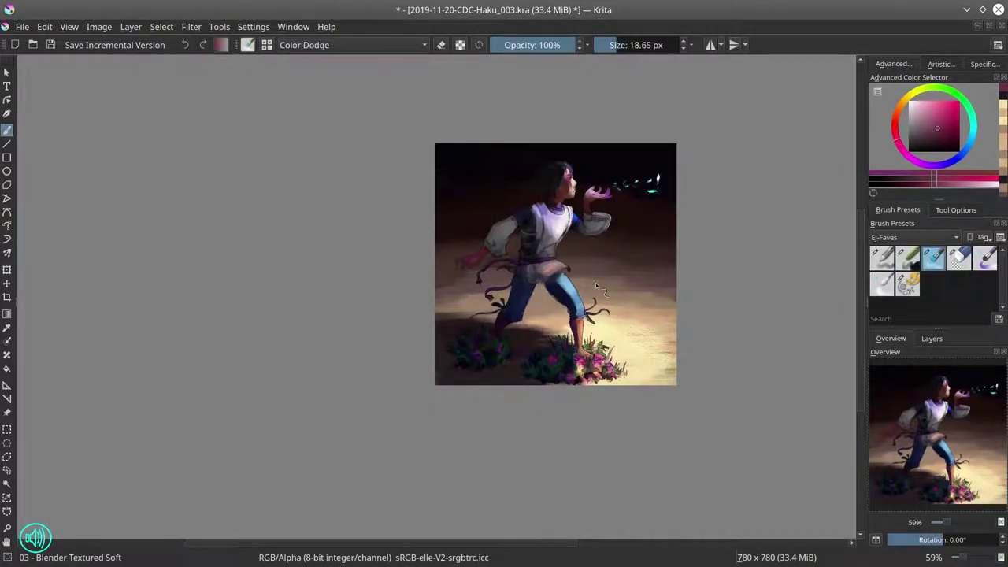
scroll(595, 282, up, 5)
key(slash)
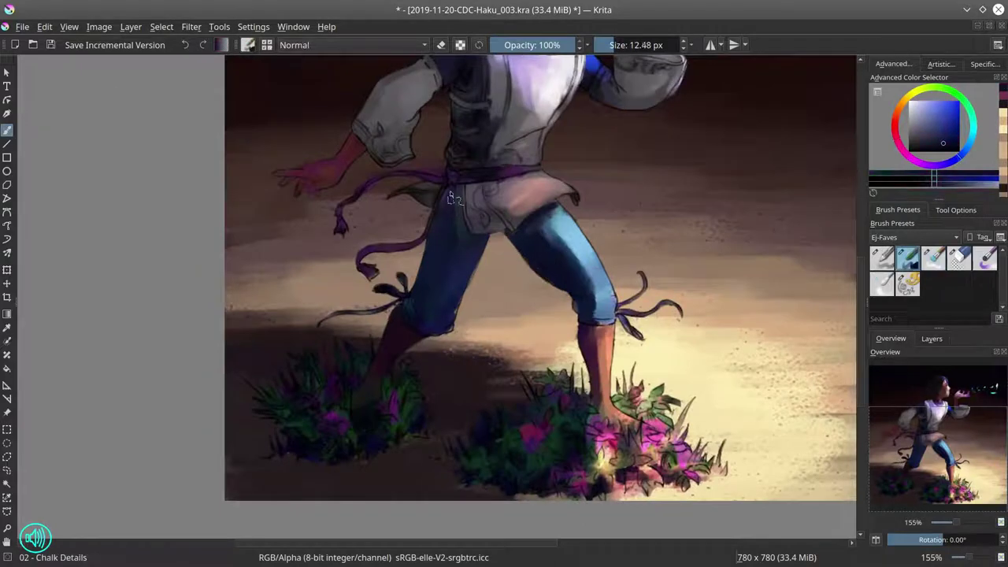
Step: Save the painting and switch the docker to the Layers list
scroll(586, 343, down, 1)
click(52, 44)
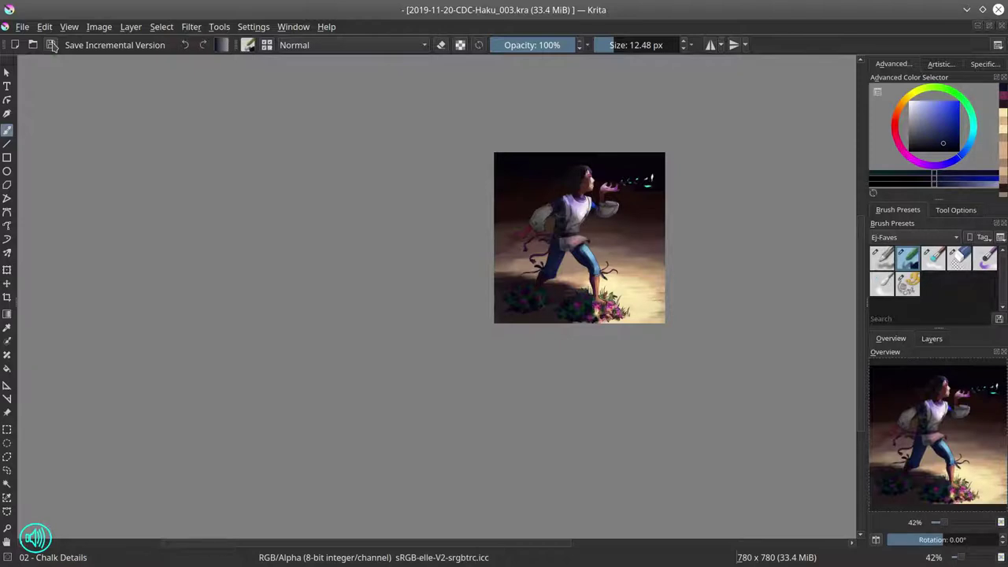
click(932, 339)
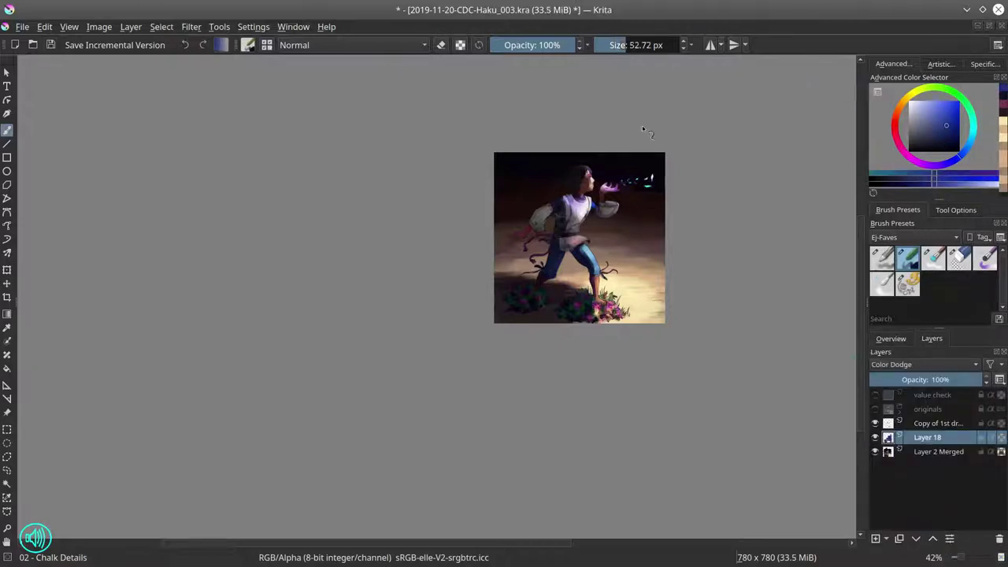
Step: Apply a Gaussian Blur of about 47 px to the glow layer
key(2)
click(190, 26)
click(456, 105)
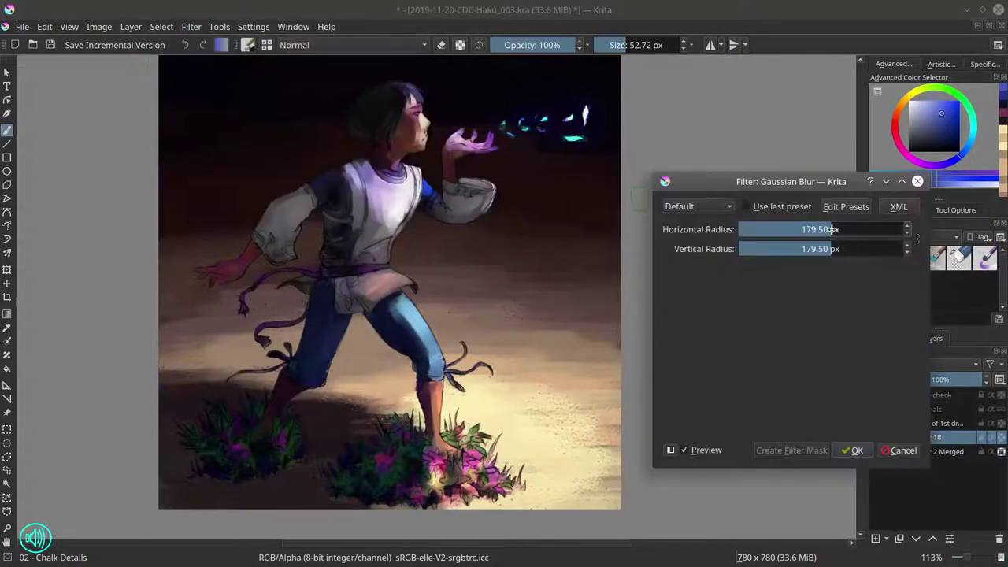
drag(831, 229, 787, 229)
click(852, 449)
Step: Deselect, show Layer 18 again, rename it 'dodge', and save
click(937, 452)
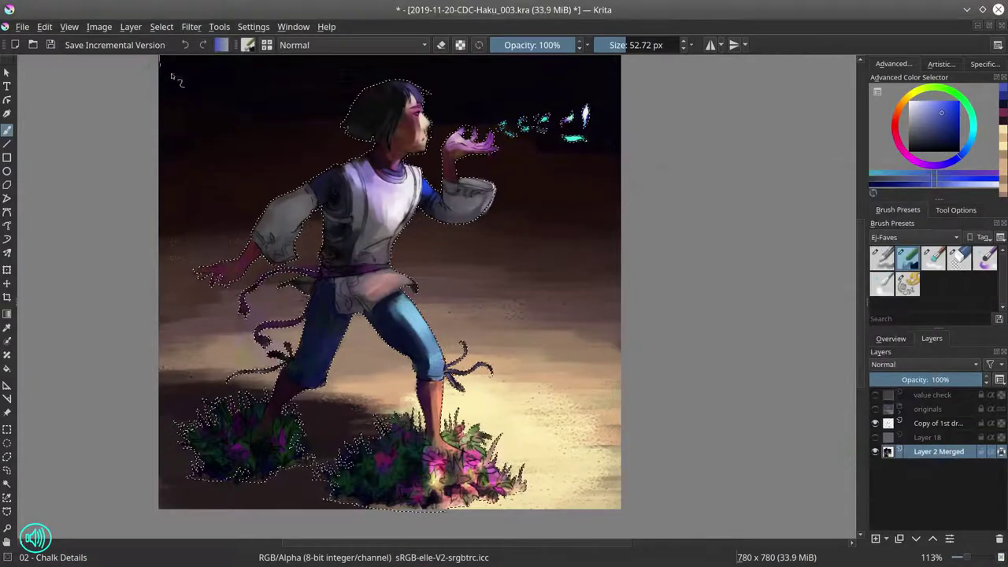
key(ctrl+shift+a)
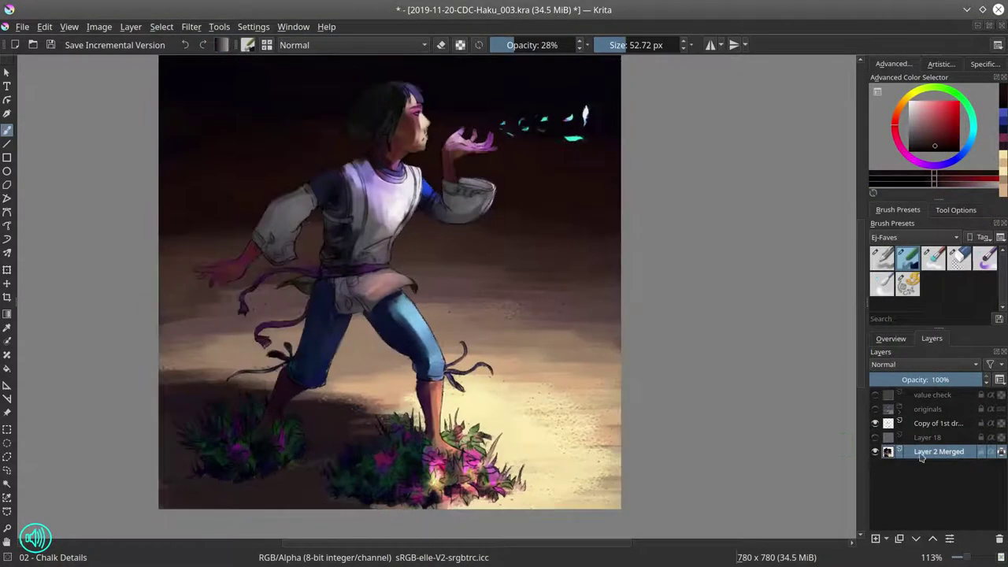
click(875, 437)
double_click(926, 437)
text(dodge)
key(Return)
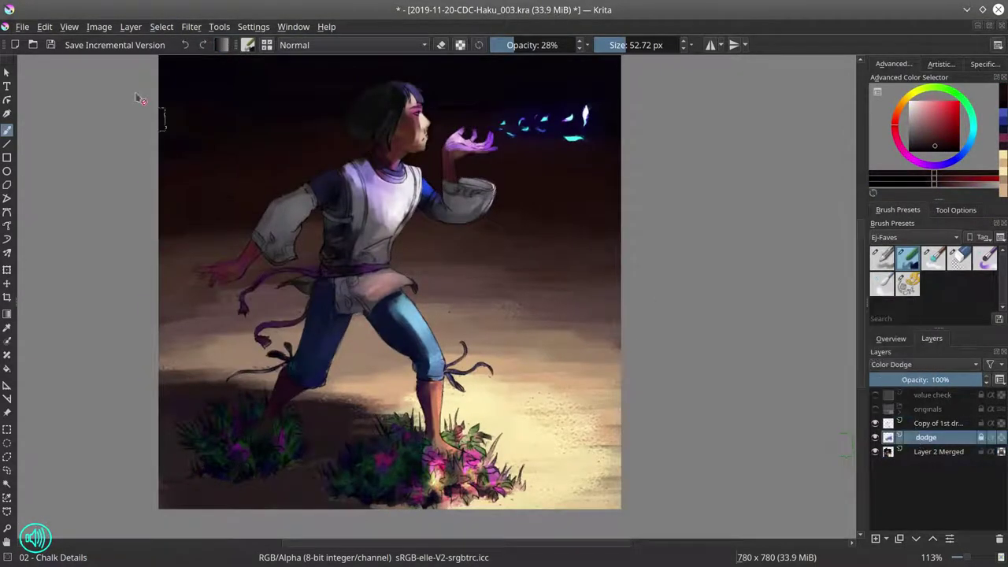
click(52, 46)
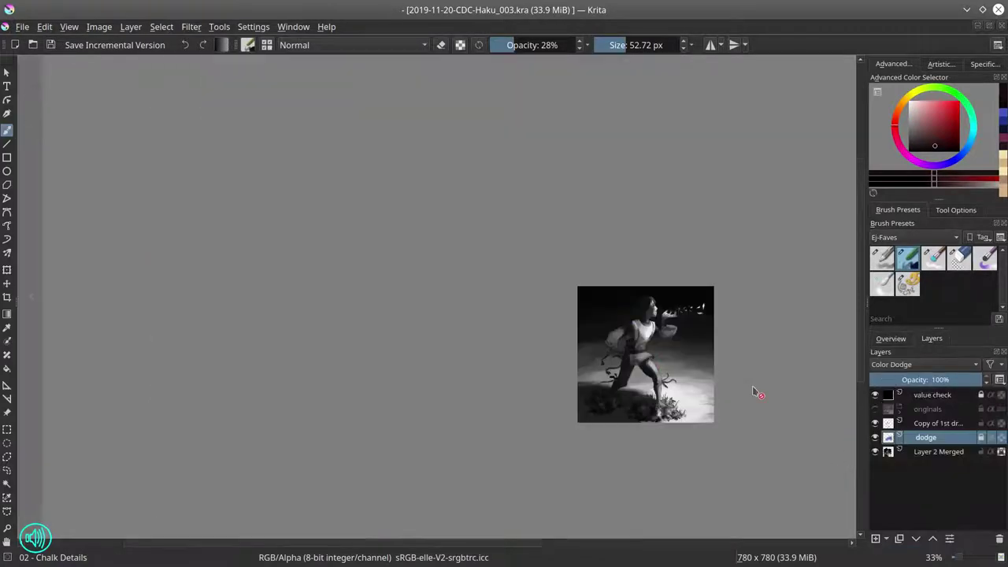
Step: Duplicate dodge as a blurred copy 'dodge 2' and scale the image to 3000 × 3000 px
key(ctrl+j)
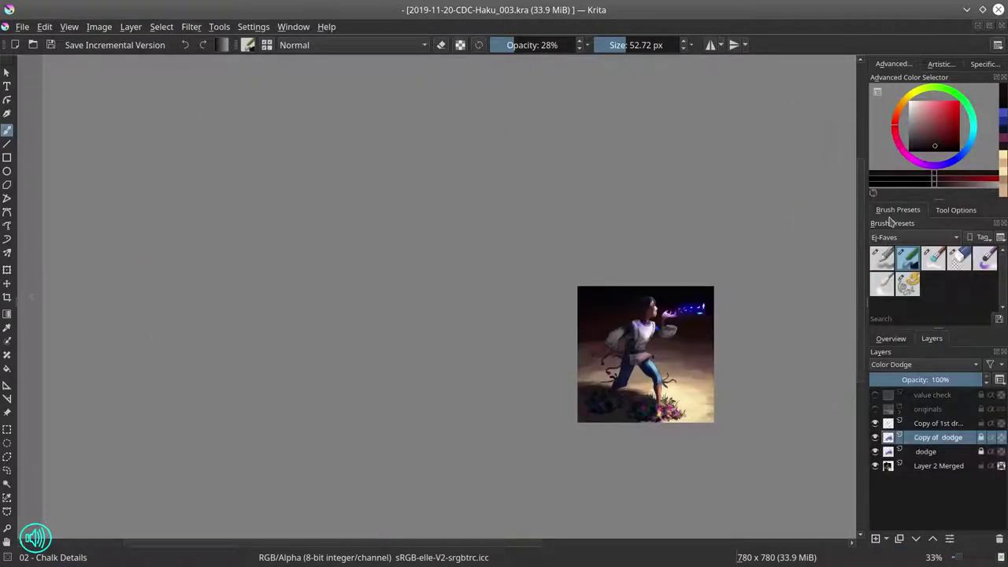
click(192, 27)
click(275, 139)
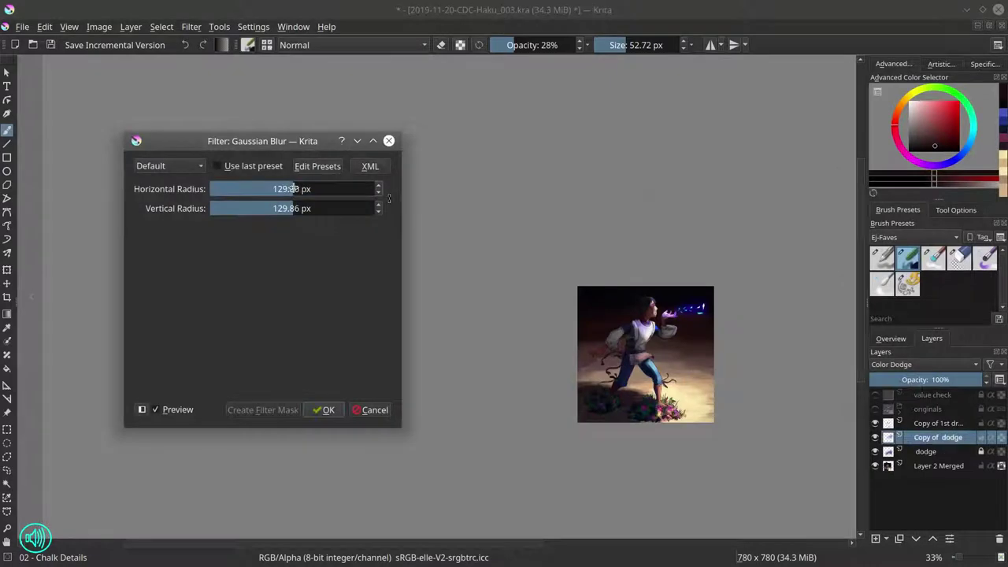
click(324, 410)
click(99, 27)
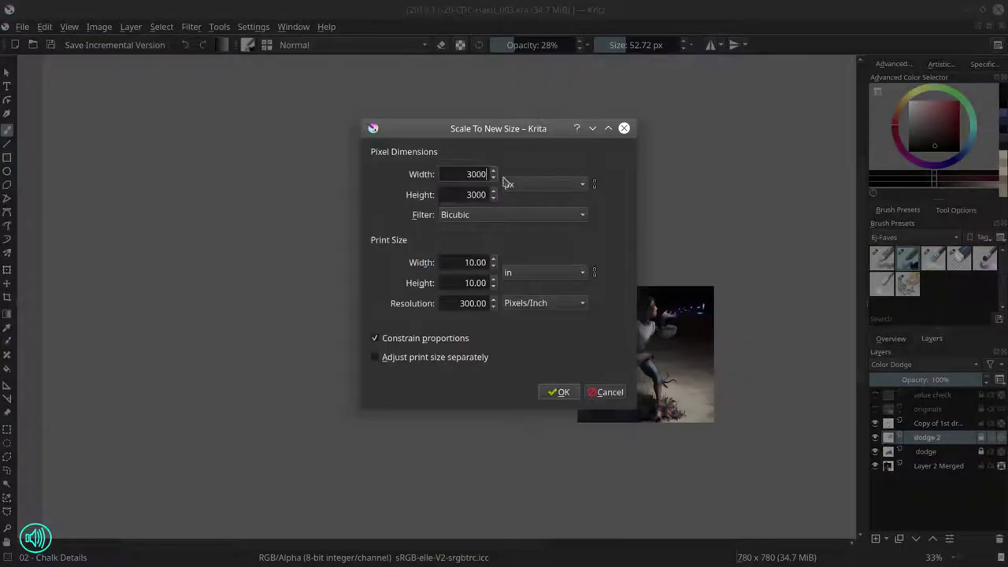
key(Return)
Step: Add Layer 19 and paint bright cyan and white highlights on the tall leaf
click(409, 13)
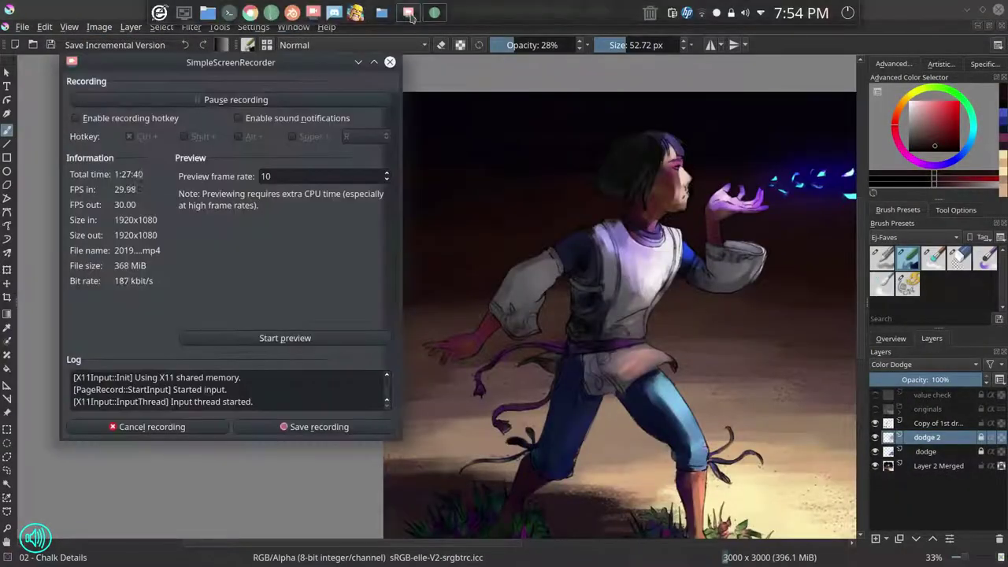
key(Insert)
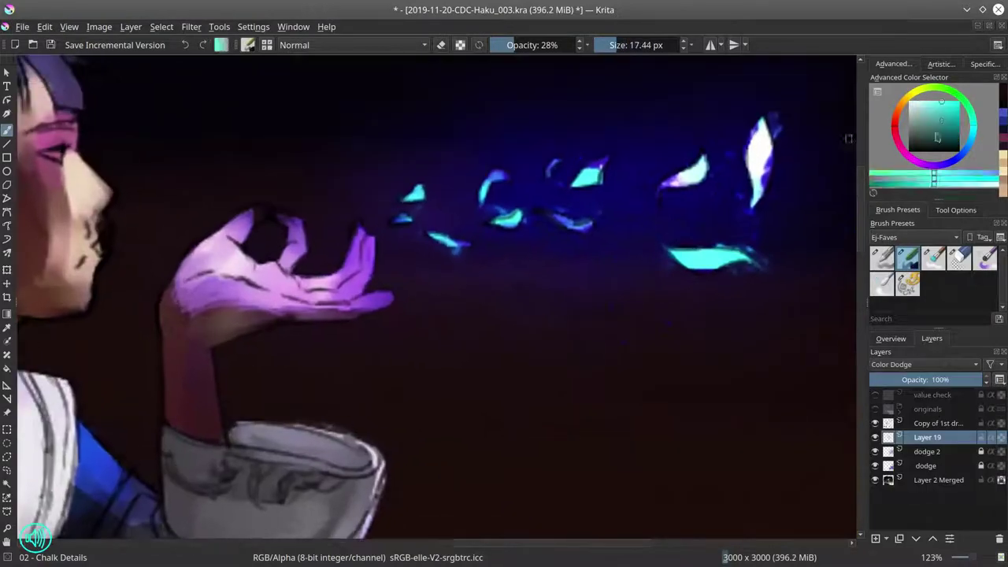
ctrl+click(761, 128)
click(959, 103)
click(556, 45)
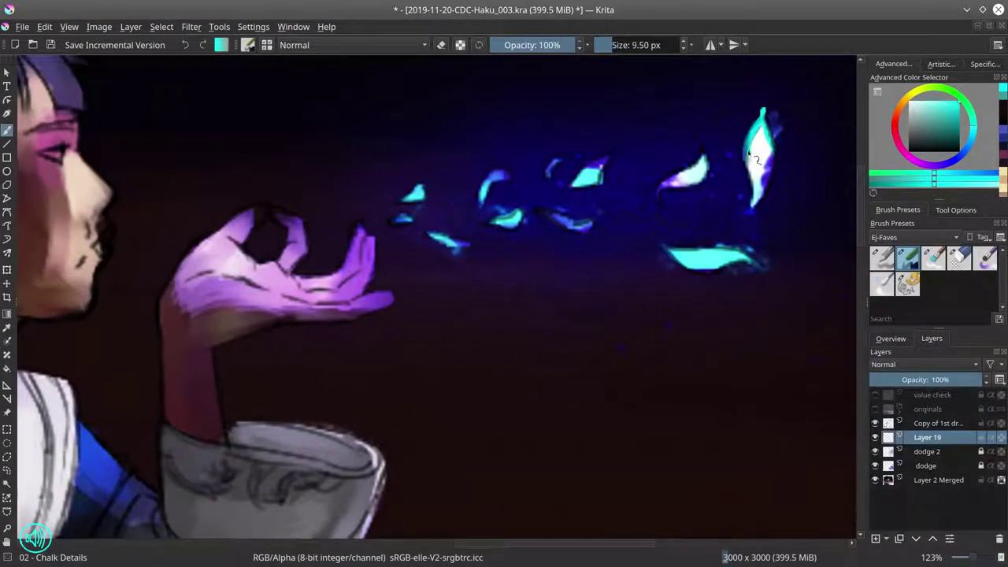
ctrl+click(756, 166)
mouse_move(749, 141)
mouse_down()
mouse_move(753, 206)
mouse_move(780, 181)
mouse_up()
key(bracketleft)
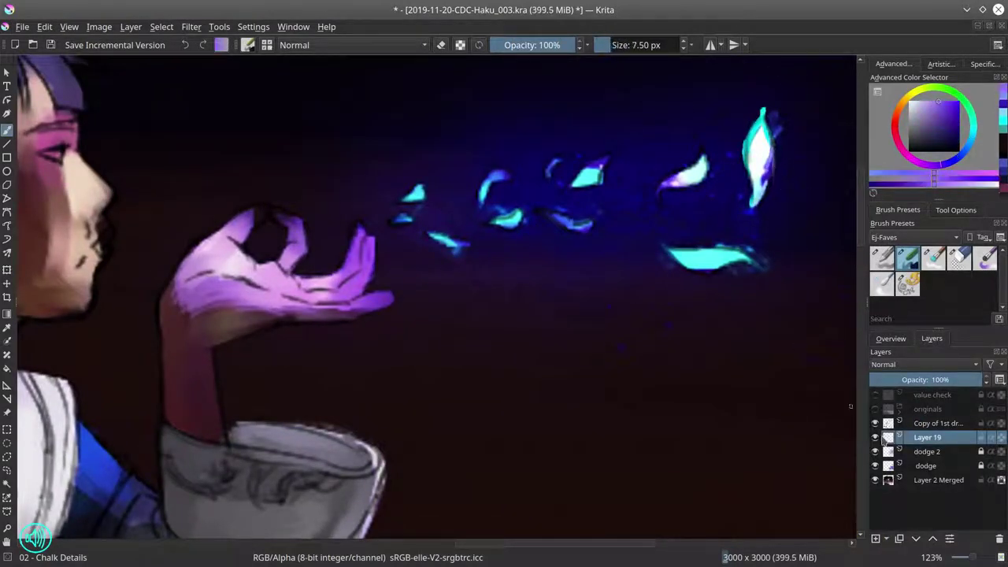
Step: Save incremental version Haku_004.kra and delete the copied first-draft layer
click(934, 423)
drag(933, 423, 933, 472)
click(84, 45)
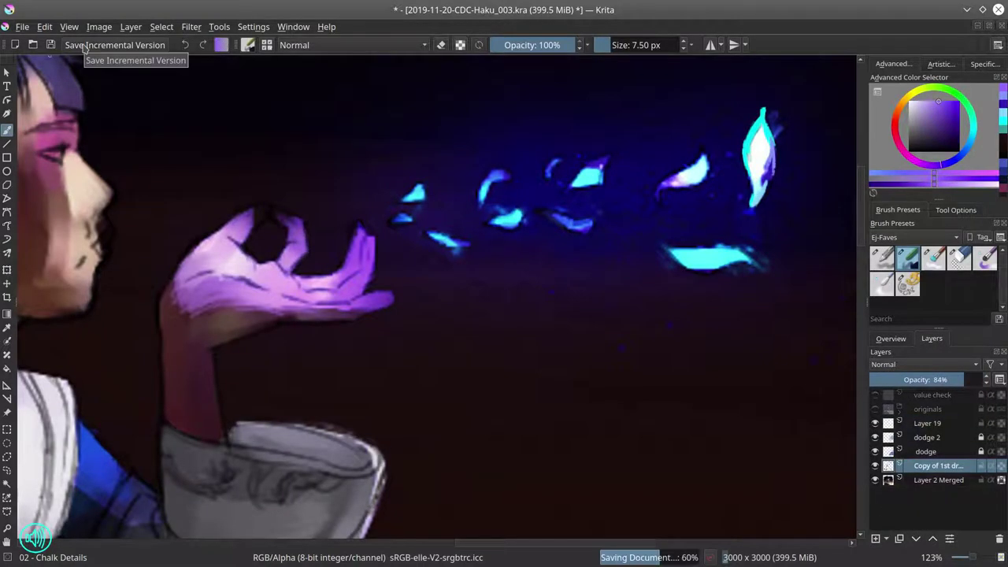
key(shift+Delete)
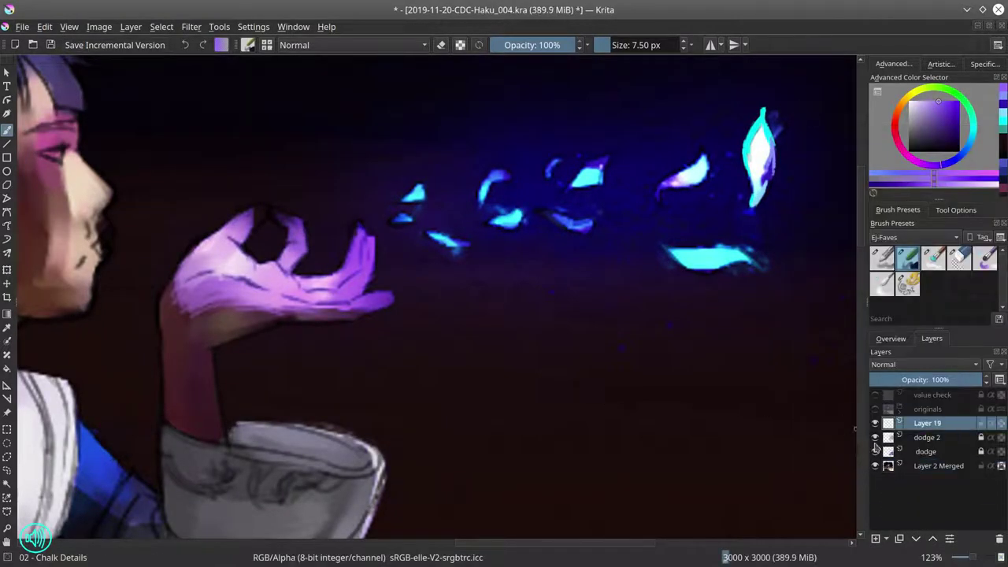
Step: Hide the dodge glow and load the leaf silhouettes from the originals group as a selection
click(875, 451)
click(936, 465)
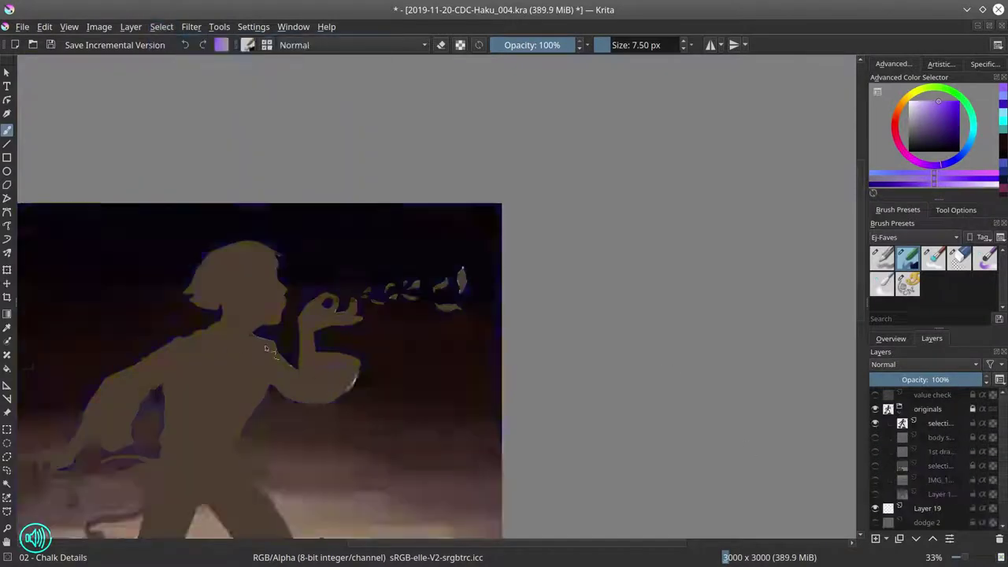
key(1)
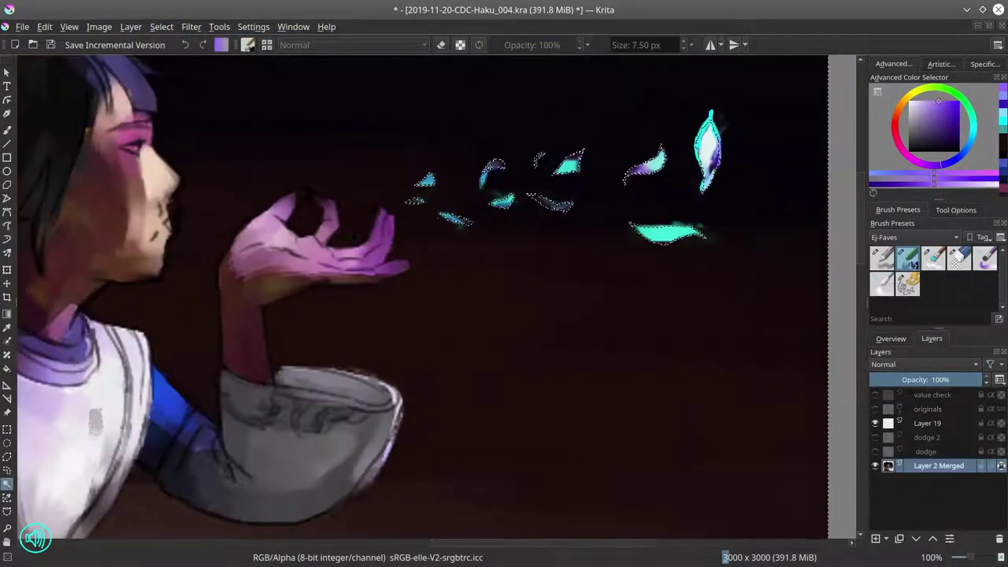
Step: Set a lower-opacity dark purple chalk brush, deselect, restore the dodge layers and blue glow, and save
key(/)
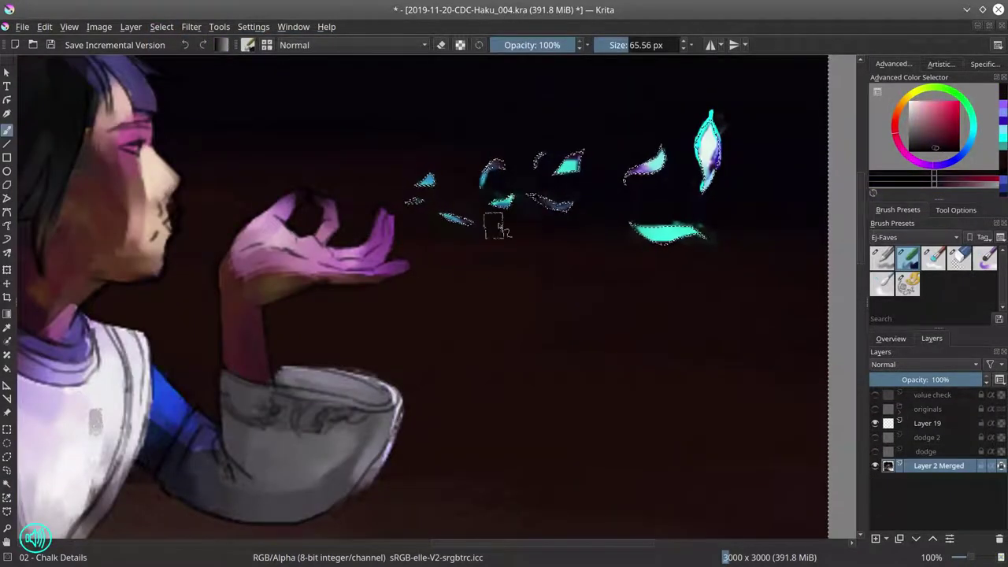
ctrl+click(498, 227)
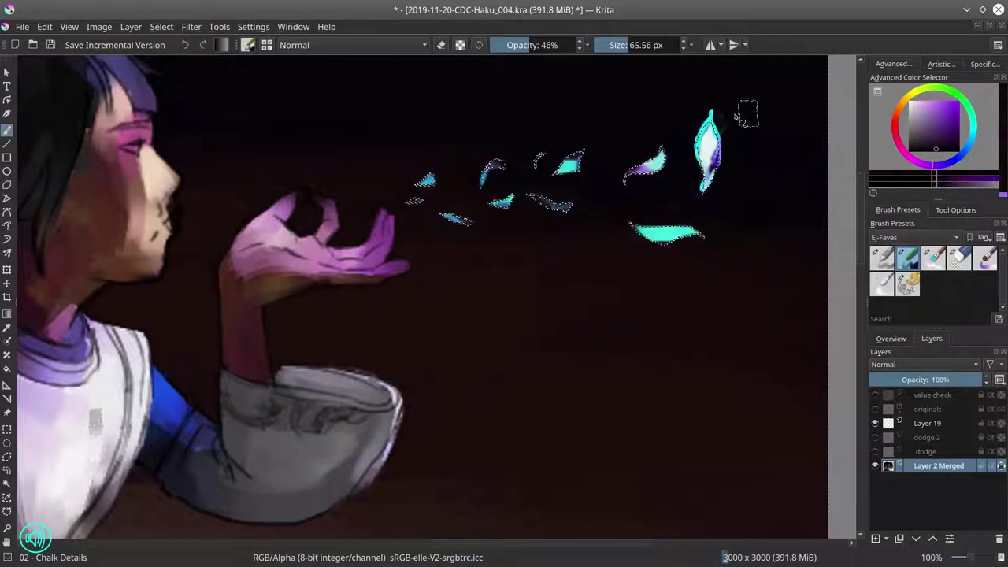
key(o)
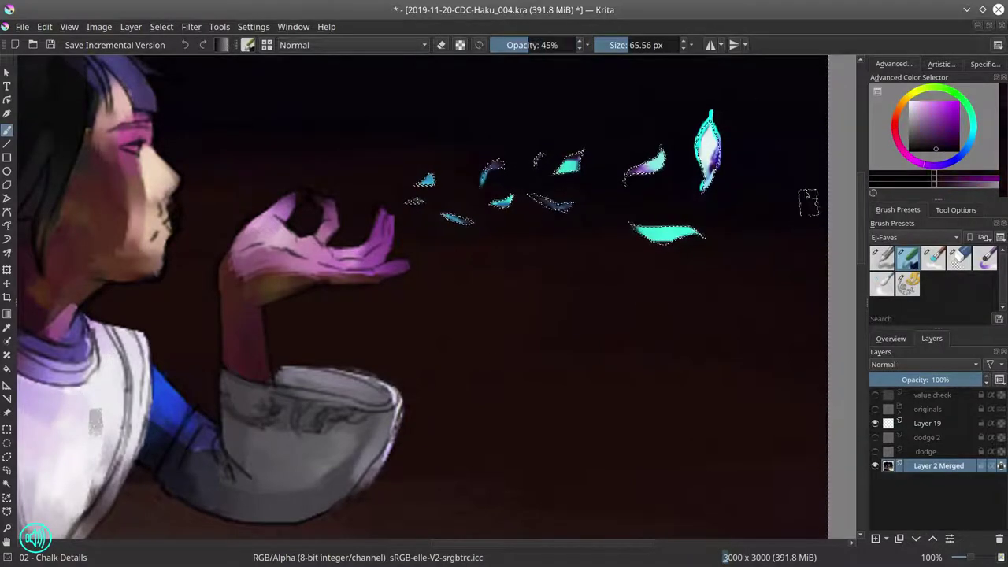
key(ctrl+shift+a)
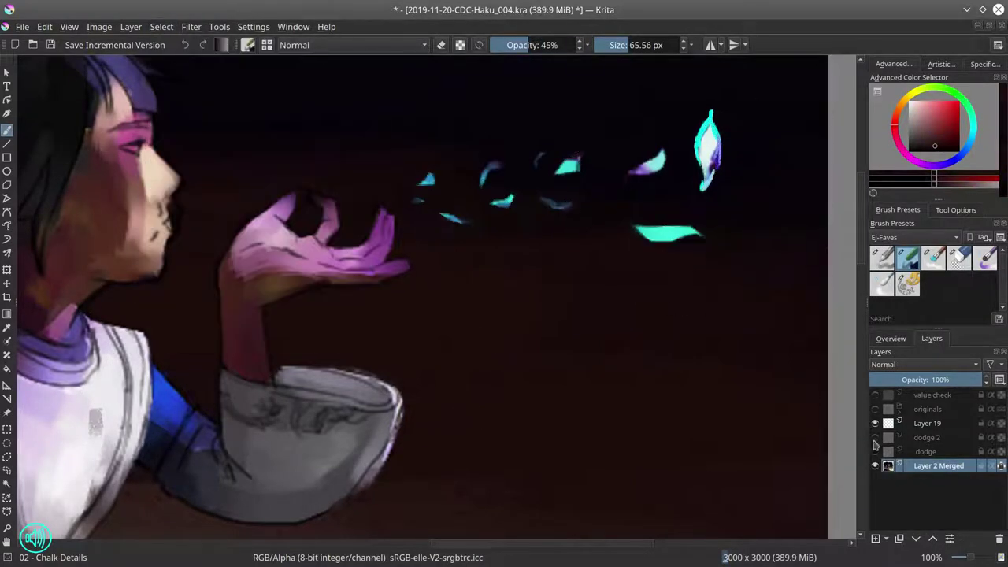
drag(874, 437, 875, 451)
click(926, 423)
key(ctrl+s)
Step: Paint light purple and cyan strokes on the petals in Layer 19
ctrl+click(645, 166)
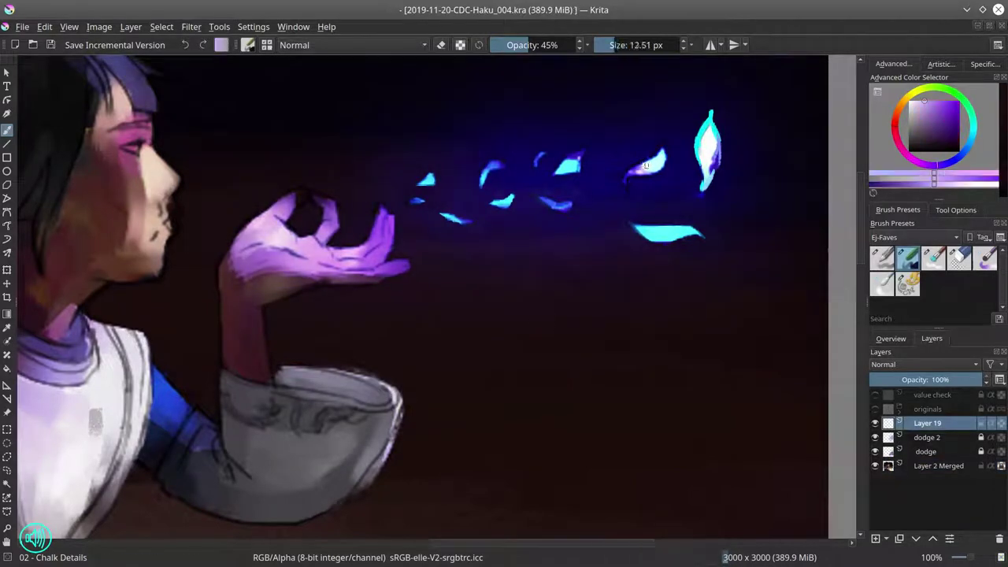
drag(630, 179, 660, 156)
ctrl+click(573, 202)
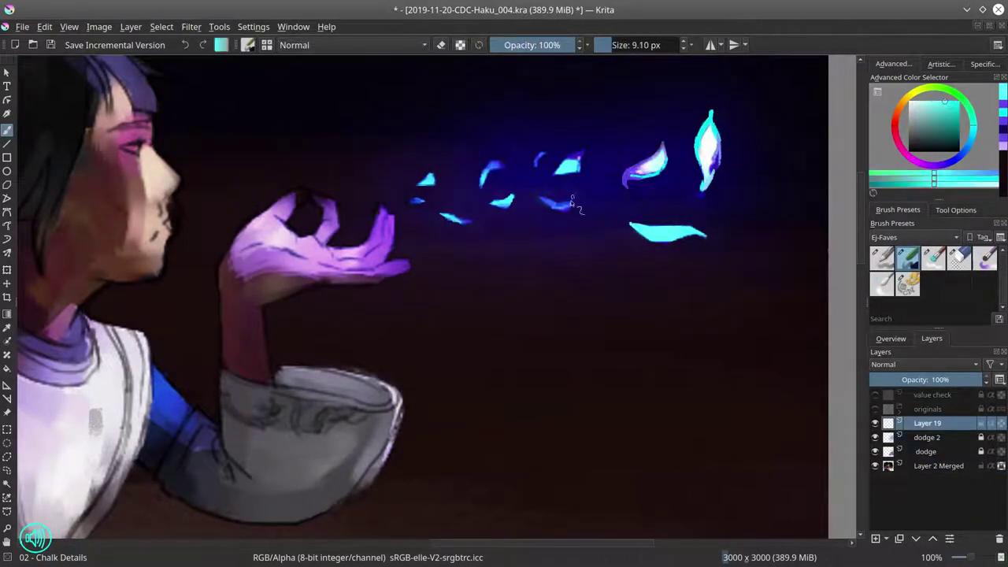
key(bracketleft)
ctrl+click(582, 172)
ctrl+click(551, 167)
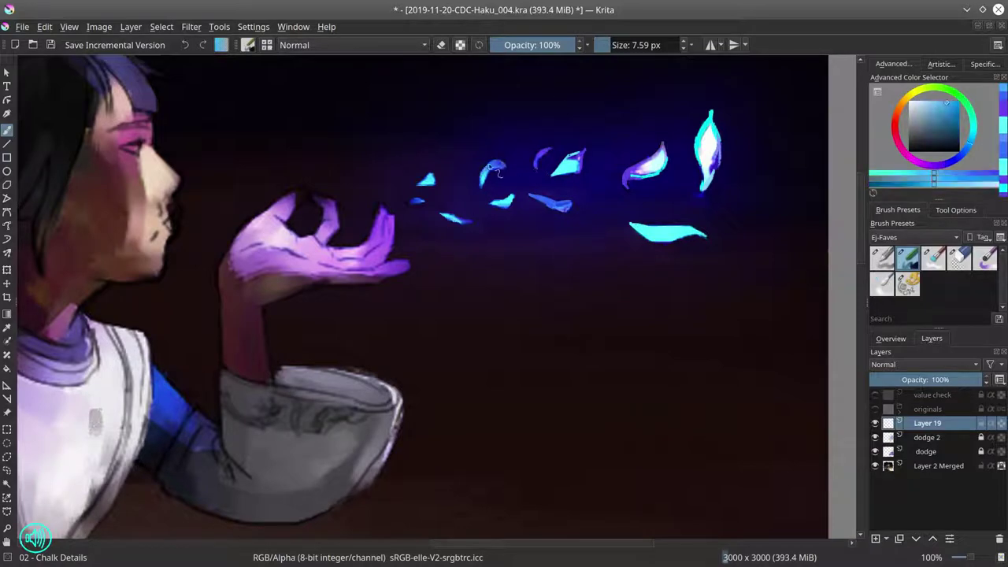
Step: Rename Layer 19 to 'paintover', save, and bring the boy's face into view
double_click(926, 423)
key(Return)
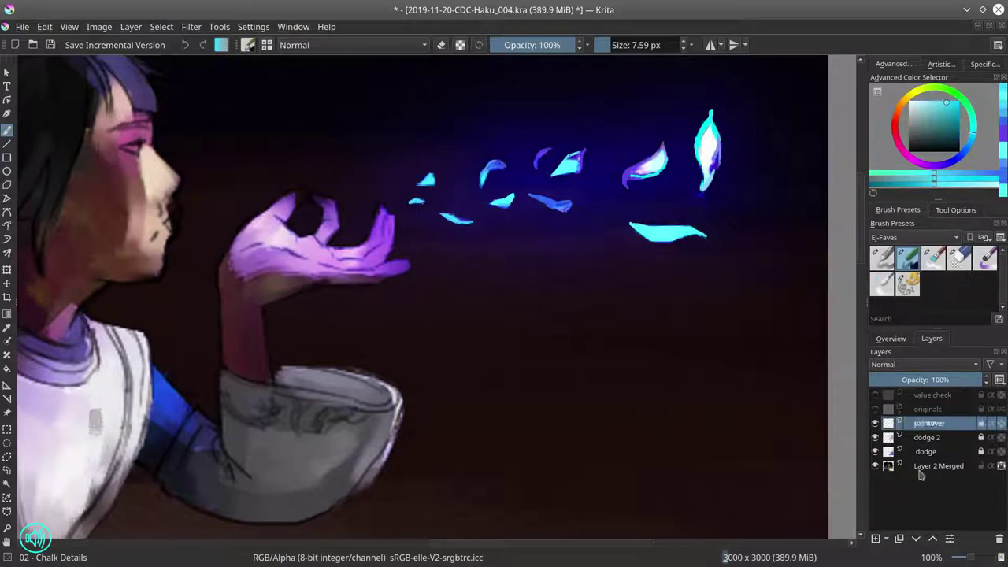
key(ctrl+s)
click(891, 338)
click(939, 392)
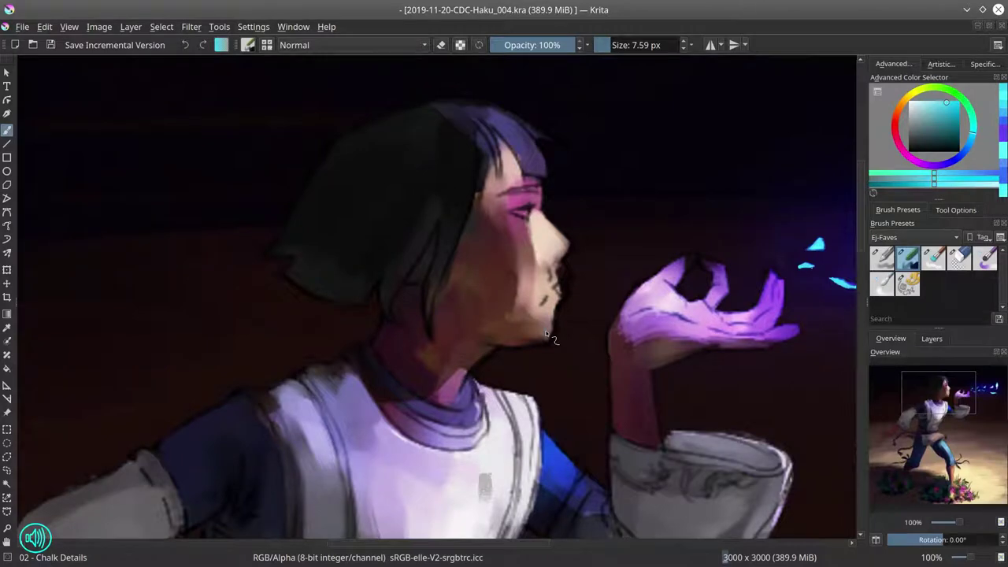
Step: Mirror the view and paint pink strokes on the nose and nose tip
key(m)
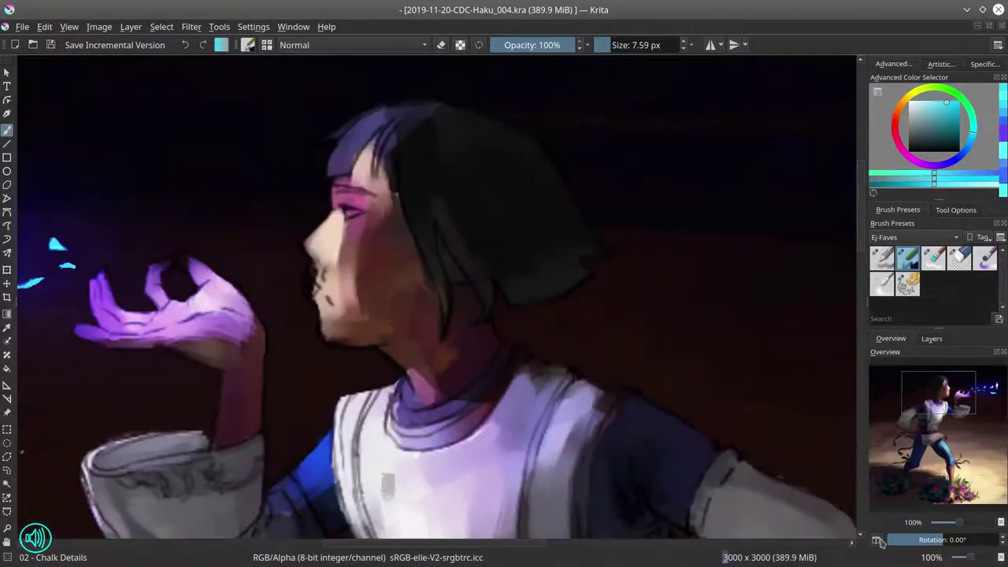
scroll(351, 236, up, 3)
ctrl+click(378, 236)
mouse_move(356, 249)
mouse_down()
mouse_move(387, 220)
mouse_move(396, 178)
mouse_up()
ctrl+click(388, 222)
key(bracketleft)
key(bracketleft)
key(bracketleft)
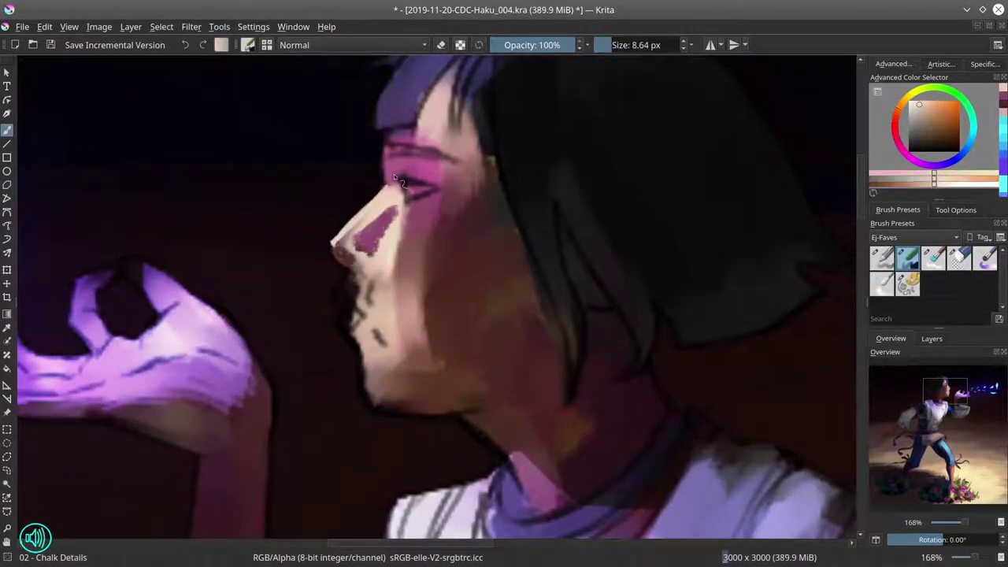
key(bracketleft)
ctrl+click(648, 226)
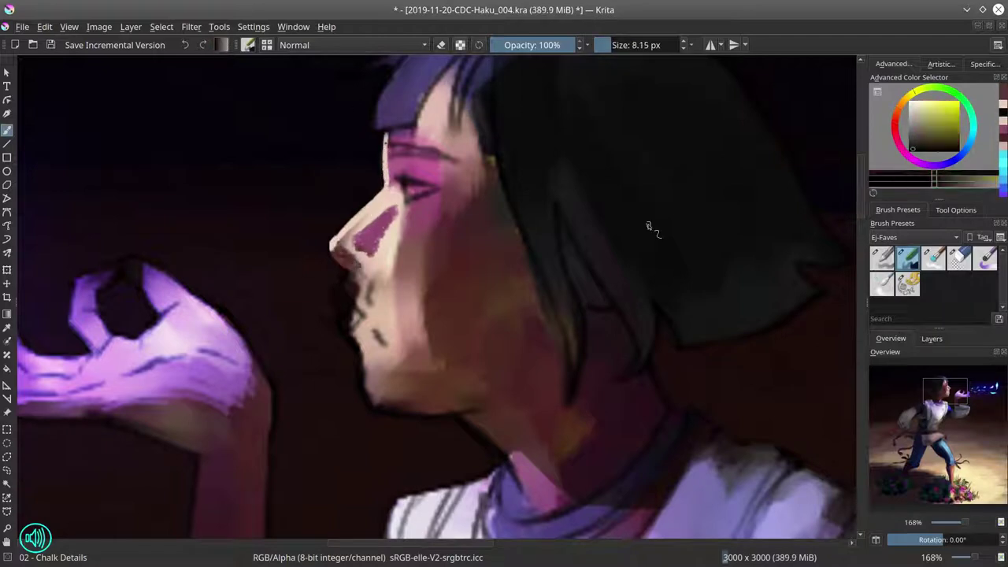
ctrl+click(378, 260)
key(bracketright)
key(bracketright)
key(bracketright)
mouse_move(337, 253)
mouse_down()
mouse_move(399, 224)
mouse_move(391, 203)
mouse_up()
Step: Repaint the chin and lips and the nose-bridge highlight with sampled skin tones
ctrl+click(417, 242)
key(bracketright)
key(bracketright)
key(bracketright)
key(bracketright)
ctrl+click(382, 292)
key(bracketright)
key(bracketright)
key(bracketright)
drag(378, 315, 411, 345)
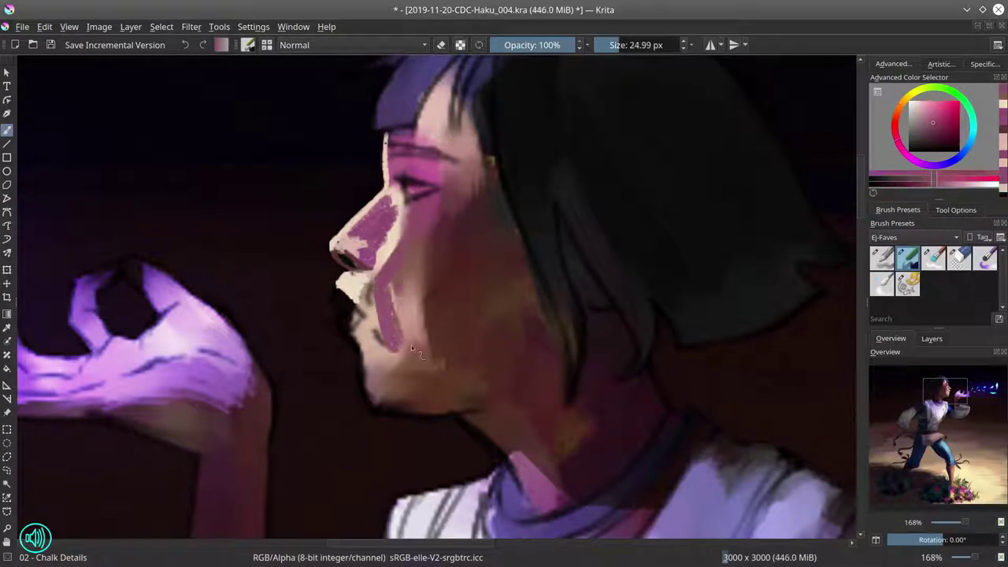
key(bracketleft)
ctrl+click(401, 291)
mouse_move(393, 244)
mouse_down()
mouse_move(356, 345)
mouse_move(360, 386)
mouse_move(347, 331)
mouse_up()
Step: Pick dark red for the lips, briefly trying the Blender brushes before returning to Chalk Details
ctrl+click(432, 400)
key(bracketright)
key(slash)
key(slash)
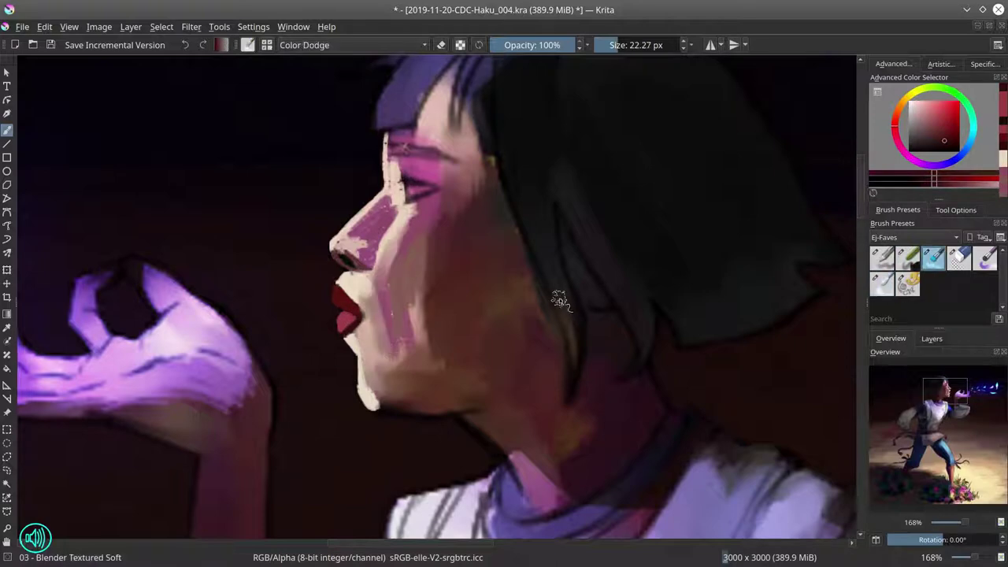
key(comma)
ctrl+click(384, 273)
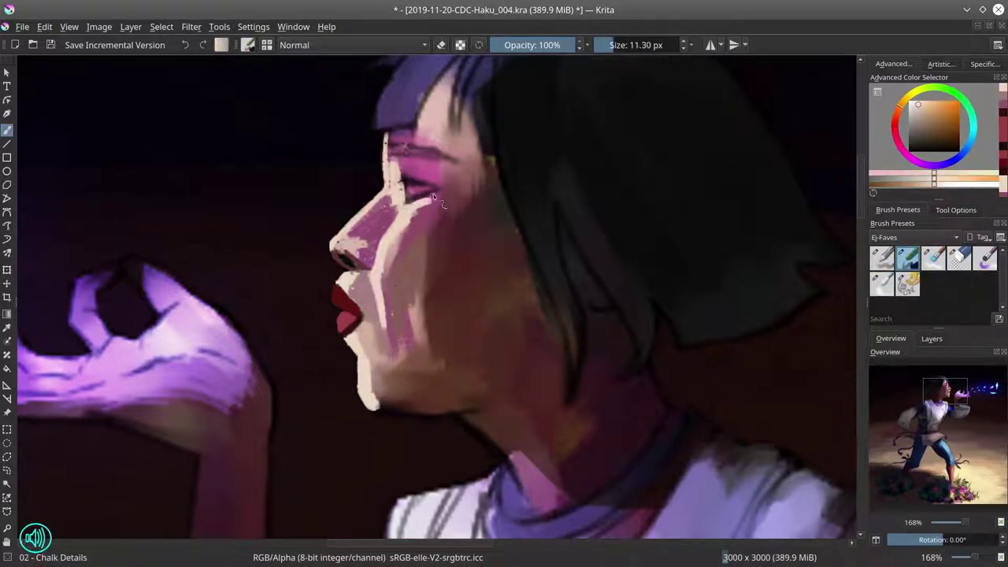
ctrl+click(433, 194)
key(2)
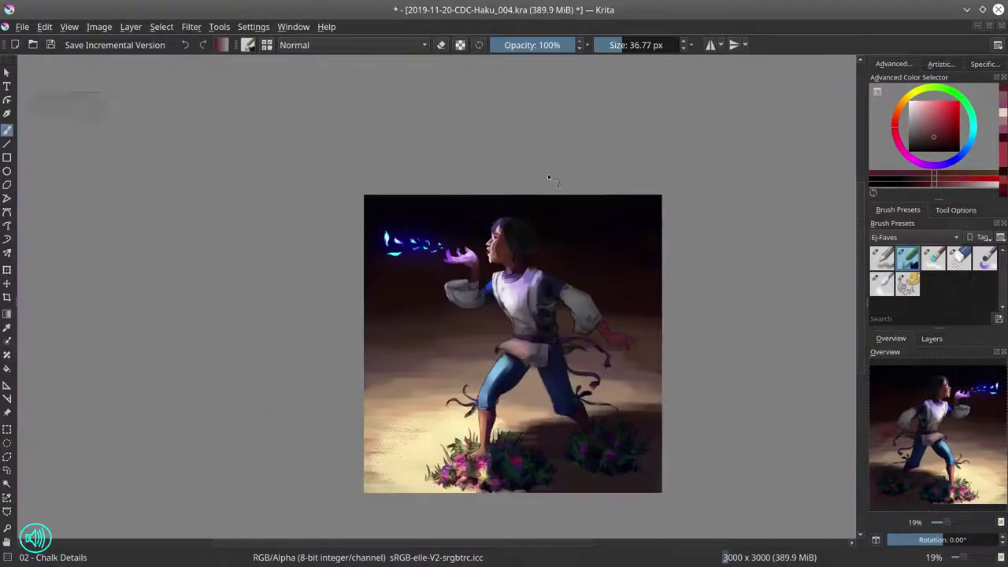
key(1)
key(period)
key(slash)
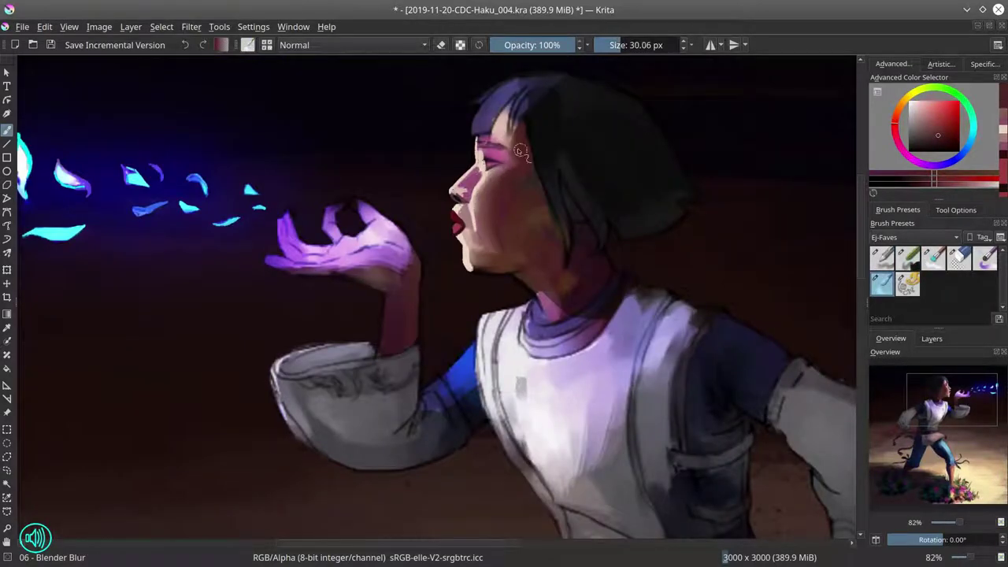
key(comma)
scroll(551, 236, up, 2)
Step: Darken the jawline and under-jaw shadow, add light cheek strokes, and paint the eyebrow
drag(465, 280, 543, 272)
ctrl+click(405, 300)
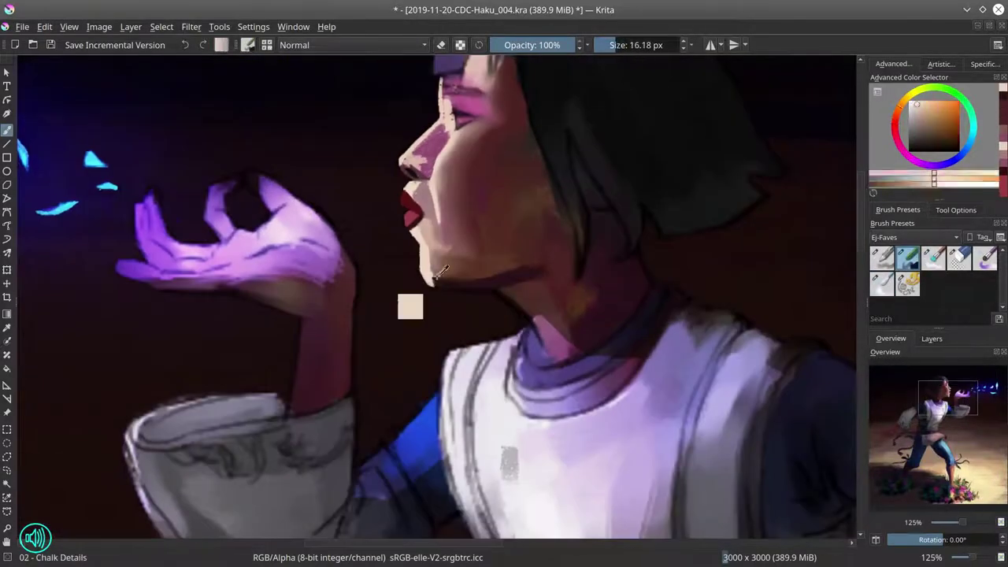
drag(431, 283, 476, 279)
ctrl+click(441, 196)
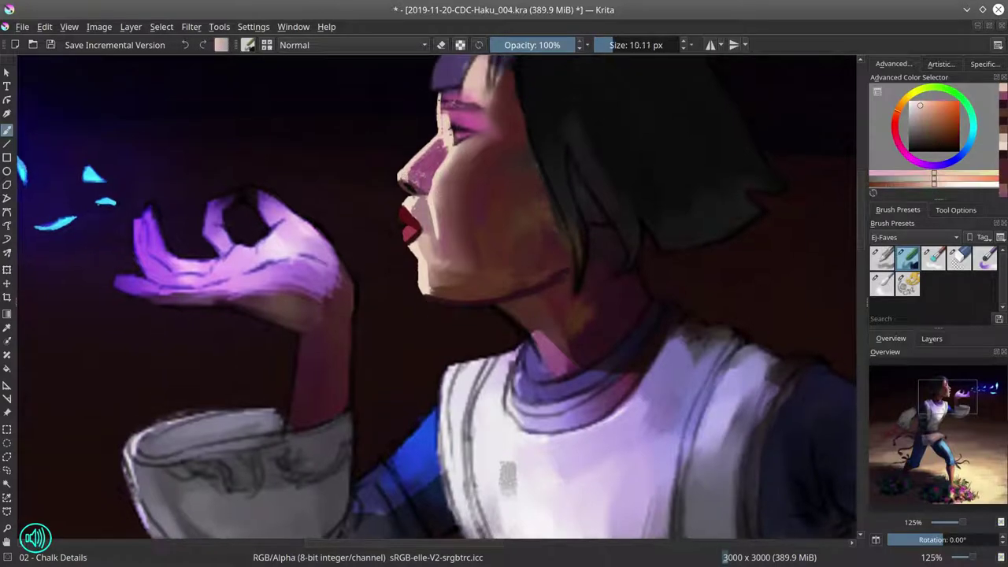
drag(418, 182, 438, 201)
drag(441, 296, 445, 340)
Step: Add pinkish-red hair strokes, refine the hairline, and paint pale peach neck highlights
ctrl+click(464, 150)
mouse_move(455, 153)
mouse_down()
mouse_move(484, 145)
mouse_move(496, 83)
mouse_up()
mouse_move(521, 126)
mouse_down()
mouse_move(480, 129)
mouse_move(508, 68)
mouse_up()
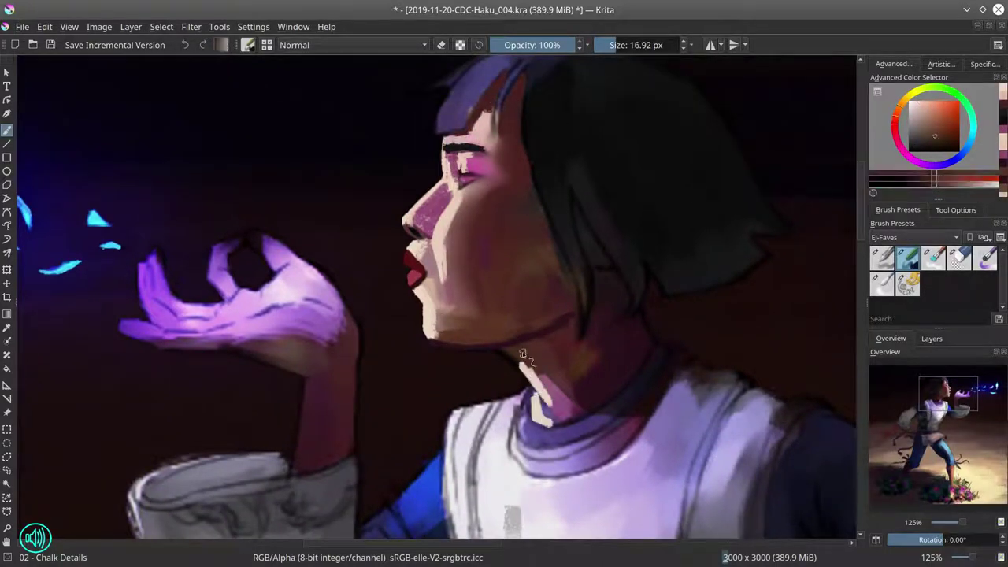
drag(543, 384, 534, 419)
Step: Paint a dark stroke and a light pink stroke on the eye under the brow
ctrl+click(477, 176)
mouse_move(457, 169)
mouse_down()
mouse_move(472, 164)
mouse_move(486, 176)
mouse_up()
drag(918, 141, 933, 122)
drag(461, 181, 475, 179)
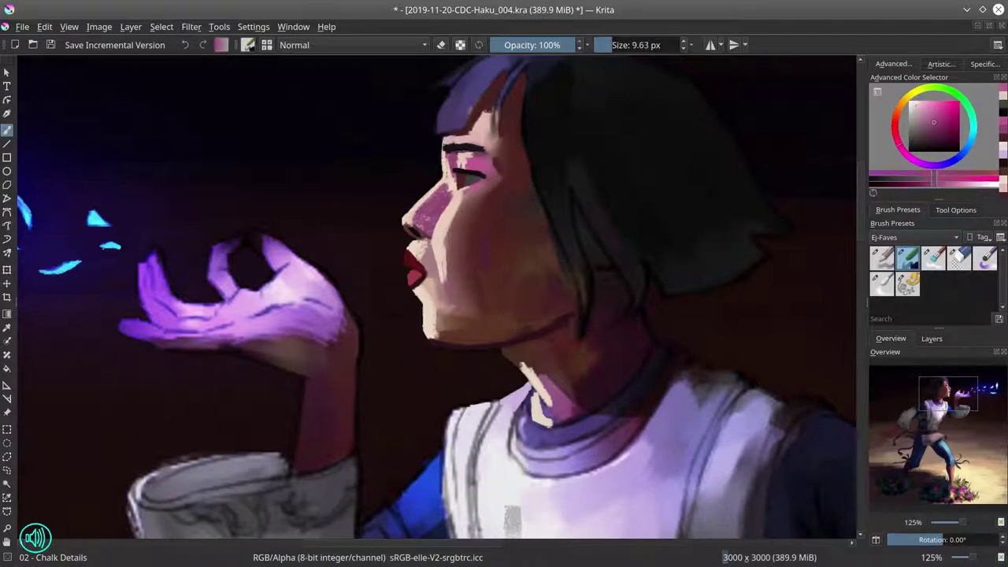
ctrl+click(466, 175)
Step: Sample skin pinks and repaint the light shading on the chin and neck
scroll(473, 237, down, 5)
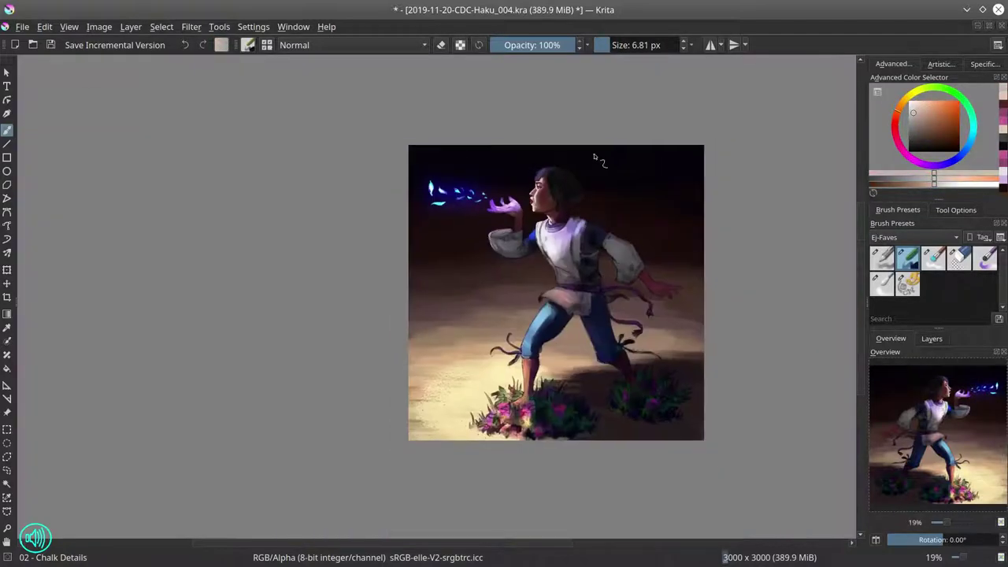
scroll(611, 153, up, 4)
scroll(611, 152, up, 3)
ctrl+click(508, 166)
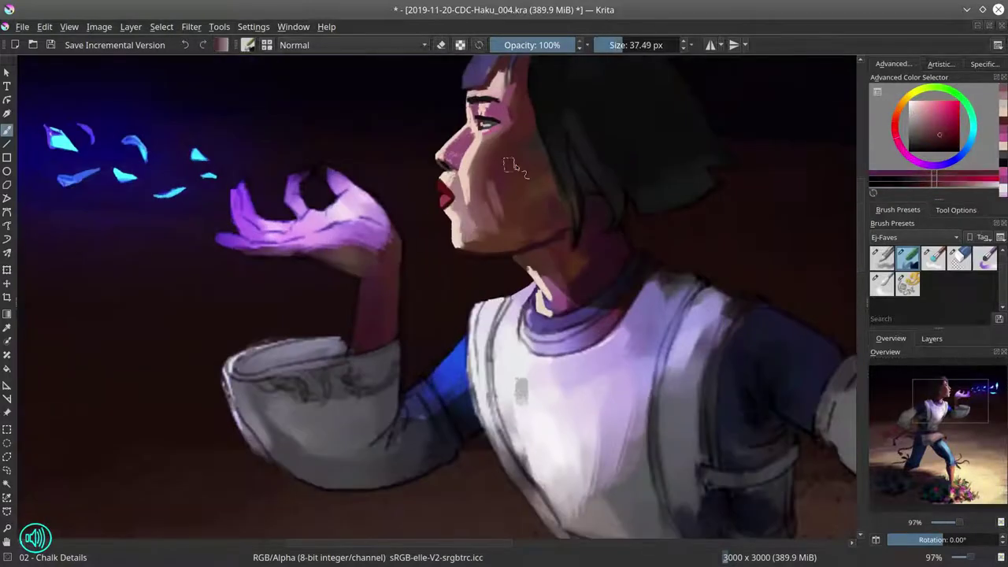
drag(552, 167, 529, 170)
ctrl+click(552, 170)
scroll(551, 182, up, 2)
ctrl+click(541, 370)
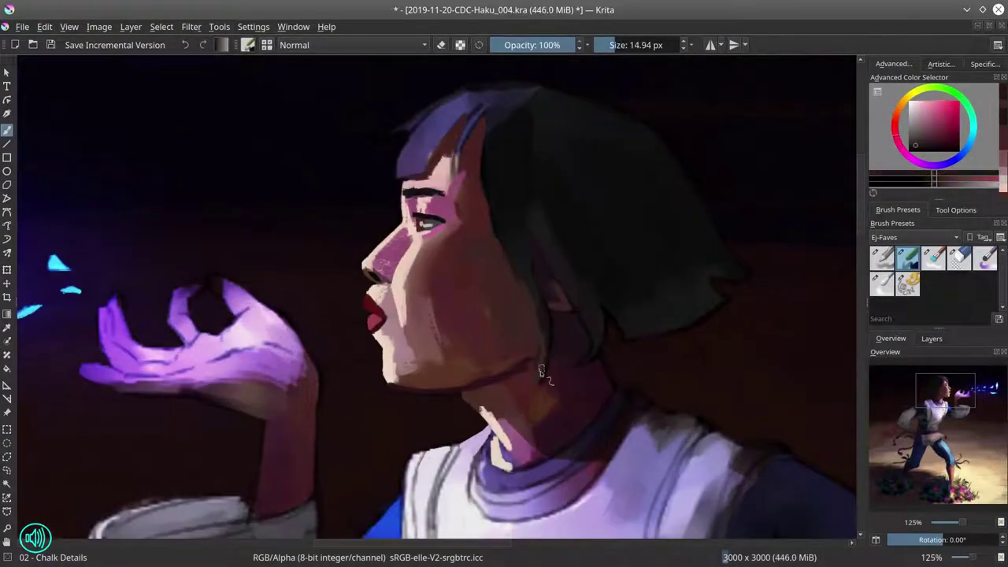
ctrl+click(485, 197)
ctrl+click(573, 304)
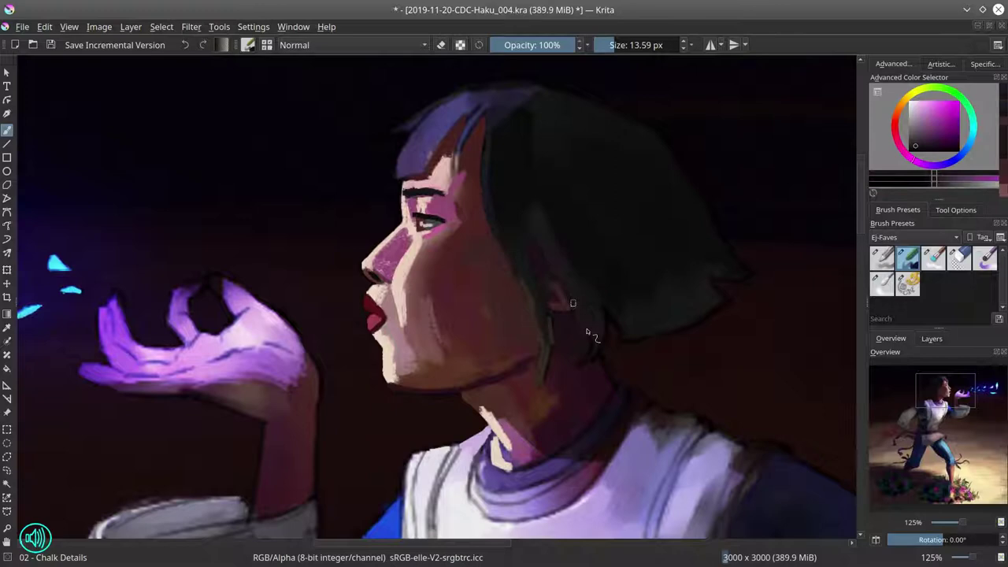
ctrl+click(543, 393)
drag(504, 417, 535, 437)
drag(473, 398, 563, 394)
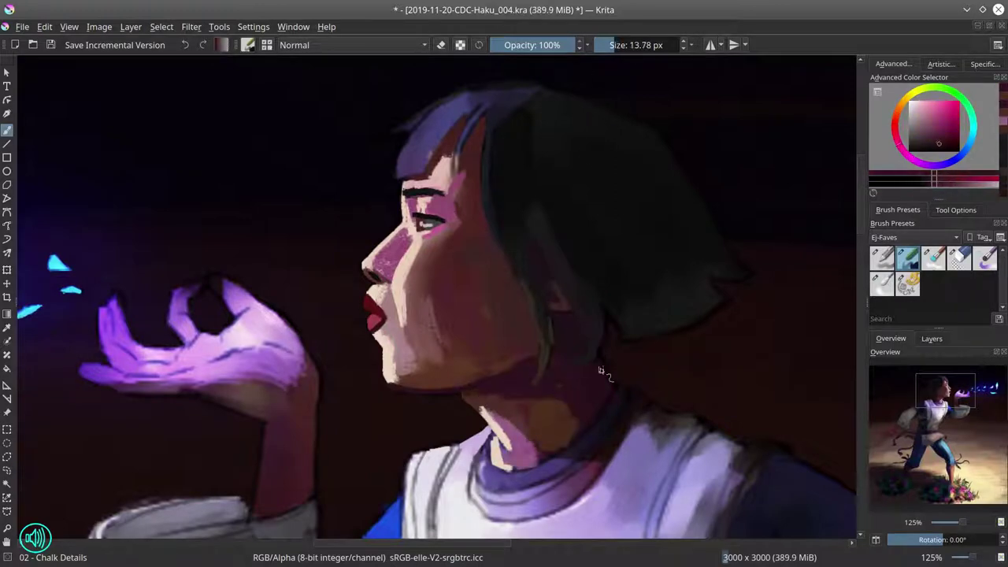
Step: Paint purple highlight strands on the bangs, the top of the hair, and the bangs' right edge
ctrl+click(476, 158)
drag(409, 153, 384, 183)
key(bracketleft)
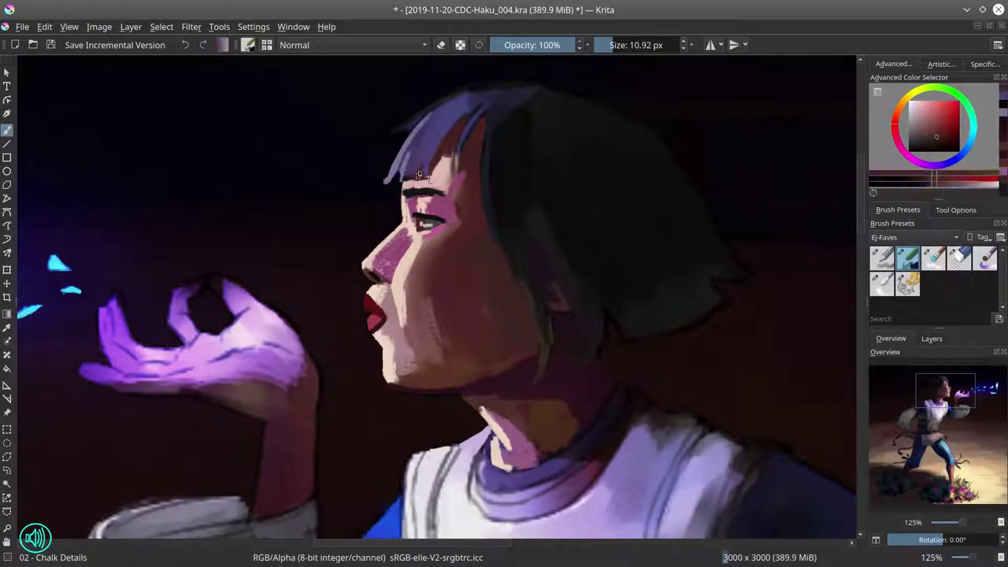
key(bracketleft)
mouse_move(378, 134)
mouse_down()
mouse_move(493, 84)
mouse_move(402, 133)
mouse_up()
ctrl+click(465, 161)
key(bracketright)
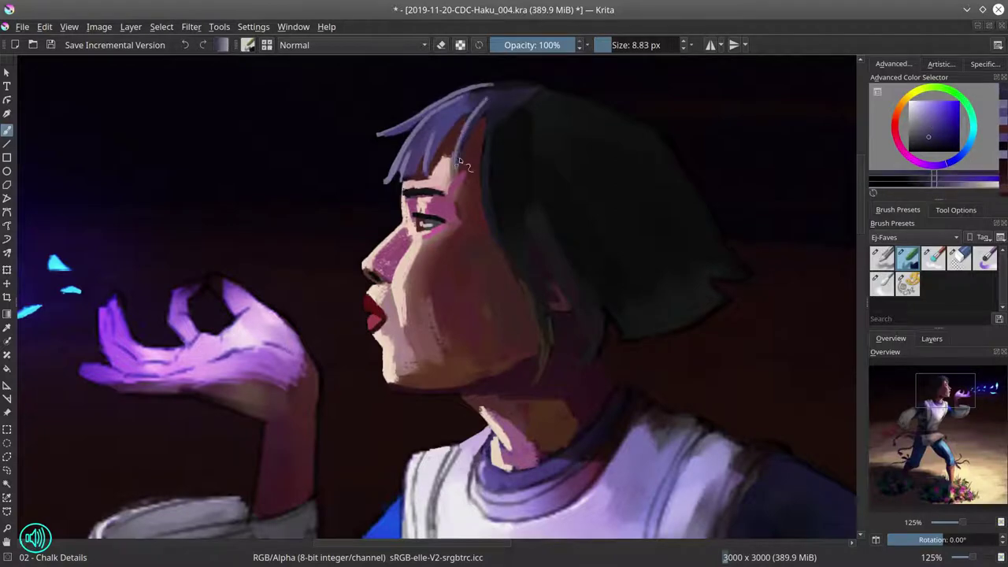
drag(473, 148, 458, 189)
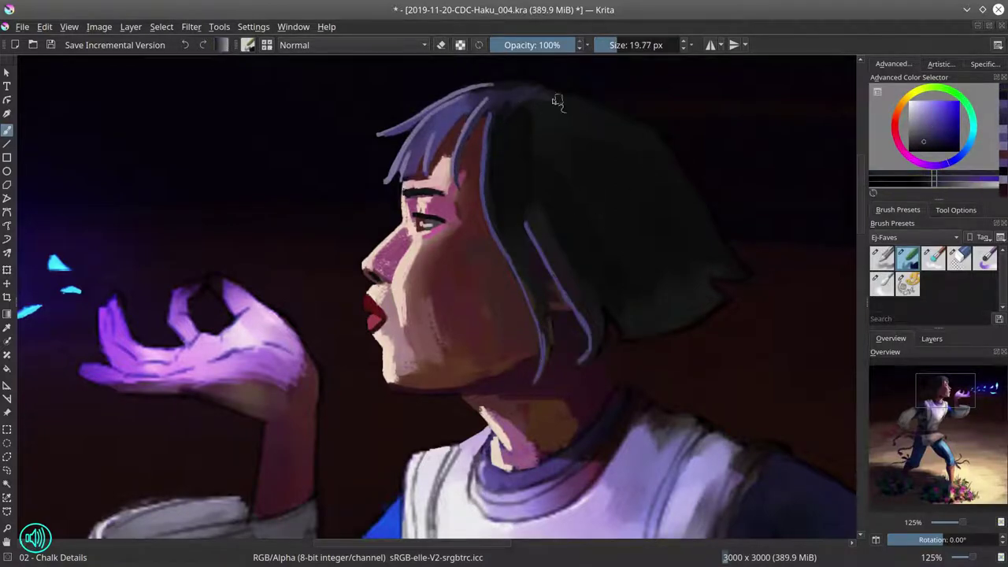
key(bracketright)
Step: Sample cheek skin tones, save the painting, and view the whole mirrored painting
scroll(599, 82, down, 3)
ctrl+click(445, 198)
key(bracketright)
key(bracketright)
ctrl+click(445, 237)
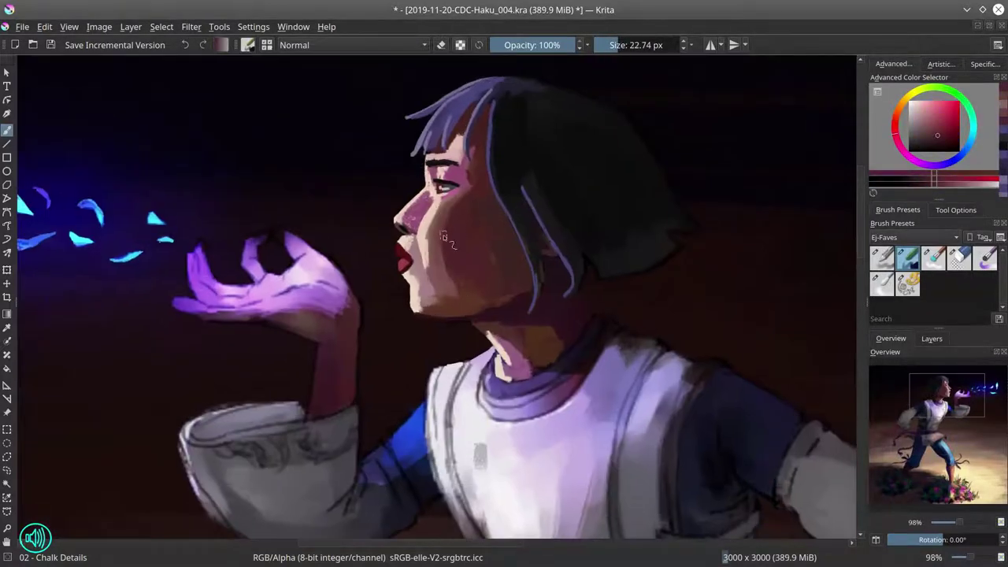
ctrl+click(477, 183)
key(bracketright)
key(bracketright)
scroll(504, 142, down, 3)
key(ctrl+s)
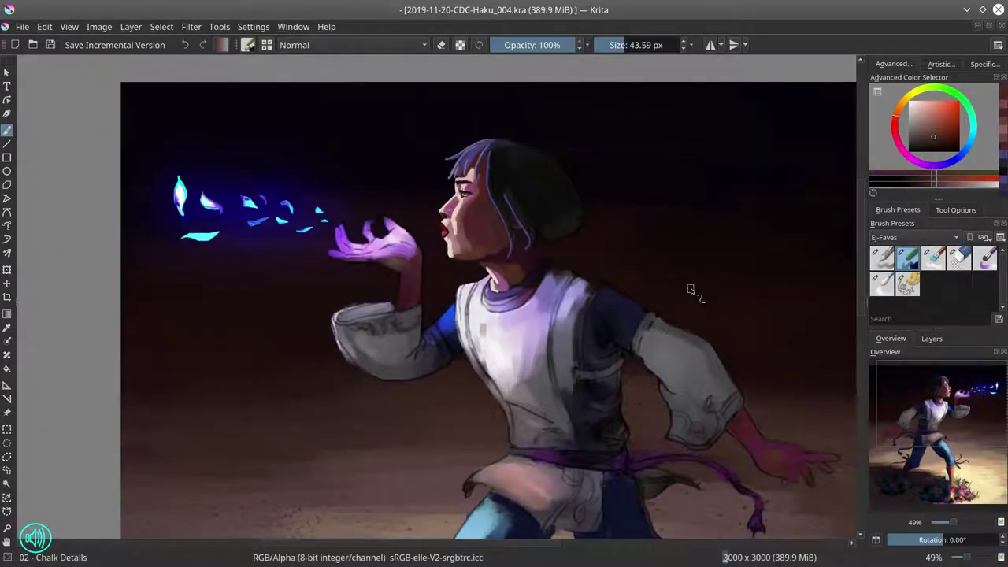
scroll(734, 346, down, 3)
drag(734, 346, 637, 264)
key(m)
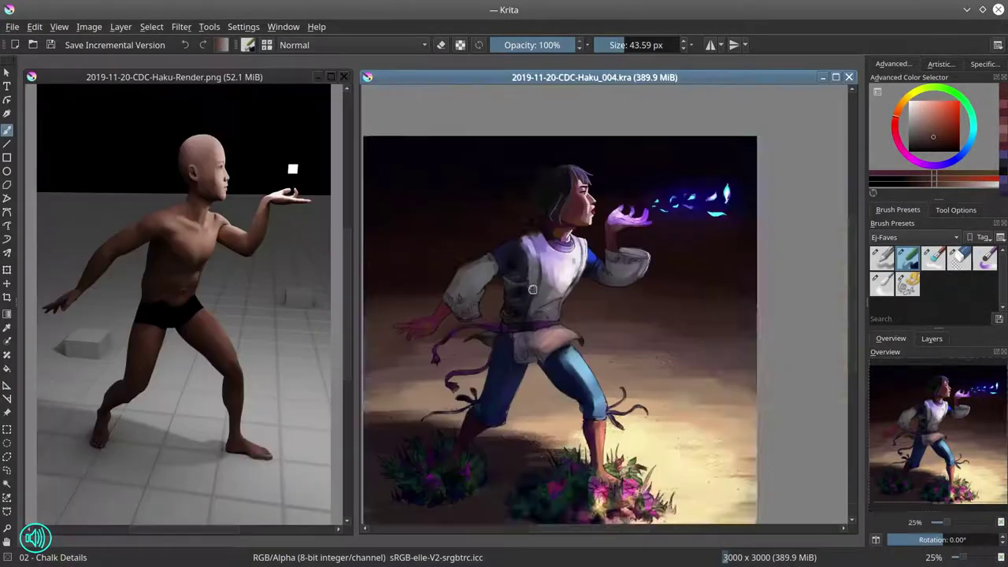
scroll(564, 372, up, 5)
Step: Show the reference render beside the painting, pan to the whole head, and save
key(bracketleft)
key(bracketleft)
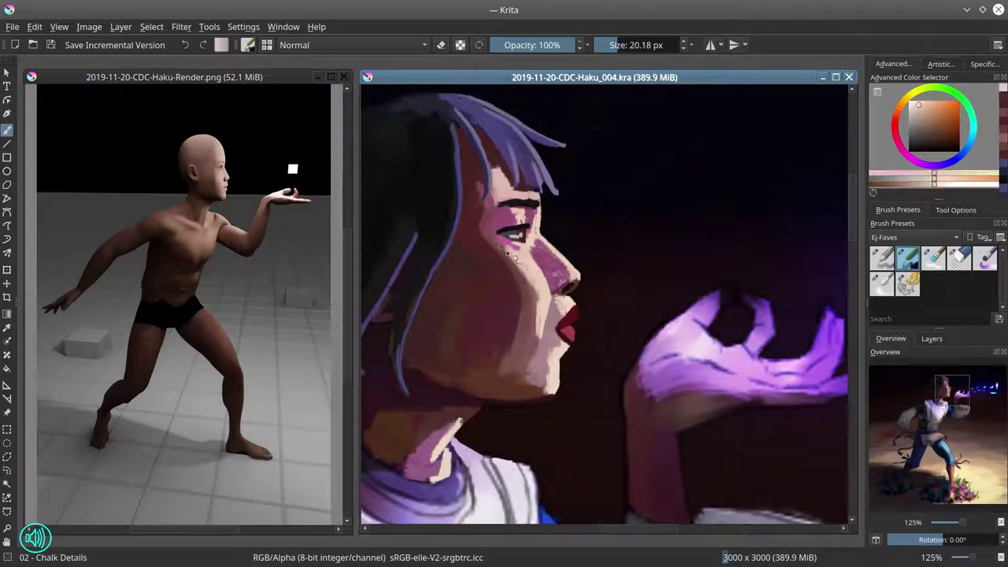
drag(564, 264, 776, 279)
key(bracketleft)
key(bracketleft)
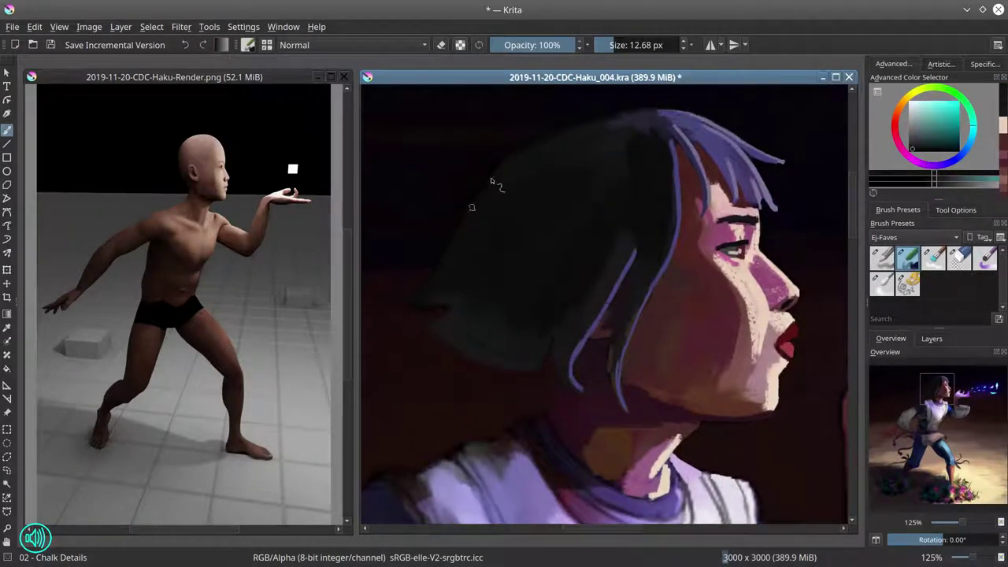
scroll(708, 134, down, 5)
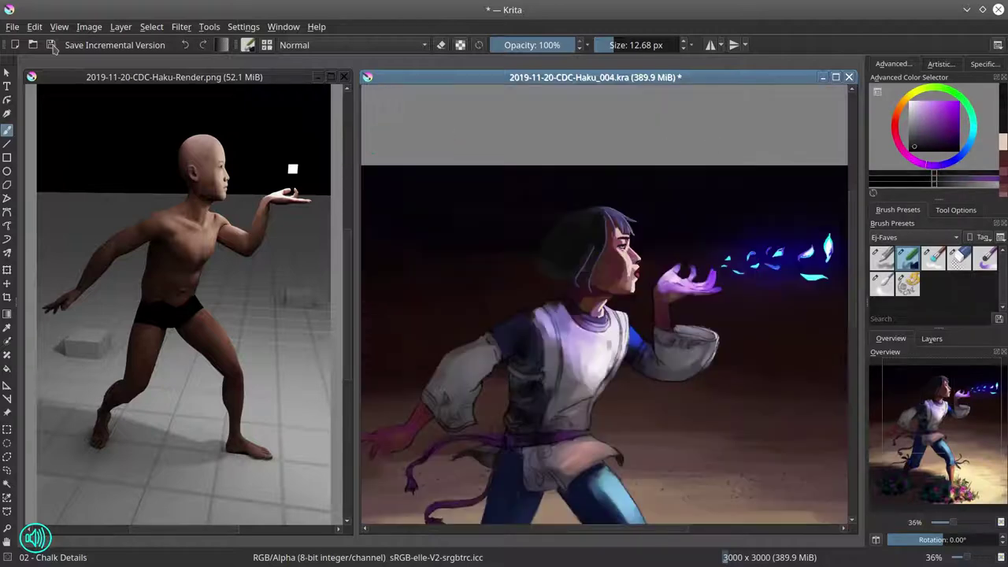
key(ctrl+s)
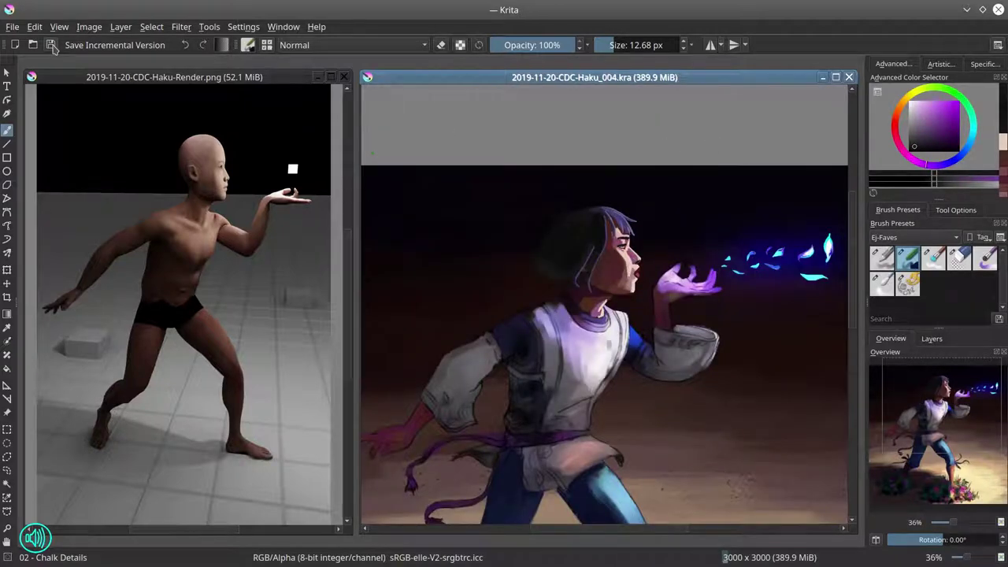
scroll(615, 340, up, 5)
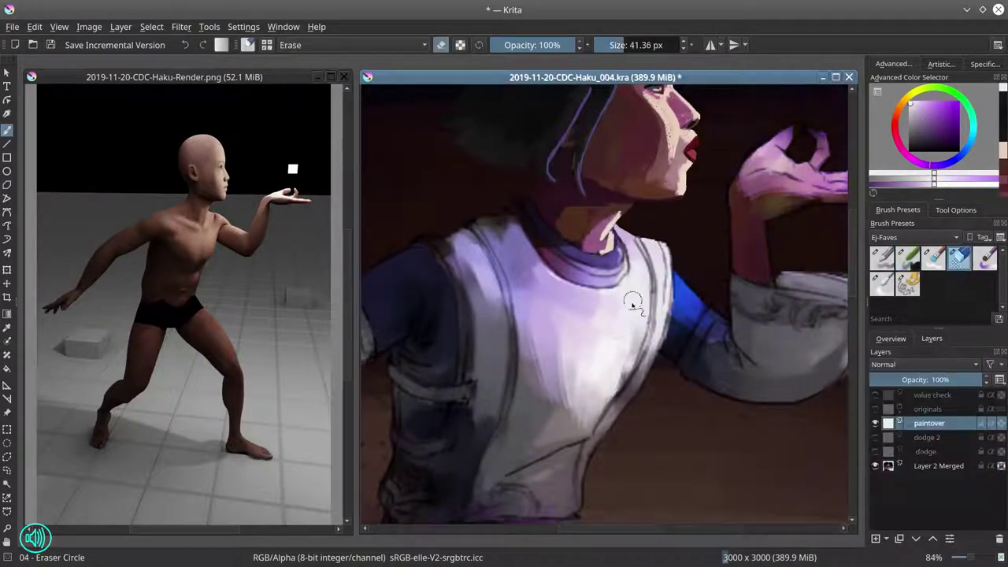
Step: With Chalk Details, paint dark outline strokes along the blue collar edge
click(908, 259)
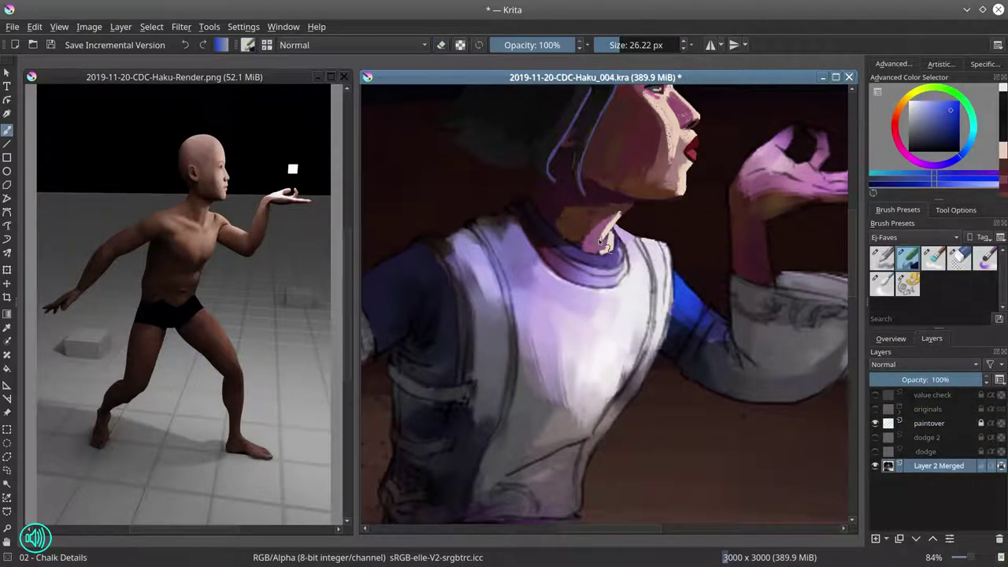
scroll(630, 292, up, 2)
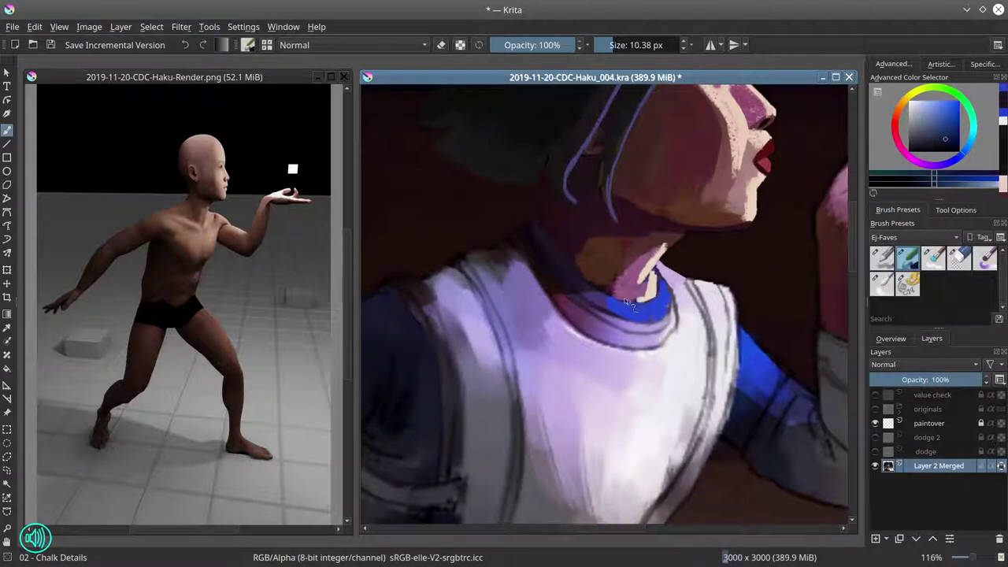
mouse_move(554, 277)
mouse_down()
mouse_move(604, 317)
mouse_move(676, 336)
mouse_up()
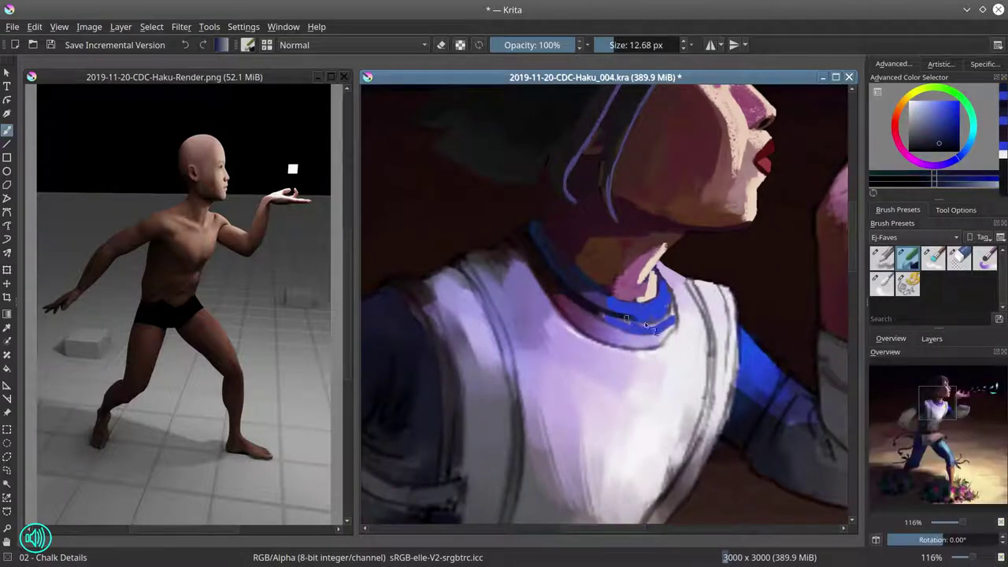
mouse_move(618, 318)
mouse_down()
mouse_move(665, 340)
mouse_move(669, 273)
mouse_up()
scroll(669, 315, down, 3)
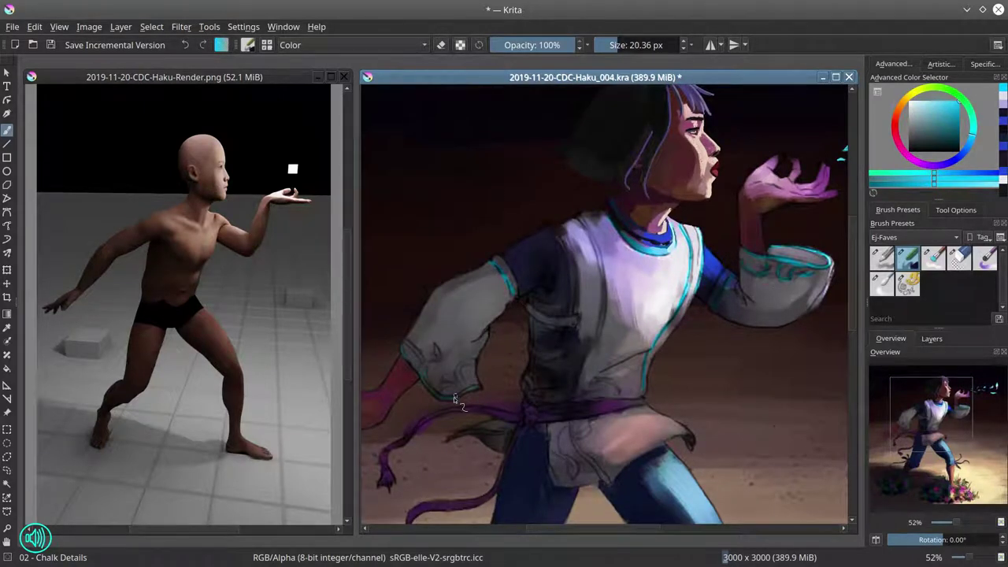
Step: Add a sleeve trim, use a Color Dodge Blender Textured Soft brush, and close Haku-Render.png
drag(476, 364, 480, 348)
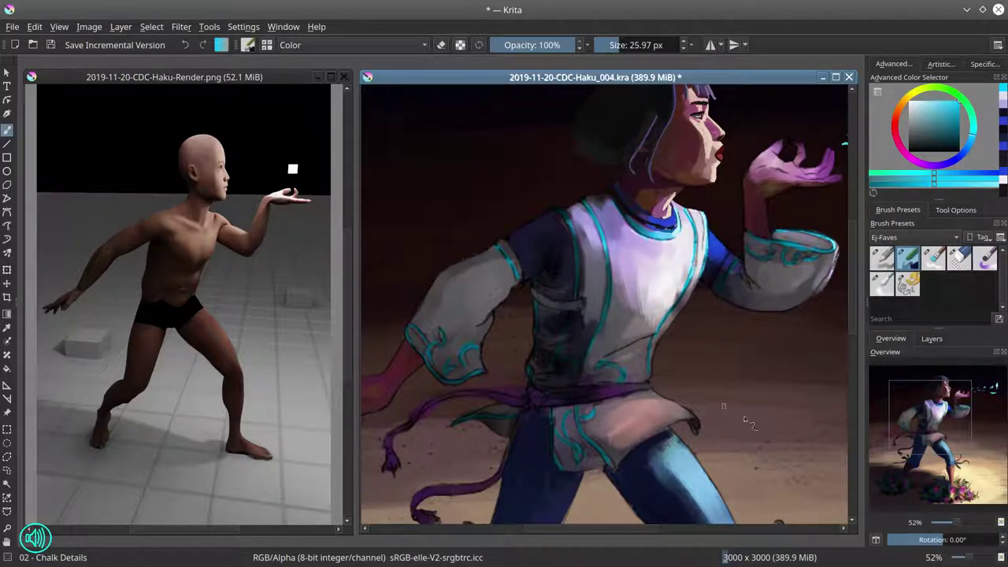
scroll(745, 421, down, 5)
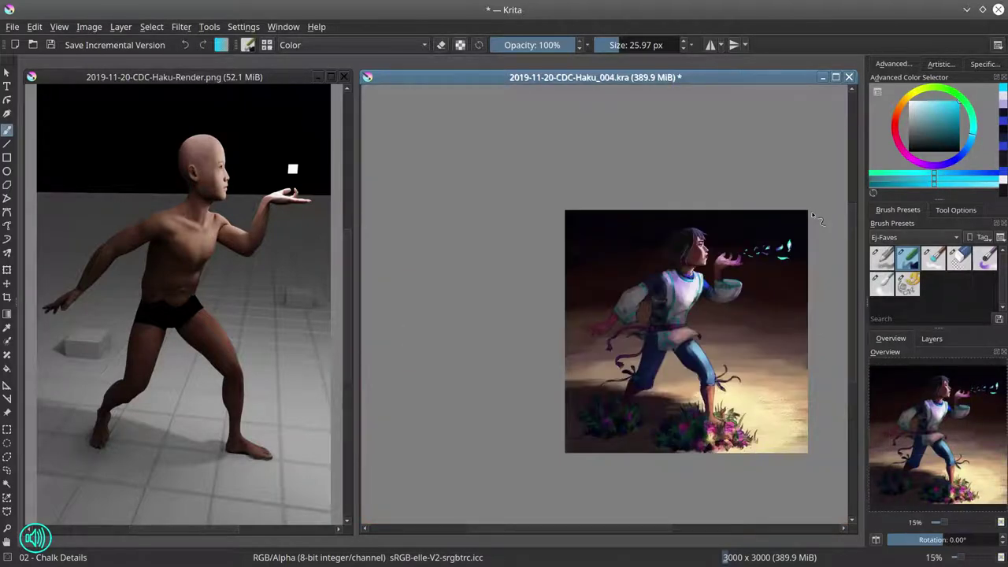
click(355, 45)
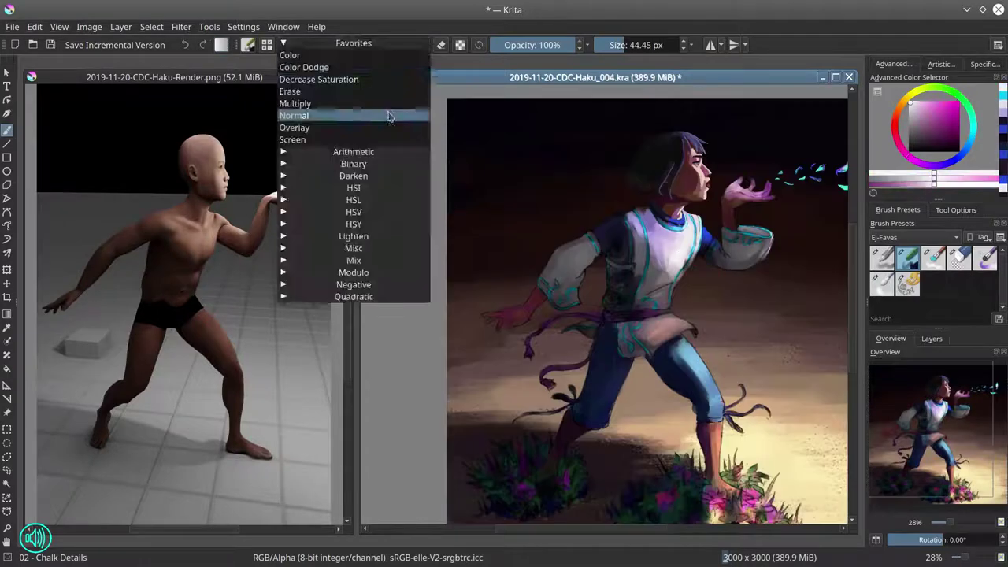
click(387, 112)
key(slash)
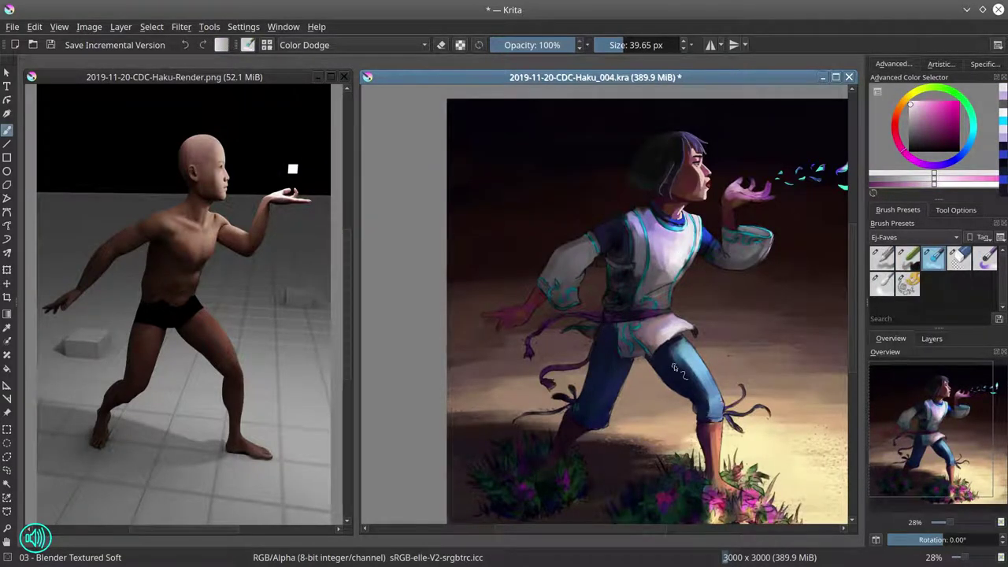
click(344, 76)
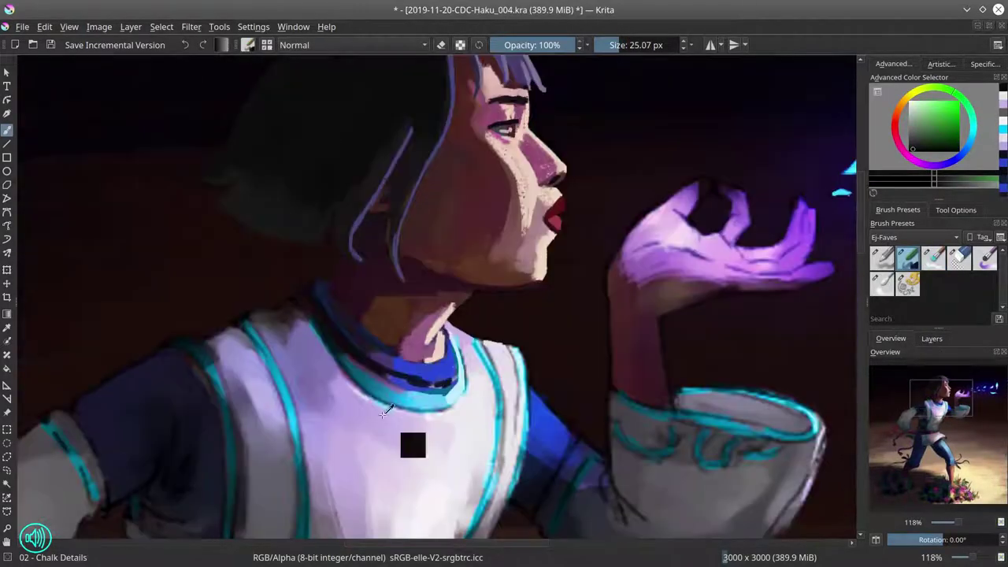
Step: Sample cyan trim, dark maroon and light lavender colours while moving over the shirt
ctrl+click(385, 412)
mouse_move(386, 411)
mouse_down()
mouse_move(445, 401)
mouse_move(461, 351)
mouse_move(239, 319)
mouse_move(232, 377)
mouse_move(184, 342)
mouse_move(241, 371)
mouse_up()
ctrl+click(235, 312)
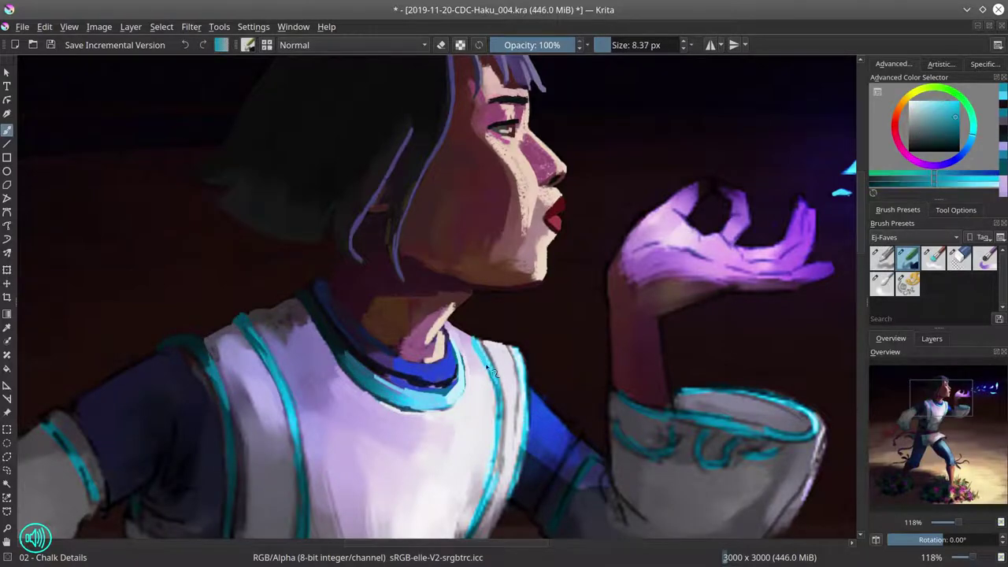
scroll(474, 441, down, 2)
ctrl+click(473, 448)
scroll(473, 449, down, 1)
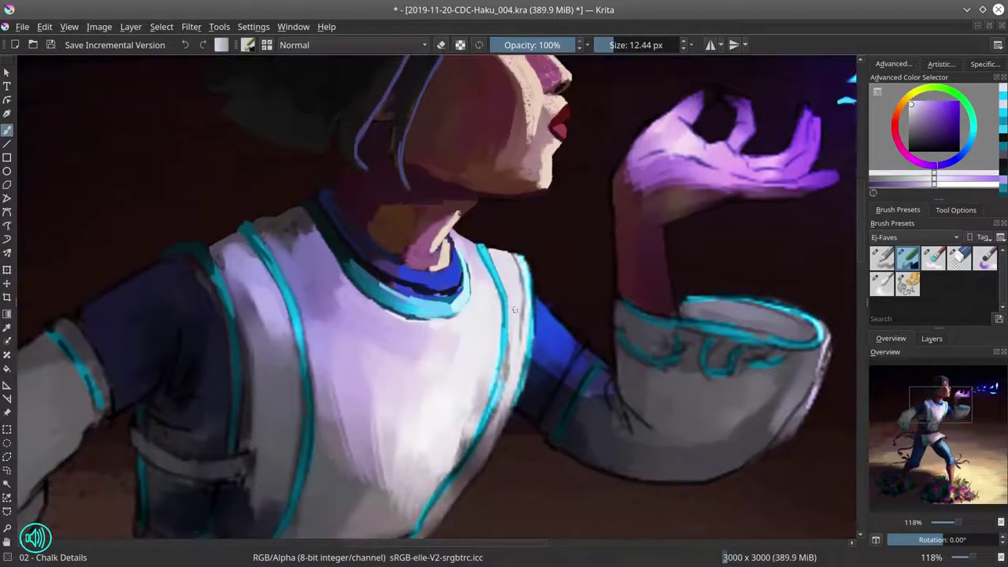
key(bracketright)
scroll(472, 429, down, 2)
Step: Pick a dark red-brown, toggle the Color Dodge brush, and sample the shirt's cyan trim
ctrl+click(511, 384)
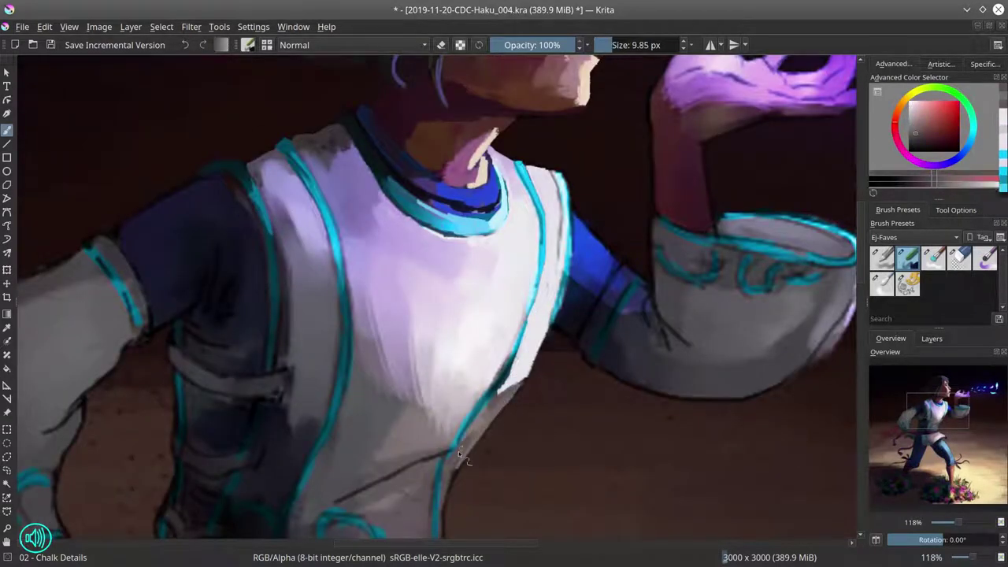
scroll(472, 433, down, 2)
key(slash)
scroll(504, 394, down, 1)
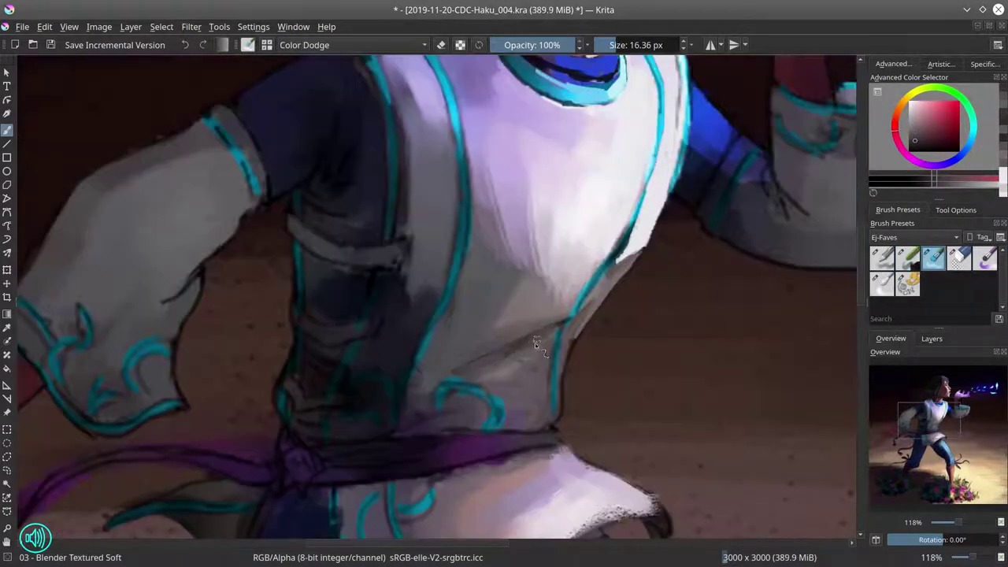
key(slash)
scroll(519, 355, up, 1)
ctrl+click(662, 268)
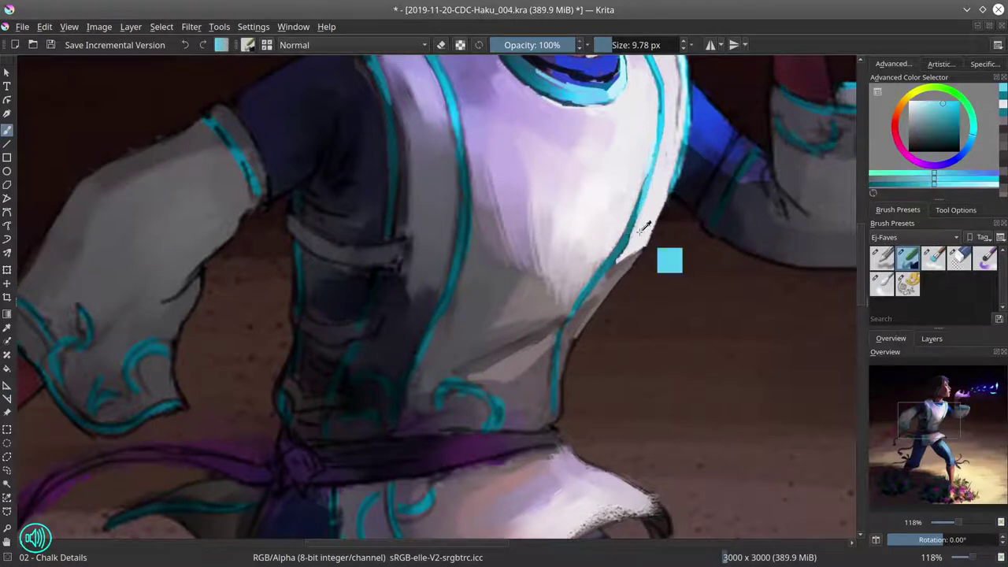
Step: Zoom out, mirror the canvas from the Overview panel, and zoom in on the hand
key(minus)
key(minus)
key(minus)
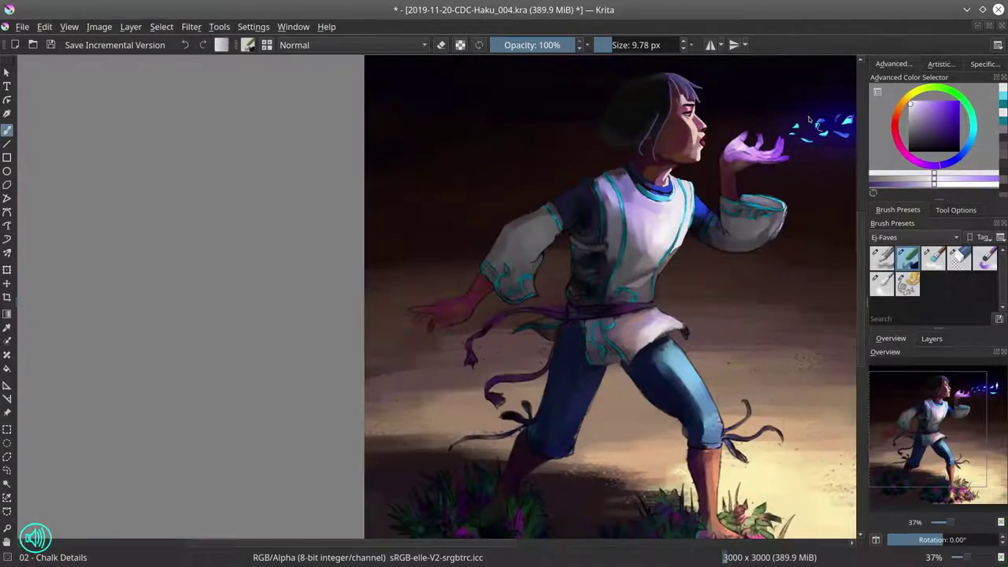
key(minus)
key(minus)
key(minus)
key(minus)
key(minus)
key(minus)
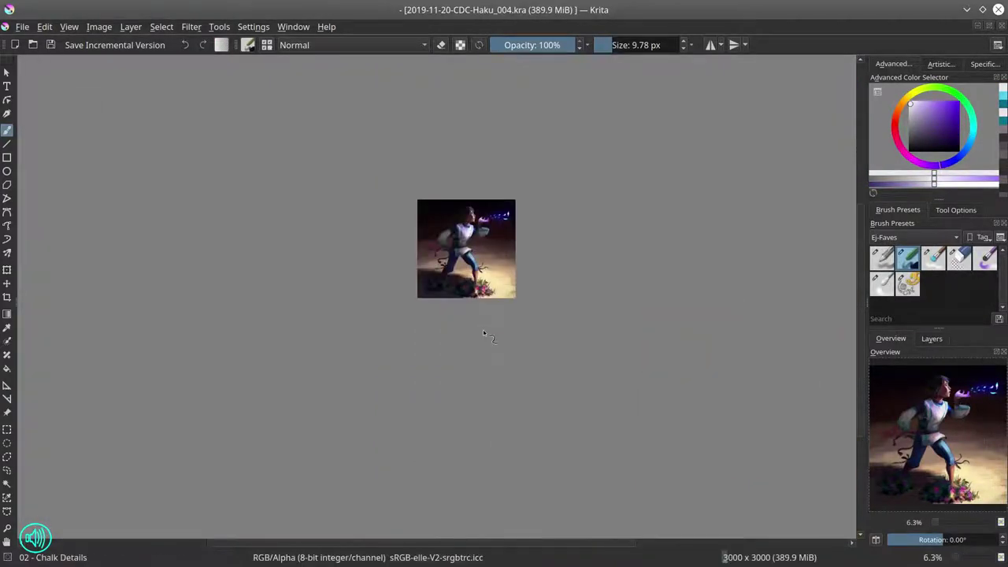
click(932, 339)
click(891, 339)
click(876, 541)
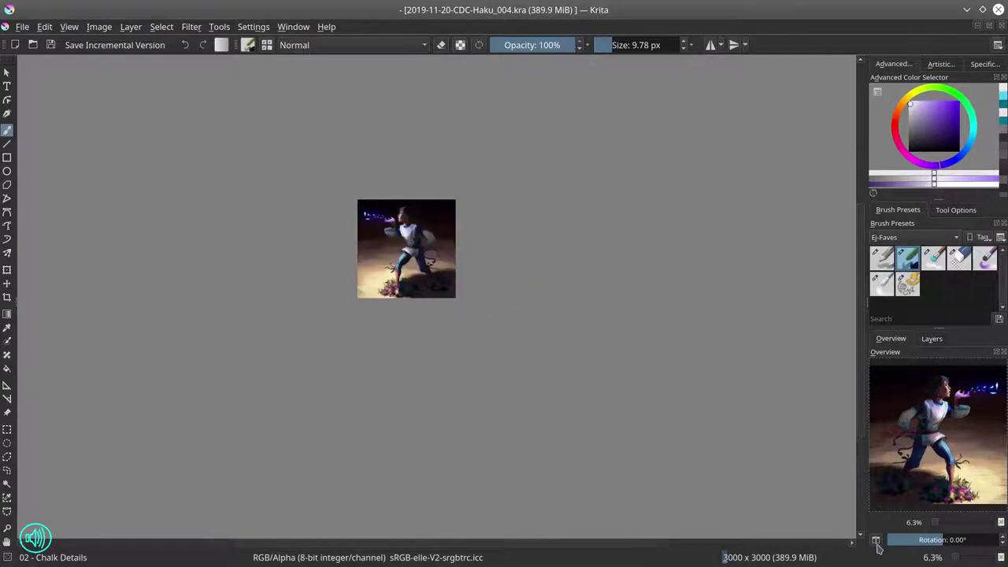
key(plus)
key(plus)
key(plus)
key(plus)
key(plus)
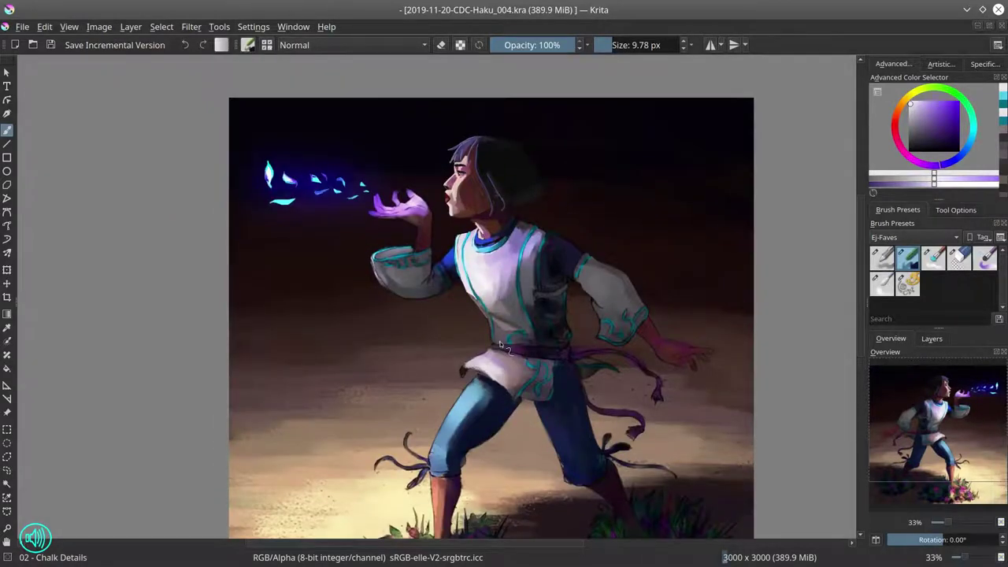
key(plus)
key(plus)
key(plus)
Step: Add light finger highlights, outline the index finger loop, and lighten the palm and ring fingers
mouse_move(269, 208)
mouse_down()
mouse_move(272, 249)
mouse_move(319, 268)
mouse_up()
ctrl+click(382, 306)
drag(324, 197, 326, 237)
ctrl+click(370, 206)
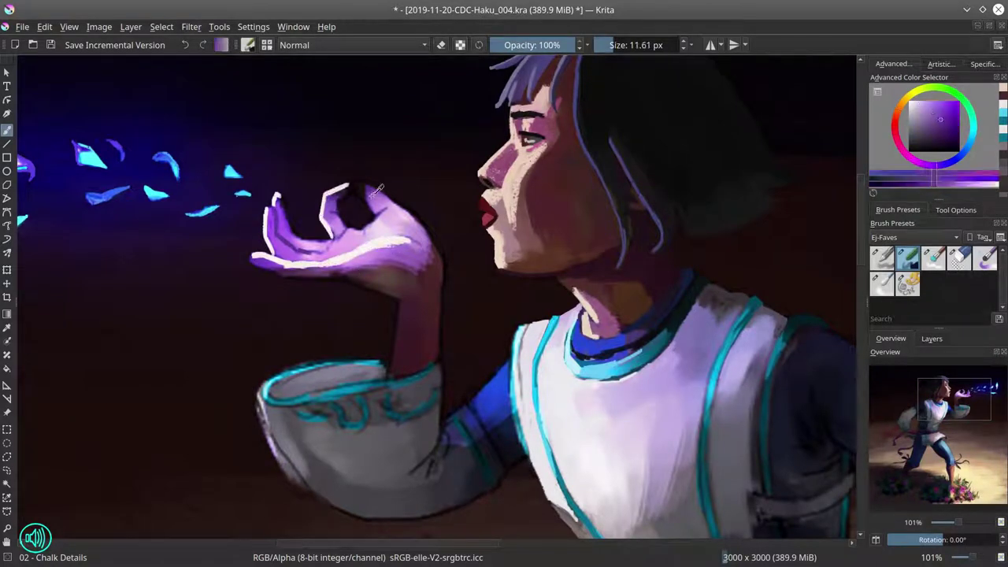
mouse_move(351, 185)
mouse_down()
mouse_move(378, 202)
mouse_move(346, 237)
mouse_up()
ctrl+click(371, 198)
ctrl+click(389, 190)
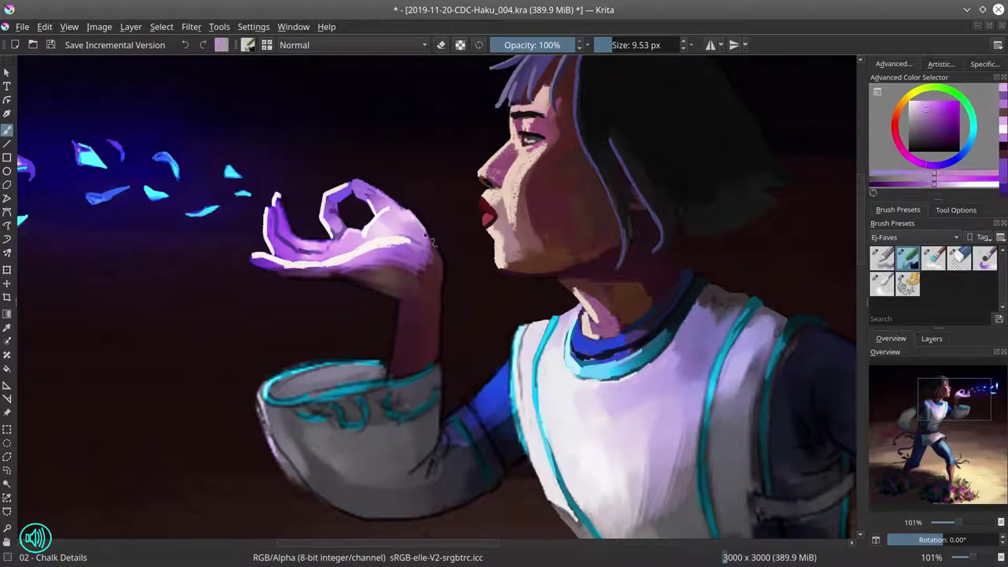
drag(432, 234, 446, 267)
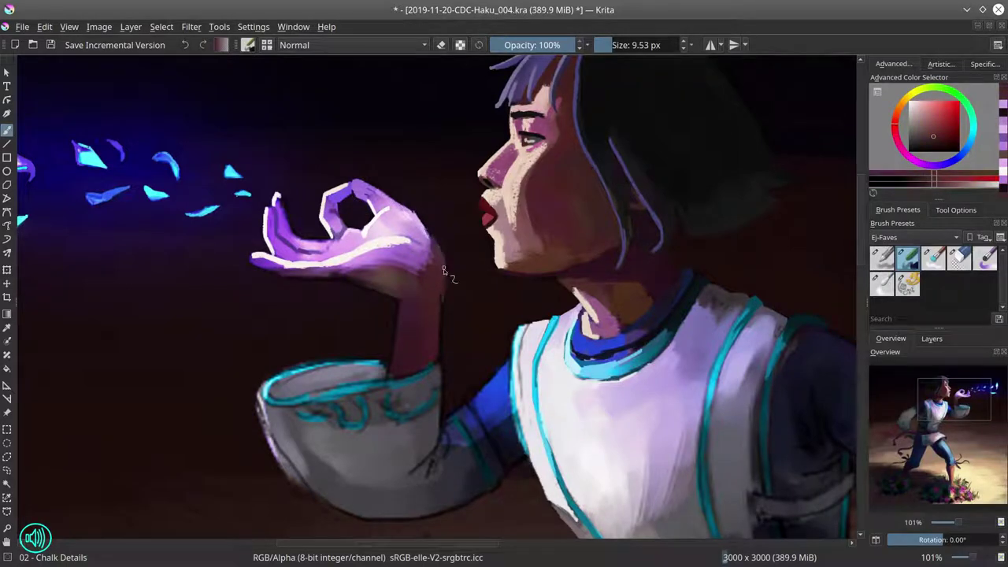
Step: Paint a lighter patch at the wrist and a light lavender stroke along the sleeve's left edge
ctrl+click(270, 252)
key([)
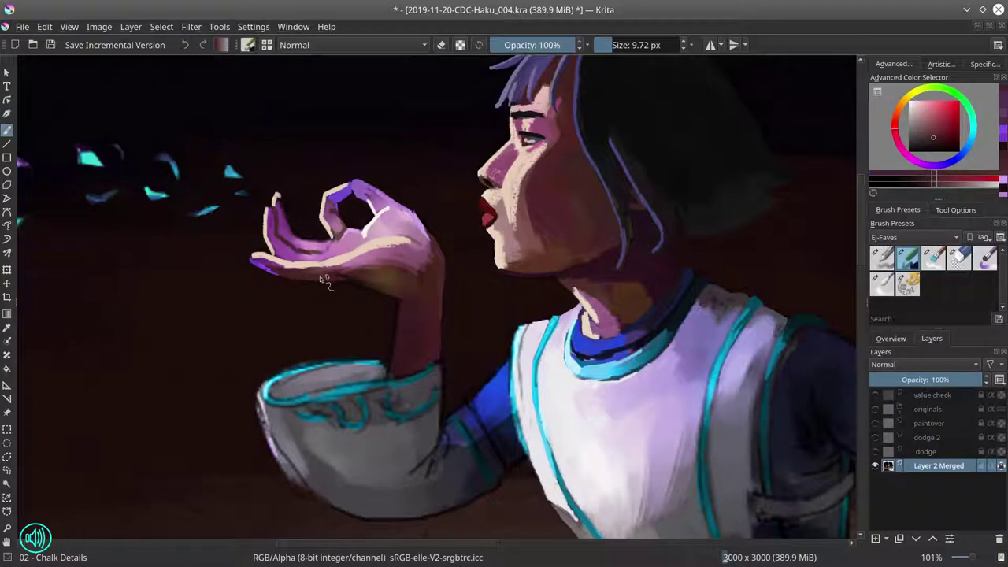
ctrl+click(325, 281)
key(])
key(])
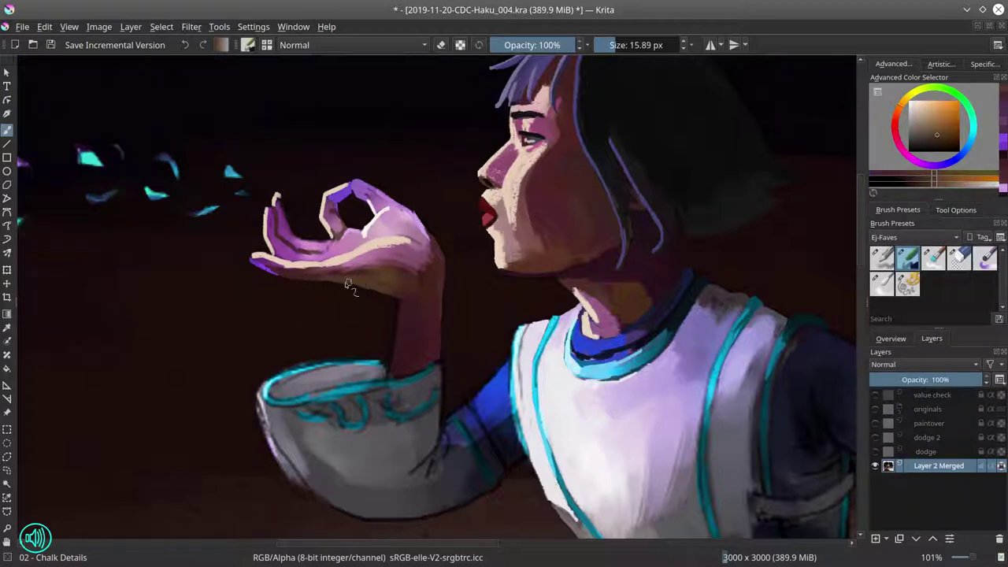
mouse_move(364, 301)
mouse_down()
mouse_move(396, 267)
mouse_move(387, 376)
mouse_up()
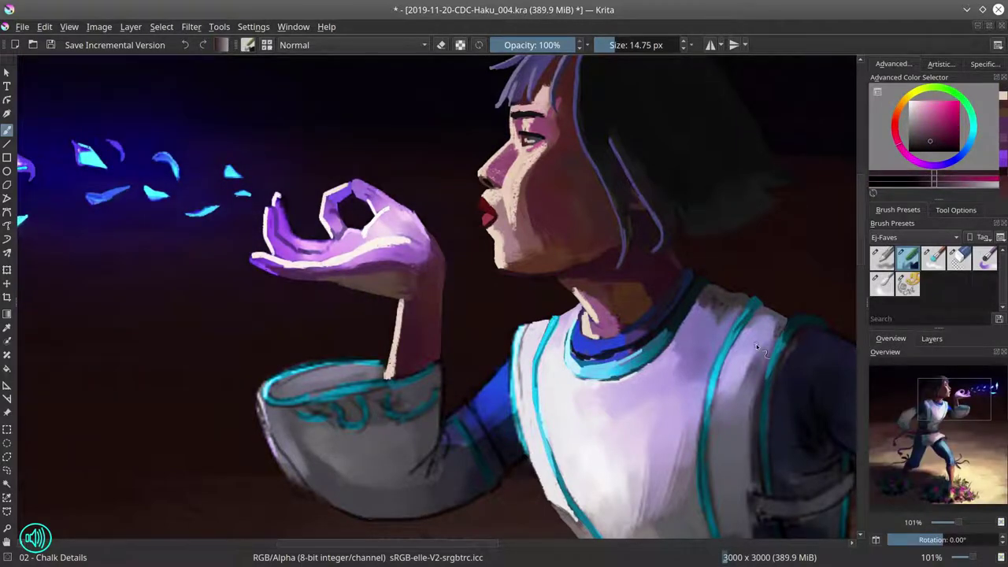
ctrl+click(757, 346)
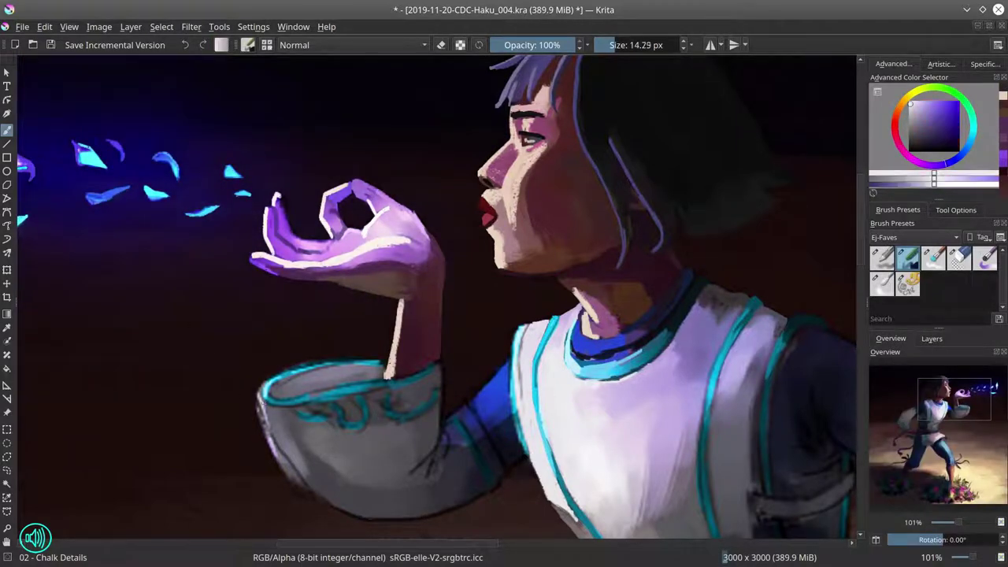
key([)
key([)
mouse_move(260, 398)
mouse_down()
mouse_move(309, 480)
mouse_move(304, 452)
mouse_up()
Step: Darken the top of the sleeve cuff with a dark blue-grey sampled from the sleeve
key(])
key(])
key(])
key(])
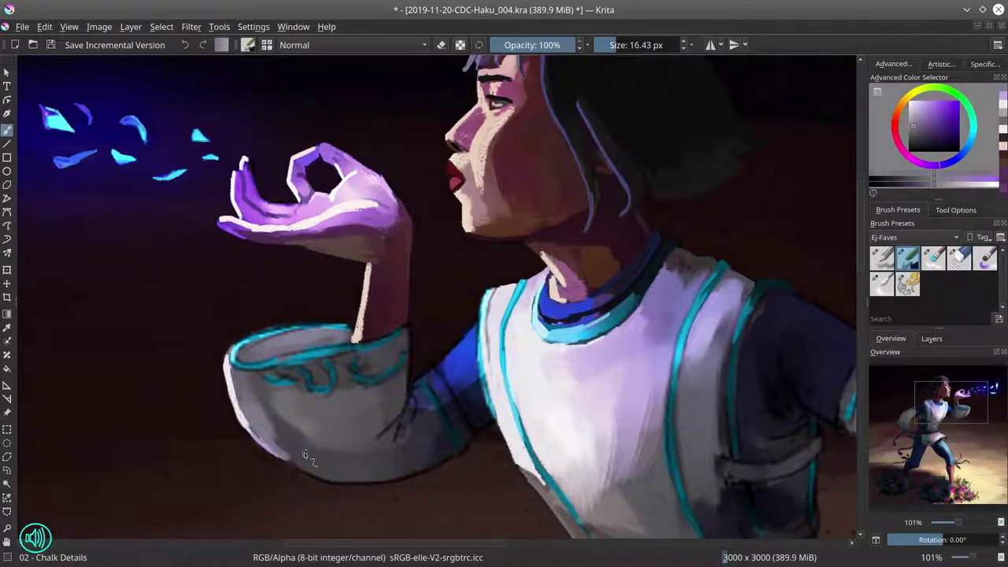
ctrl+click(191, 361)
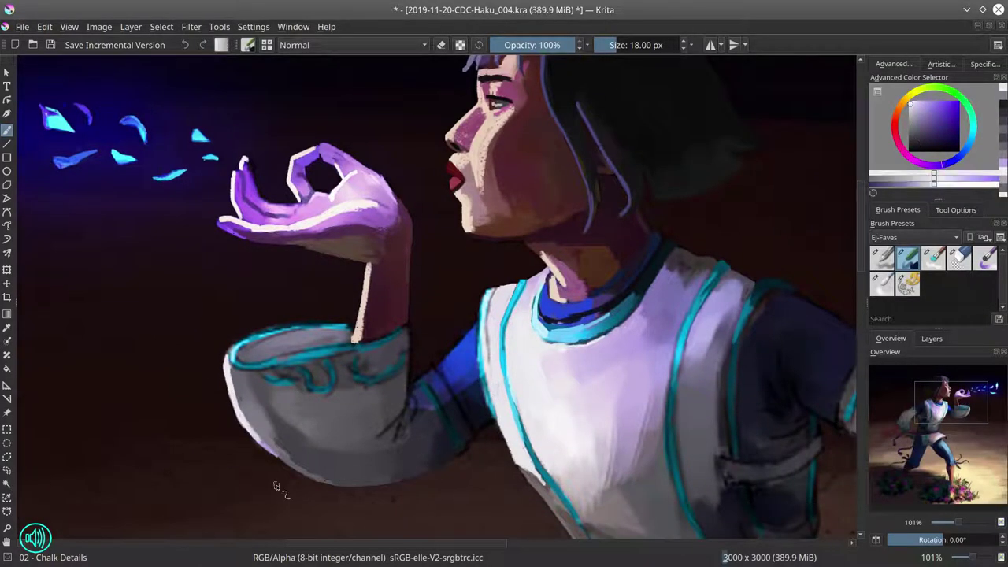
drag(315, 344, 244, 356)
key(slash)
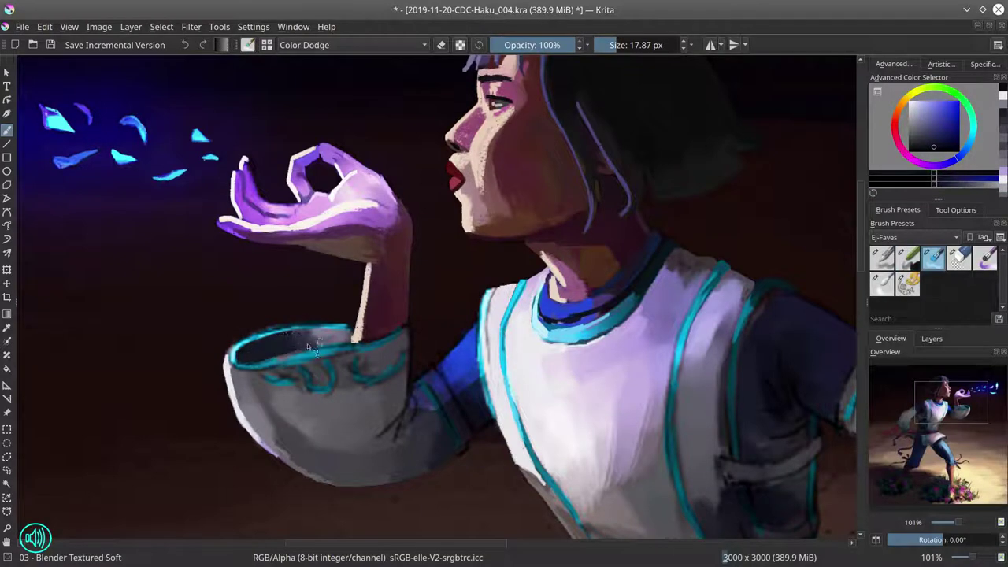
key(slash)
ctrl+click(304, 355)
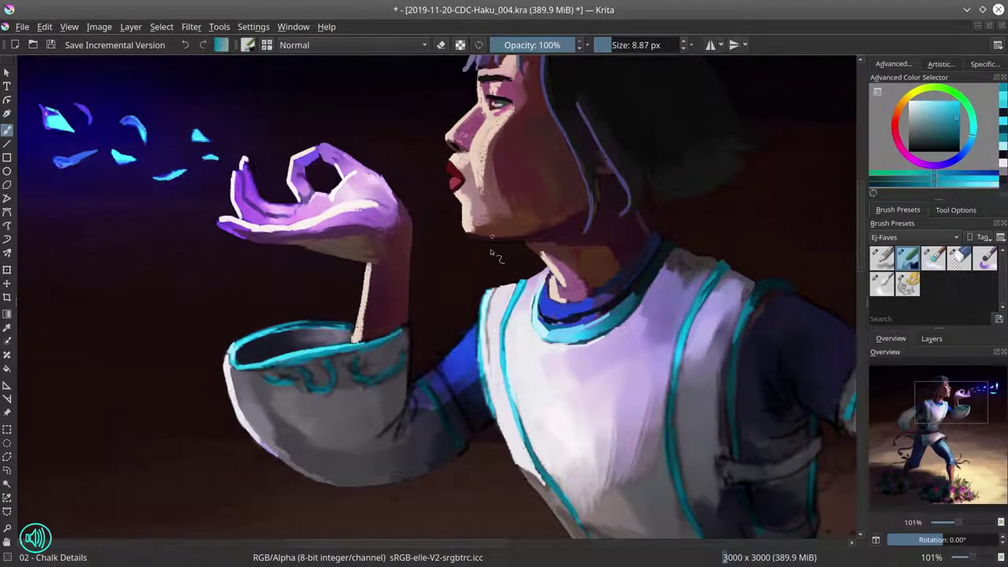
ctrl+click(299, 370)
key(slash)
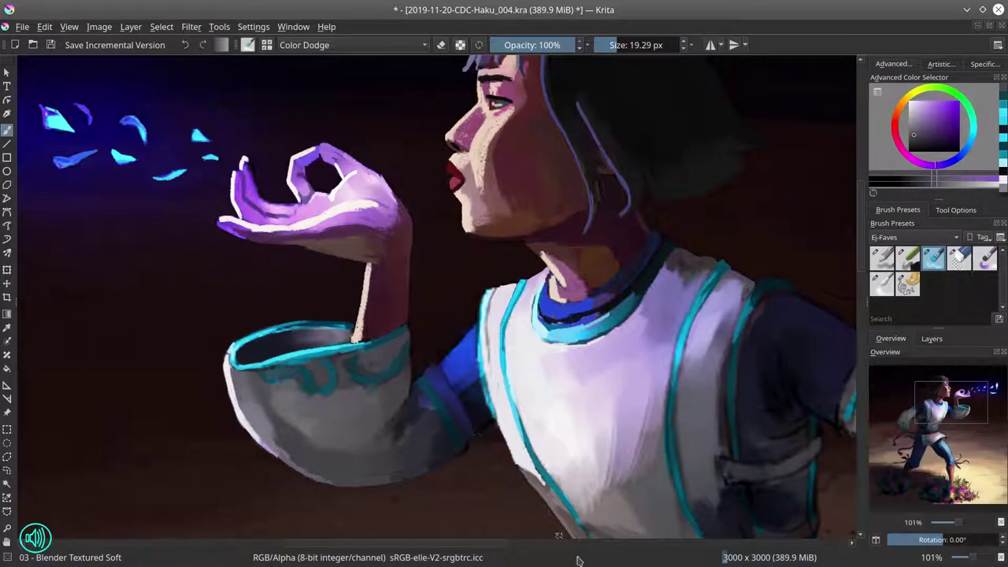
key(slash)
Step: Paint the cyan swirl trim on the sleeve with a ~8.7 px brush, undoing a stray teal dab
ctrl+click(282, 368)
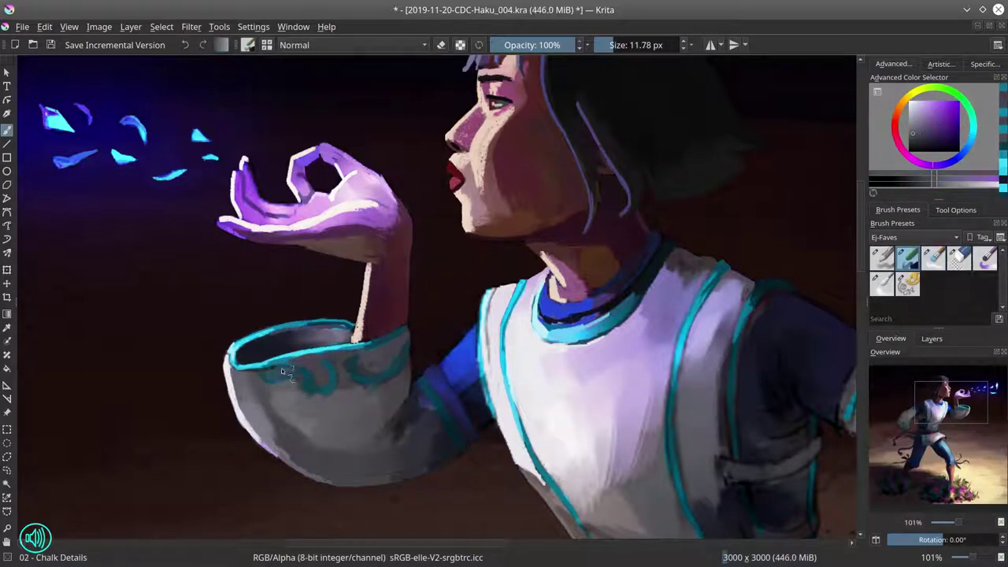
ctrl+click(286, 378)
key(bracketleft)
ctrl+click(307, 363)
key(bracketleft)
click(277, 412)
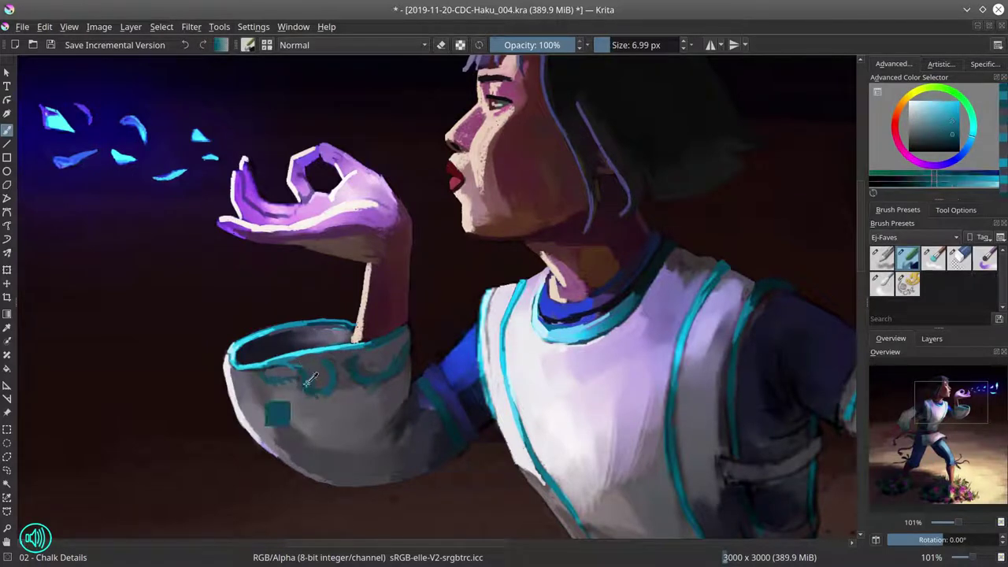
ctrl+click(315, 374)
key(ctrl+z)
key(bracketright)
key(bracketright)
key(bracketright)
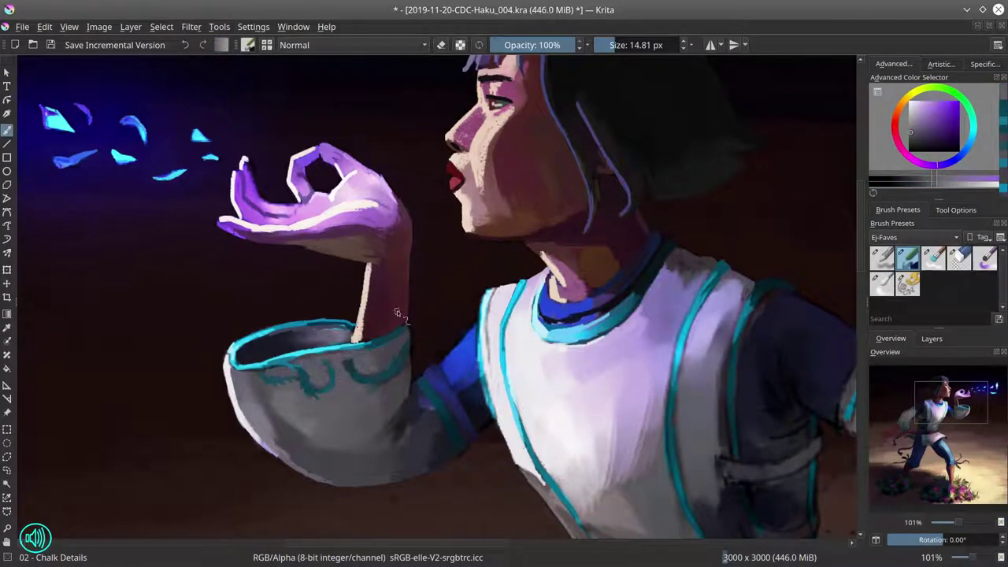
ctrl+click(334, 378)
key(bracketleft)
key(bracketleft)
key(bracketleft)
ctrl+click(351, 364)
ctrl+click(386, 381)
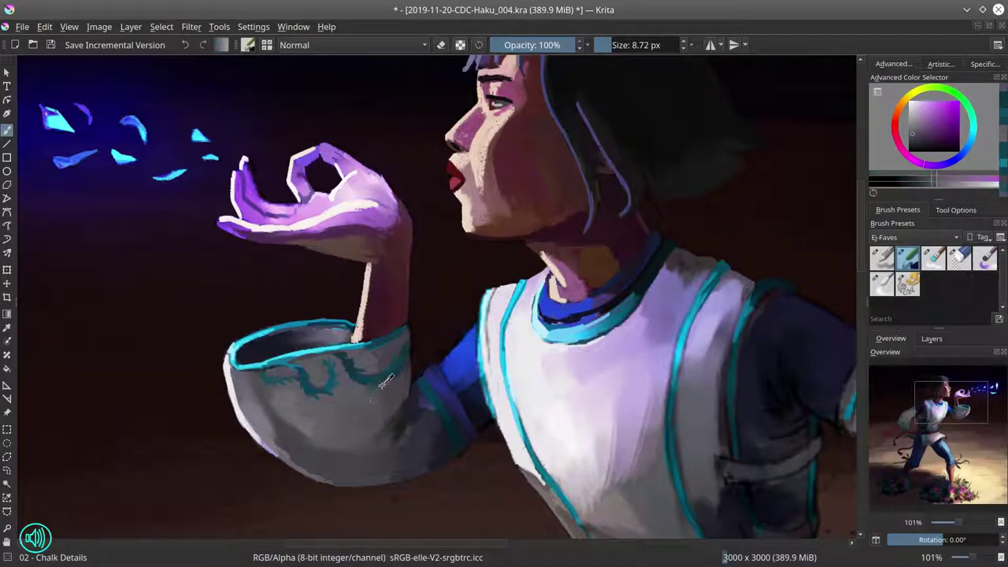
ctrl+click(386, 381)
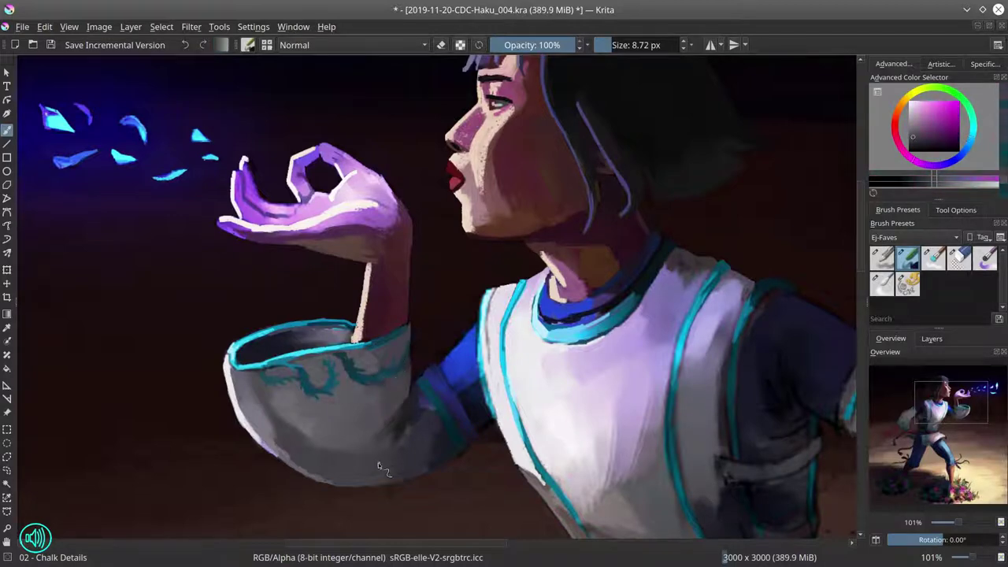
Step: Cover the pale forearm strokes with blue so the forearm stays clean, then zoom out
key(bracketright)
key(bracketright)
key(bracketright)
key(bracketright)
ctrl+click(410, 378)
mouse_move(431, 369)
mouse_down()
mouse_move(362, 363)
mouse_move(453, 406)
mouse_move(441, 366)
mouse_up()
key(slash)
key(slash)
ctrl+click(433, 378)
key(bracketleft)
key(bracketleft)
ctrl+click(439, 359)
key(bracketleft)
key(bracketleft)
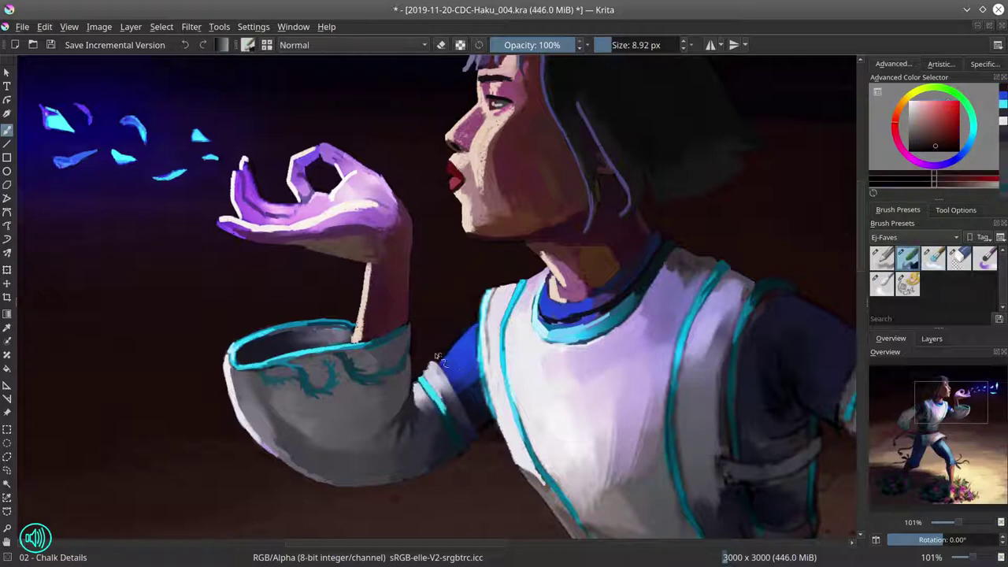
key(minus)
key(minus)
key(minus)
key(minus)
Step: Save Haku_004.kra with Ctrl+S, then zoom back in on the boy's torso
key(ctrl+s)
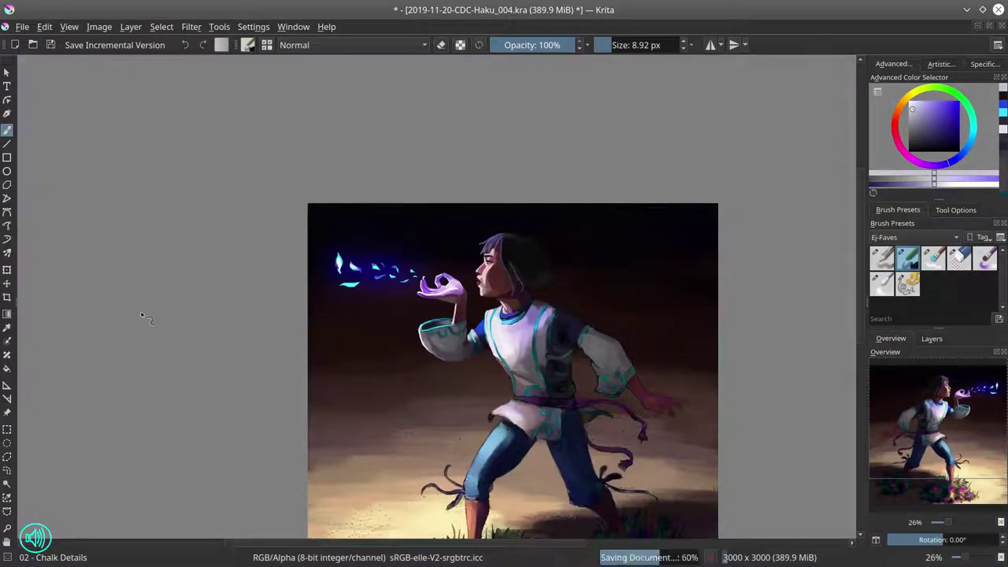
key(minus)
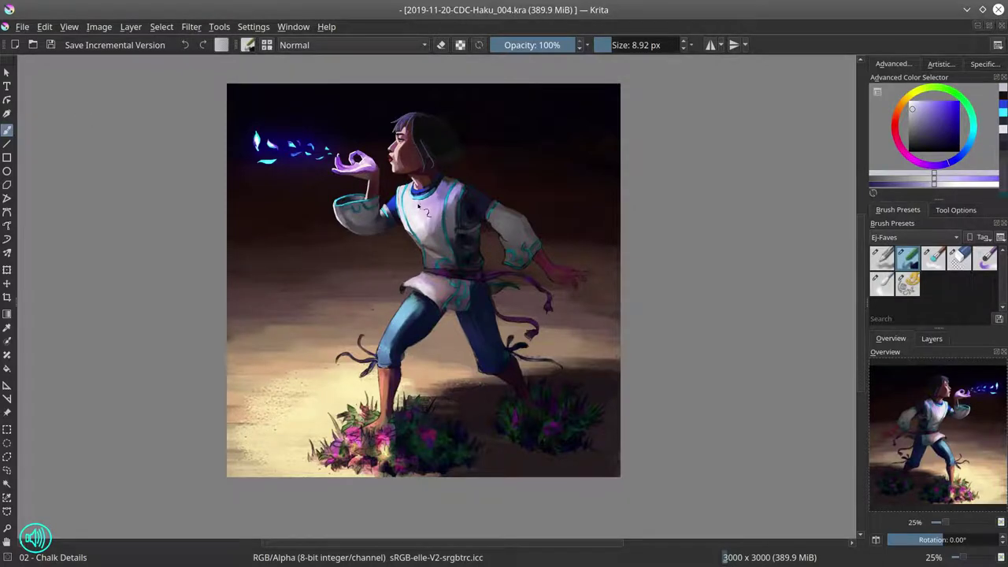
key(1)
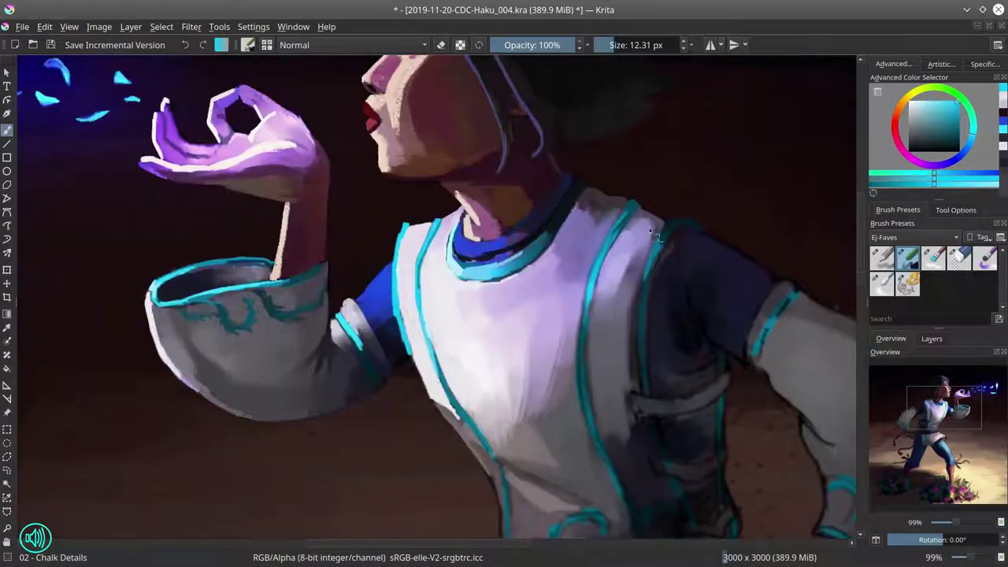
Step: Paint a light stroke on the robe just above the purple sash with a ~13 px brush
scroll(465, 352, down, 3)
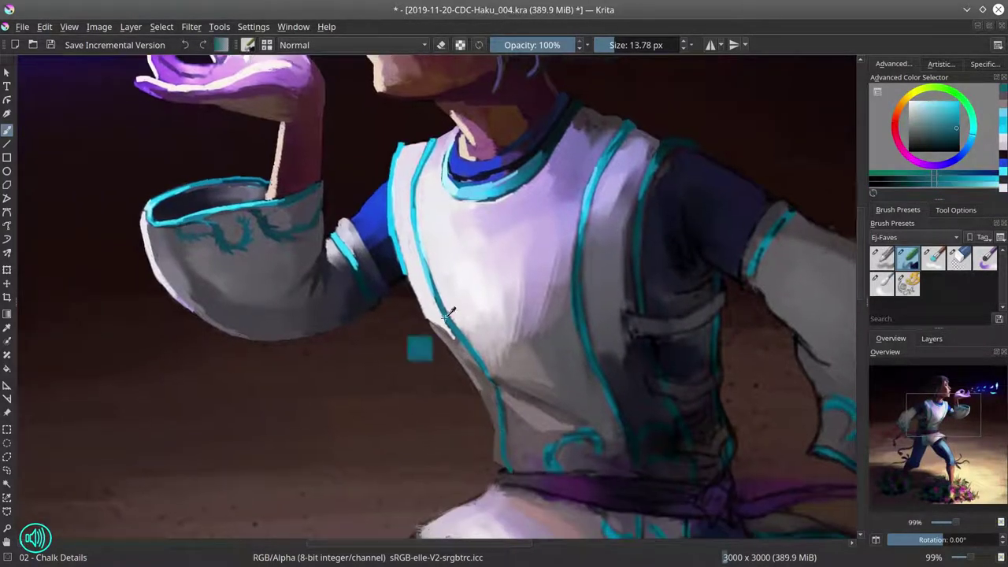
drag(587, 303, 535, 343)
key(])
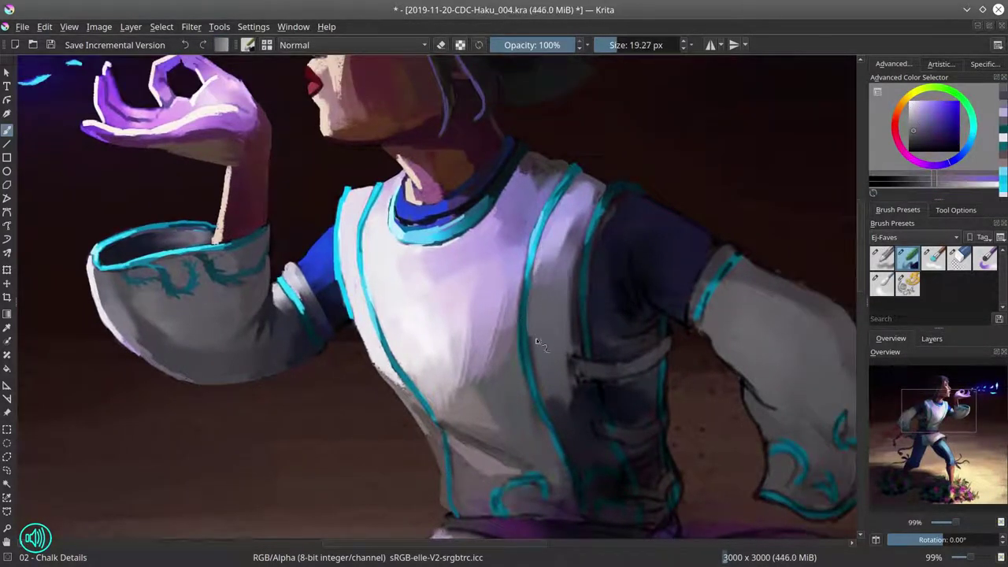
scroll(496, 315, up, 2)
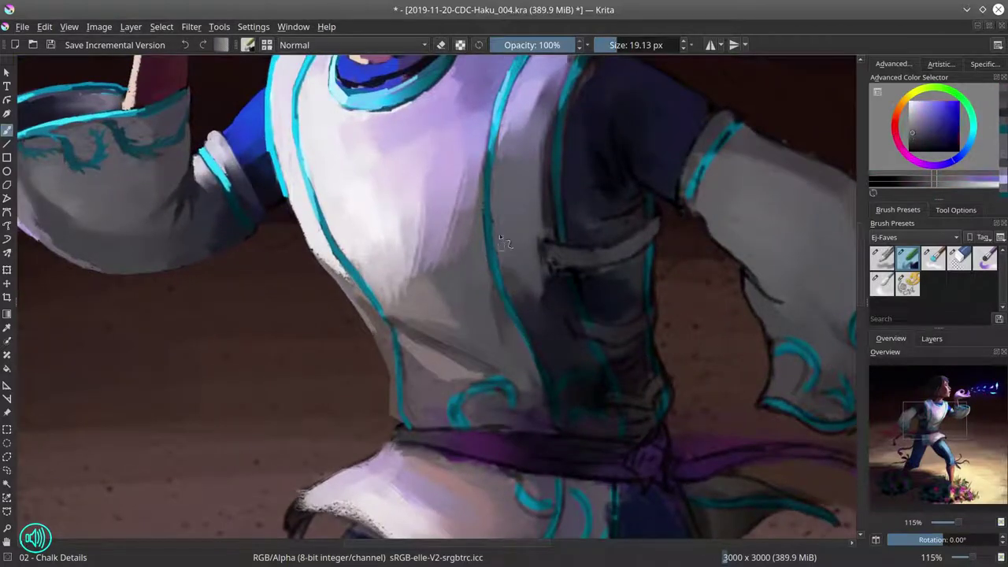
key(bracketleft)
ctrl+click(511, 428)
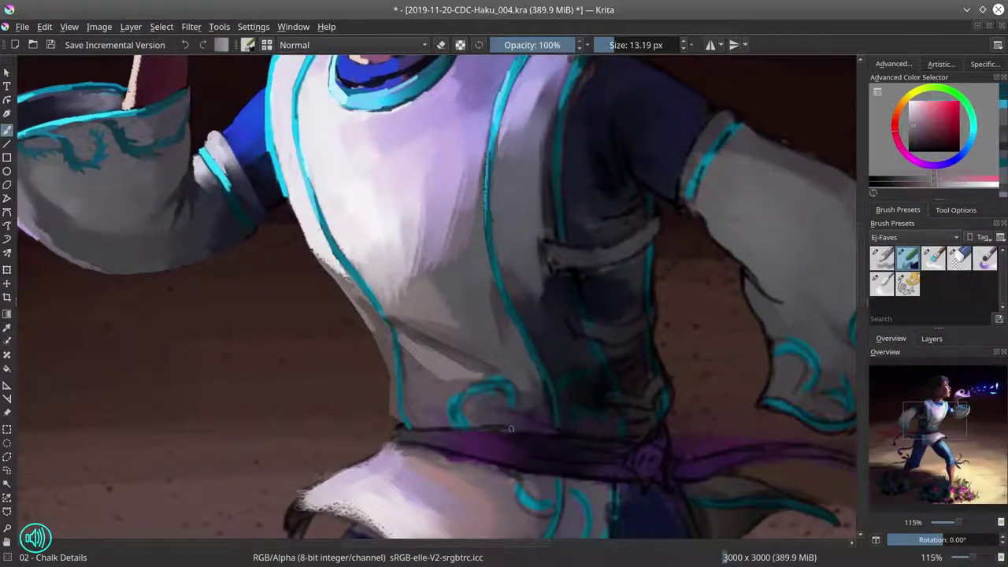
ctrl+click(504, 417)
drag(480, 414, 538, 425)
ctrl+click(596, 382)
key(bracketright)
key(bracketright)
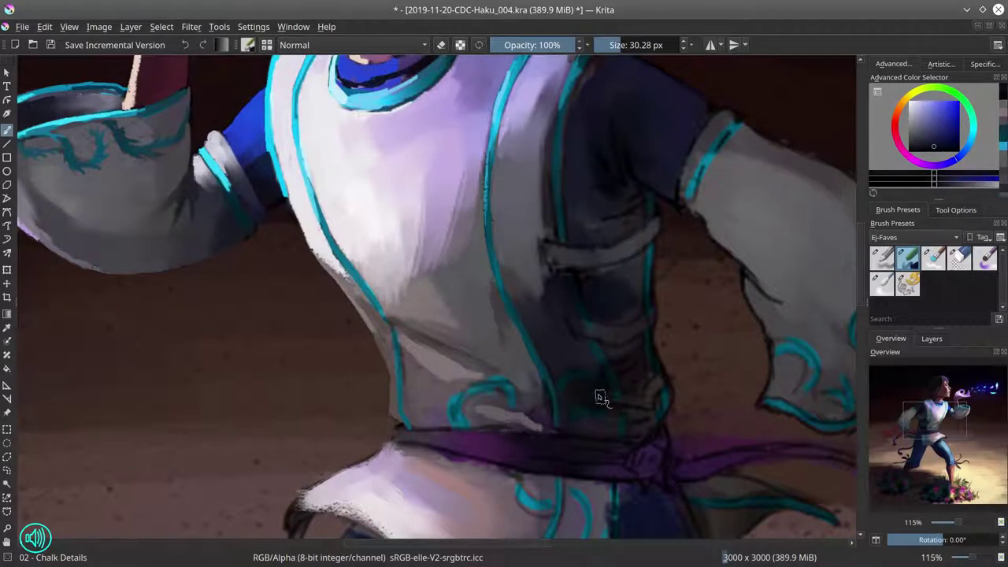
key(bracketleft)
ctrl+click(408, 439)
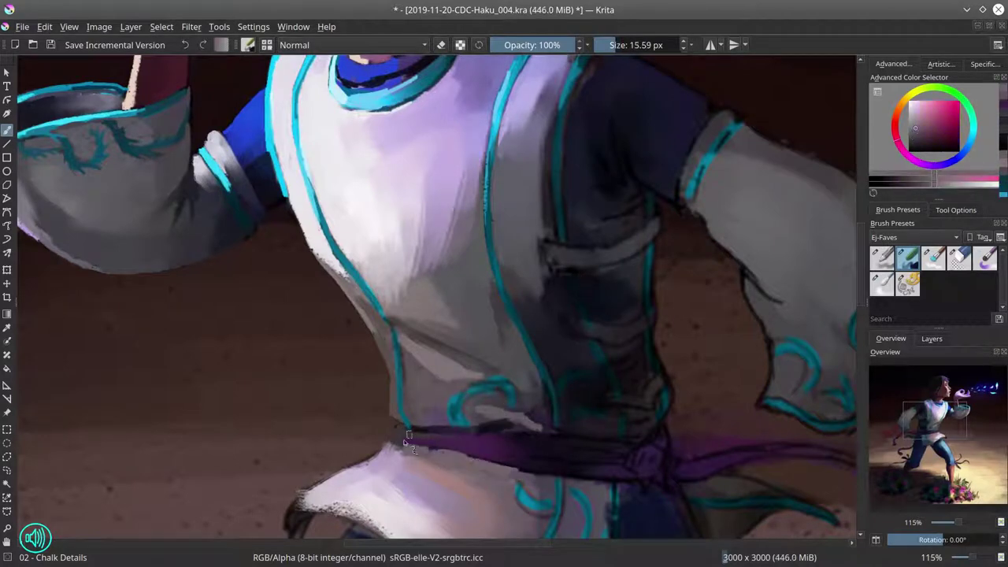
ctrl+click(408, 439)
Step: Add small pale highlights on the robe near the swirl using sampled robe colours
key(period)
key(slash)
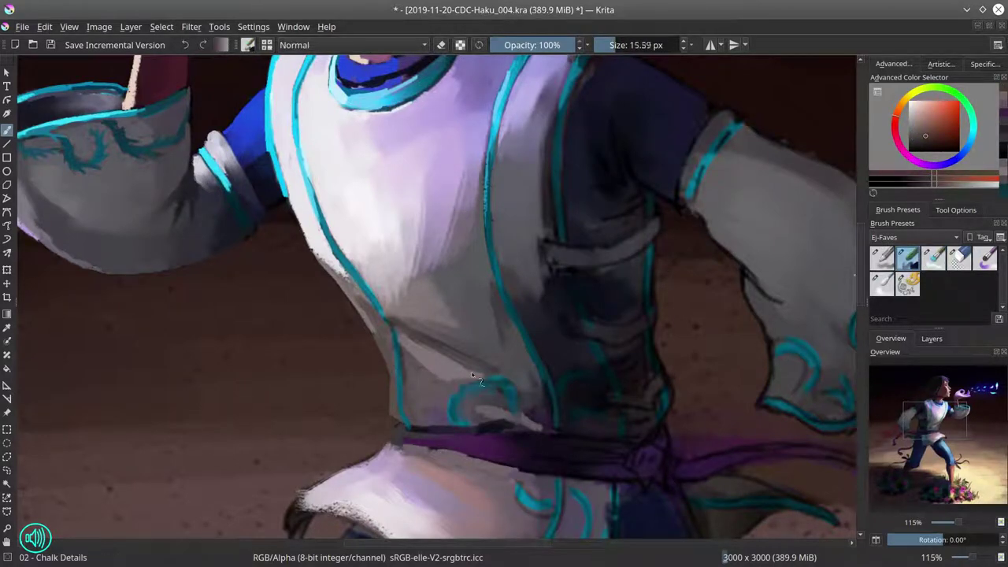
key(bracketleft)
ctrl+click(488, 409)
ctrl+click(468, 401)
key(bracketleft)
ctrl+click(464, 397)
key(bracketleft)
ctrl+click(465, 397)
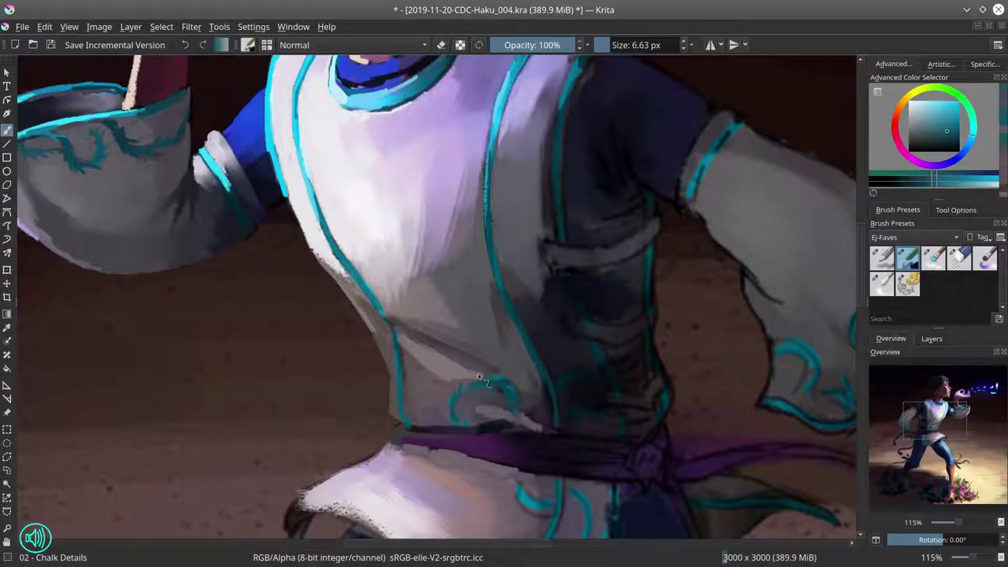
key(bracketleft)
ctrl+click(496, 388)
Step: Touch up the cyan swirl above the sash with teal at about 5 px
ctrl+click(515, 403)
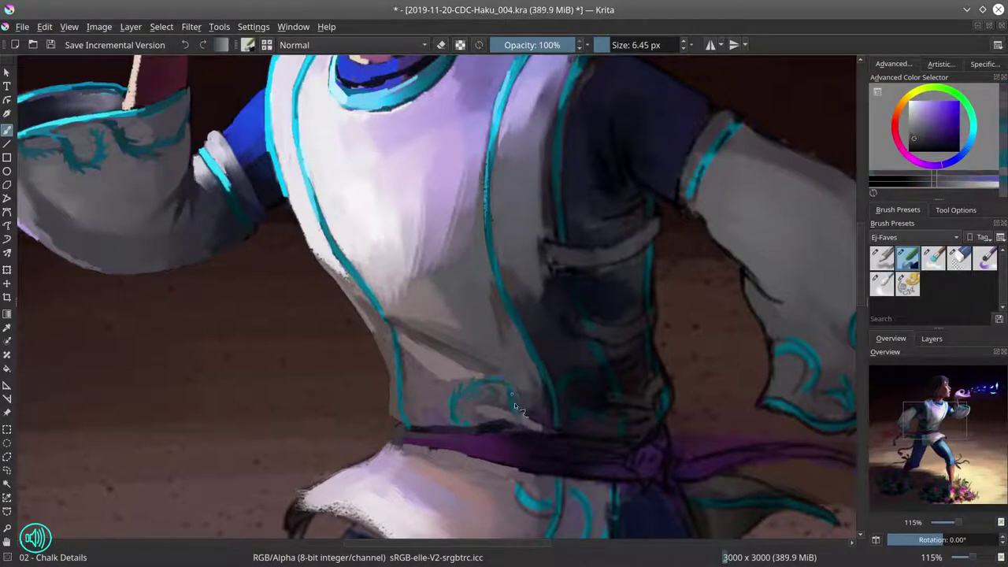
ctrl+click(487, 385)
key(bracketleft)
ctrl+click(517, 396)
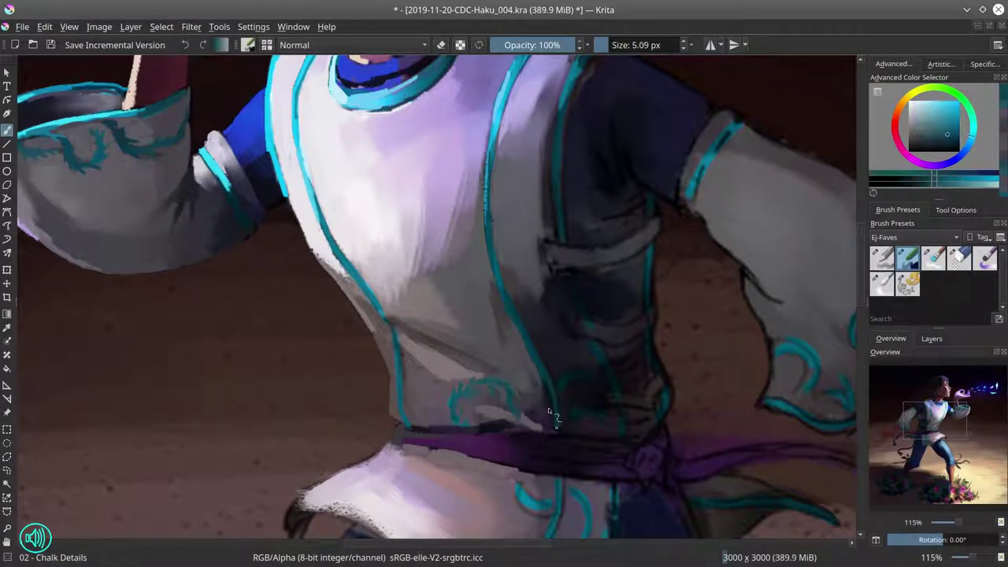
Step: Paint dark blue-purple shading on the robe with a ~31 px brush, then shift toward the shoulders
ctrl+click(544, 398)
key(bracketright)
ctrl+click(521, 364)
key(bracketright)
key(bracketright)
key(bracketright)
ctrl+click(522, 363)
ctrl+click(539, 366)
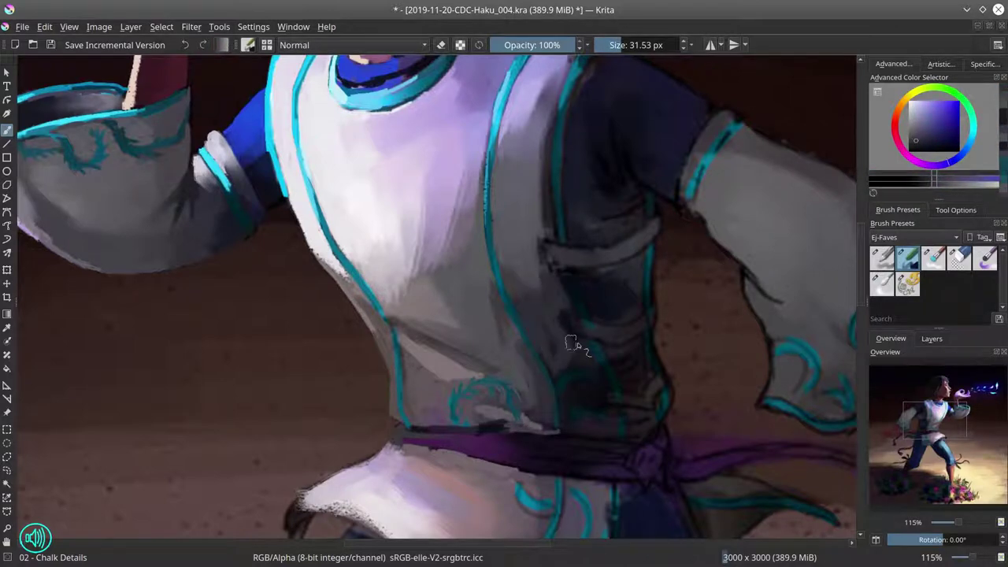
key(slash)
key(slash)
drag(558, 355, 520, 431)
ctrl+click(610, 281)
key(bracketright)
key(slash)
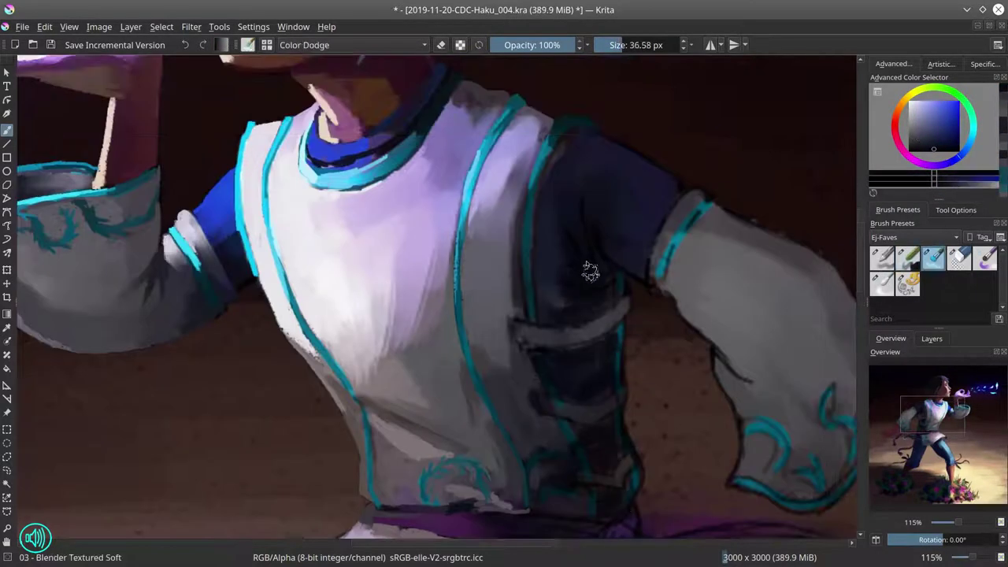
scroll(590, 271, down, 8)
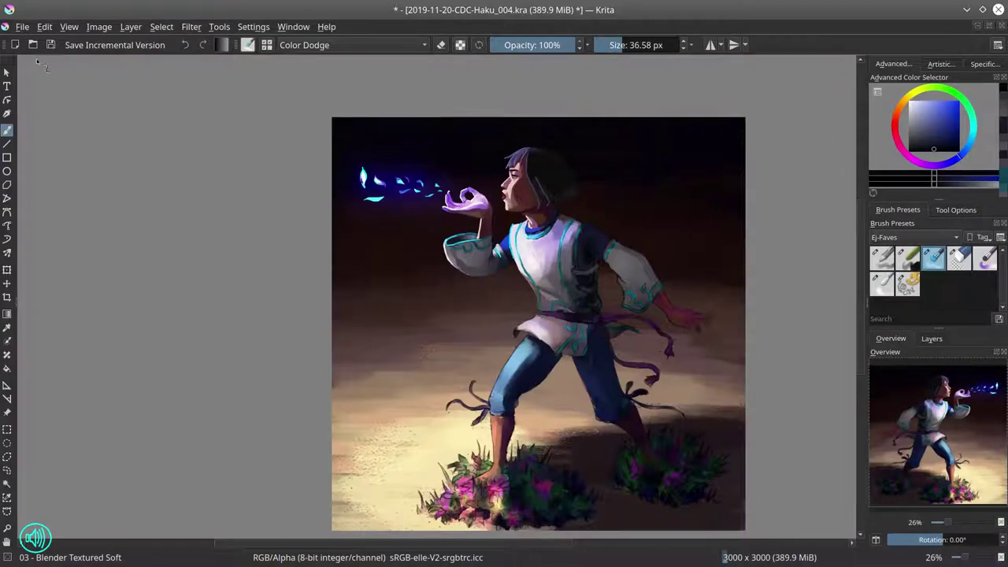
Step: Mirror the canvas view so the boy faces left, sampling pink from the flowers
click(876, 540)
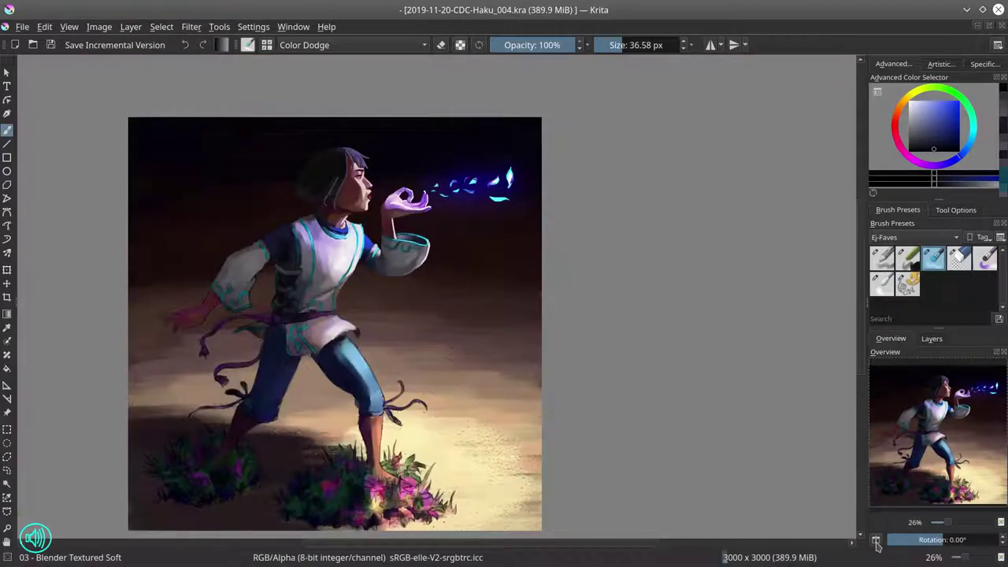
scroll(185, 497, up, 4)
key(slash)
ctrl+click(311, 362)
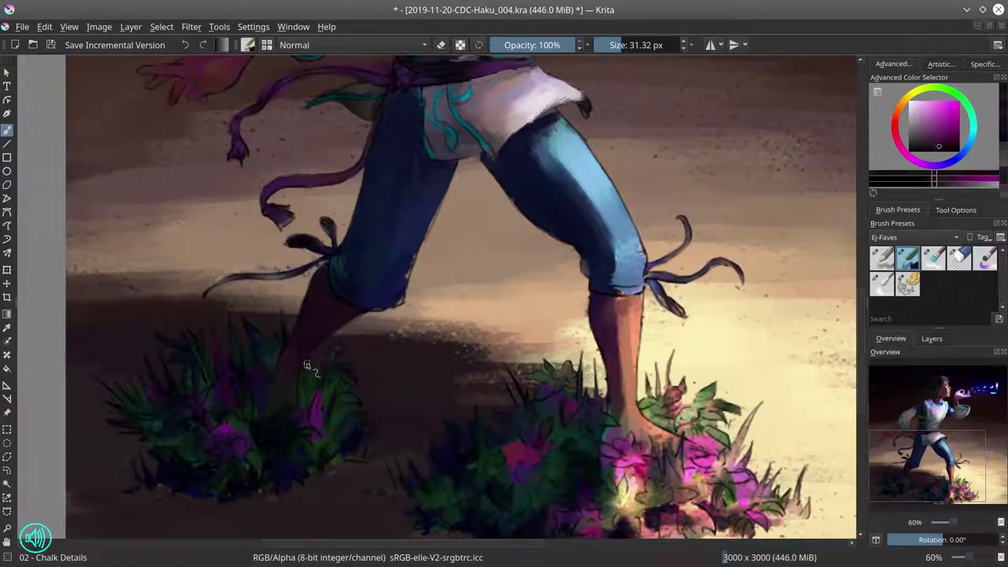
ctrl+click(303, 378)
key(bracketleft)
Step: Inspect the legs and torso in the mirrored view and save Haku_004.kra
scroll(510, 226, down, 5)
scroll(364, 288, up, 6)
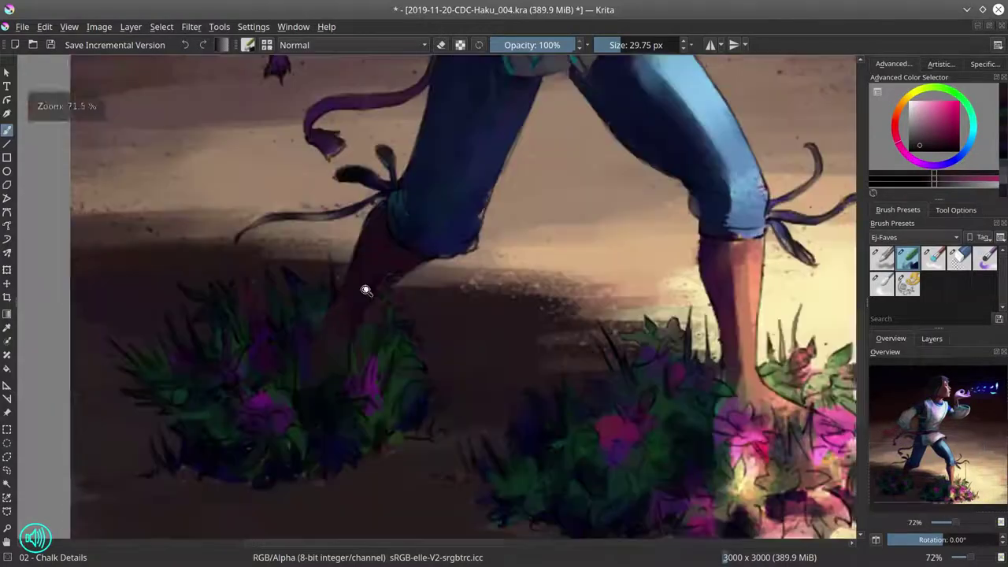
ctrl+click(373, 275)
key(bracketleft)
drag(369, 281, 417, 488)
scroll(465, 289, up, 2)
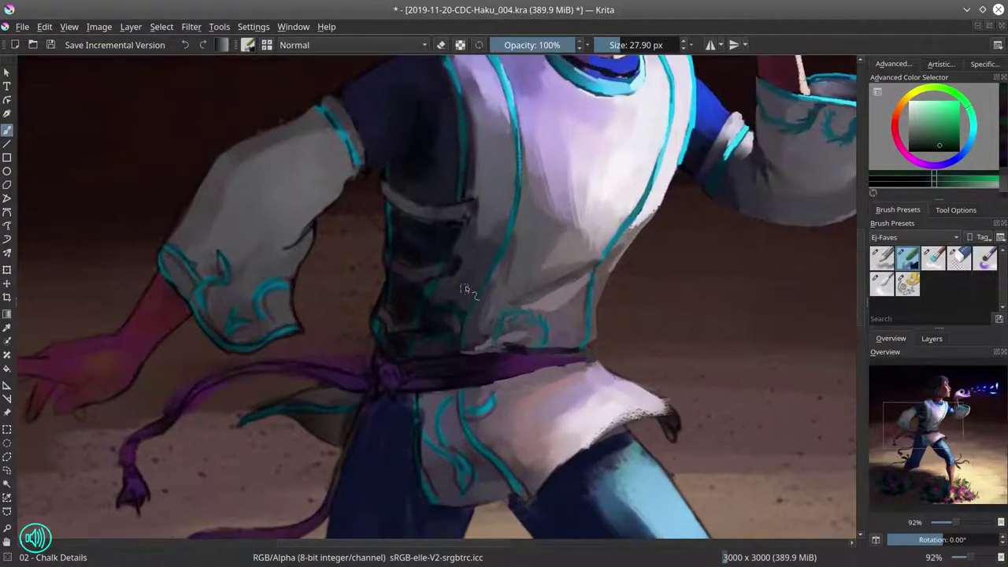
click(52, 46)
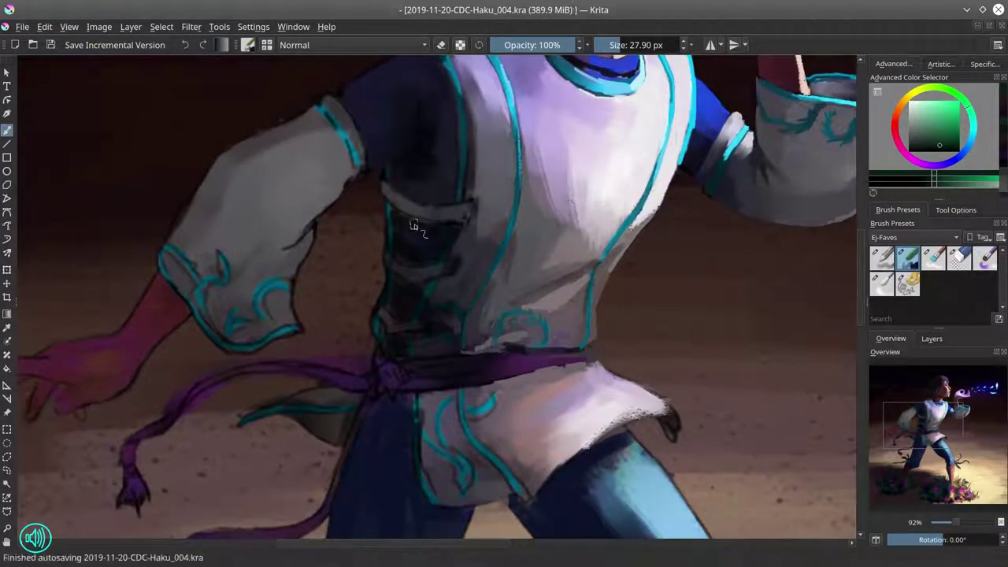
scroll(562, 248, down, 8)
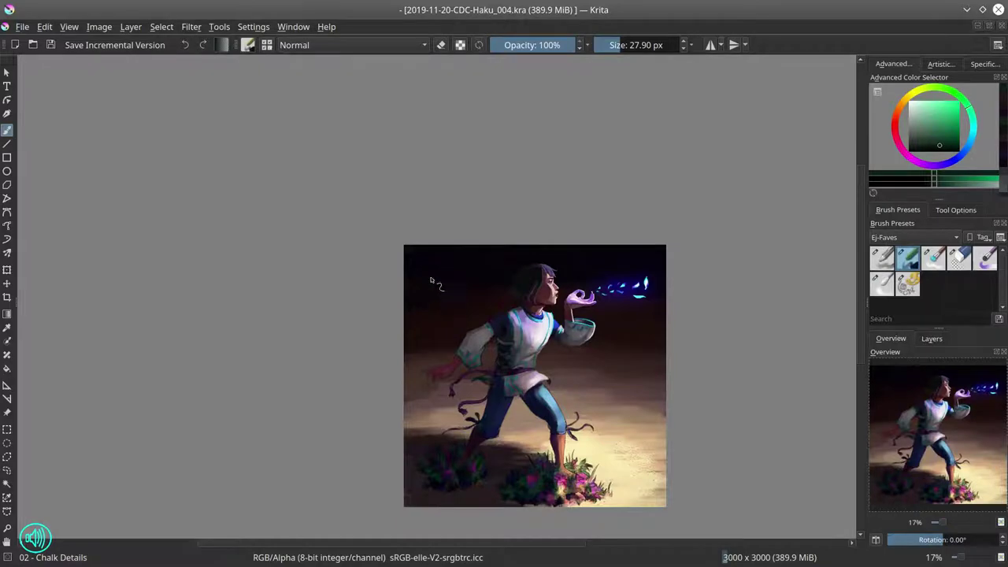
Step: Add glowing colour-dodge strokes to the shoulder trim and upper sleeve
drag(431, 280, 403, 355)
scroll(423, 298, down, 3)
key(/)
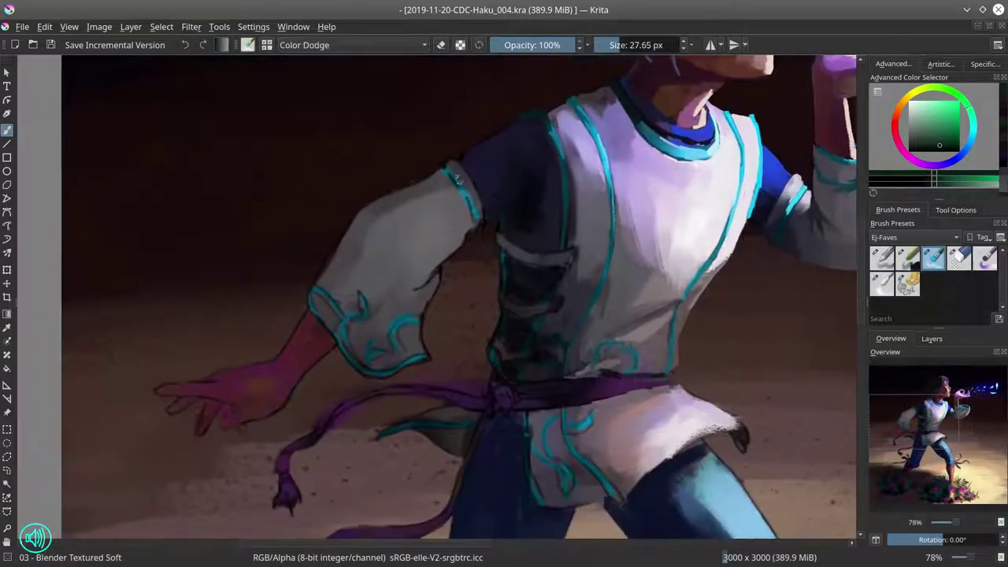
drag(465, 193, 472, 229)
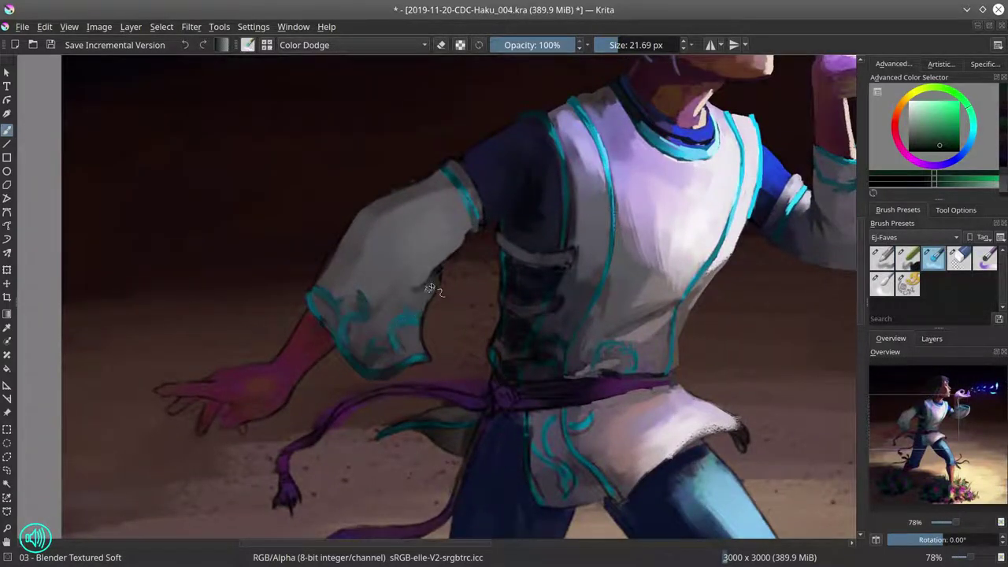
mouse_move(394, 189)
mouse_down()
mouse_move(481, 233)
mouse_move(456, 272)
mouse_up()
Step: Paint sampled dark blue behind the shoulder with the Chalk Details brush
key(/)
key(bracketleft)
key(bracketleft)
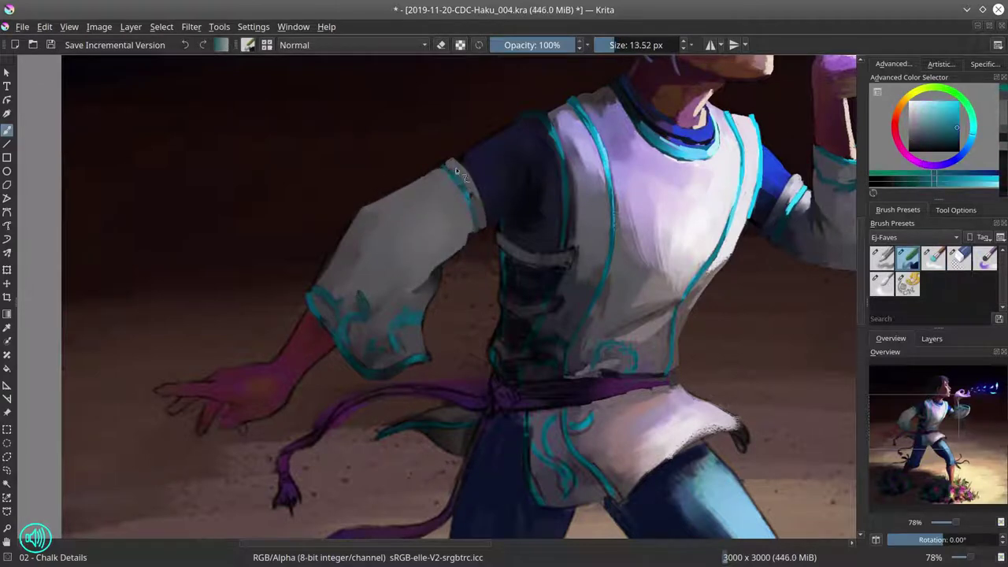
ctrl+click(514, 138)
key(bracketright)
key(bracketright)
drag(551, 126, 544, 165)
drag(575, 213, 543, 236)
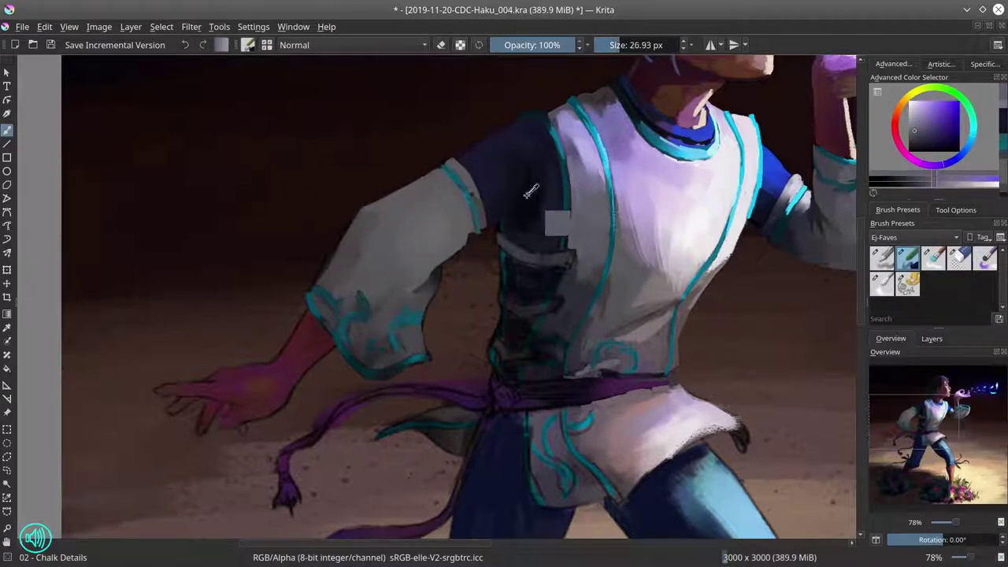
key(bracketright)
key(bracketright)
drag(512, 150, 514, 196)
Step: Tone down and soften the sleeve shading with sampled pinkish greys
ctrl+click(510, 191)
key(/)
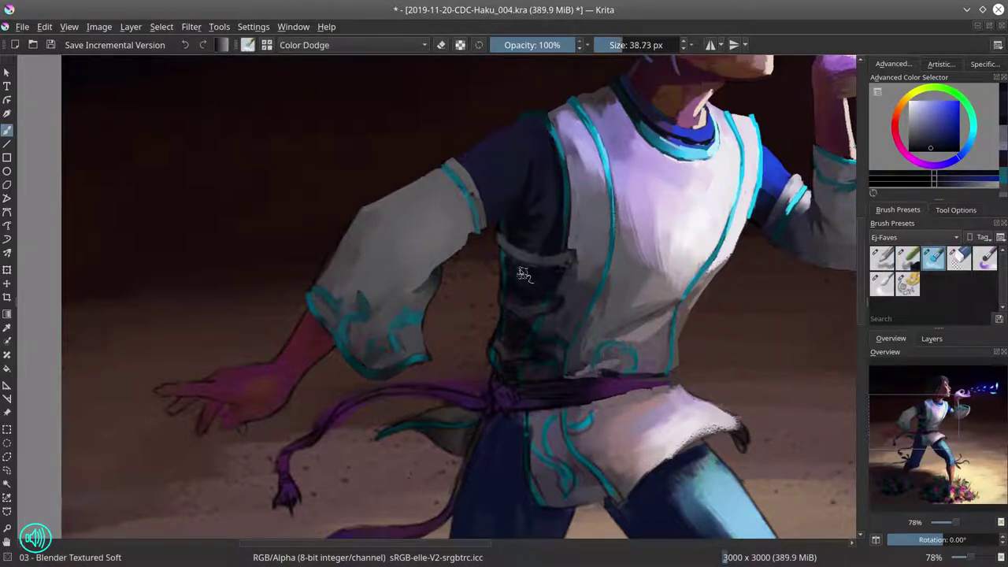
key(slash)
ctrl+click(347, 236)
key(bracketleft)
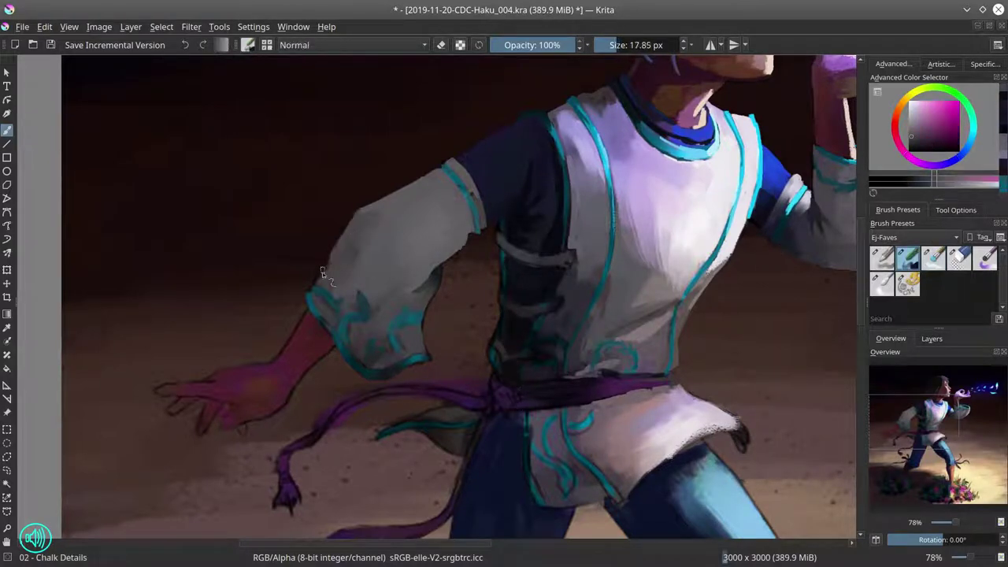
key(bracketleft)
drag(311, 244, 335, 287)
ctrl+click(354, 346)
drag(342, 354, 371, 370)
Step: Repaint the sleeve cuff's edge in sampled purple and reddish-brown tones
ctrl+click(429, 338)
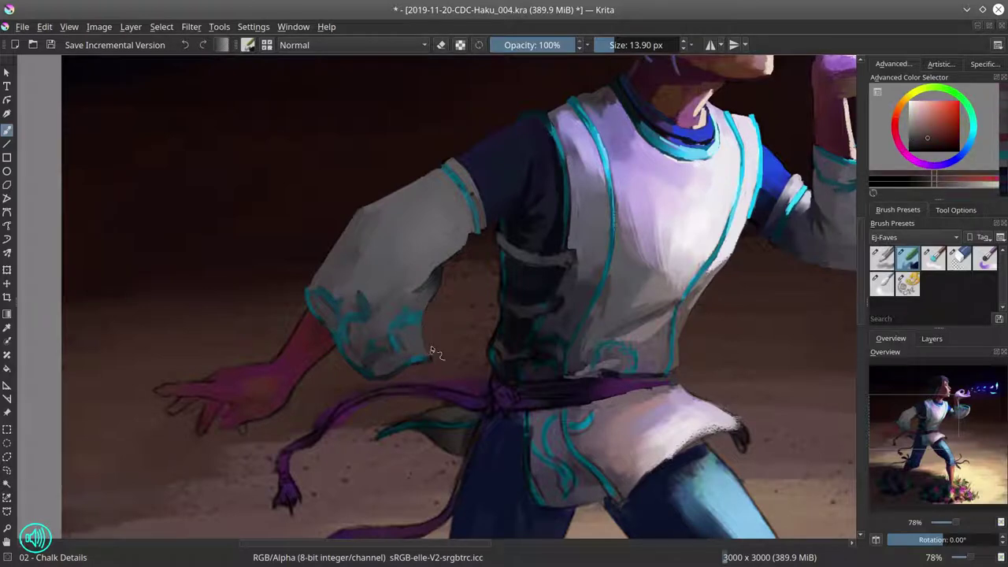
ctrl+click(431, 345)
ctrl+click(430, 367)
ctrl+click(430, 367)
key(bracketleft)
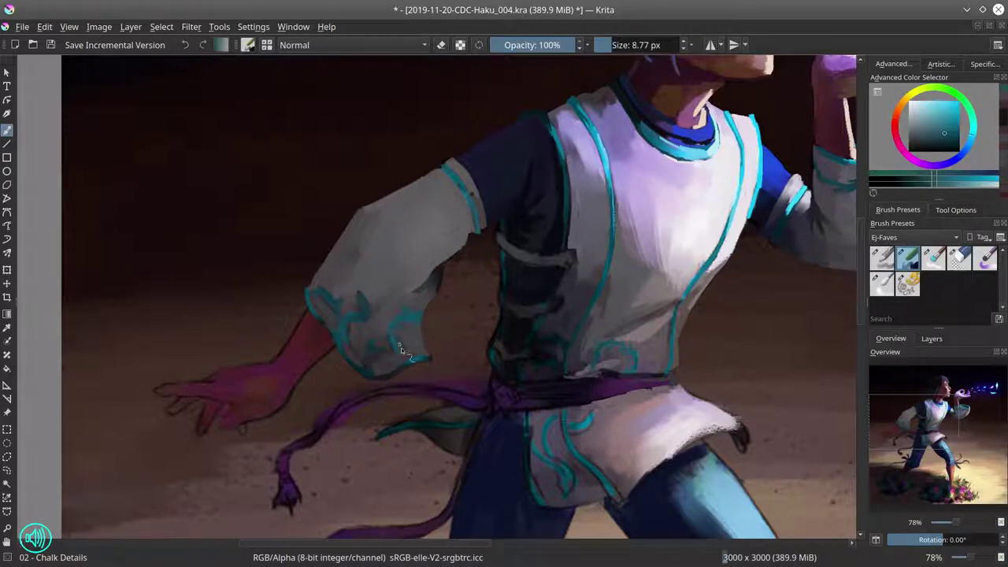
drag(416, 347, 393, 361)
ctrl+click(412, 307)
Step: Add teal trim marks and dark blue accents on the cuff, then save
ctrl+click(417, 335)
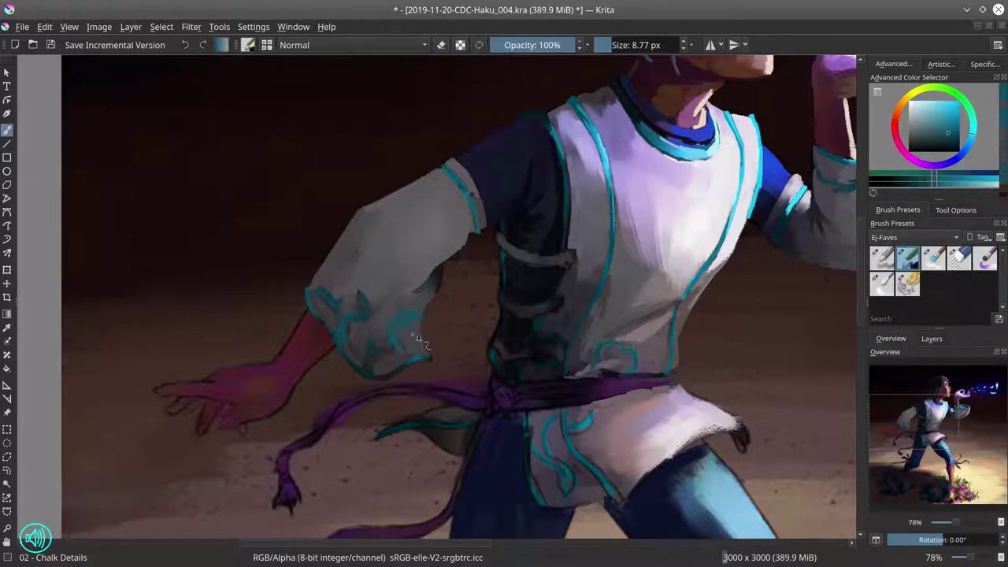
key(bracketright)
ctrl+click(366, 359)
ctrl+click(374, 280)
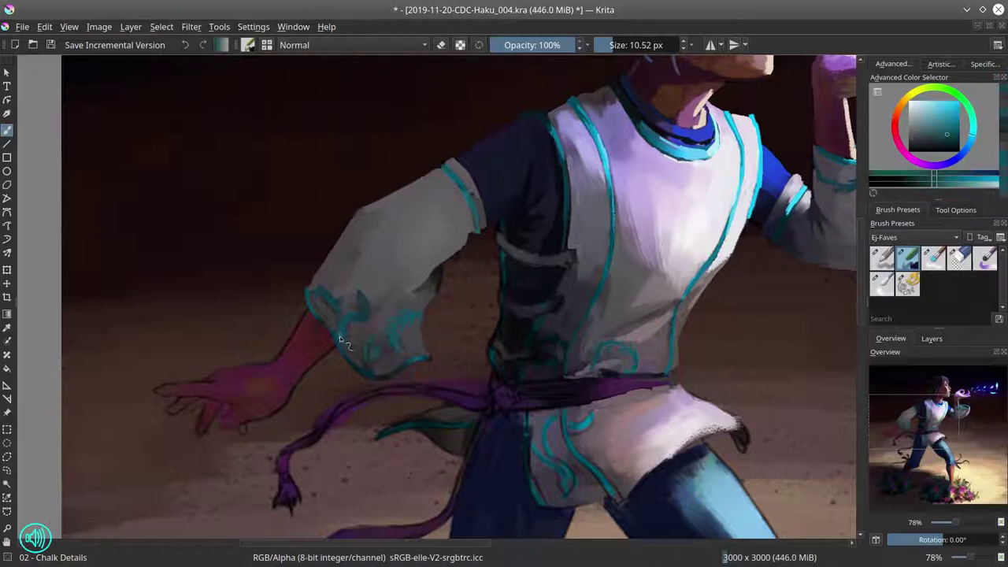
ctrl+click(359, 318)
ctrl+click(366, 307)
ctrl+click(350, 311)
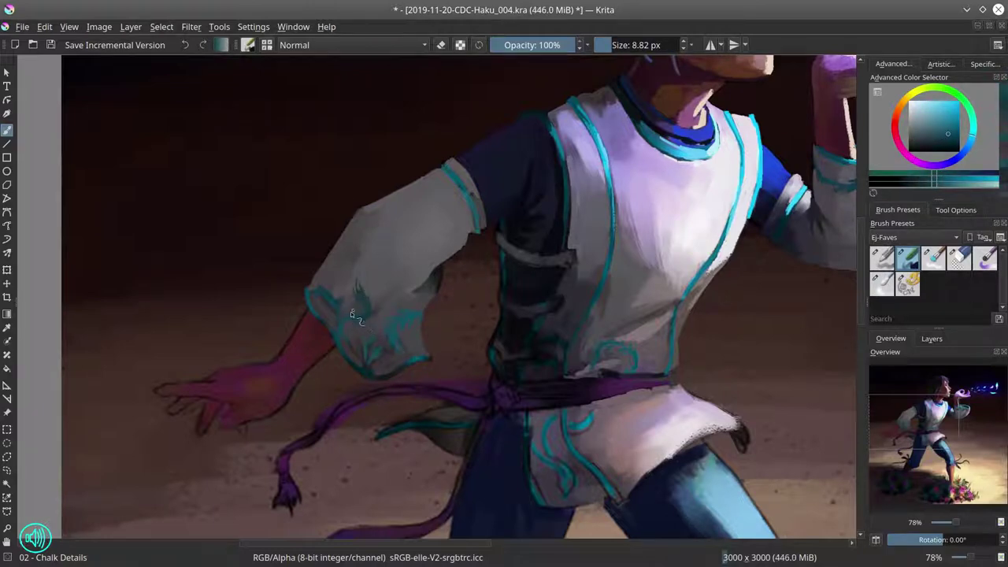
key(bracketleft)
ctrl+click(329, 295)
ctrl+click(329, 295)
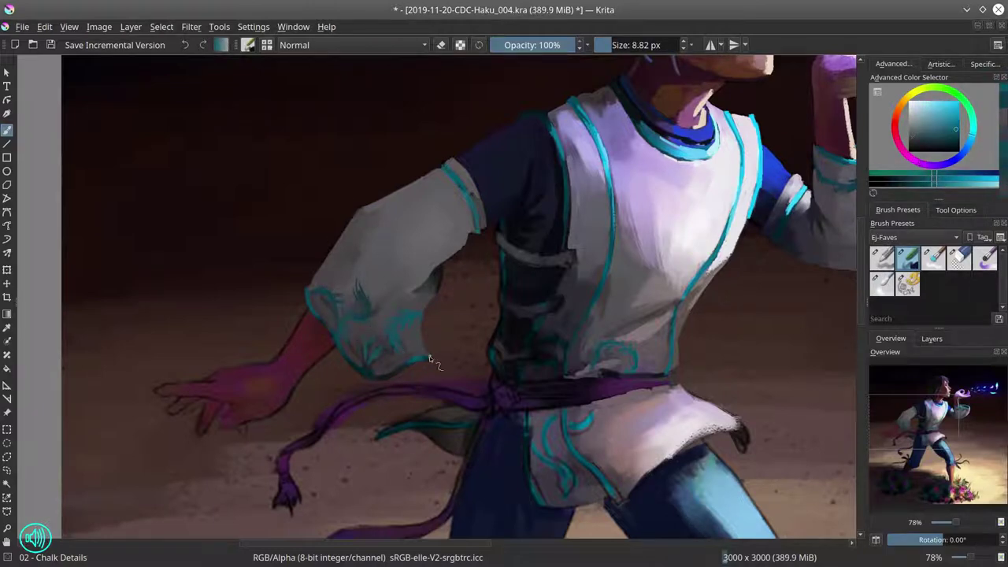
scroll(472, 355, down, 5)
click(51, 45)
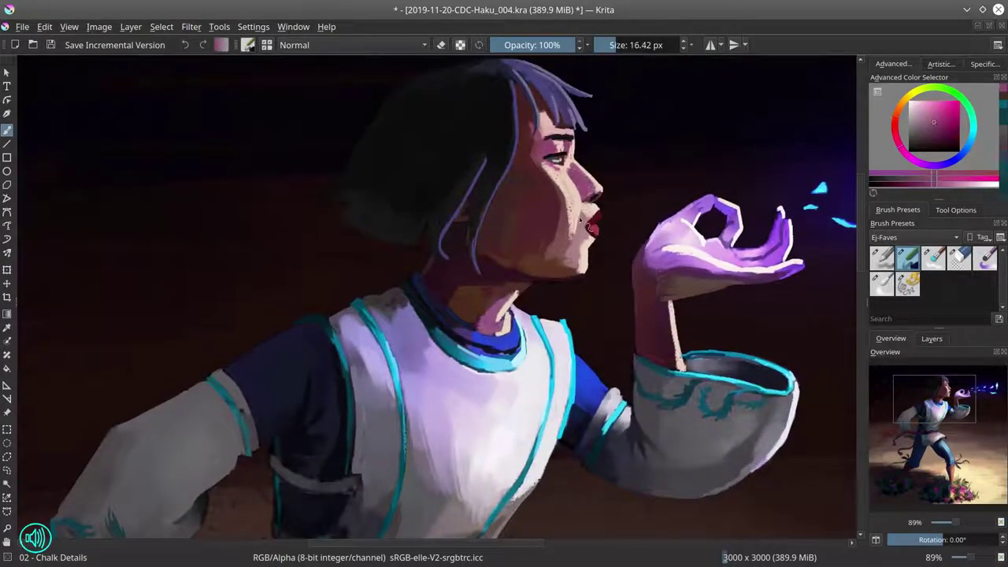
Step: Transform the selected eye region and switch to the circular eraser
scroll(445, 364, down, 5)
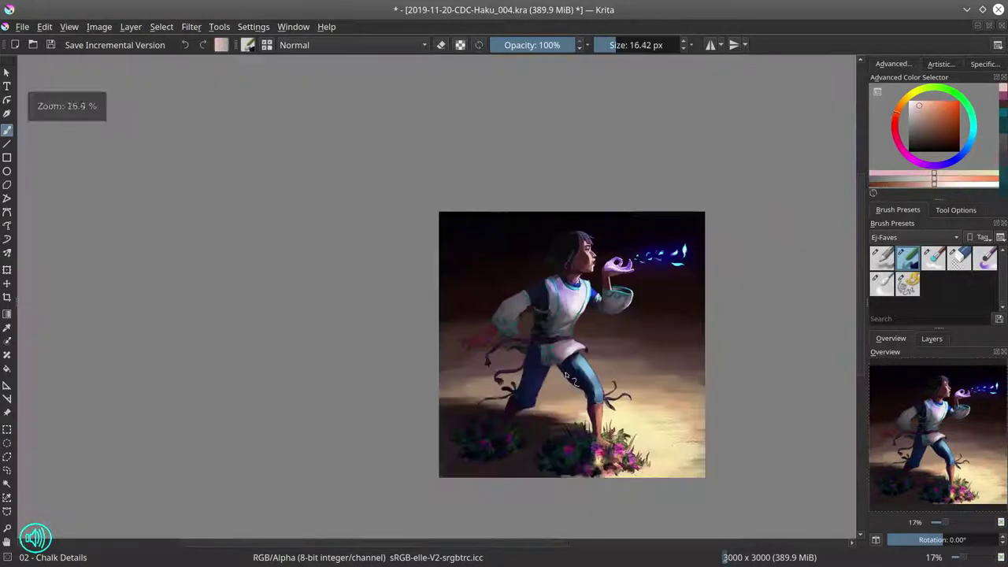
scroll(597, 232, up, 7)
click(44, 26)
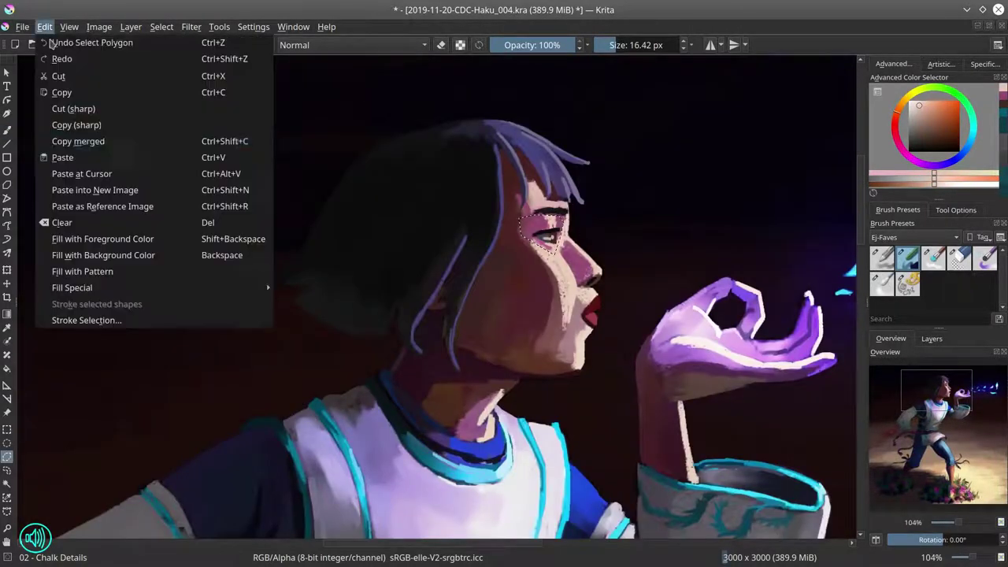
key(Escape)
key(ctrl+t)
scroll(507, 260, down, 6)
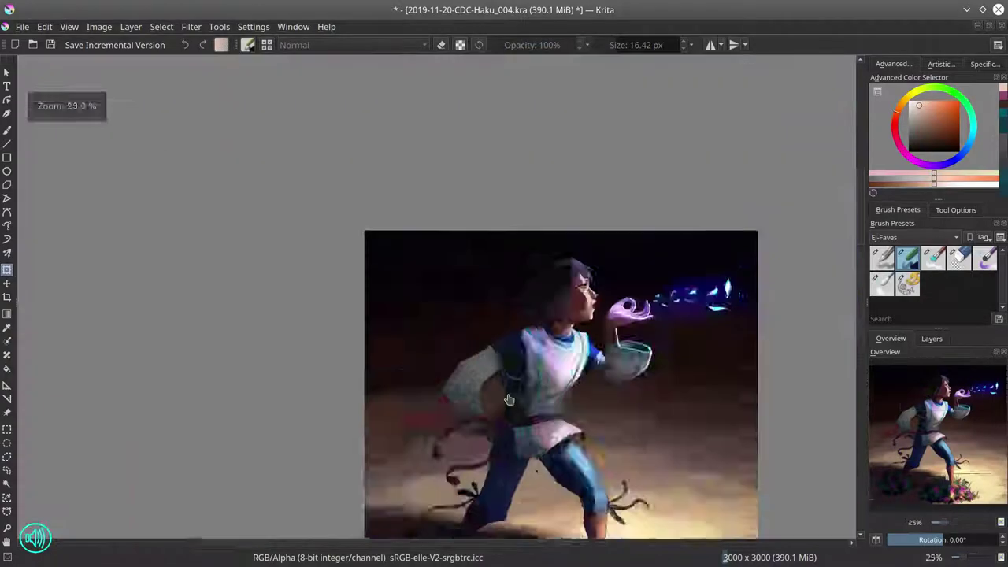
click(959, 258)
scroll(577, 228, up, 6)
scroll(577, 228, down, 6)
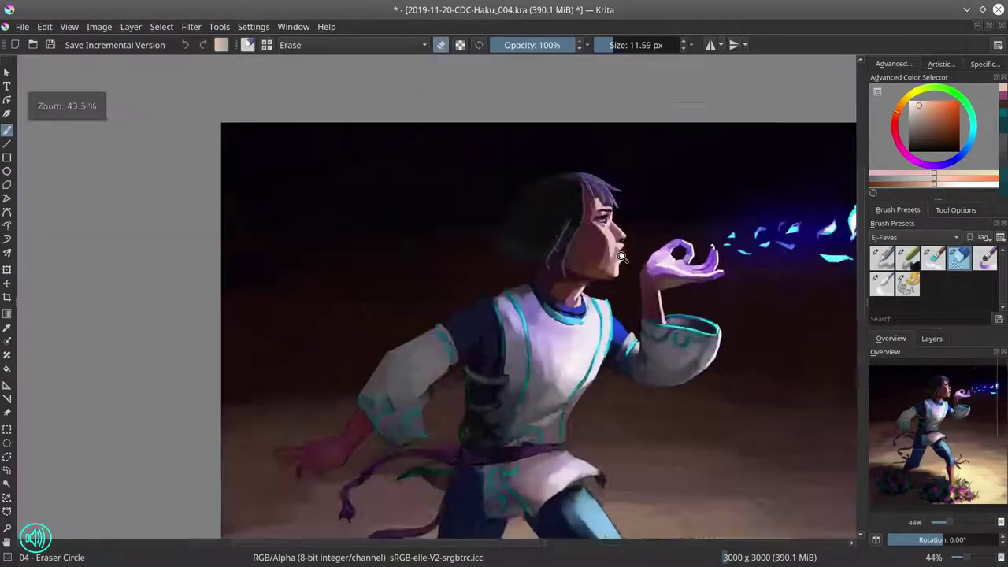
scroll(644, 180, up, 4)
scroll(644, 180, up, 3)
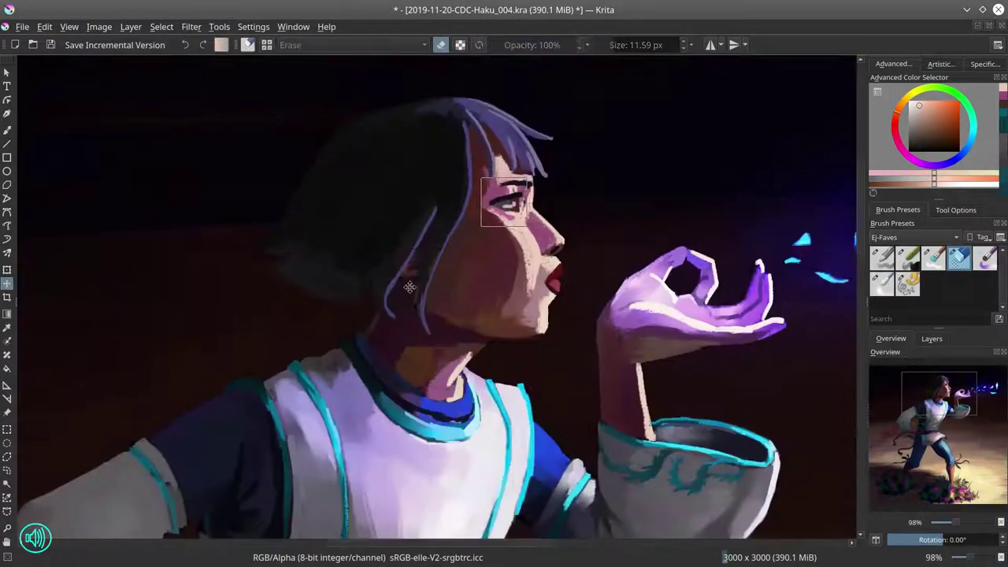
Step: Sample pink and peach skin tones for the face and save the painting
key(/)
ctrl+click(524, 183)
ctrl+click(551, 255)
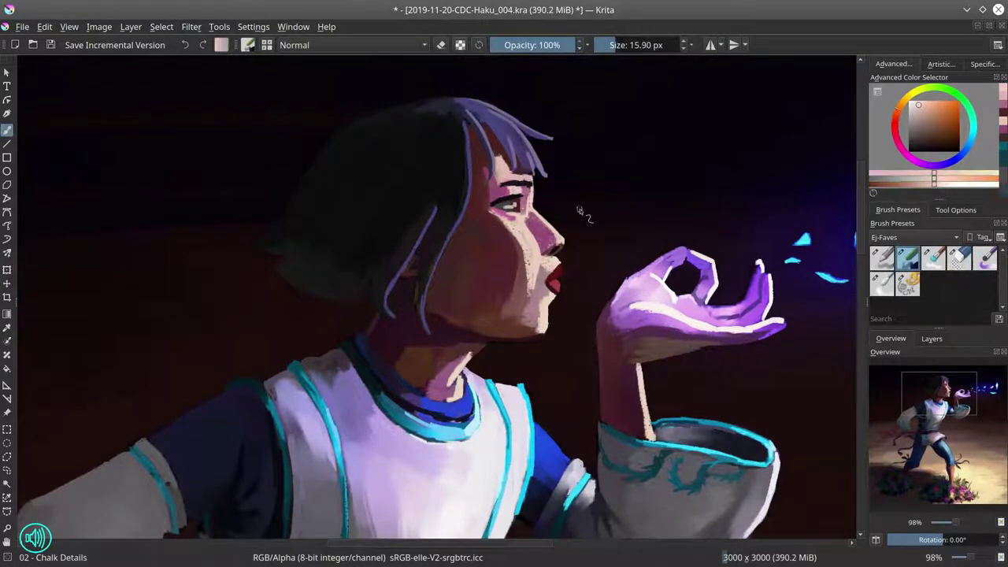
scroll(665, 360, down, 6)
key(ctrl+s)
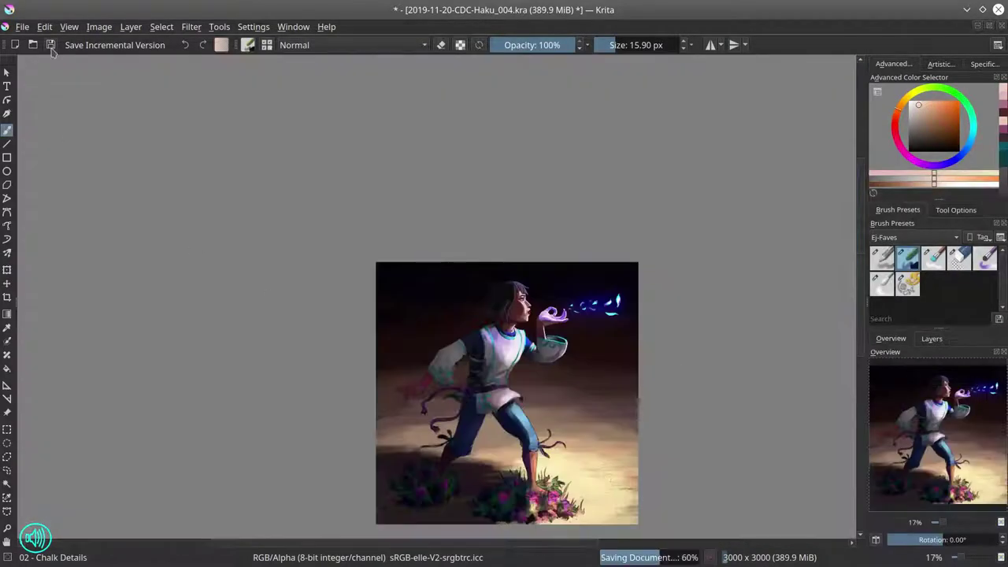
Step: Paint dark red colour around the eye with a smaller Chalk Details brush
scroll(521, 306, up, 6)
key(bracketleft)
key(bracketleft)
key(bracketleft)
click(908, 139)
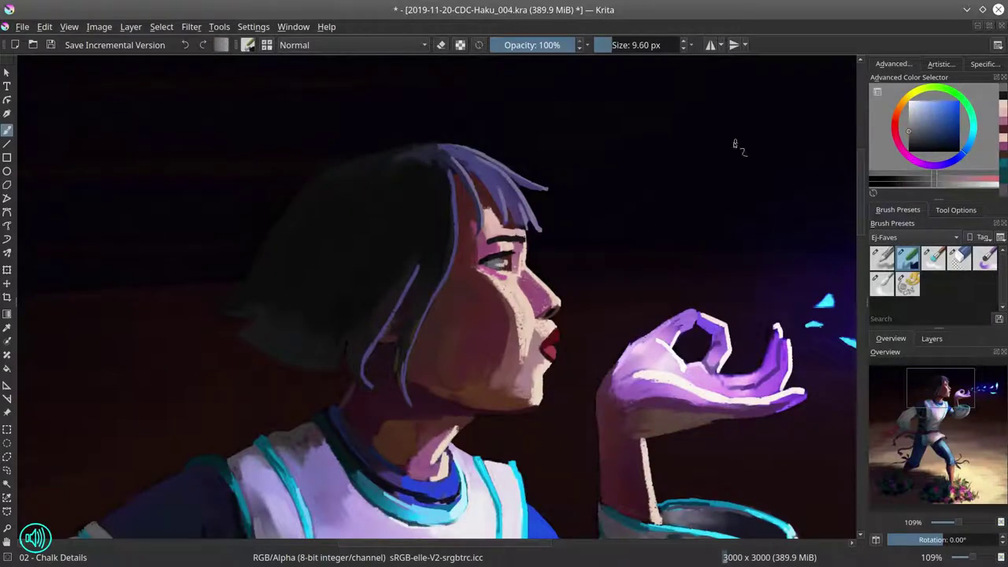
ctrl+click(736, 146)
mouse_move(736, 147)
mouse_down()
mouse_move(786, 131)
mouse_move(756, 142)
mouse_up()
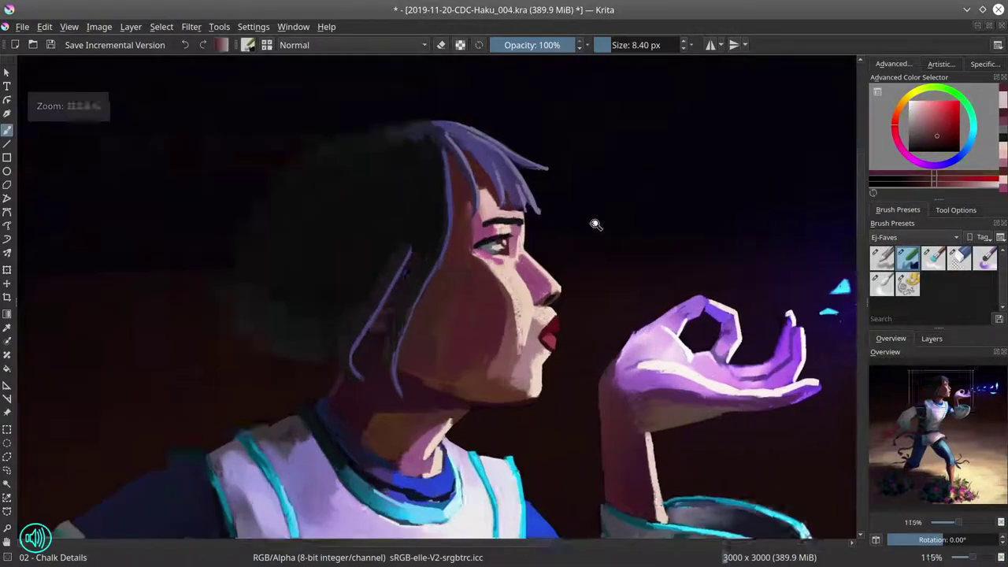
key(bracketright)
Step: Paint a lighter red over the outstretched hand and its fingertips
scroll(443, 312, down, 4)
scroll(443, 312, up, 2)
click(933, 131)
key(bracketright)
key(bracketright)
key(bracketright)
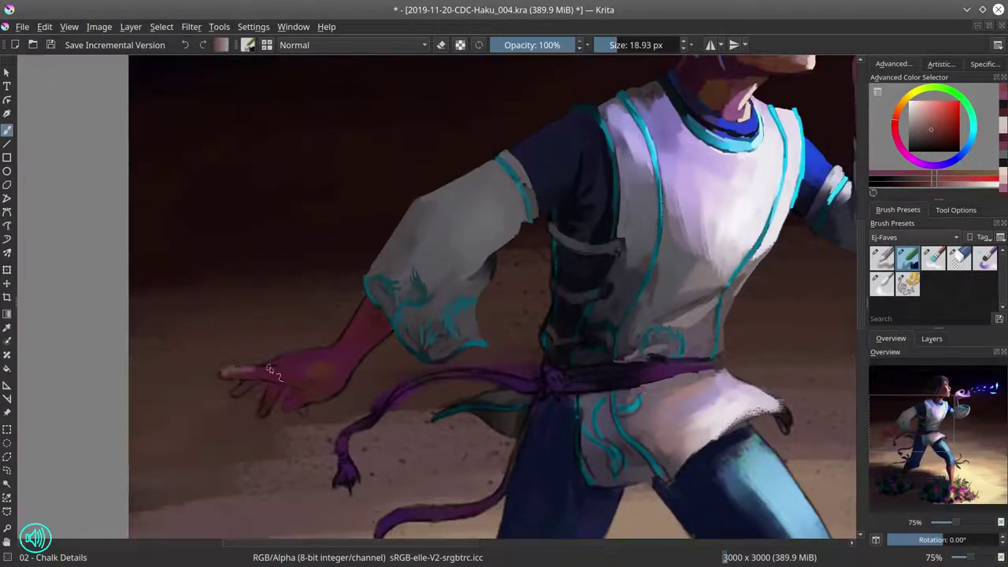
drag(243, 388, 292, 349)
scroll(331, 328, up, 1)
drag(282, 416, 296, 429)
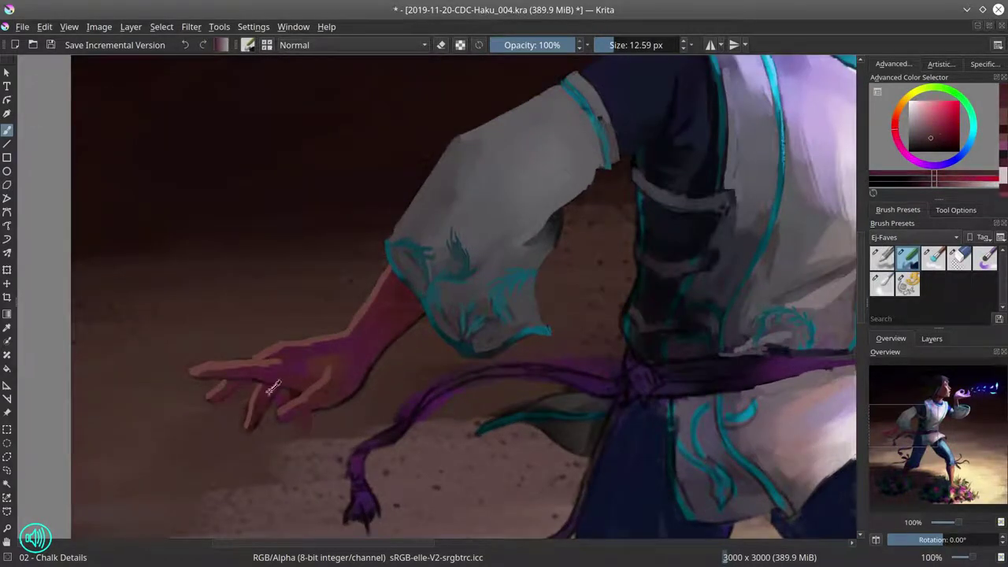
Step: Dab sampled magenta-red and pink skin tones onto the fingers and forearm
ctrl+click(247, 397)
ctrl+click(246, 396)
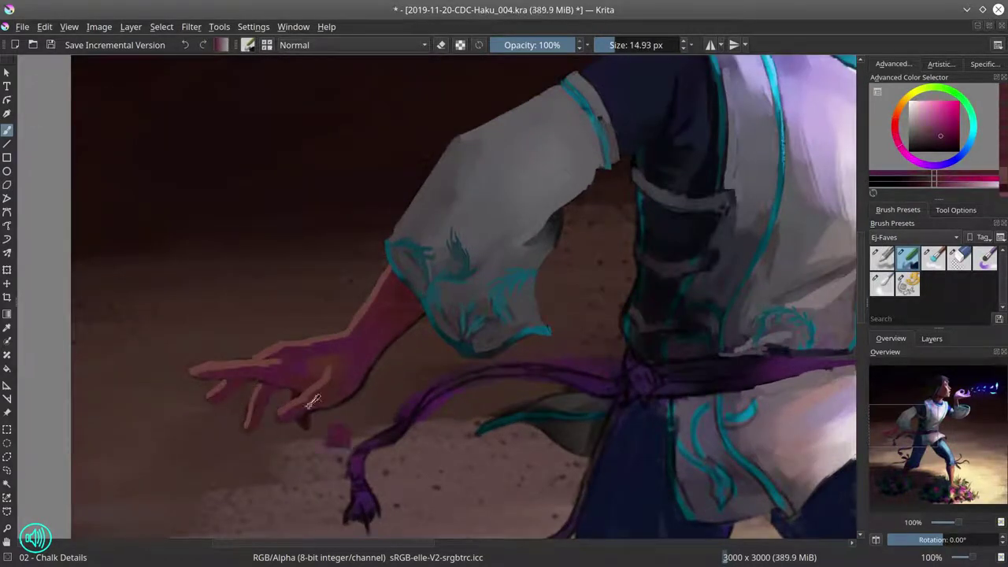
ctrl+click(312, 410)
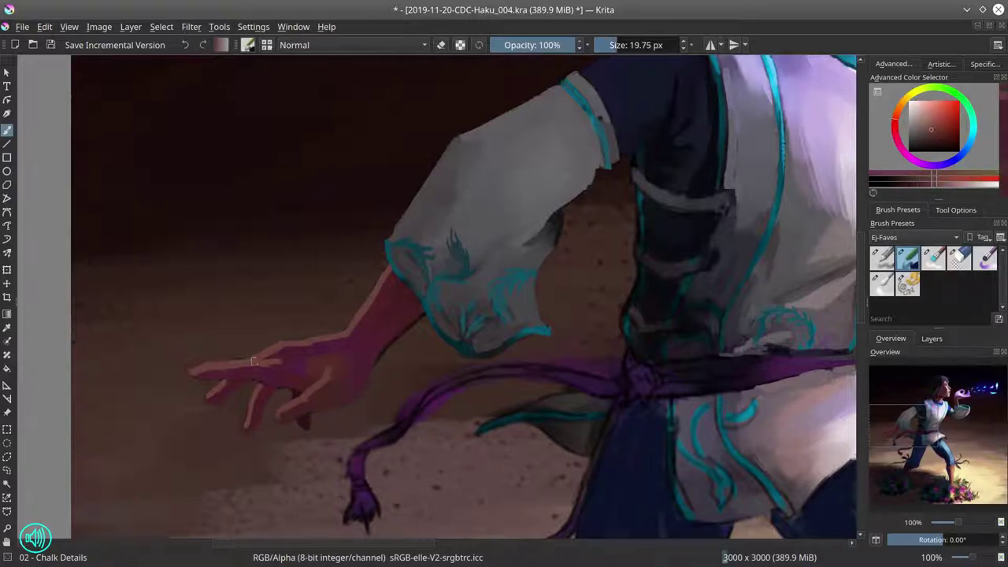
ctrl+click(395, 322)
ctrl+click(392, 433)
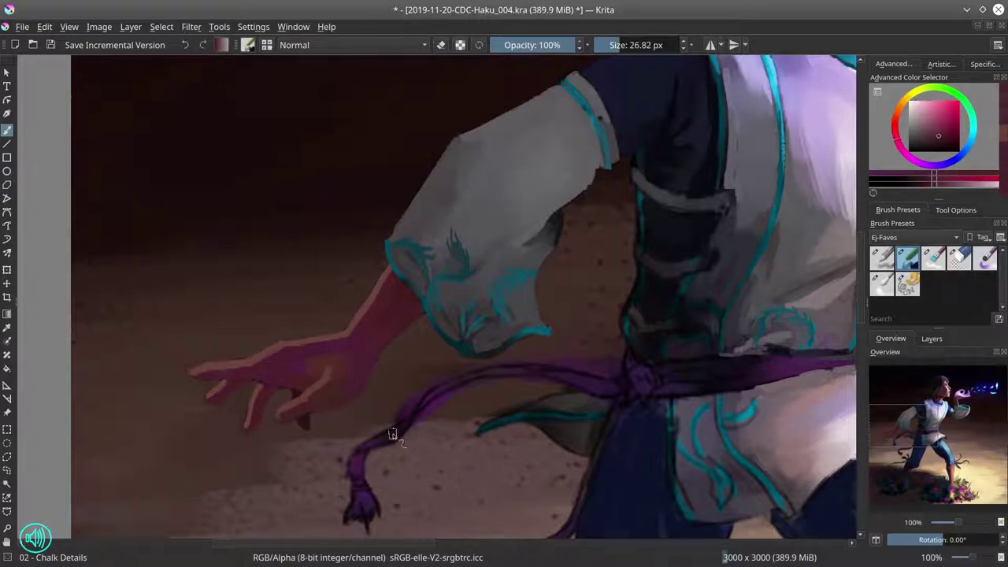
ctrl+click(323, 343)
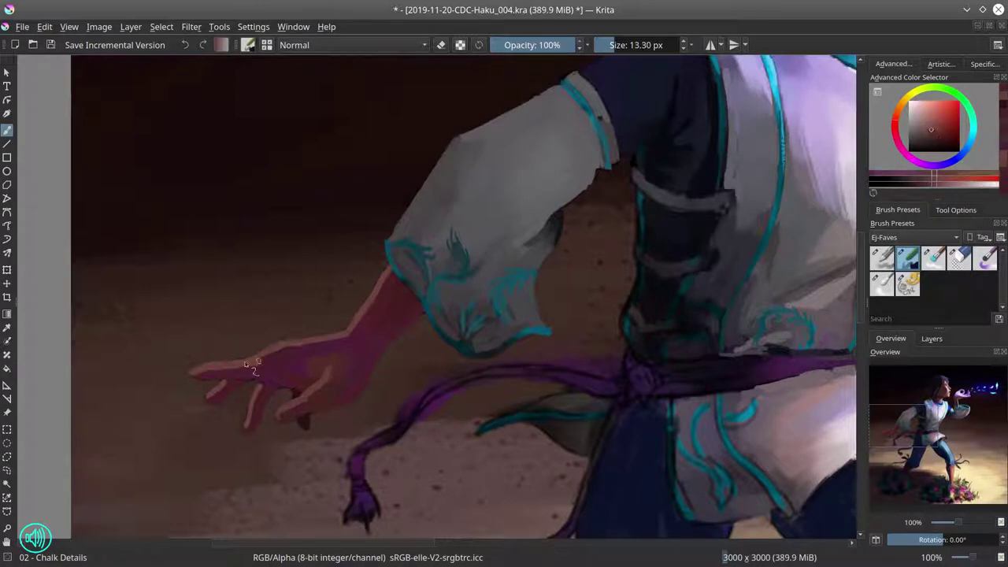
ctrl+click(270, 363)
ctrl+click(270, 363)
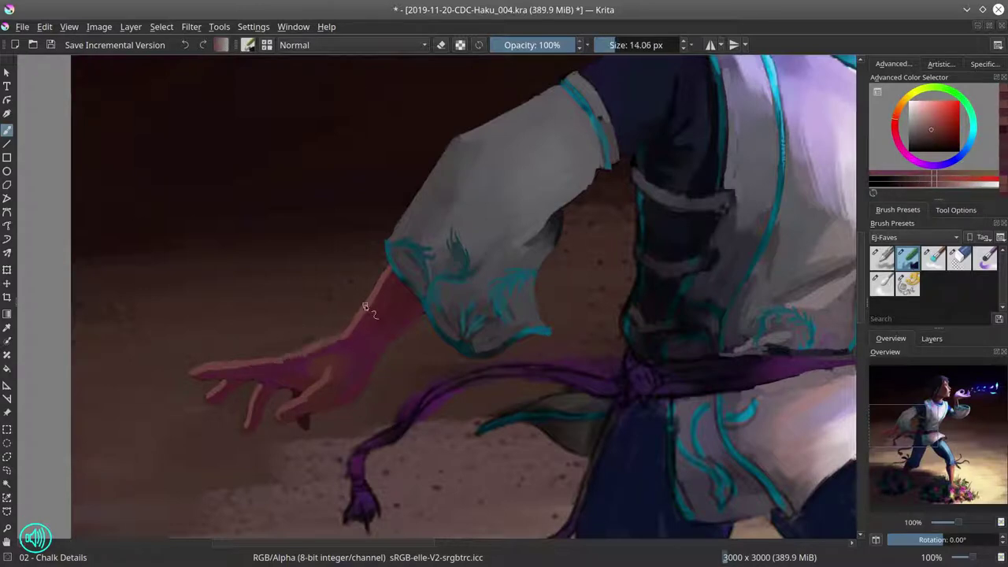
Step: Save the painting and add a fine stroke near the eye
mouse_move(387, 478)
ctrl+mouse_down()
mouse_move(437, 383)
mouse_move(563, 354)
mouse_move(473, 389)
ctrl+mouse_up()
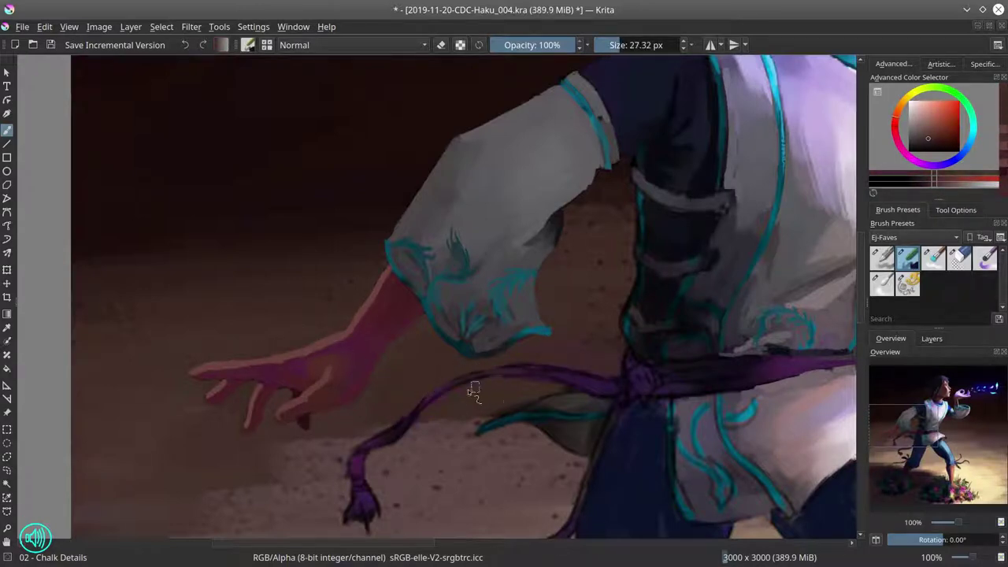
key(ctrl+s)
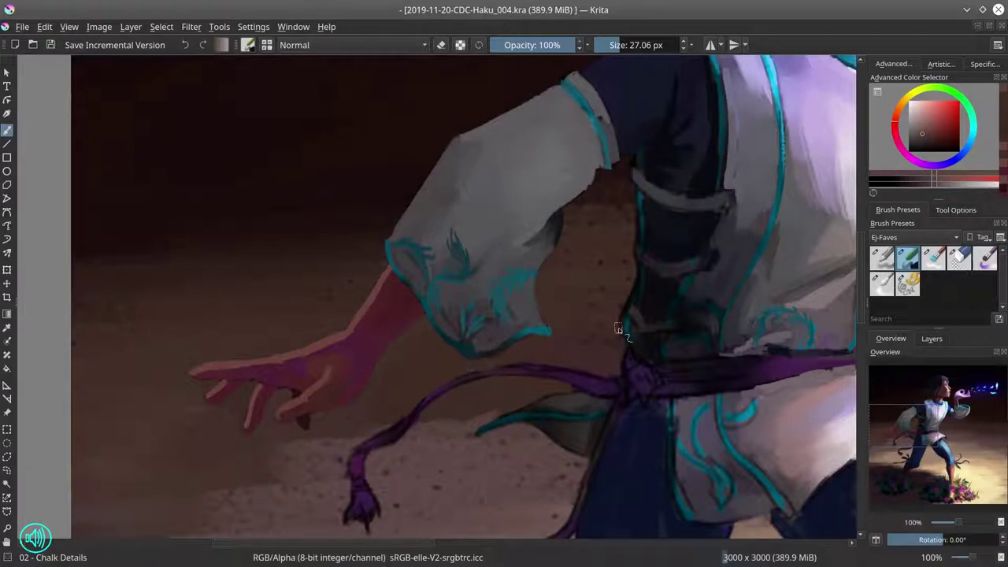
scroll(717, 281, down, 5)
scroll(516, 272, up, 10)
mouse_move(516, 272)
ctrl+mouse_down()
mouse_move(528, 267)
mouse_move(546, 323)
ctrl+mouse_up()
Step: Paint light grey strokes along the vest edge
scroll(546, 342, down, 5)
scroll(603, 297, up, 6)
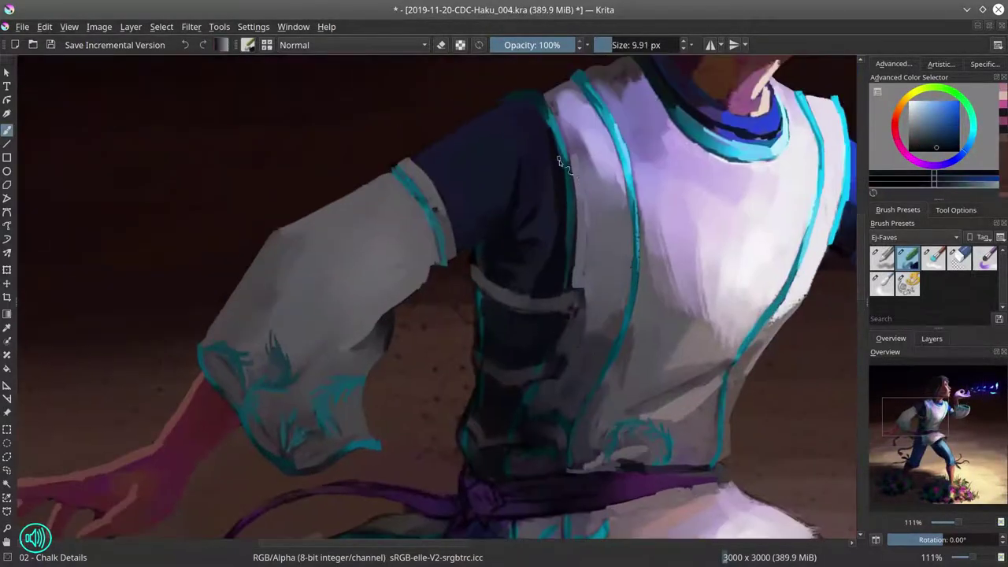
ctrl+drag(559, 161, 570, 283)
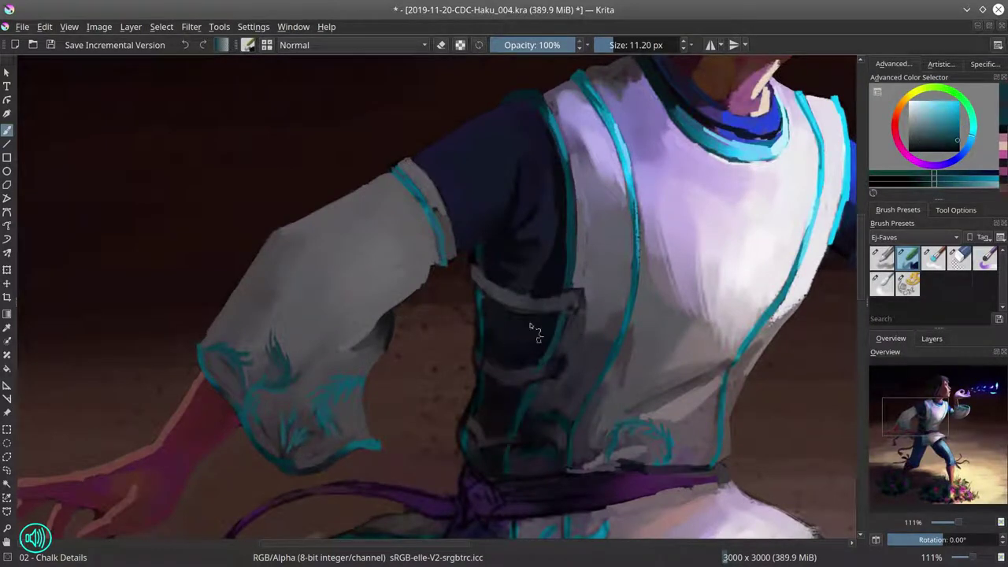
click(958, 137)
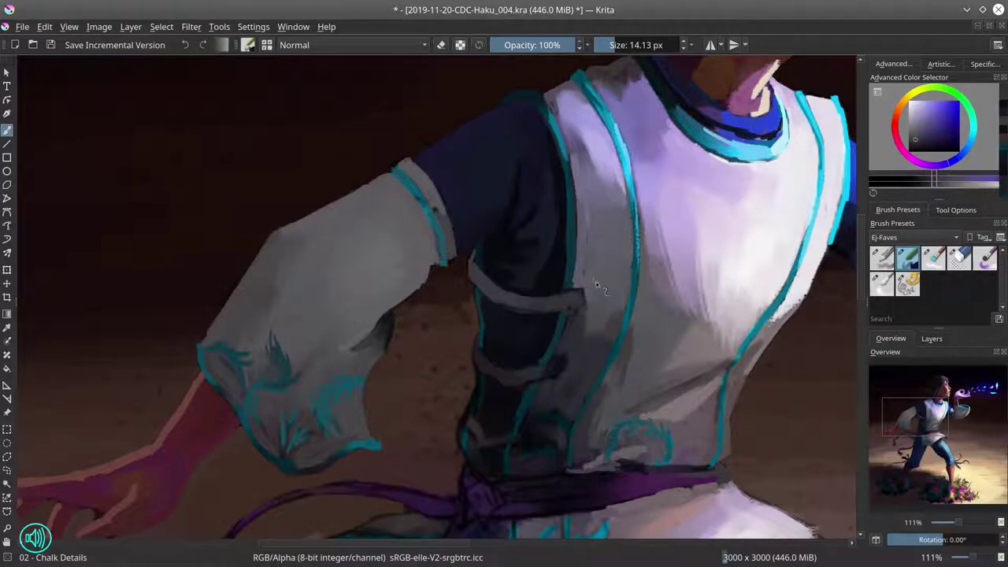
shift+drag(574, 318, 580, 313)
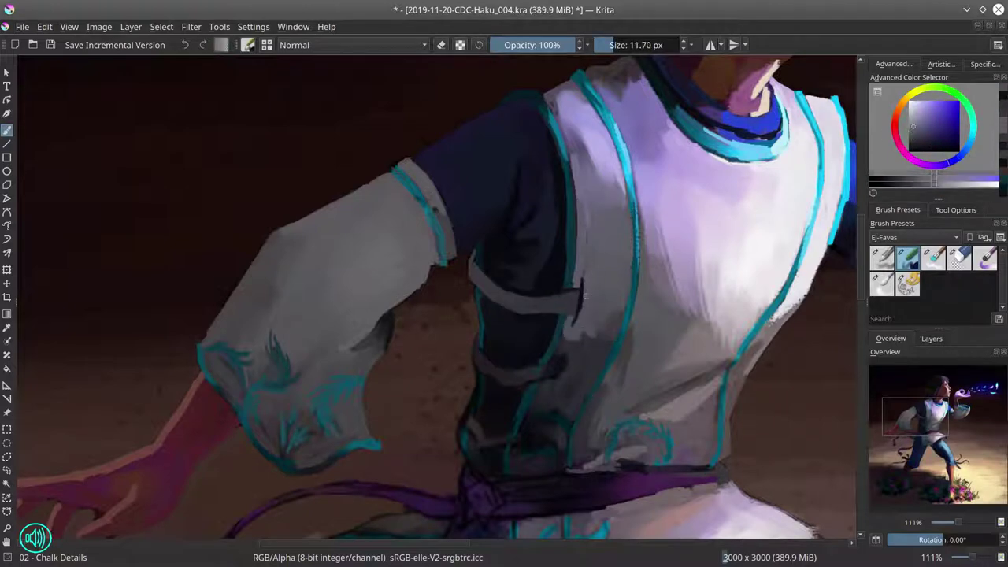
drag(579, 268, 577, 327)
mouse_move(562, 358)
mouse_down()
mouse_move(556, 390)
mouse_move(554, 356)
mouse_up()
Step: Paint light grey folds on the dark inner vest panel
ctrl+click(554, 356)
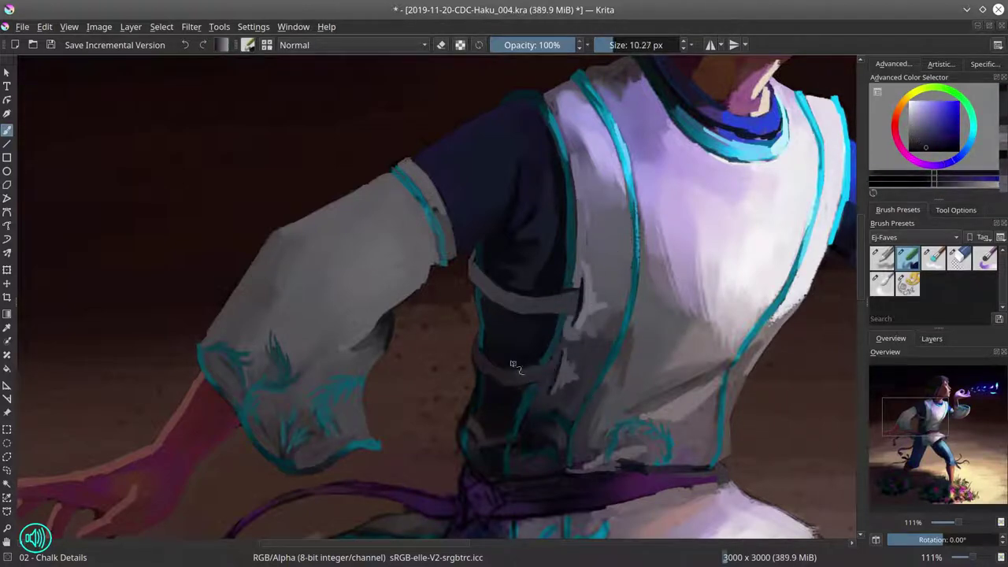
ctrl+click(580, 420)
shift+drag(509, 450, 567, 386)
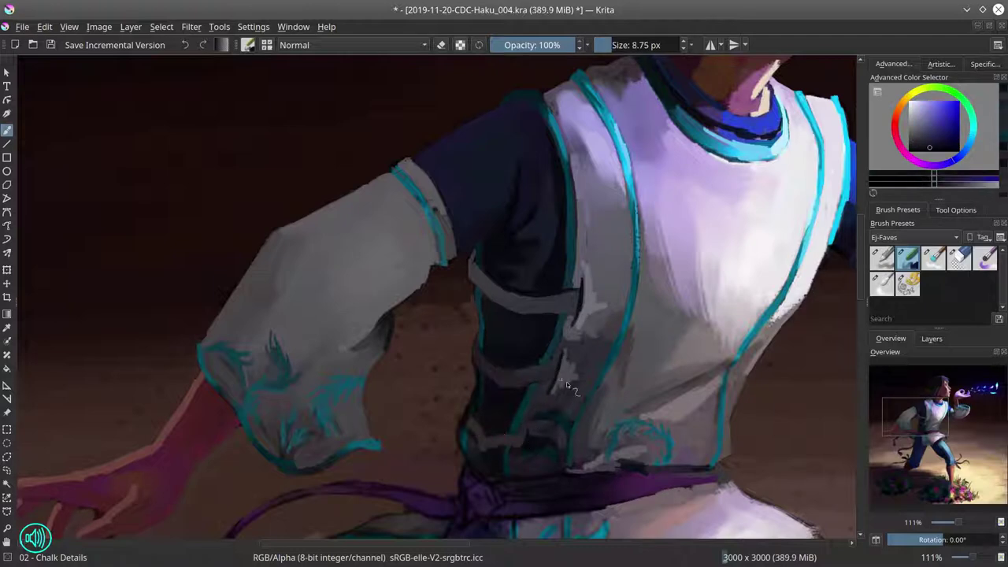
drag(540, 432, 496, 438)
ctrl+click(470, 437)
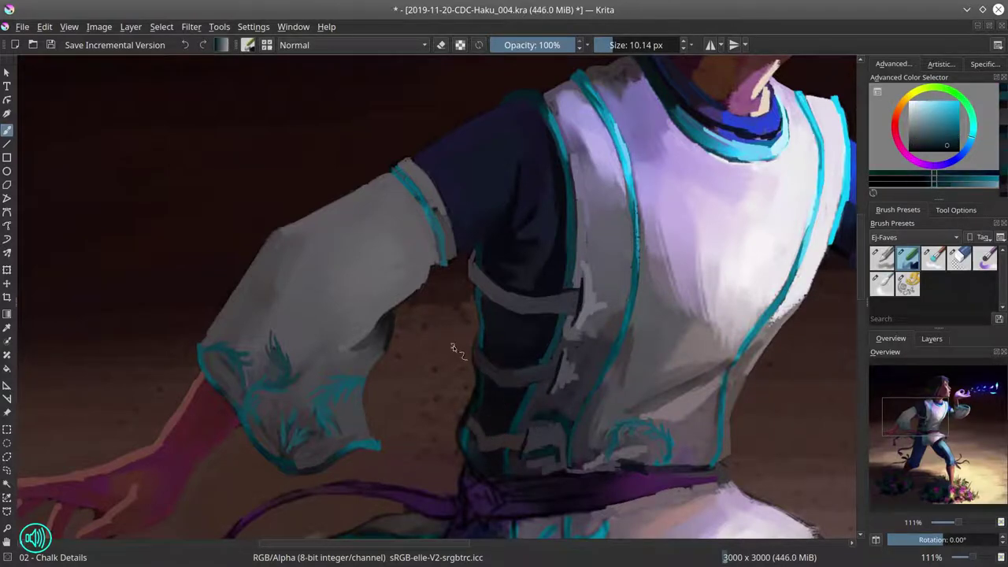
drag(473, 437, 553, 488)
Step: Brighten the vest with soft colour-dodge glow, including near its lower edge
key(period)
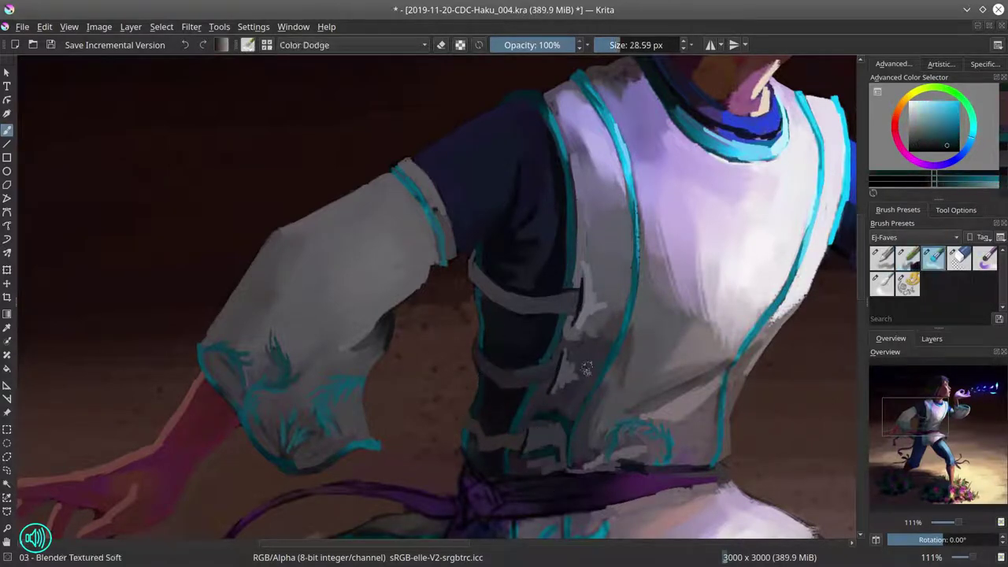
drag(560, 406, 596, 304)
key(bracketleft)
key(bracketleft)
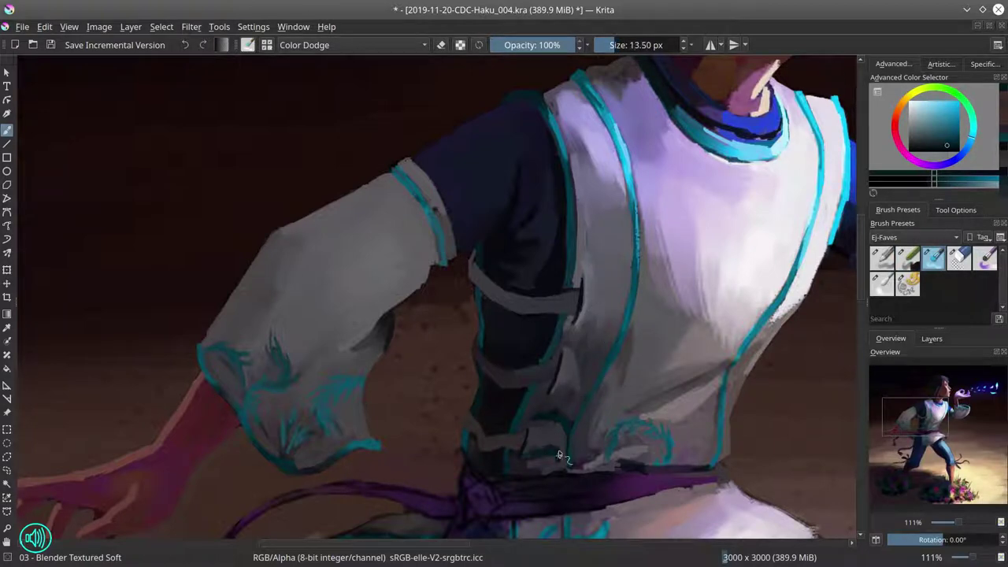
drag(571, 448, 556, 426)
Step: Sample a greyish purple, save, and fit the whole painting in view
key(comma)
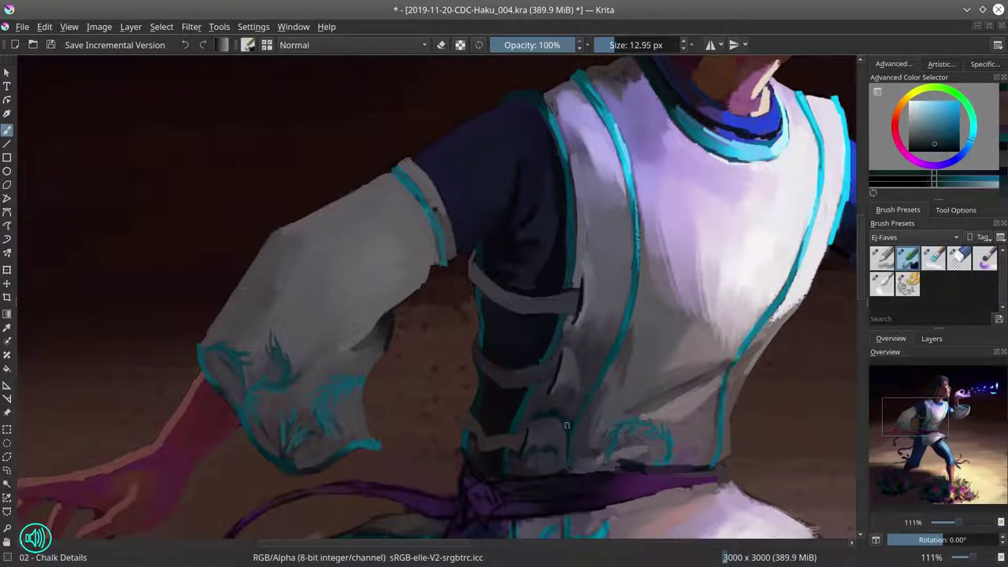
key(bracketleft)
ctrl+click(587, 461)
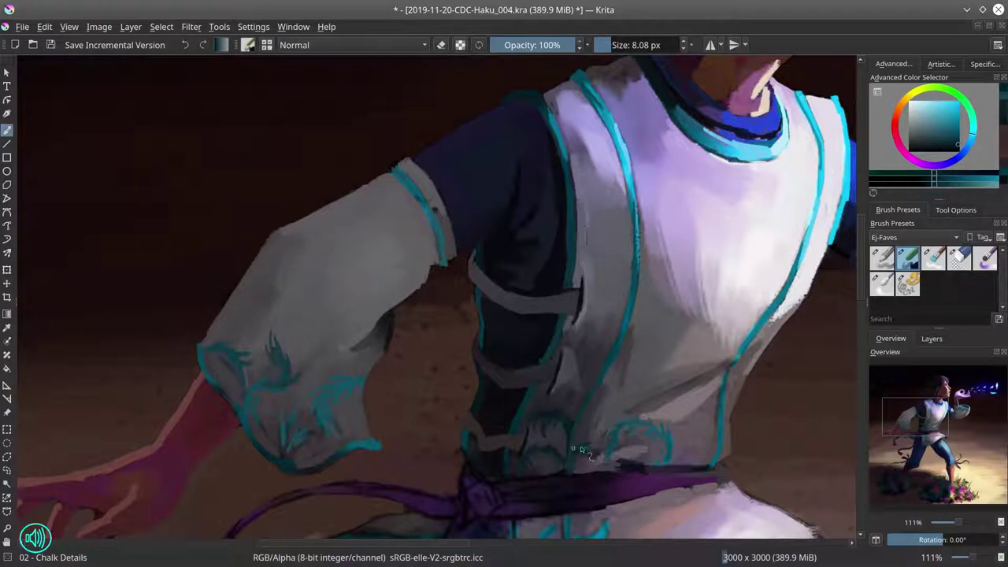
ctrl+click(614, 469)
key(bracketright)
key(bracketright)
drag(614, 469, 626, 323)
key(ctrl+s)
scroll(512, 422, down, 6)
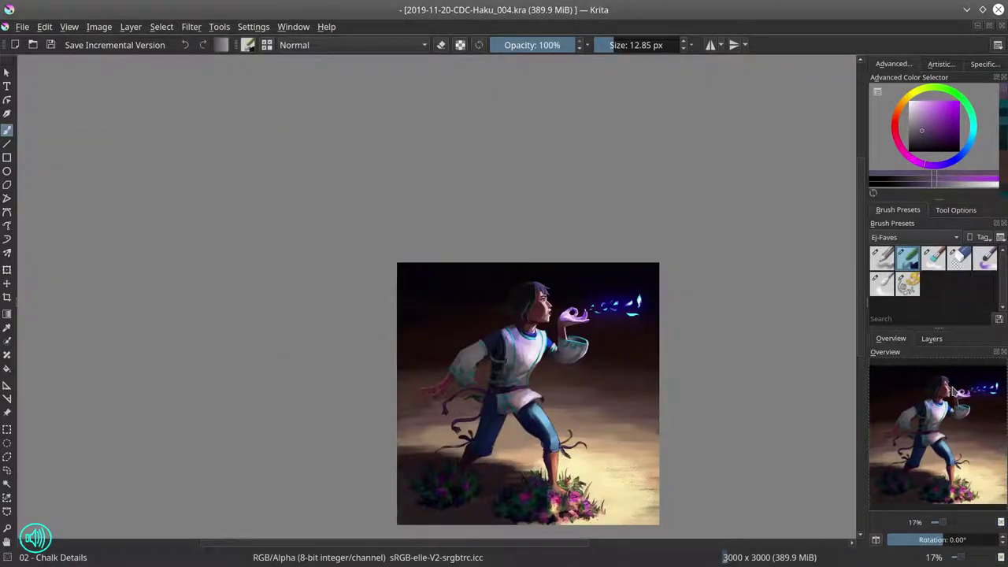
scroll(436, 297, down, 3)
key(2)
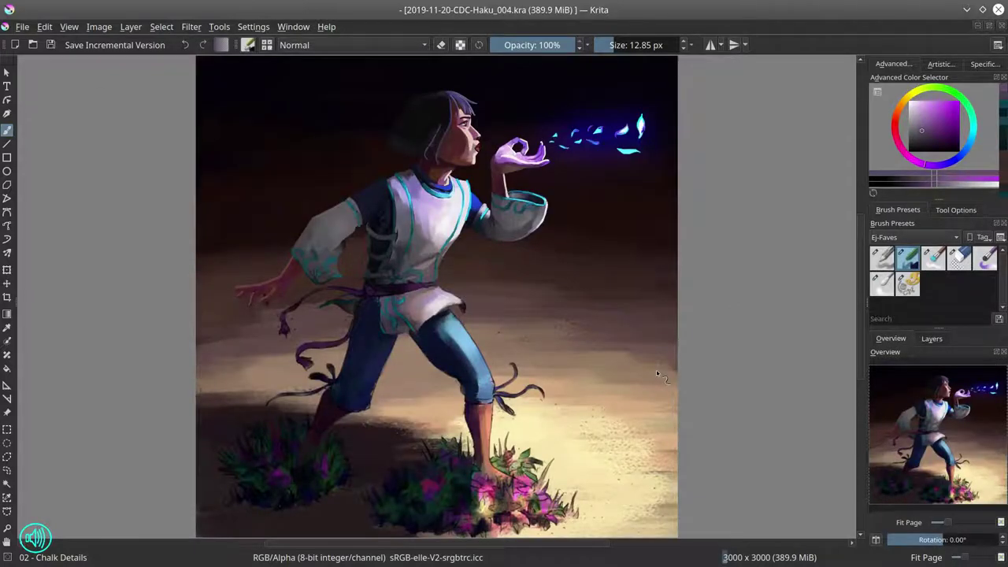
scroll(656, 370, down, 2)
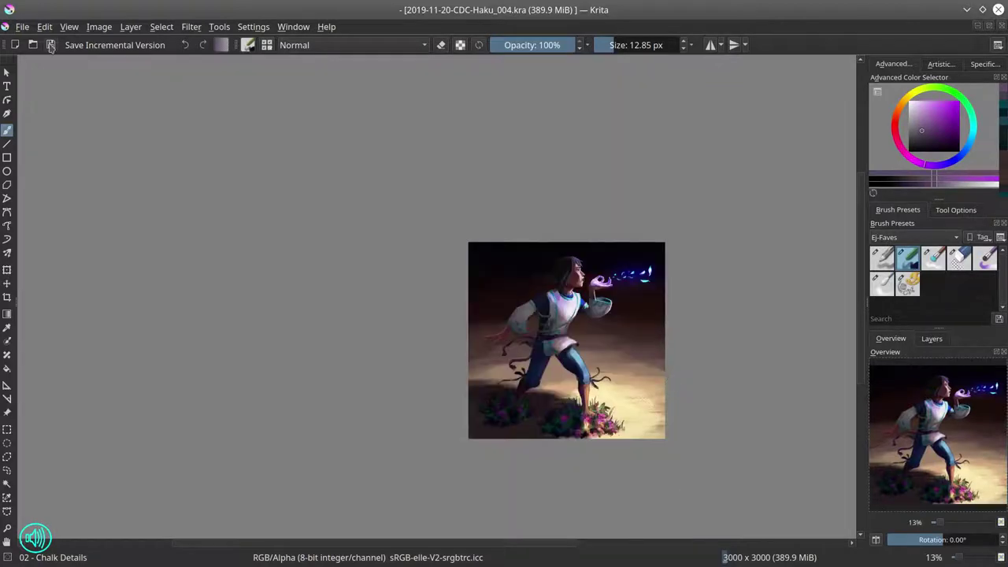
scroll(584, 324, up, 8)
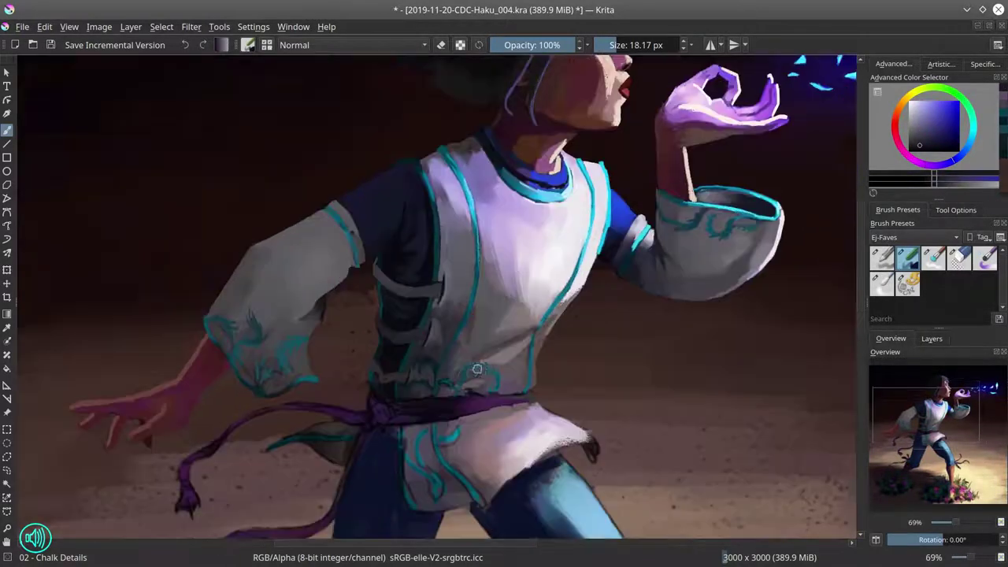
Step: Save again, then lighten the sash's lower edge with the soft dodge brush
scroll(478, 369, down, 3)
click(50, 45)
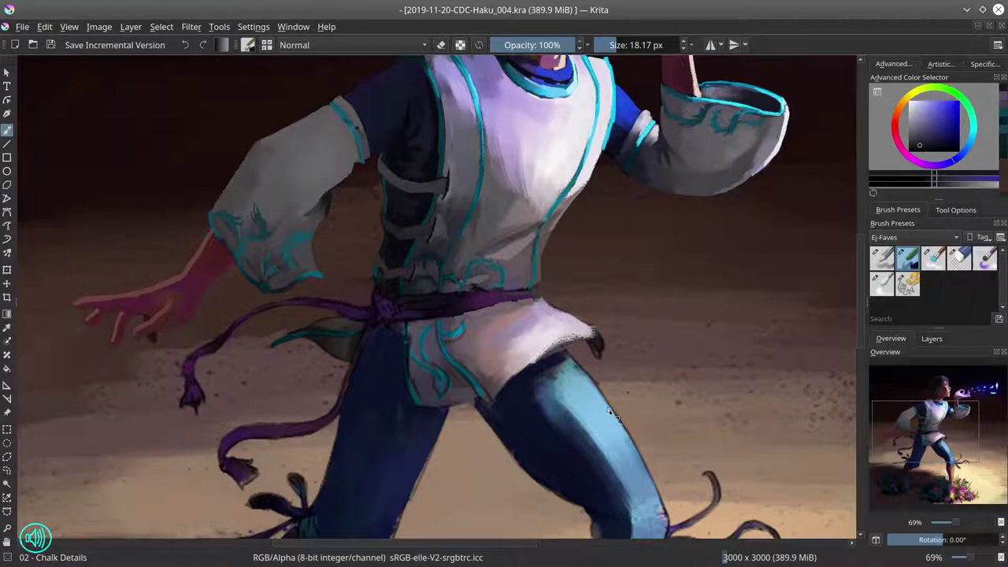
scroll(394, 293, up, 3)
key(period)
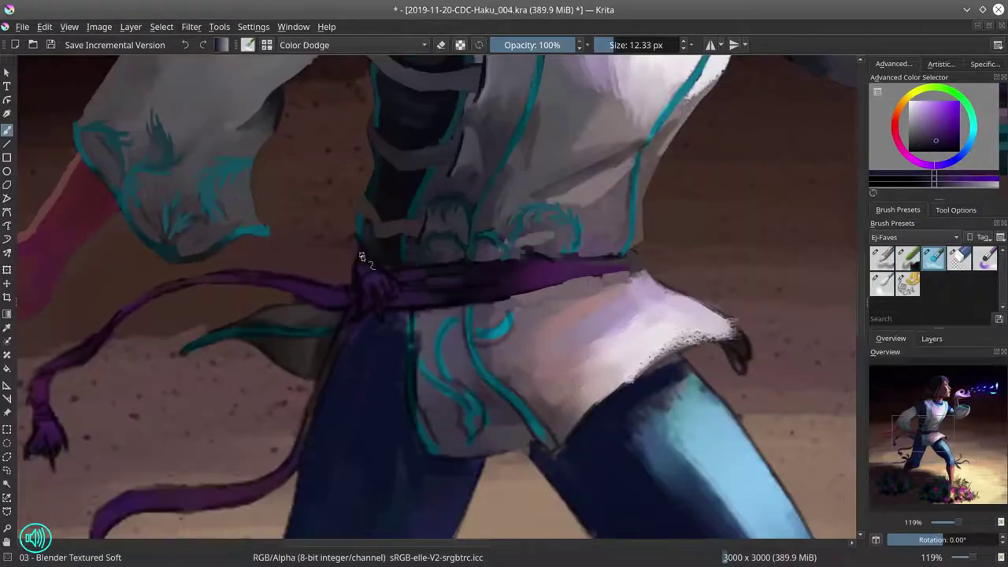
mouse_move(308, 428)
mouse_down()
mouse_move(428, 290)
mouse_move(485, 266)
mouse_move(515, 266)
mouse_move(399, 299)
mouse_move(422, 322)
mouse_up()
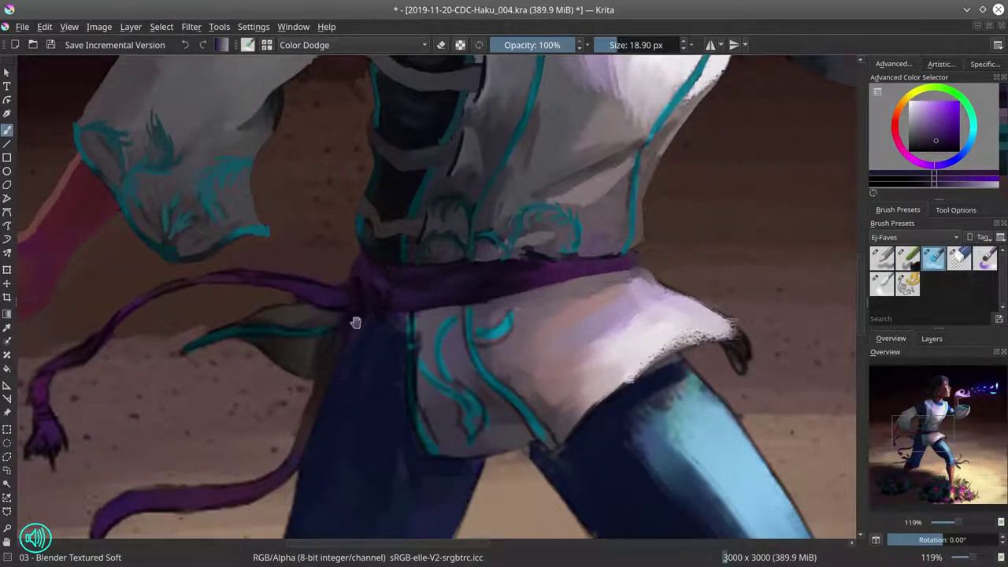
Step: Brighten the long hanging sash tail down to its tip
drag(355, 322, 450, 255)
drag(393, 409, 400, 376)
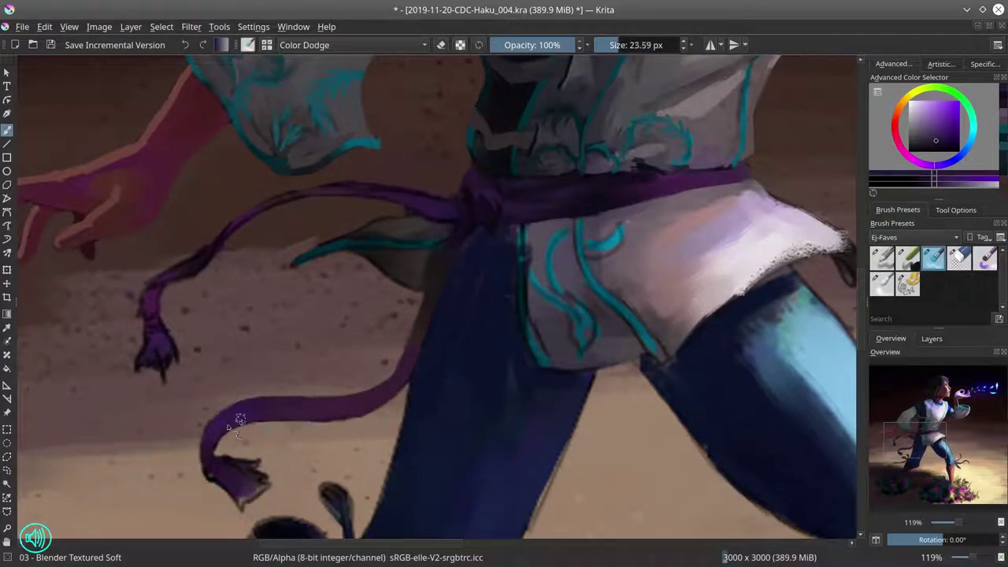
mouse_move(152, 300)
mouse_down()
mouse_move(202, 264)
mouse_move(189, 247)
mouse_move(292, 196)
mouse_move(411, 182)
mouse_move(455, 216)
mouse_up()
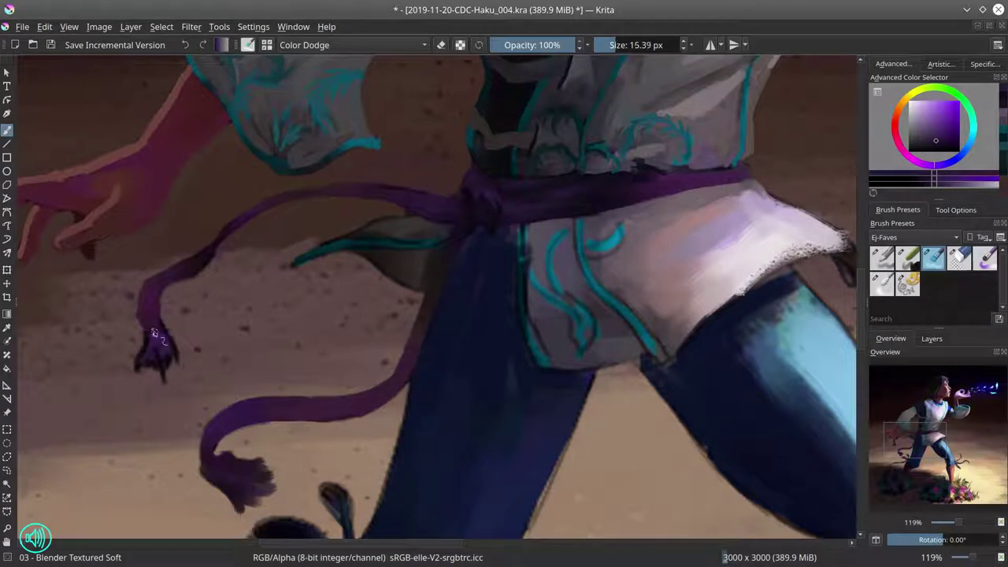
mouse_move(154, 332)
mouse_down()
mouse_move(146, 357)
mouse_move(170, 357)
mouse_up()
mouse_move(363, 266)
shift+mouse_down()
mouse_move(326, 251)
mouse_move(414, 251)
mouse_move(429, 269)
mouse_move(398, 227)
mouse_move(237, 412)
shift+mouse_up()
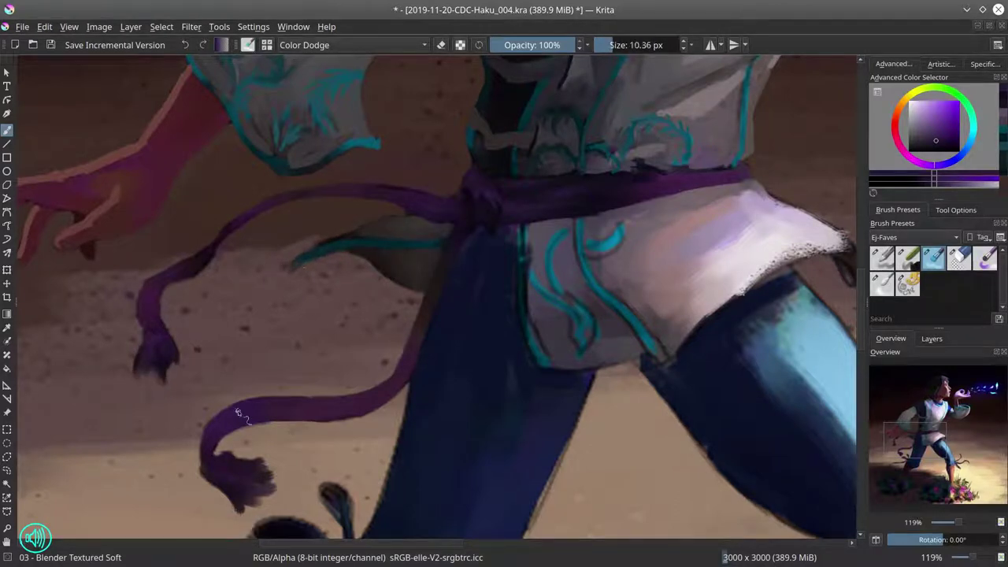
Step: With the Chalk Details brush, paint light highlights on the purple sash knot
key(/)
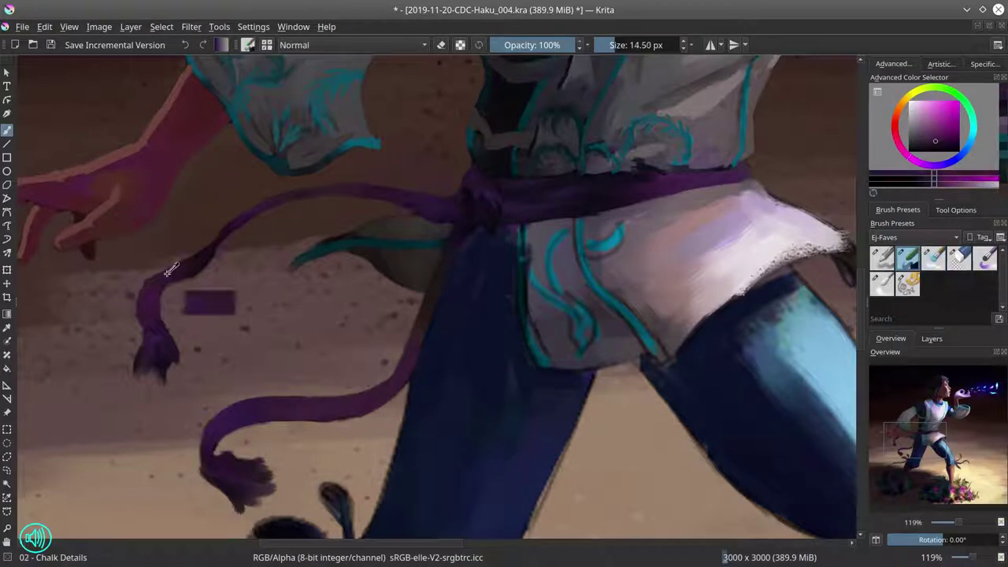
shift+drag(156, 292, 149, 292)
ctrl+click(149, 292)
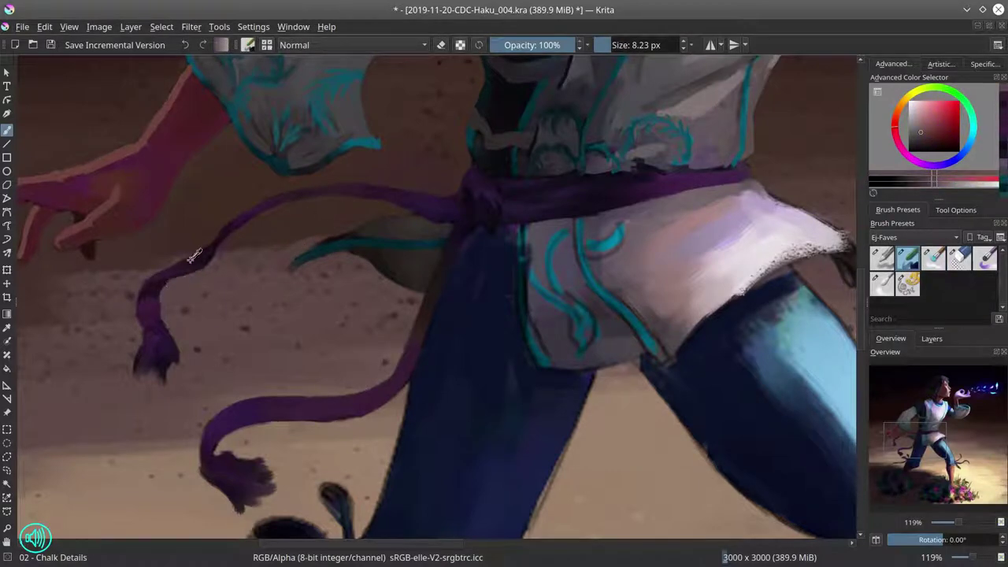
ctrl+click(230, 252)
mouse_move(230, 252)
shift+mouse_down()
mouse_move(310, 193)
mouse_move(374, 200)
shift+mouse_up()
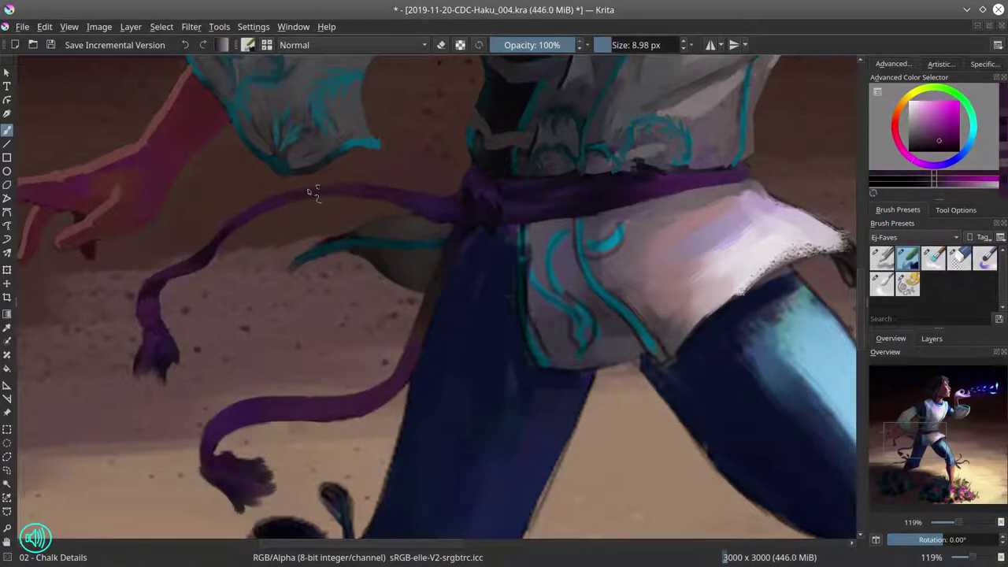
ctrl+click(374, 200)
ctrl+click(407, 198)
mouse_move(463, 196)
mouse_down()
mouse_move(478, 187)
mouse_move(496, 202)
mouse_move(429, 208)
mouse_up()
ctrl+click(488, 197)
ctrl+click(477, 223)
Step: Sample muted orange-brown, dark red, dark teal and hand-pink colours around the hand and sash
ctrl+click(482, 229)
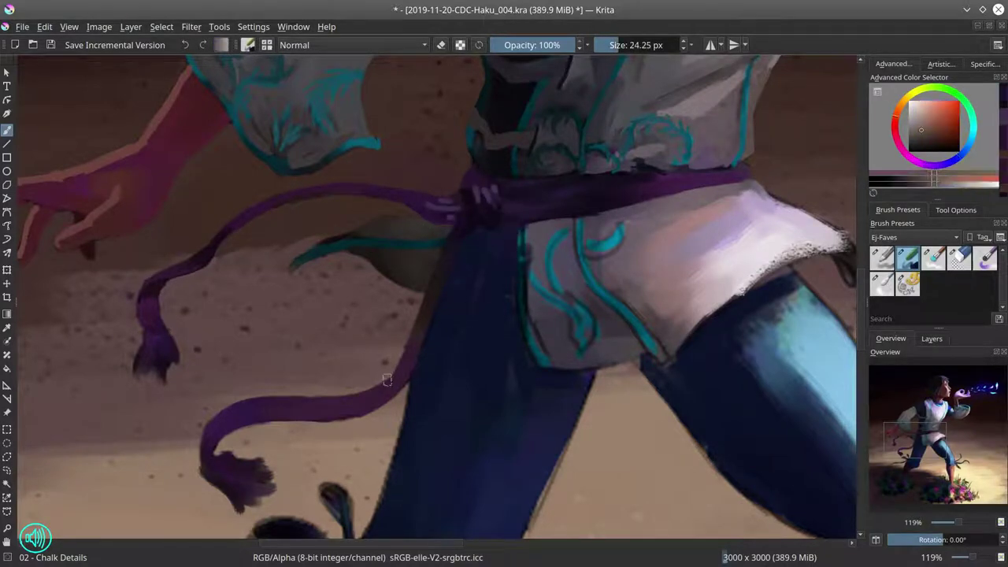
shift+drag(338, 394, 397, 385)
ctrl+click(366, 412)
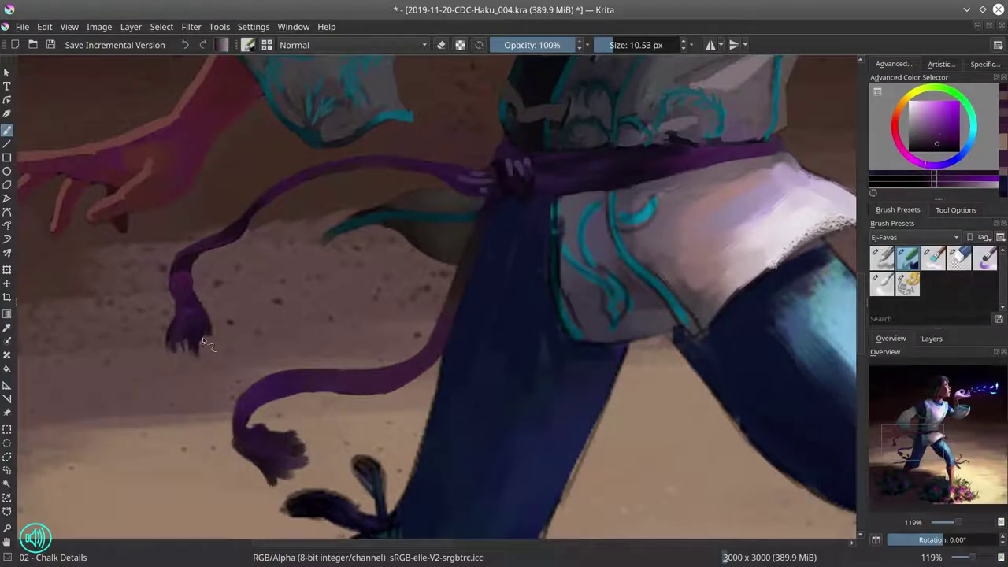
shift+drag(228, 340, 206, 339)
ctrl+click(196, 364)
shift+drag(294, 364, 276, 364)
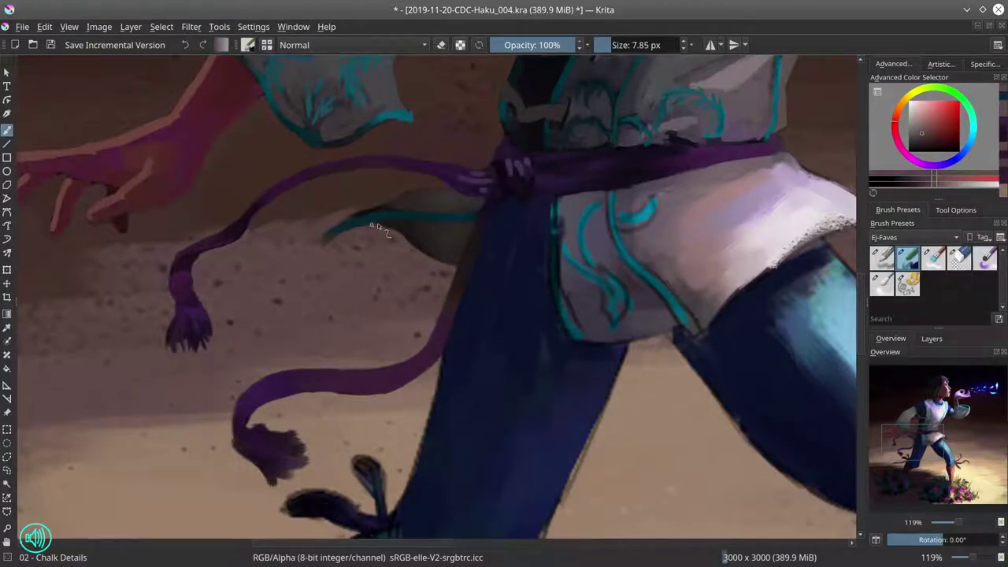
ctrl+click(362, 422)
scroll(419, 262, down, 5)
scroll(306, 256, up, 5)
ctrl+click(315, 263)
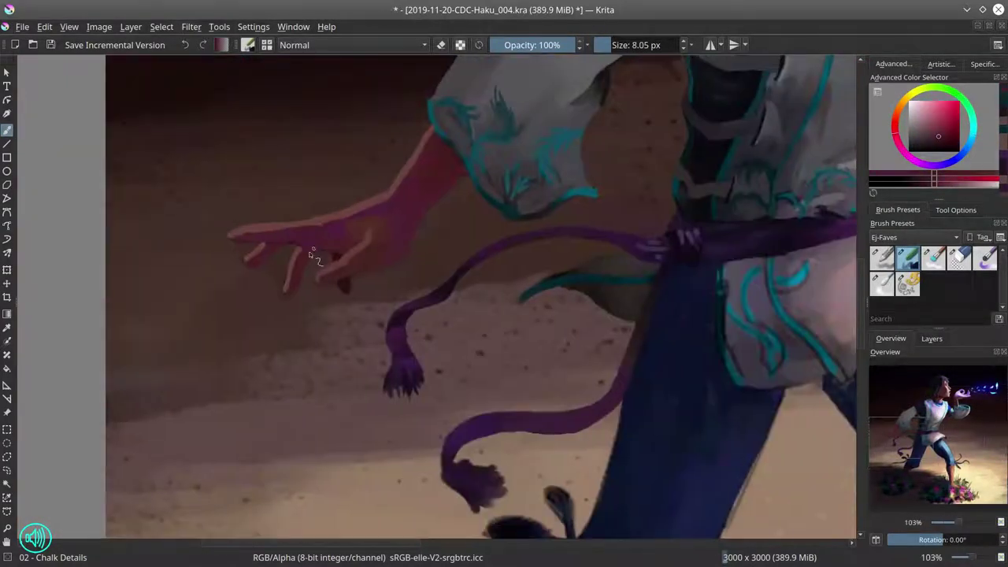
shift+drag(313, 252, 315, 250)
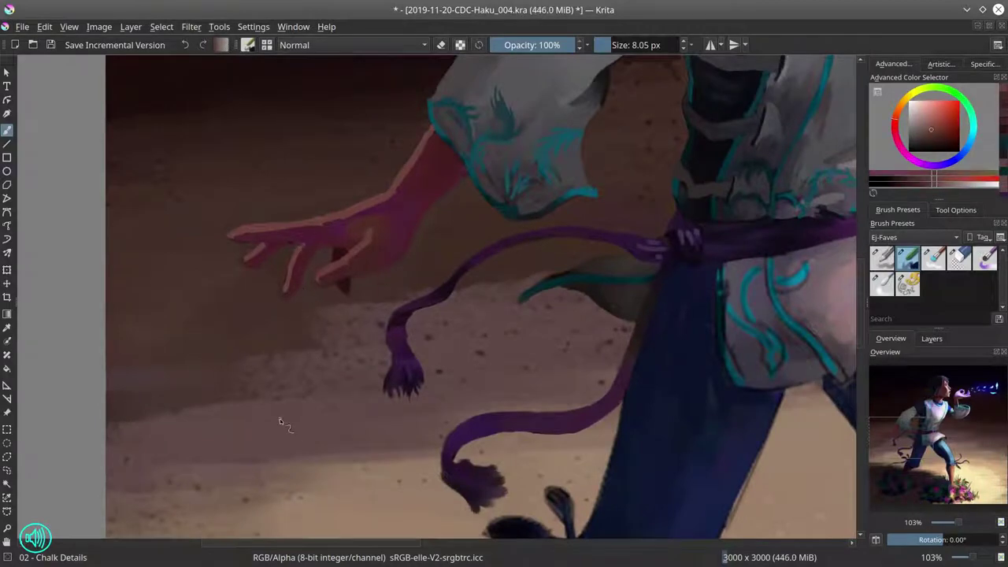
Step: Repaint the frayed lower tassel ends of the sash with a tan colour
ctrl+click(449, 474)
mouse_move(449, 474)
mouse_down()
mouse_move(323, 379)
mouse_move(358, 413)
mouse_up()
ctrl+click(369, 348)
ctrl+click(366, 368)
ctrl+click(366, 369)
Step: Sample the trousers' dark blues and the sash tail's purple-magenta around the trouser leg
ctrl+click(478, 220)
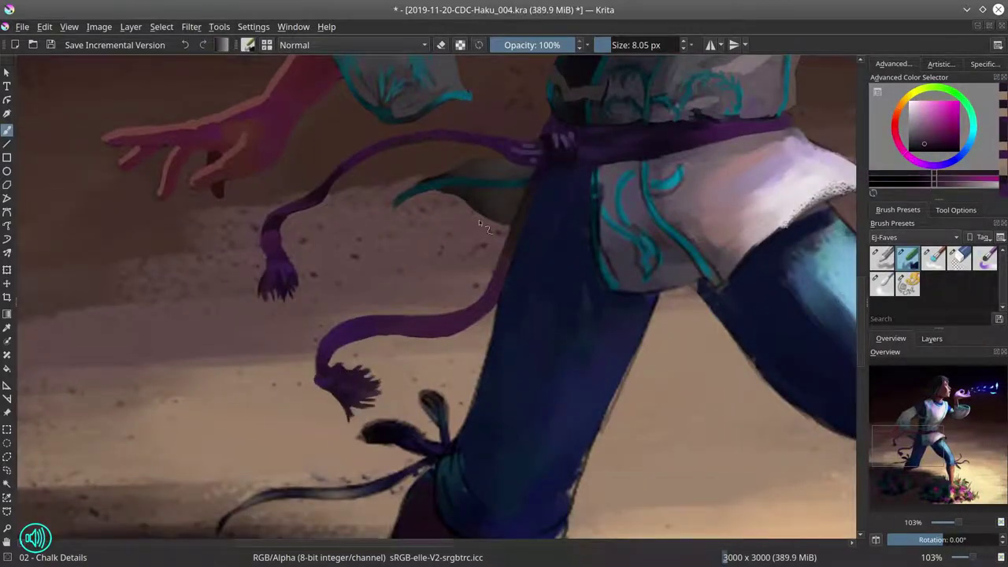
shift+drag(519, 310, 528, 309)
ctrl+click(520, 225)
shift+drag(520, 225, 571, 189)
ctrl+click(457, 260)
mouse_move(571, 189)
mouse_down()
mouse_move(457, 260)
mouse_move(429, 262)
mouse_up()
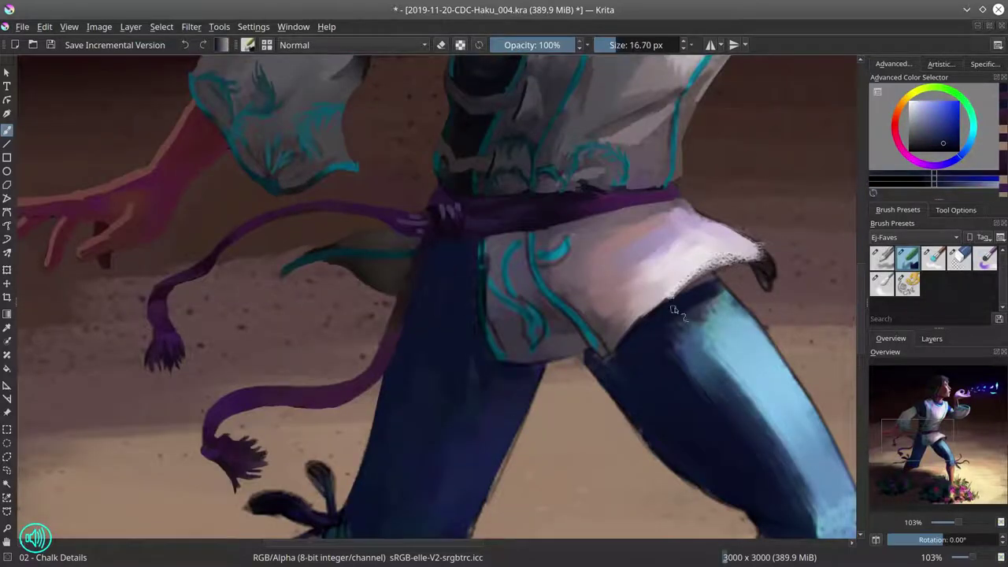
ctrl+click(406, 331)
shift+drag(407, 331, 406, 317)
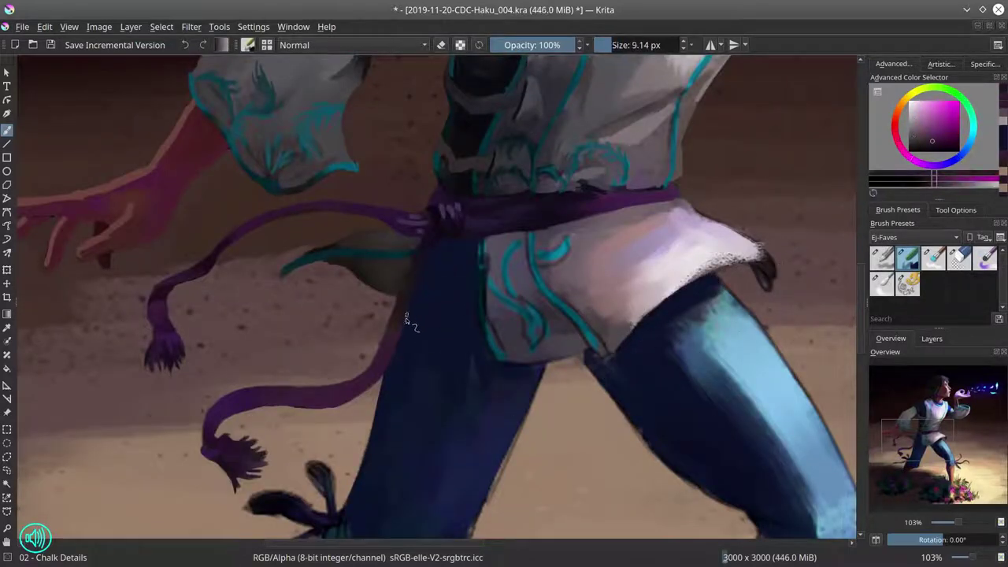
ctrl+click(405, 318)
key(minus)
key(minus)
key(minus)
key(minus)
key(minus)
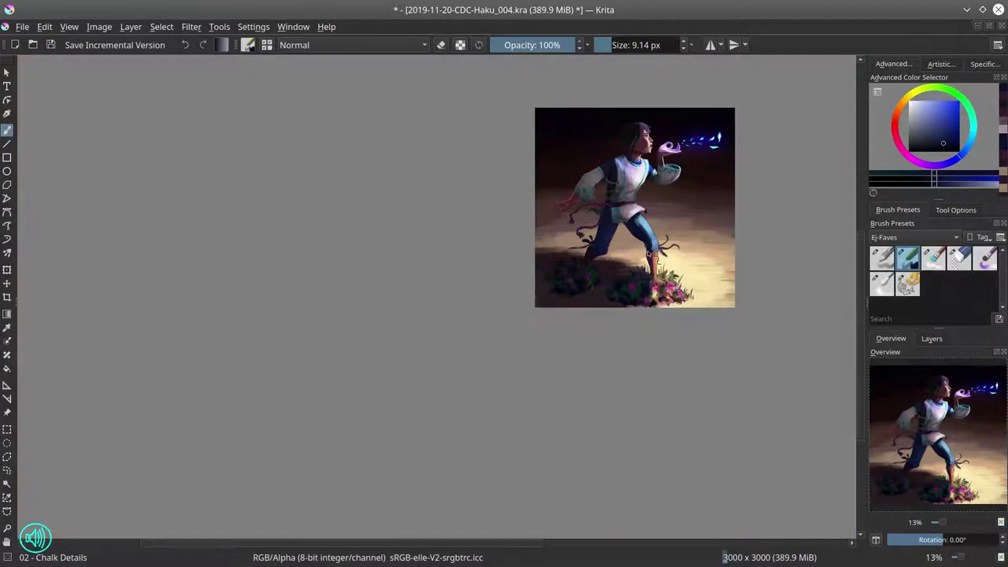
Step: Save, then touch up the skin near the closed eye with the face's skin colour
key(ctrl+s)
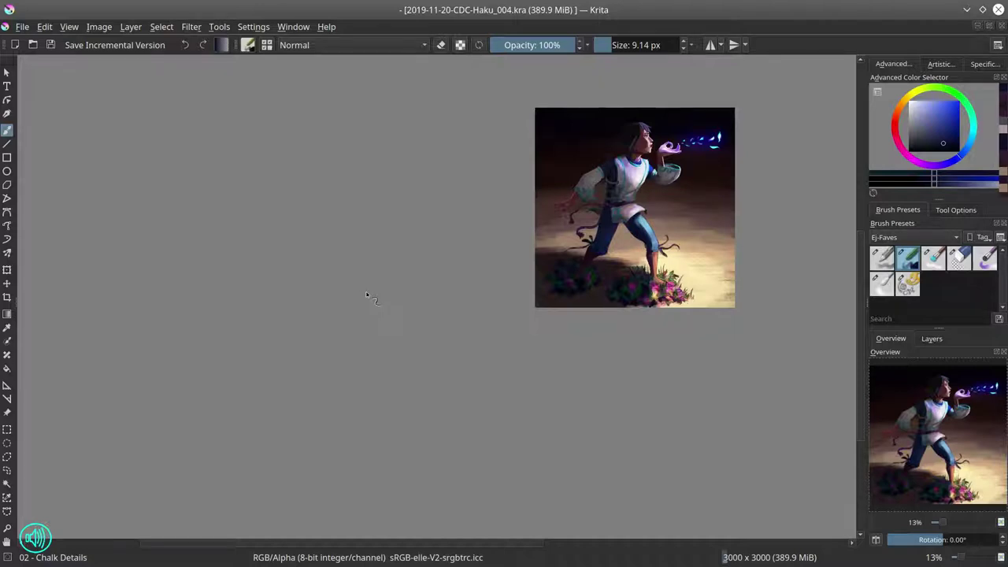
scroll(366, 296, up, 10)
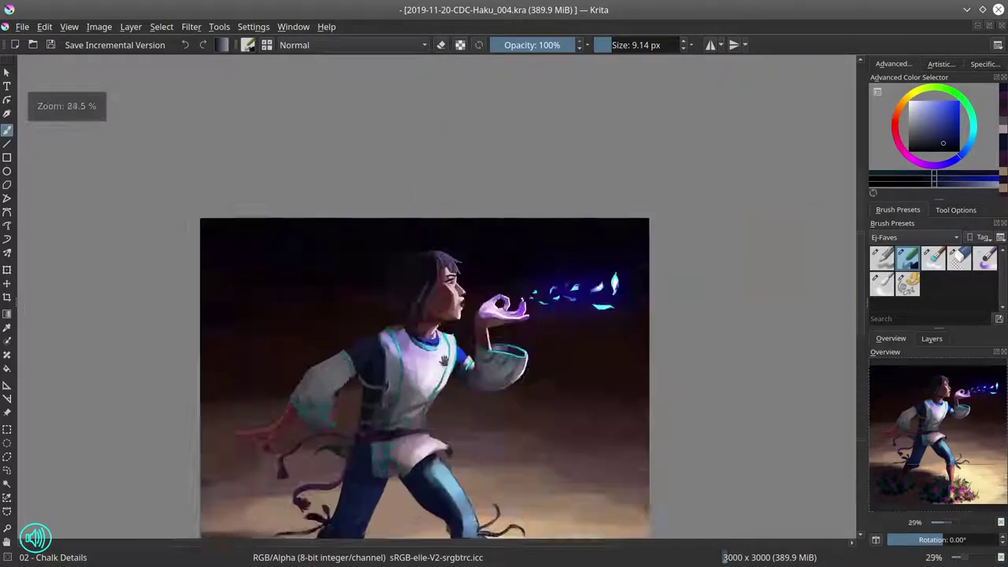
scroll(374, 217, down, 2)
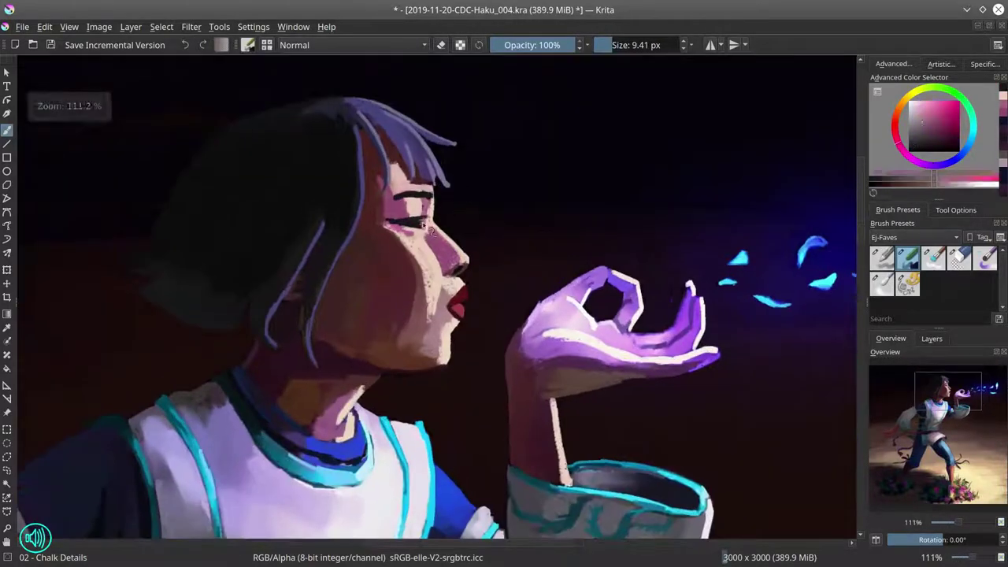
ctrl+click(378, 221)
drag(378, 221, 409, 213)
Step: Add pink tones around the closed eye and save the painting
scroll(410, 211, up, 3)
ctrl+click(410, 211)
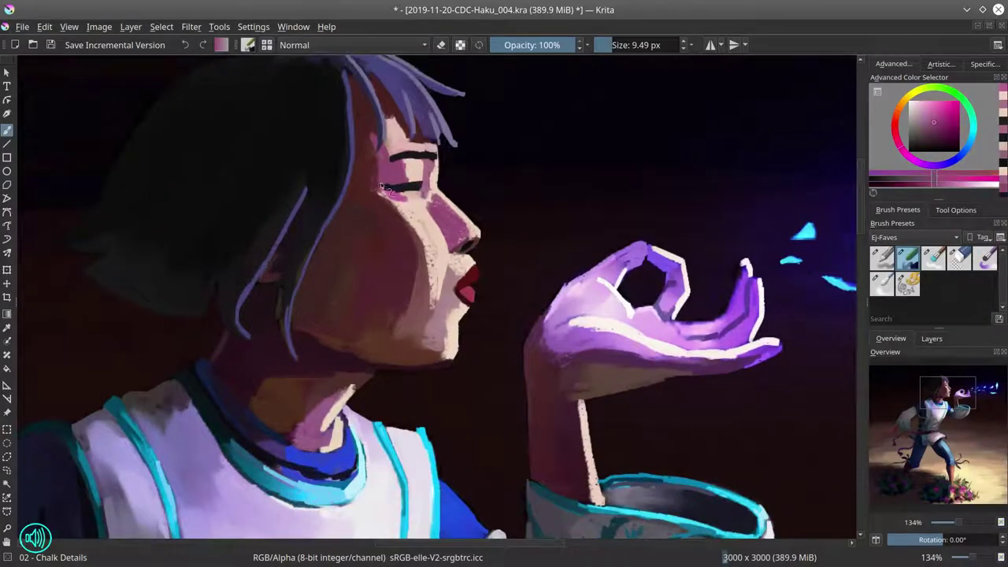
scroll(411, 211, down, 8)
scroll(410, 211, up, 8)
scroll(587, 99, down, 8)
scroll(445, 260, up, 8)
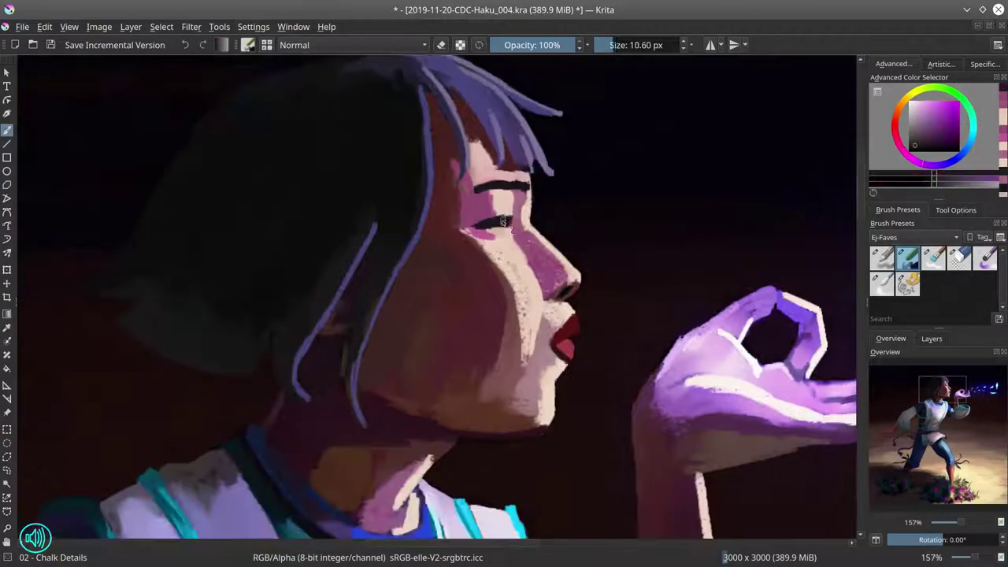
scroll(445, 260, down, 8)
click(49, 47)
Step: Brighten the white tunic's lower edge with a smaller Blender Textured Soft dodge brush
scroll(526, 378, up, 5)
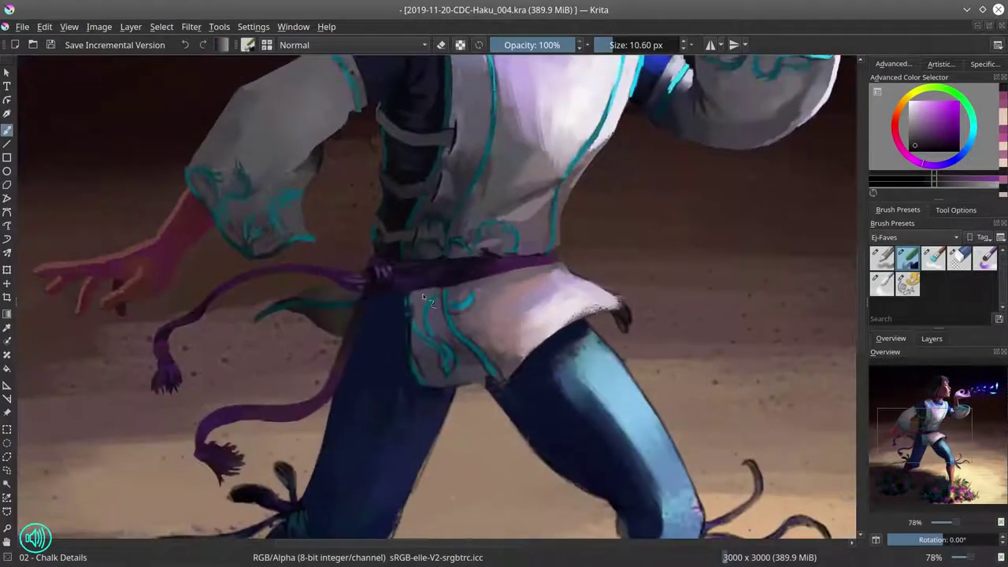
key(slash)
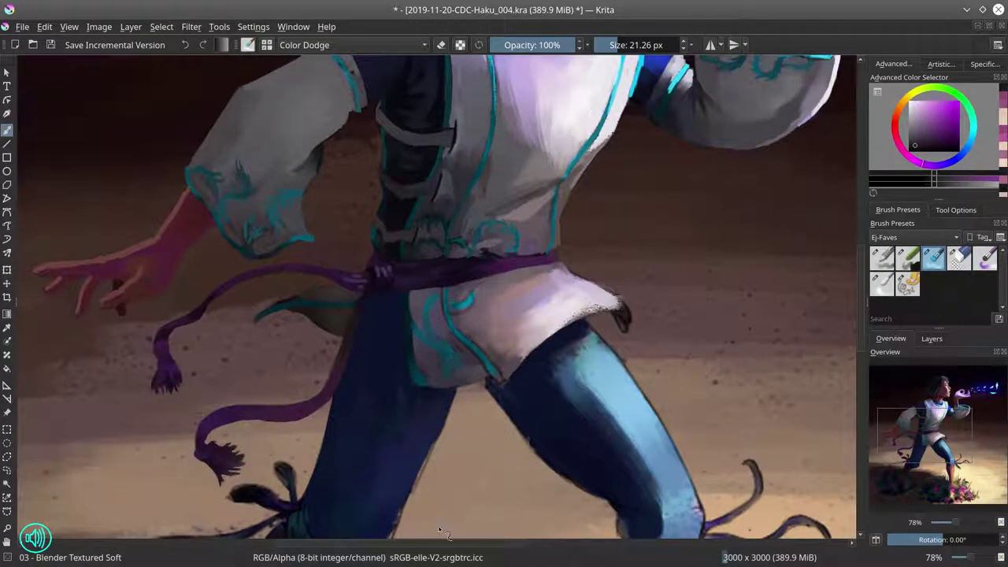
key(bracketleft)
key(bracketleft)
key(bracketleft)
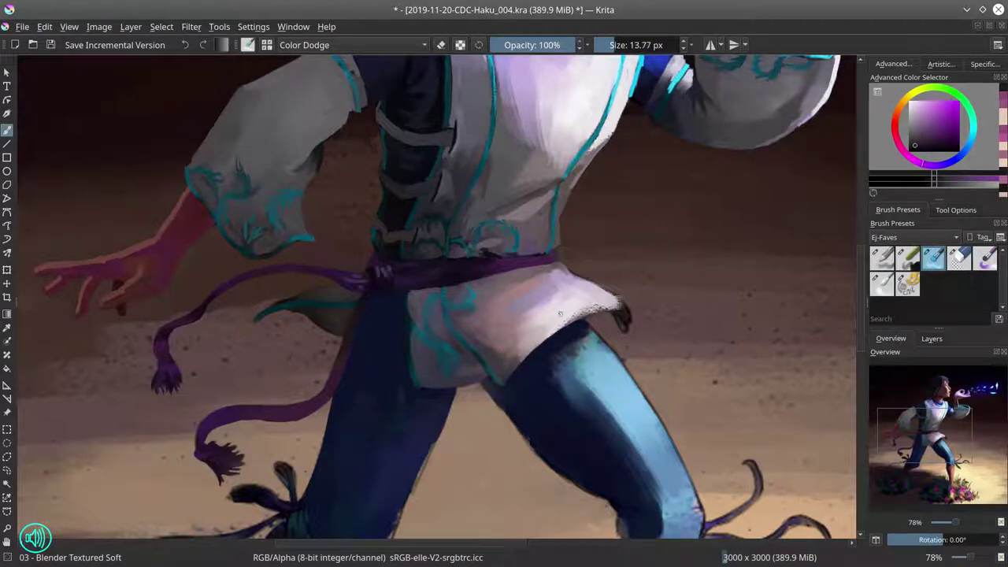
key(slash)
key(slash)
drag(583, 311, 627, 319)
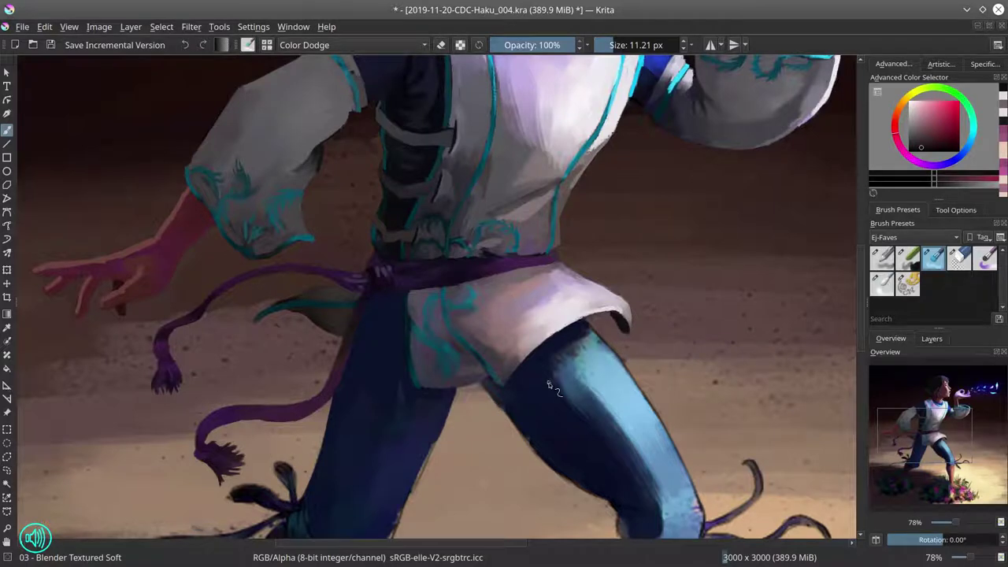
scroll(549, 384, down, 4)
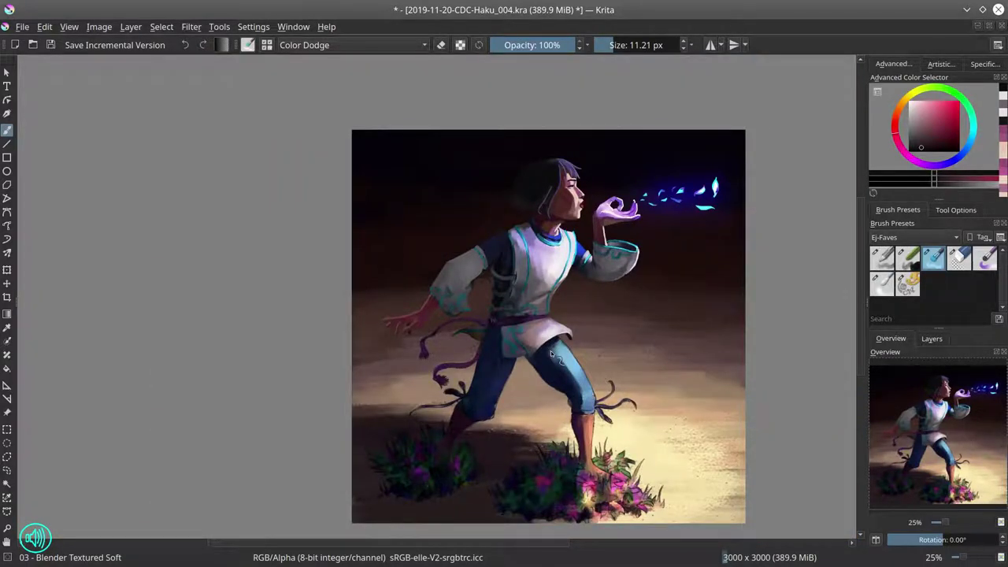
scroll(554, 354, up, 3)
scroll(363, 328, up, 2)
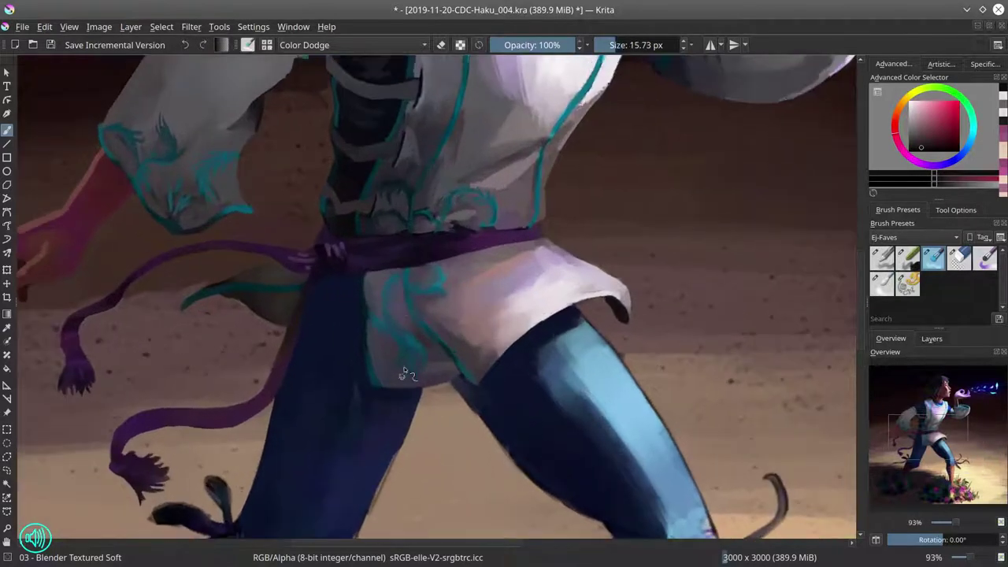
Step: With Chalk Details, pick cyan and the tunic's grey-pink and dab onto the front flap
key(slash)
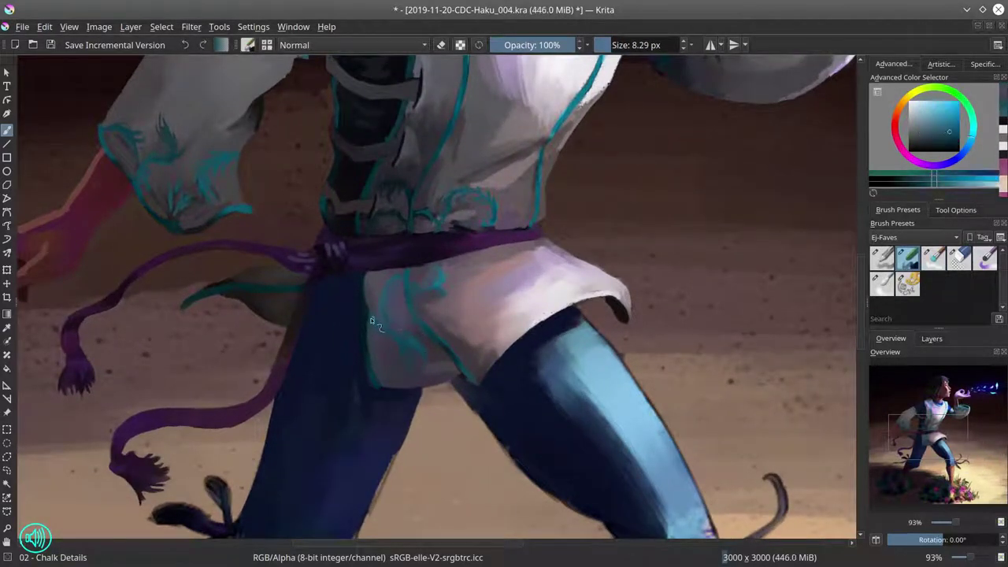
ctrl+click(369, 360)
ctrl+click(369, 359)
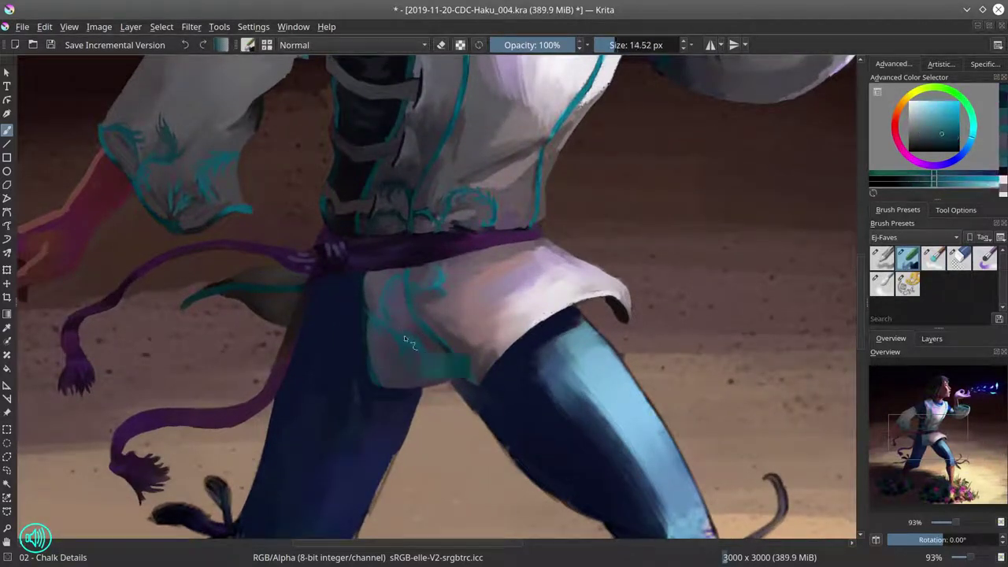
click(446, 328)
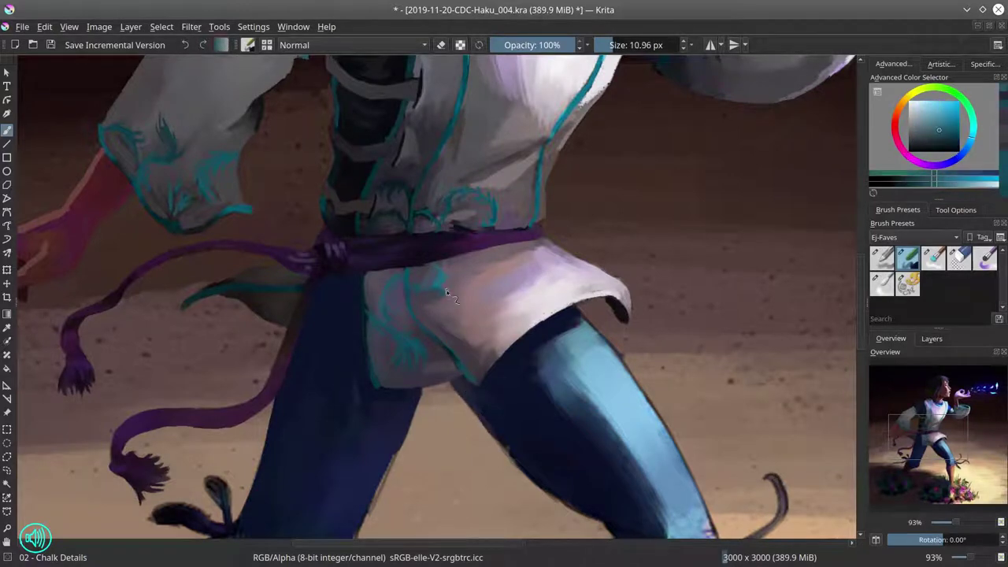
ctrl+click(446, 193)
ctrl+click(484, 374)
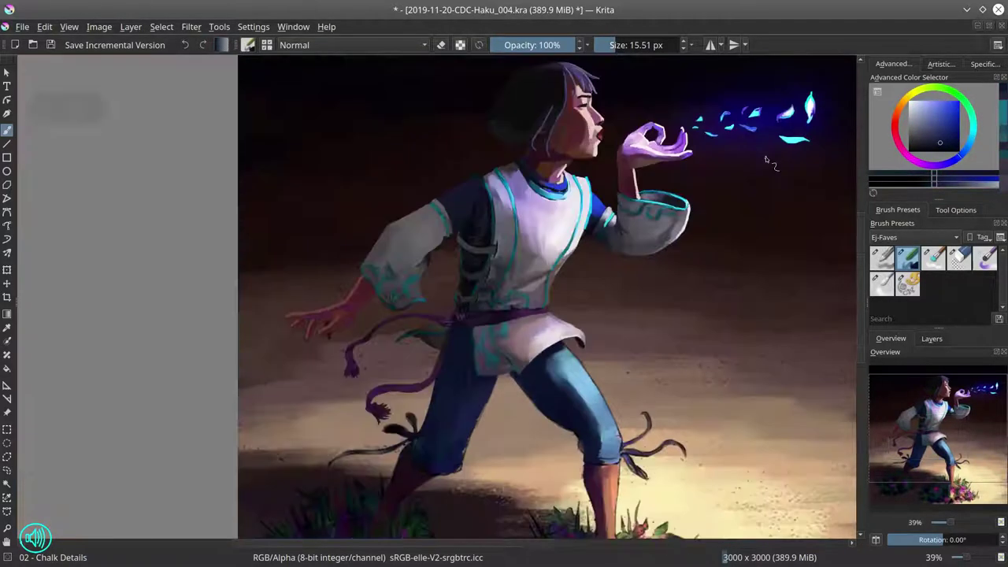
Step: Select the Blender Textured Soft brush at a reduced size, viewing the whole figure
key(minus)
click(934, 259)
drag(525, 276, 516, 276)
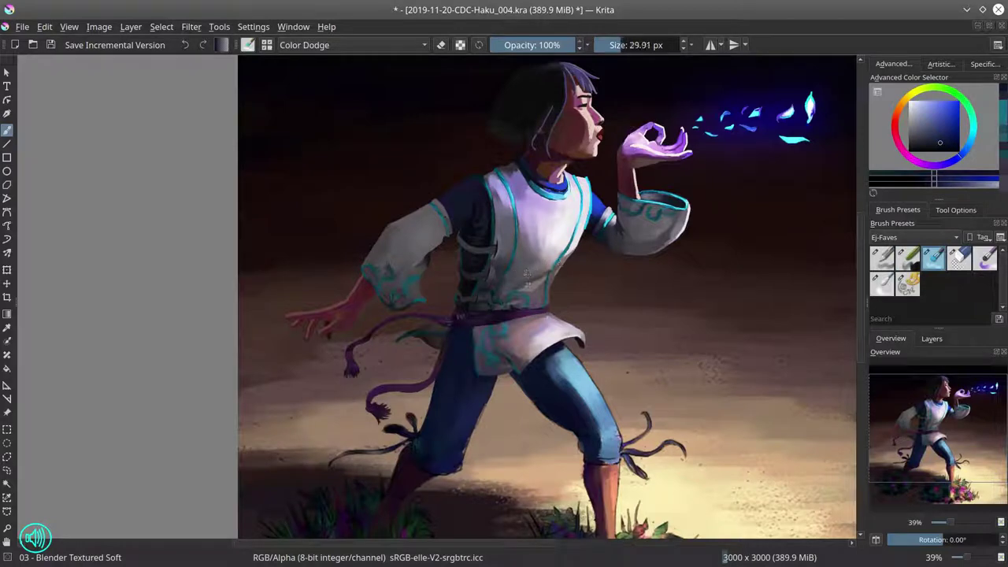
key(minus)
Step: Save the painting and zoom back out to the whole painting
key(ctrl+s)
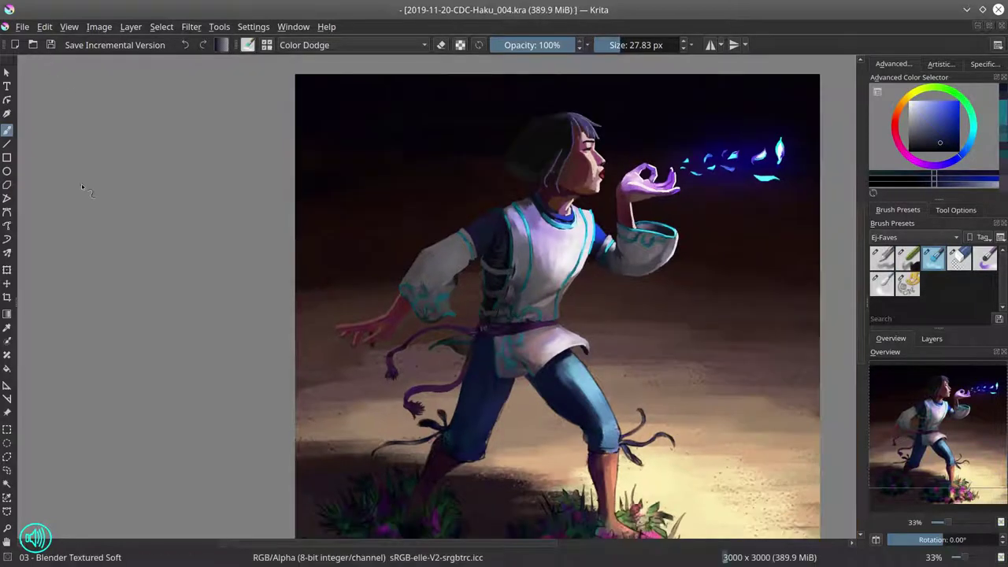
key(minus)
key(plus)
key(plus)
key(plus)
key(/)
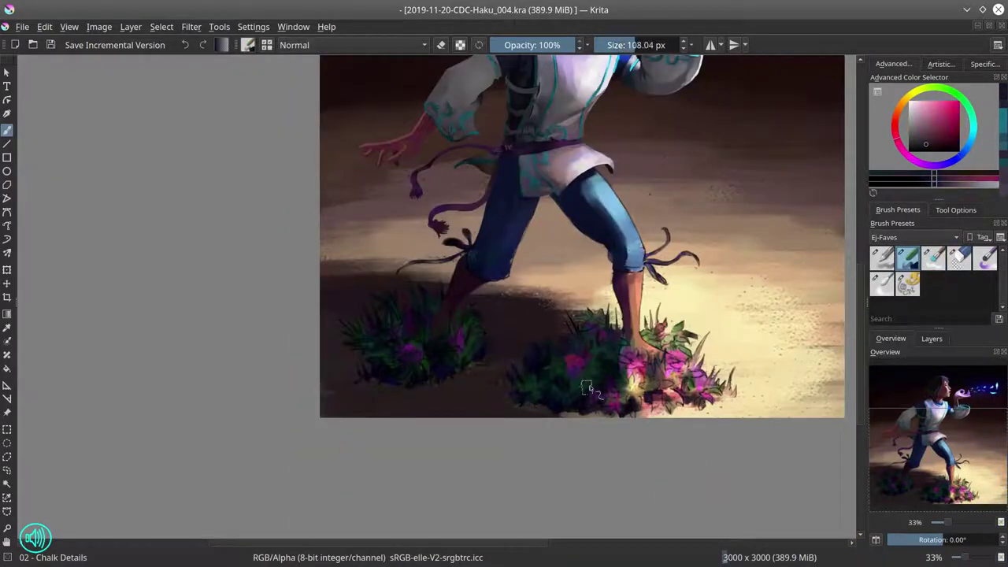
key(minus)
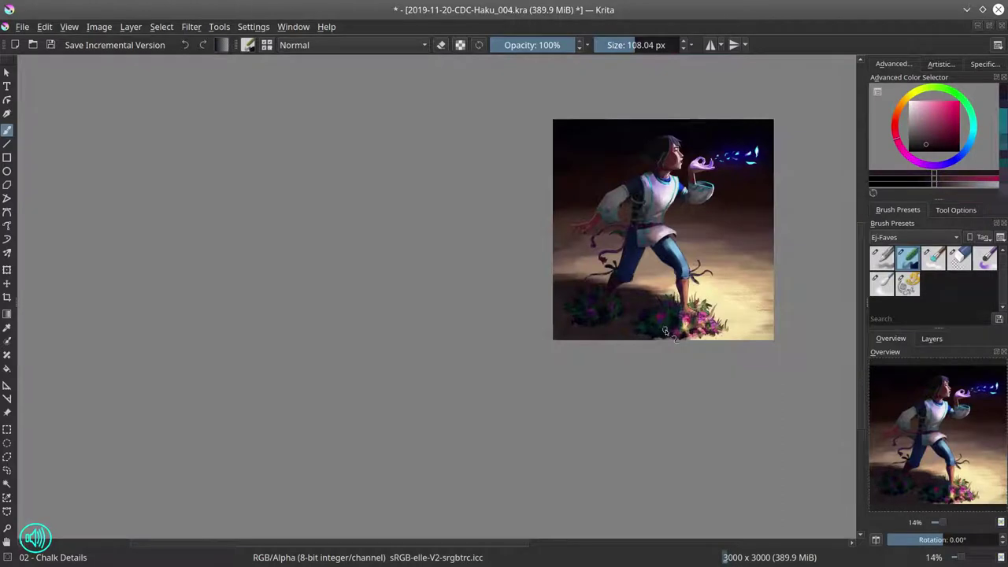
click(50, 45)
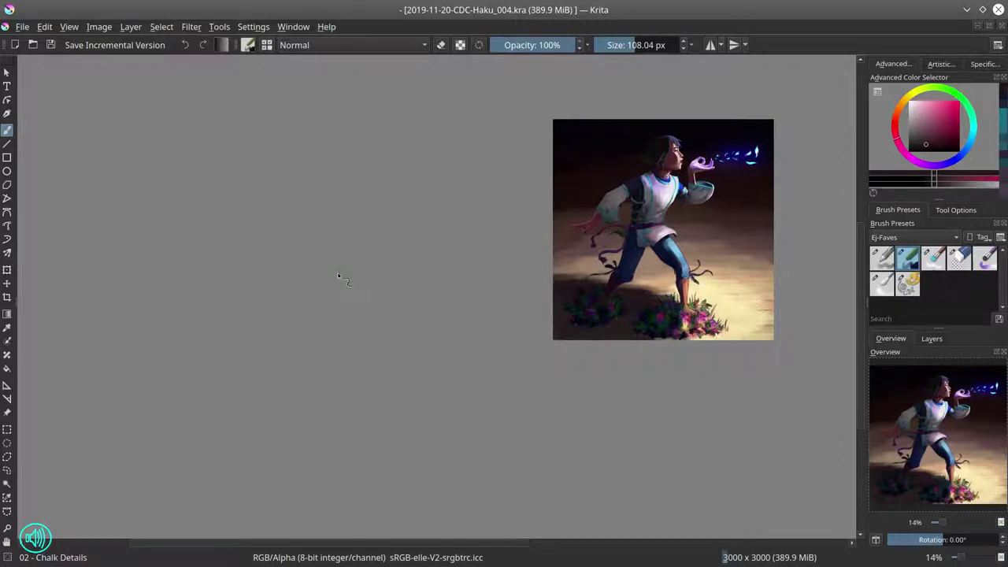
scroll(339, 275, up, 5)
scroll(562, 164, down, 5)
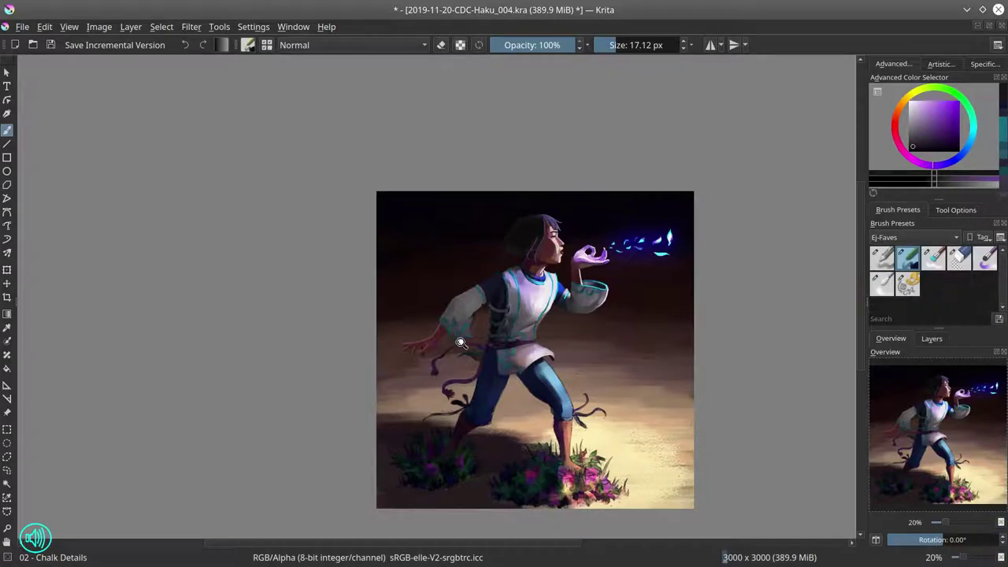
scroll(420, 348, up, 5)
Step: Paint dark teal leaves and pink blossoms over the flower bush by the front shin
key(/)
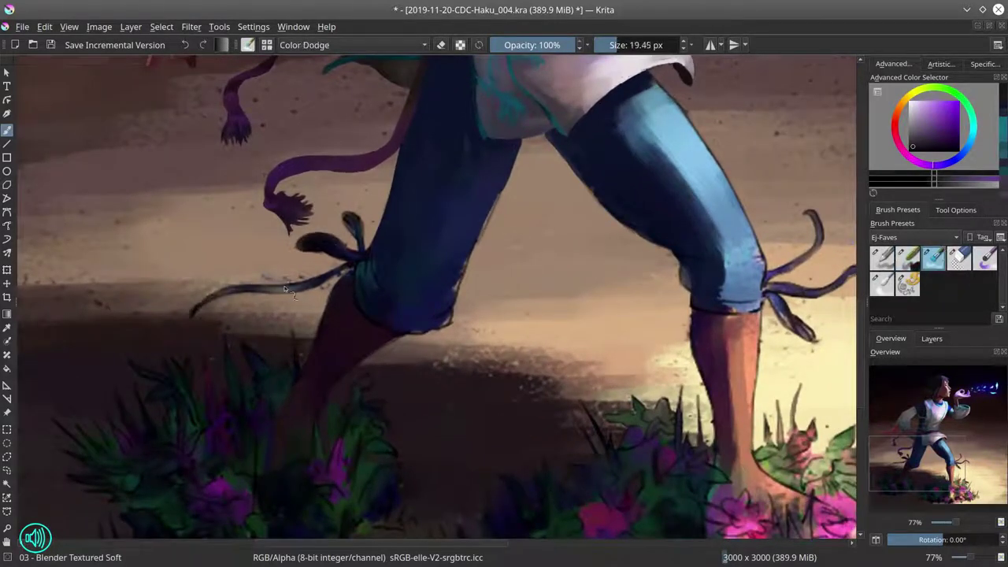
mouse_move(205, 303)
mouse_down()
mouse_move(358, 224)
mouse_move(384, 287)
mouse_move(370, 254)
mouse_move(479, 228)
mouse_move(445, 317)
mouse_up()
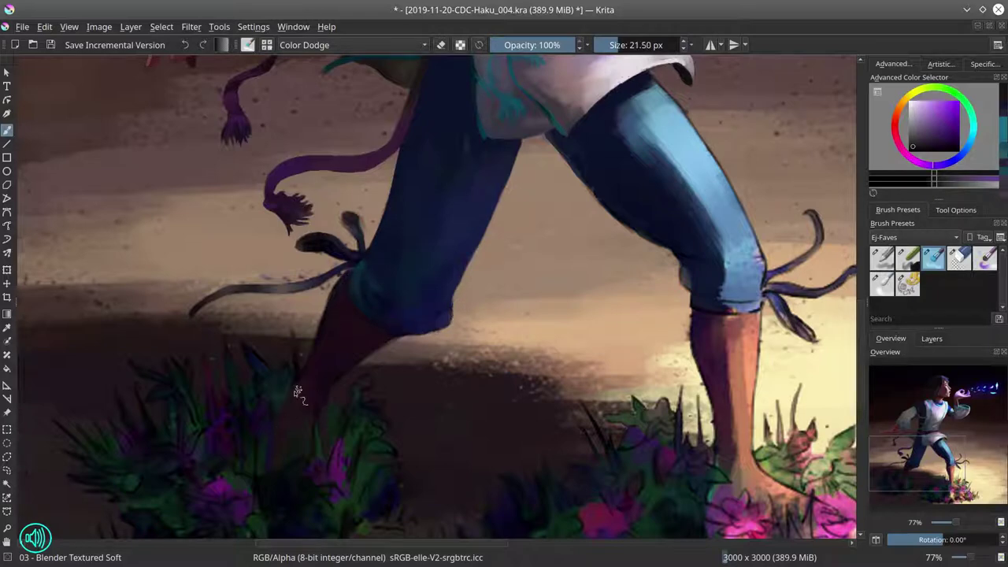
mouse_move(614, 213)
mouse_down()
mouse_move(456, 221)
mouse_move(529, 293)
mouse_move(504, 175)
mouse_move(504, 106)
mouse_move(520, 75)
mouse_up()
mouse_move(586, 240)
mouse_down()
mouse_move(605, 323)
mouse_move(649, 228)
mouse_move(665, 313)
mouse_move(718, 285)
mouse_move(634, 352)
mouse_up()
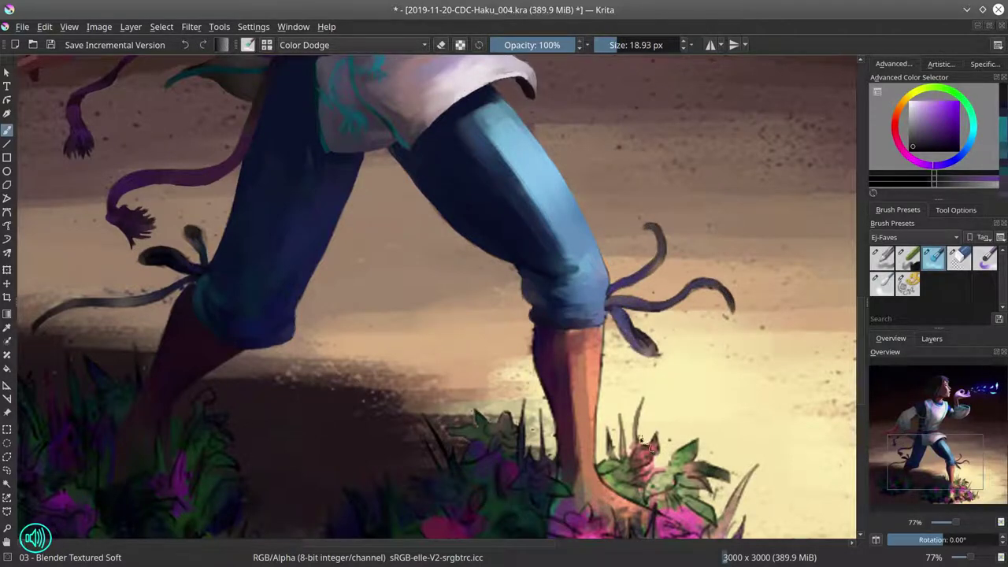
mouse_move(642, 441)
mouse_down()
mouse_move(622, 346)
mouse_move(551, 260)
mouse_move(576, 393)
mouse_up()
ctrl+click(653, 417)
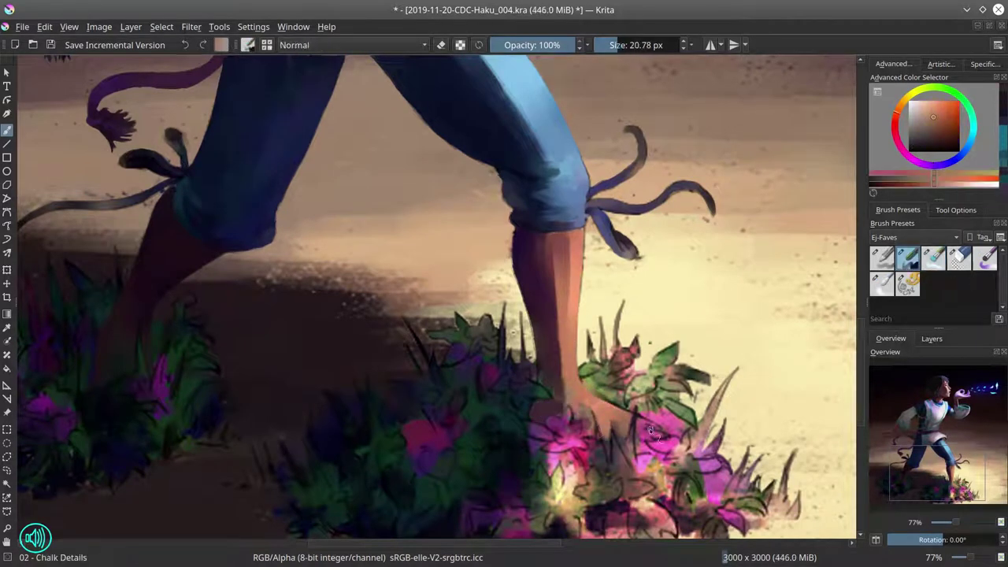
mouse_move(677, 410)
mouse_down()
mouse_move(605, 457)
mouse_move(594, 447)
mouse_move(625, 426)
mouse_move(655, 432)
mouse_move(659, 419)
mouse_move(676, 436)
mouse_move(652, 419)
mouse_move(630, 512)
mouse_up()
ctrl+click(661, 441)
Step: Repaint the lower edge of the trouser leg with picked blue and orange-brown leg colours
drag(555, 240, 563, 315)
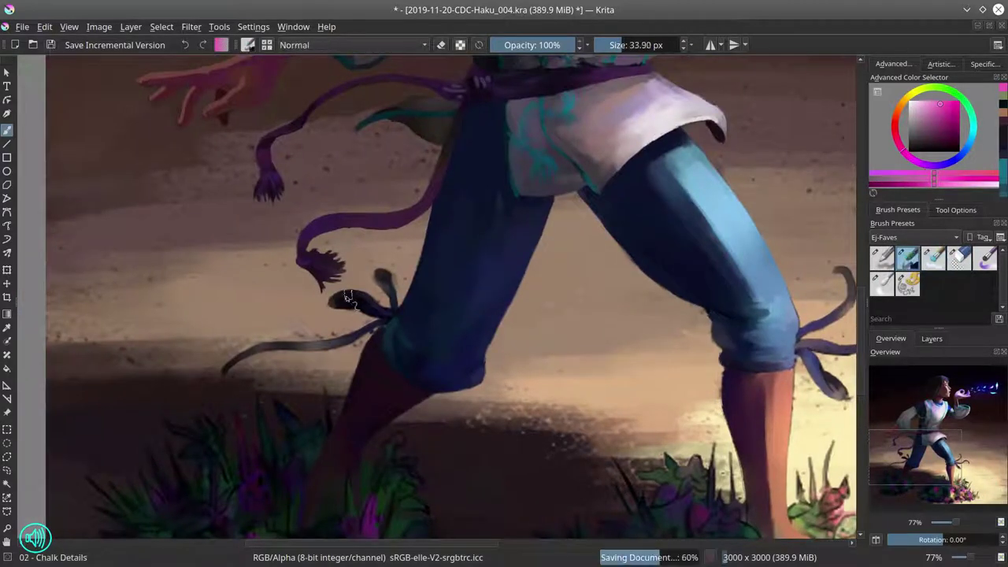
ctrl+click(369, 324)
mouse_move(369, 325)
mouse_down()
mouse_move(341, 333)
mouse_move(351, 302)
mouse_move(415, 268)
mouse_move(356, 316)
mouse_move(333, 298)
mouse_move(263, 345)
mouse_move(478, 370)
mouse_up()
ctrl+click(378, 331)
ctrl+click(417, 358)
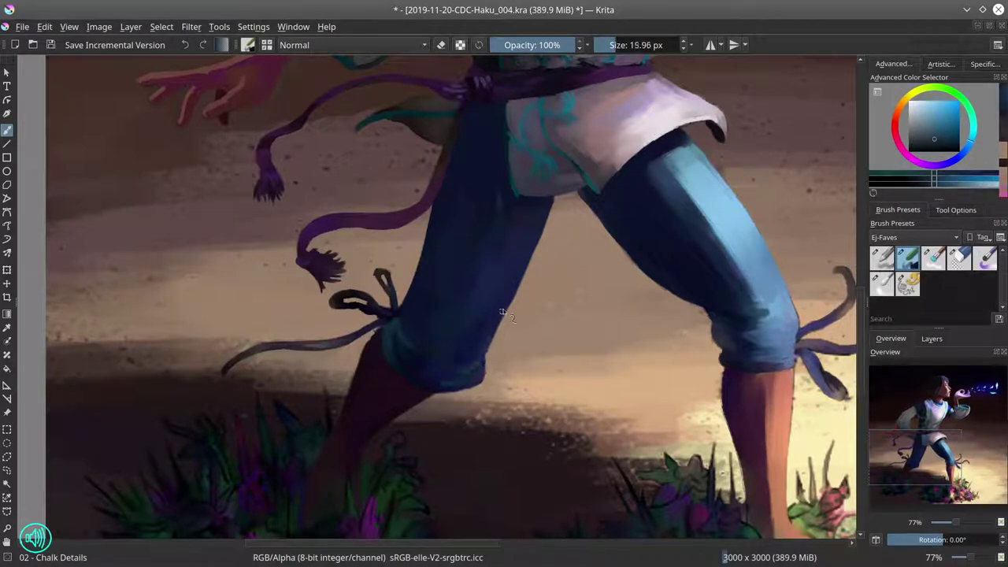
shift+drag(496, 331, 453, 331)
ctrl+click(363, 358)
ctrl+click(345, 308)
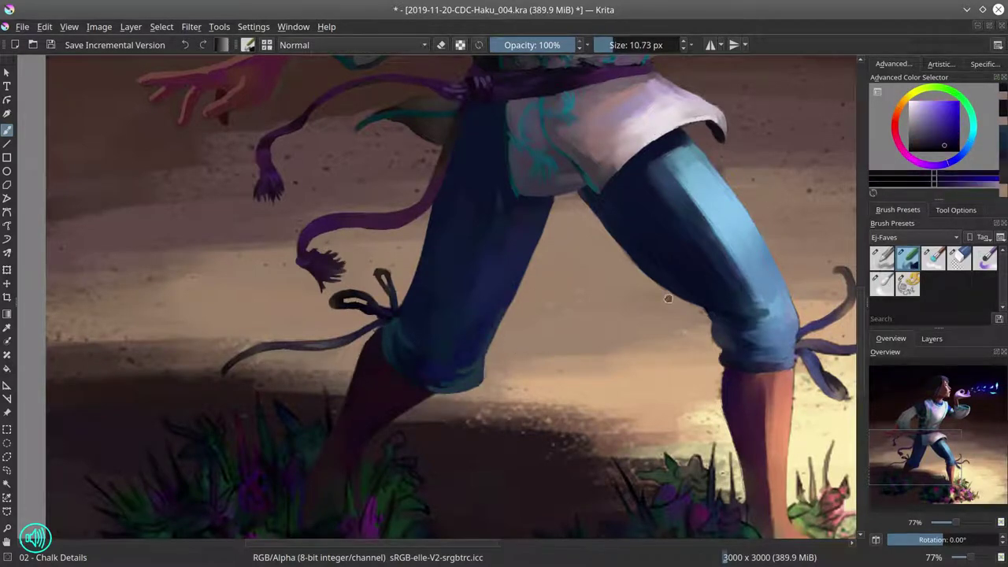
Step: Shade the knee in blue and add light-blue highlights running down to it
drag(347, 309, 150, 277)
ctrl+click(504, 272)
drag(496, 268, 543, 315)
key(slash)
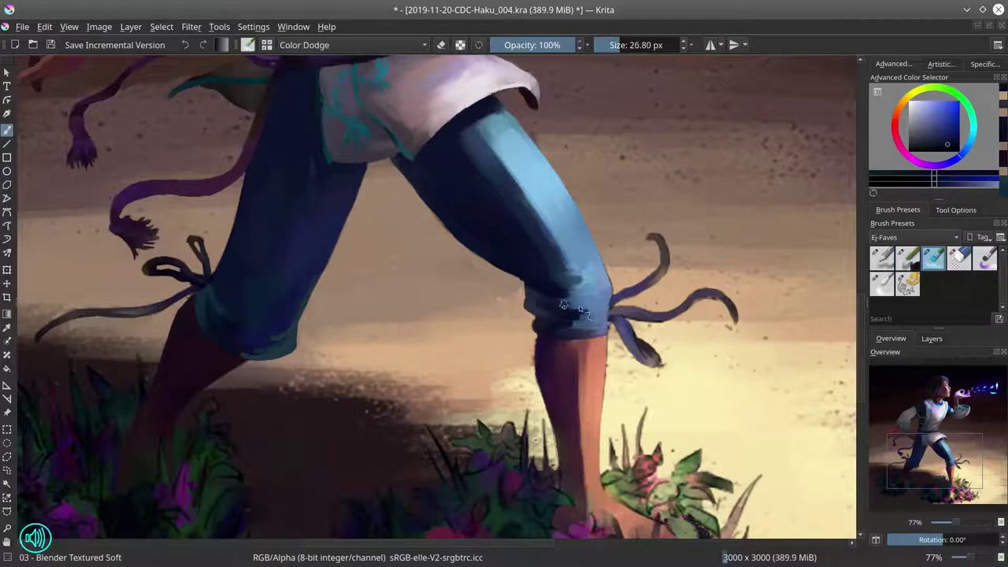
key(slash)
shift+drag(598, 283, 551, 284)
ctrl+click(579, 210)
mouse_move(579, 211)
mouse_down()
mouse_move(612, 311)
mouse_move(646, 285)
mouse_move(630, 329)
mouse_move(602, 242)
mouse_up()
Step: Pick dark blue and orange-red on the lower leg, fit the page and save
ctrl+click(636, 297)
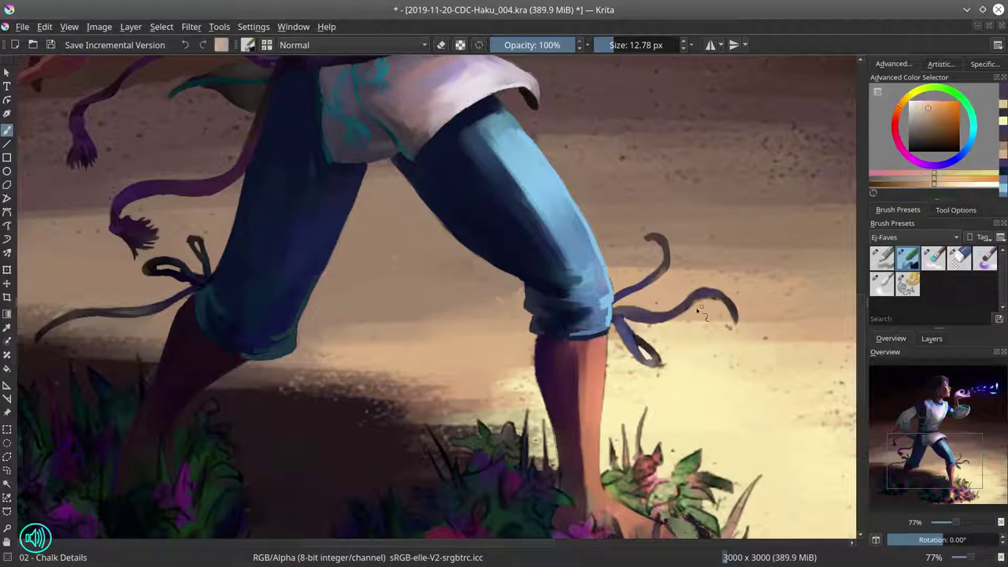
shift+drag(551, 268, 555, 270)
ctrl+click(524, 270)
ctrl+click(583, 292)
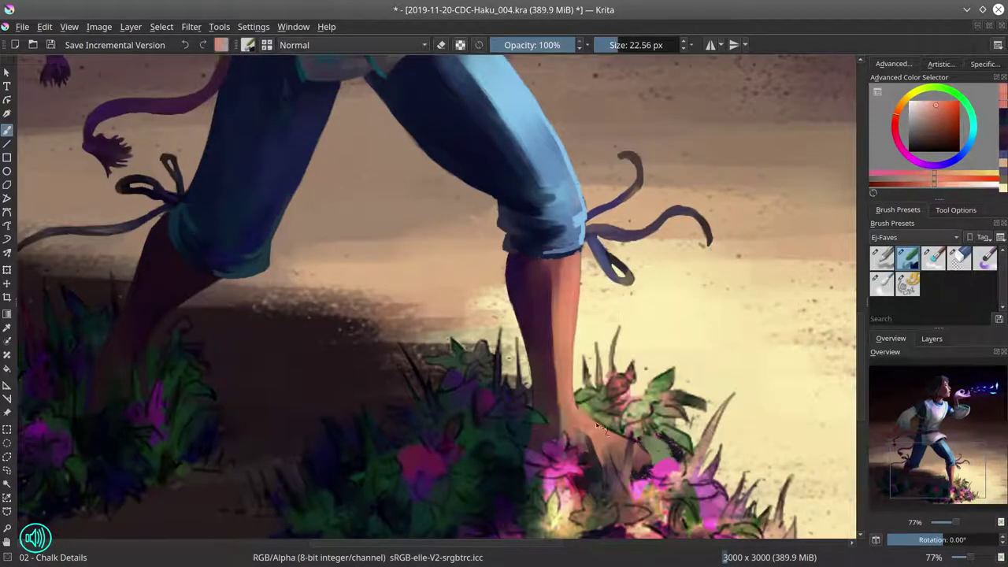
key(2)
key(ctrl+s)
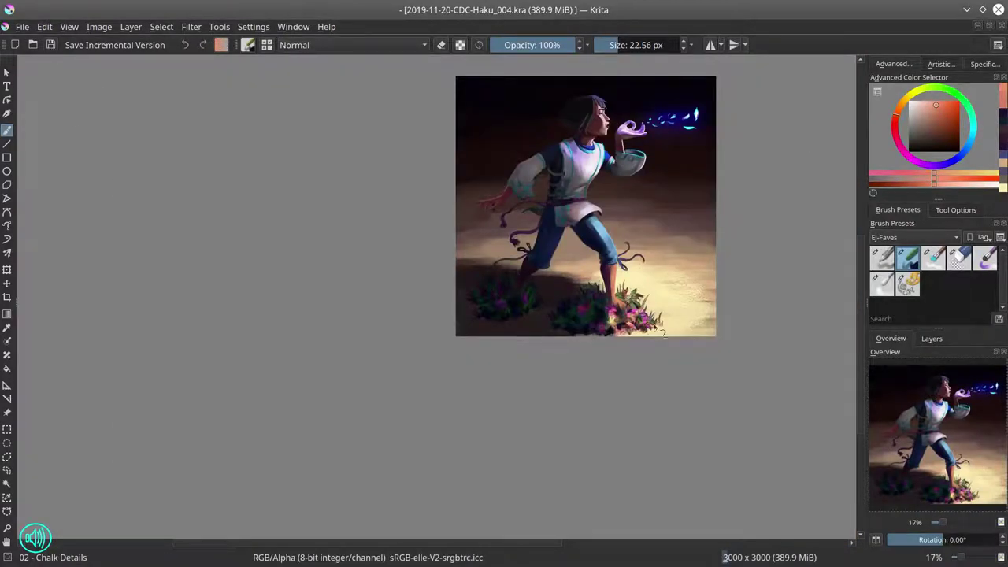
Step: Paint beige strokes near the foot and dark blue shadows under the grass, then save
scroll(663, 332, up, 5)
shift+drag(598, 370, 622, 370)
ctrl+click(622, 370)
drag(579, 363, 608, 375)
ctrl+click(425, 259)
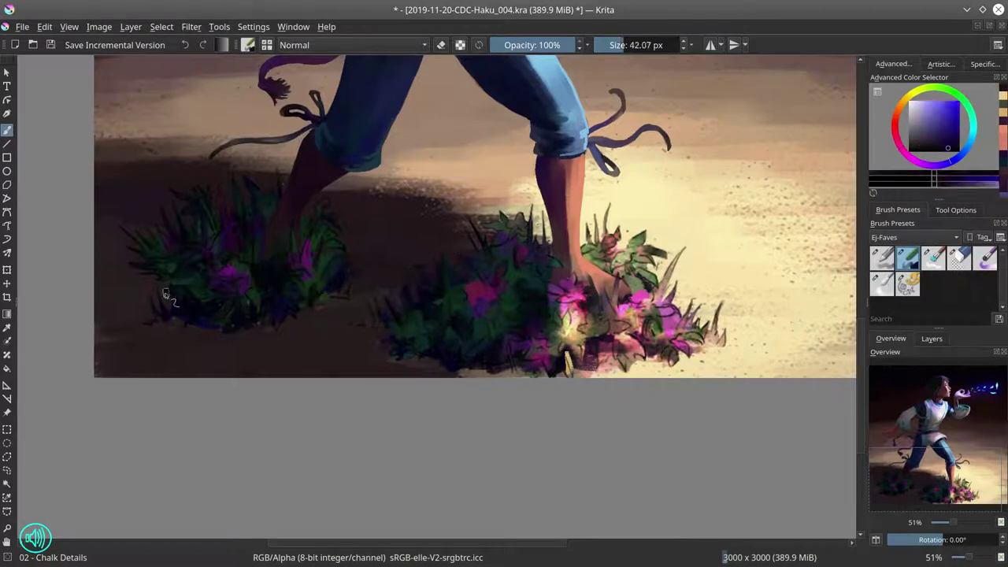
drag(179, 283, 118, 307)
drag(394, 339, 326, 334)
click(51, 45)
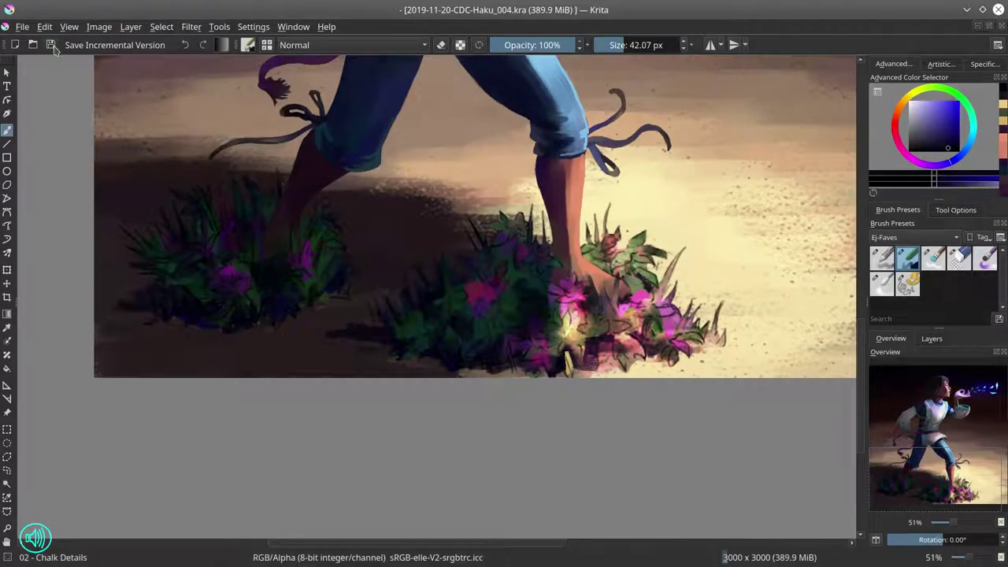
Step: With the Blender Textured Soft dodge brush, brighten leaves, pink flowers and grass by the right foot
key(slash)
scroll(593, 245, up, 2)
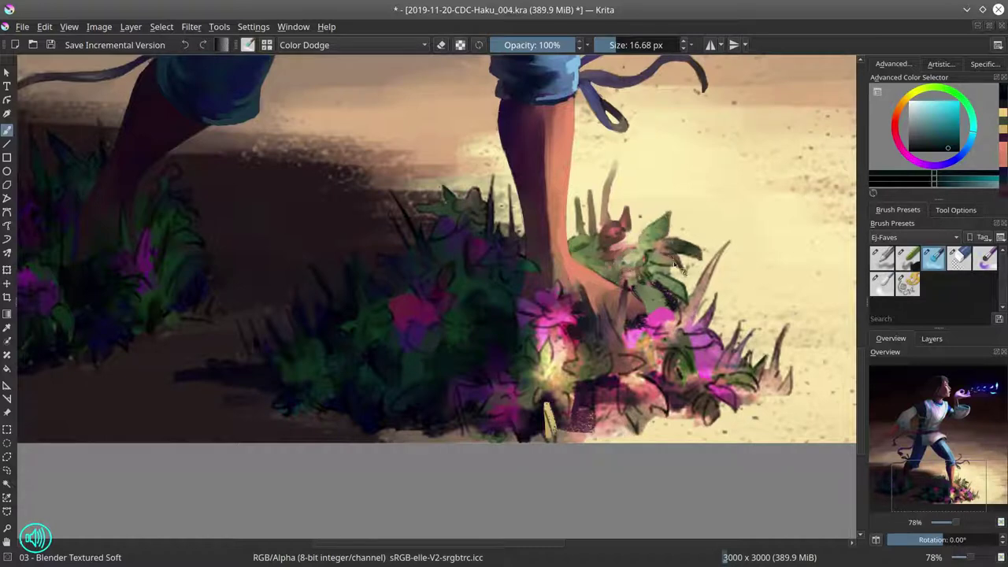
drag(679, 268, 654, 257)
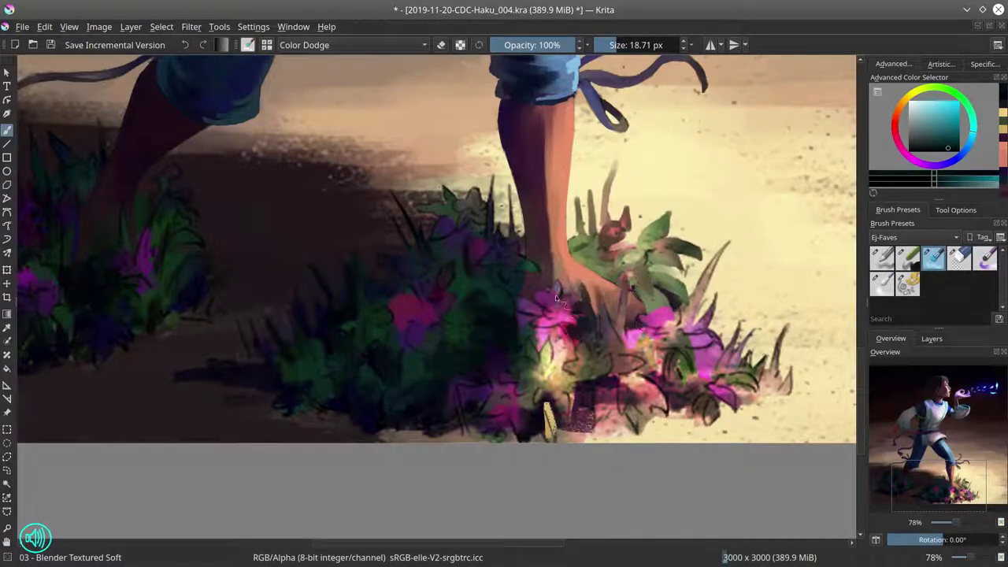
ctrl+click(558, 319)
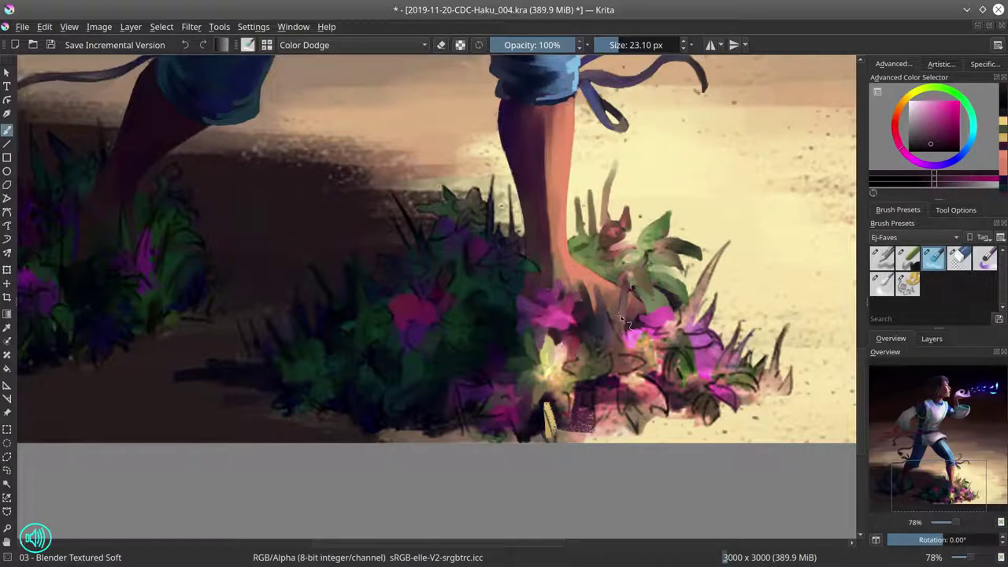
drag(682, 323, 687, 288)
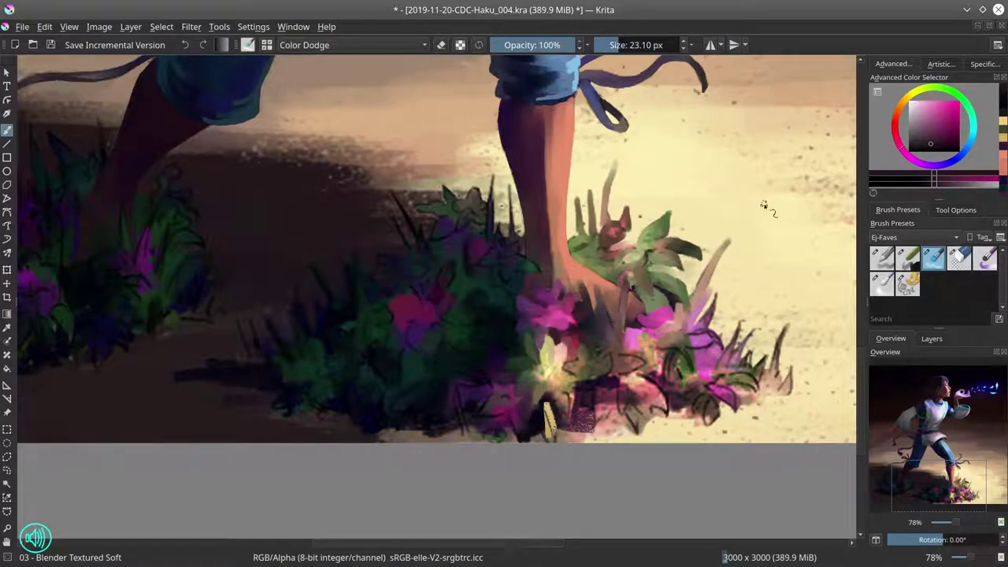
mouse_move(606, 364)
mouse_down()
mouse_move(550, 417)
mouse_move(487, 430)
mouse_move(536, 440)
mouse_move(622, 425)
mouse_up()
Step: Brighten the right bush's pink flowers and grass, then view the left bush and whole character
key(slash)
key(slash)
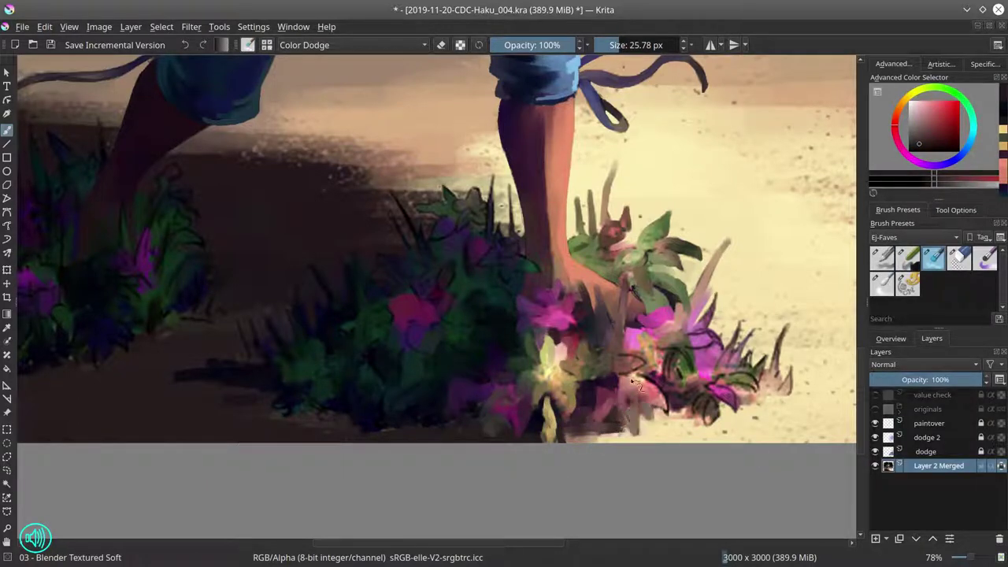
drag(634, 382, 674, 359)
mouse_move(774, 349)
mouse_down()
mouse_move(781, 378)
mouse_move(727, 383)
mouse_move(742, 409)
mouse_move(712, 401)
mouse_move(685, 421)
mouse_up()
click(901, 341)
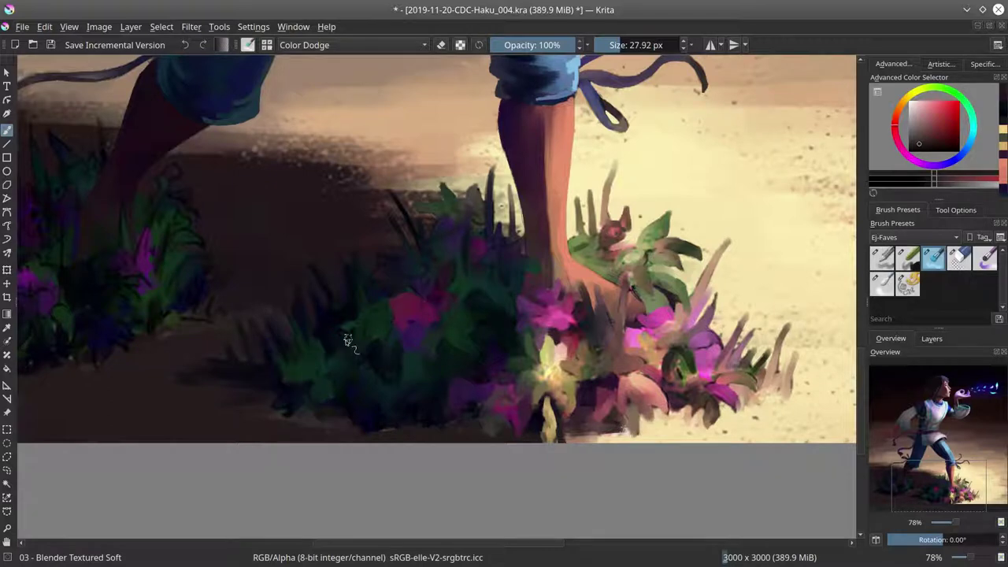
drag(276, 267, 488, 236)
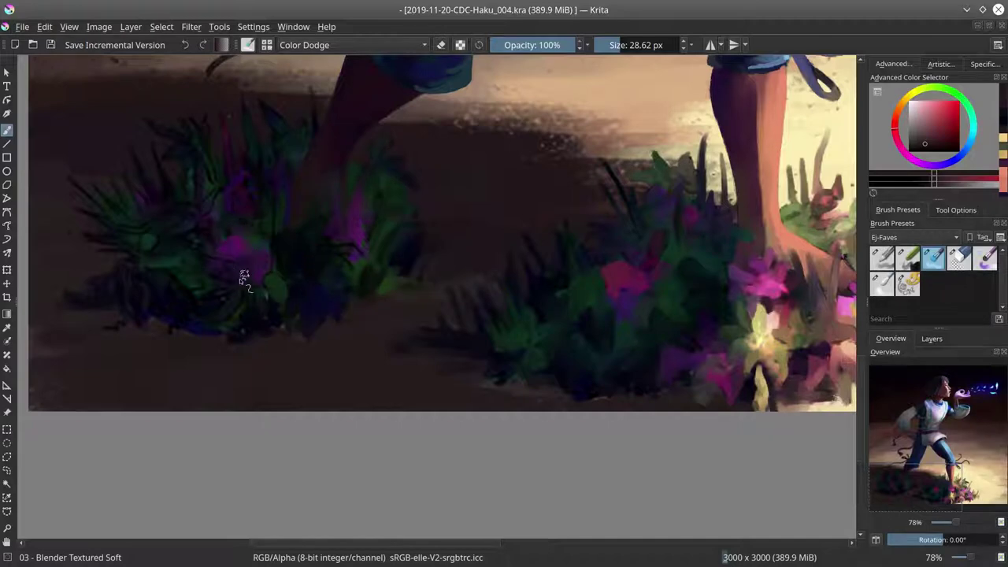
key(bracketleft)
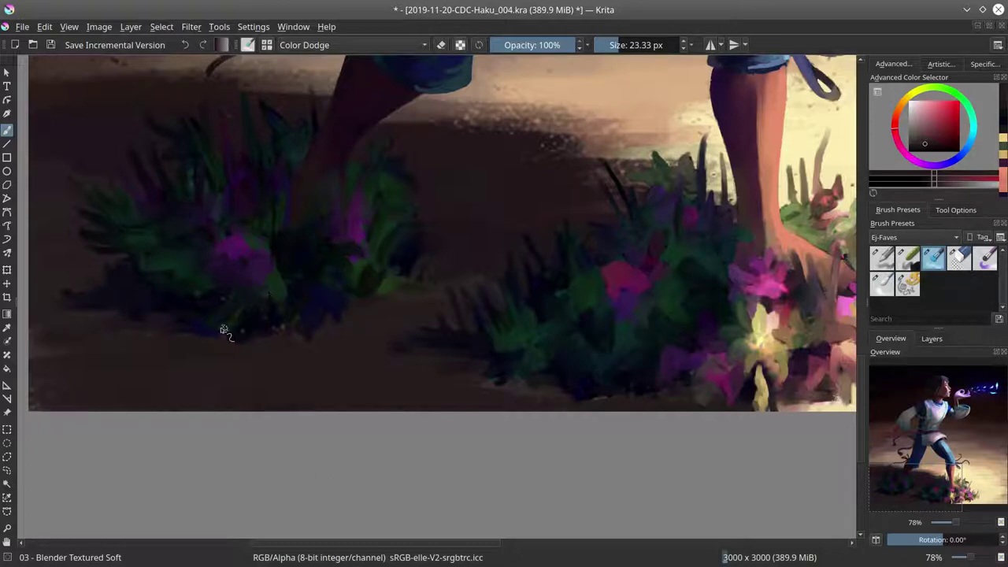
key(minus)
key(minus)
key(minus)
key(minus)
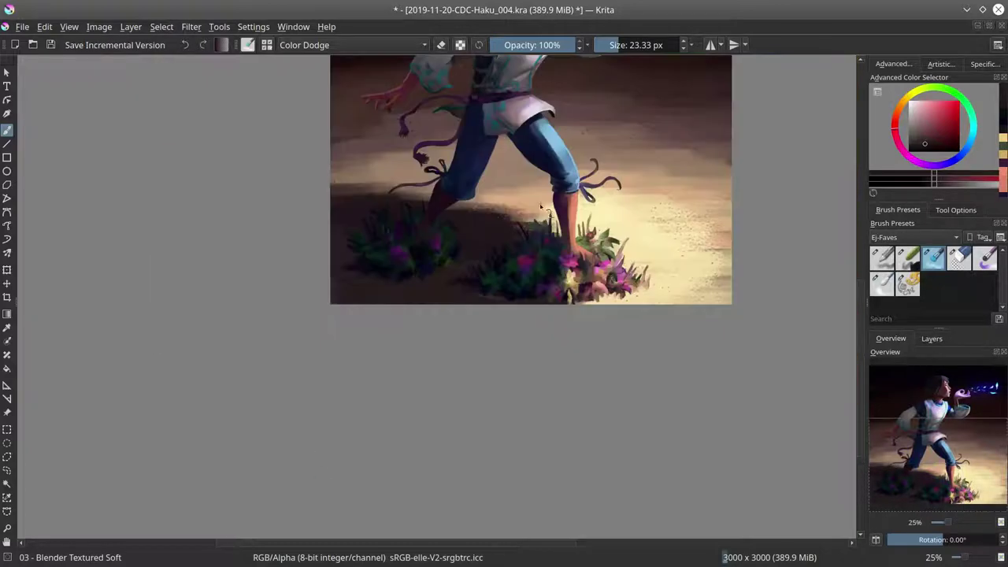
Step: With the Chalk Details brush, paint dark magenta strokes among the flowers and a pale grass blade on the right bush
scroll(548, 292, up, 3)
key(slash)
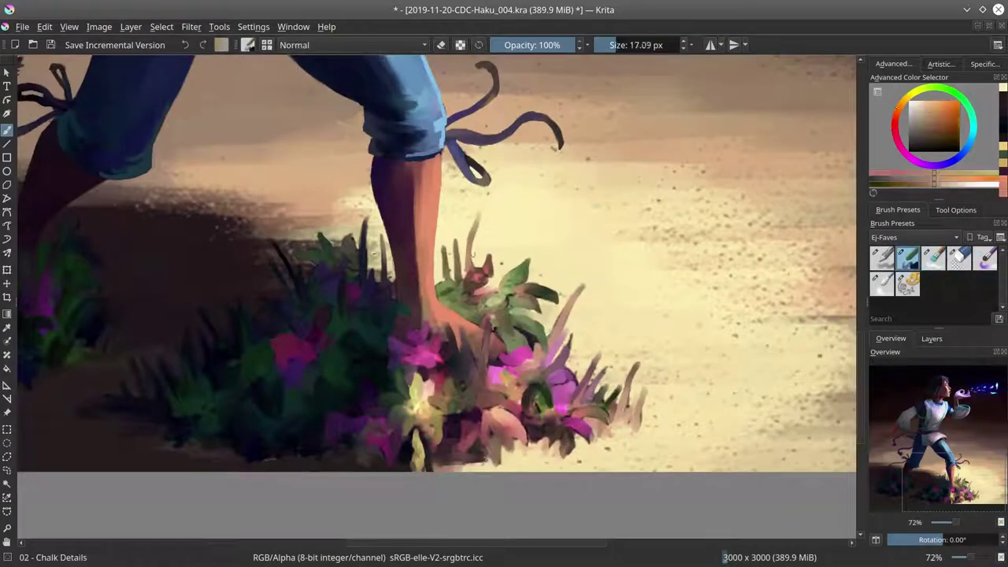
key(bracketleft)
key(bracketleft)
key(bracketleft)
ctrl+click(482, 319)
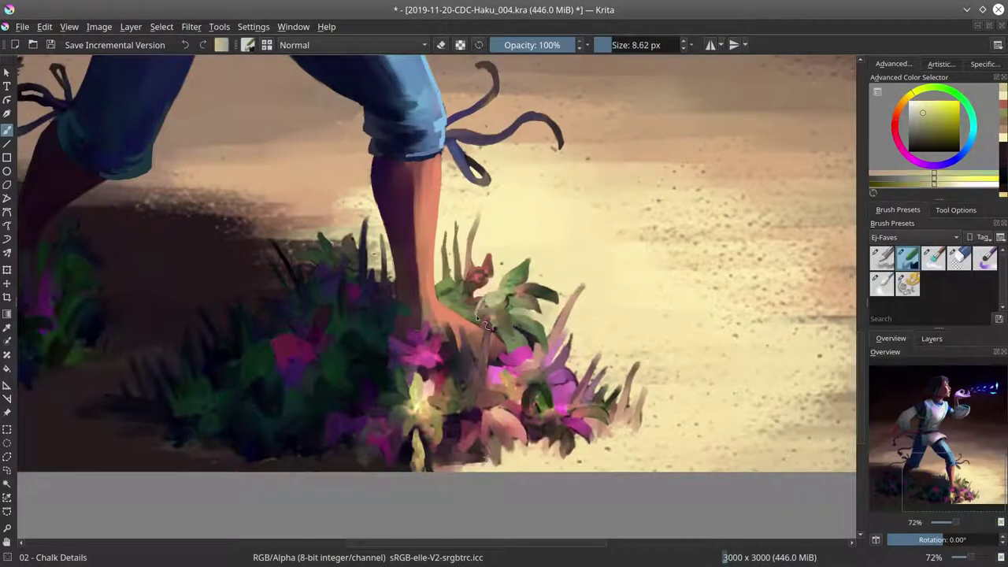
ctrl+click(541, 325)
key(bracketright)
key(bracketright)
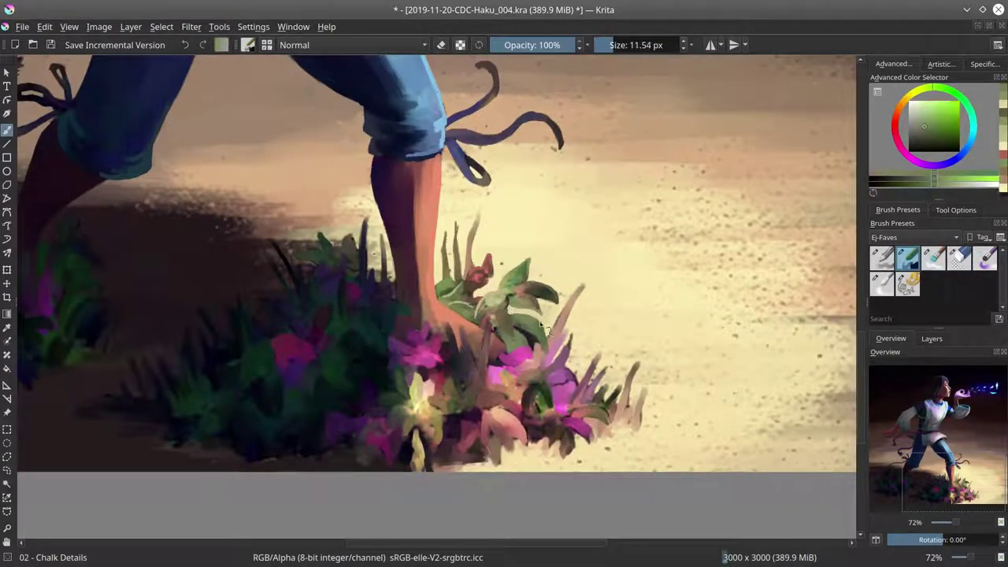
ctrl+click(488, 346)
drag(465, 303, 469, 342)
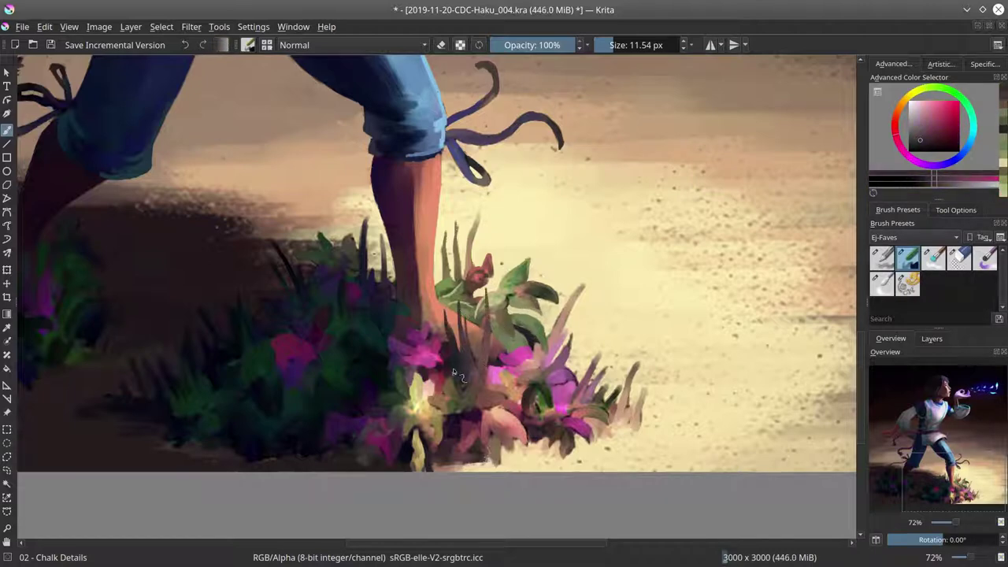
ctrl+click(575, 315)
drag(586, 277, 561, 348)
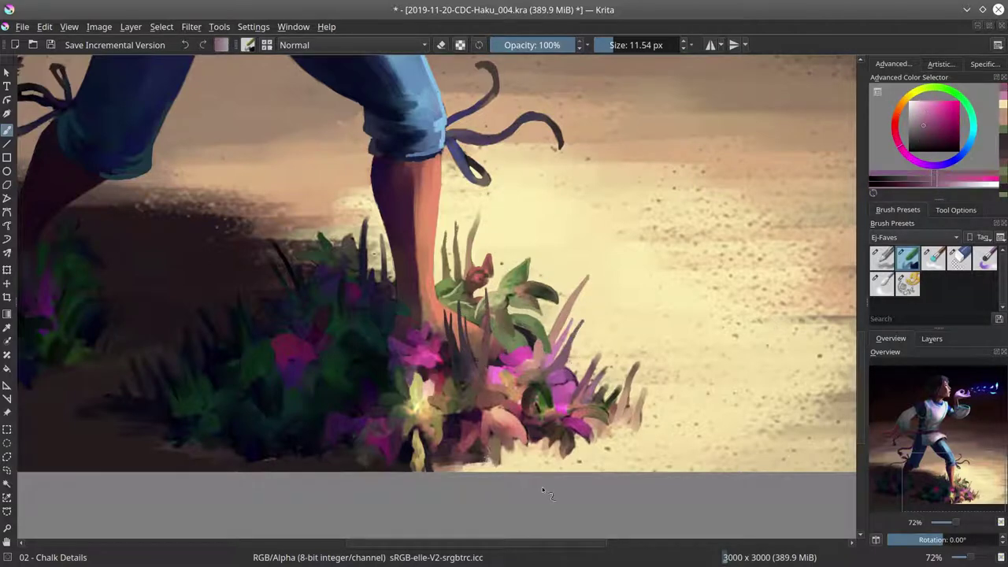
Step: Paint a light green leaf arc on the flowers and darken the plant bases with dark reddish brown
ctrl+click(526, 352)
drag(526, 398, 549, 385)
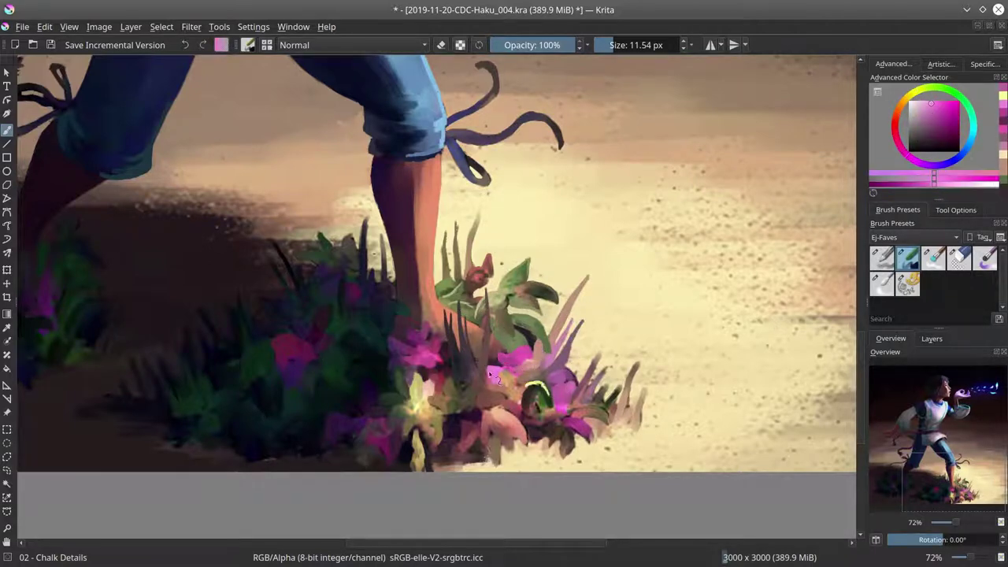
ctrl+click(521, 435)
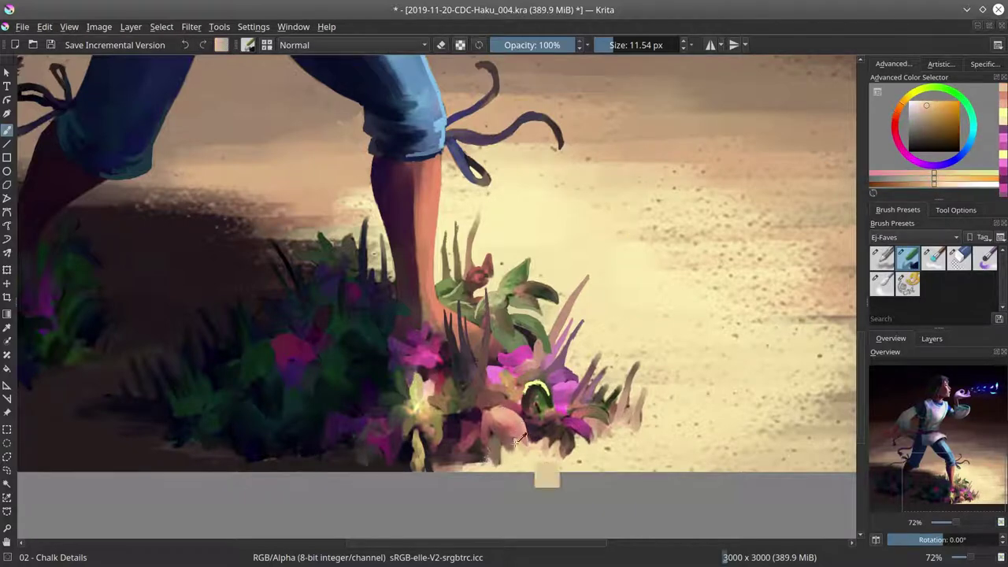
key(bracketright)
ctrl+click(474, 467)
drag(457, 446, 471, 466)
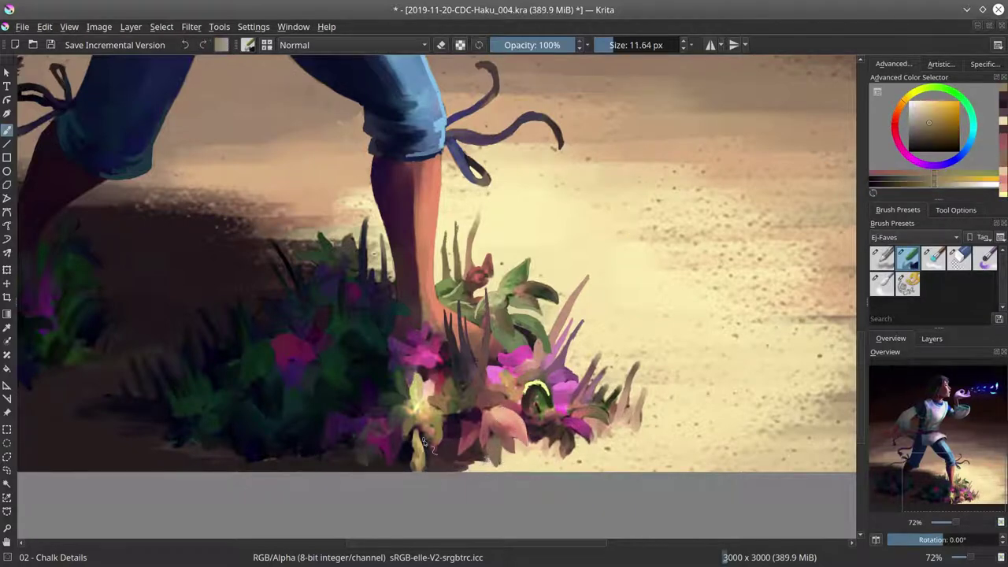
key(bracketleft)
drag(538, 438, 552, 452)
Step: Add spiky pink grass blades to the right plants, then sample sand and brown tones
ctrl+click(579, 431)
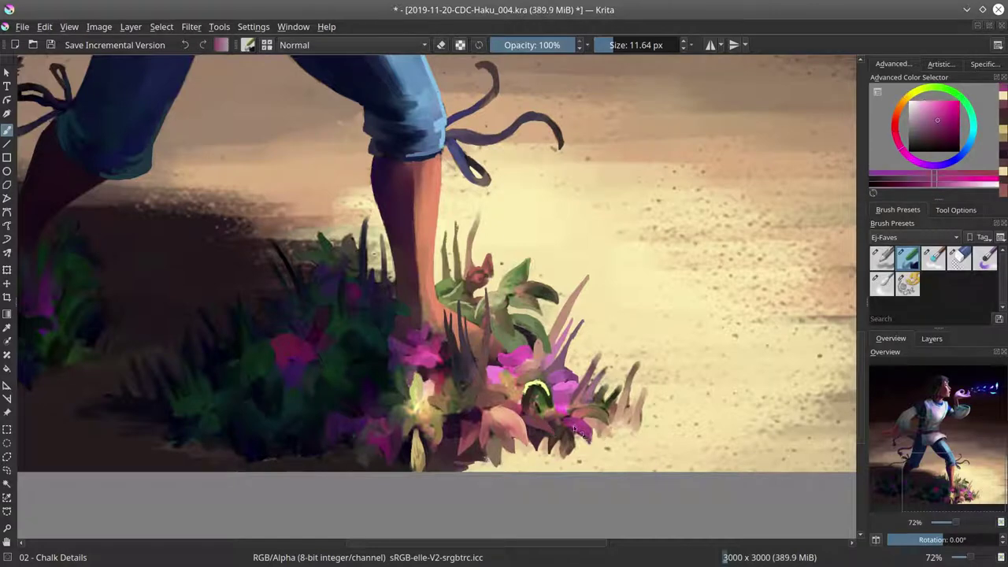
mouse_move(616, 376)
mouse_down()
mouse_move(604, 358)
mouse_move(591, 372)
mouse_move(595, 343)
mouse_up()
key(bracketleft)
drag(616, 389, 605, 370)
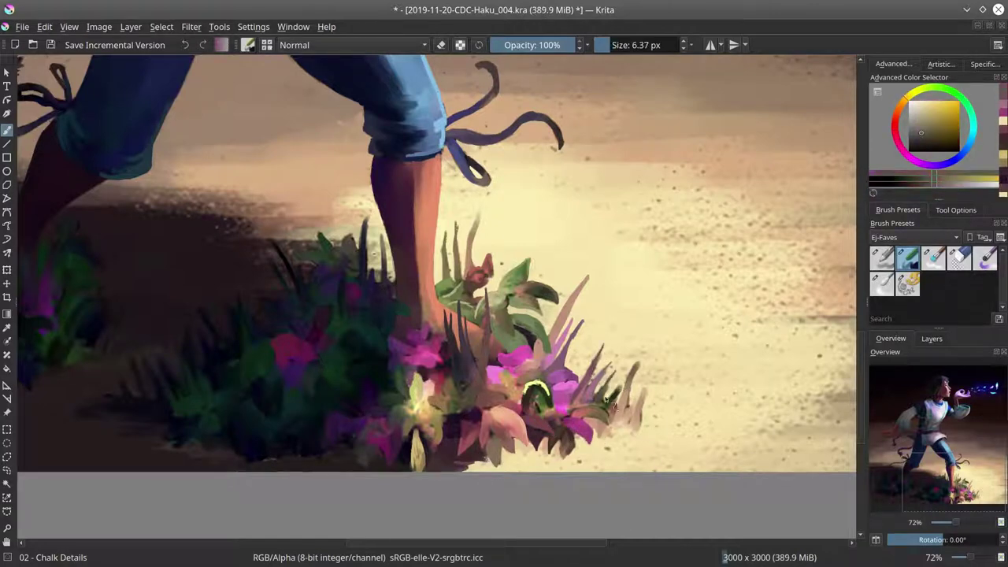
ctrl+click(630, 388)
key(bracketright)
ctrl+click(630, 402)
ctrl+click(644, 400)
key(bracketright)
key(bracketright)
key(bracketright)
key(bracketright)
key(bracketright)
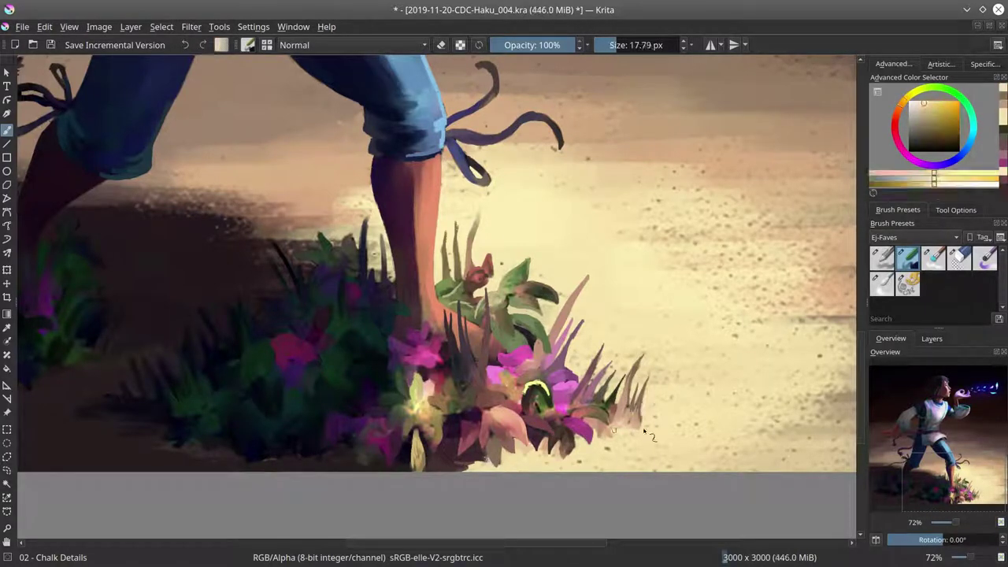
ctrl+click(605, 433)
Step: Sample dark maroon and teal from the plants, fit the page in view, and save
ctrl+click(236, 453)
key(bracketright)
ctrl+click(320, 441)
key(bracketleft)
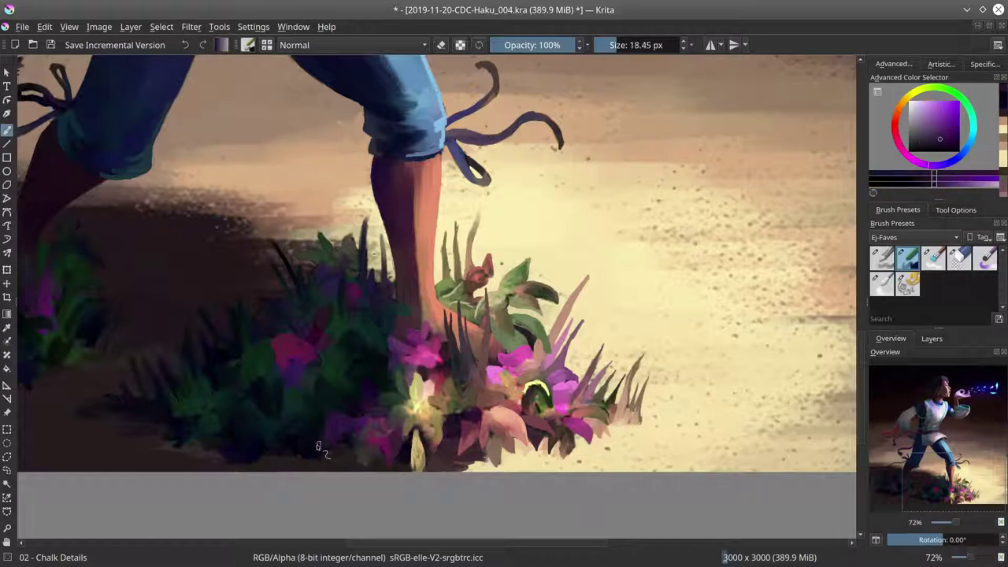
ctrl+click(349, 445)
ctrl+click(370, 453)
ctrl+click(315, 383)
ctrl+click(339, 360)
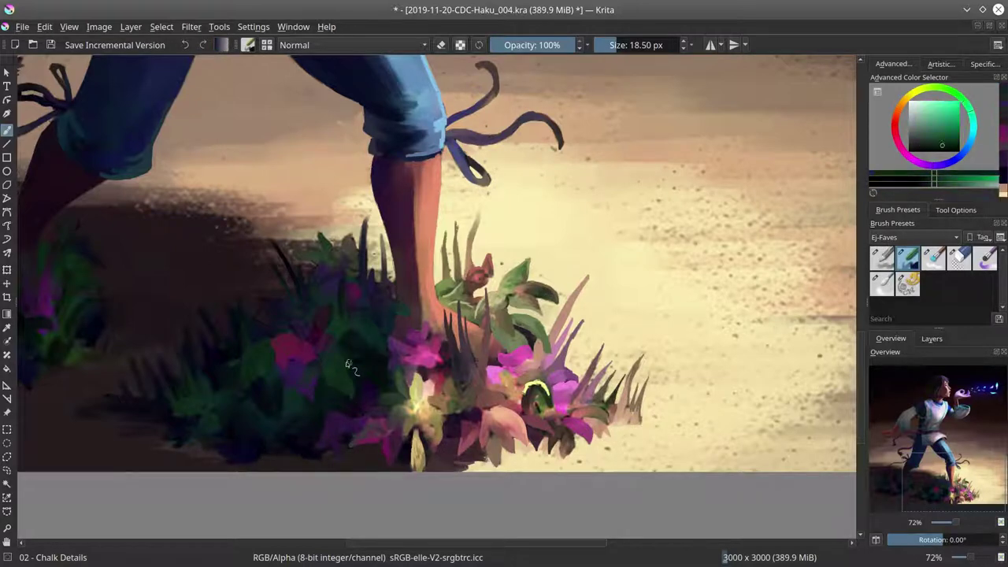
ctrl+click(355, 364)
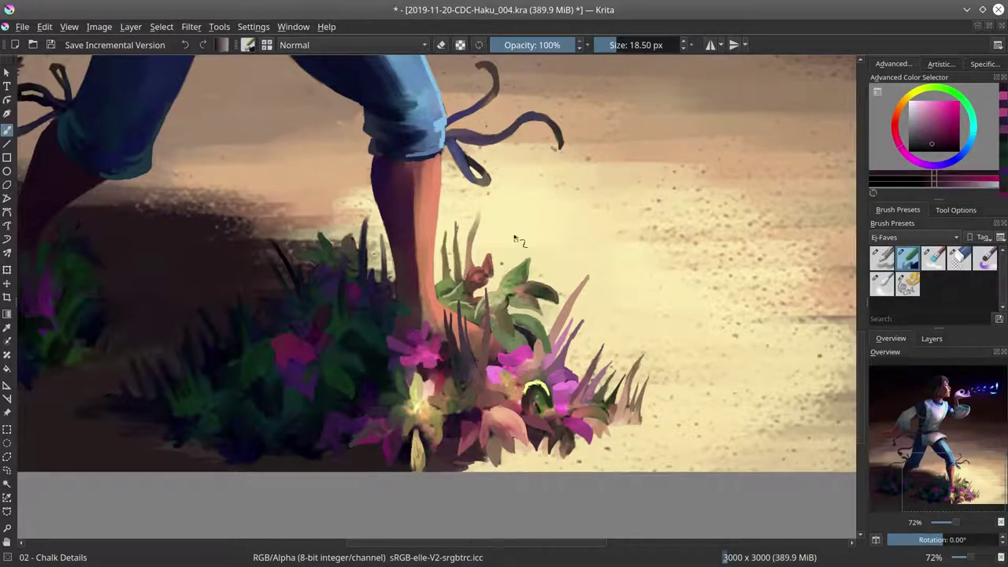
key(2)
key(ctrl+s)
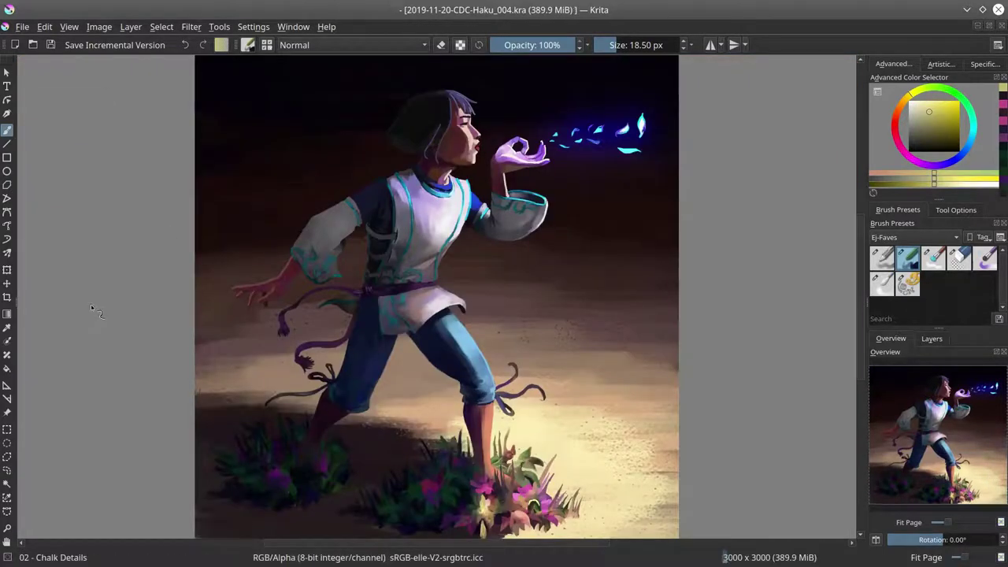
click(932, 338)
click(874, 394)
scroll(801, 387, down, 3)
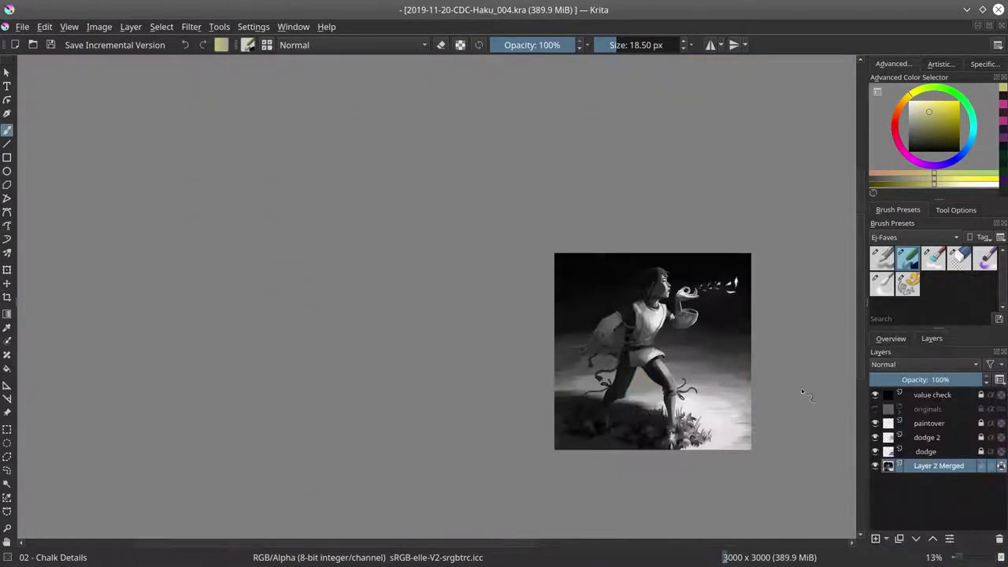
key(2)
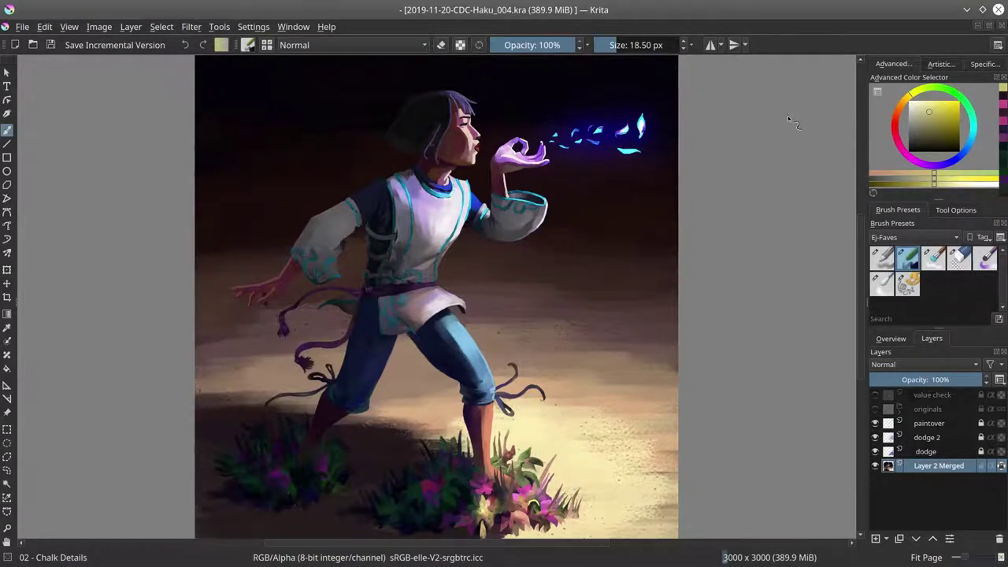
click(890, 338)
key(m)
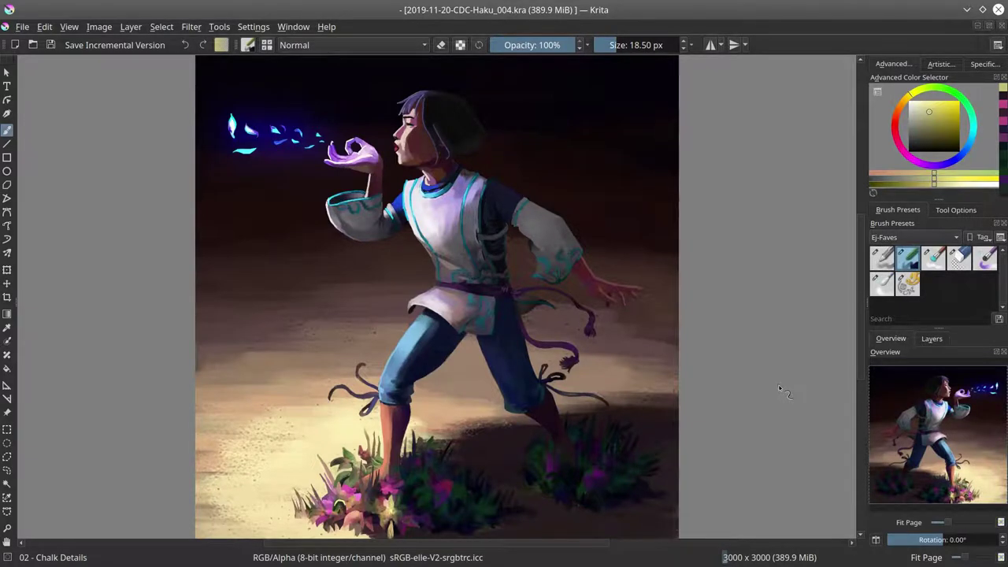
key(m)
scroll(481, 267, up, 5)
ctrl+click(481, 267)
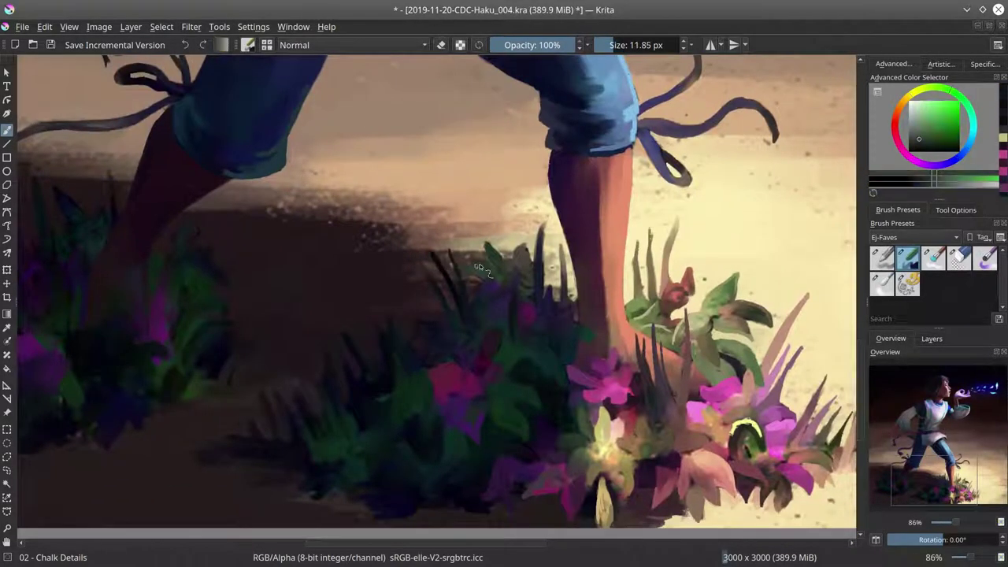
Step: Sample foliage greens and blues, then lighten the pink flower in the bush with the soft blending brush
ctrl+click(549, 335)
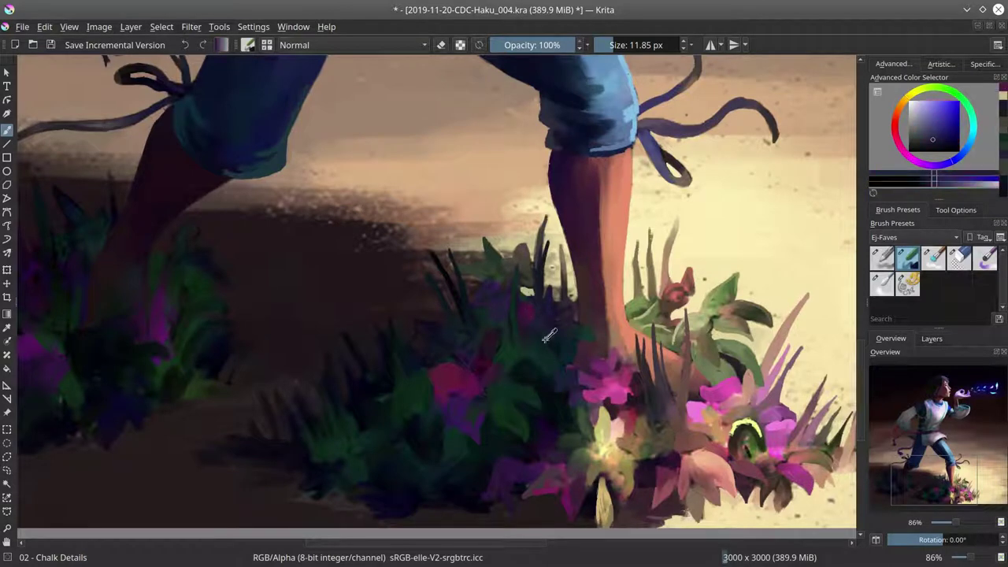
ctrl+click(595, 338)
ctrl+click(565, 338)
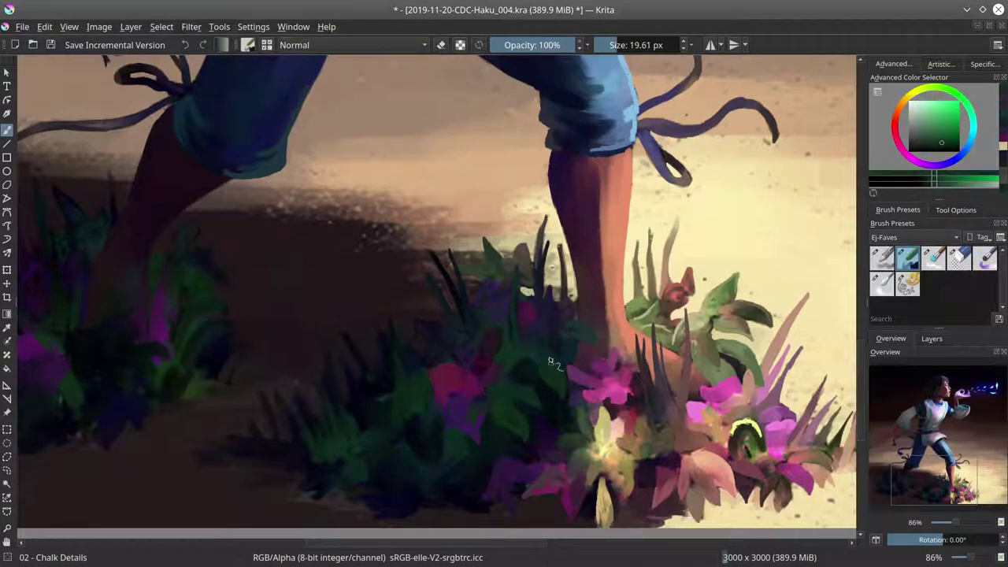
drag(543, 366, 526, 369)
ctrl+click(488, 373)
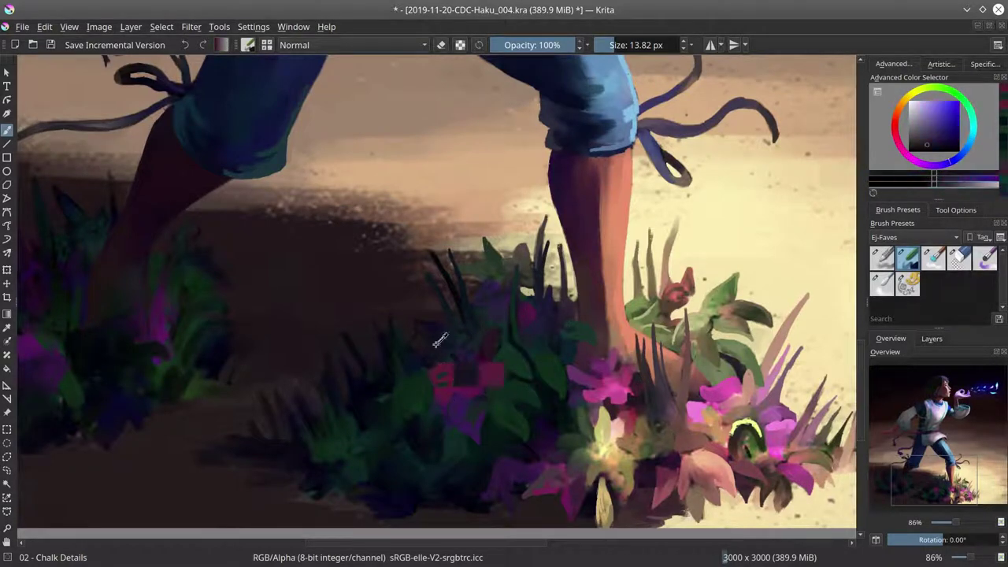
mouse_move(439, 338)
mouse_down()
mouse_move(416, 353)
mouse_move(457, 334)
mouse_up()
key(slash)
key(slash)
mouse_move(445, 376)
mouse_down()
mouse_move(458, 381)
mouse_move(439, 369)
mouse_up()
Step: Paint short dark strokes near the red flower and a light green leaf in the foliage
ctrl+click(406, 403)
mouse_move(406, 404)
mouse_down()
mouse_move(436, 420)
mouse_move(421, 469)
mouse_move(441, 454)
mouse_move(458, 431)
mouse_up()
ctrl+click(445, 425)
ctrl+click(457, 422)
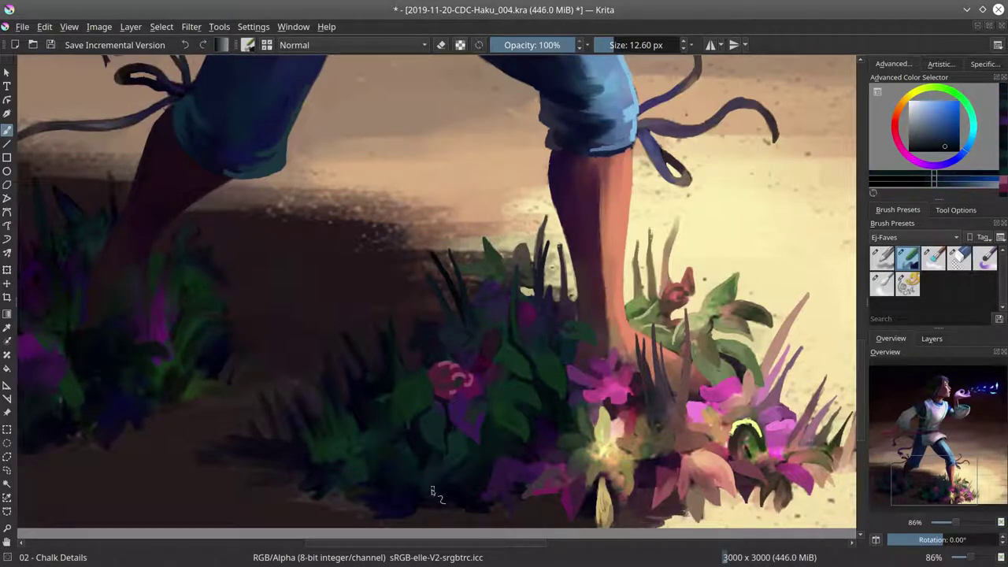
ctrl+click(381, 432)
drag(372, 470, 387, 451)
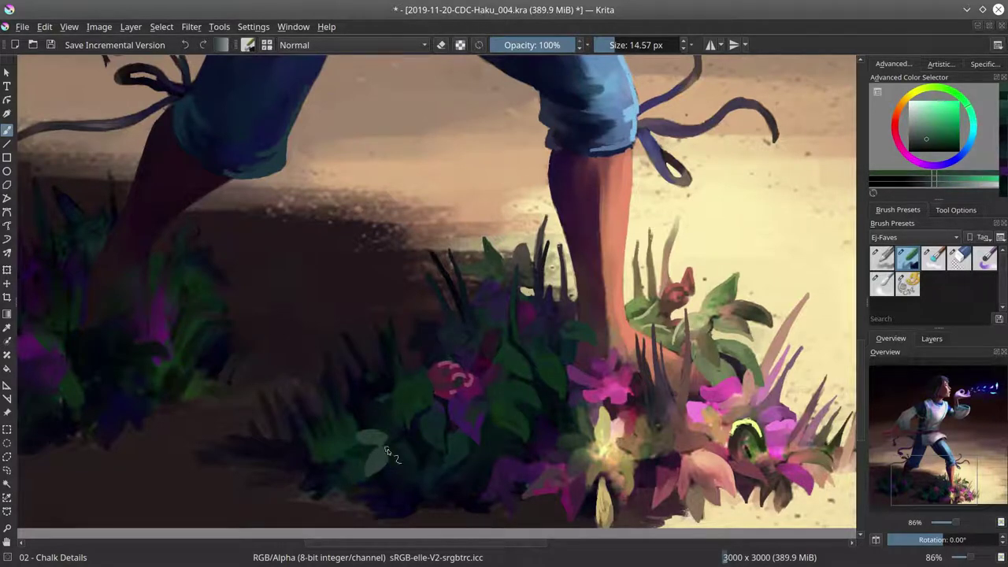
Step: Sample leaf greens and dark pinks from the flower bush
ctrl+click(386, 378)
ctrl+click(409, 401)
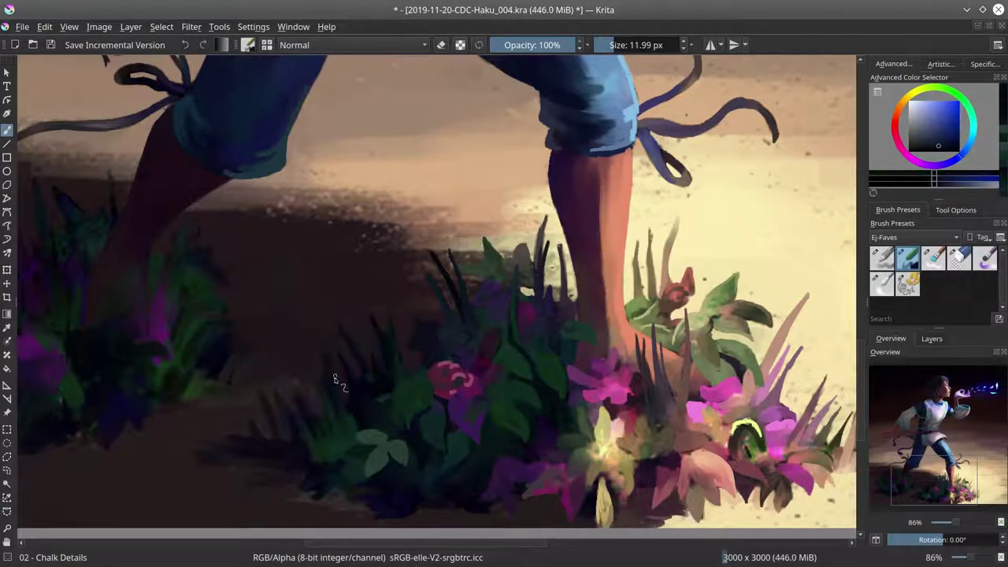
ctrl+click(311, 382)
ctrl+click(279, 447)
ctrl+click(249, 422)
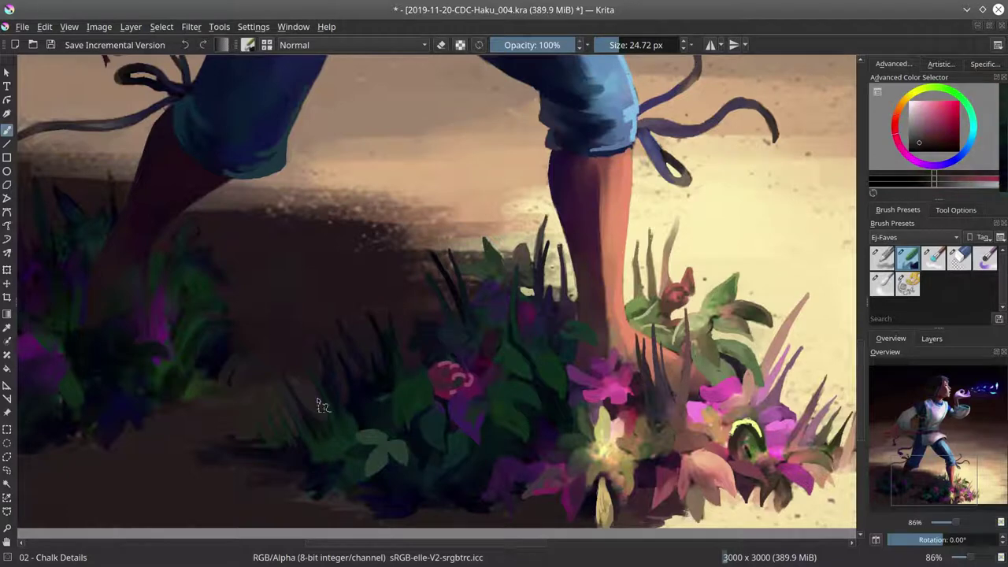
ctrl+click(323, 405)
ctrl+click(351, 398)
Step: Sample more bush colours, pan to bring the left bush into view, and save the painting
drag(381, 371, 456, 278)
ctrl+click(394, 382)
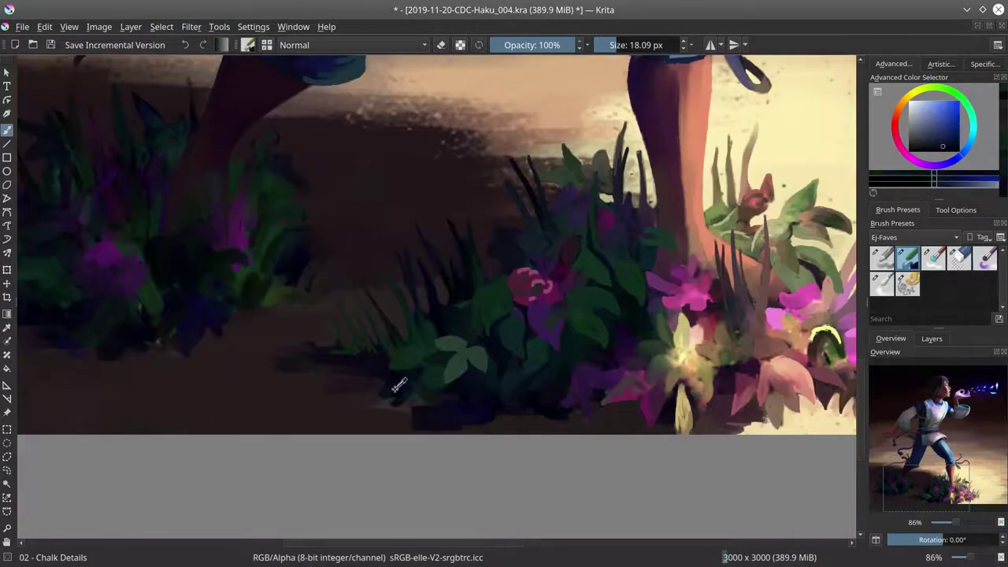
ctrl+click(393, 382)
ctrl+click(405, 410)
ctrl+click(398, 382)
drag(362, 524, 477, 528)
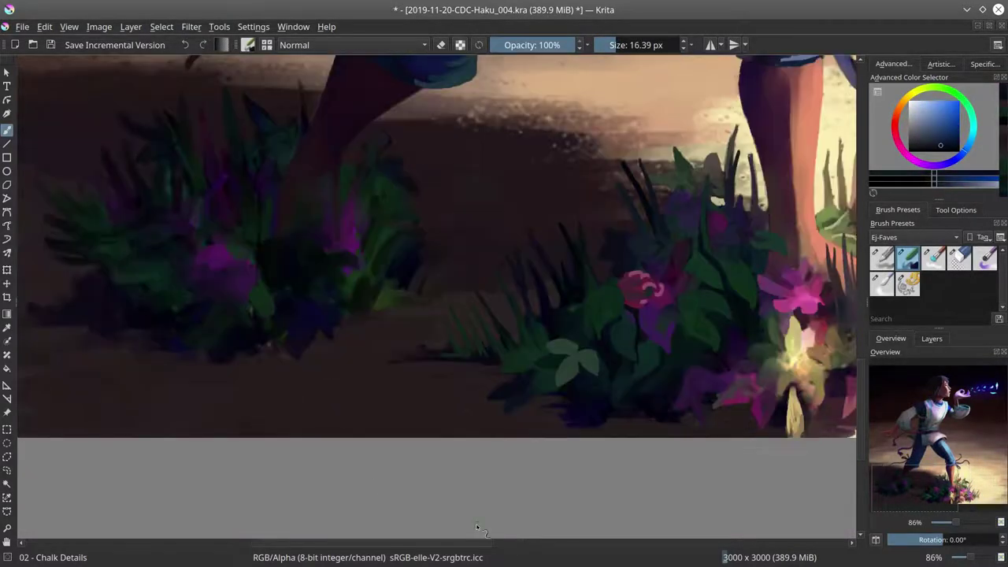
key(ctrl+s)
key(2)
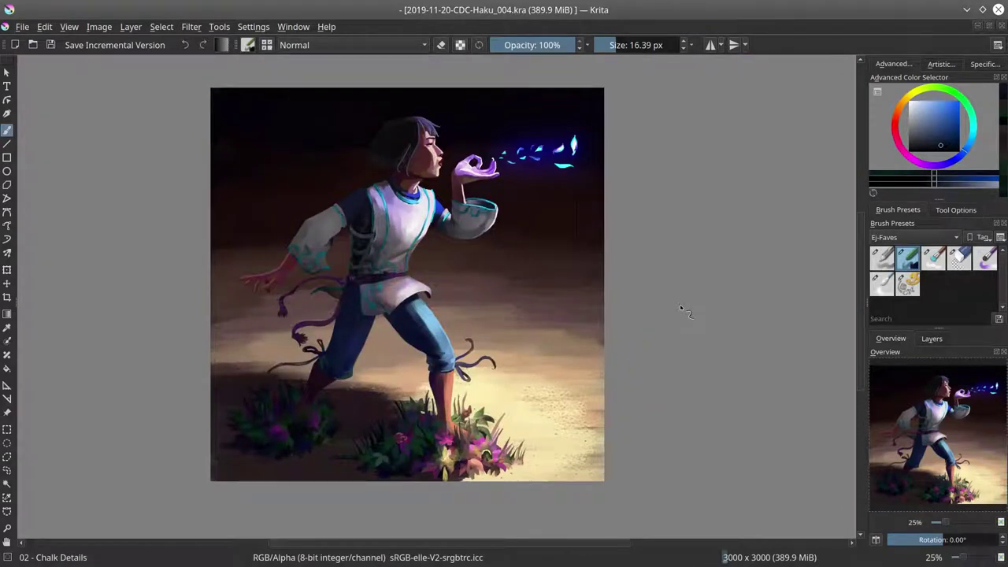
Step: Zoom into the left bush and sample its shadowed maroon and dark green colours
scroll(491, 331, up, 5)
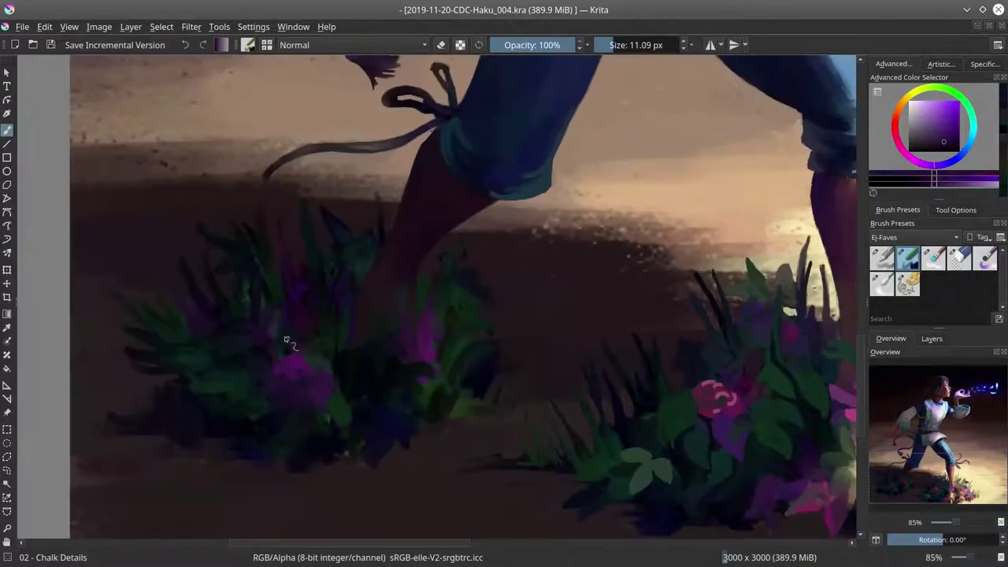
ctrl+click(292, 367)
ctrl+click(383, 348)
ctrl+click(478, 245)
ctrl+click(476, 246)
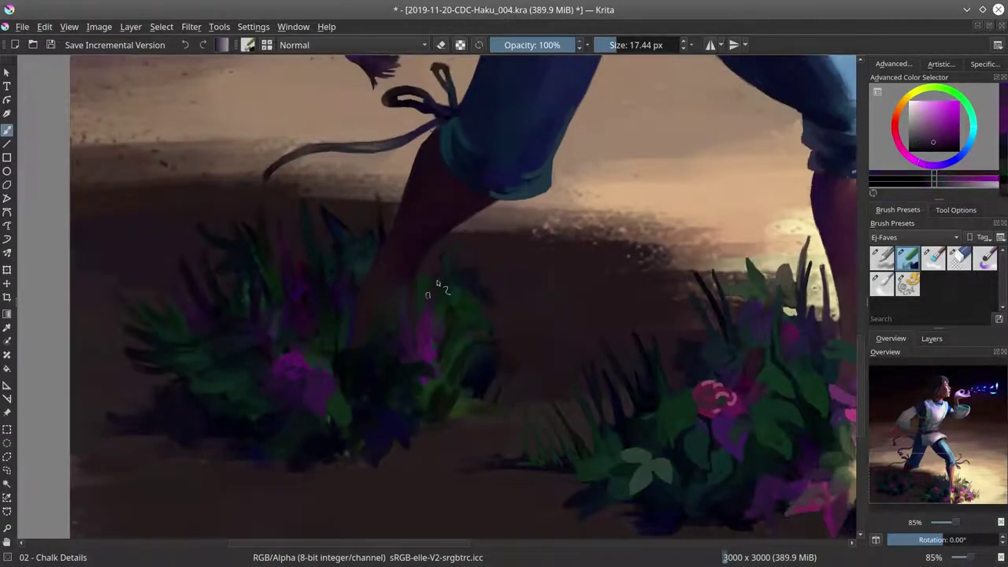
ctrl+click(454, 292)
ctrl+click(462, 303)
ctrl+click(467, 250)
ctrl+click(449, 286)
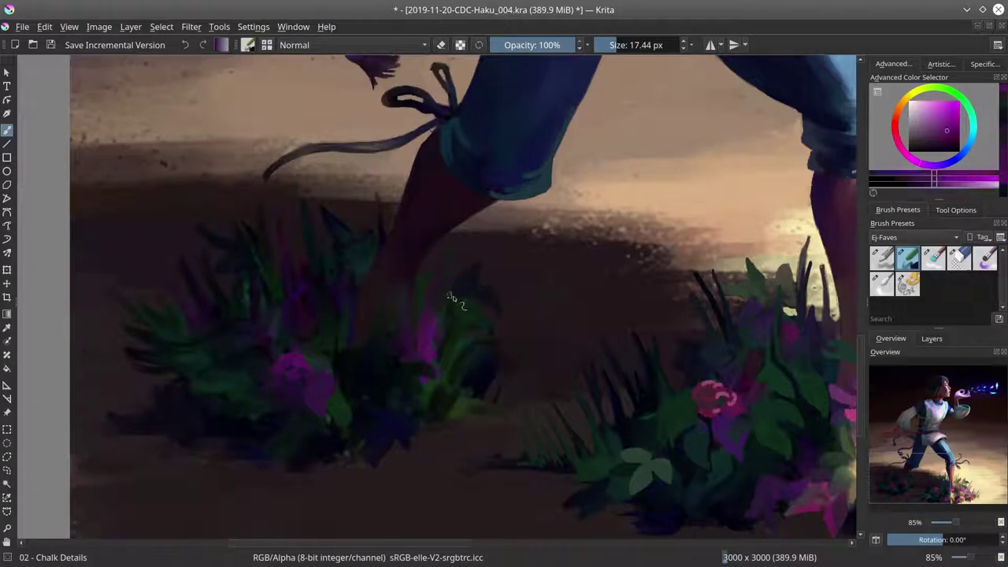
ctrl+click(478, 254)
ctrl+click(473, 326)
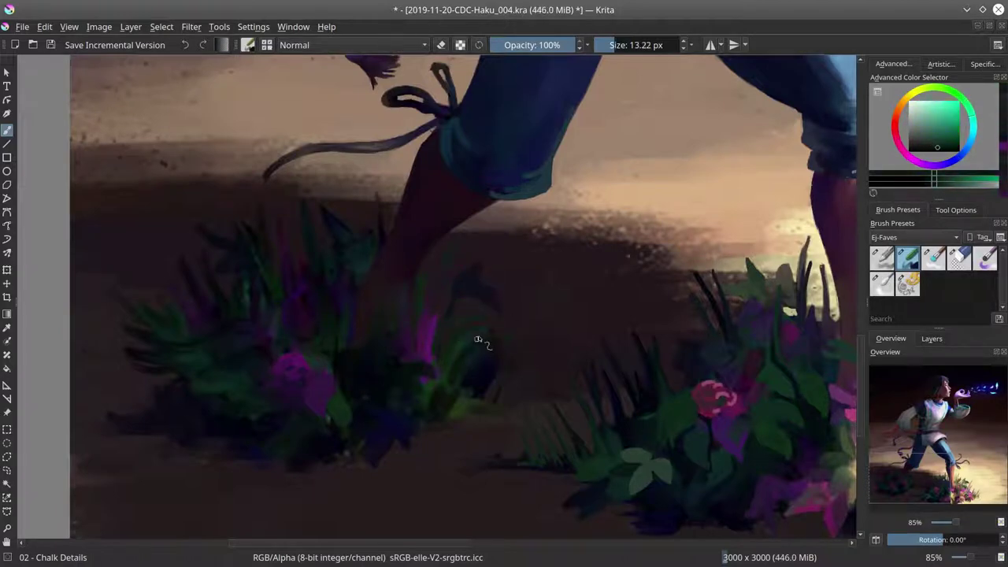
ctrl+click(477, 334)
ctrl+click(472, 338)
Step: Paint a green grass stroke into the left bush
key(])
click(484, 416)
ctrl+click(434, 382)
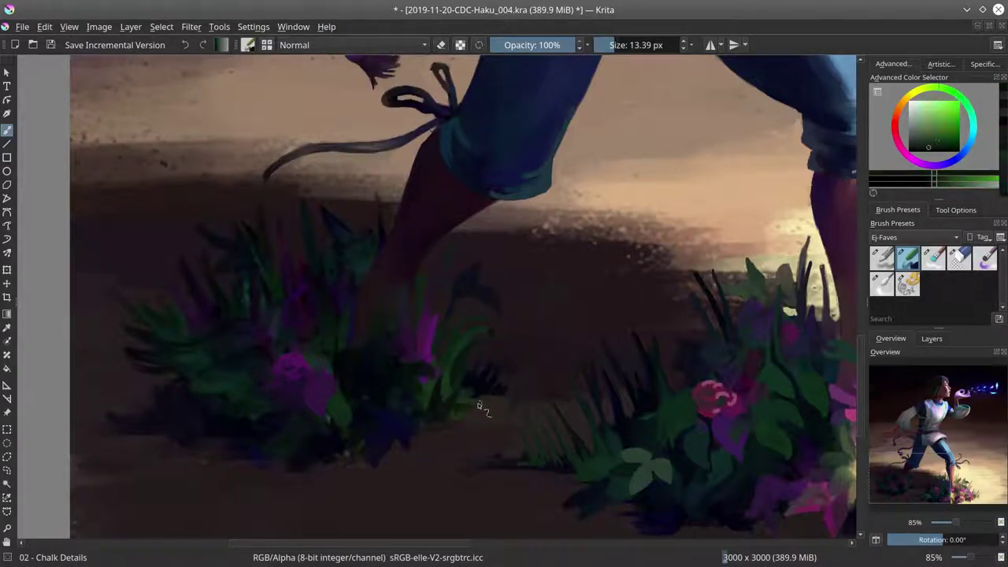
key([)
key([)
drag(429, 410, 398, 376)
Step: Sample reddish-brown, teal and pinkish red, then paint magenta stems into the left bush
ctrl+click(409, 394)
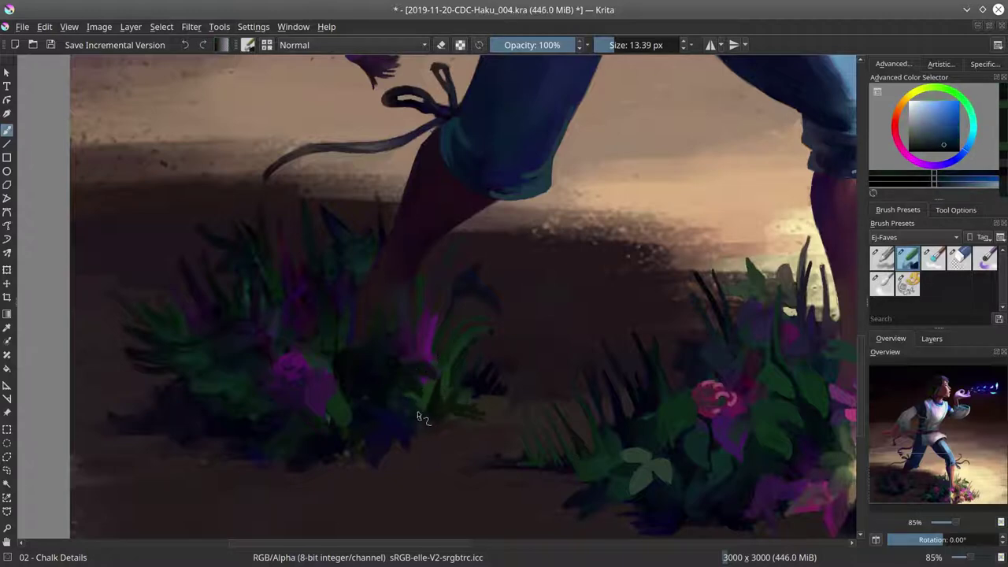
ctrl+click(418, 411)
ctrl+click(383, 463)
ctrl+click(360, 400)
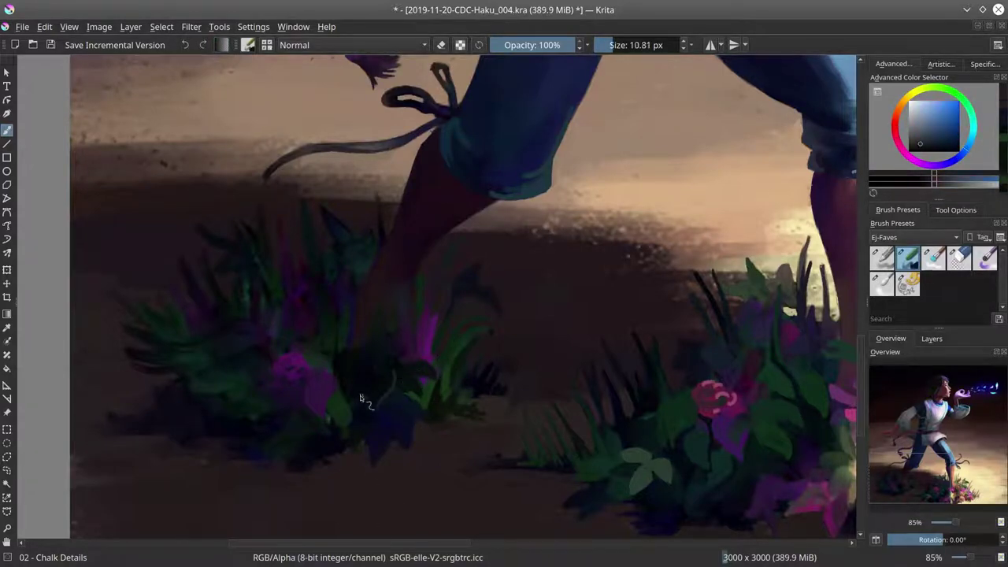
ctrl+click(351, 376)
click(930, 147)
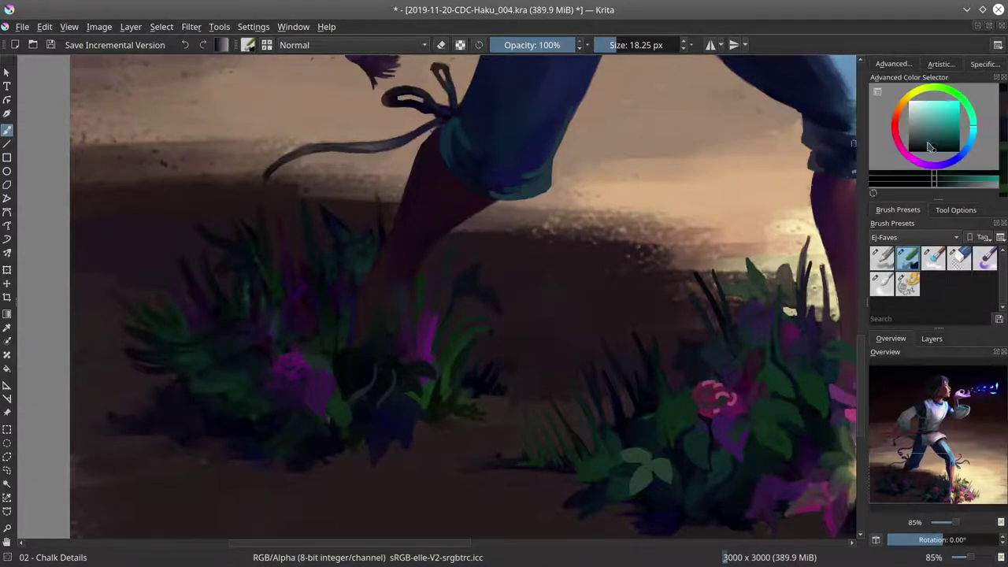
ctrl+click(344, 410)
key(bracketleft)
ctrl+click(322, 434)
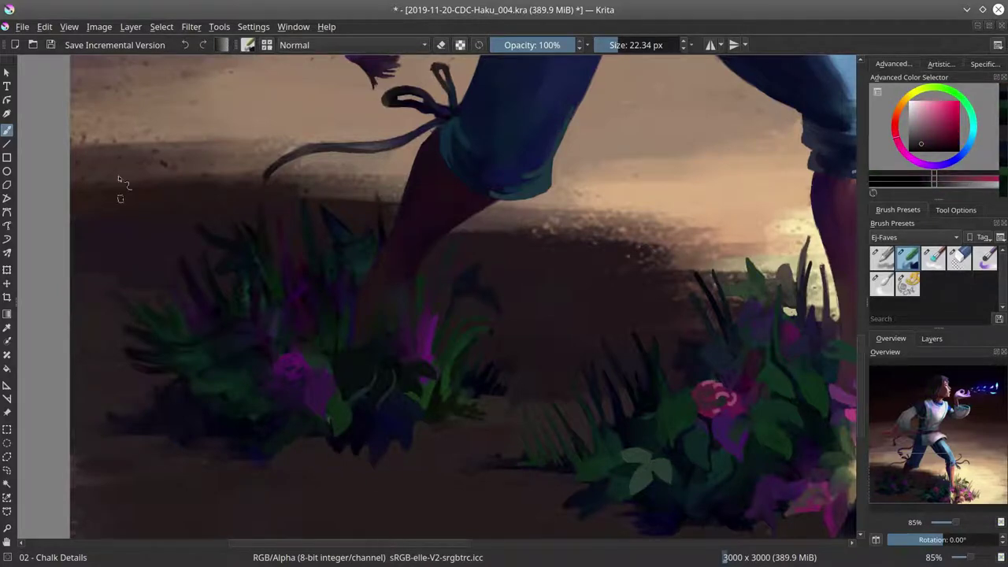
ctrl+click(400, 338)
drag(348, 306, 352, 346)
drag(370, 315, 375, 340)
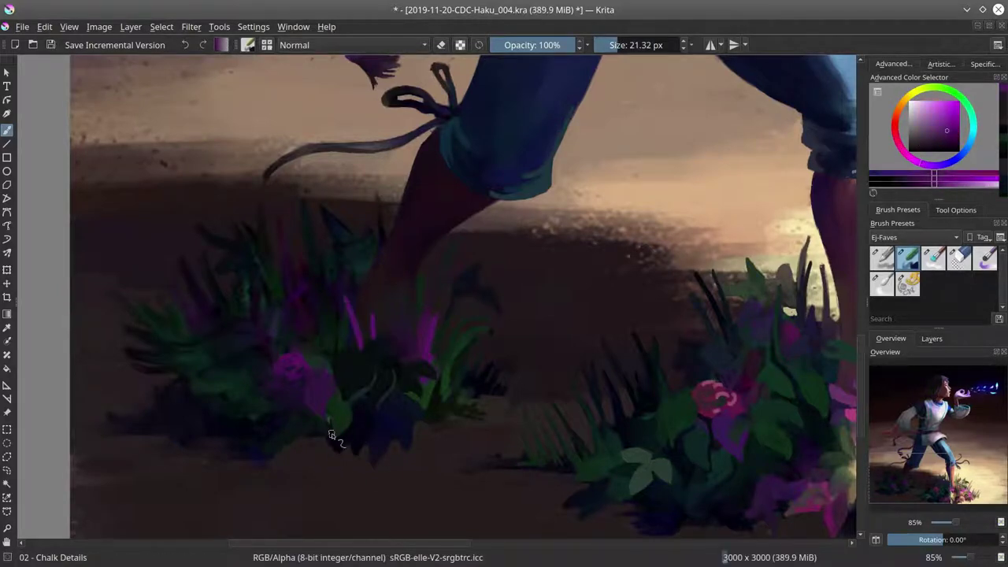
Step: Paint dark magenta grass blades on the left side and top of the bush
ctrl+click(135, 360)
key(bracketleft)
key(bracketleft)
drag(130, 346, 96, 352)
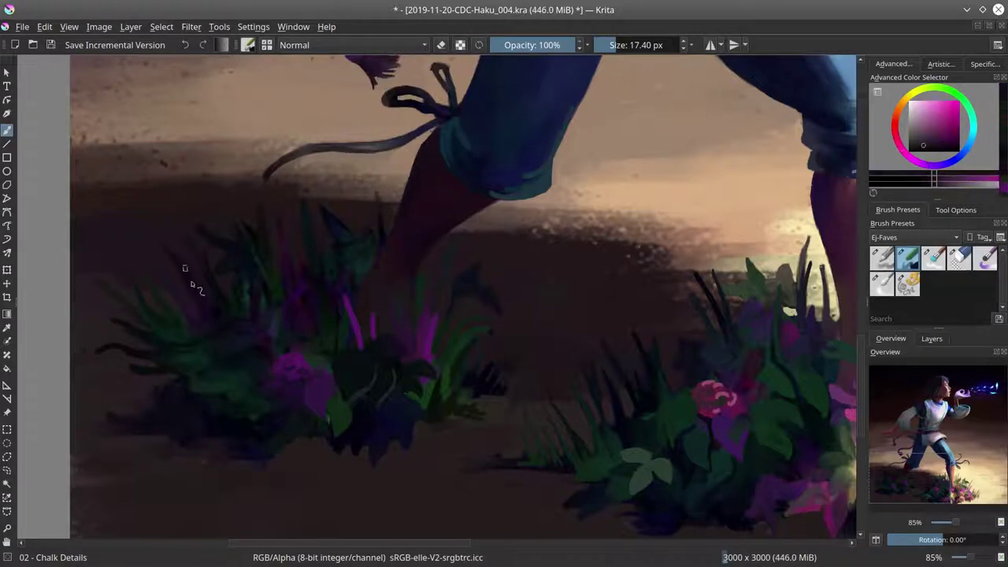
ctrl+click(203, 229)
drag(228, 257, 240, 285)
Step: Sample dark blue and purple shades from the bush's foliage
ctrl+click(236, 338)
key(bracketleft)
ctrl+click(202, 376)
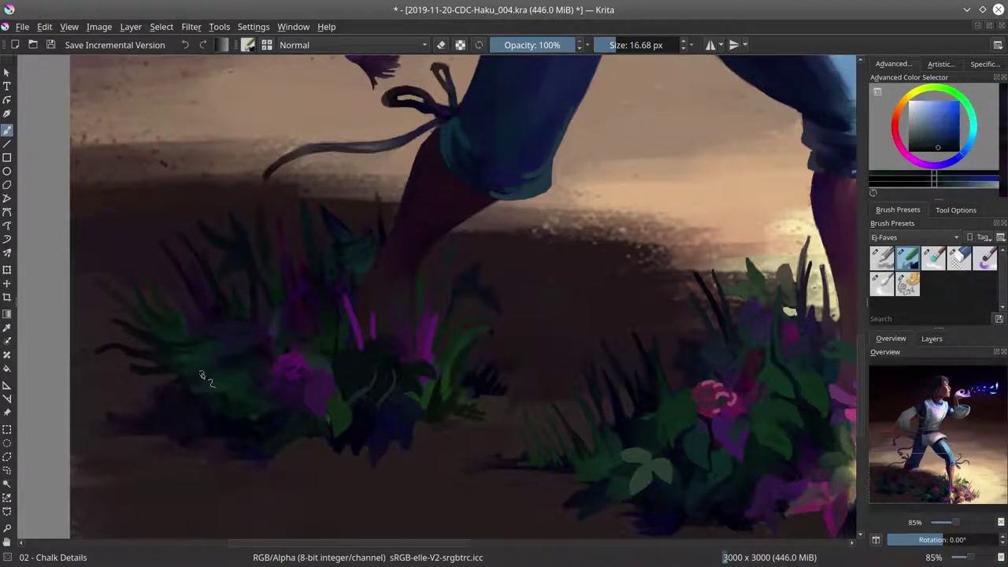
ctrl+click(258, 392)
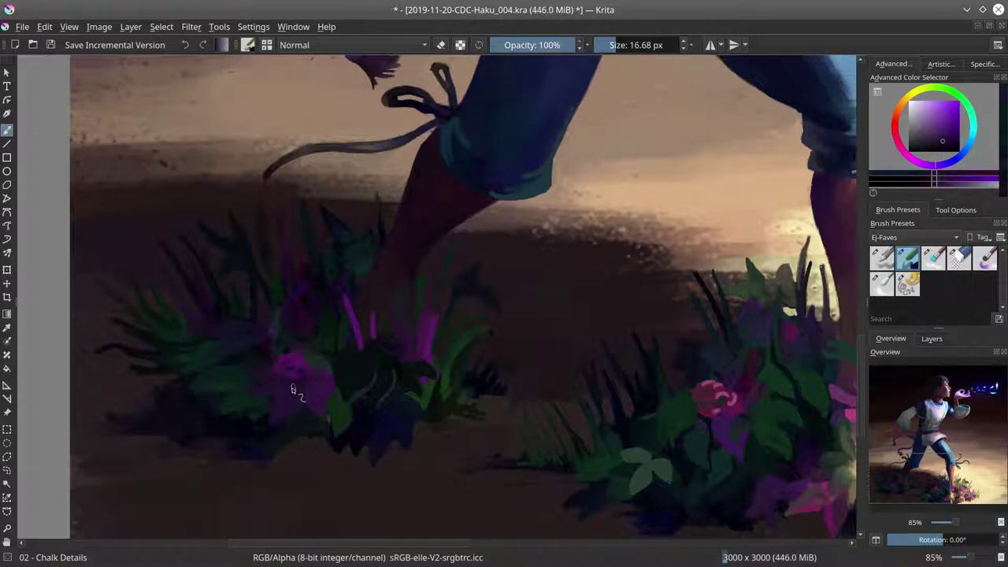
ctrl+click(254, 419)
ctrl+click(248, 467)
key(bracketright)
ctrl+click(119, 386)
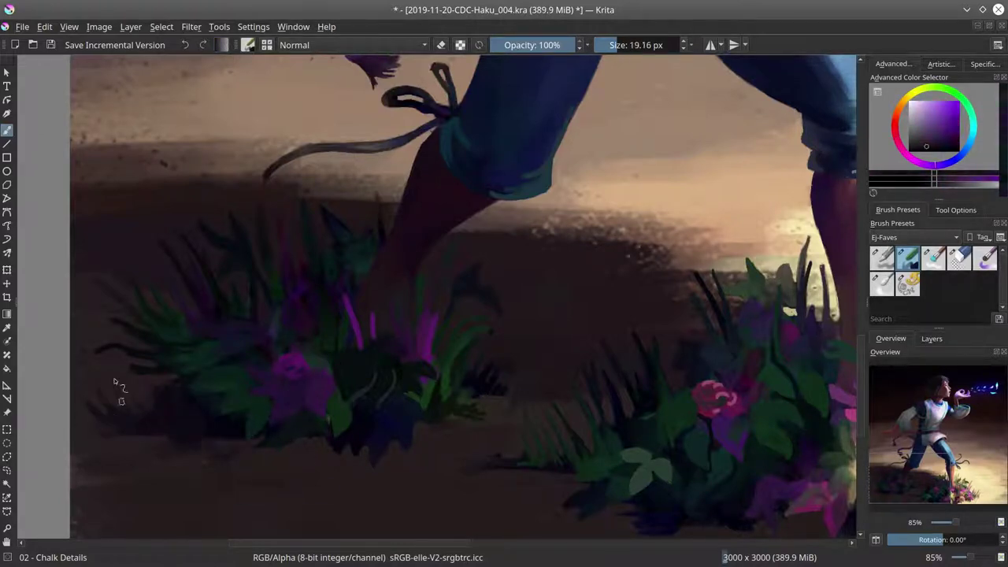
key(slash)
key(slash)
ctrl+click(169, 393)
key(bracketleft)
key(bracketleft)
Step: Add more magenta stems to the left bush and save as 2019-11-20-CDC-Haku_005.kra
ctrl+click(358, 254)
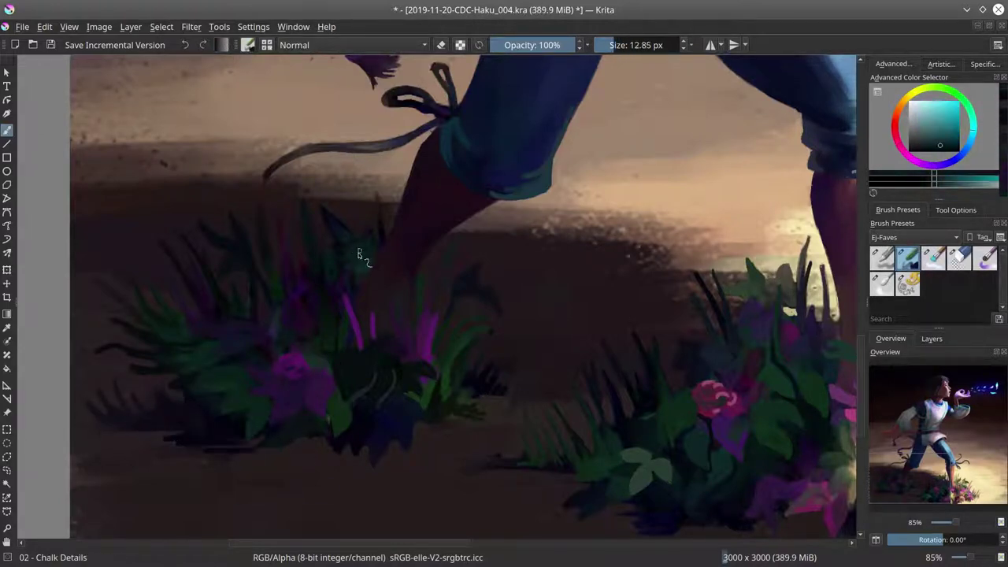
ctrl+click(347, 300)
drag(339, 315, 335, 293)
drag(323, 354, 319, 299)
ctrl+click(324, 208)
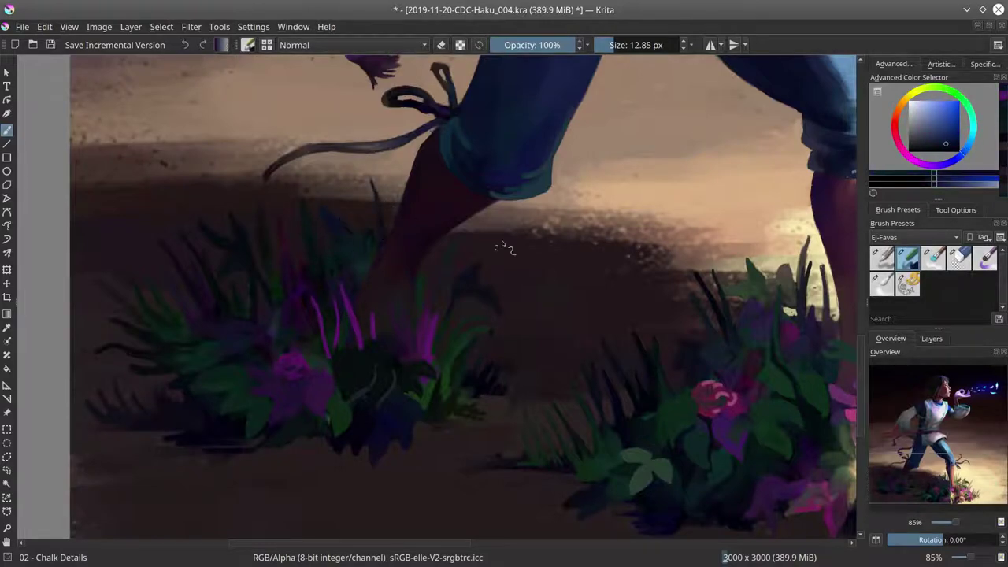
scroll(592, 202, down, 5)
key(ctrl+s)
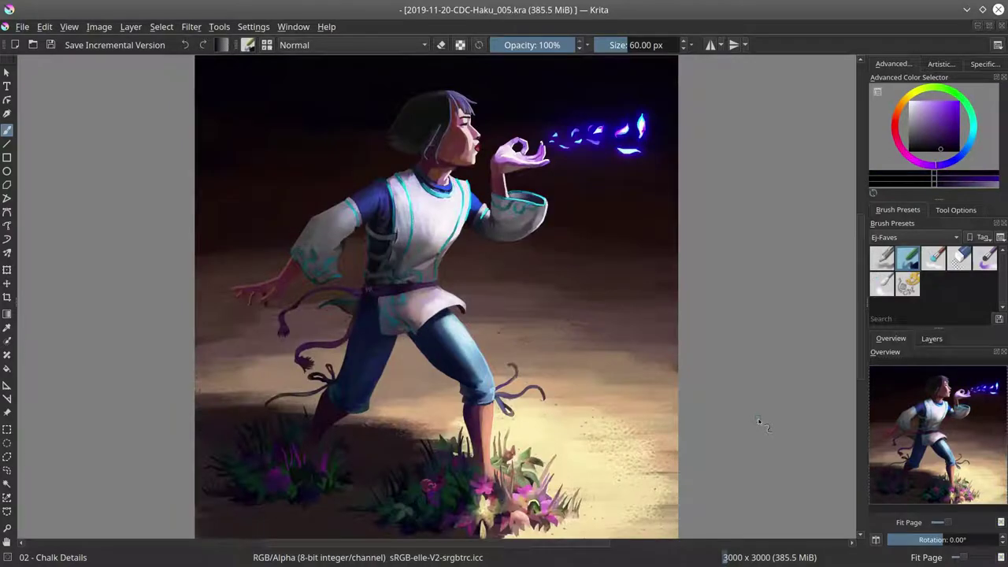
Step: Contiguous-select the brown silhouette on 'originals' and view the selection over 'Layer 2 Merged'
click(932, 337)
click(161, 26)
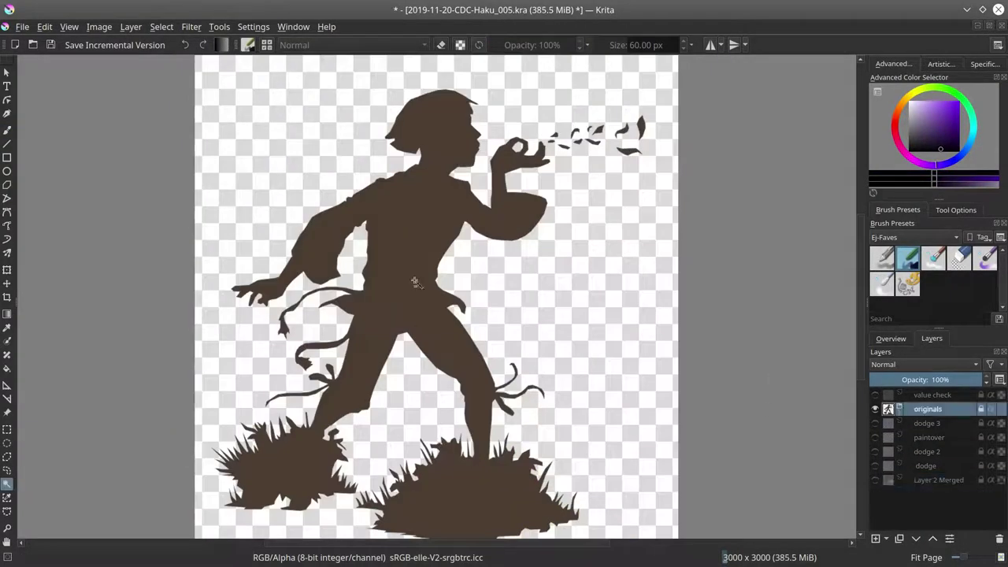
click(415, 282)
key(1)
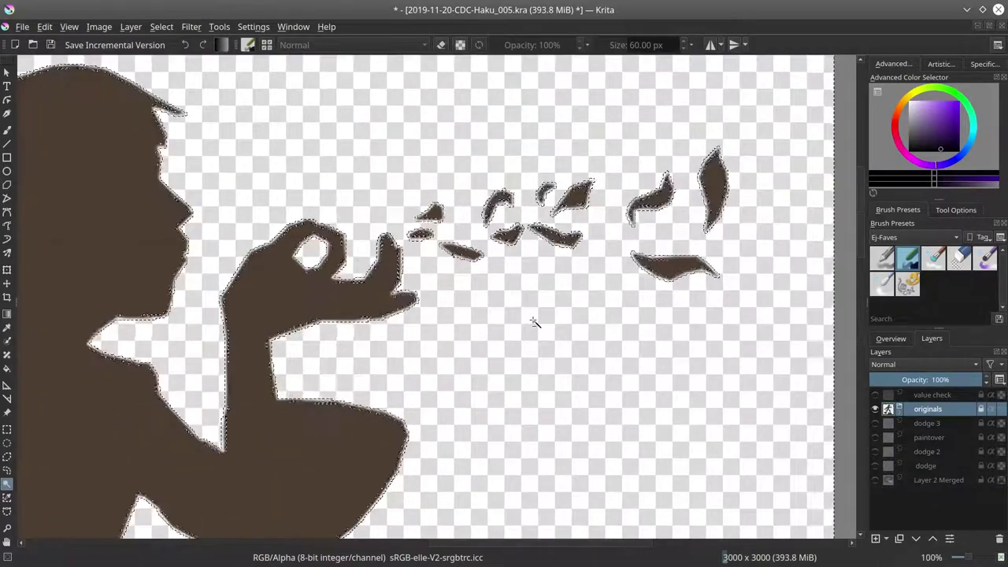
click(956, 209)
key(minus)
key(minus)
key(minus)
key(minus)
key(minus)
key(minus)
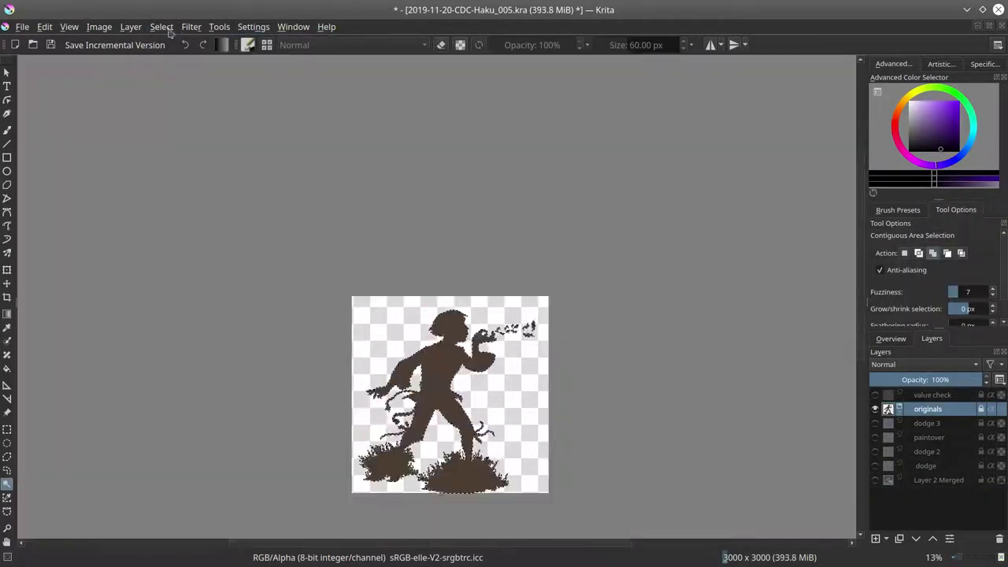
key(1)
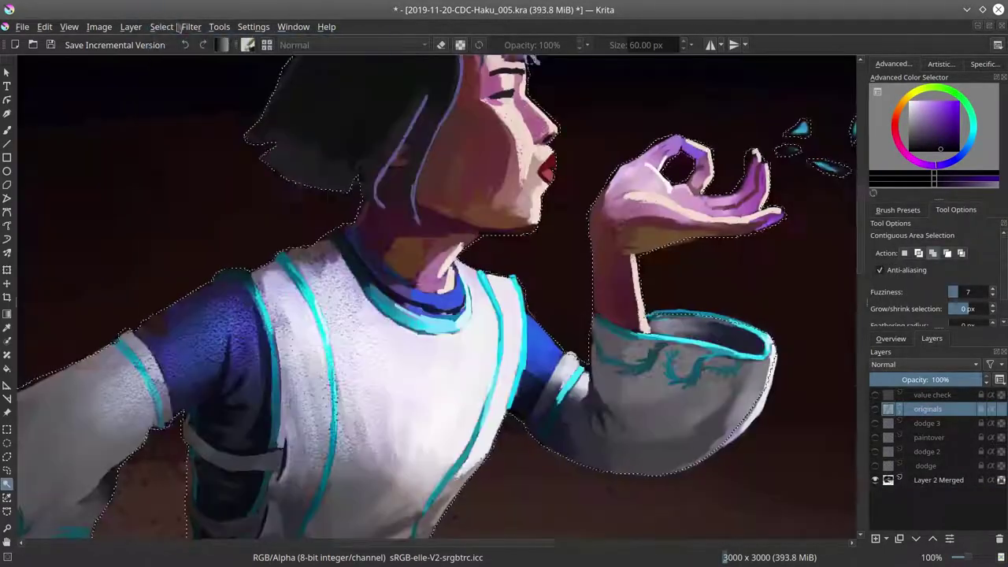
click(874, 480)
click(875, 409)
key(minus)
key(minus)
key(minus)
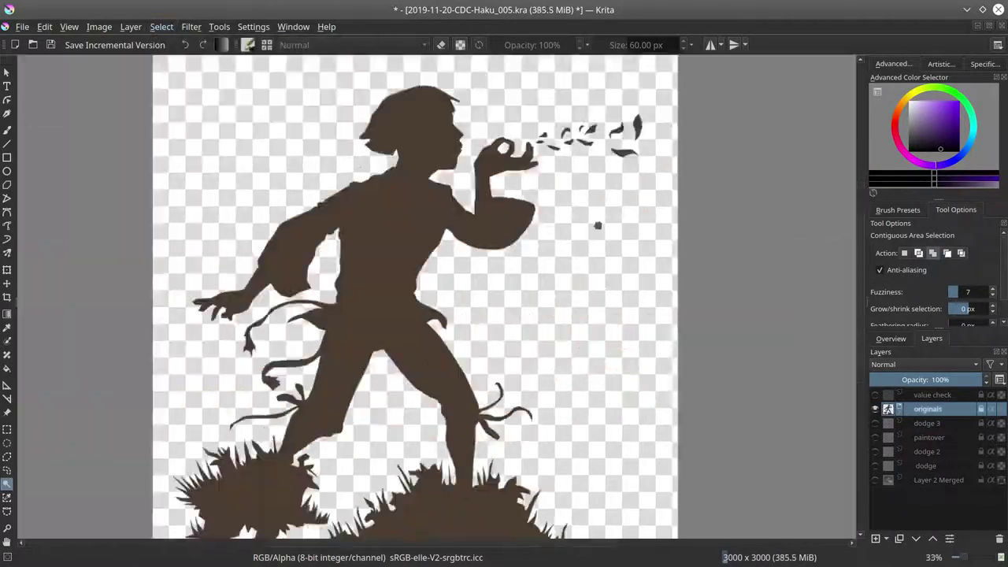
scroll(225, 214, up, 2)
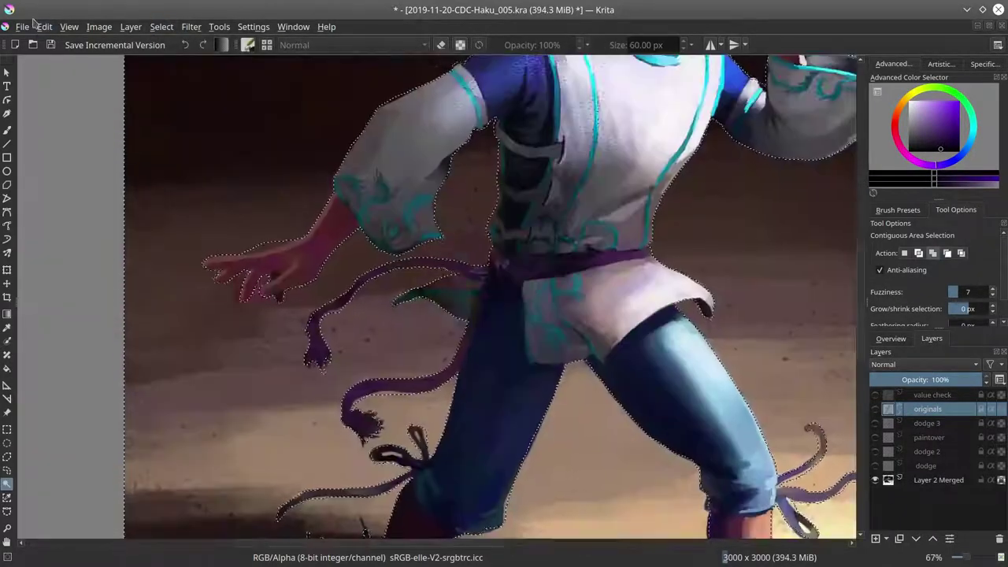
click(7, 457)
Step: Outline the fingers with a polygonal selection
scroll(236, 267, up, 4)
scroll(241, 223, down, 1)
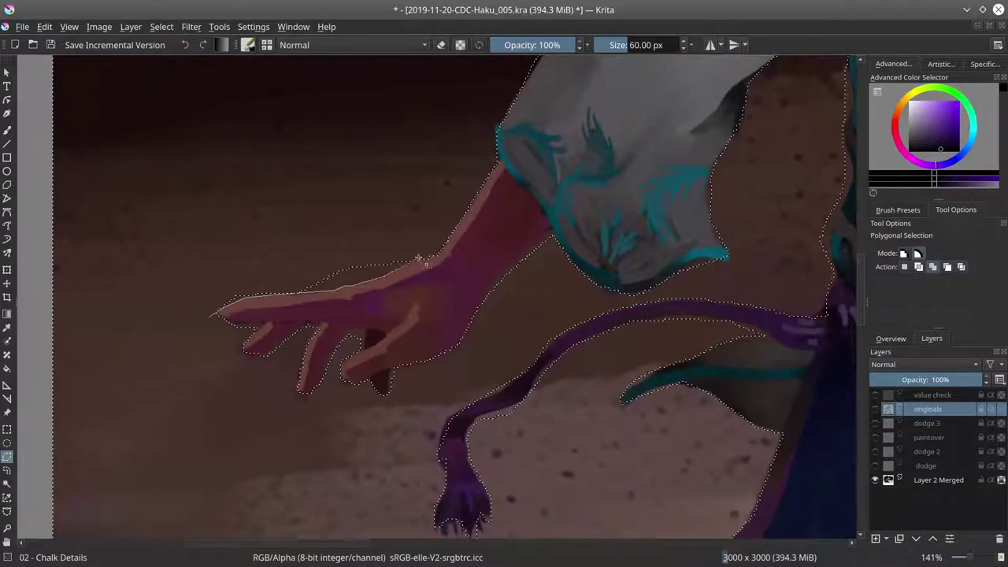
click(193, 320)
click(216, 314)
click(237, 348)
click(264, 326)
click(295, 394)
click(302, 417)
click(324, 405)
click(344, 330)
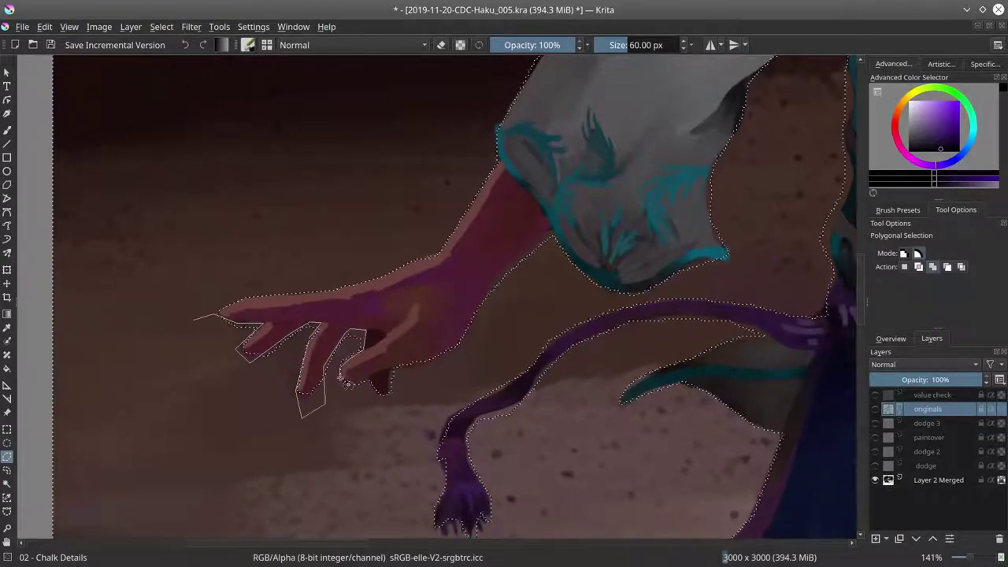
double_click(405, 378)
Step: Extend the selection along the sleeve's lower edge, the sash tail and the area below the tassel
click(563, 274)
click(681, 268)
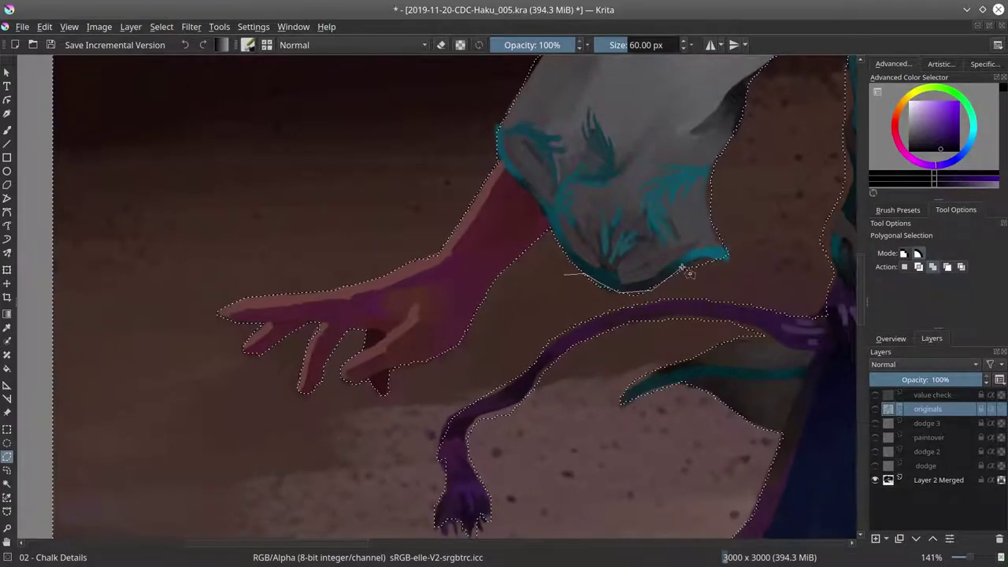
double_click(713, 169)
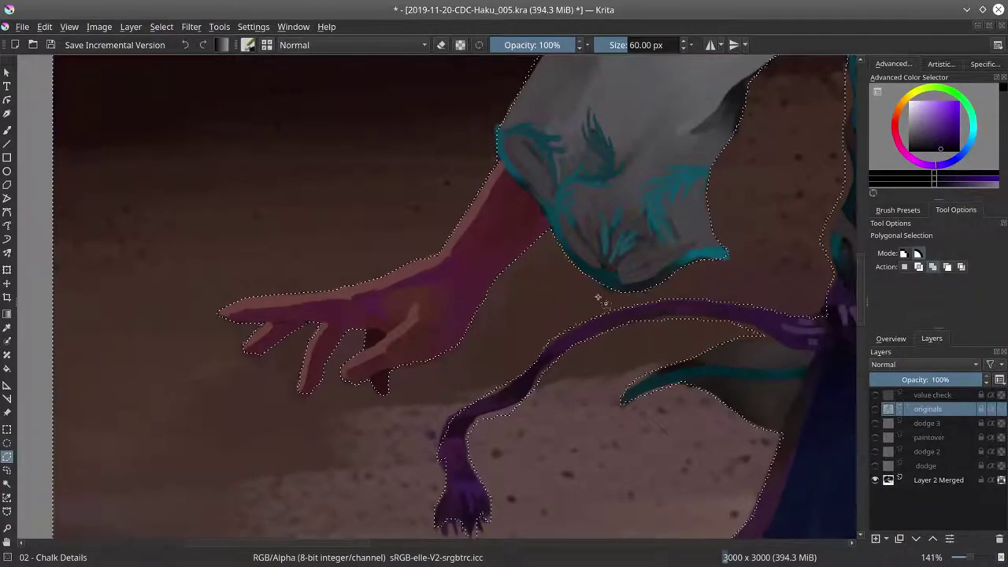
double_click(541, 378)
drag(481, 464, 373, 407)
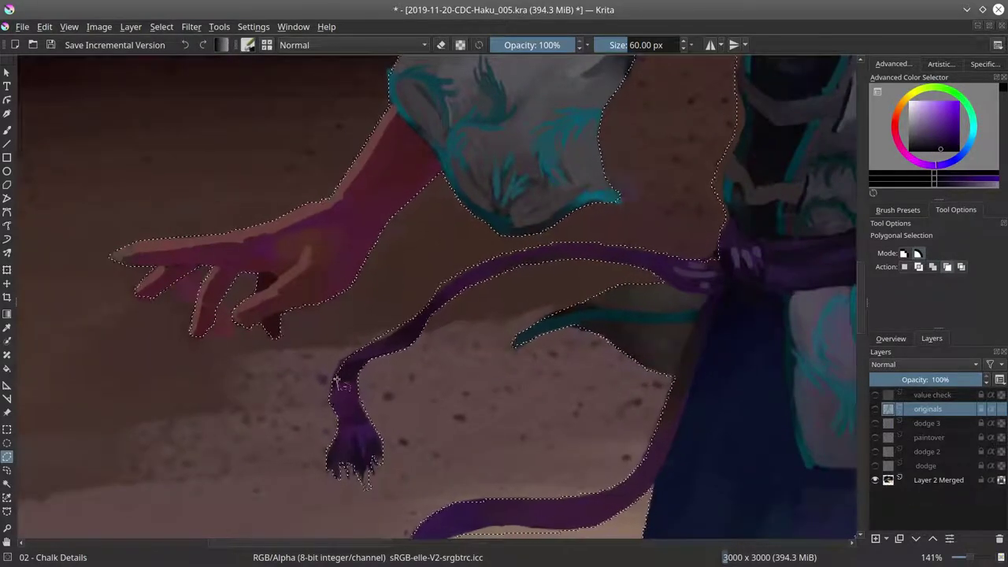
click(377, 457)
click(410, 477)
click(381, 509)
click(359, 504)
double_click(359, 472)
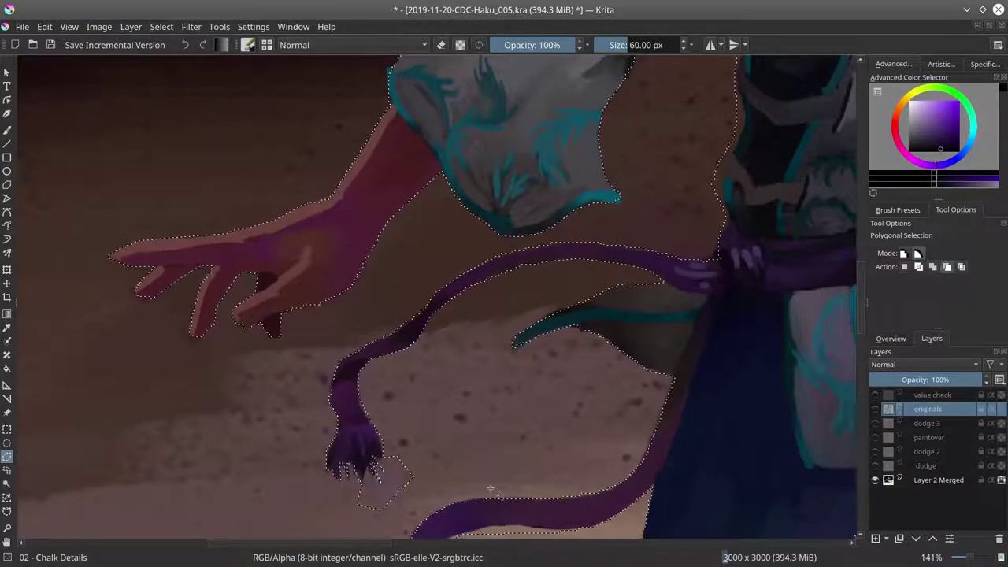
Step: Copy the selected ground area merged from all layers
drag(490, 489, 493, 352)
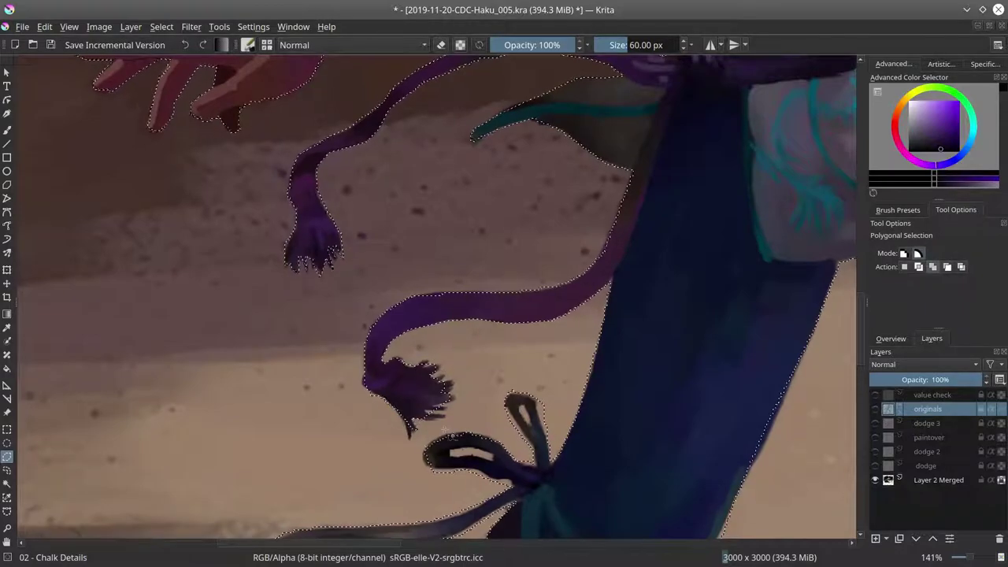
scroll(583, 466, down, 5)
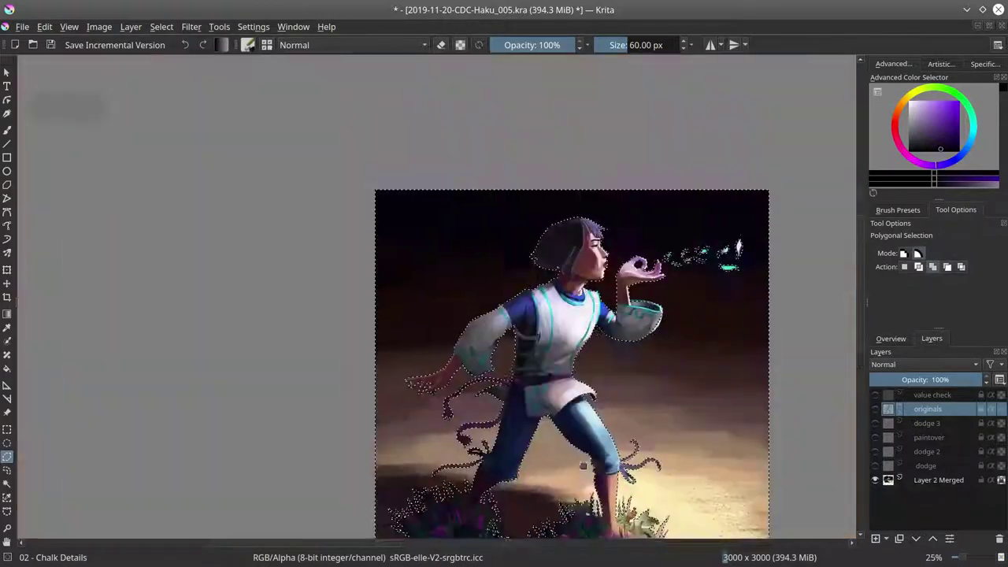
key(ctrl+r)
click(44, 26)
Step: Paste the ground as a new layer, move it down, and darken it with Curves
click(71, 59)
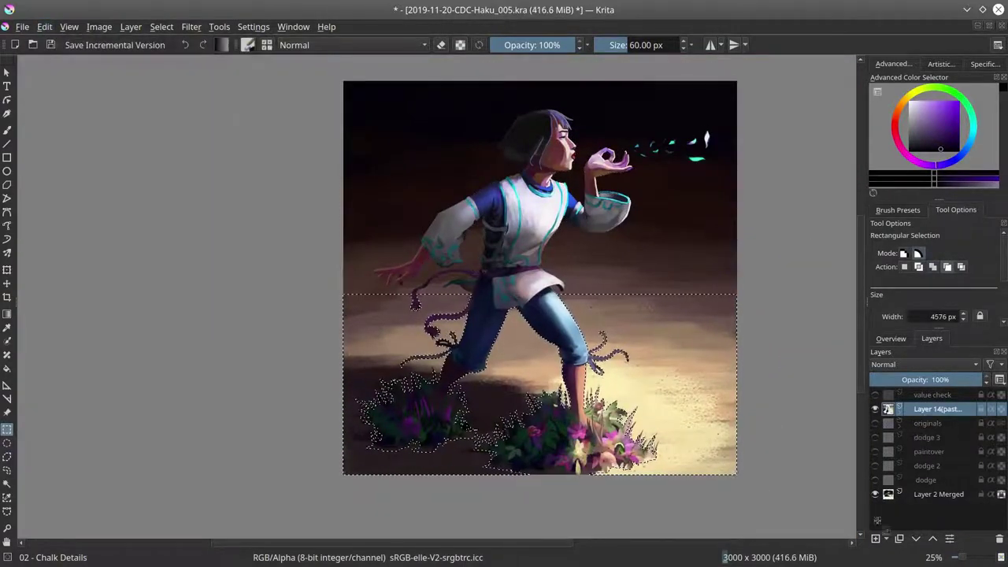
key(ctrl+Page_Down)
key(ctrl+Page_Down)
key(ctrl+Page_Down)
key(ctrl+Page_Down)
key(ctrl+Page_Down)
scroll(429, 303, down, 3)
key(ctrl+m)
drag(794, 323, 794, 310)
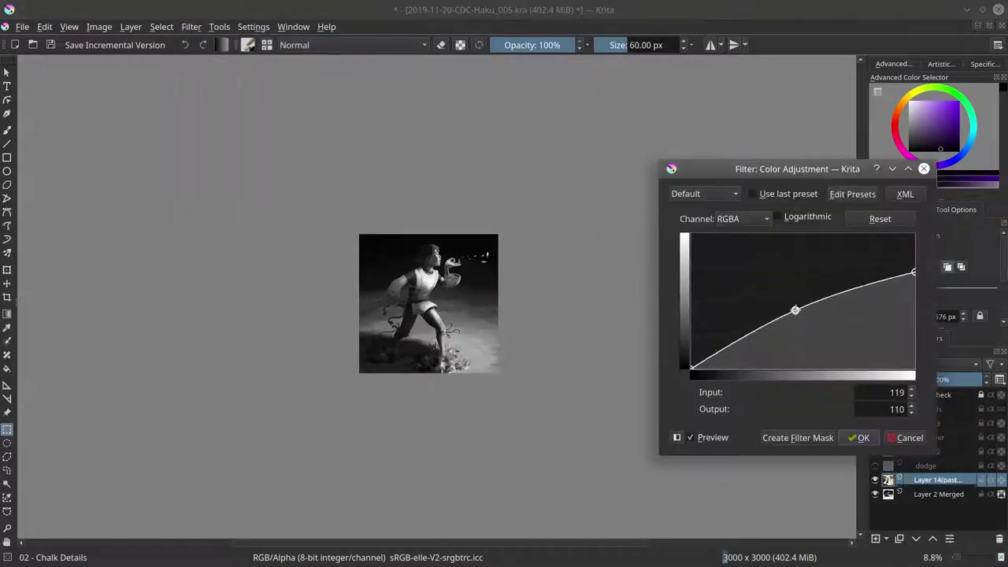
key(Return)
Step: Partly erase the darkened ground with a soft low-opacity eraser
click(875, 494)
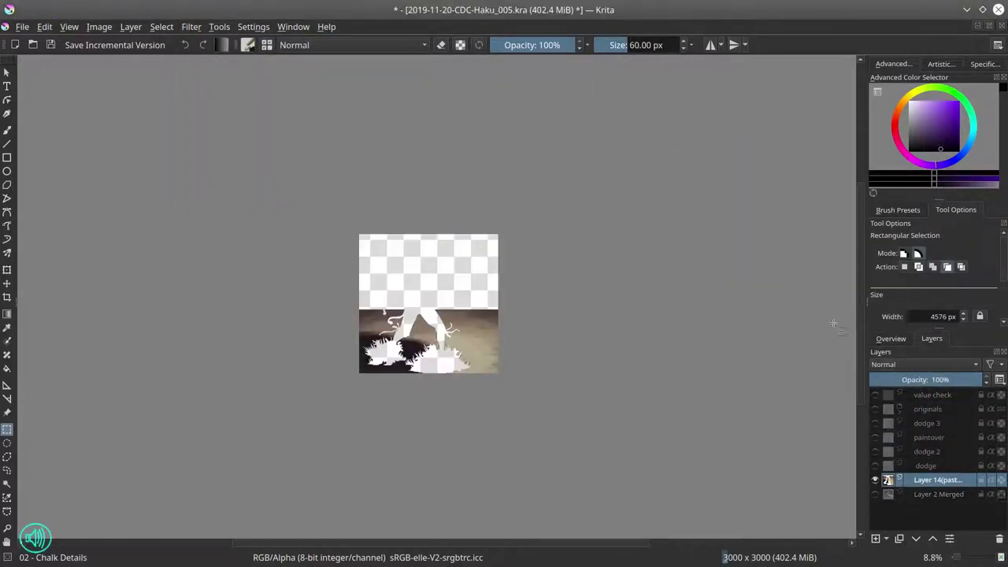
click(897, 210)
click(959, 258)
scroll(375, 323, up, 4)
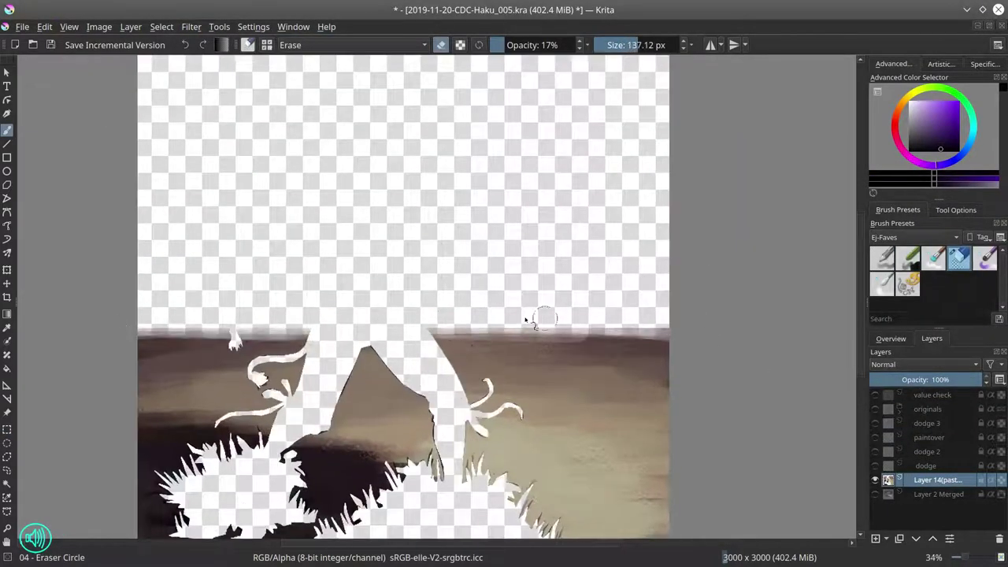
key(/)
key(ctrl+z)
scroll(630, 258, down, 2)
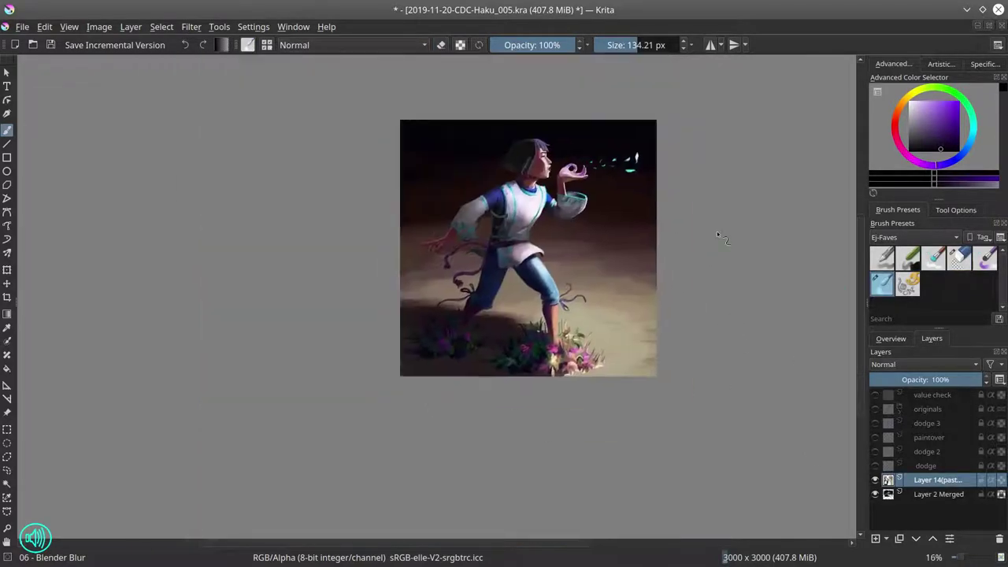
Step: Add new empty Layer 15, save the document and choose a light colour
click(874, 539)
key(x)
click(50, 45)
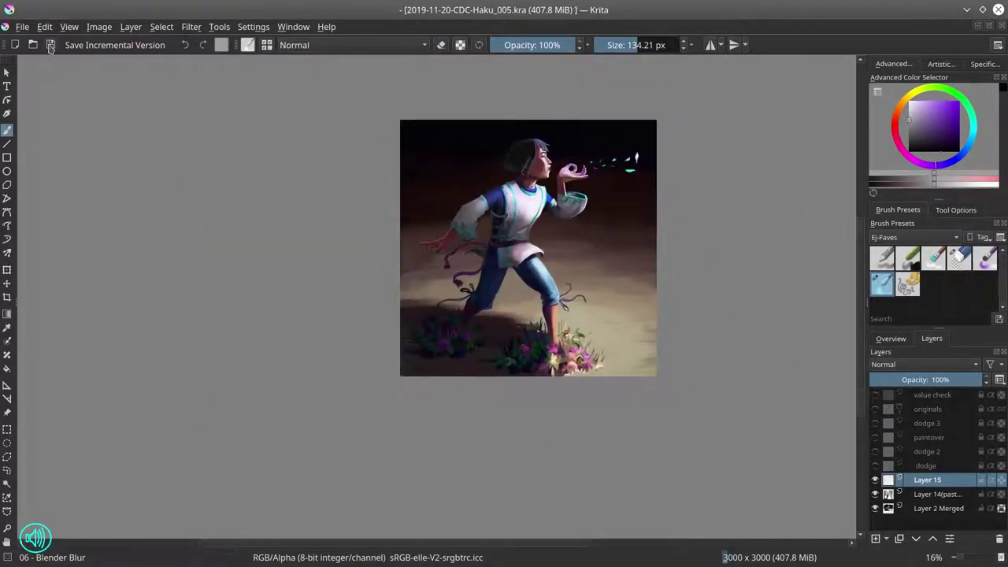
Step: Fill Layer 15 with light grey at low opacity and add Layer 16 with a thin sketching brush
key(BackSpace)
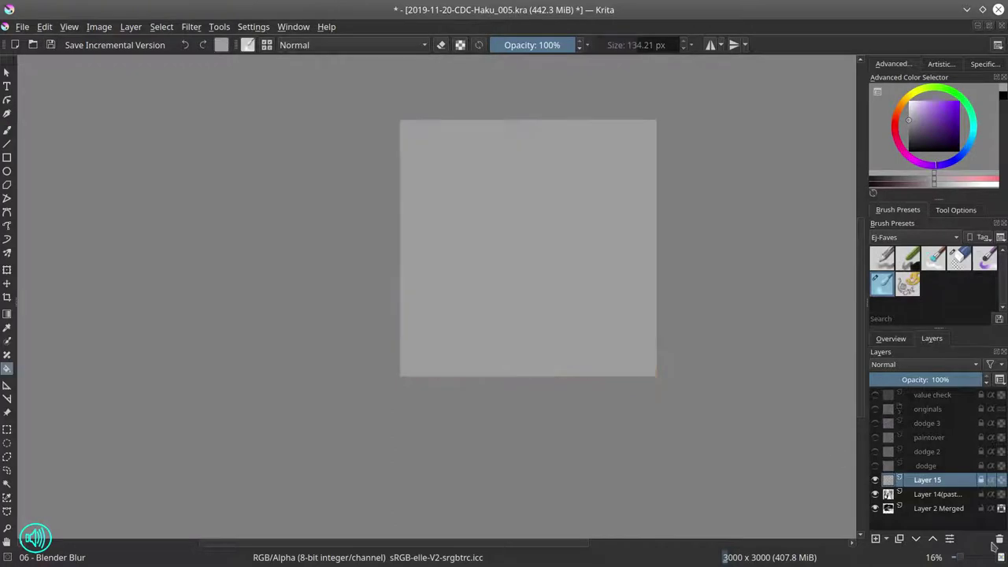
click(945, 380)
key(/)
key(Insert)
key(/)
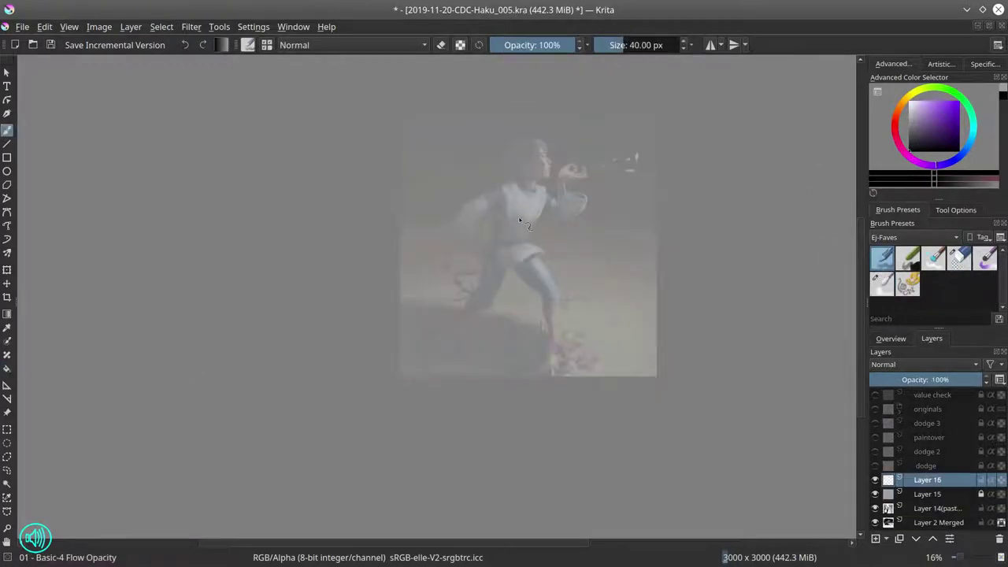
scroll(449, 214, up, 5)
key([)
key([)
key([)
Step: Sketch the back sleeve's cuff, lower lumps and vertical fold lines over the hidden painting
drag(369, 189, 387, 215)
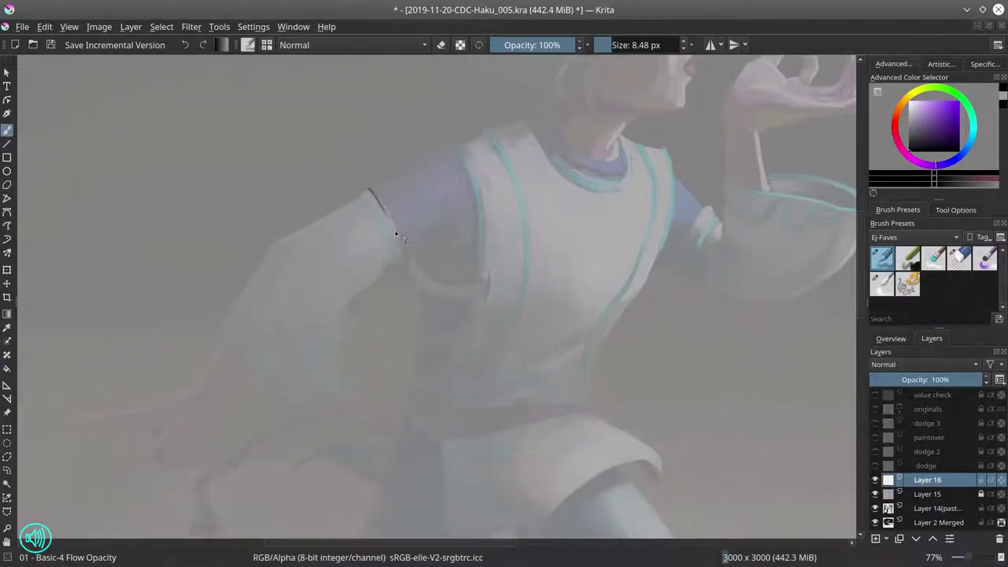
click(876, 522)
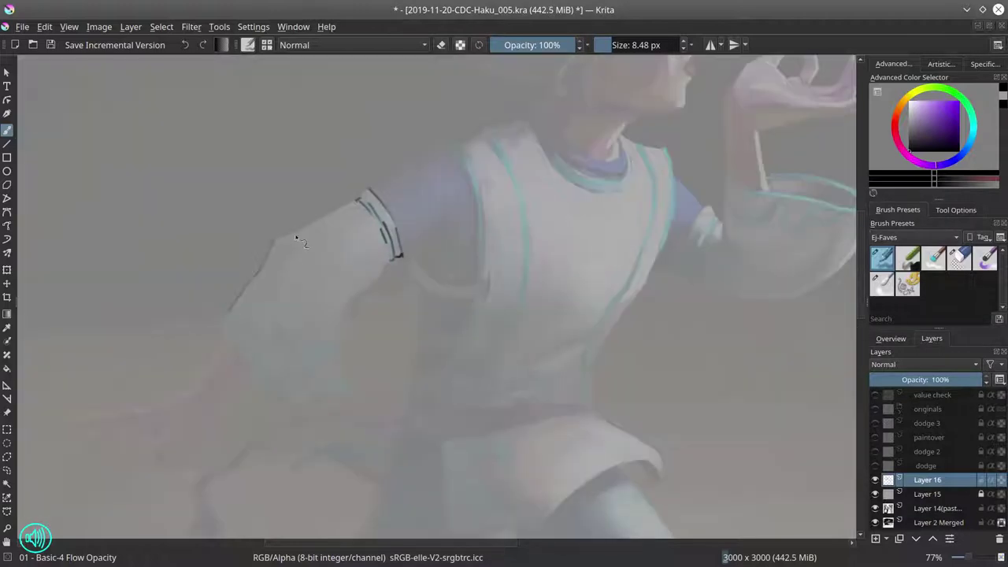
click(876, 508)
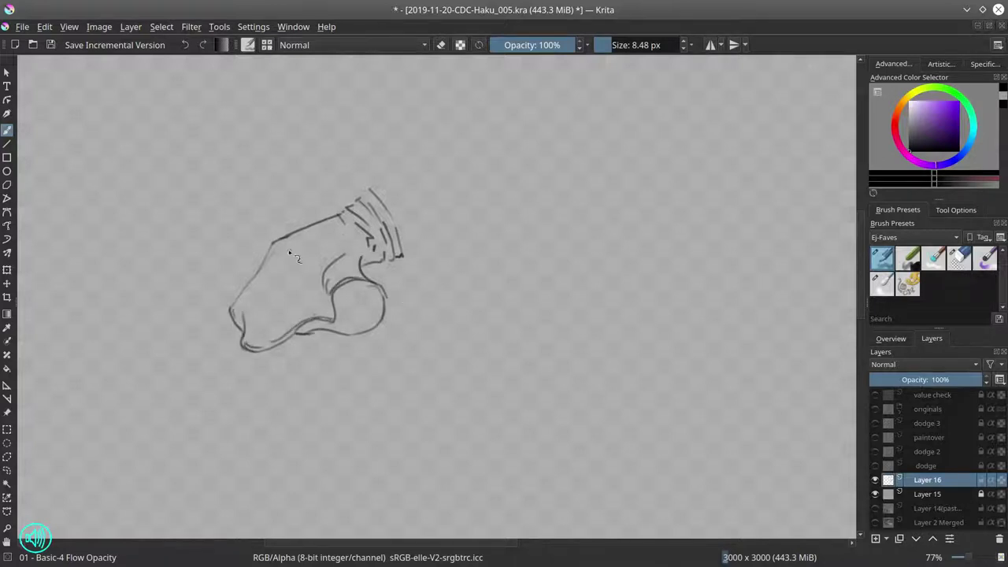
key(e)
drag(378, 292, 337, 337)
key(e)
mouse_move(323, 276)
mouse_down()
mouse_move(326, 357)
mouse_move(376, 367)
mouse_up()
key(e)
key(e)
key(e)
key(e)
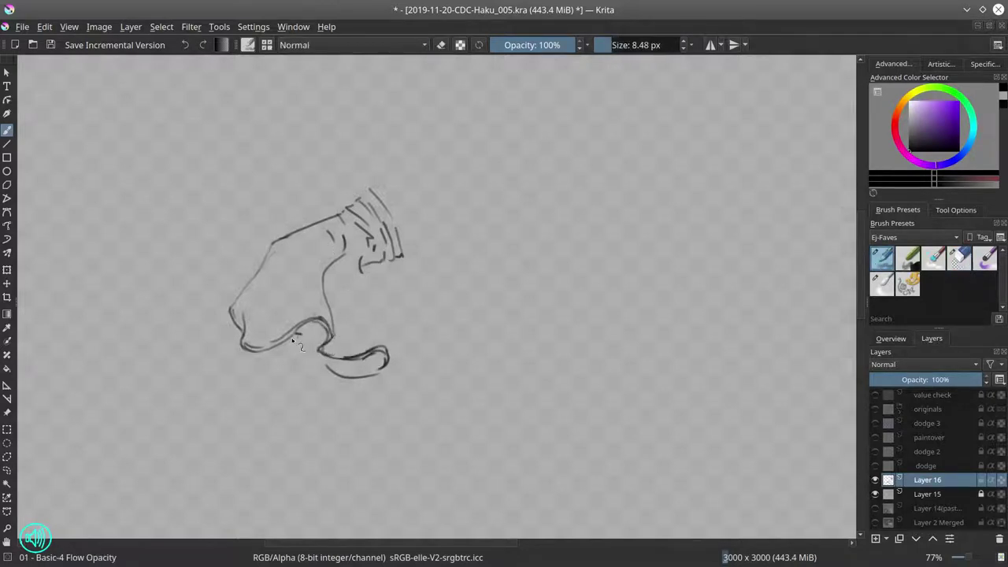
drag(293, 331, 343, 374)
key(e)
mouse_move(360, 260)
mouse_down()
mouse_move(351, 308)
mouse_move(361, 315)
mouse_up()
key(e)
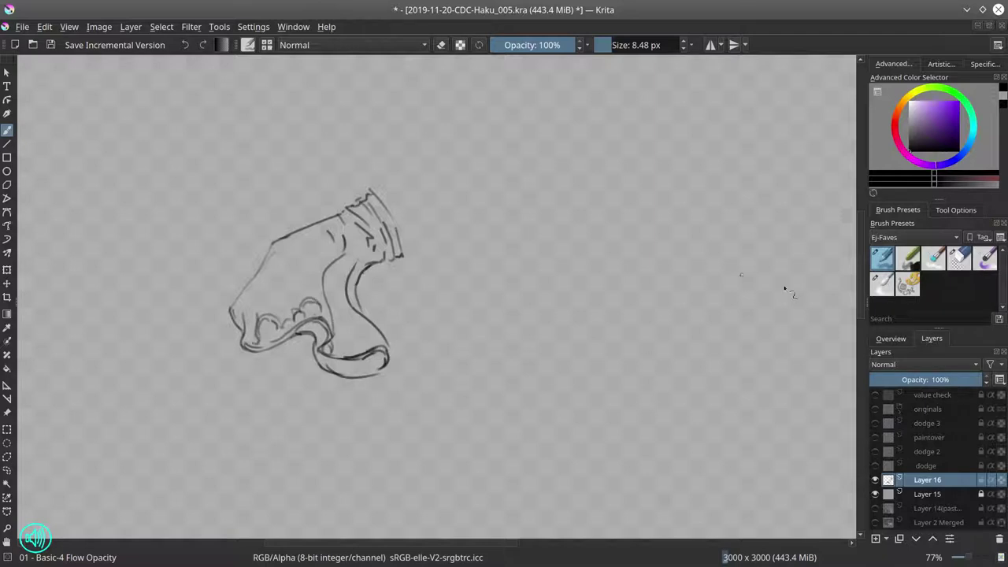
Step: Draw the forearm line and rework the sleeve's lower curve and left edge
click(875, 522)
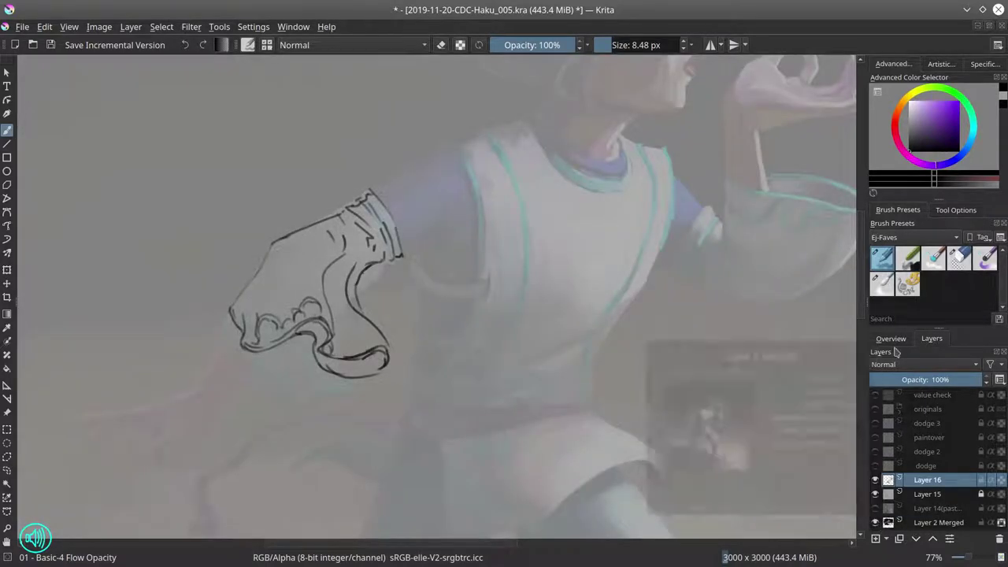
drag(285, 351, 225, 399)
key(e)
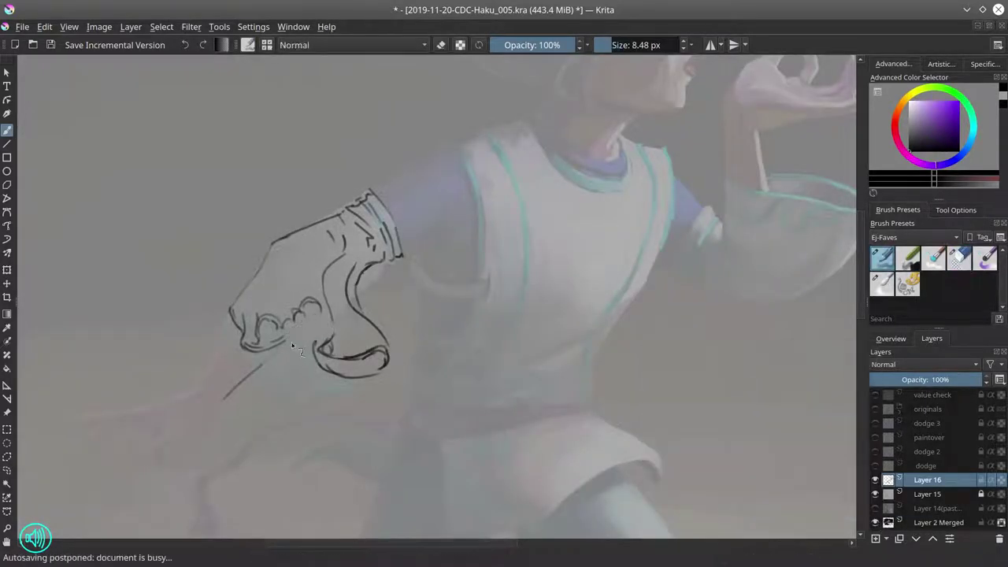
drag(314, 345, 338, 375)
key(/)
mouse_move(228, 314)
mouse_down()
mouse_move(246, 353)
mouse_move(232, 364)
mouse_move(263, 372)
mouse_up()
key(/)
key(/)
key(/)
mouse_move(246, 331)
mouse_down()
mouse_move(330, 347)
mouse_move(316, 300)
mouse_up()
key(/)
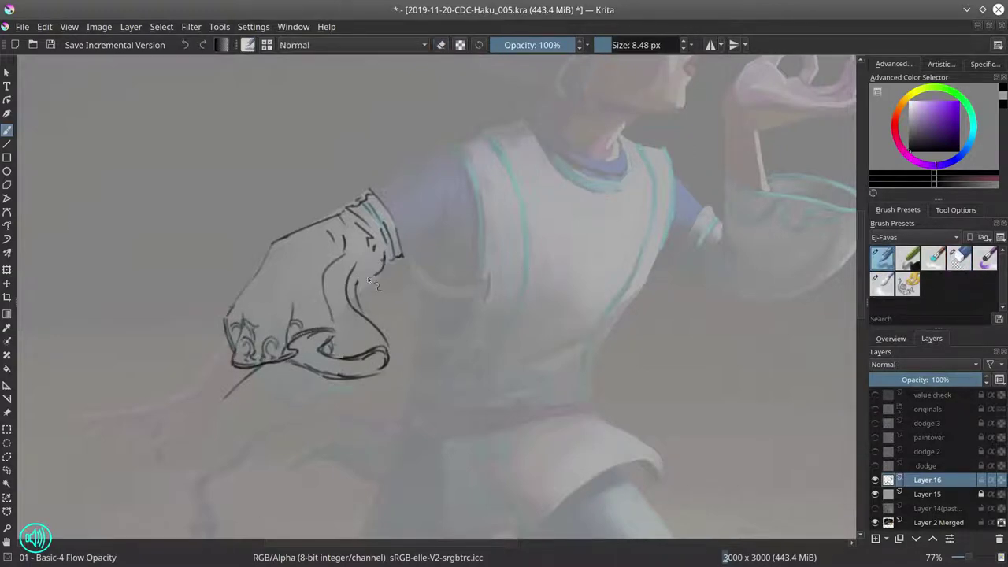
scroll(699, 343, down, 4)
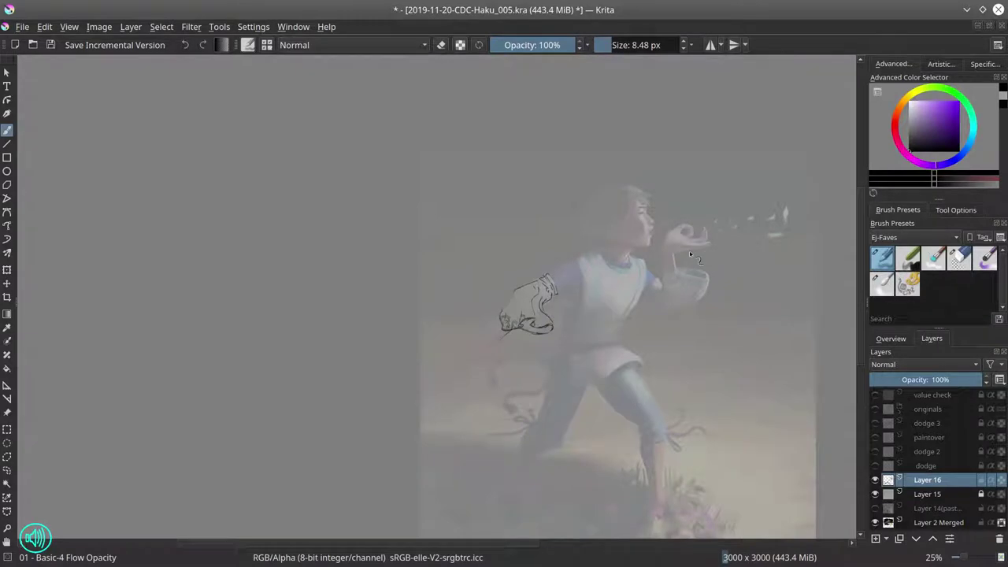
Step: Sketch the front sleeve's outline, side contours and flared rim
scroll(691, 255, up, 5)
mouse_move(561, 260)
mouse_down()
mouse_move(510, 337)
mouse_move(526, 333)
mouse_up()
drag(514, 340, 548, 364)
drag(581, 219, 591, 307)
drag(572, 332, 577, 311)
drag(585, 207, 794, 260)
mouse_move(642, 209)
mouse_down()
mouse_move(756, 216)
mouse_move(794, 250)
mouse_up()
drag(724, 252, 724, 298)
Step: Erase the stray curve off the sleeve and add a squiggly trim line inside the rim
key(e)
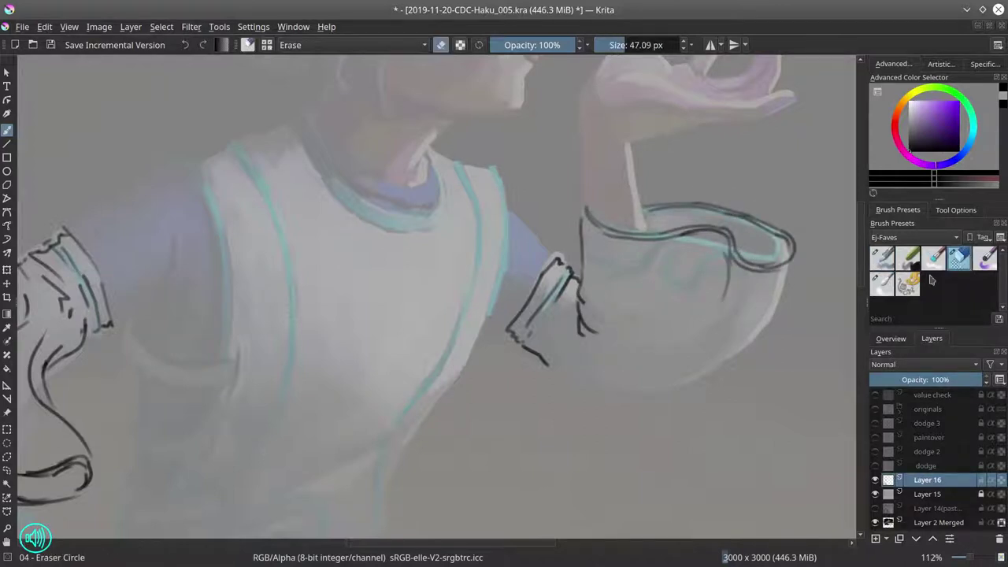
drag(630, 337, 587, 319)
key(e)
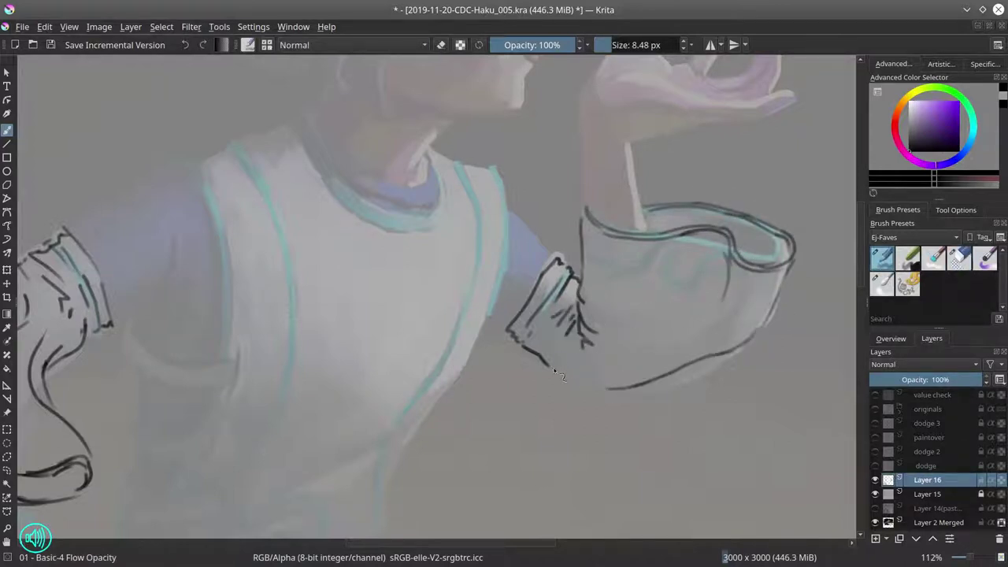
drag(592, 259, 693, 261)
Step: Duplicate the sketch layer as Layer 17 and move the copy up the stack
scroll(763, 280, down, 2)
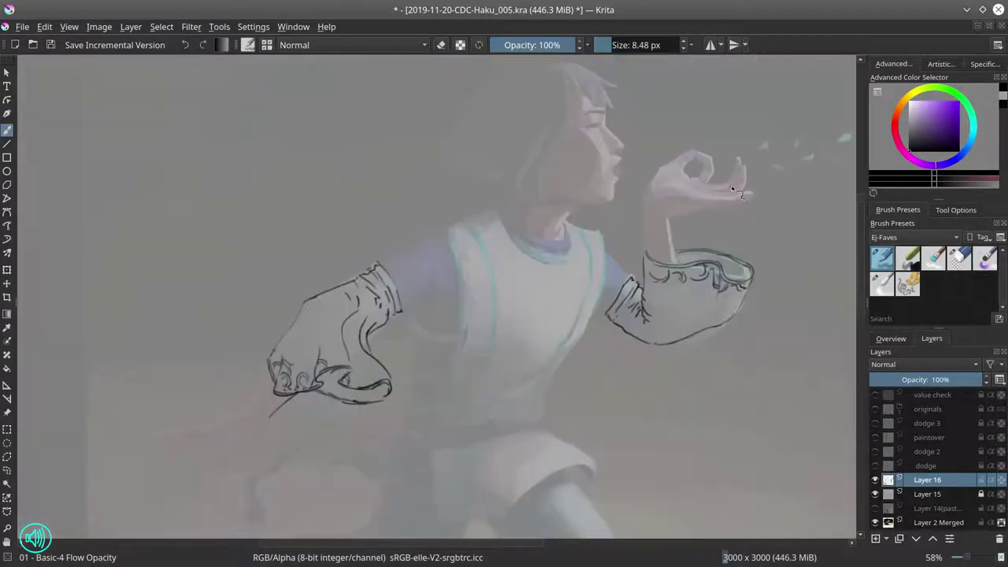
key(ctrl+j)
mouse_move(929, 480)
mouse_down()
mouse_move(944, 415)
mouse_move(937, 472)
mouse_up()
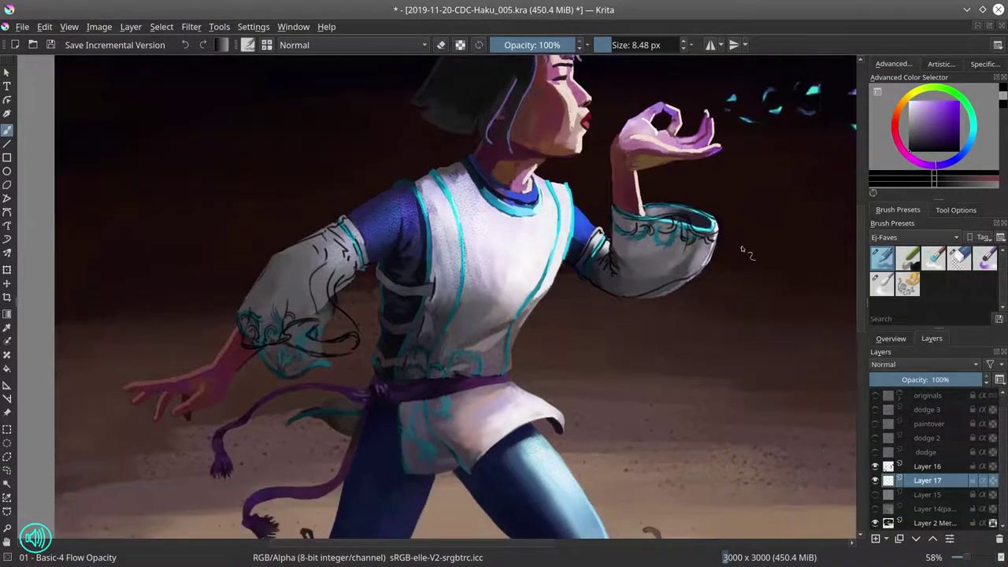
Step: Paint dark and pale chalk shading on the back sleeve
click(907, 257)
drag(347, 227, 324, 252)
mouse_move(291, 323)
mouse_down()
mouse_move(330, 310)
mouse_move(338, 284)
mouse_move(347, 335)
mouse_up()
ctrl+click(358, 344)
mouse_move(303, 371)
mouse_down()
mouse_move(351, 390)
mouse_move(322, 323)
mouse_move(277, 334)
mouse_up()
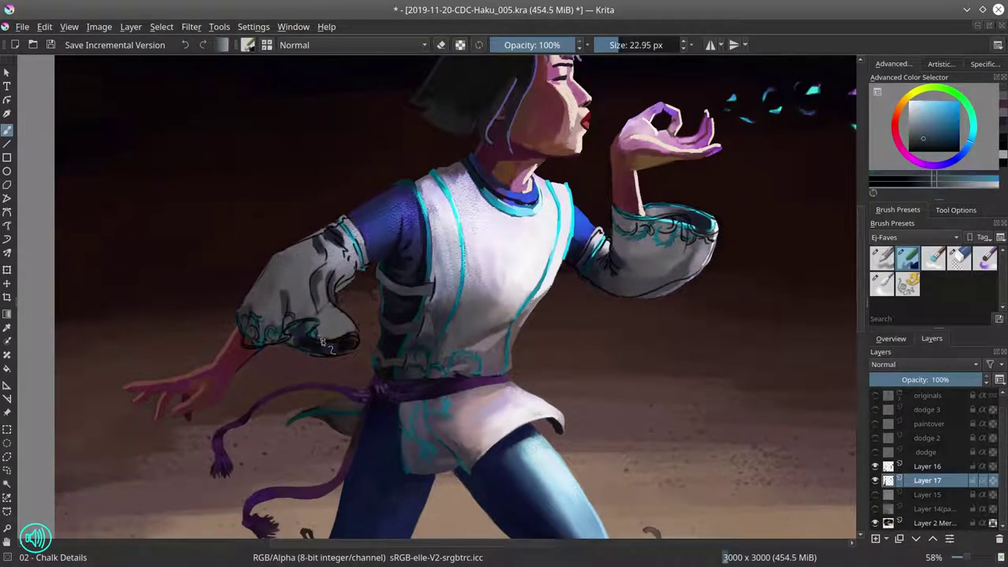
Step: Sample dark red-brown and blue-purple colours from the painting
ctrl+click(365, 313)
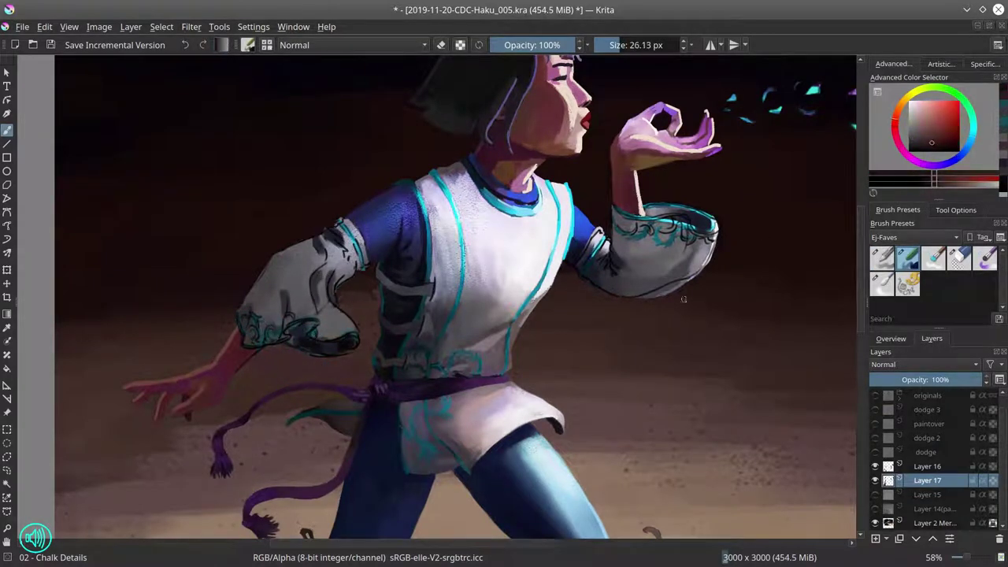
ctrl+click(694, 194)
ctrl+click(693, 200)
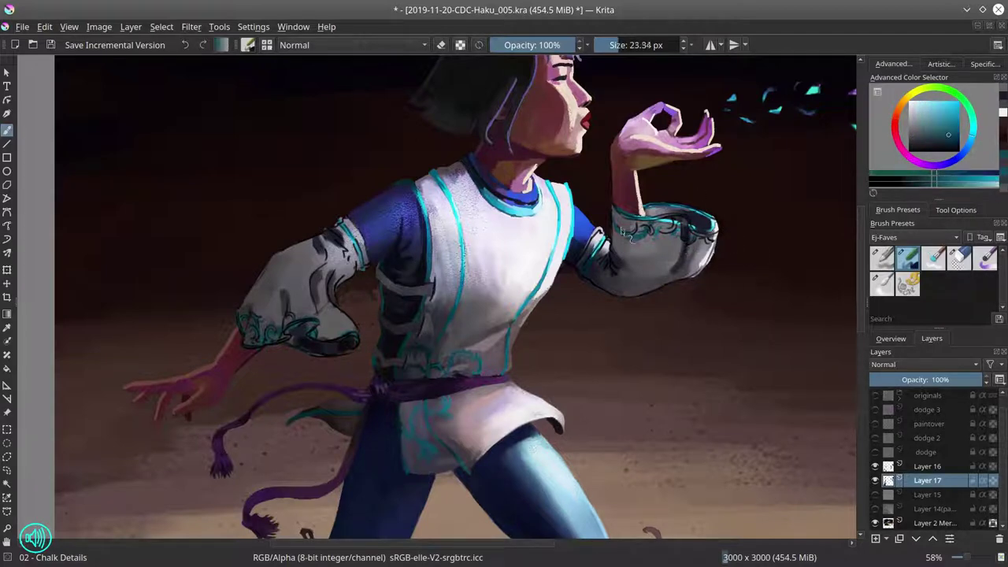
ctrl+click(685, 220)
ctrl+click(684, 224)
scroll(654, 326, down, 3)
drag(736, 380, 655, 293)
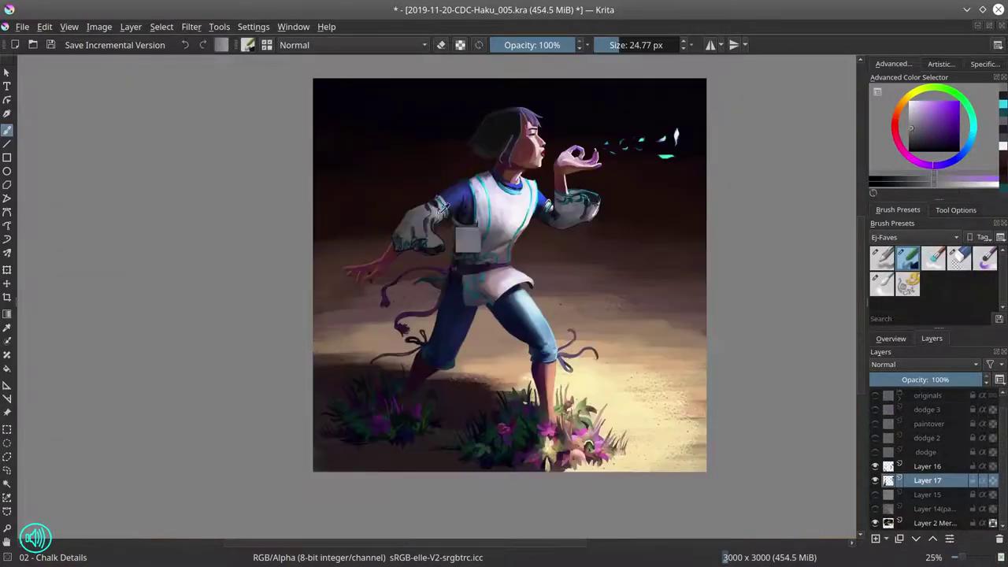
Step: Settle on a darker blue-purple colour, then delete Layer 15
ctrl+click(421, 222)
ctrl+click(430, 228)
ctrl+click(432, 246)
ctrl+click(455, 169)
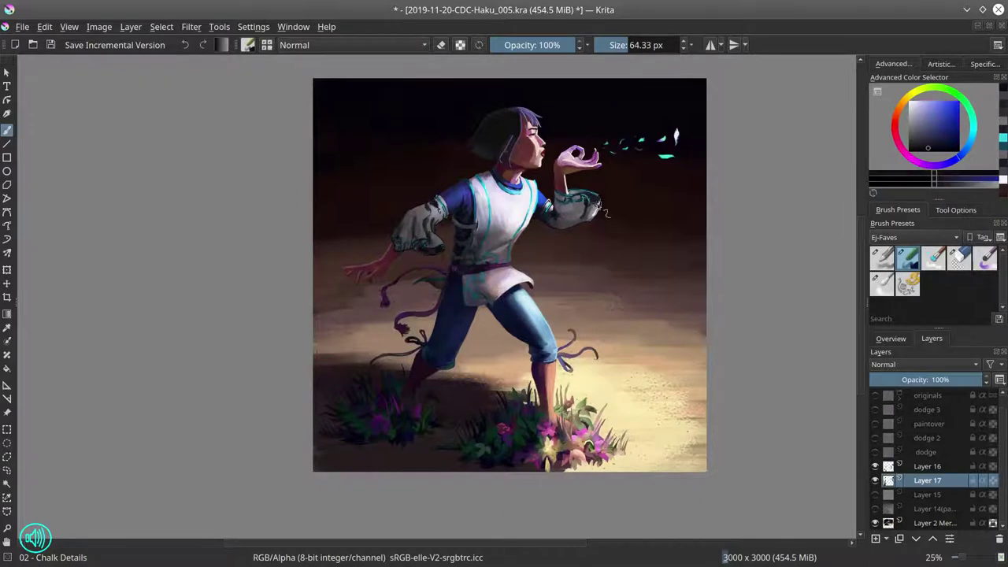
ctrl+click(599, 206)
ctrl+click(598, 206)
ctrl+click(589, 224)
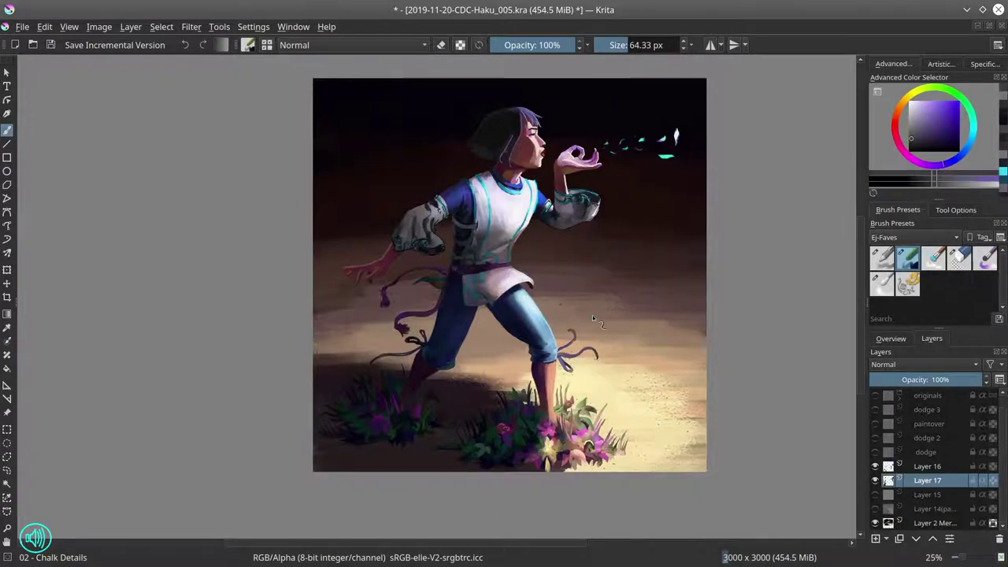
click(945, 495)
key(shift+Delete)
Step: Merge the selected Layers 16, 17 and 14 into Layer 2 Merged
shift+click(960, 522)
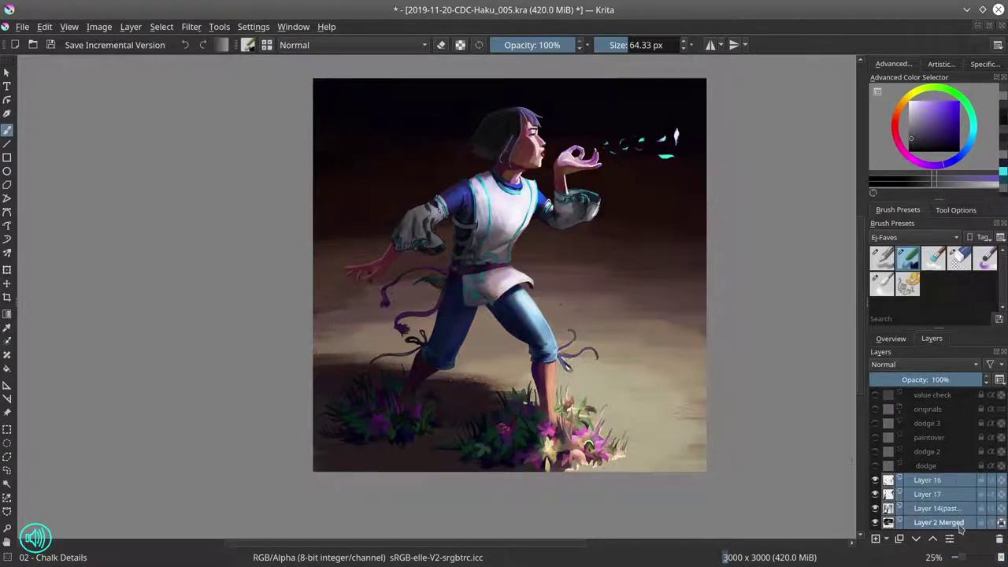
right_click(960, 522)
click(867, 452)
click(891, 339)
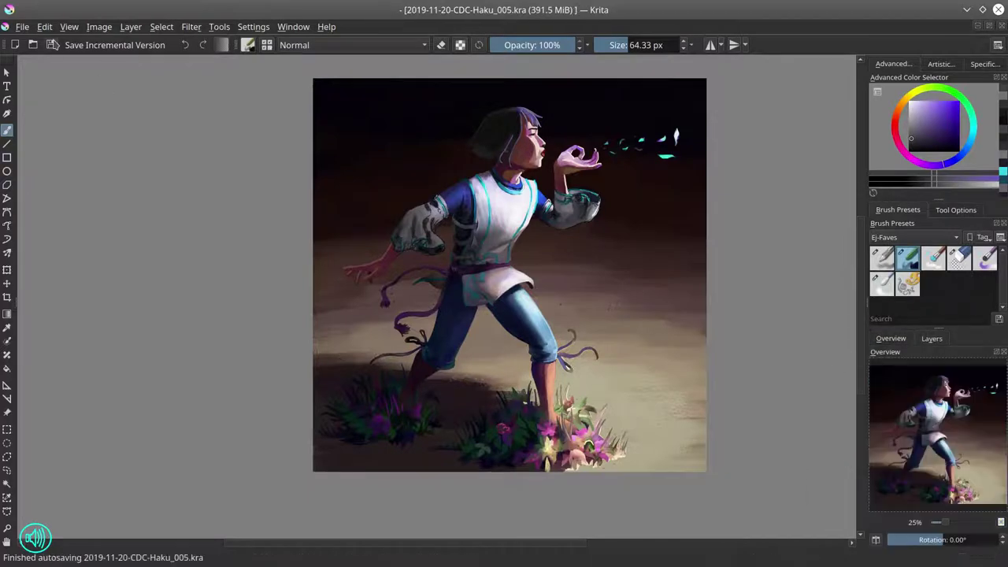
Step: Paint the shoulder and sleeve with the Blender Textured Soft brush, adjusting its size
click(933, 259)
scroll(452, 197, up, 5)
ctrl+click(455, 201)
drag(417, 189, 437, 220)
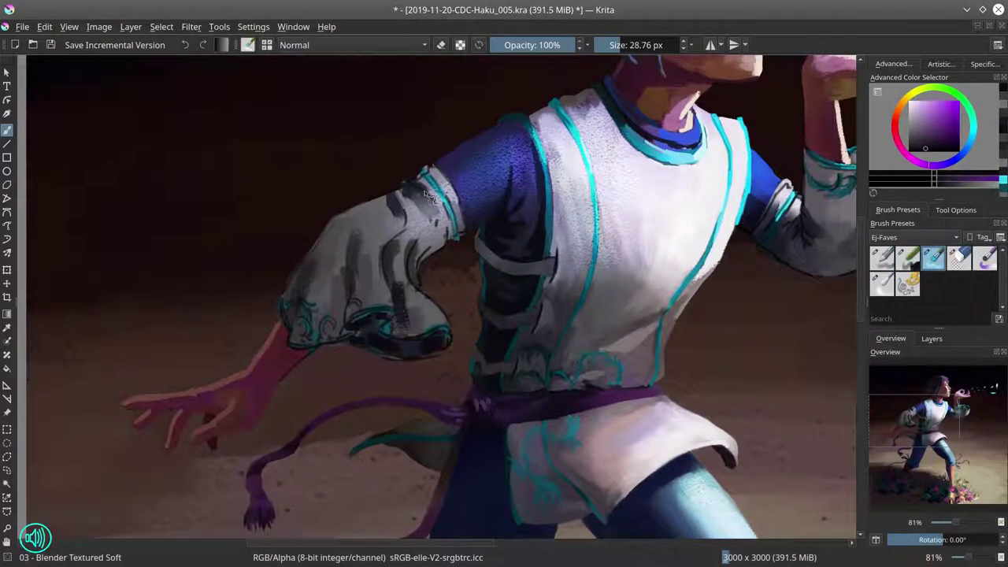
drag(425, 167, 459, 206)
key(bracketright)
key(bracketleft)
key(bracketleft)
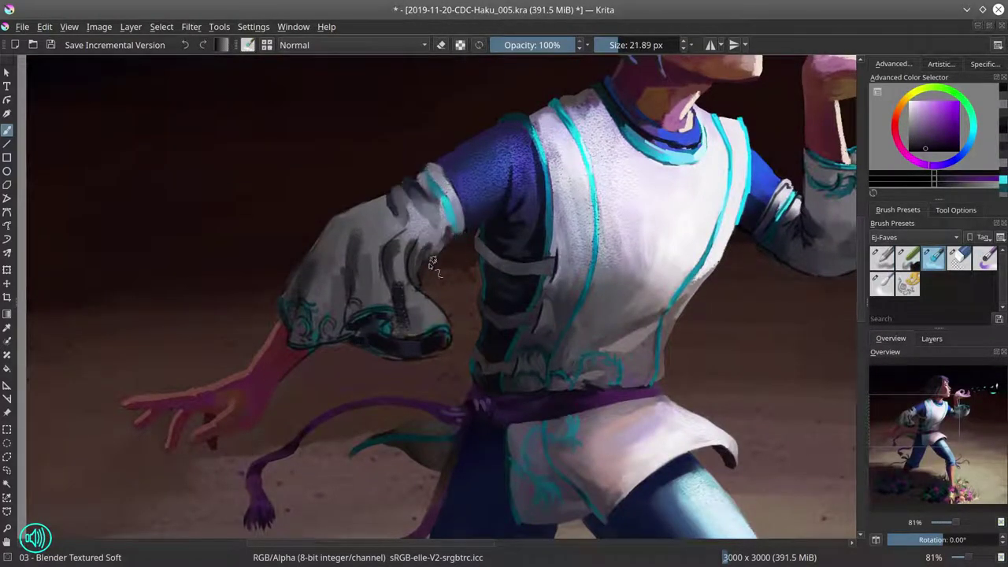
key(bracketright)
key(bracketright)
key(bracketright)
key(bracketright)
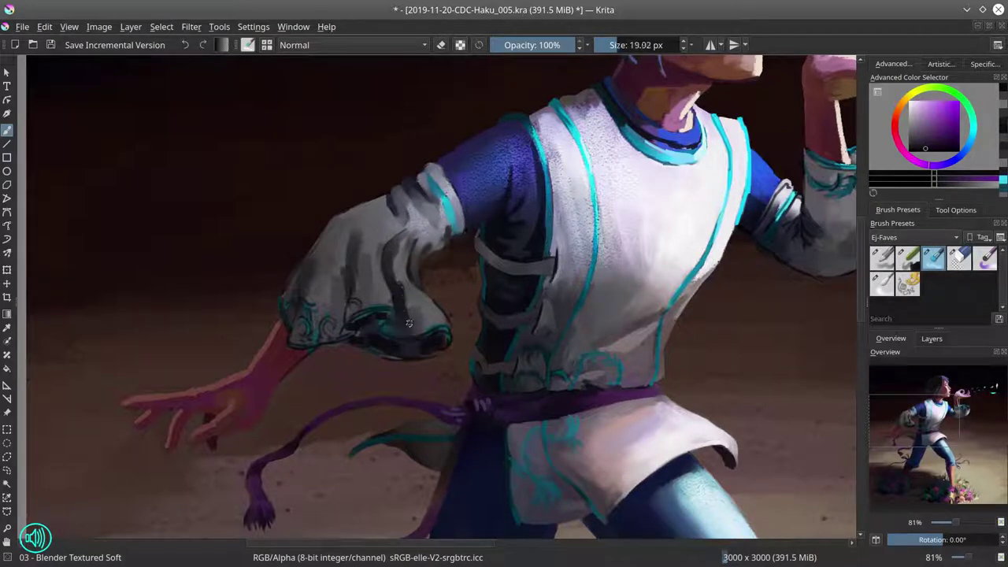
key(bracketright)
key(bracketright)
key(bracketright)
key(bracketright)
key(bracketright)
key(bracketright)
key(bracketleft)
key(bracketleft)
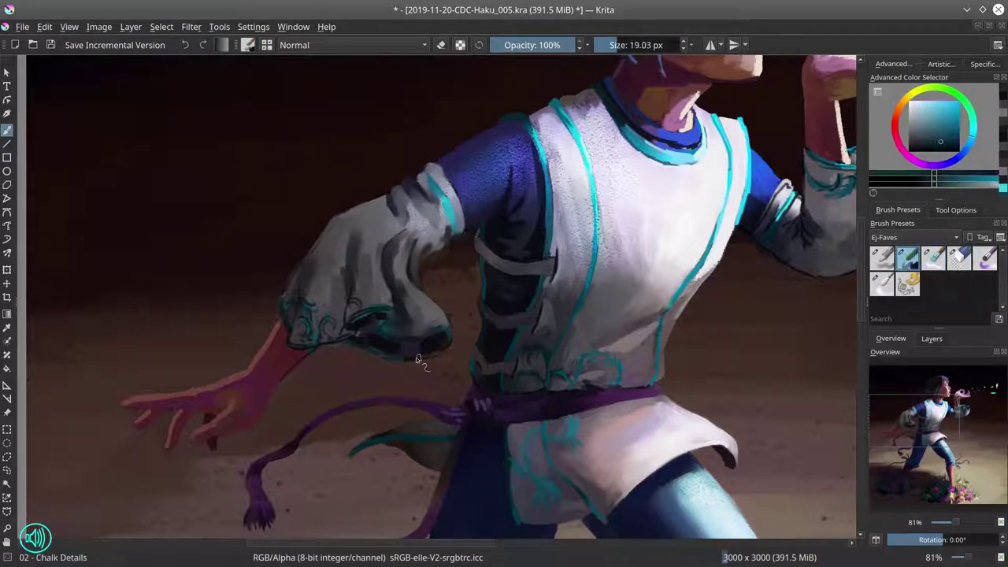
key(bracketright)
key(bracketright)
key(bracketright)
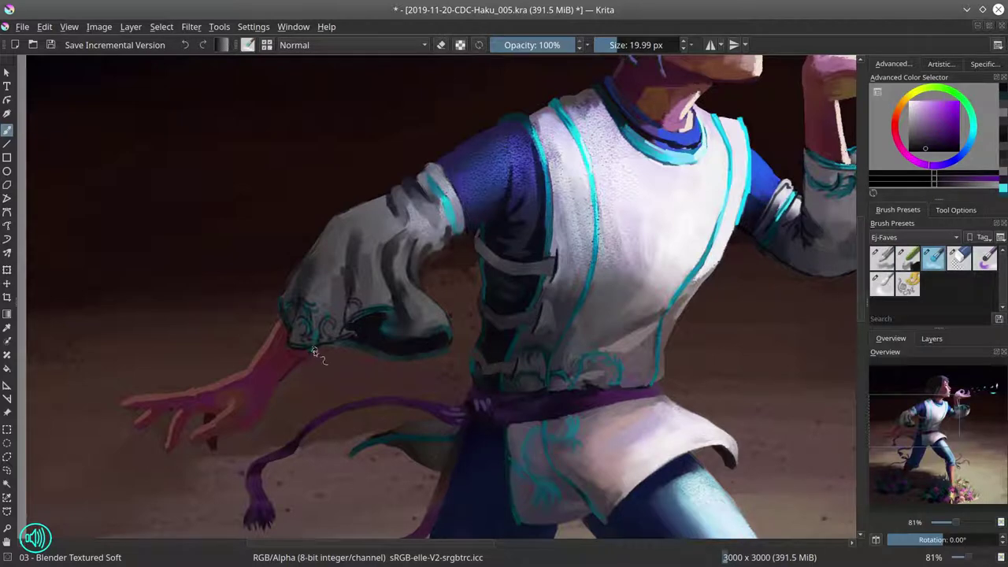
Step: Smooth the trailing left sleeve's folds with soft grey strokes
drag(364, 213, 350, 272)
key(bracketright)
key(bracketright)
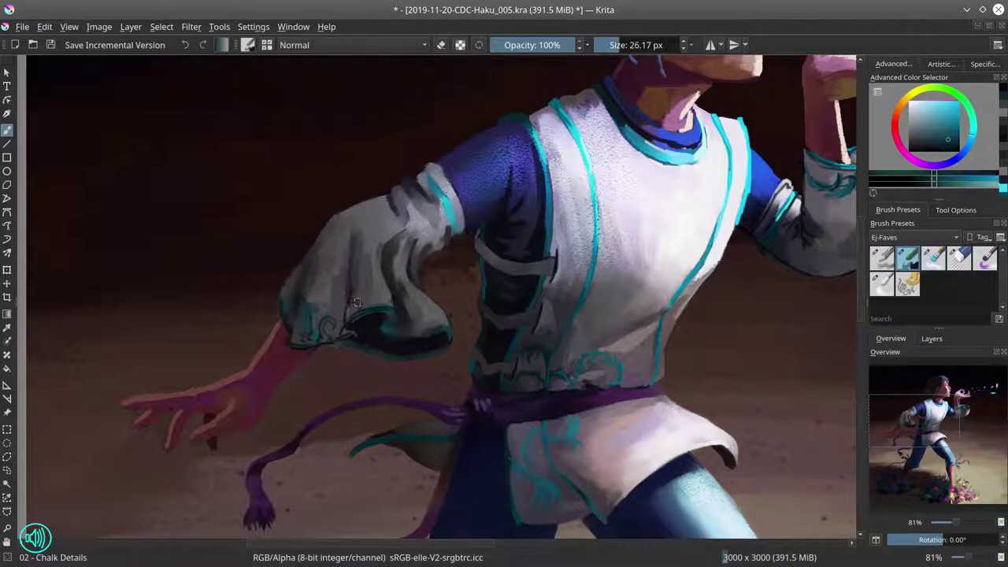
key(bracketleft)
key(bracketleft)
key(bracketleft)
key(bracketleft)
key(bracketright)
key(bracketright)
key(bracketright)
drag(339, 323, 383, 264)
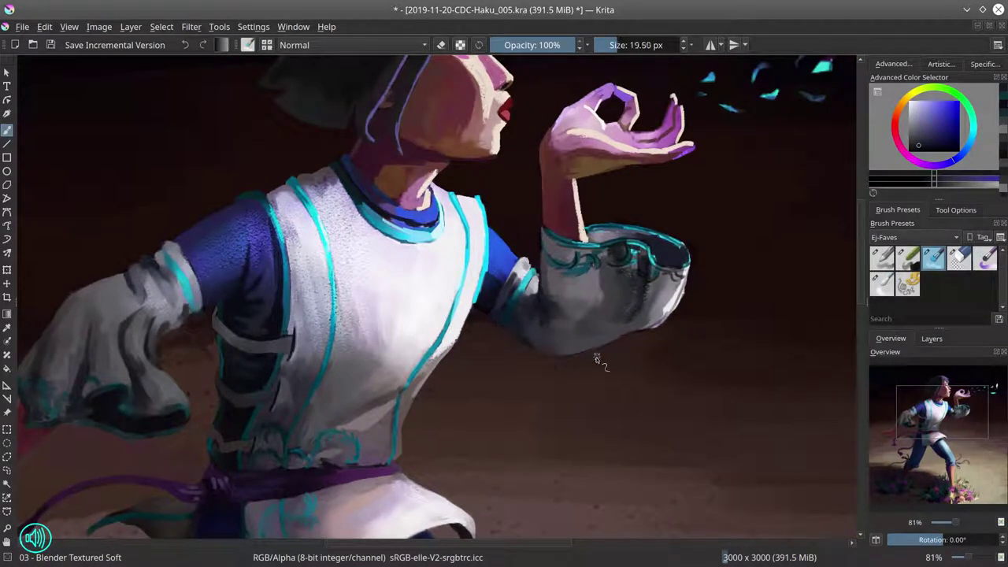
Step: Enlarge the brush, darken the forward sleeve's outer edge and lighten its right edge
key(bracketright)
drag(670, 316, 643, 301)
key(bracketright)
drag(689, 239, 678, 266)
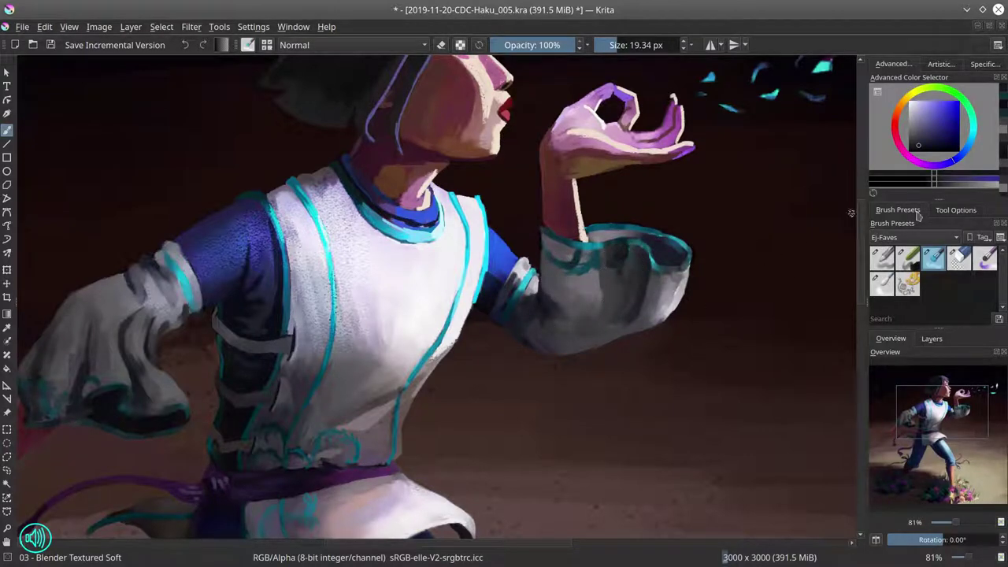
Step: With the Chalk Details brush, paint sampled cyan trim along the forward sleeve's edges
click(908, 258)
ctrl+click(666, 249)
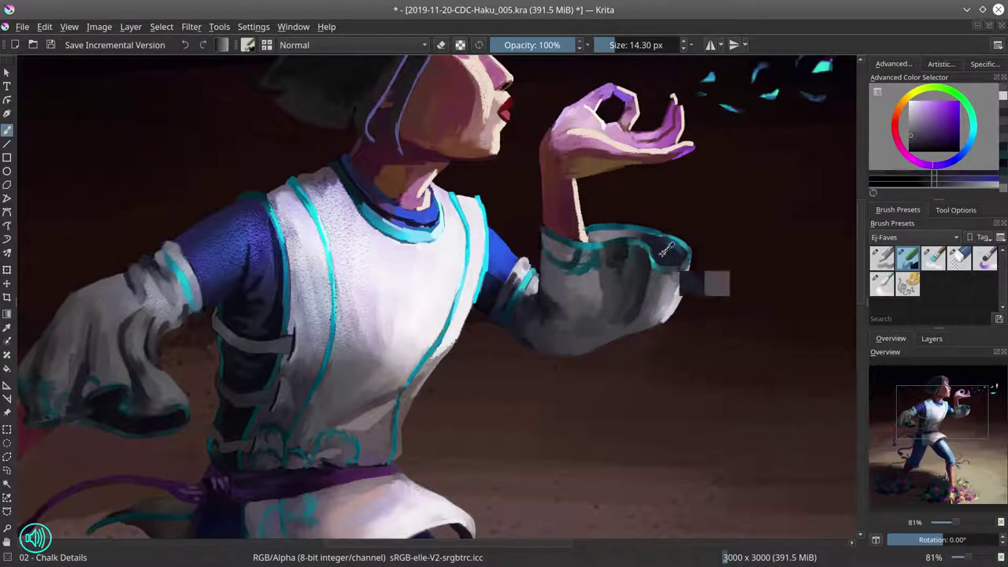
ctrl+click(679, 240)
drag(691, 238, 690, 260)
drag(592, 227, 627, 223)
key(bracketleft)
key(bracketleft)
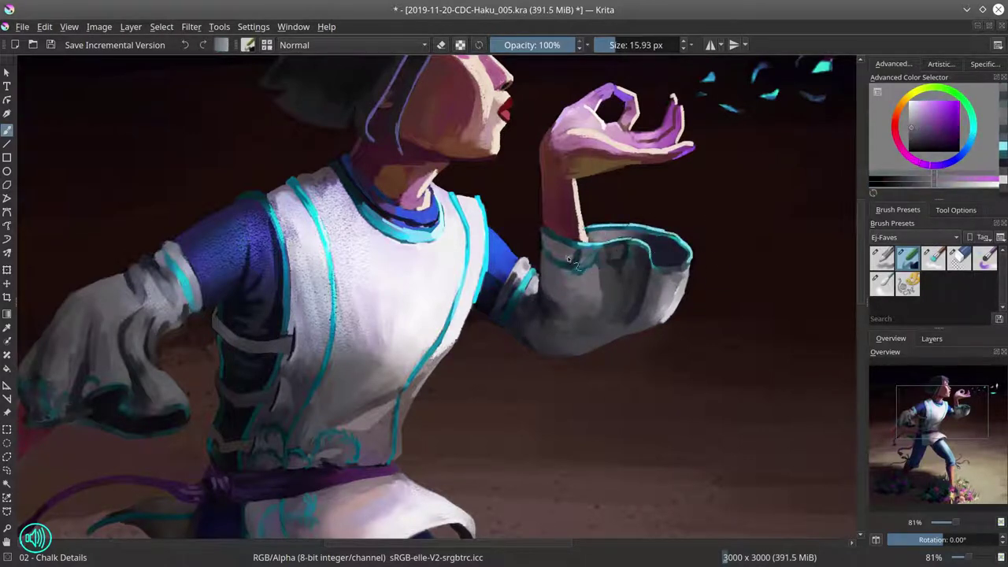
Step: Sample magenta, teal and purple tones, then paint dark folds on the forward sleeve
ctrl+click(559, 224)
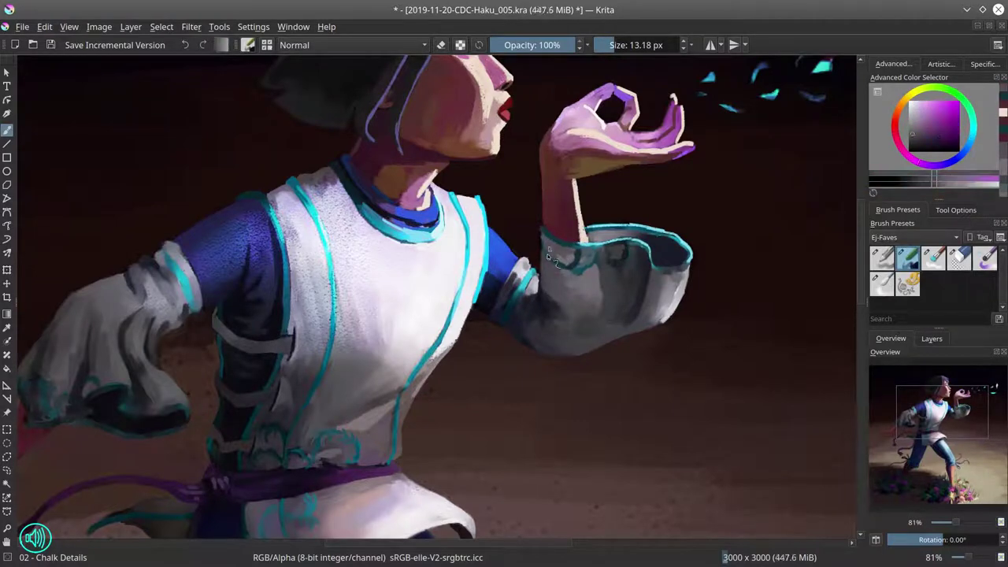
ctrl+click(543, 244)
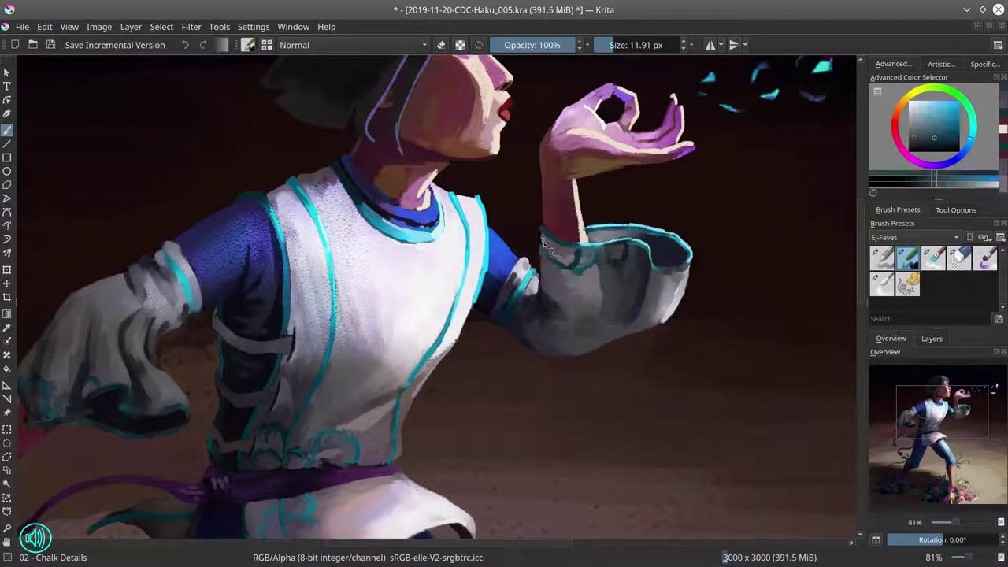
ctrl+click(500, 299)
ctrl+click(591, 322)
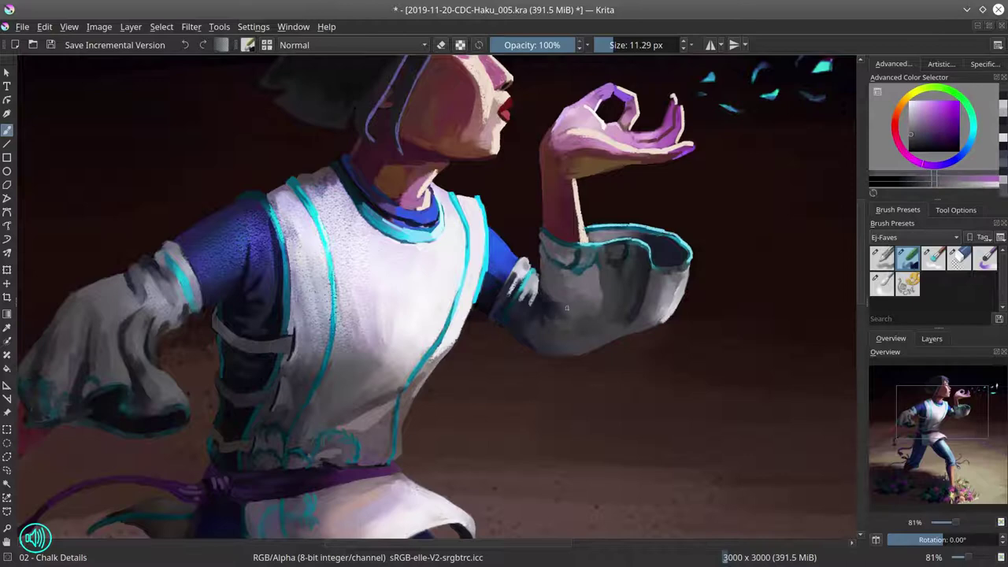
ctrl+click(584, 256)
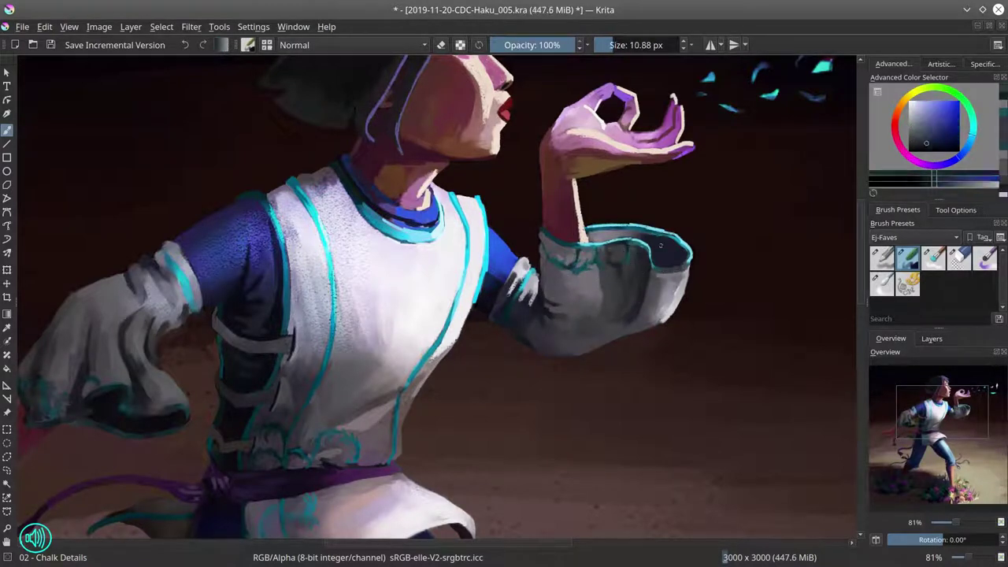
ctrl+click(641, 261)
scroll(685, 251, down, 5)
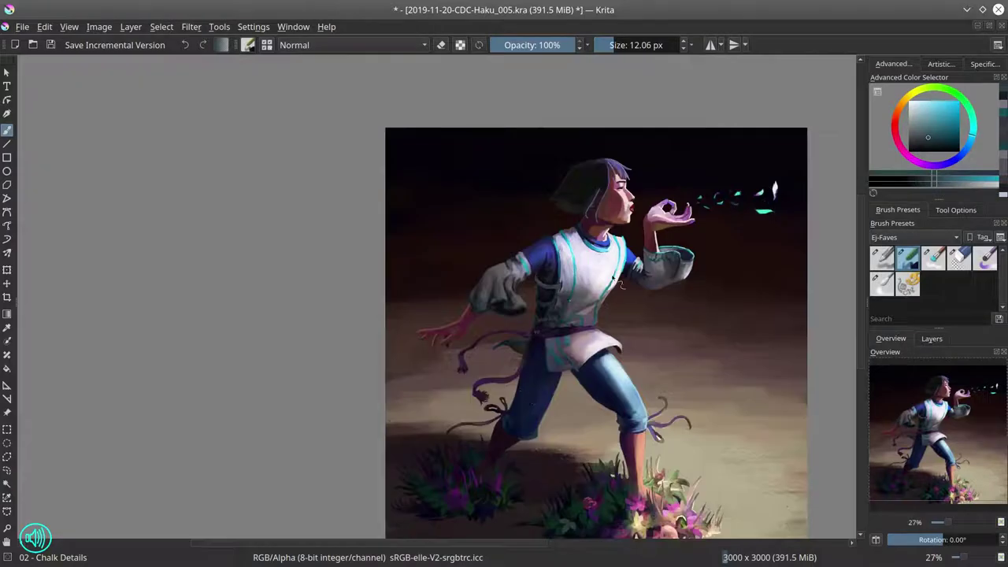
scroll(622, 285, up, 5)
ctrl+click(769, 317)
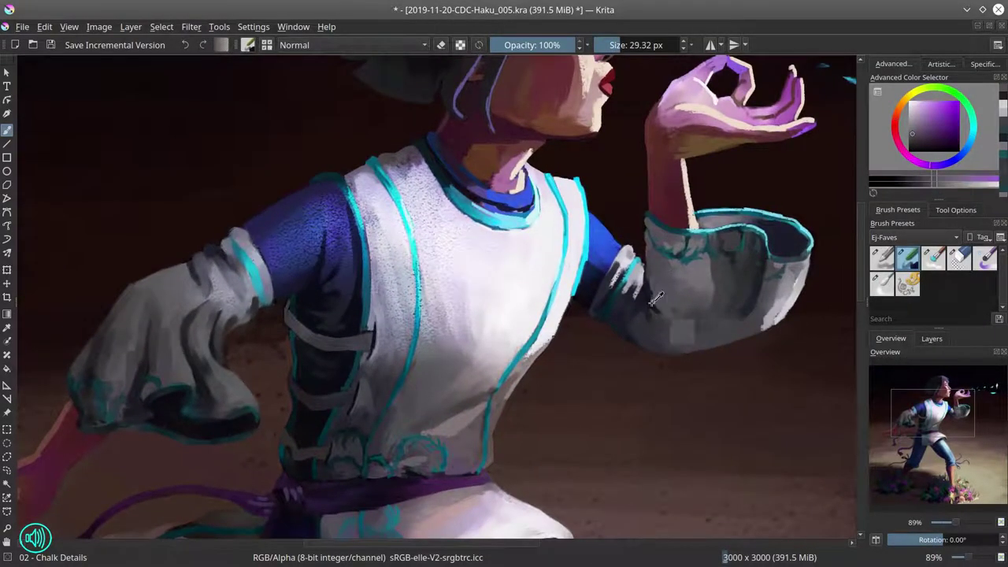
ctrl+click(677, 327)
drag(712, 271, 705, 315)
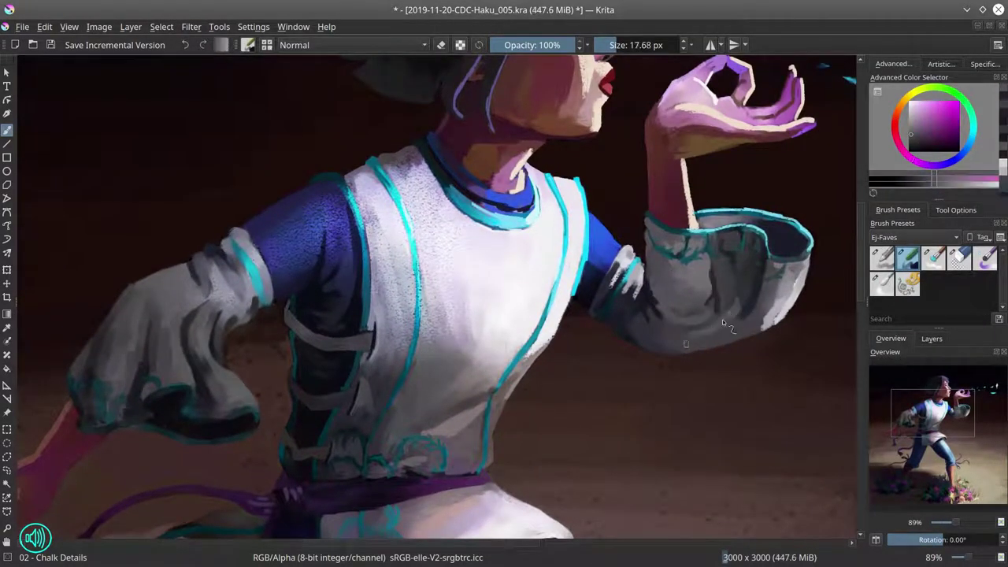
Step: Make the dodge glow layer visible in Layers and save the painting
ctrl+click(722, 319)
scroll(811, 313, down, 6)
click(931, 338)
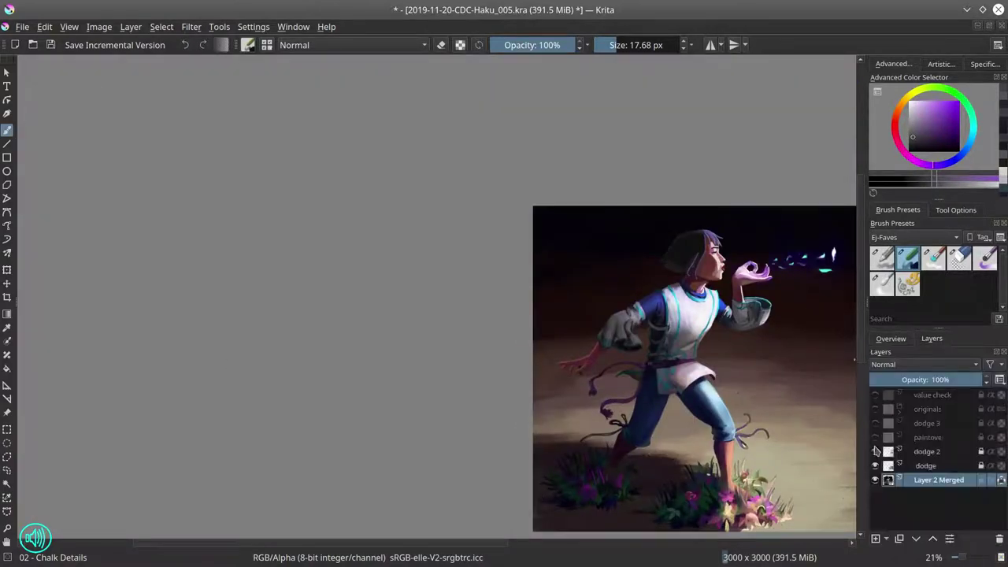
click(878, 424)
click(891, 338)
click(50, 45)
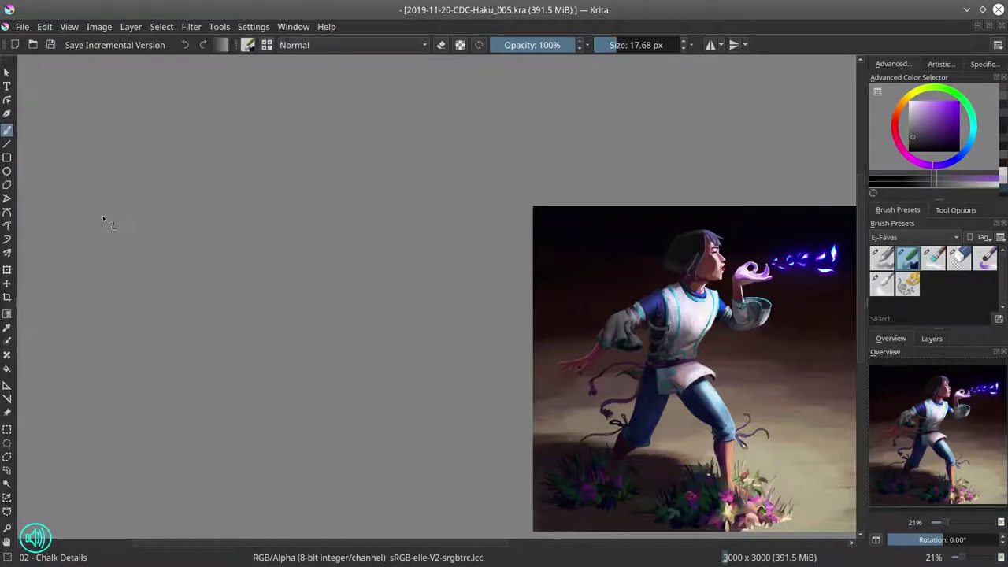
Step: Sample blue-grey and dark tones, then paint grey strokes down the trailing sleeve fold
scroll(724, 335, up, 5)
key(bracketleft)
ctrl+click(321, 274)
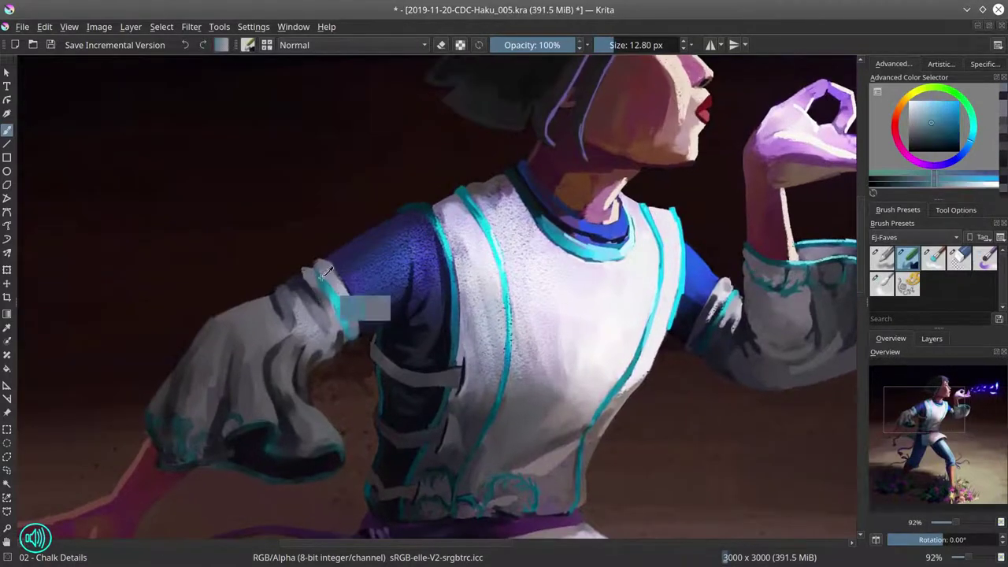
ctrl+click(326, 271)
key(bracketright)
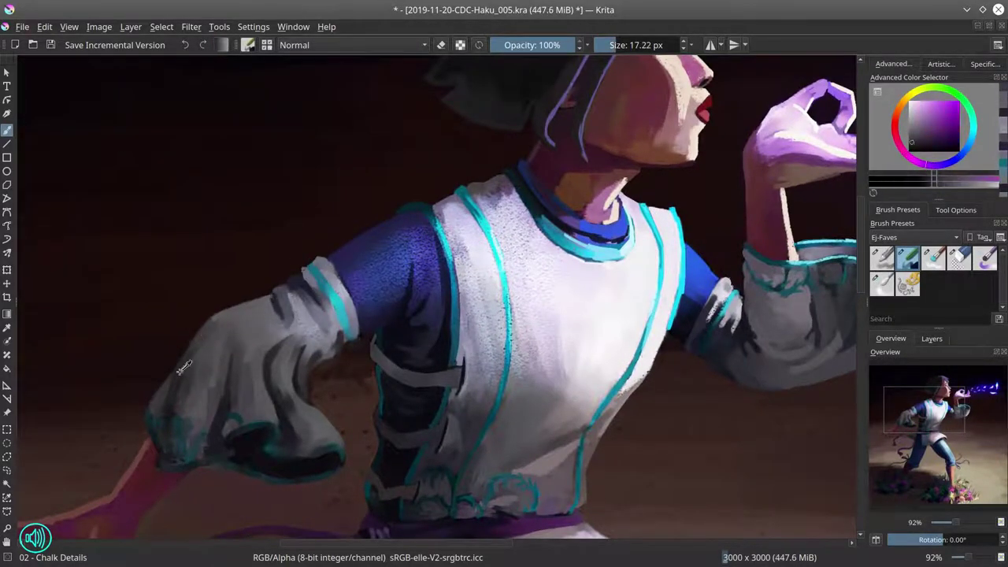
ctrl+click(325, 303)
key(bracketright)
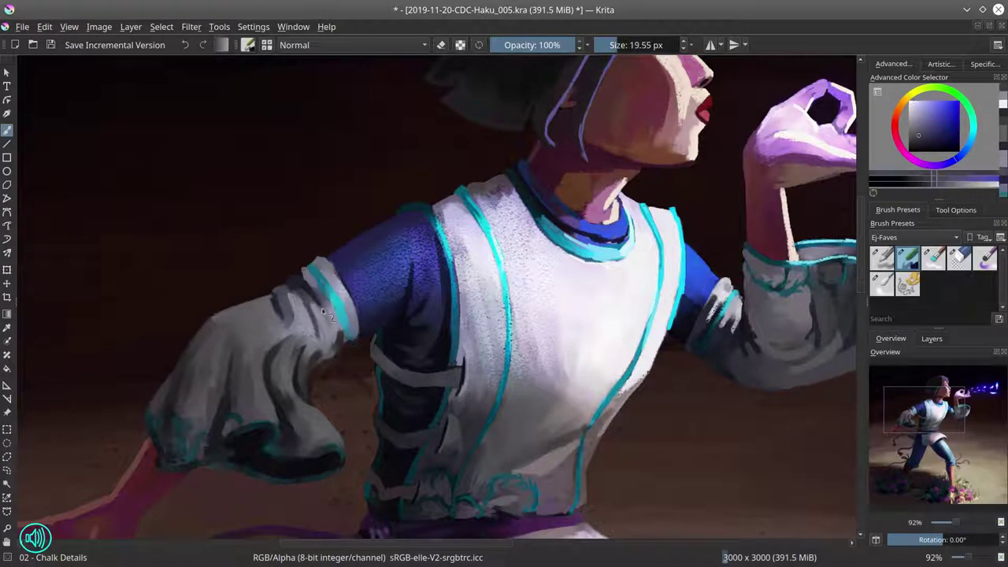
ctrl+click(298, 342)
drag(297, 343, 293, 425)
Step: Try dark red and greyish blue tones, then brighten the left shoulder with light highlights
ctrl+click(325, 360)
key(bracketleft)
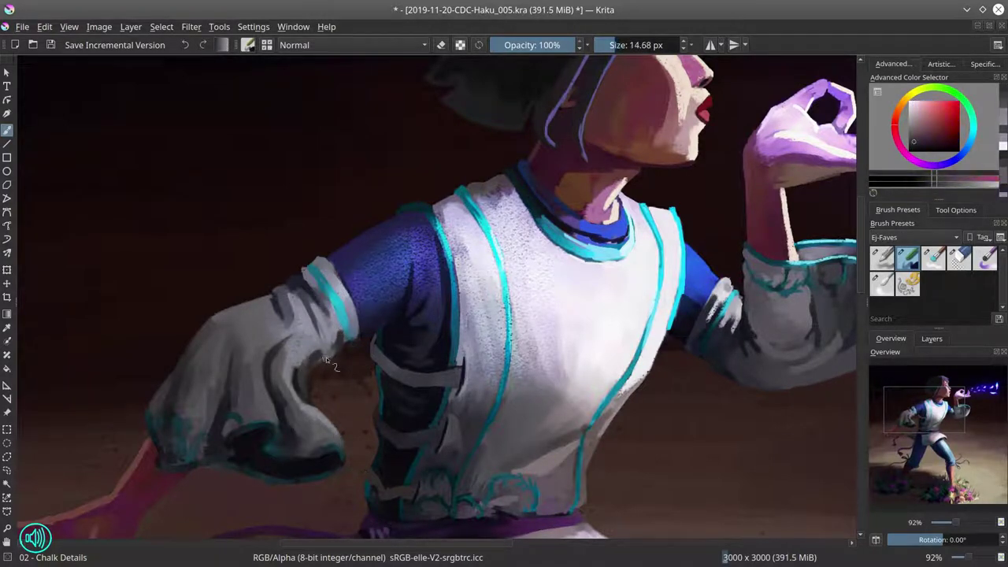
ctrl+click(326, 362)
key(bracketleft)
key(bracketleft)
ctrl+click(340, 346)
key(bracketright)
key(bracketright)
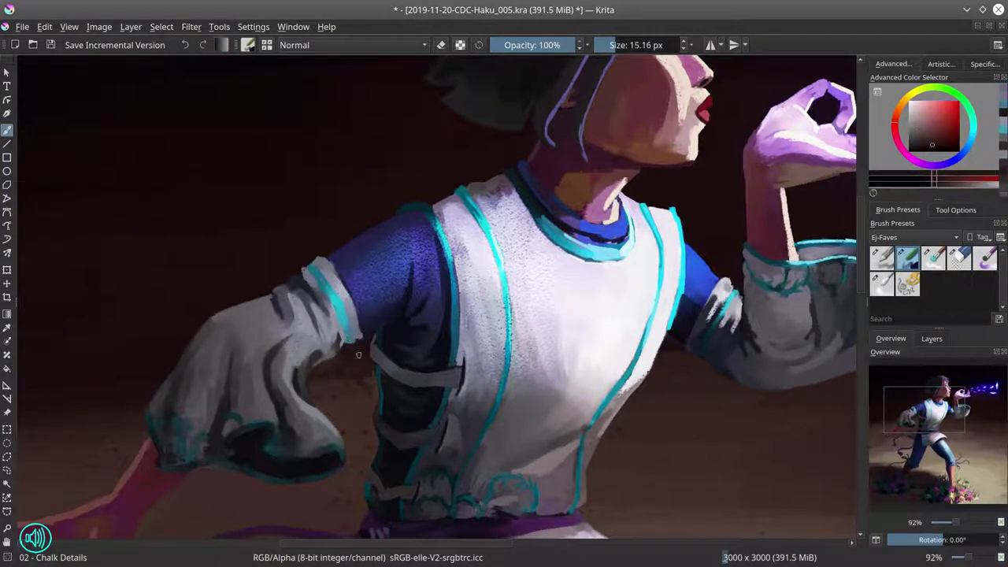
ctrl+click(358, 354)
key(bracketright)
key(bracketright)
key(bracketright)
key(bracketright)
key(bracketright)
key(bracketleft)
key(bracketleft)
key(bracketleft)
key(bracketleft)
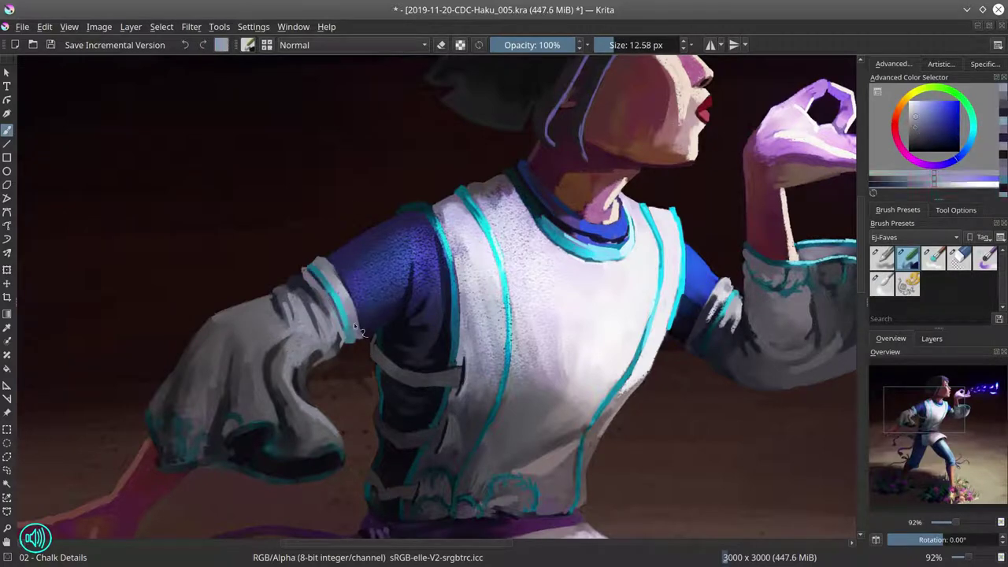
ctrl+click(347, 309)
key(bracketright)
key(bracketright)
key(bracketright)
key(bracketright)
key(bracketright)
key(bracketright)
key(bracketright)
key(bracketright)
key(bracketright)
key(bracketright)
key(bracketright)
key(bracketright)
key(bracketleft)
key(bracketleft)
key(bracketleft)
key(bracketleft)
key(bracketleft)
drag(349, 311, 311, 303)
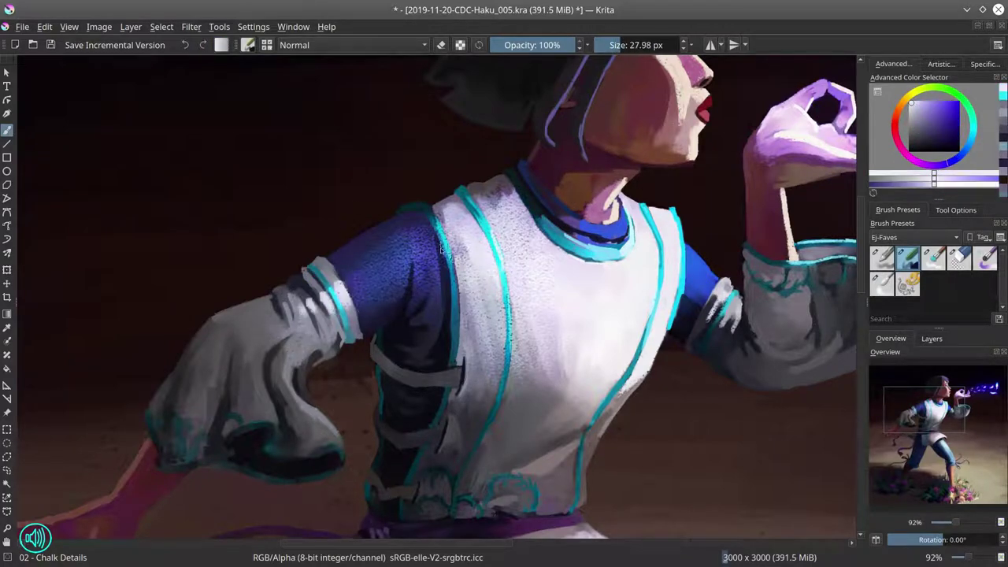
Step: Paint dark teal shadows along the trailing sleeve with a smaller brush
key(bracketleft)
key(bracketleft)
key(bracketleft)
key(bracketleft)
key(bracketleft)
key(bracketleft)
ctrl+click(275, 394)
mouse_move(267, 370)
mouse_down()
mouse_move(278, 421)
mouse_move(272, 448)
mouse_move(319, 463)
mouse_up()
key(bracketleft)
key(bracketleft)
ctrl+click(283, 456)
key(bracketleft)
key(bracketleft)
key(bracketleft)
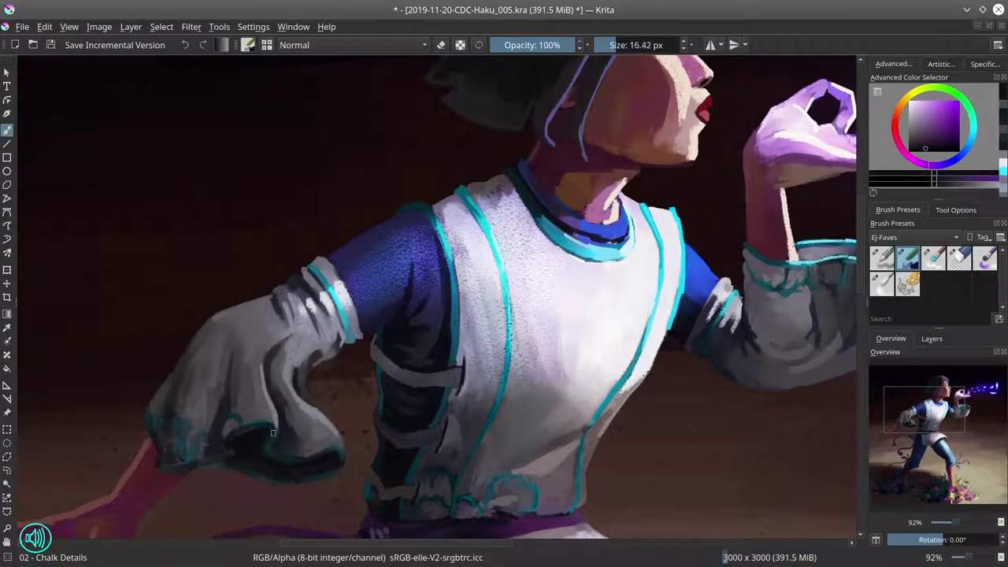
Step: Sample teal, dark purple and magenta cuff colours, resizing the brush between 7.5 and 15 px
ctrl+click(388, 379)
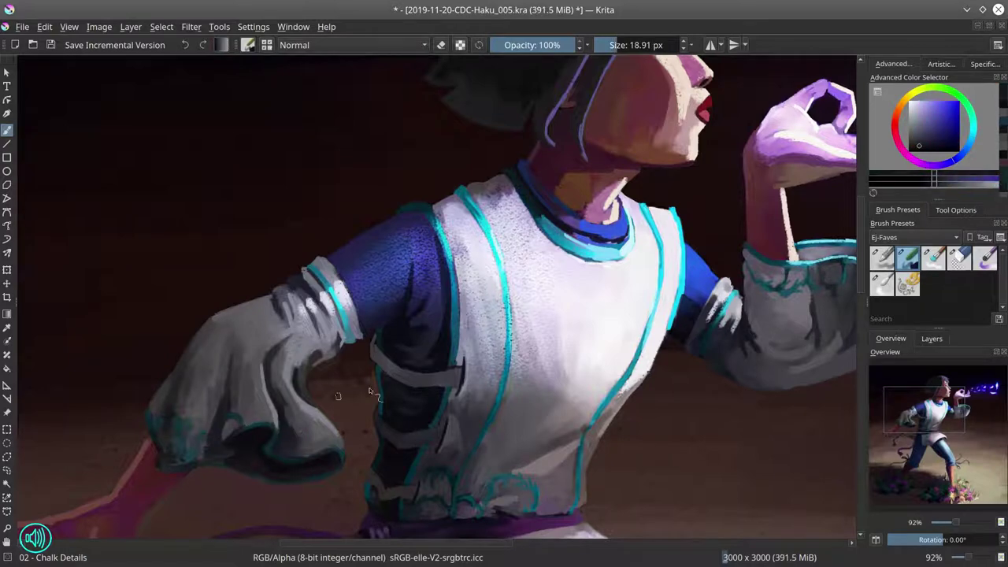
key(bracketright)
key(bracketright)
key(bracketright)
ctrl+click(271, 463)
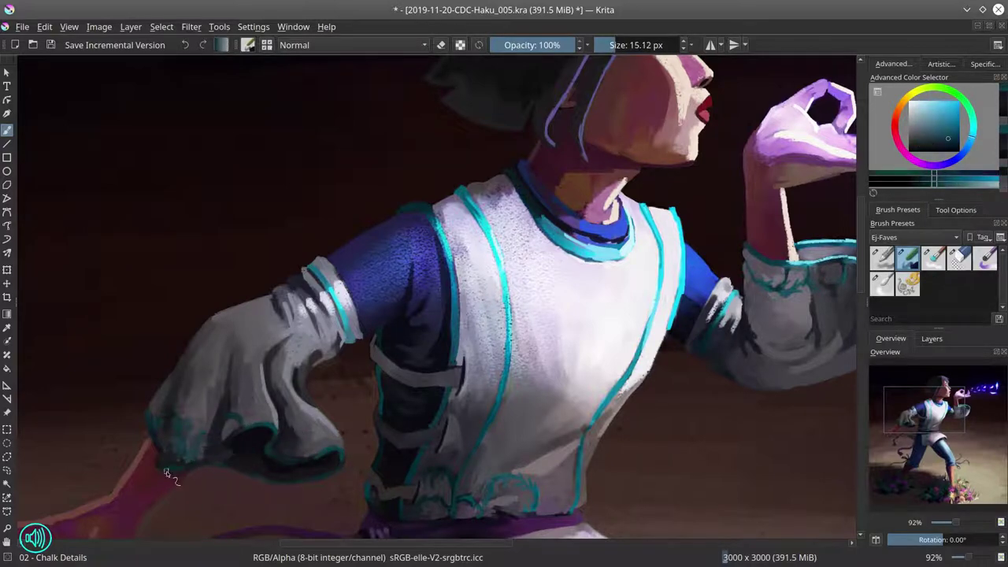
ctrl+click(250, 448)
key(bracketleft)
key(bracketleft)
key(bracketleft)
key(bracketleft)
key(bracketleft)
key(bracketleft)
key(bracketleft)
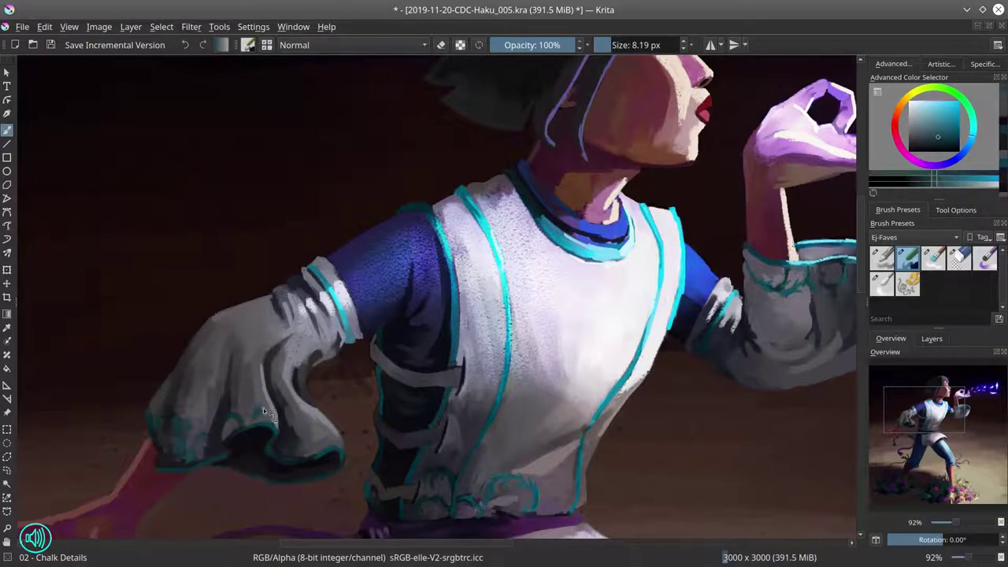
key(bracketright)
key(bracketright)
ctrl+click(197, 431)
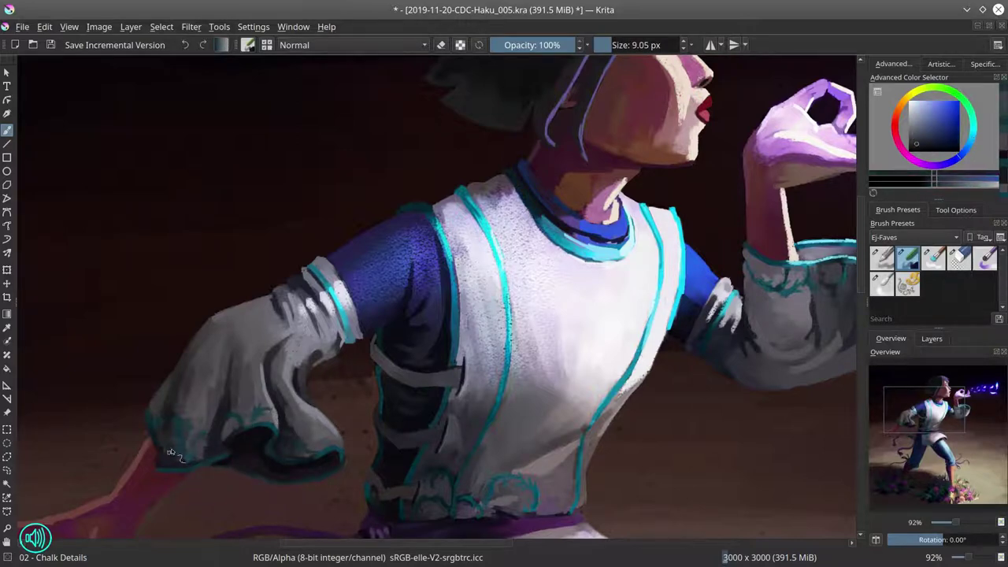
key(bracketleft)
key(bracketleft)
ctrl+click(184, 408)
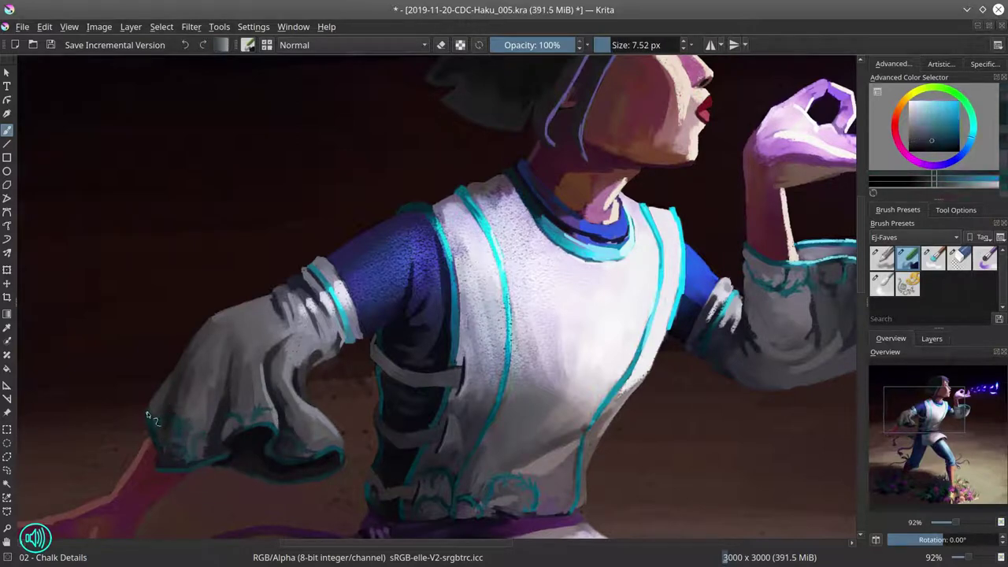
key(bracketright)
key(bracketright)
key(bracketright)
key(bracketright)
mouse_move(478, 268)
mouse_down()
mouse_move(439, 288)
mouse_move(552, 220)
mouse_move(533, 200)
mouse_up()
Step: Sample the trouser blue and ground beige, resize the brush, and save the painting
ctrl+click(533, 201)
key(bracketright)
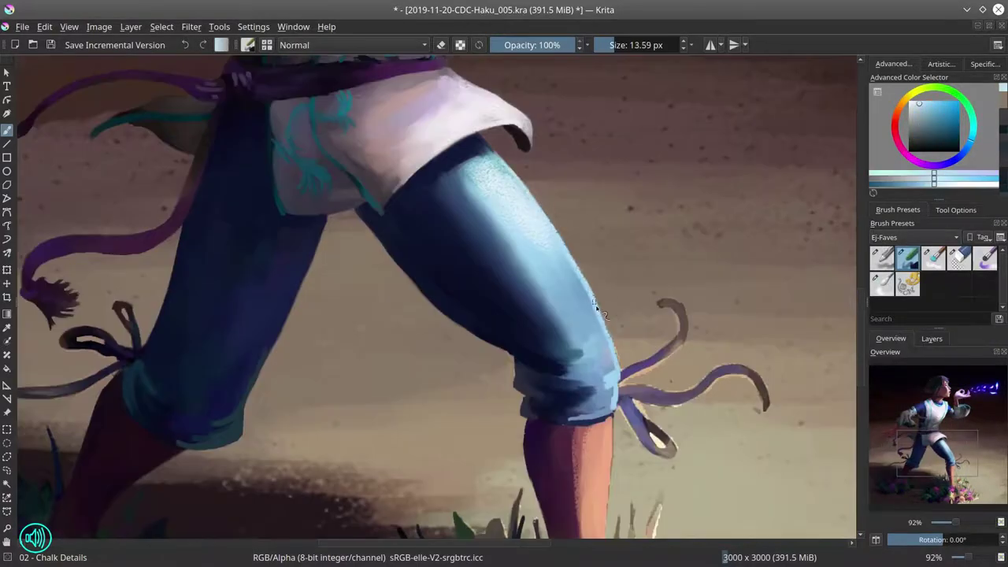
key(bracketleft)
scroll(520, 394, down, 4)
ctrl+click(514, 413)
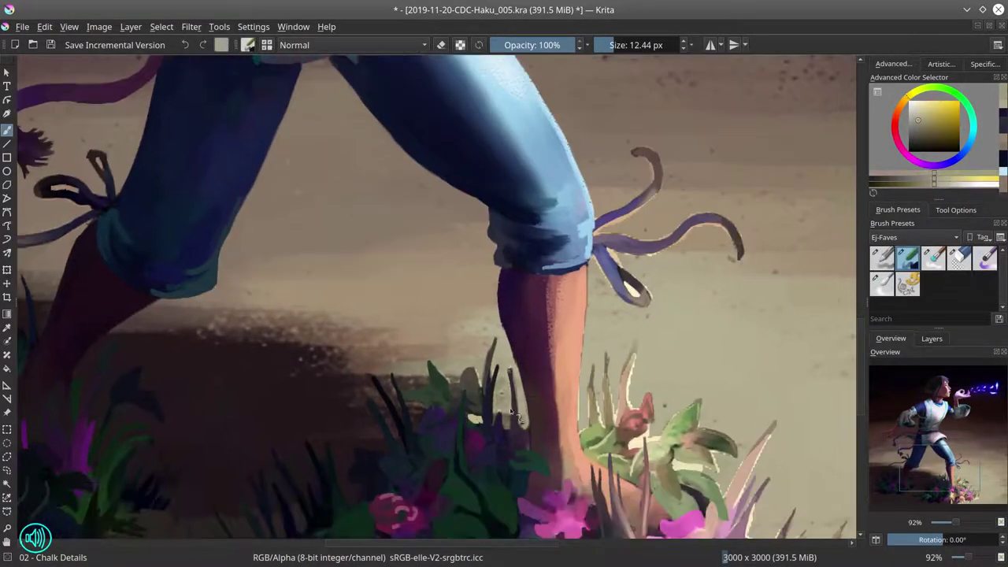
key(bracketright)
key(bracketright)
key(bracketright)
key(bracketright)
key(bracketright)
drag(479, 378, 415, 398)
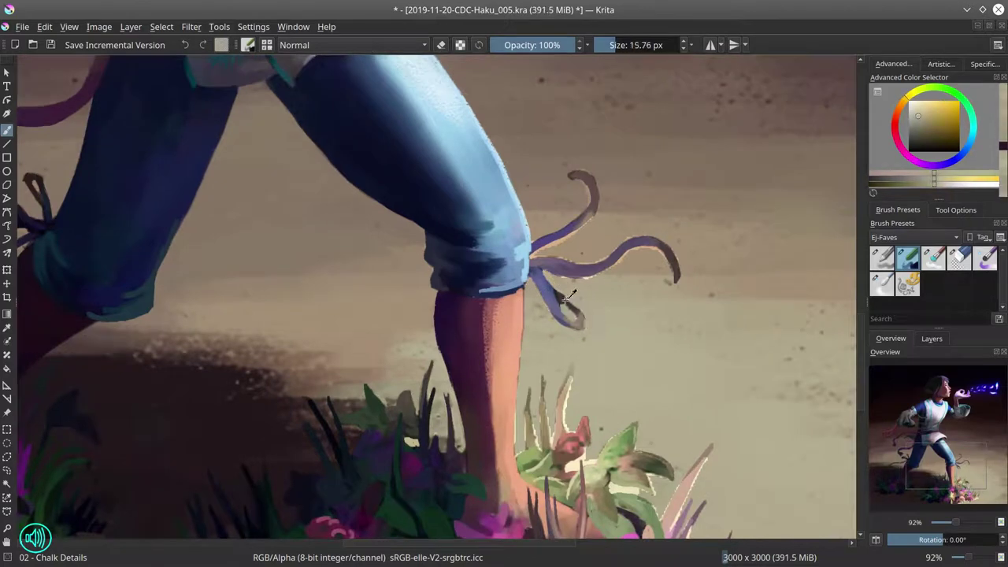
key(bracketleft)
key(bracketleft)
key(ctrl+s)
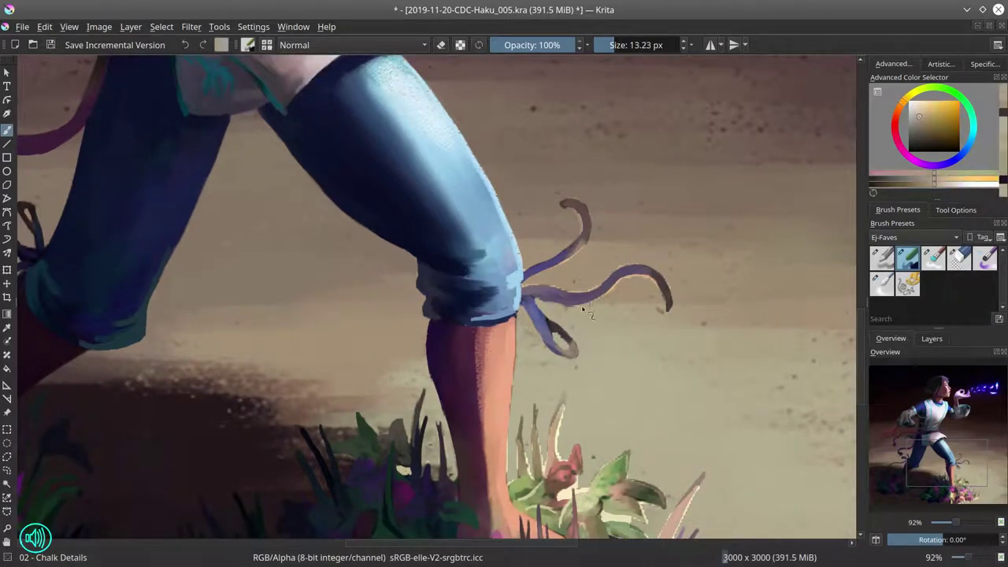
Step: Paint muted sampled colours over the white grass blades beside the front leg
ctrl+click(535, 285)
key(bracketleft)
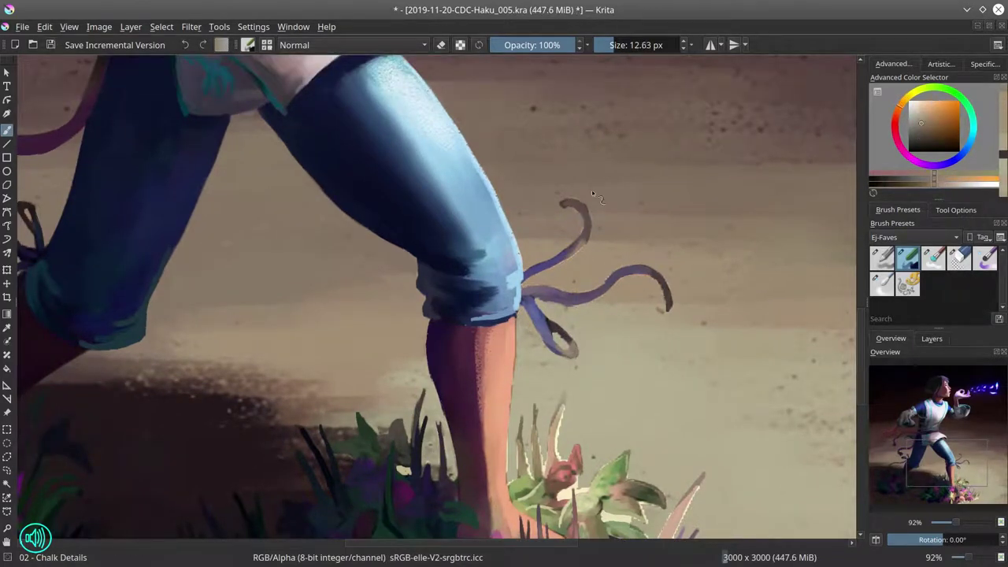
drag(510, 441, 475, 201)
ctrl+click(475, 201)
key(bracketright)
key(bracketright)
ctrl+click(475, 201)
mouse_move(477, 257)
mouse_down()
mouse_move(479, 217)
mouse_move(495, 233)
mouse_move(528, 186)
mouse_up()
ctrl+click(504, 207)
ctrl+click(523, 197)
key(bracketleft)
key(bracketleft)
key(bracketleft)
Step: Sample flower-bush colours and paint strokes among its grass blades at about 13 px
ctrl+click(530, 231)
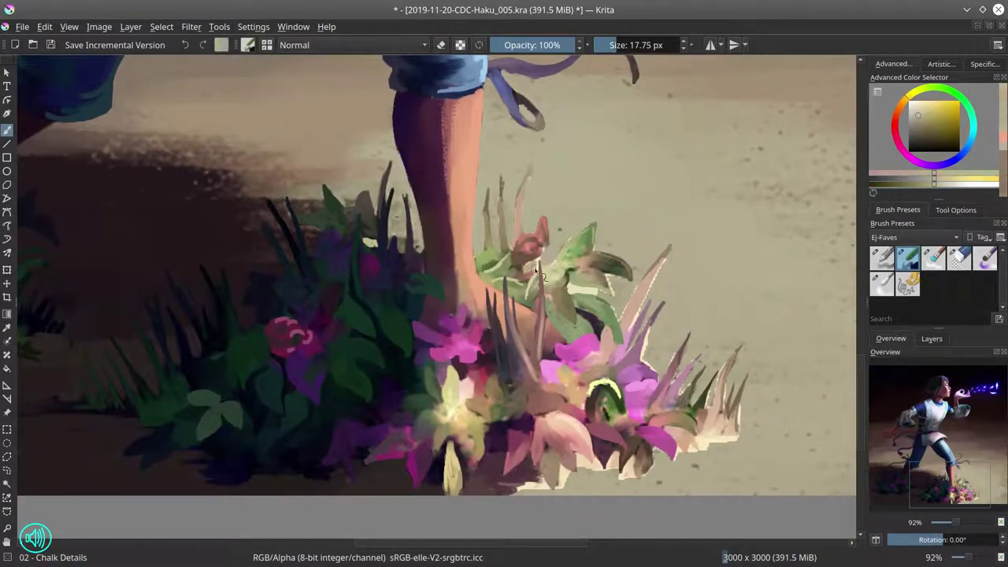
drag(538, 272, 521, 260)
ctrl+click(551, 272)
key(bracketleft)
key(bracketleft)
key(bracketleft)
key(bracketleft)
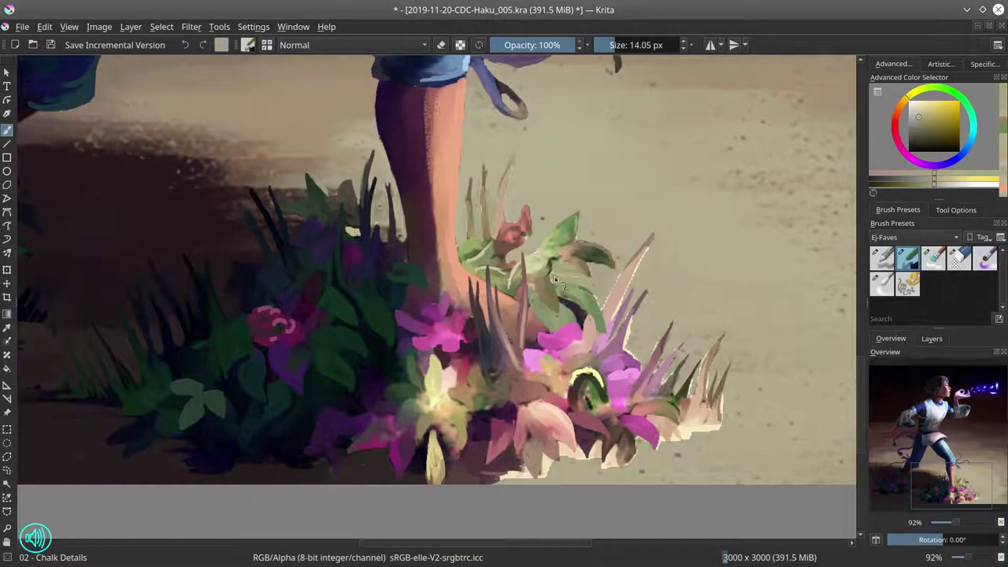
ctrl+click(557, 282)
key(bracketleft)
key(bracketleft)
drag(626, 321, 640, 250)
drag(633, 333, 620, 297)
Step: Paint grass blades right of the pink flowers and darken the pale ground at their base
ctrl+click(620, 297)
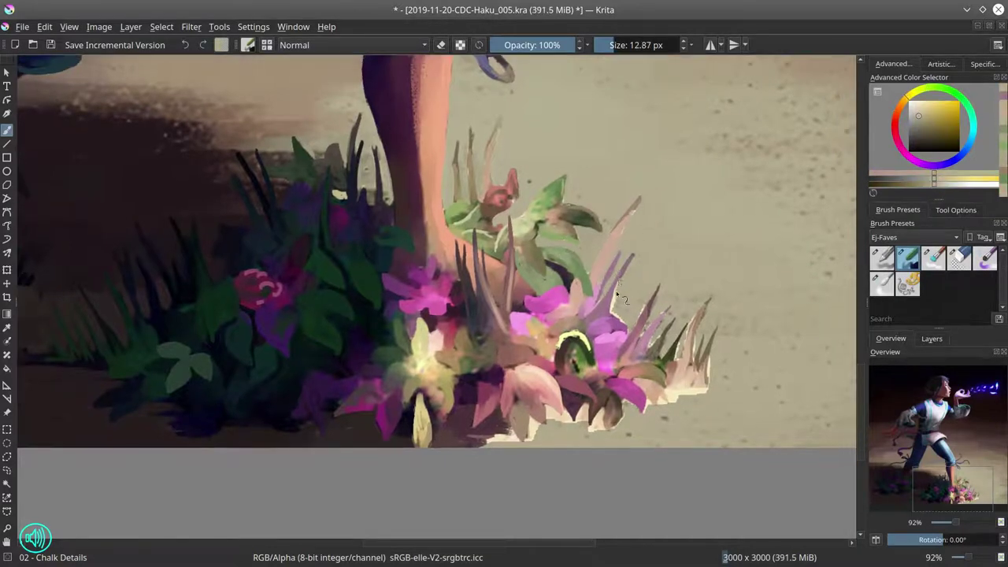
mouse_move(665, 351)
mouse_down()
mouse_move(682, 309)
mouse_move(694, 307)
mouse_up()
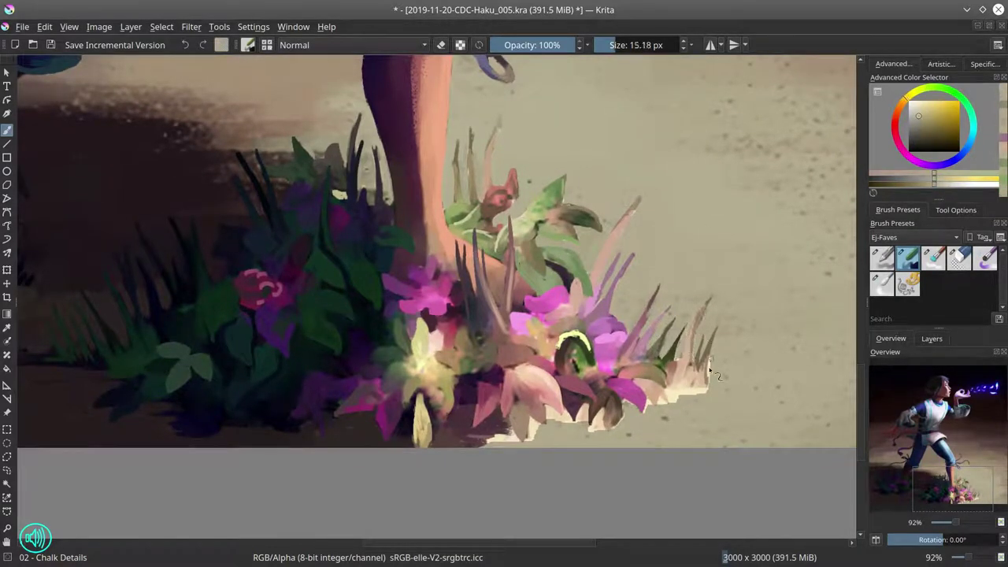
key(bracketright)
key(bracketright)
key(bracketright)
drag(705, 390, 668, 400)
ctrl+click(641, 421)
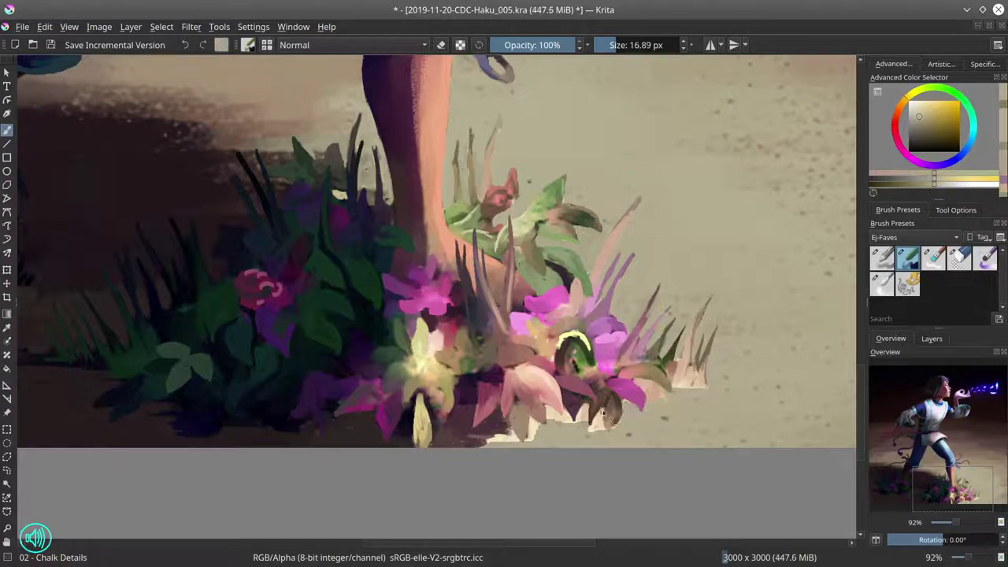
mouse_move(603, 414)
mouse_down()
mouse_move(586, 409)
mouse_move(492, 441)
mouse_up()
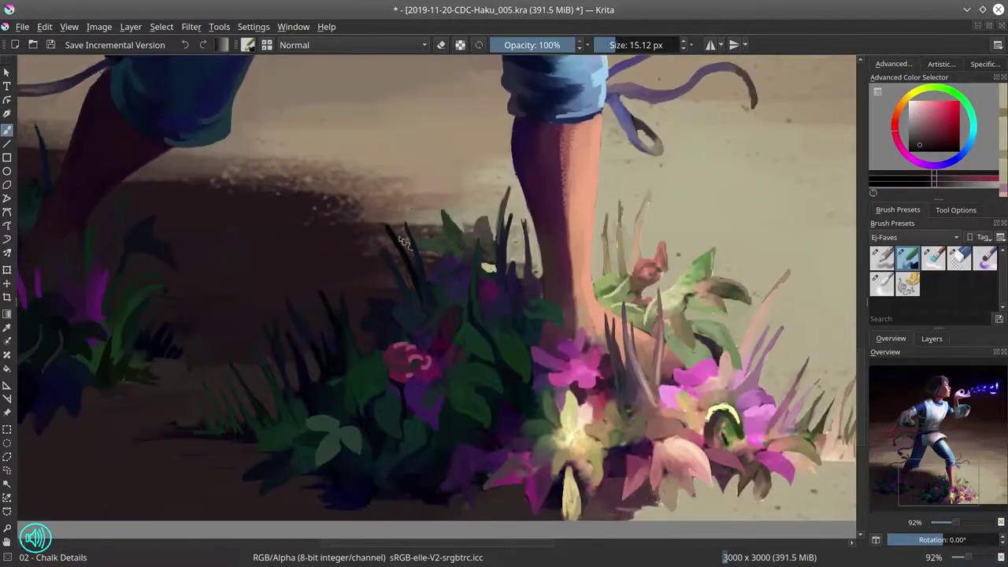
Step: Zoom out to review the whole painting, sample a colour, and check the Image menu
key(minus)
key(bracketleft)
key(bracketleft)
ctrl+click(718, 338)
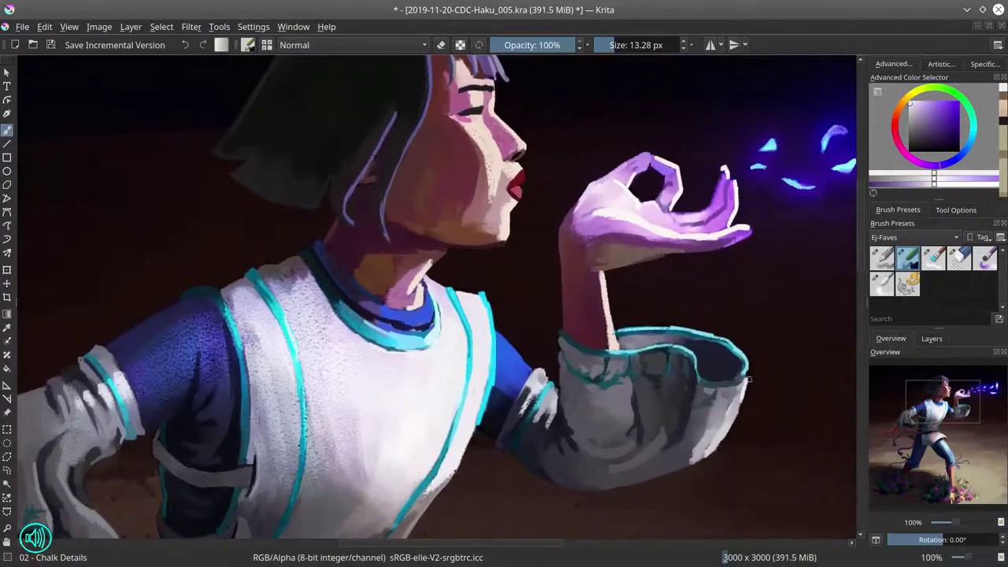
scroll(723, 292, down, 15)
click(99, 27)
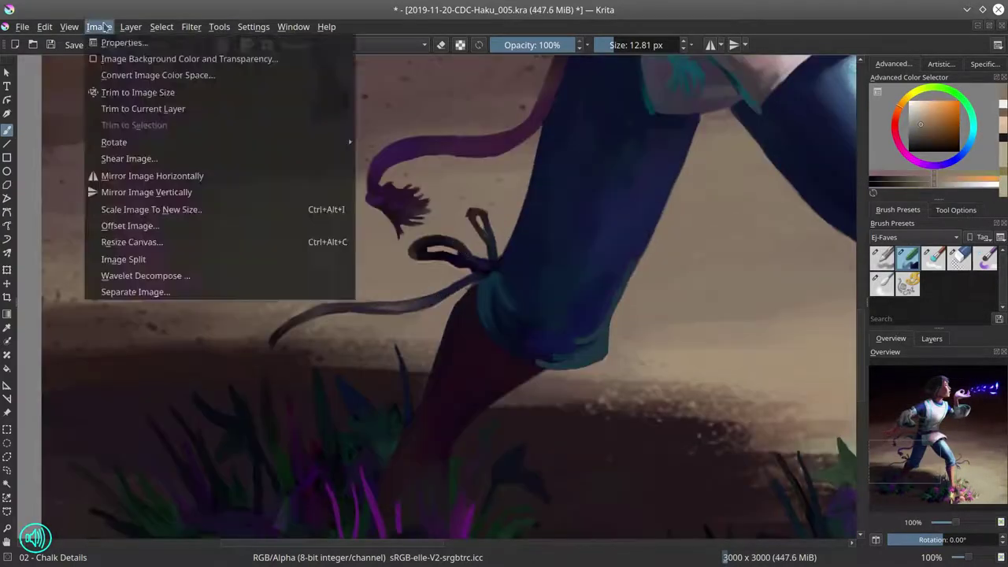
key(Escape)
Step: Sample a dark magenta near the lower leg and flowers, then save
drag(541, 483, 671, 309)
ctrl+click(604, 334)
scroll(560, 352, down, 5)
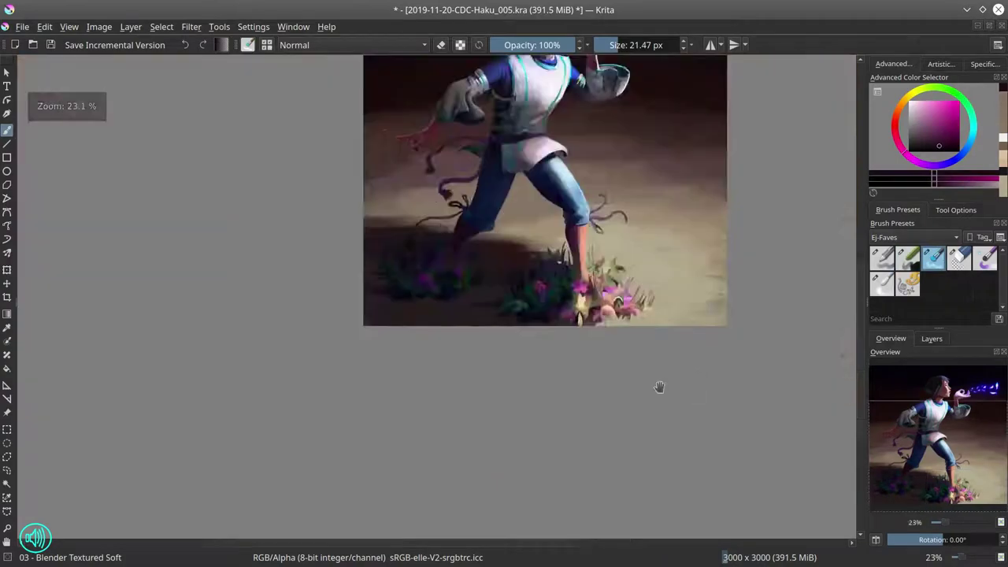
key(ctrl+s)
scroll(552, 279, up, 6)
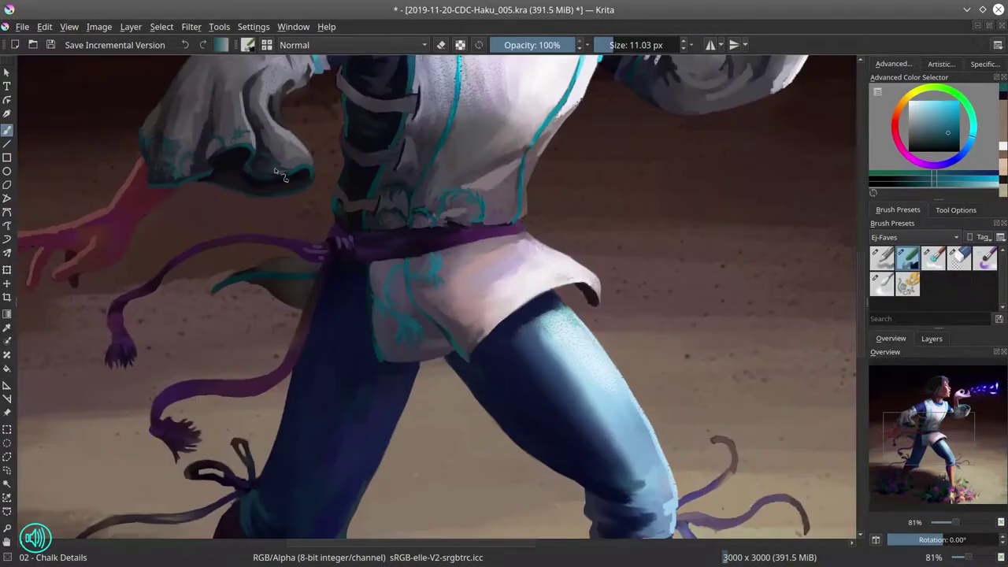
Step: Return to the 02 - Chalk Details brush, sample cyan trim, shrink it to 9.5 px, and save
key(bracketleft)
key(bracketleft)
ctrl+click(239, 132)
scroll(239, 132, up, 5)
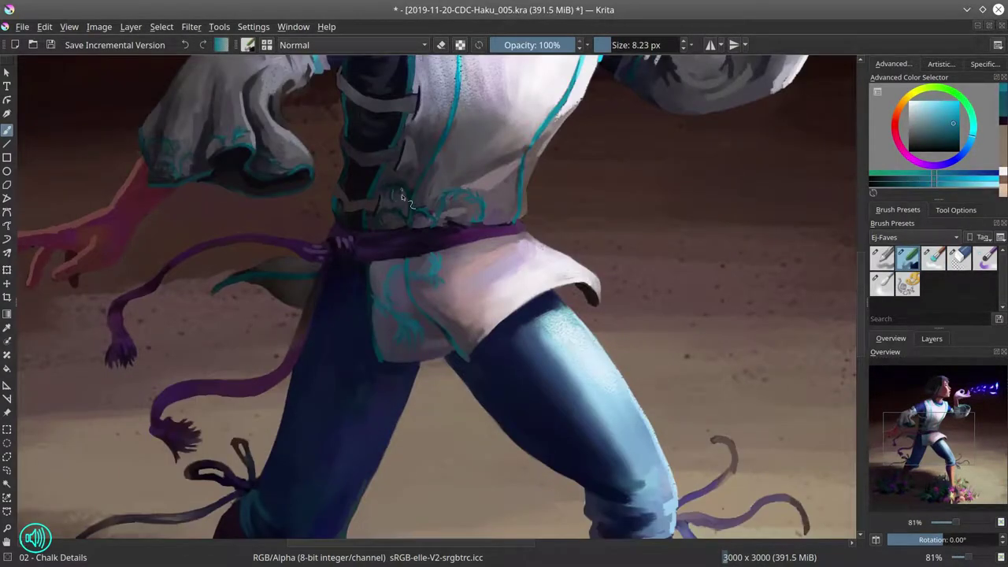
scroll(725, 132, down, 5)
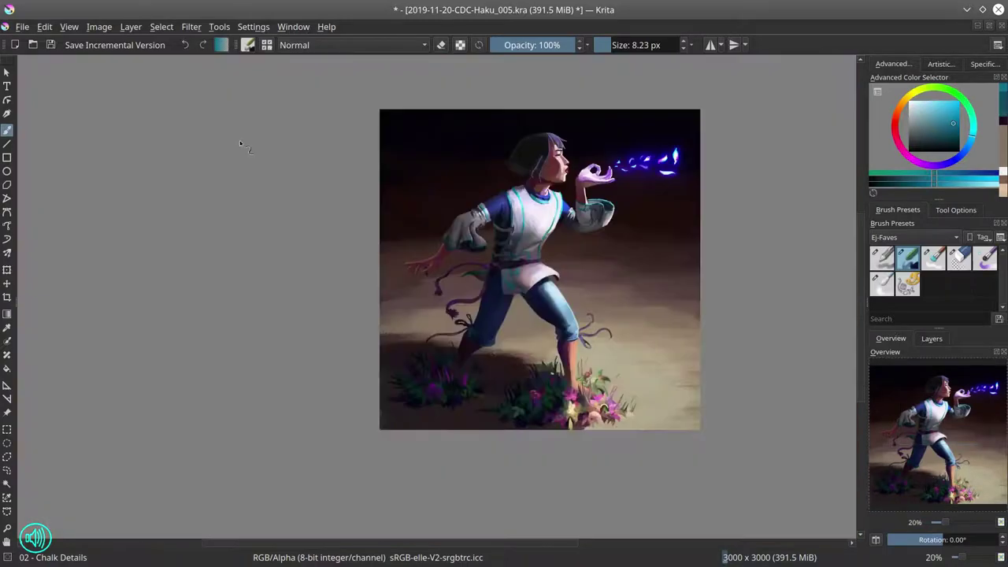
key(ctrl+s)
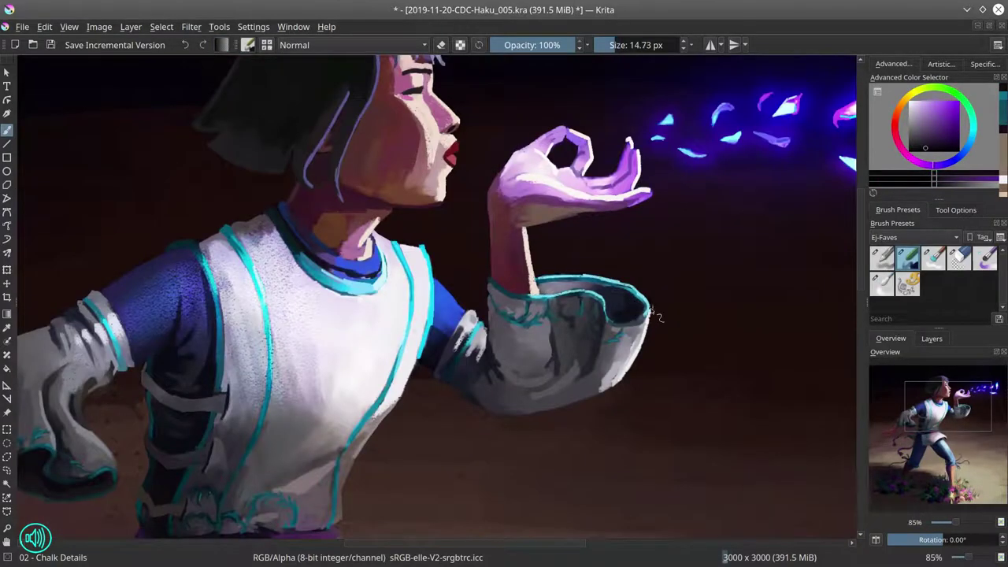
key(bracketleft)
scroll(654, 315, down, 7)
key(ctrl+s)
Step: Save the finished painting and bring up the Color Adjustment curves filter
scroll(665, 274, up, 6)
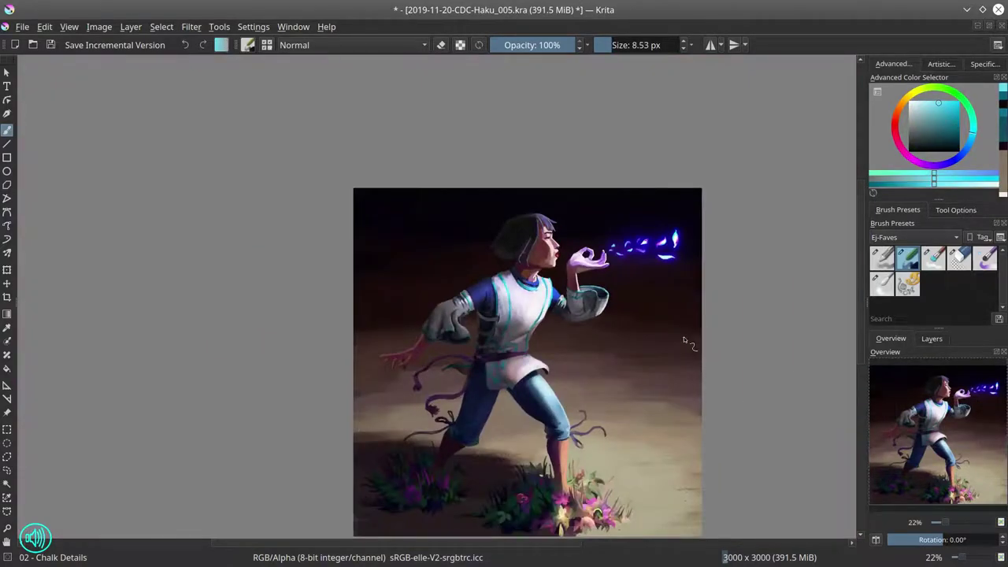
scroll(684, 340, down, 2)
key(ctrl+s)
click(192, 27)
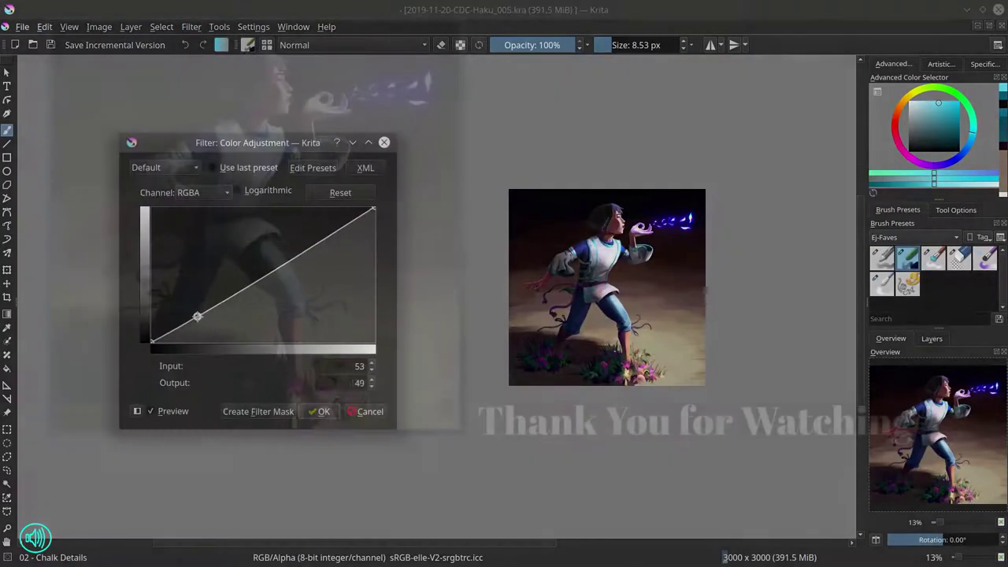